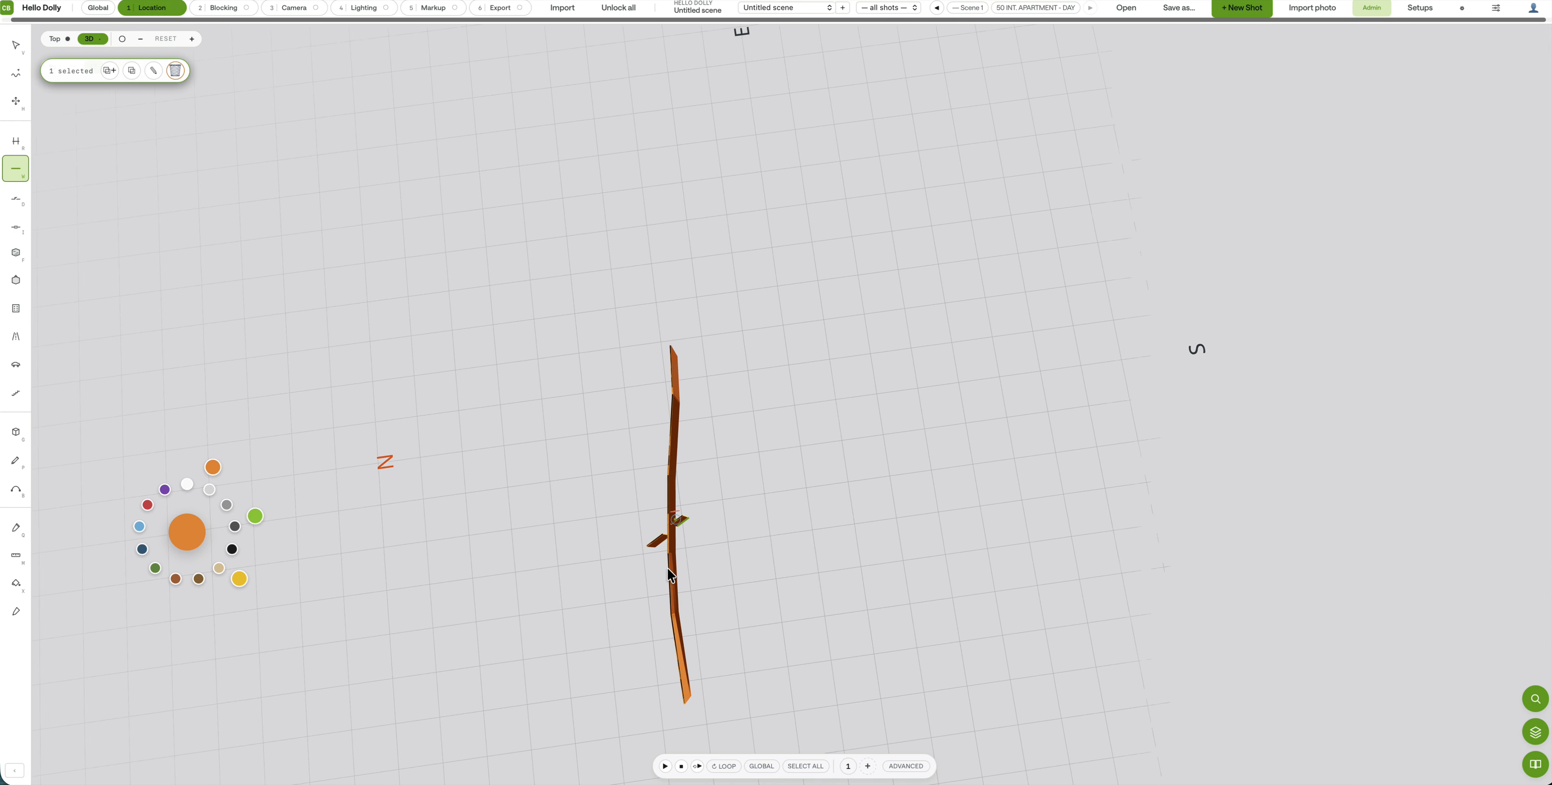
Step: Zoom and pan the view to inspect the long wall and its short crossing wall
{"action": "scroll", "coordinate": [705, 540], "scroll_direction": "up", "scroll_amount": 6}
{"action": "scroll", "coordinate": [705, 540], "scroll_direction": "up", "scroll_amount": 5}
{"action": "middle_click_drag", "start_coordinate": [705, 540], "coordinate": [510, 248]}
{"action": "scroll", "coordinate": [464, 423], "scroll_direction": "down", "scroll_amount": 3}
{"action": "scroll", "coordinate": [479, 461], "scroll_direction": "up", "scroll_amount": 4}
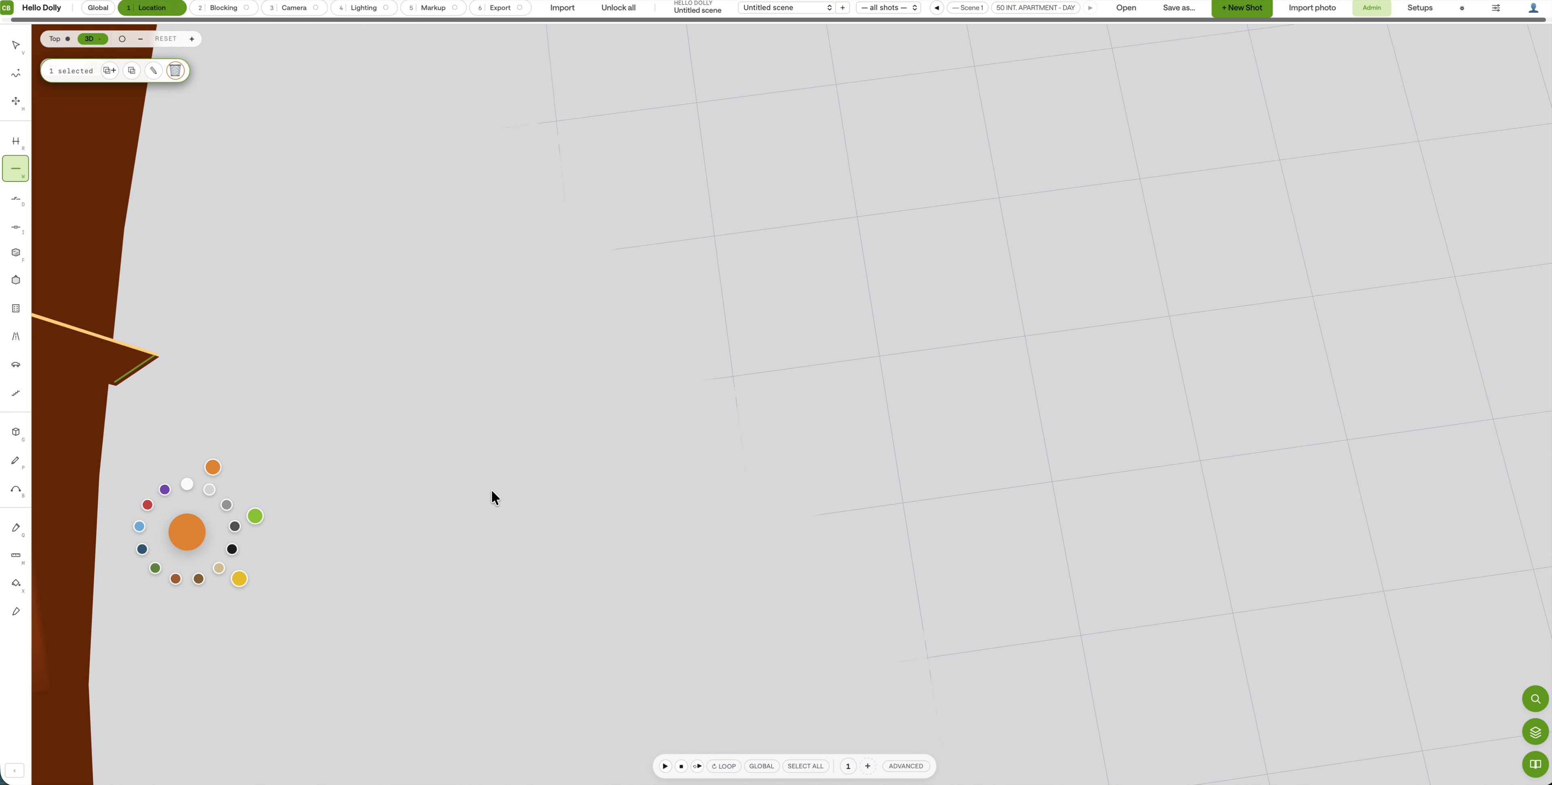
{"action": "scroll", "coordinate": [493, 495], "scroll_direction": "down", "scroll_amount": 6}
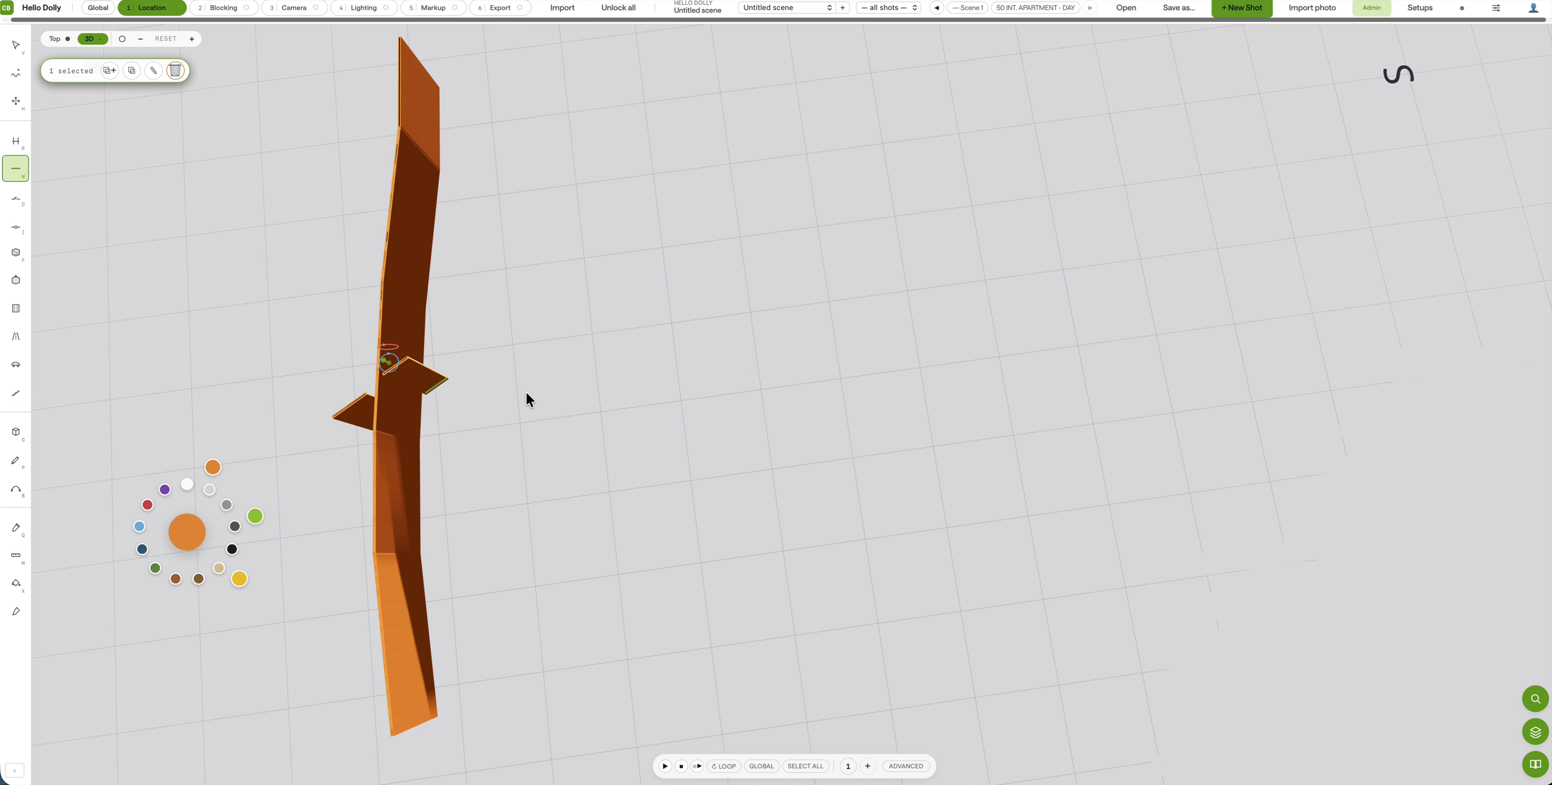
Step: Orbit to an angled view of the wall and place a door on it
{"action": "left_click", "coordinate": [16, 45]}
{"action": "middle_click_drag", "start_coordinate": [659, 434], "coordinate": [569, 313]}
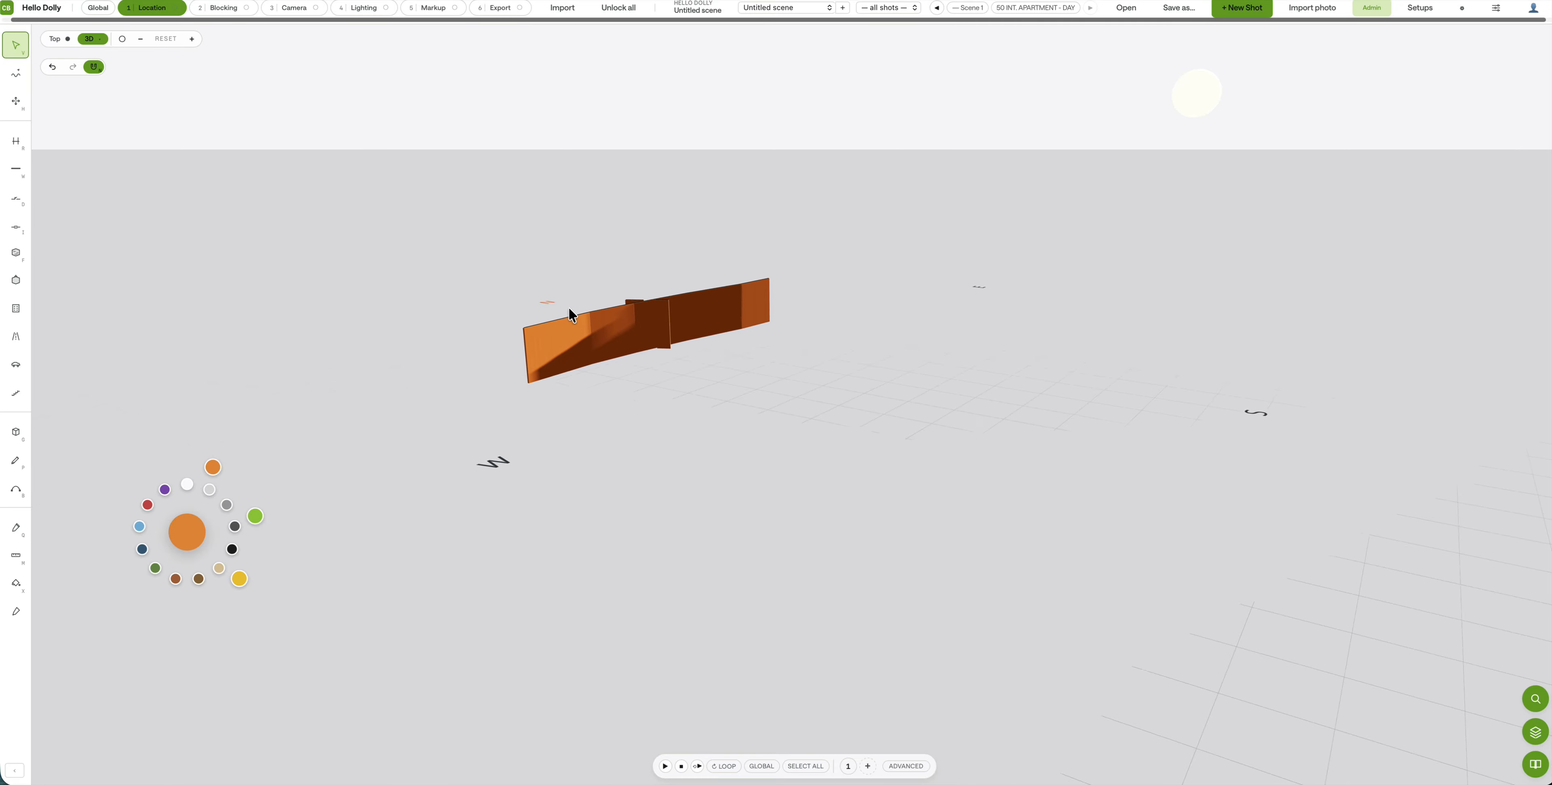
{"action": "left_click", "coordinate": [16, 197]}
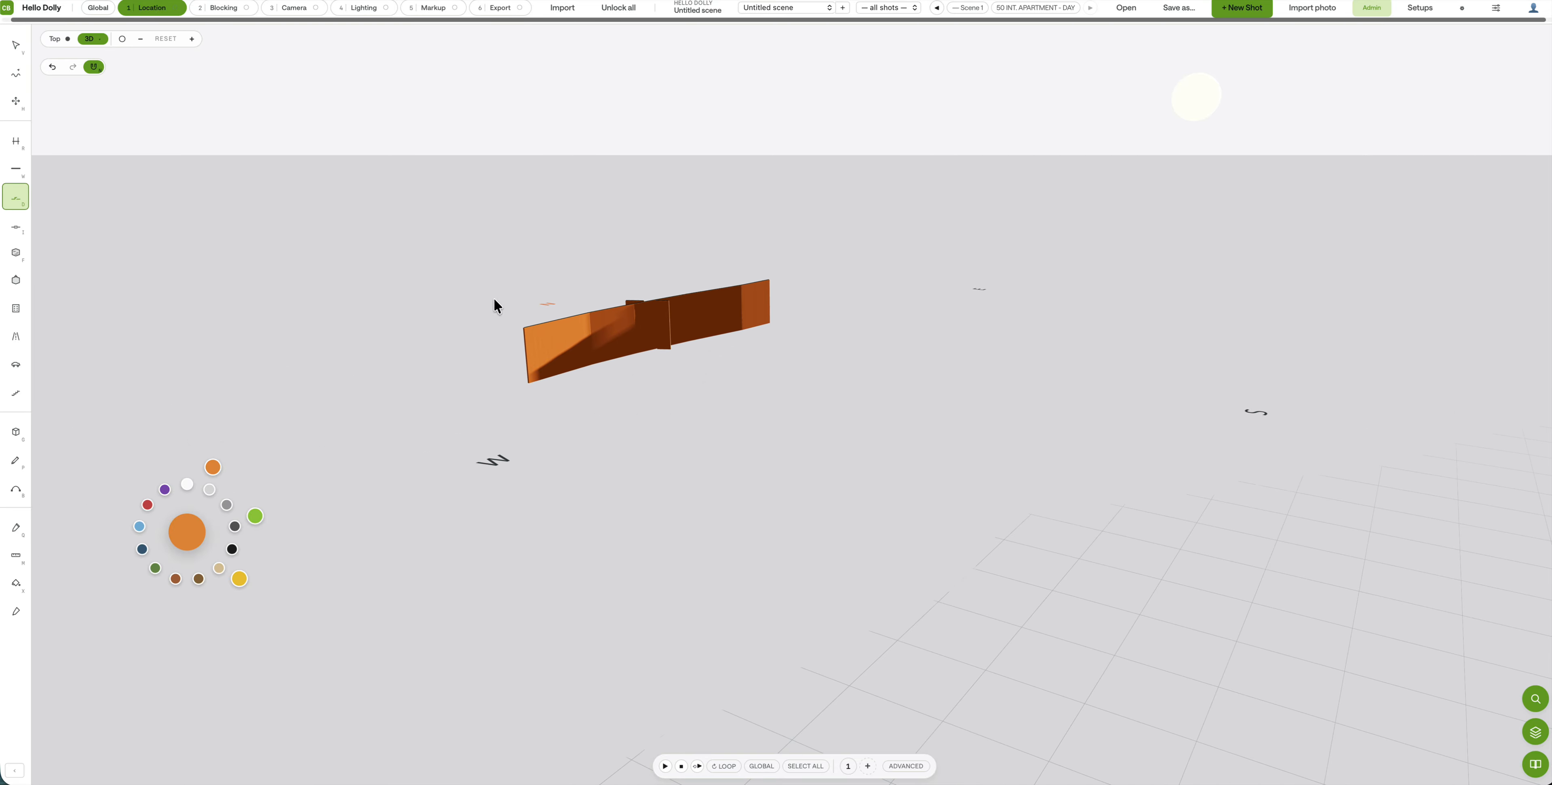
{"action": "left_click", "coordinate": [567, 355]}
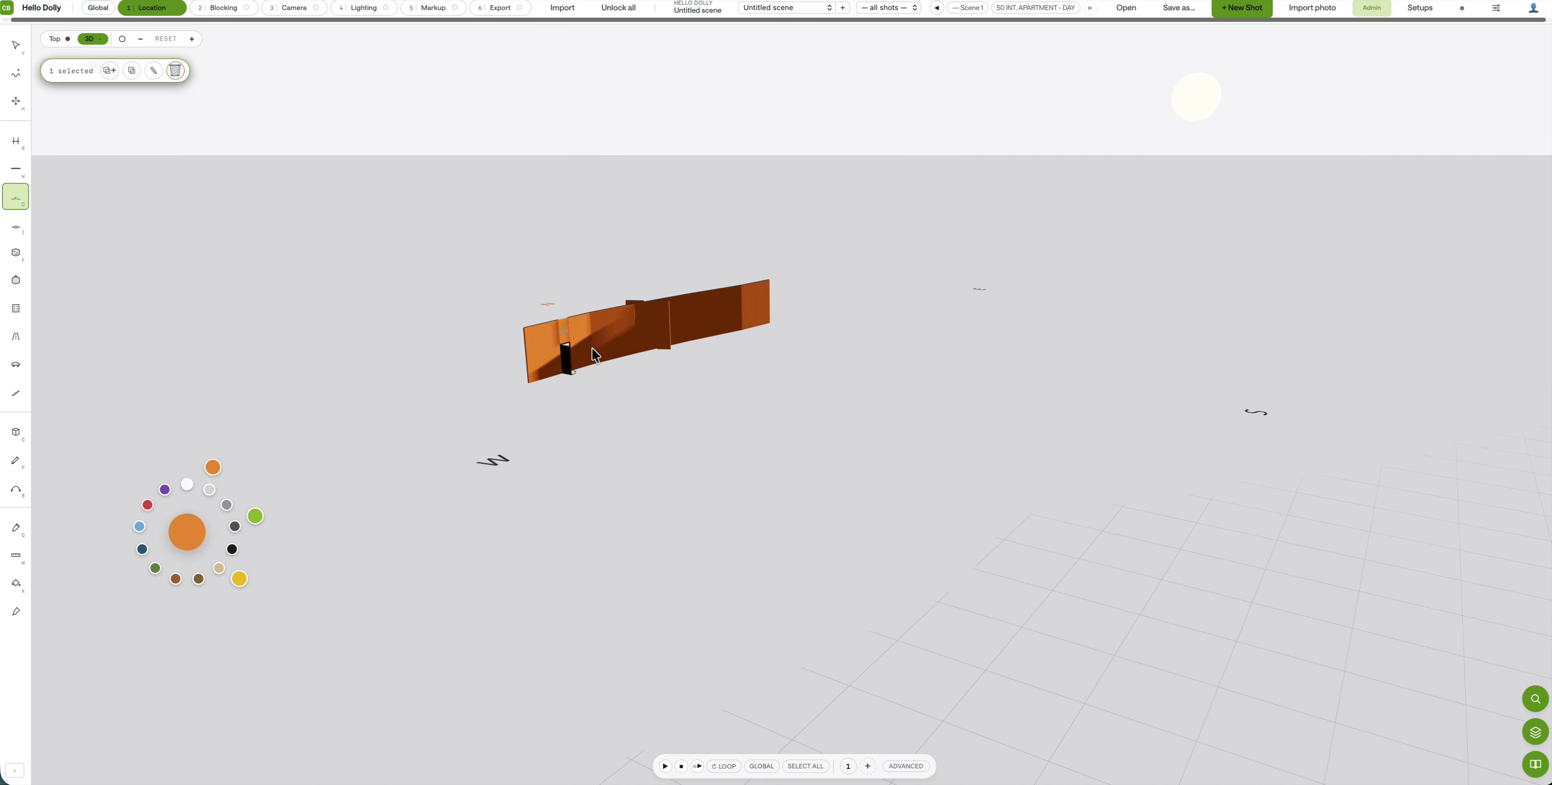
Step: Add four 4' by 4' windows along the wall and show the last window's properties
{"action": "left_click", "coordinate": [17, 225]}
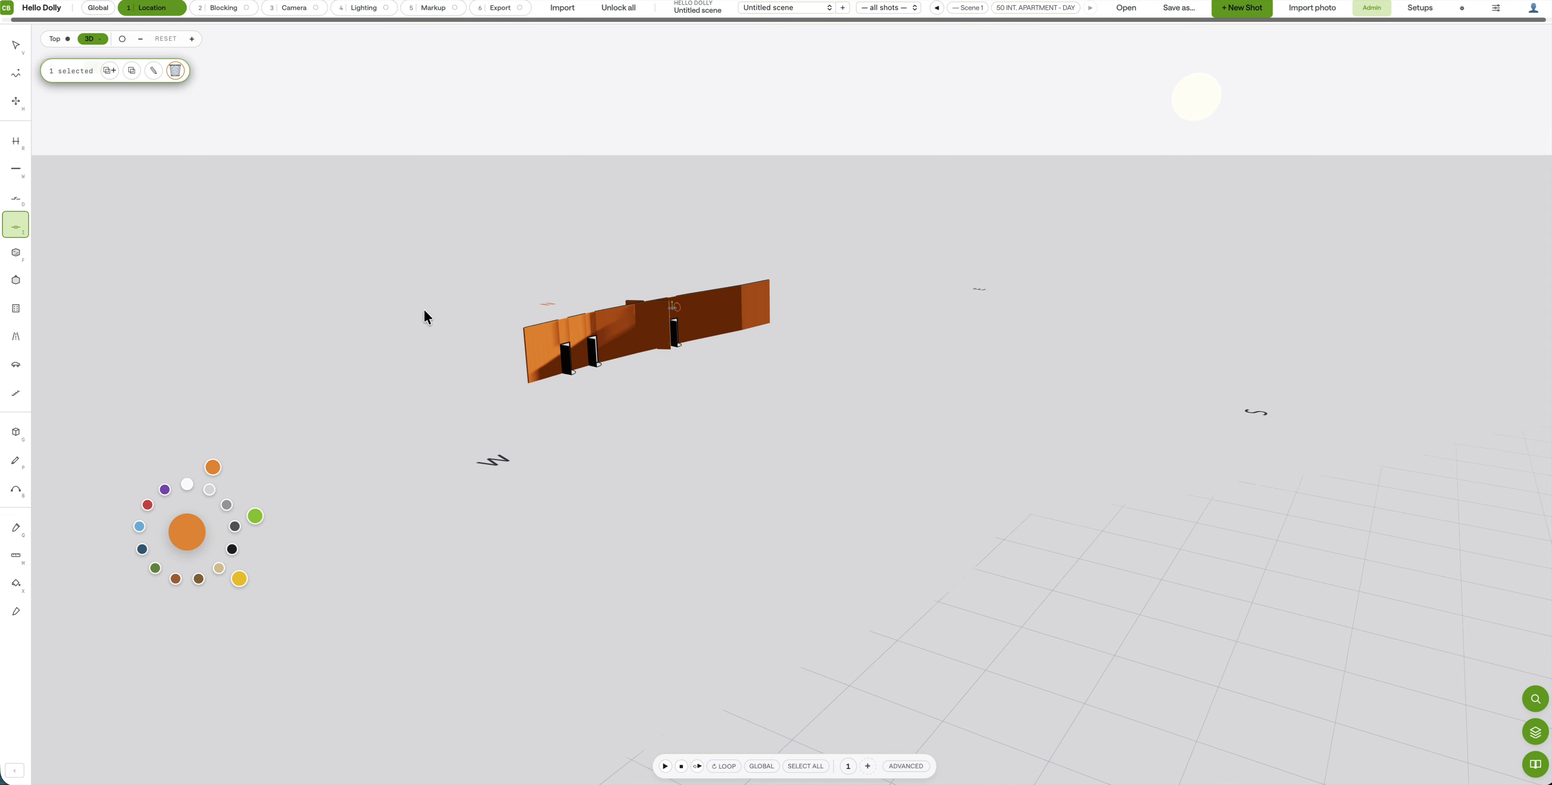
{"action": "left_click", "coordinate": [629, 342]}
{"action": "left_click", "coordinate": [629, 338]}
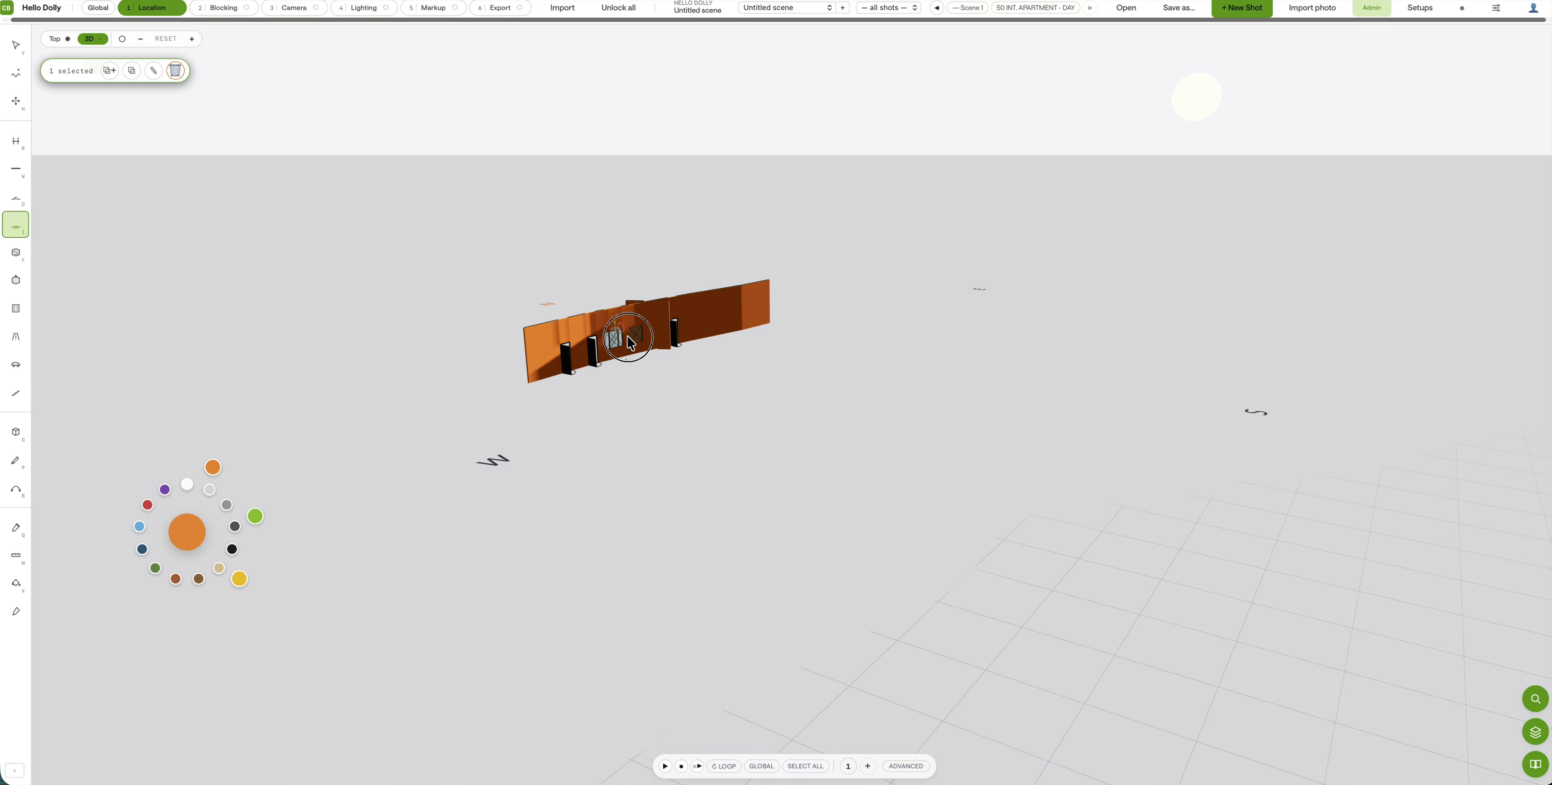
{"action": "left_click", "coordinate": [627, 337]}
{"action": "left_click", "coordinate": [764, 307]}
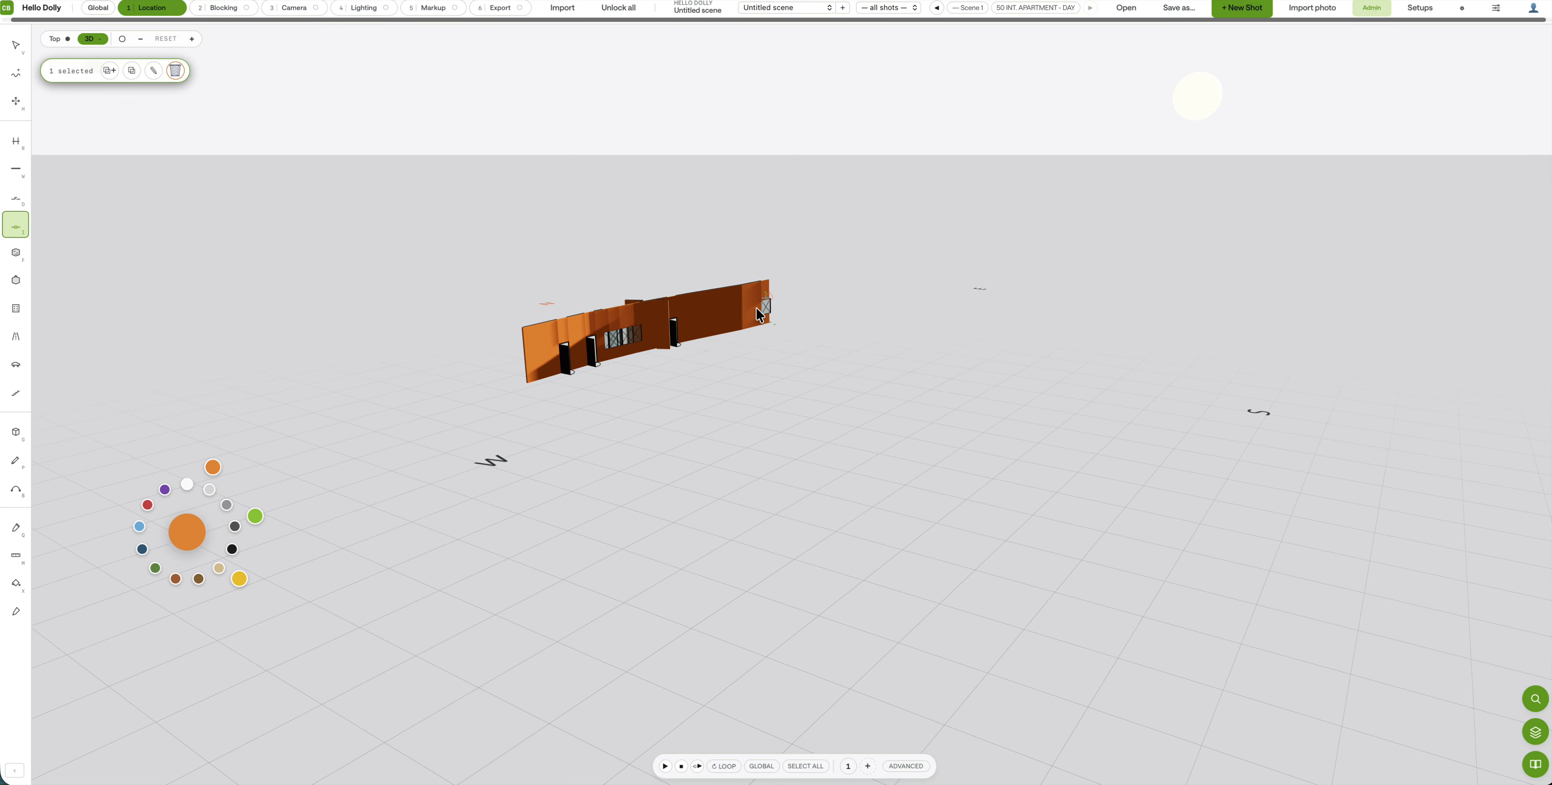
{"action": "left_click_drag", "start_coordinate": [727, 317], "coordinate": [711, 323]}
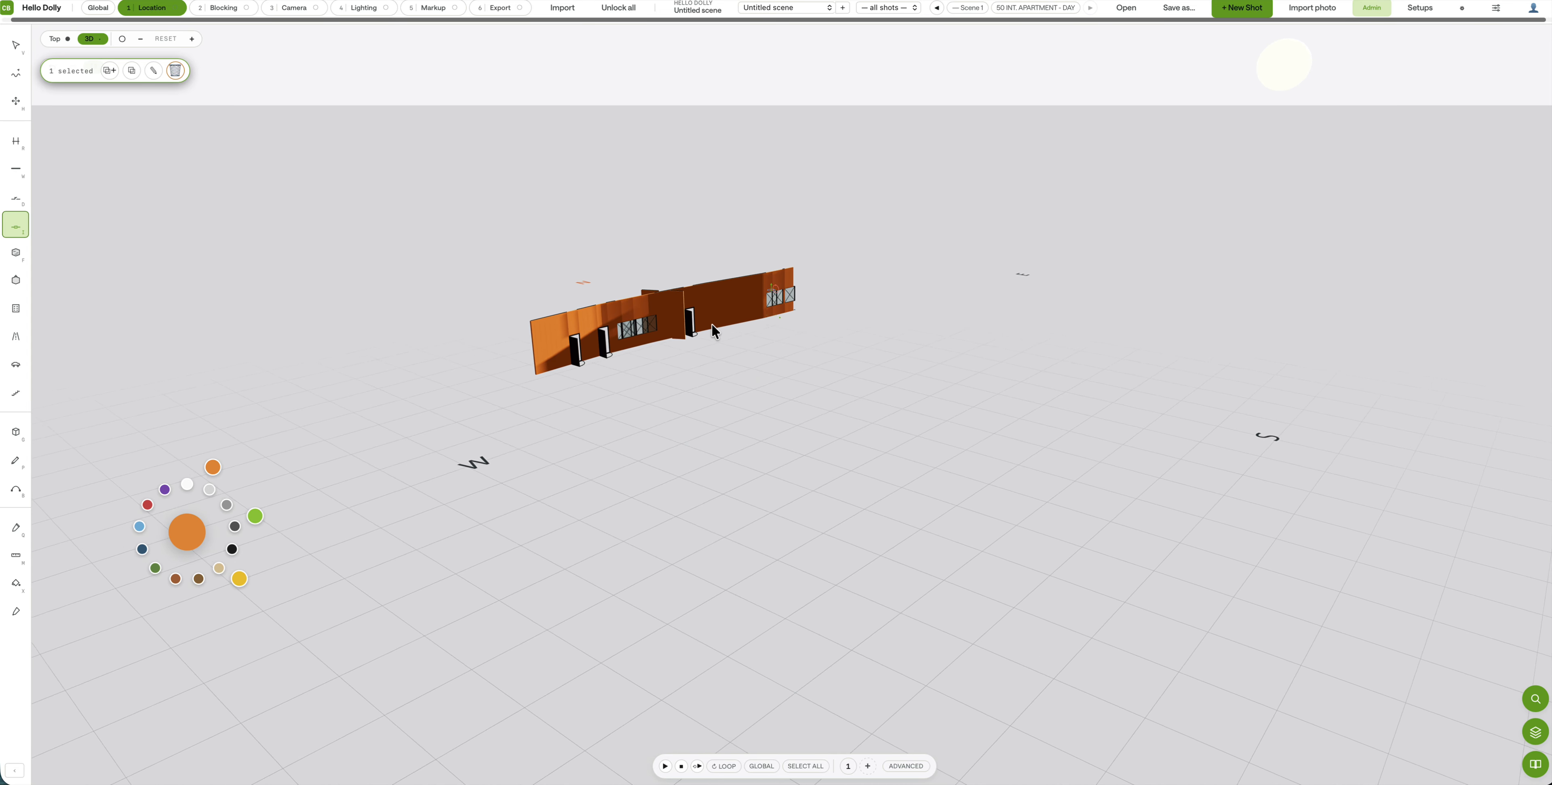
{"action": "right_click_drag", "start_coordinate": [712, 324], "coordinate": [669, 311]}
{"action": "left_click_drag", "start_coordinate": [609, 303], "coordinate": [746, 325]}
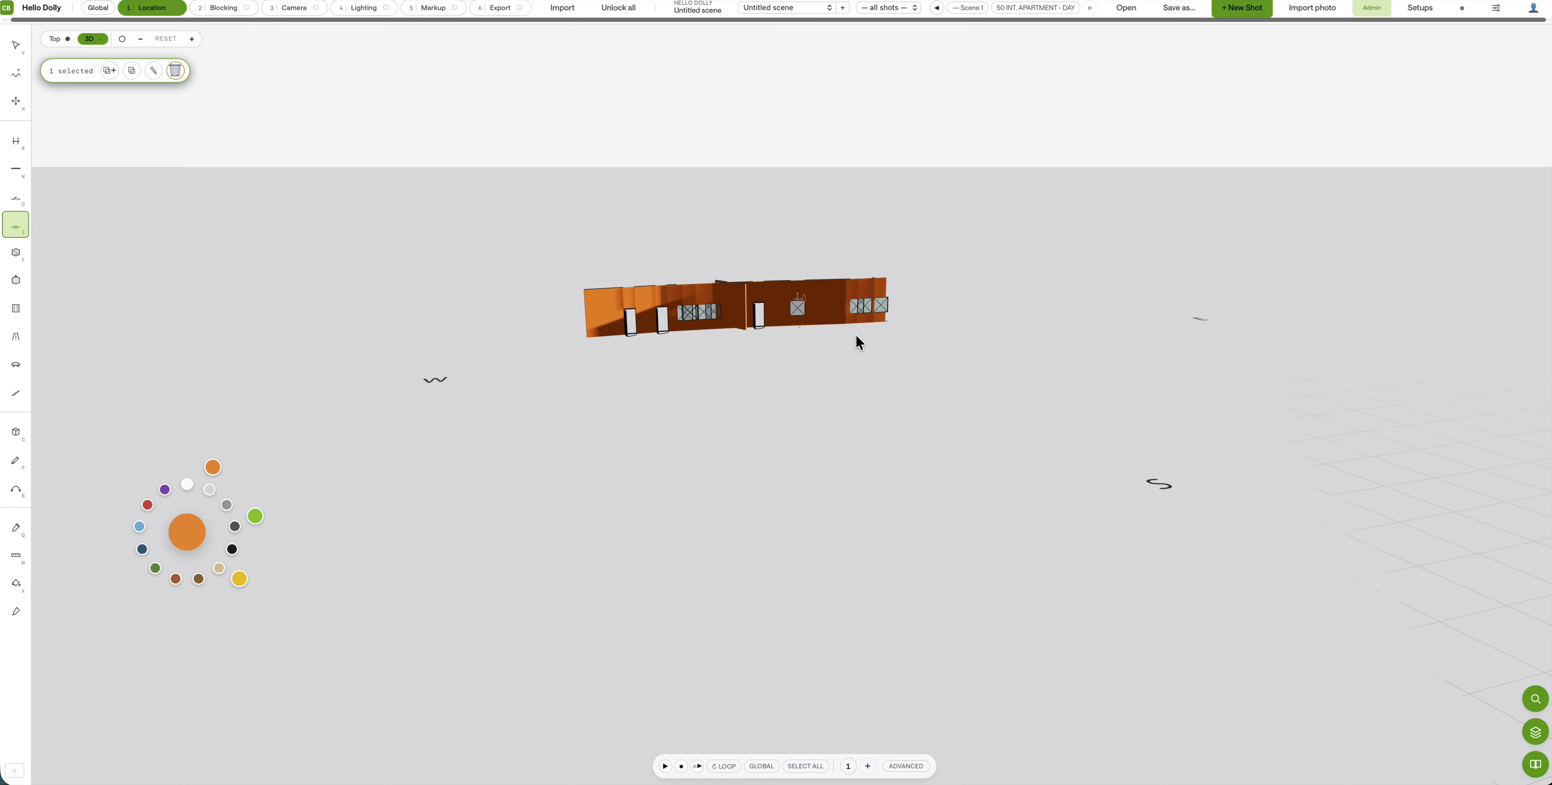
{"action": "left_click", "coordinate": [1543, 698]}
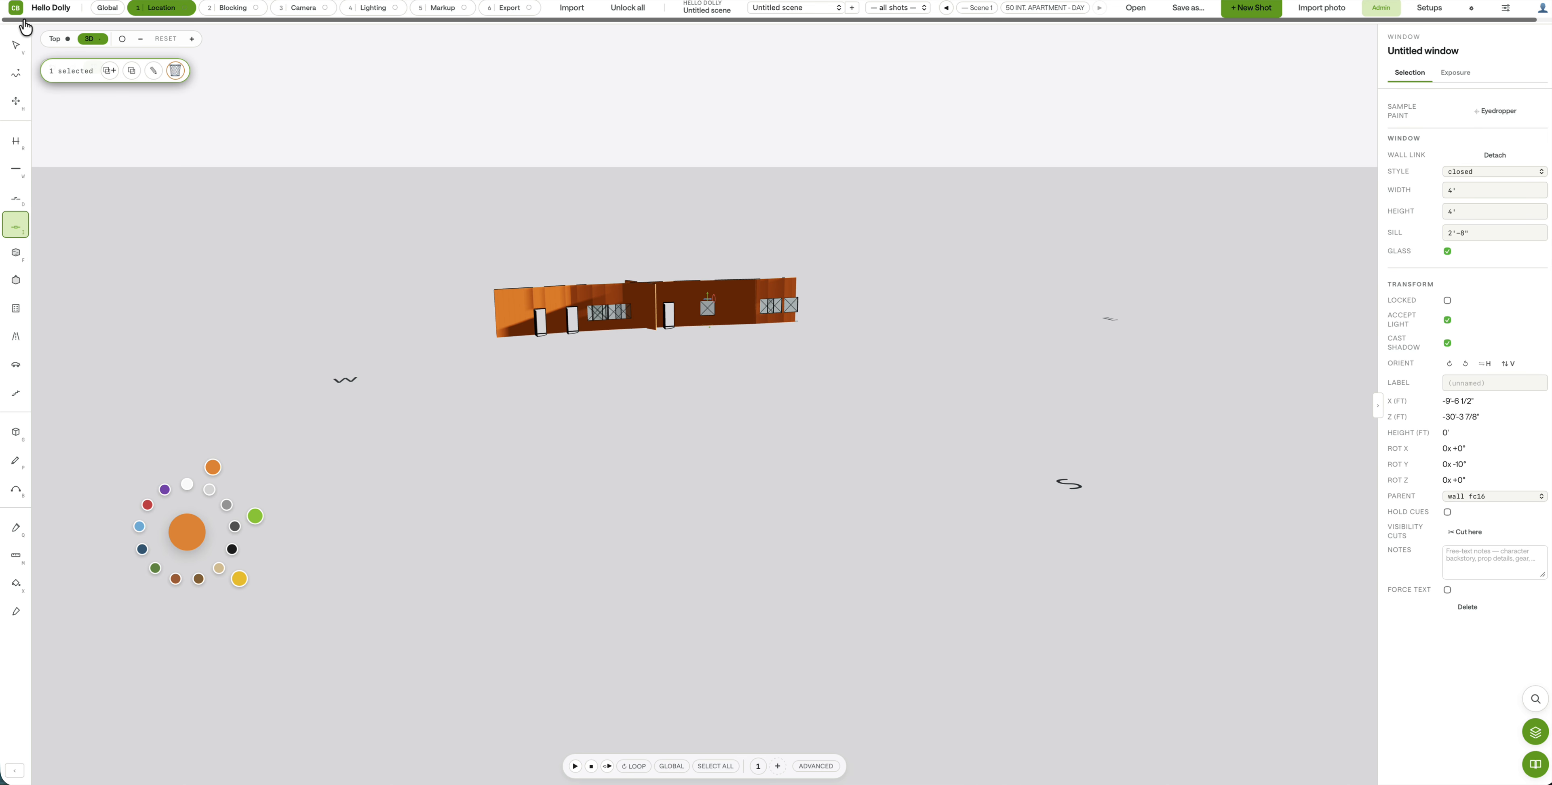
Step: Set the middle window's width and height to 9 and drag it lower on the wall
{"action": "left_click", "coordinate": [16, 44]}
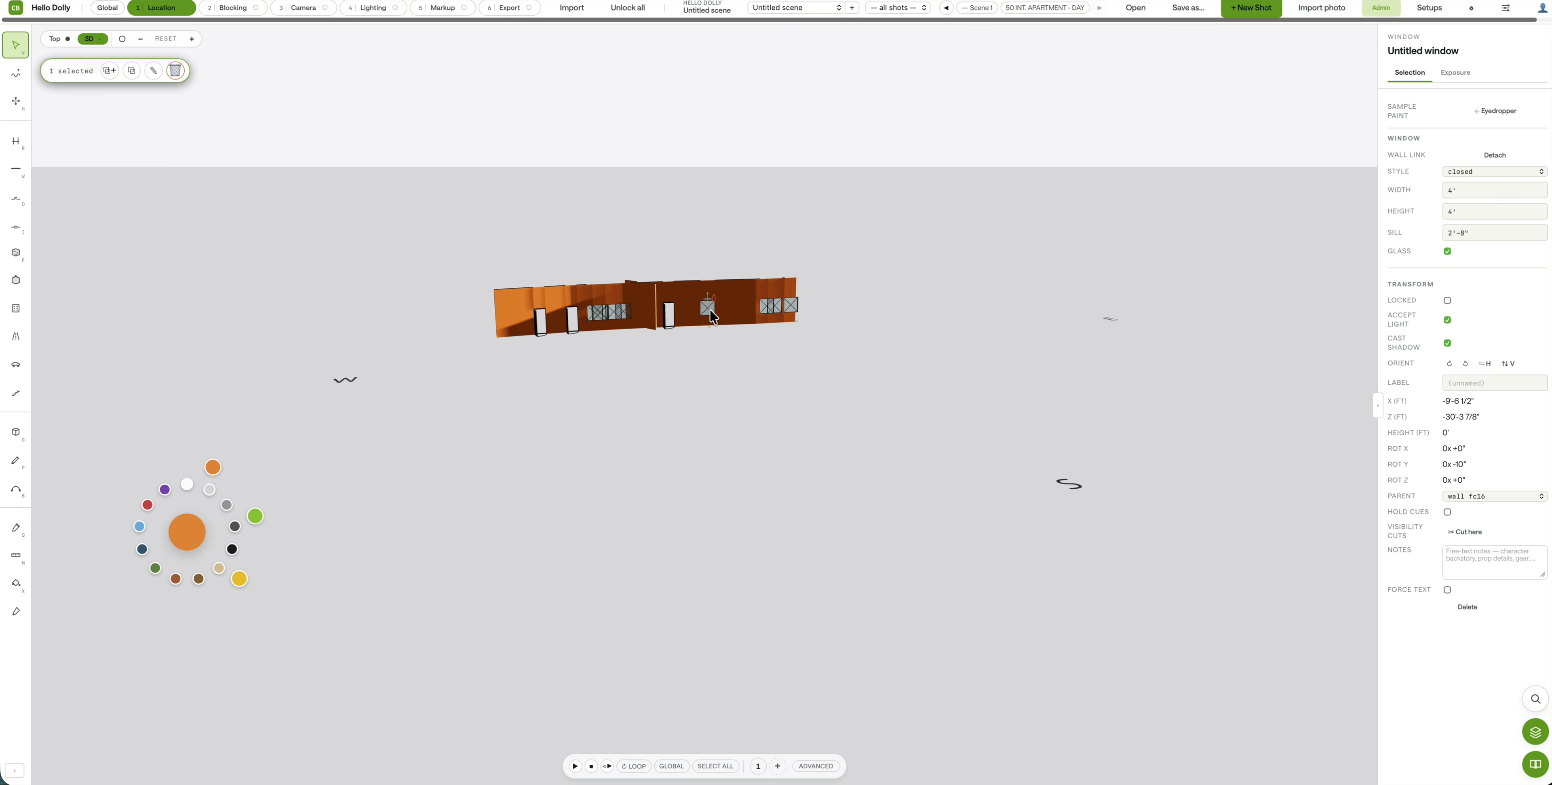
{"action": "left_click", "coordinate": [1476, 188]}
{"action": "key", "text": "Tab"}
{"action": "type", "text": "9"}
{"action": "key", "text": "Tab"}
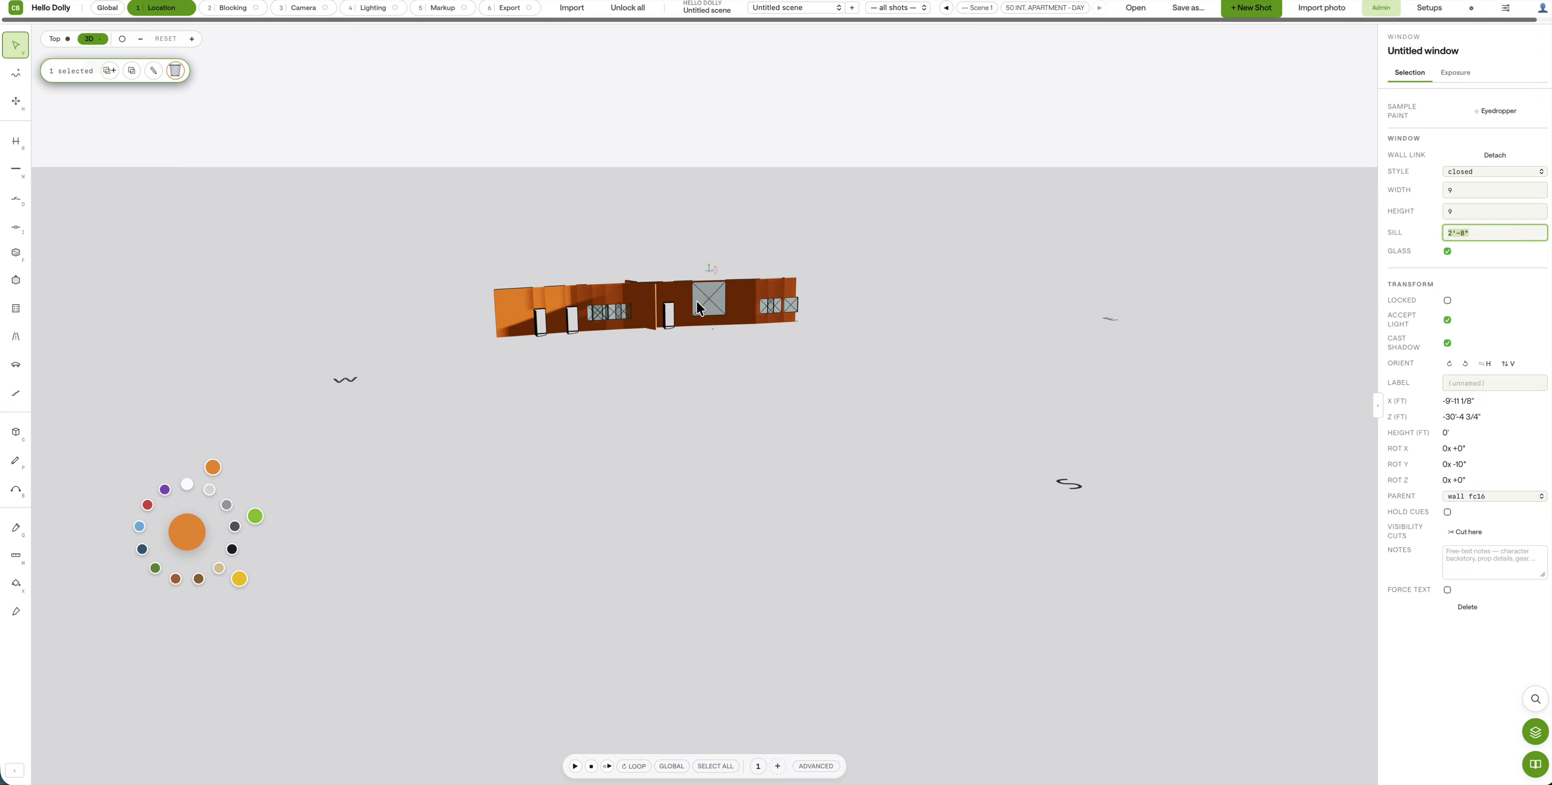
{"action": "mouse_move", "coordinate": [708, 266]}
{"action": "left_mouse_down"}
{"action": "mouse_move", "coordinate": [711, 288]}
{"action": "mouse_move", "coordinate": [708, 267]}
{"action": "left_mouse_up"}
{"action": "left_click", "coordinate": [1473, 206]}
Step: Orbit to face the enlarged window, check the Blocking stage, and return to Location
{"action": "left_click_drag", "start_coordinate": [678, 370], "coordinate": [599, 352]}
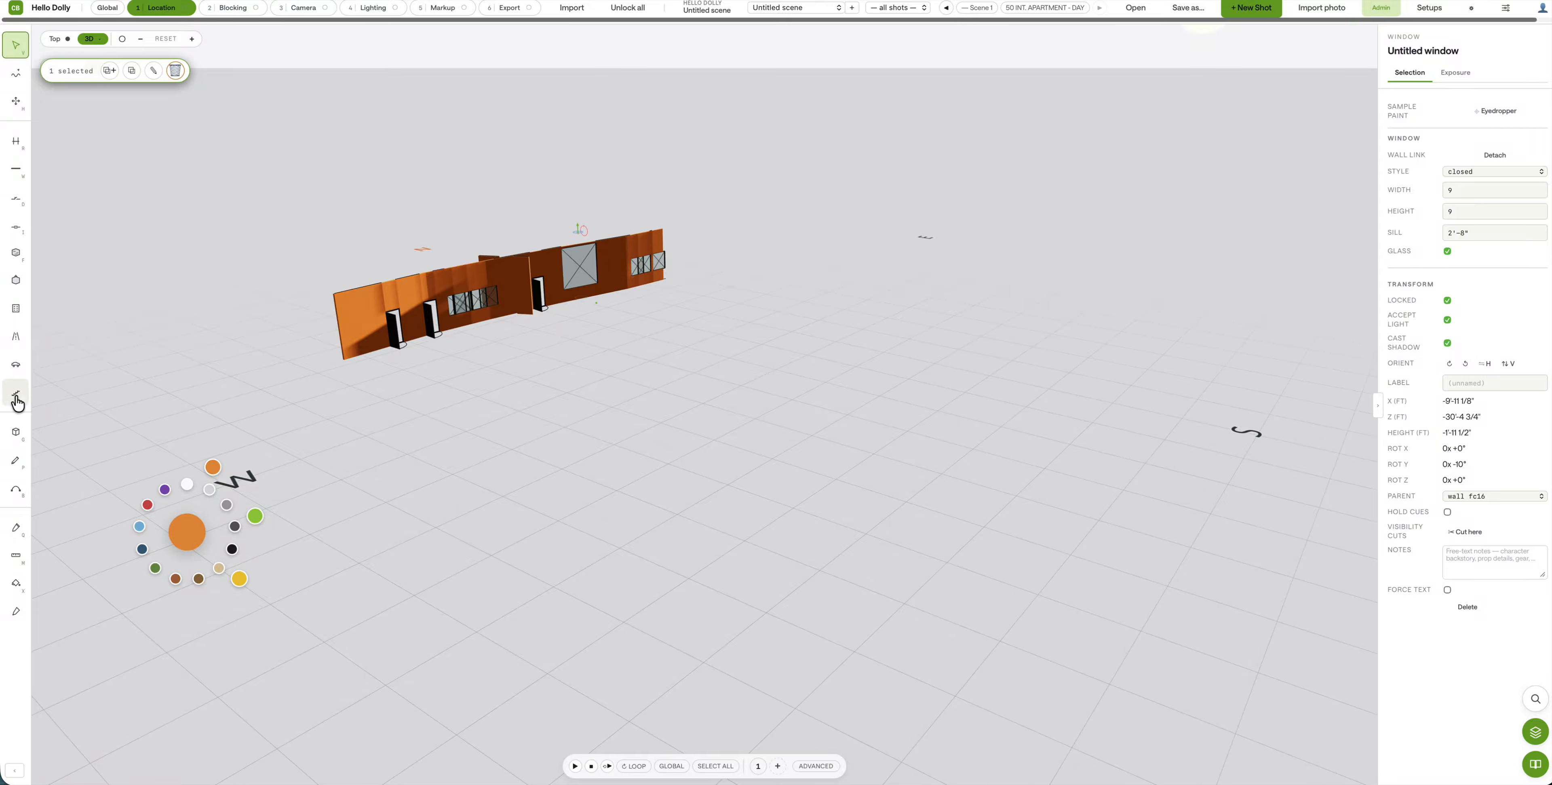
{"action": "mouse_move", "coordinate": [487, 369]}
{"action": "left_mouse_down"}
{"action": "mouse_move", "coordinate": [401, 369]}
{"action": "mouse_move", "coordinate": [493, 416]}
{"action": "mouse_move", "coordinate": [465, 359]}
{"action": "left_mouse_up"}
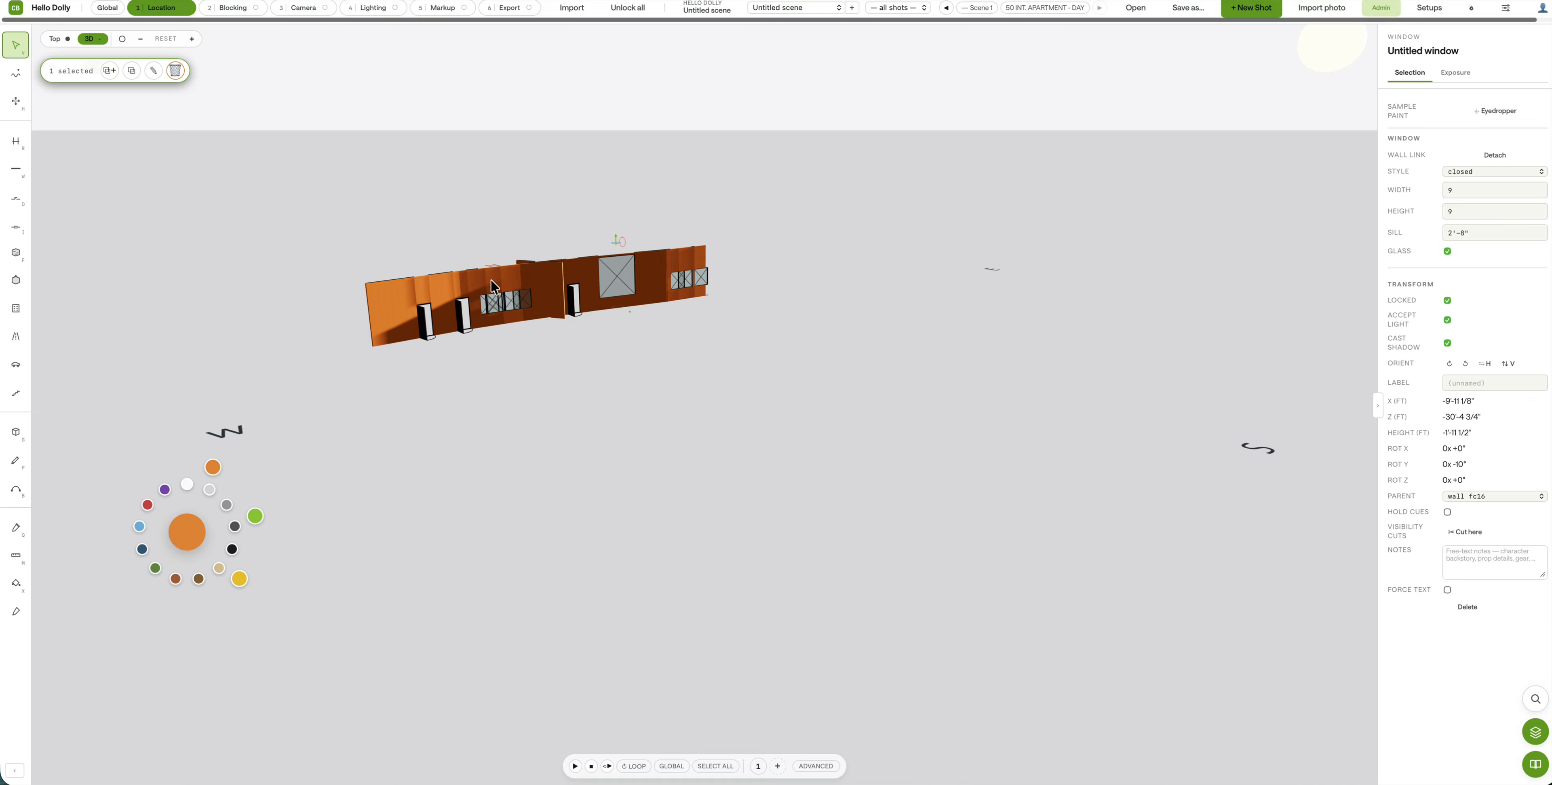
{"action": "left_click_drag", "start_coordinate": [568, 333], "coordinate": [570, 334]}
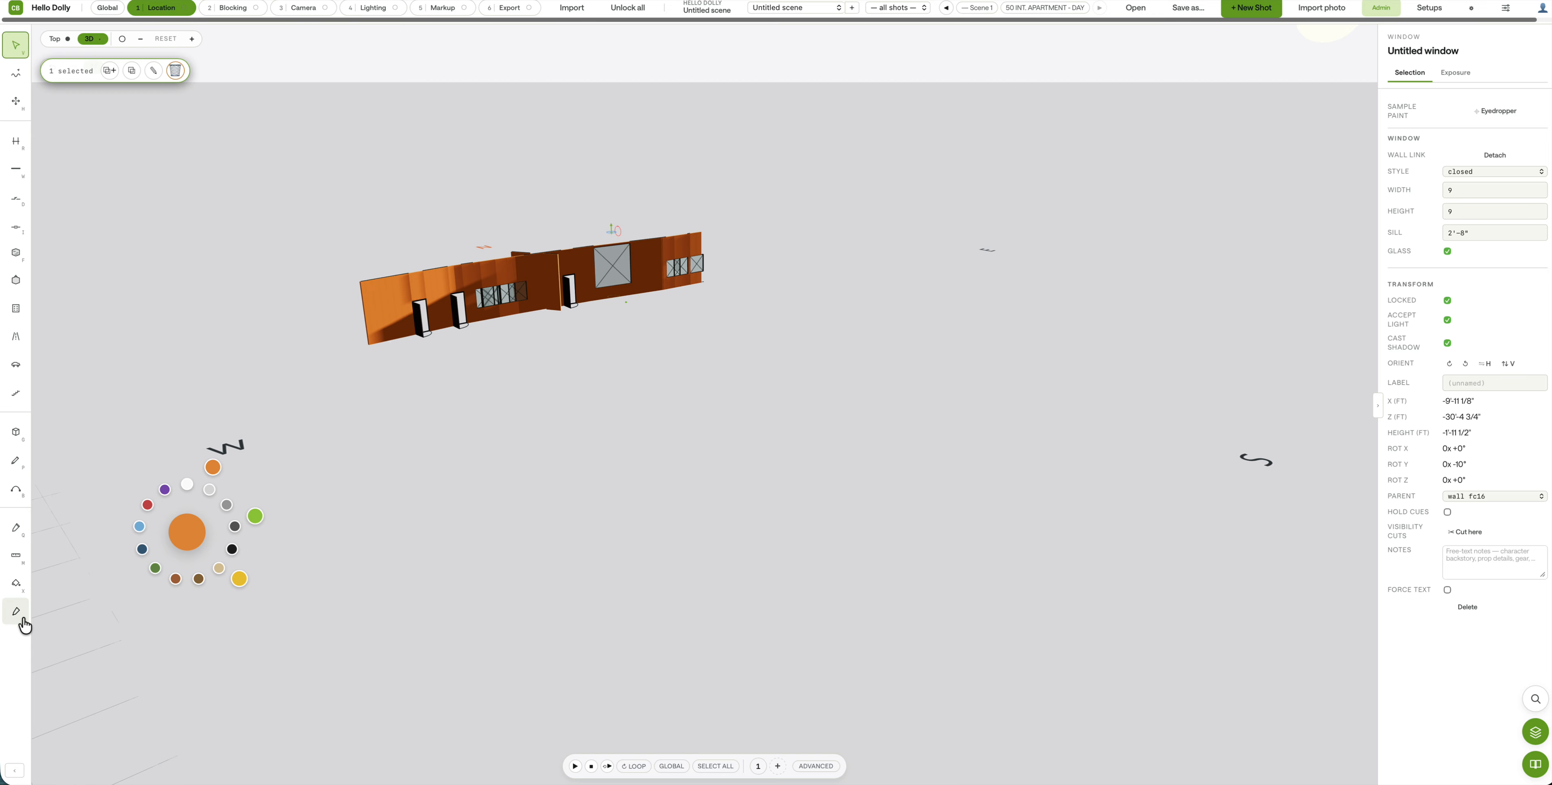
{"action": "left_click", "coordinate": [209, 7]}
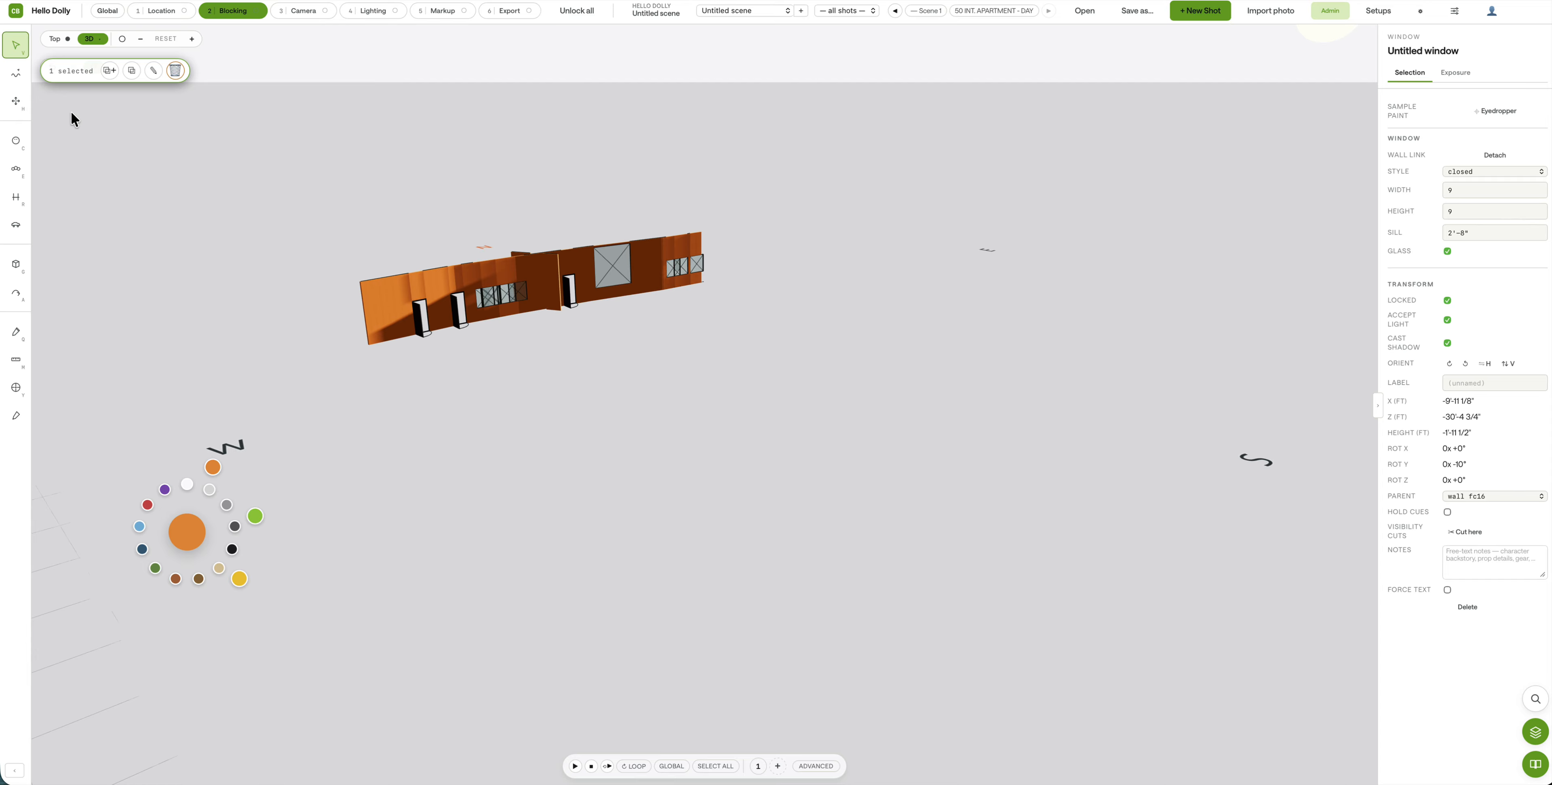
{"action": "left_click", "coordinate": [158, 13]}
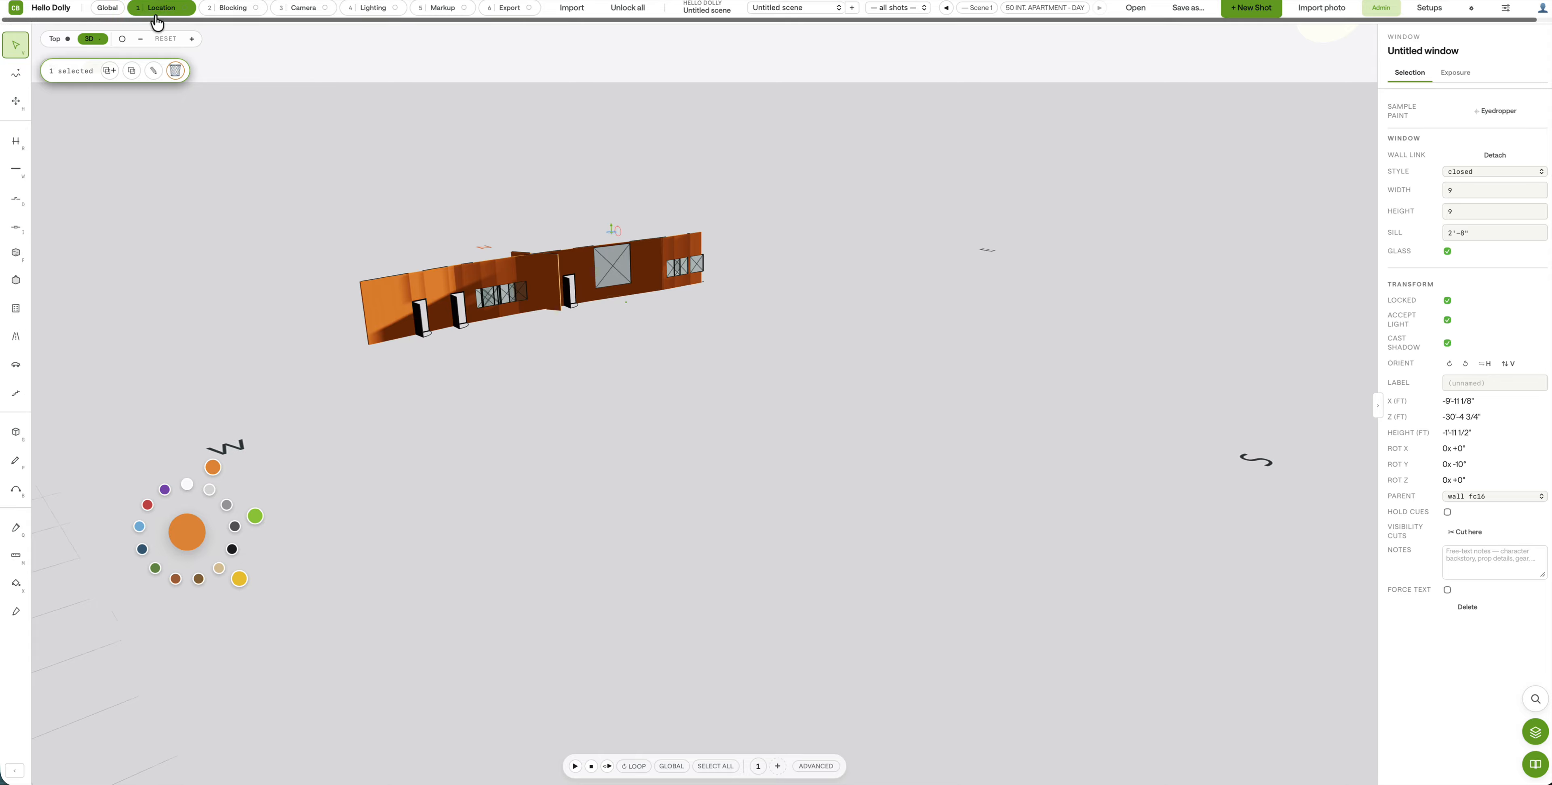
Step: Brush a 0'-4" concrete floor region around the walls, undoing a trial ceiling region
{"action": "left_click", "coordinate": [16, 265]}
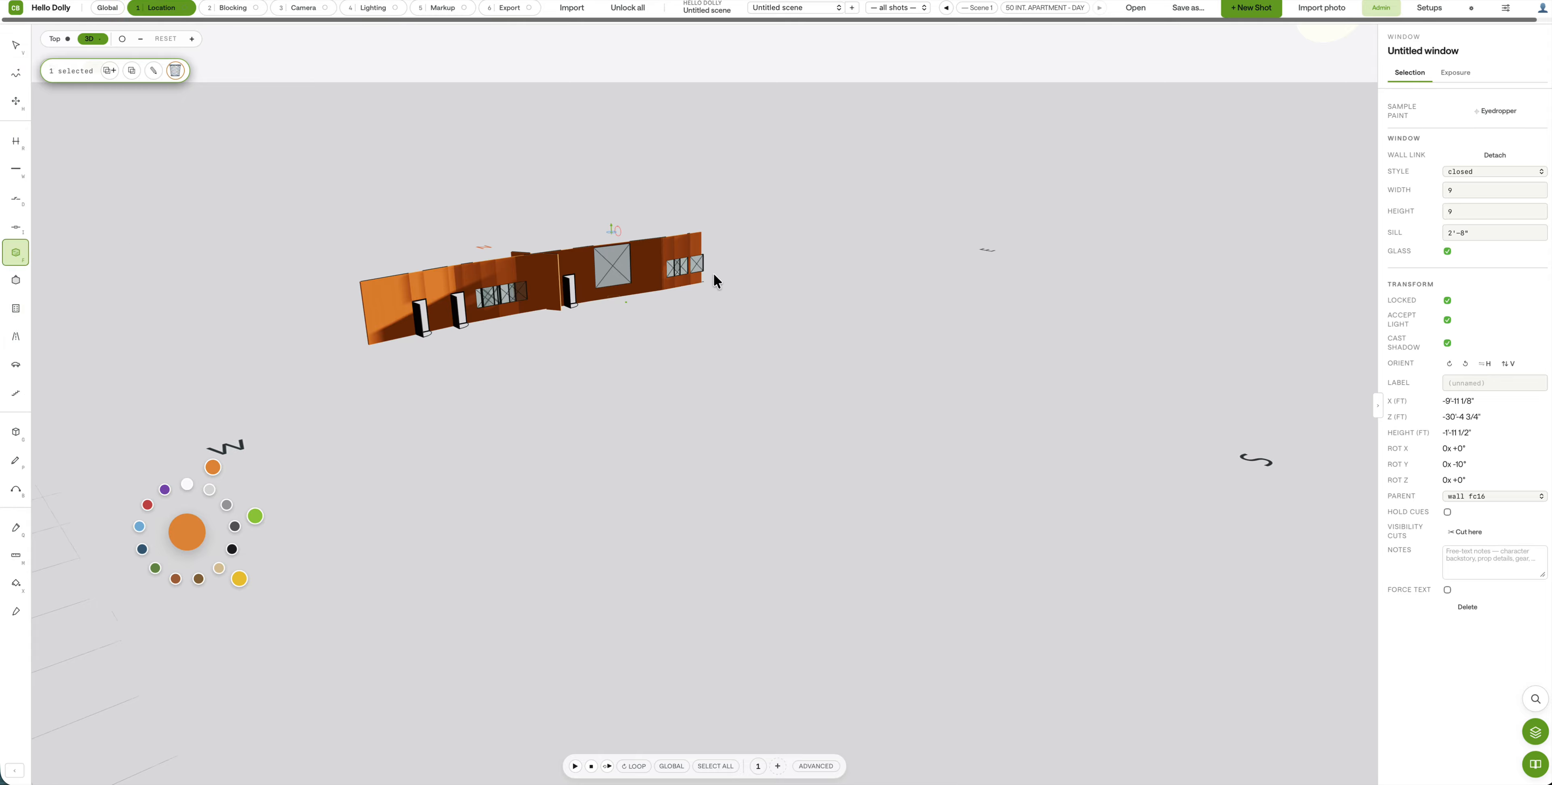
{"action": "mouse_move", "coordinate": [713, 273]}
{"action": "left_mouse_down"}
{"action": "mouse_move", "coordinate": [367, 274]}
{"action": "mouse_move", "coordinate": [762, 392]}
{"action": "mouse_move", "coordinate": [794, 263]}
{"action": "left_mouse_up"}
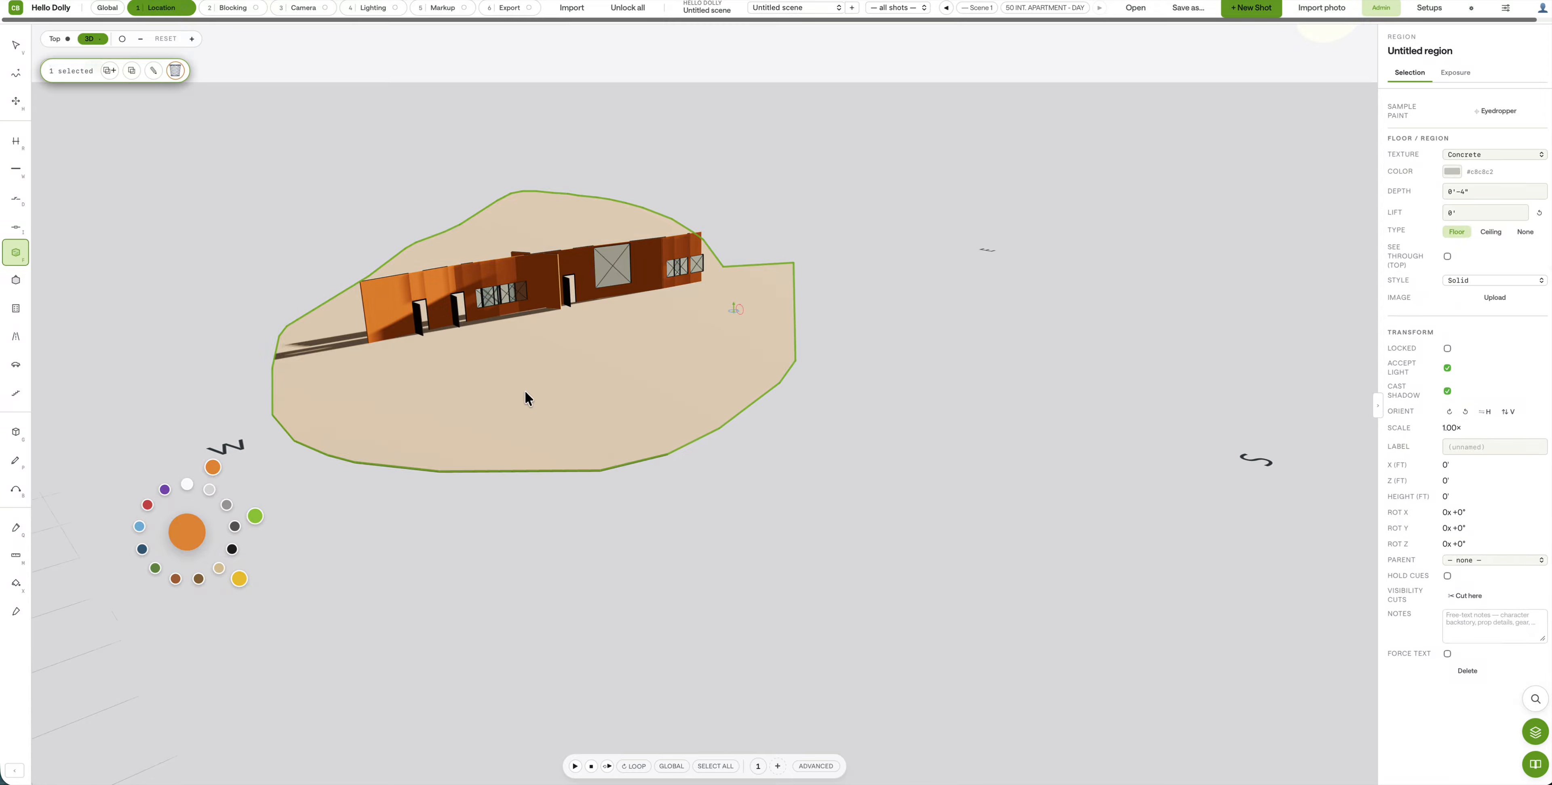
{"action": "mouse_move", "coordinate": [525, 391]}
{"action": "middle_mouse_down"}
{"action": "mouse_move", "coordinate": [669, 402]}
{"action": "mouse_move", "coordinate": [669, 351]}
{"action": "mouse_move", "coordinate": [530, 373]}
{"action": "middle_mouse_up"}
{"action": "left_click", "coordinate": [16, 280]}
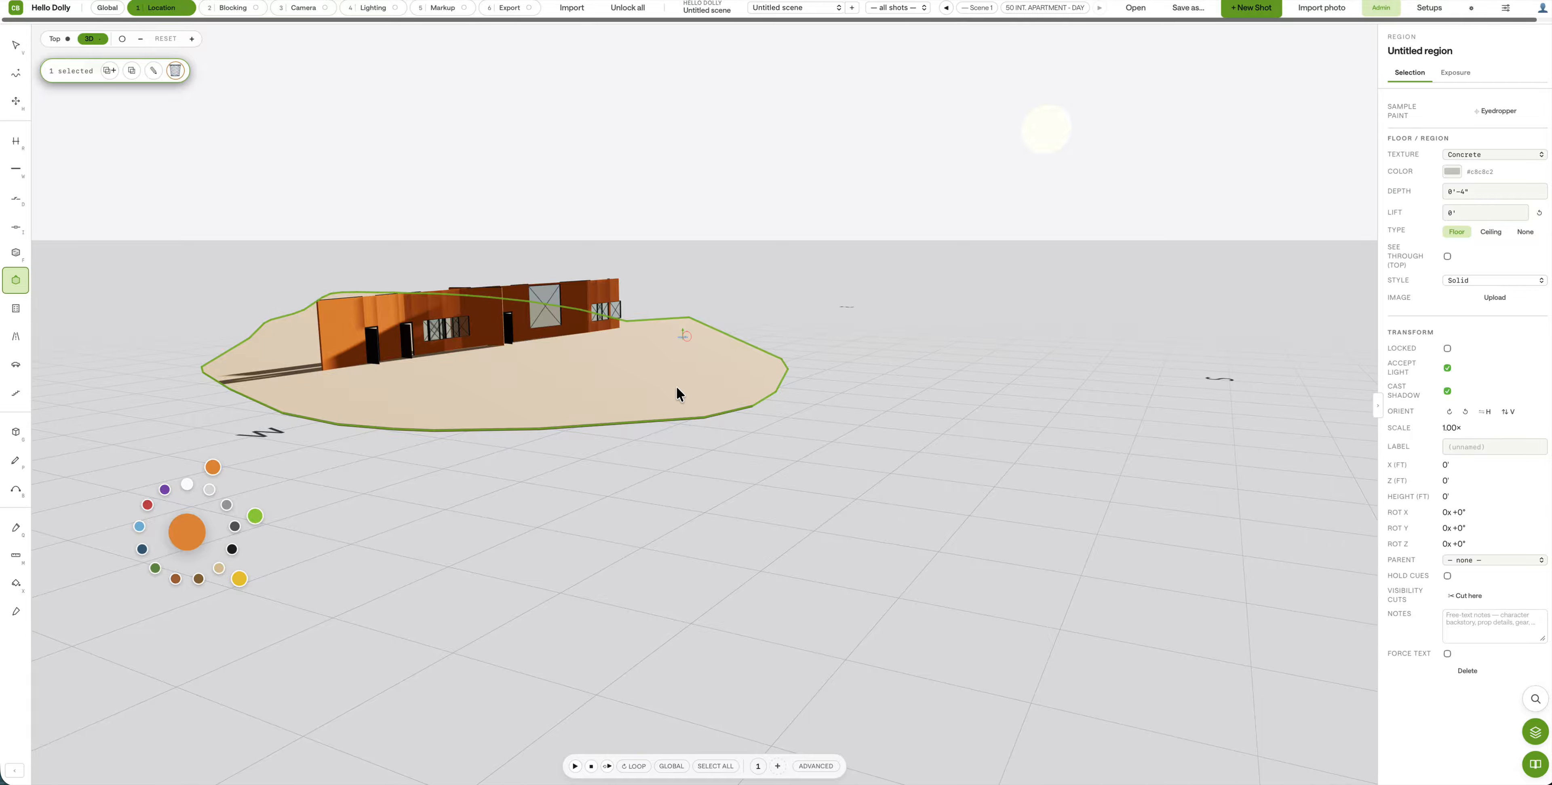
{"action": "left_click_drag", "start_coordinate": [633, 327], "coordinate": [461, 313]}
{"action": "left_click_drag", "start_coordinate": [587, 379], "coordinate": [631, 350]}
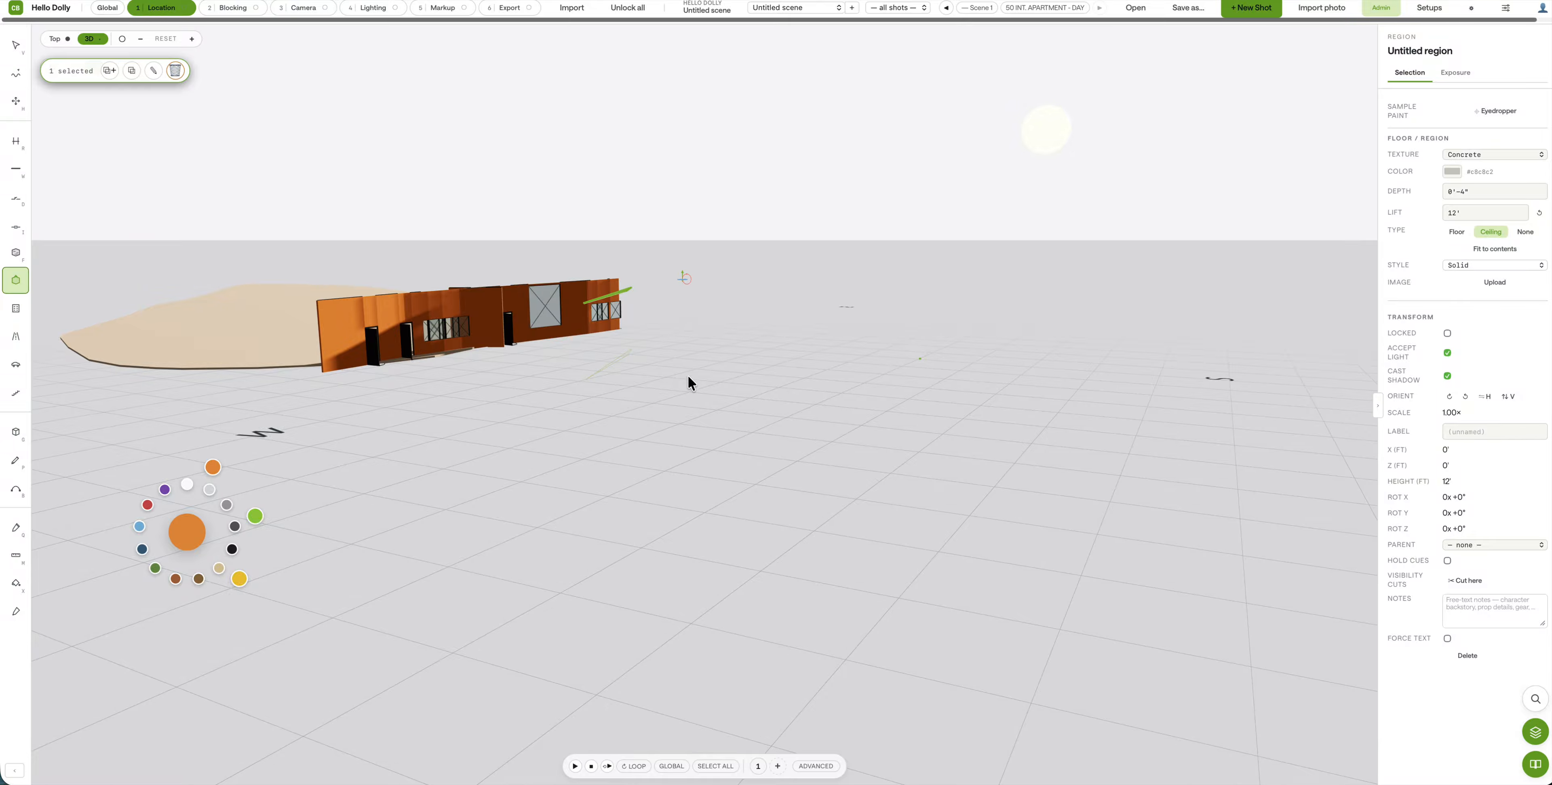
{"action": "key", "text": "super+z"}
{"action": "key", "text": "super+z"}
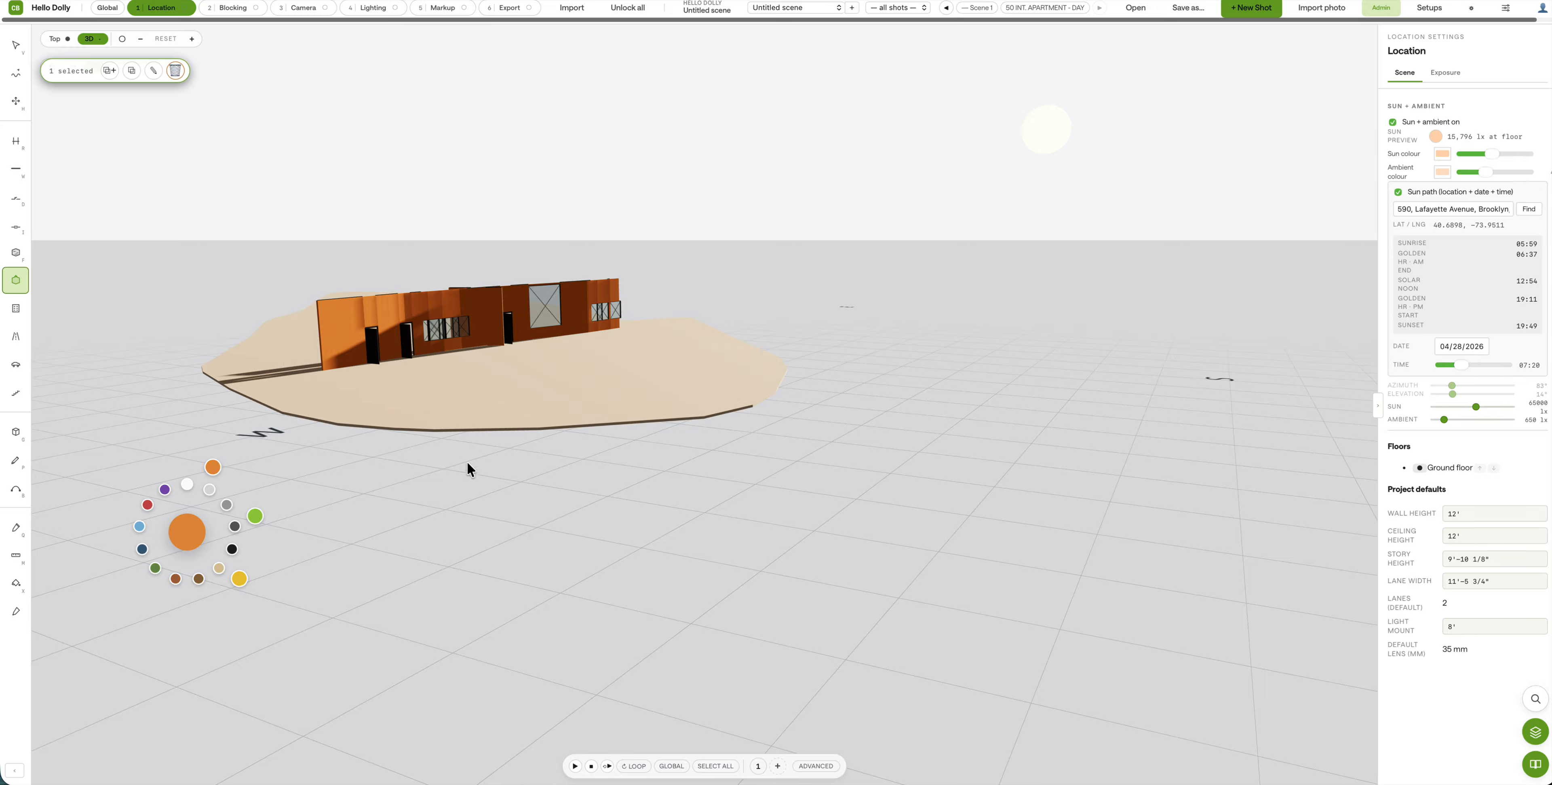
Step: Try more region sketches, undo them to keep the floor at 0, 0, and orbit to ground level
{"action": "middle_click_drag", "start_coordinate": [467, 461], "coordinate": [452, 536]}
{"action": "mouse_move", "coordinate": [784, 187]}
{"action": "left_mouse_down"}
{"action": "mouse_move", "coordinate": [698, 97]}
{"action": "mouse_move", "coordinate": [488, 70]}
{"action": "left_mouse_up"}
{"action": "mouse_move", "coordinate": [232, 196]}
{"action": "left_mouse_down"}
{"action": "mouse_move", "coordinate": [111, 263]}
{"action": "mouse_move", "coordinate": [75, 396]}
{"action": "left_mouse_up"}
{"action": "key", "text": "super+z"}
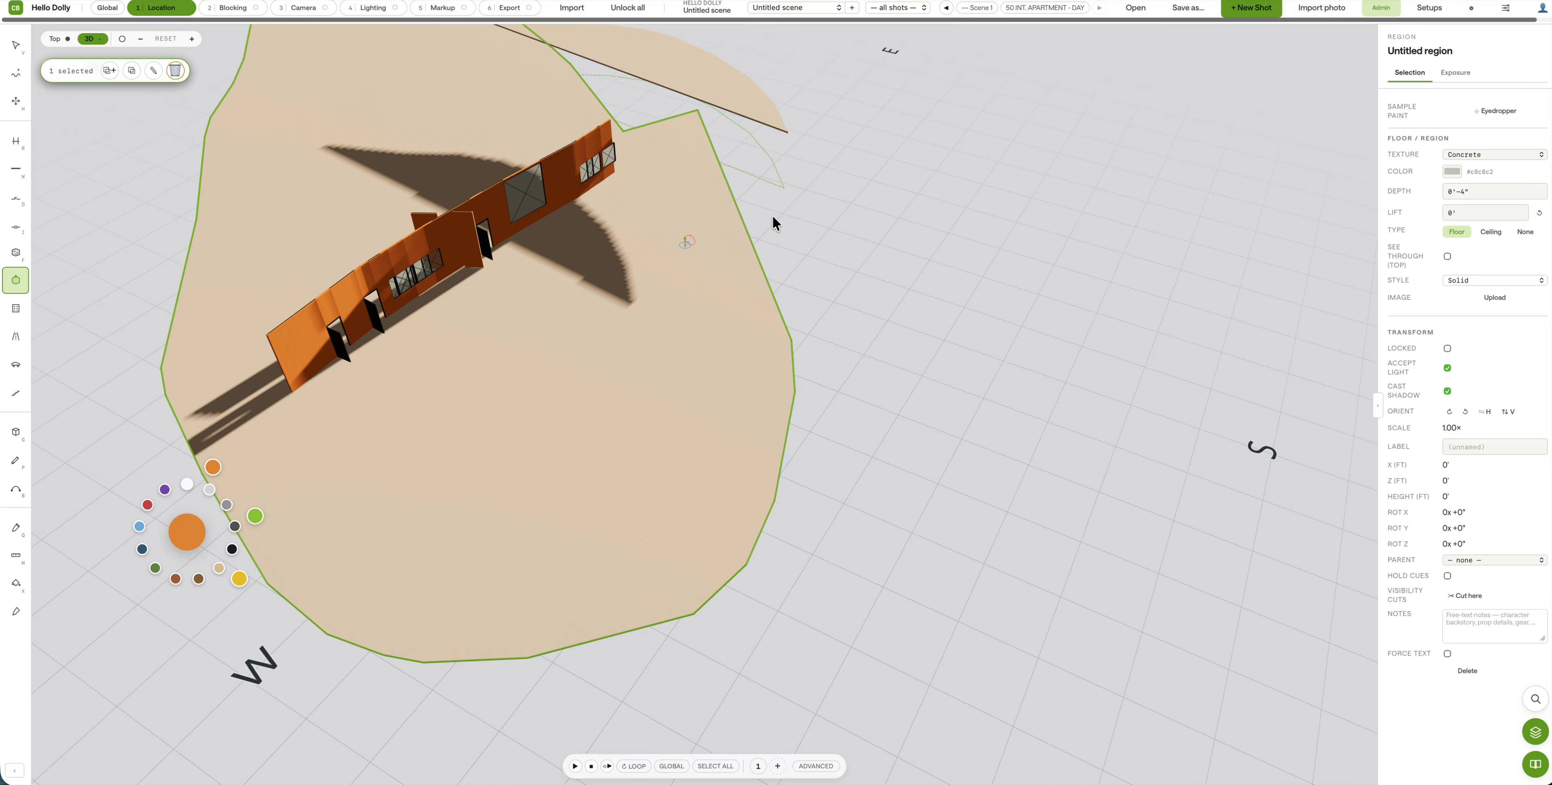
{"action": "key", "text": "super+z"}
{"action": "left_click_drag", "start_coordinate": [762, 170], "coordinate": [70, 346]}
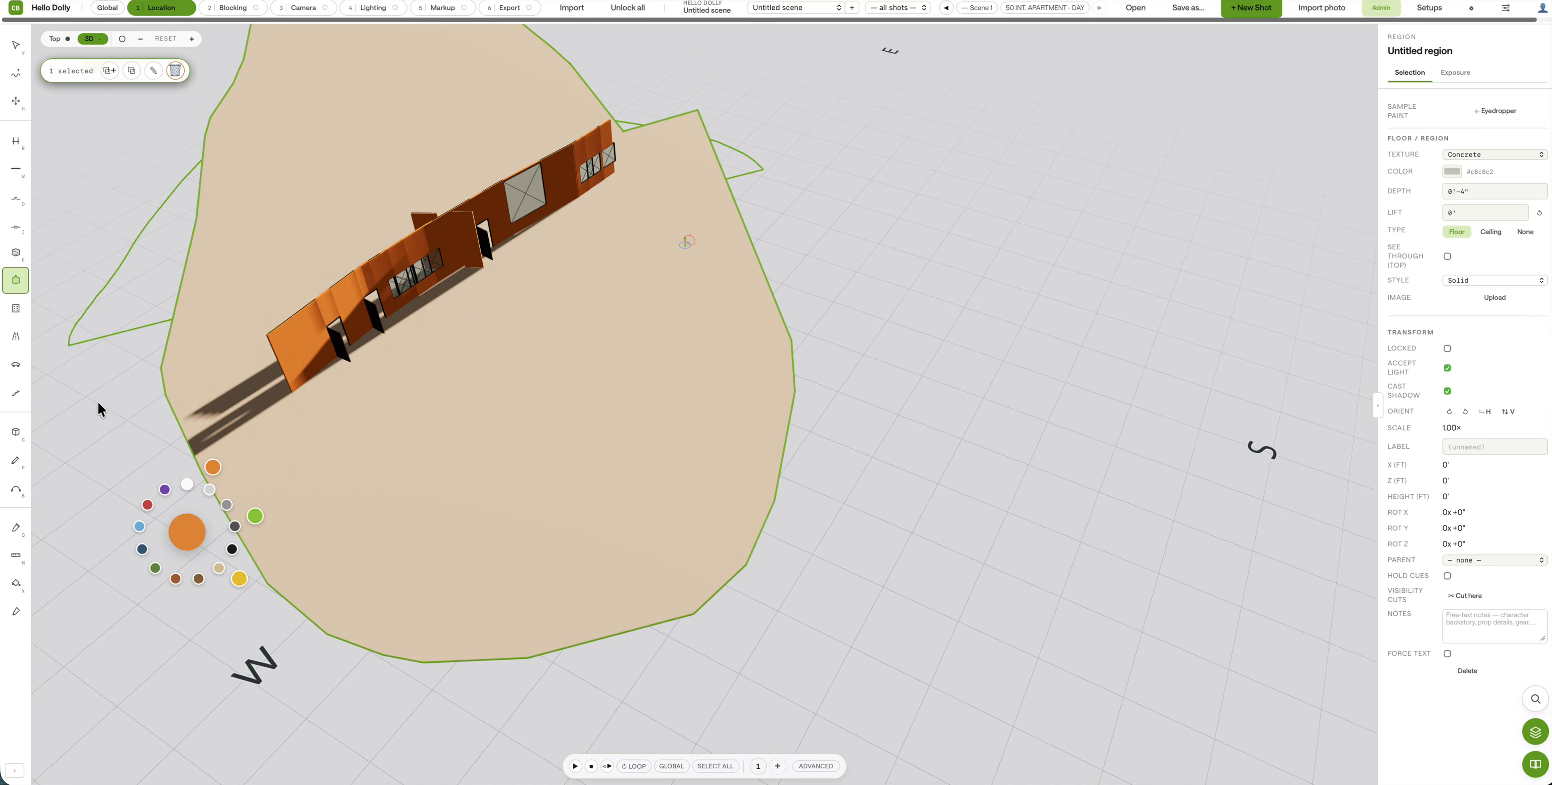
{"action": "left_click_drag", "start_coordinate": [392, 486], "coordinate": [681, 306]}
{"action": "key", "text": "super+z"}
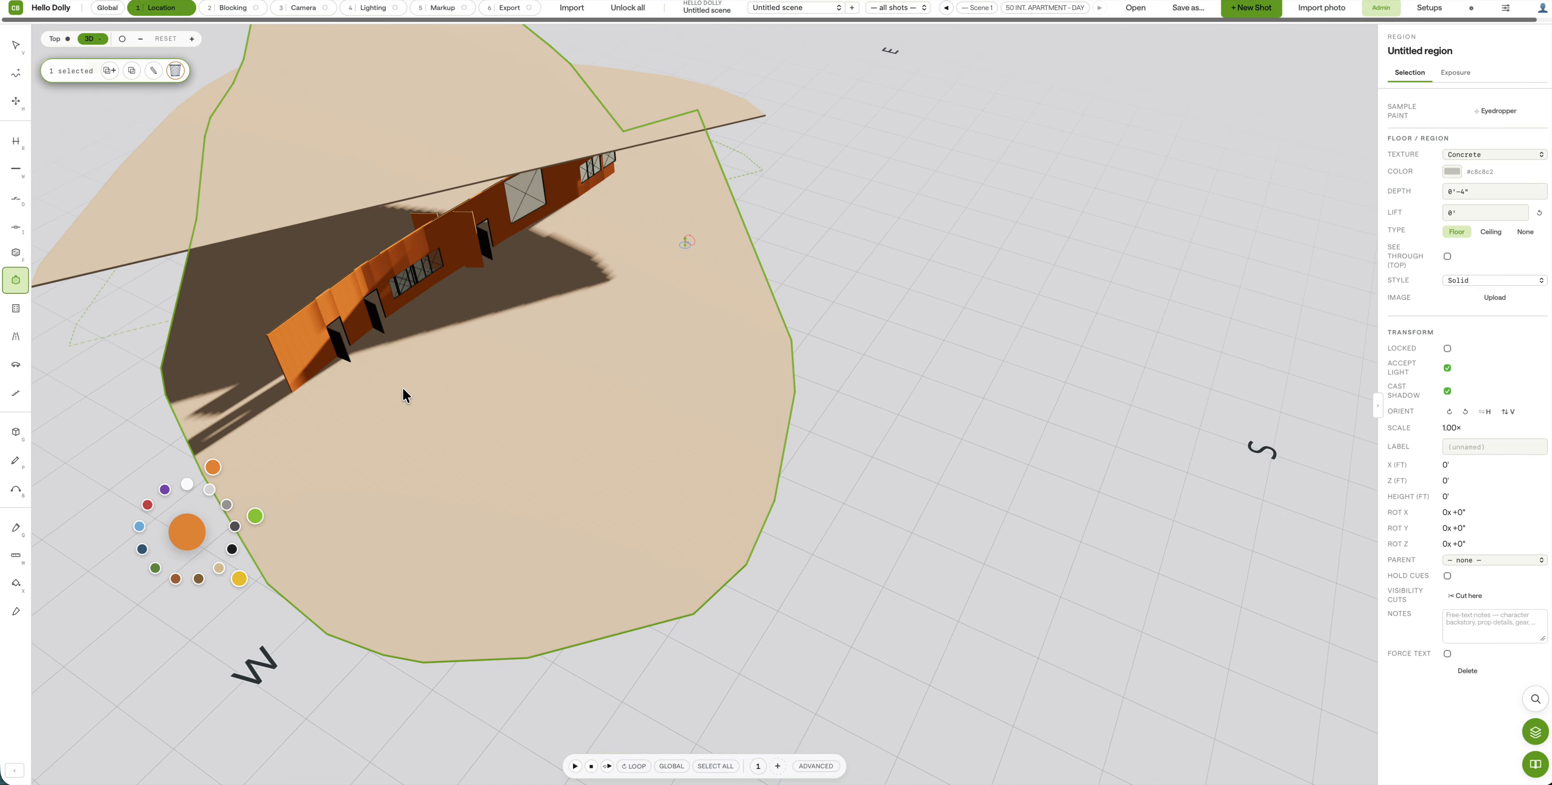
{"action": "middle_click_drag", "start_coordinate": [403, 387], "coordinate": [102, 282]}
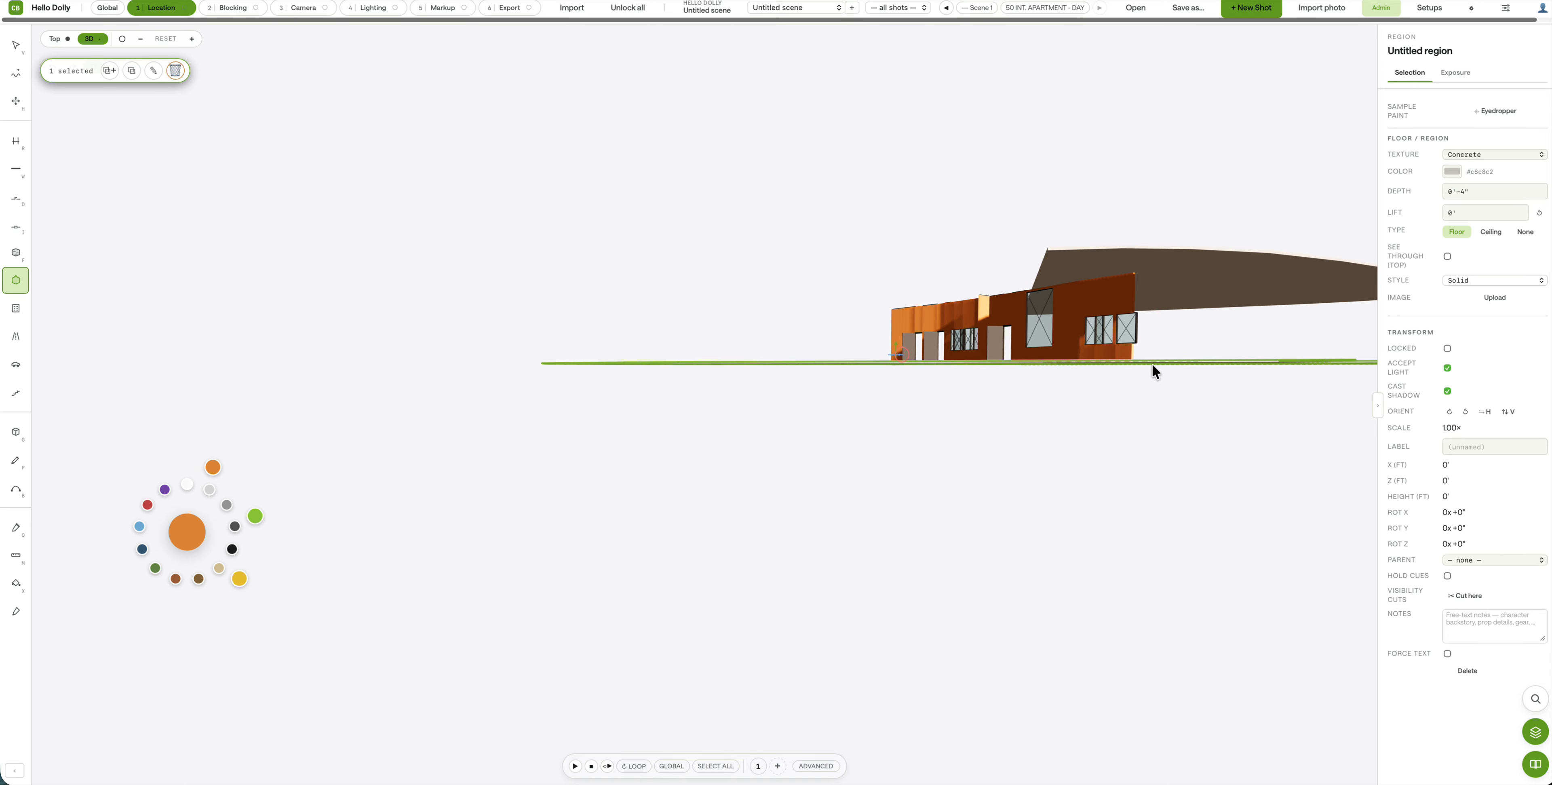
{"action": "middle_click_drag", "start_coordinate": [1229, 320], "coordinate": [1087, 289]}
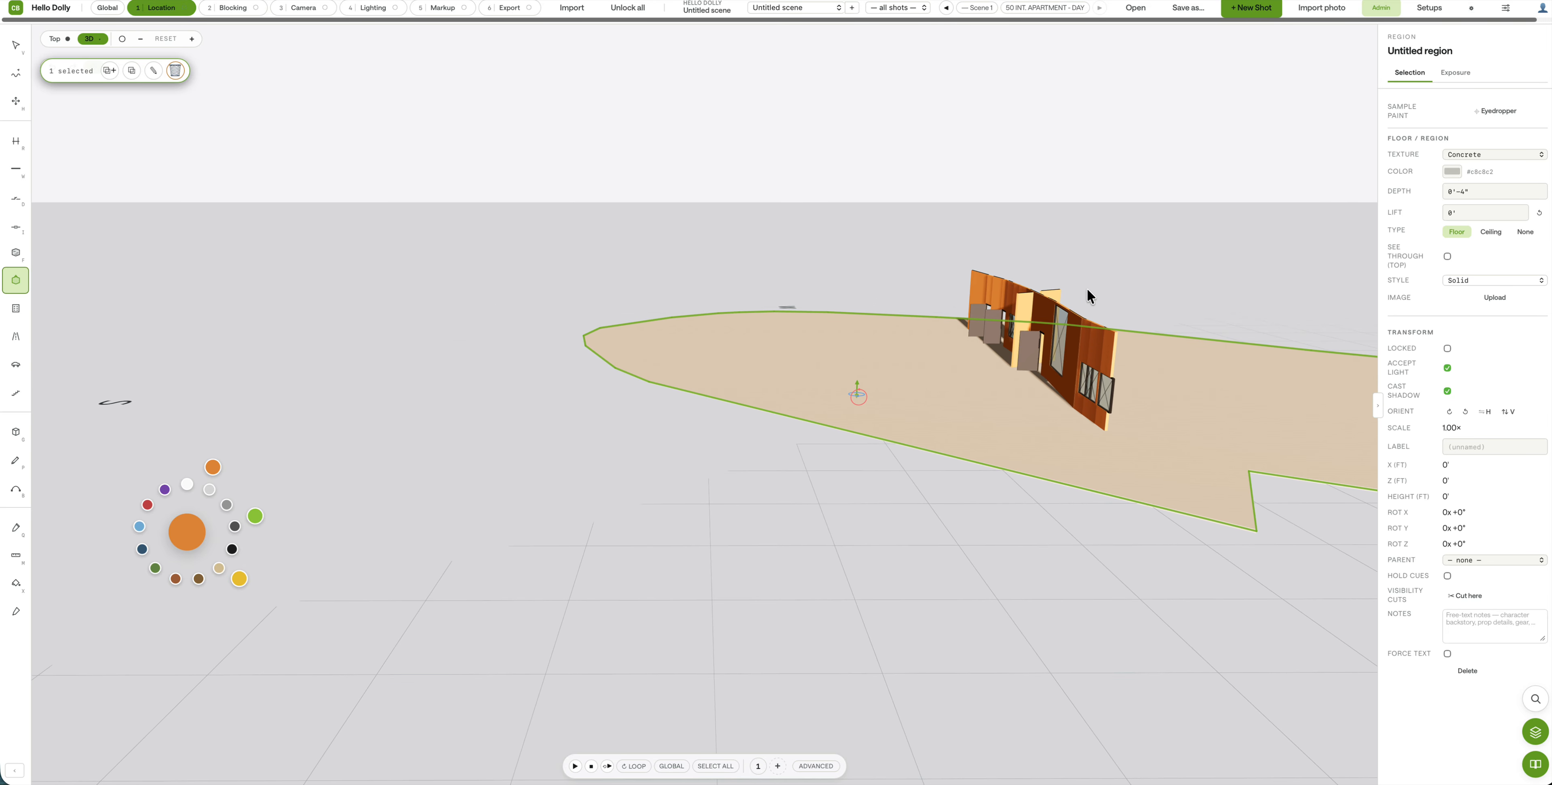
Step: Switch to the Top plan view and select, then deselect, the floor region
{"action": "left_click", "coordinate": [55, 40]}
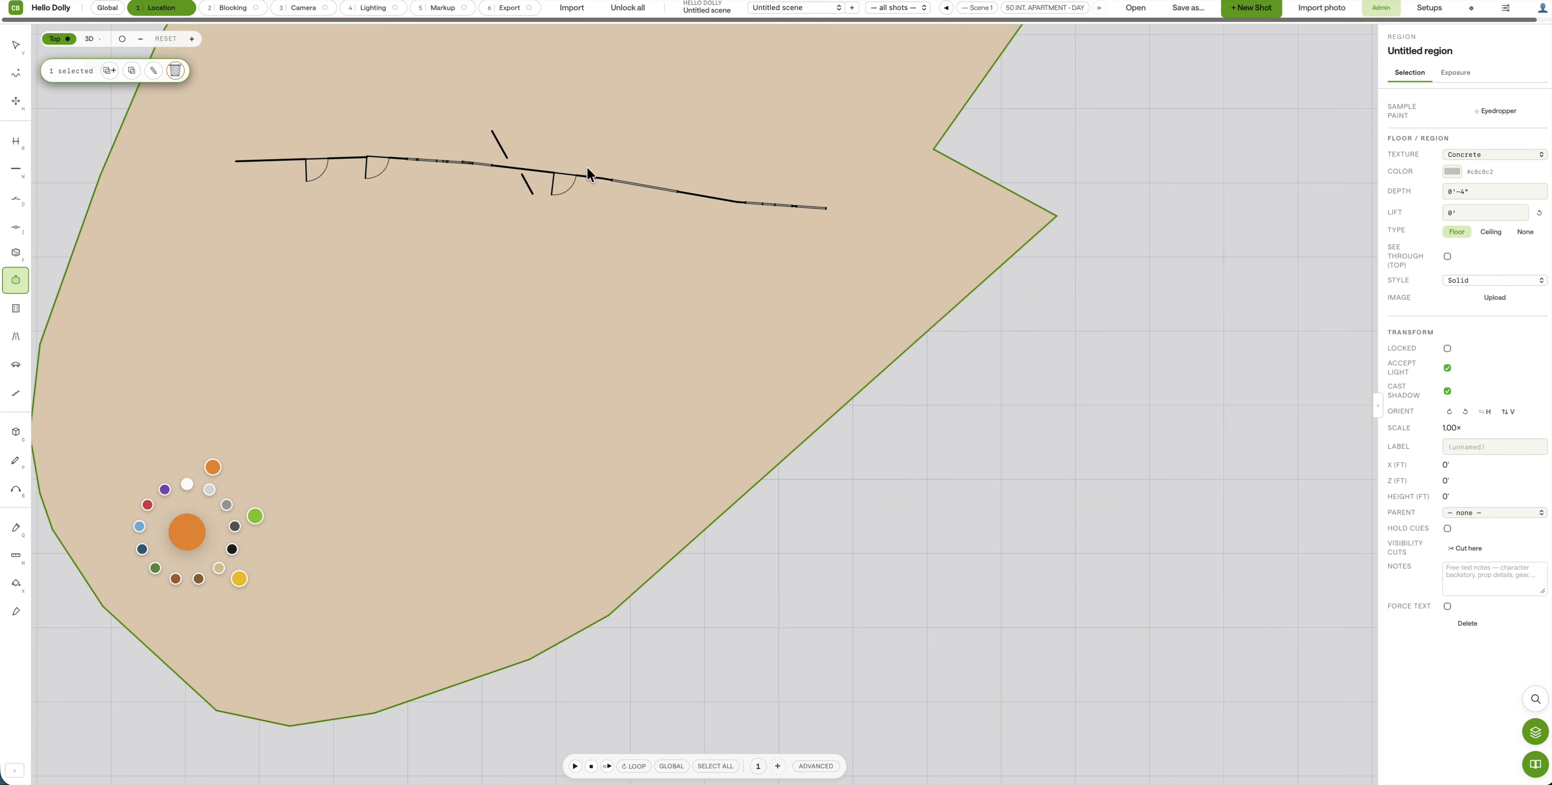
{"action": "left_click", "coordinate": [1007, 154]}
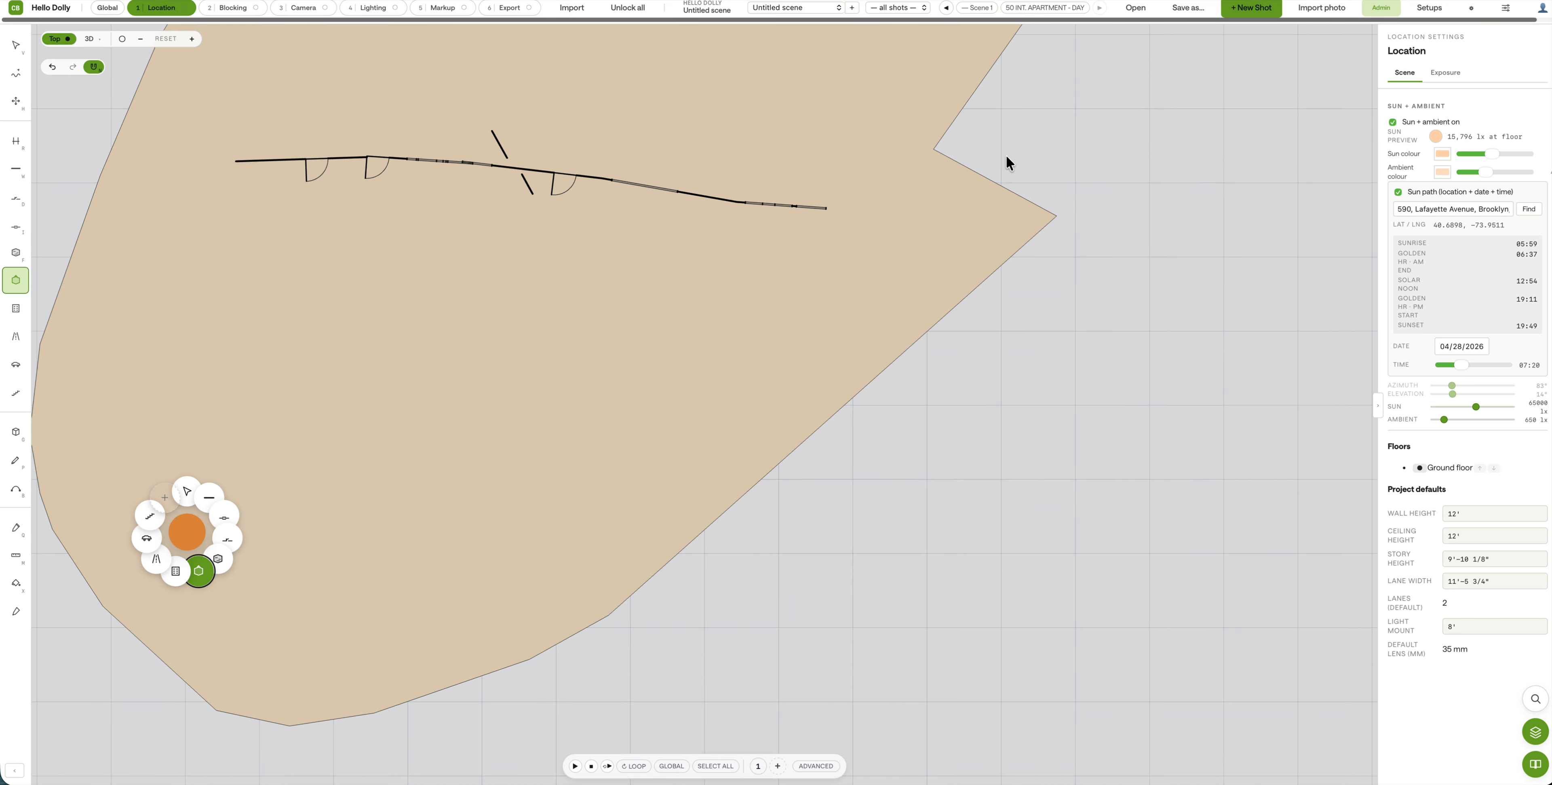
{"action": "key", "text": "Escape"}
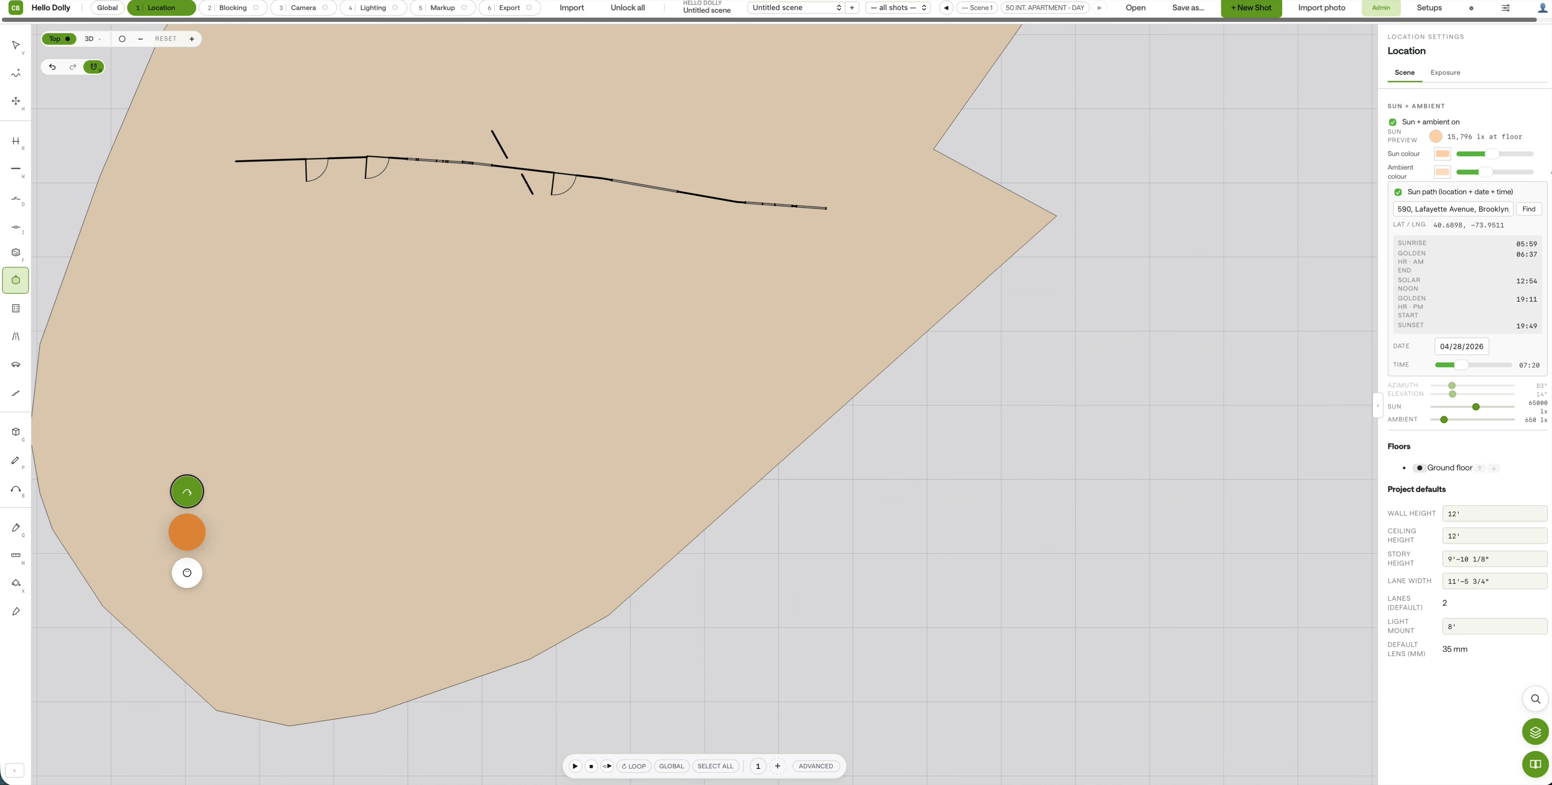
{"action": "left_click", "coordinate": [15, 45]}
{"action": "left_click", "coordinate": [329, 287]}
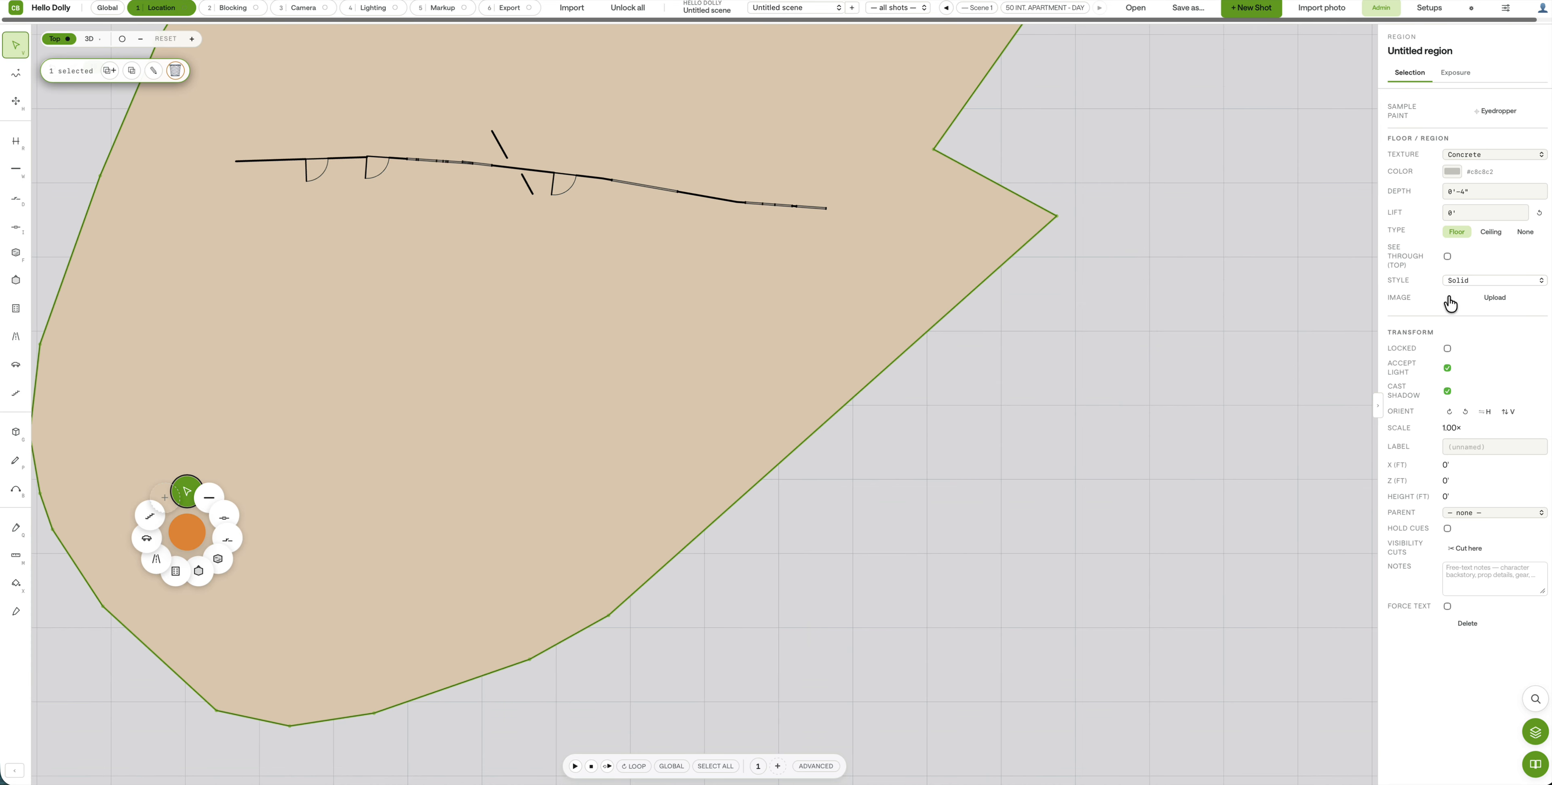
{"action": "left_click", "coordinate": [1090, 359]}
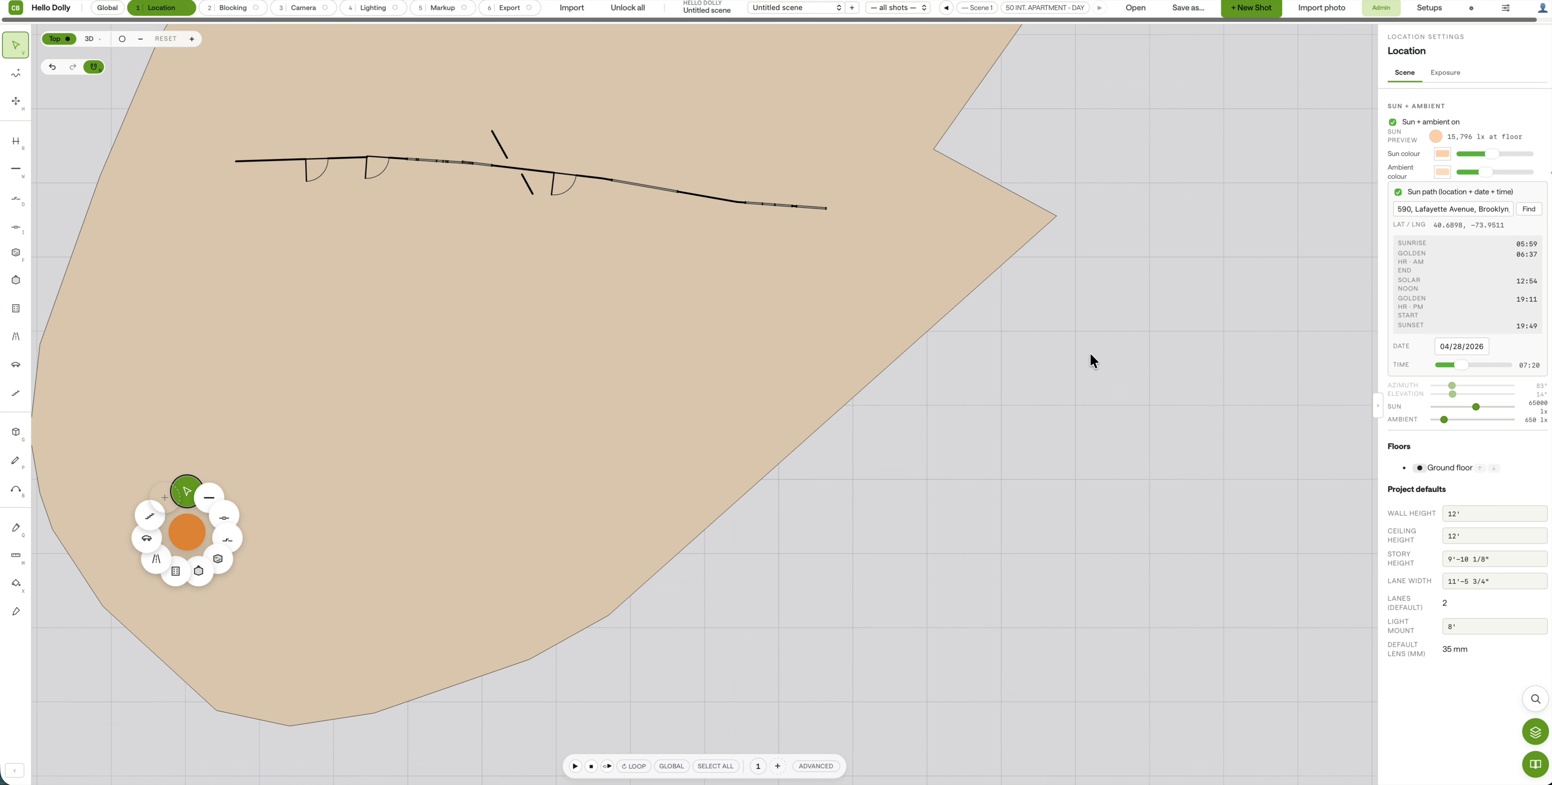
Step: Outline a new ceiling region around the walls in the plan view
{"action": "left_click", "coordinate": [16, 280]}
{"action": "mouse_move", "coordinate": [610, 282]}
{"action": "left_mouse_down"}
{"action": "mouse_move", "coordinate": [778, 59]}
{"action": "mouse_move", "coordinate": [146, 227]}
{"action": "mouse_move", "coordinate": [547, 394]}
{"action": "left_mouse_up"}
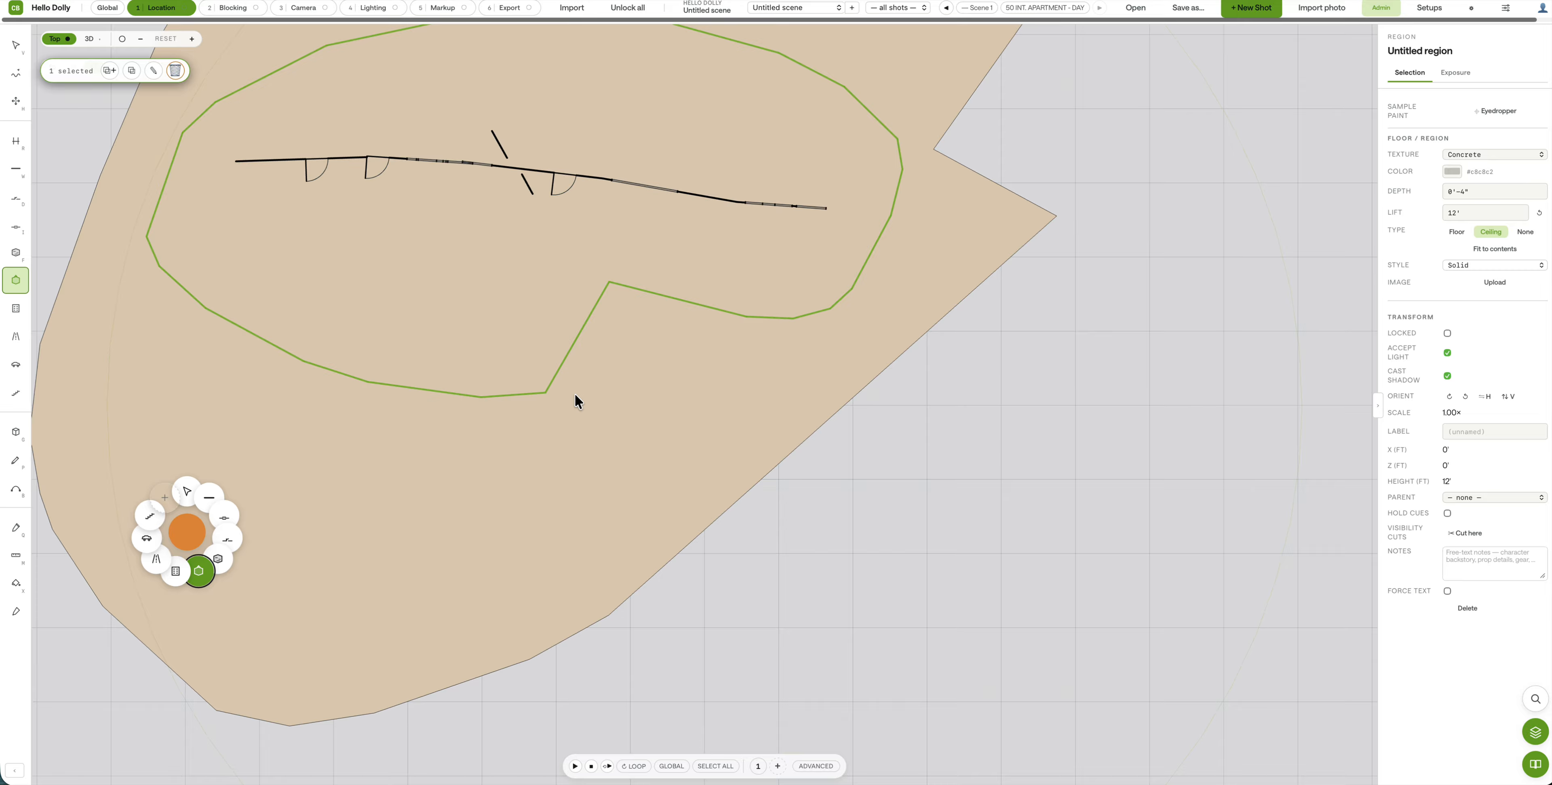
{"action": "mouse_move", "coordinate": [393, 316]}
{"action": "right_mouse_down"}
{"action": "mouse_move", "coordinate": [485, 343]}
{"action": "mouse_move", "coordinate": [394, 307]}
{"action": "mouse_move", "coordinate": [370, 333]}
{"action": "right_mouse_up"}
{"action": "middle_click_drag", "start_coordinate": [370, 334], "coordinate": [392, 401]}
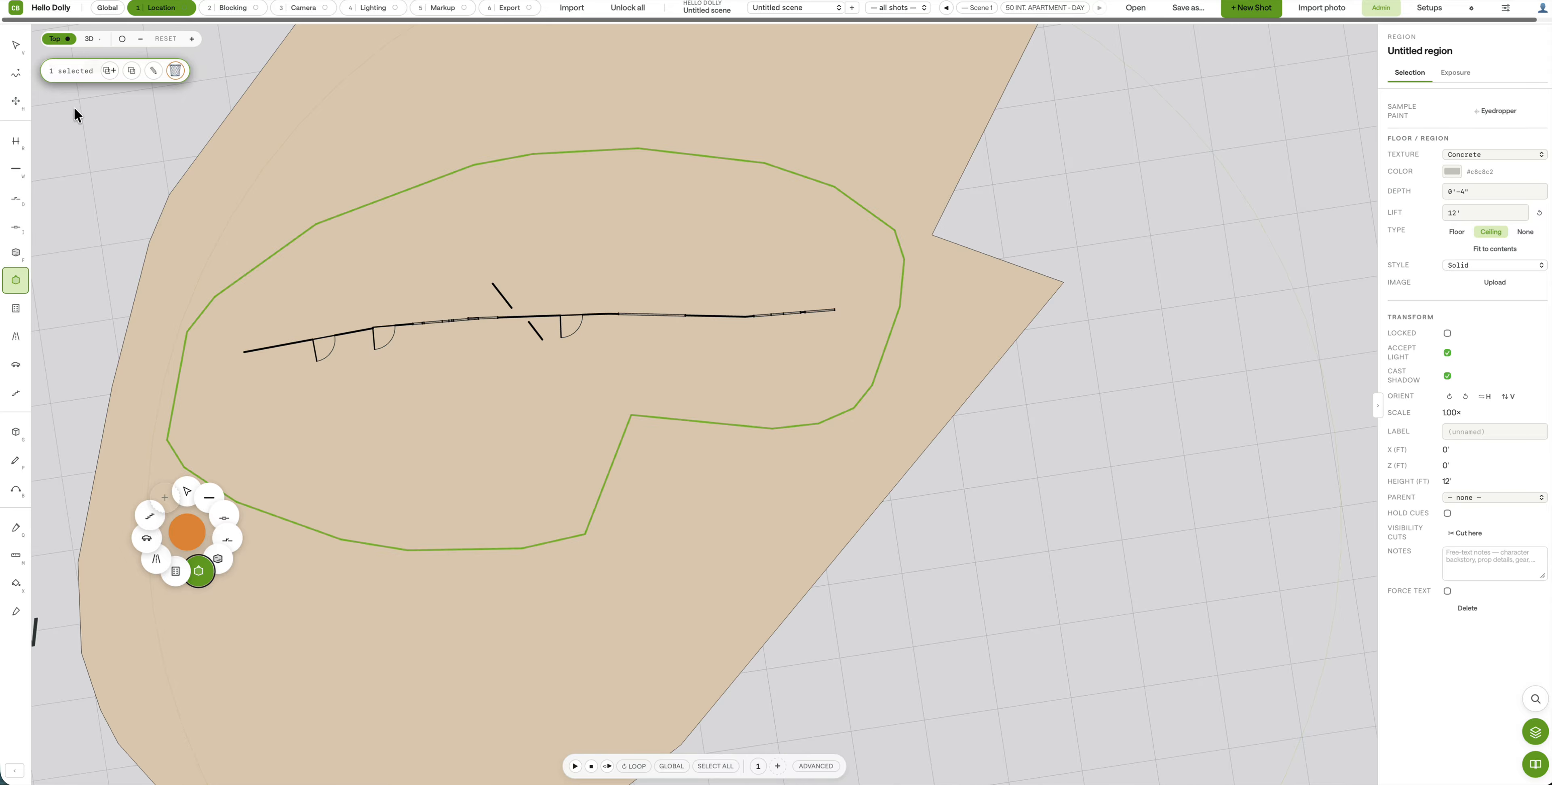
{"action": "middle_click_drag", "start_coordinate": [378, 470], "coordinate": [408, 362]}
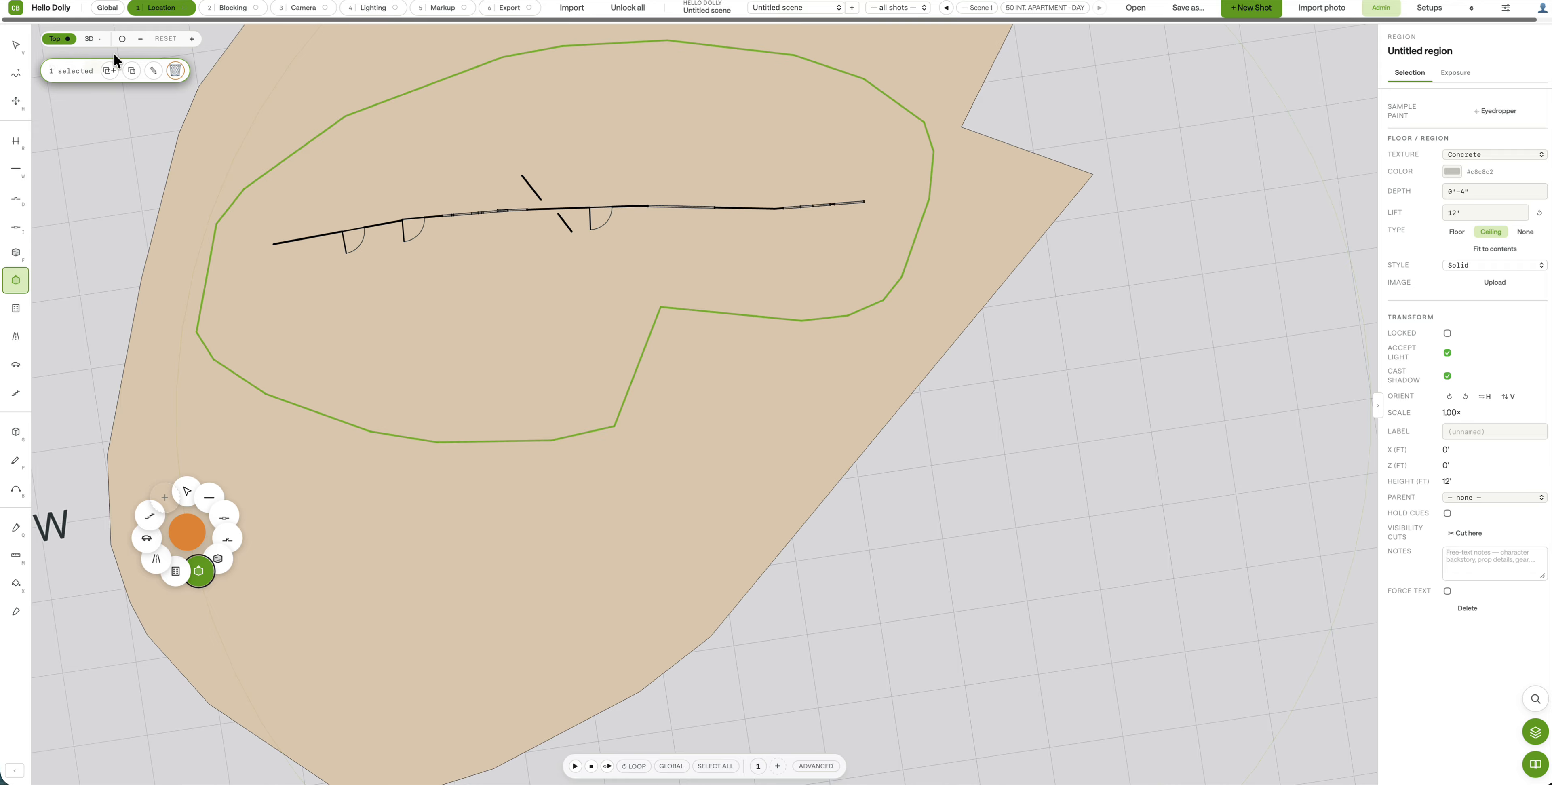
Step: Inspect the 12' ceiling region in perspective and remove the stray tangled outline
{"action": "left_click", "coordinate": [89, 40]}
{"action": "scroll", "coordinate": [825, 398], "scroll_direction": "up", "scroll_amount": 5}
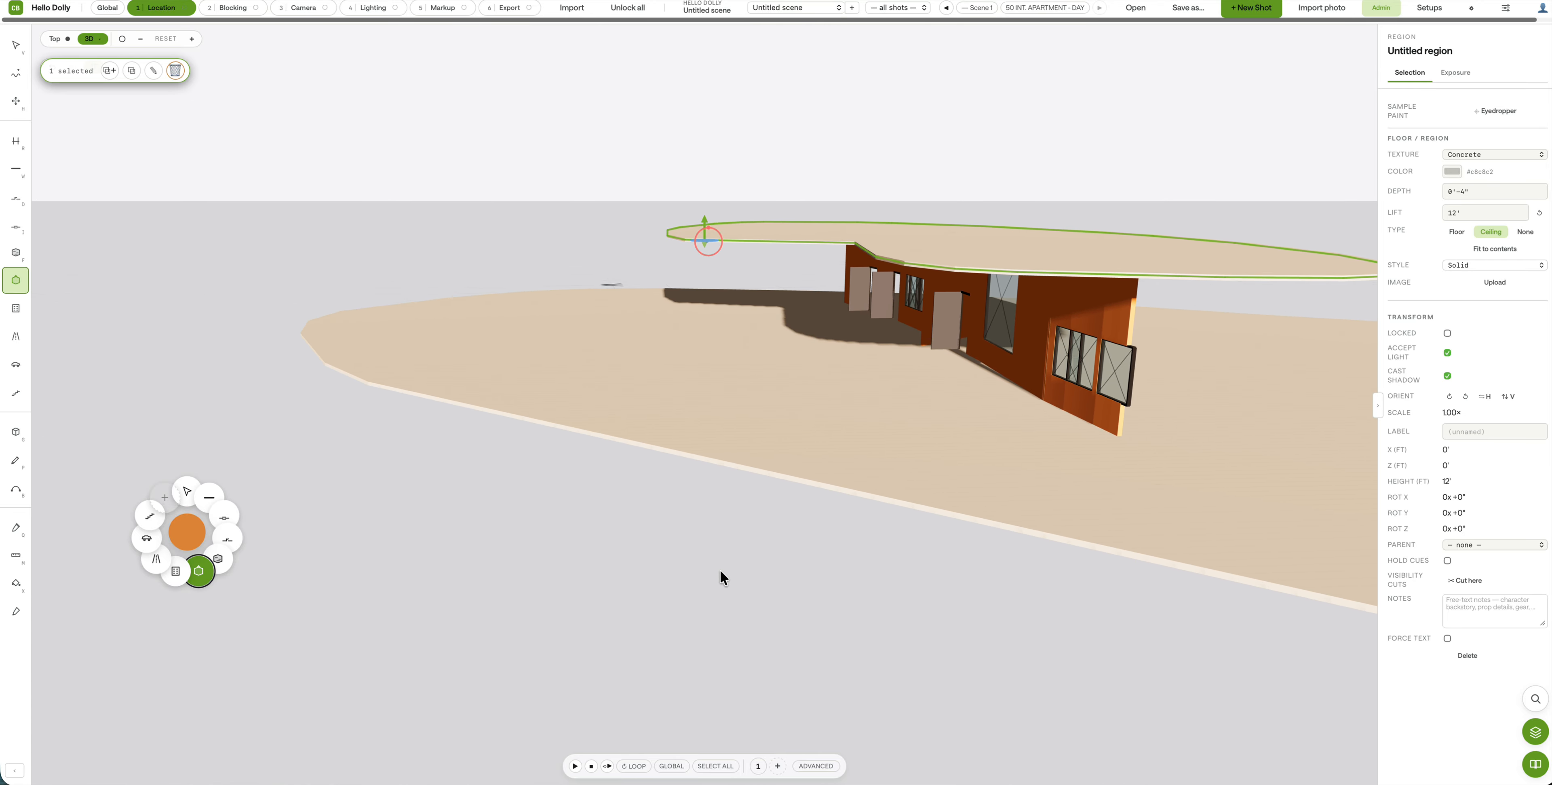
{"action": "scroll", "coordinate": [719, 570], "scroll_direction": "down", "scroll_amount": 5}
{"action": "middle_click_drag", "start_coordinate": [868, 538], "coordinate": [295, 577]}
{"action": "scroll", "coordinate": [516, 573], "scroll_direction": "up", "scroll_amount": 2}
{"action": "scroll", "coordinate": [423, 569], "scroll_direction": "down", "scroll_amount": 4}
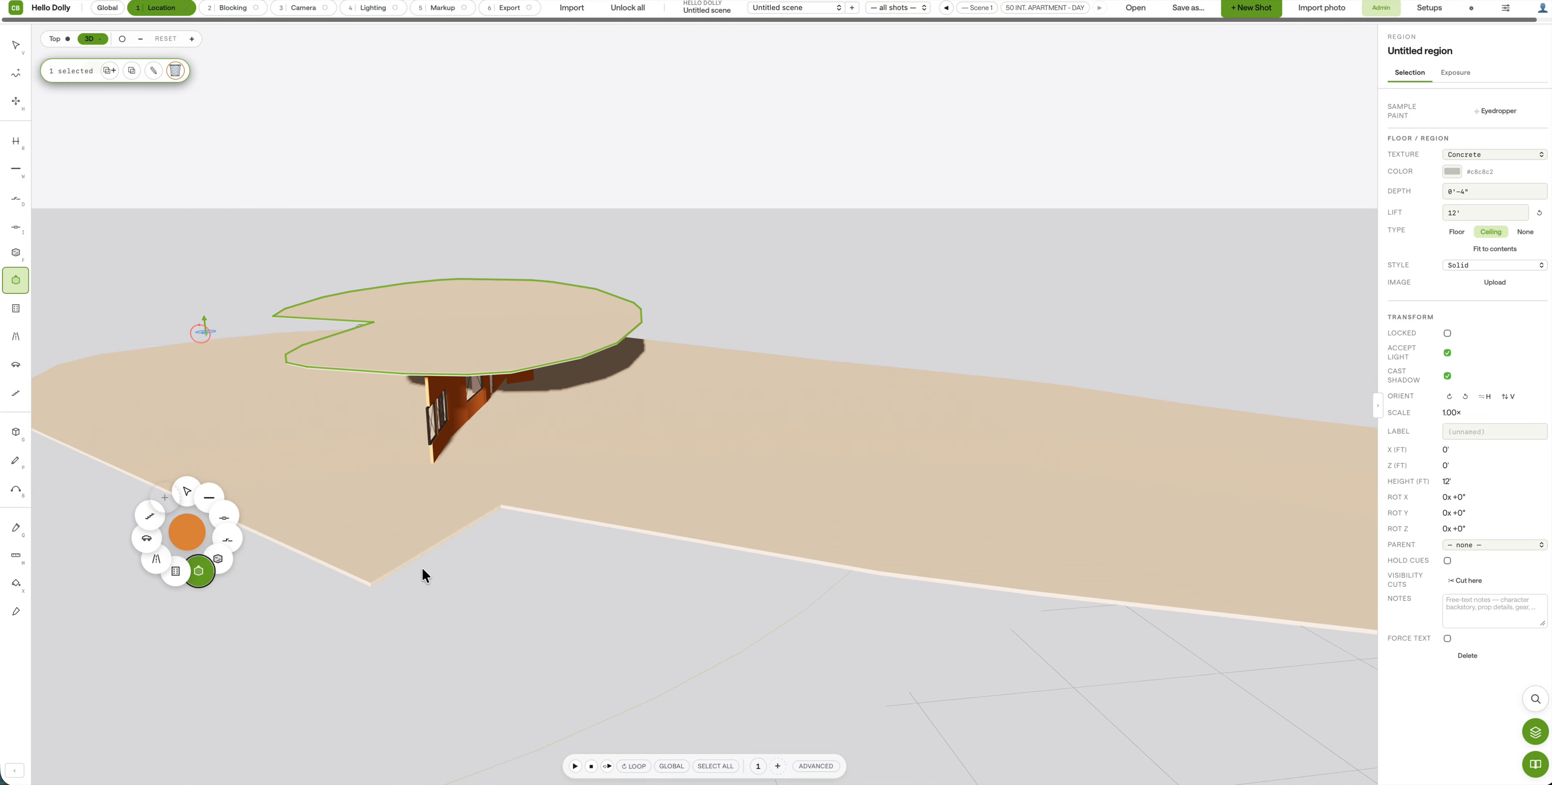
{"action": "scroll", "coordinate": [384, 445], "scroll_direction": "up", "scroll_amount": 5}
{"action": "scroll", "coordinate": [385, 445], "scroll_direction": "down", "scroll_amount": 2}
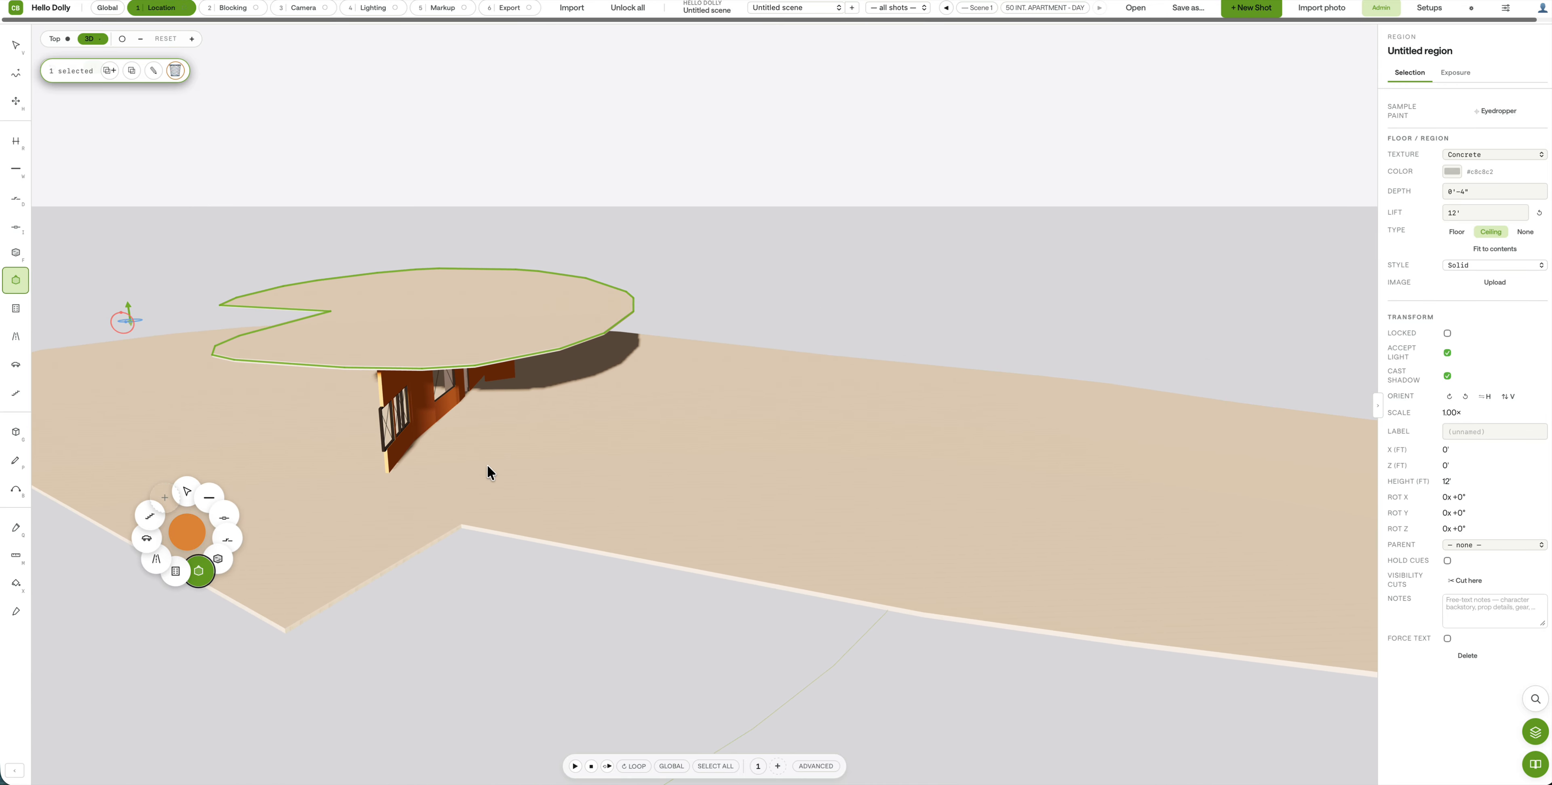
{"action": "scroll", "coordinate": [487, 465], "scroll_direction": "down", "scroll_amount": 2}
{"action": "left_click", "coordinate": [314, 541]}
{"action": "scroll", "coordinate": [314, 541], "scroll_direction": "up", "scroll_amount": 5}
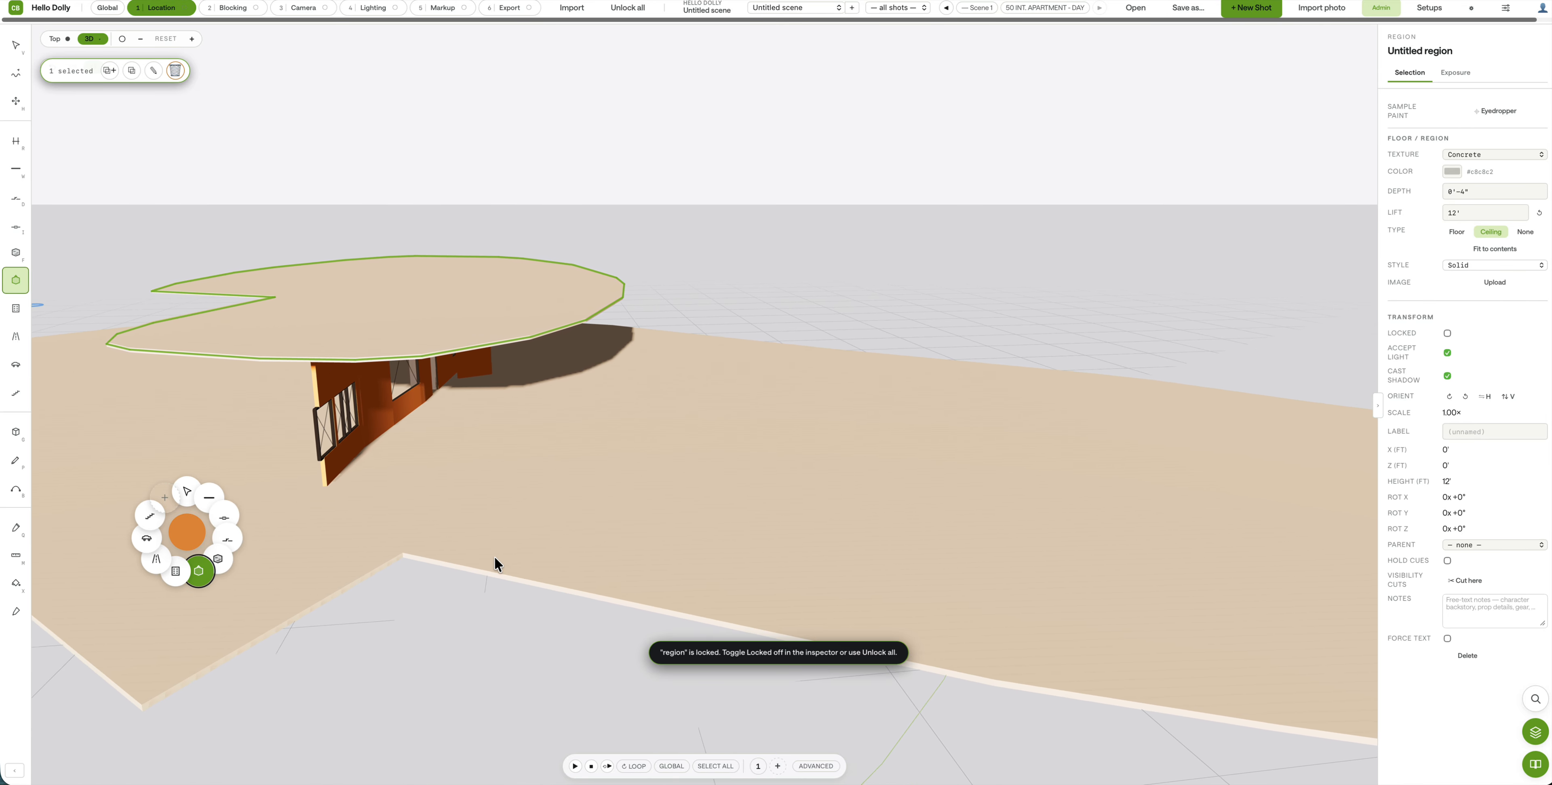
{"action": "scroll", "coordinate": [495, 557], "scroll_direction": "down", "scroll_amount": 4}
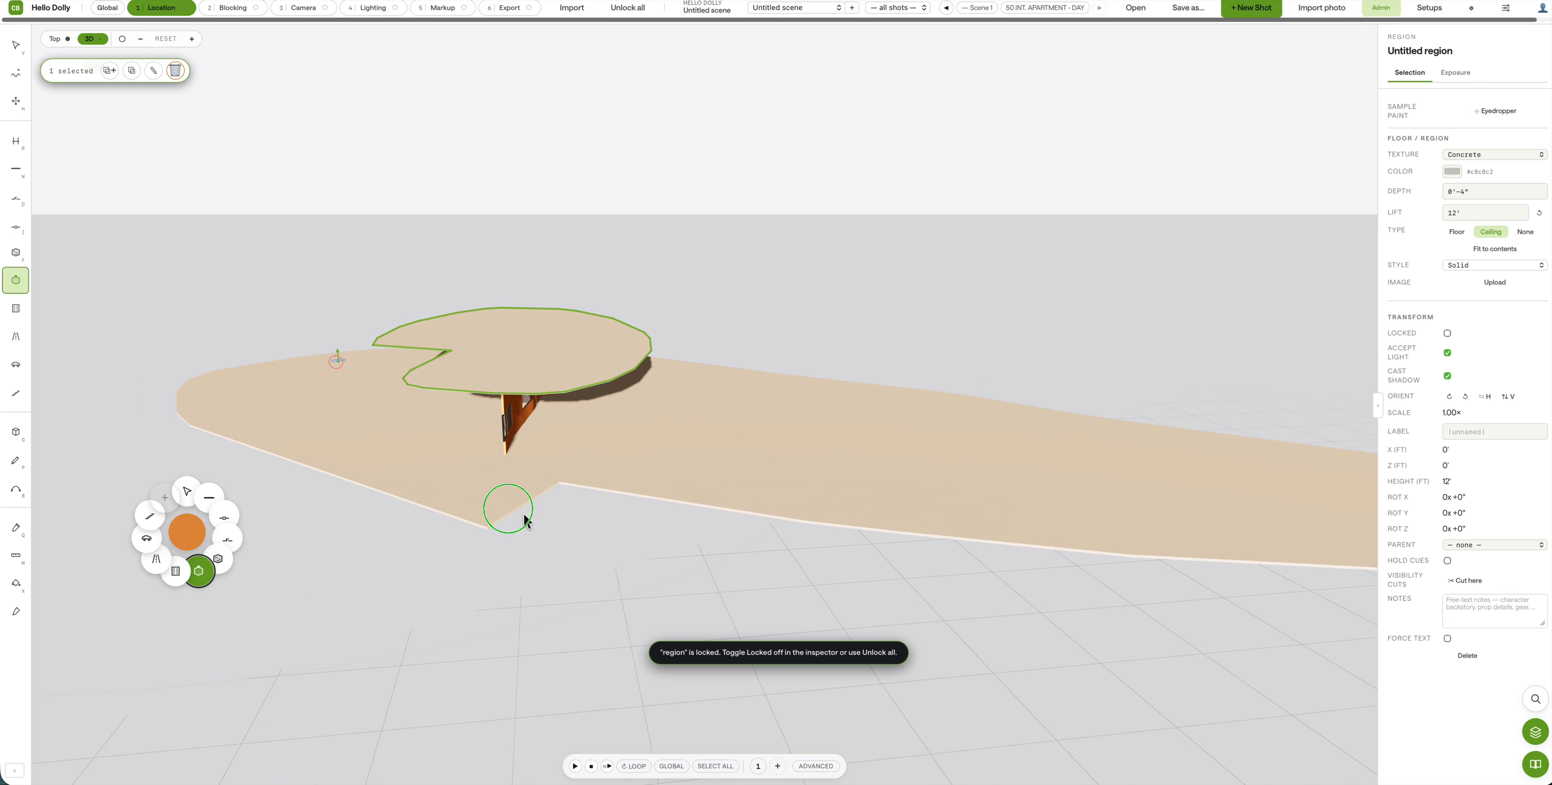
{"action": "right_click_drag", "start_coordinate": [524, 514], "coordinate": [402, 485]}
{"action": "left_click_drag", "start_coordinate": [416, 490], "coordinate": [804, 461]}
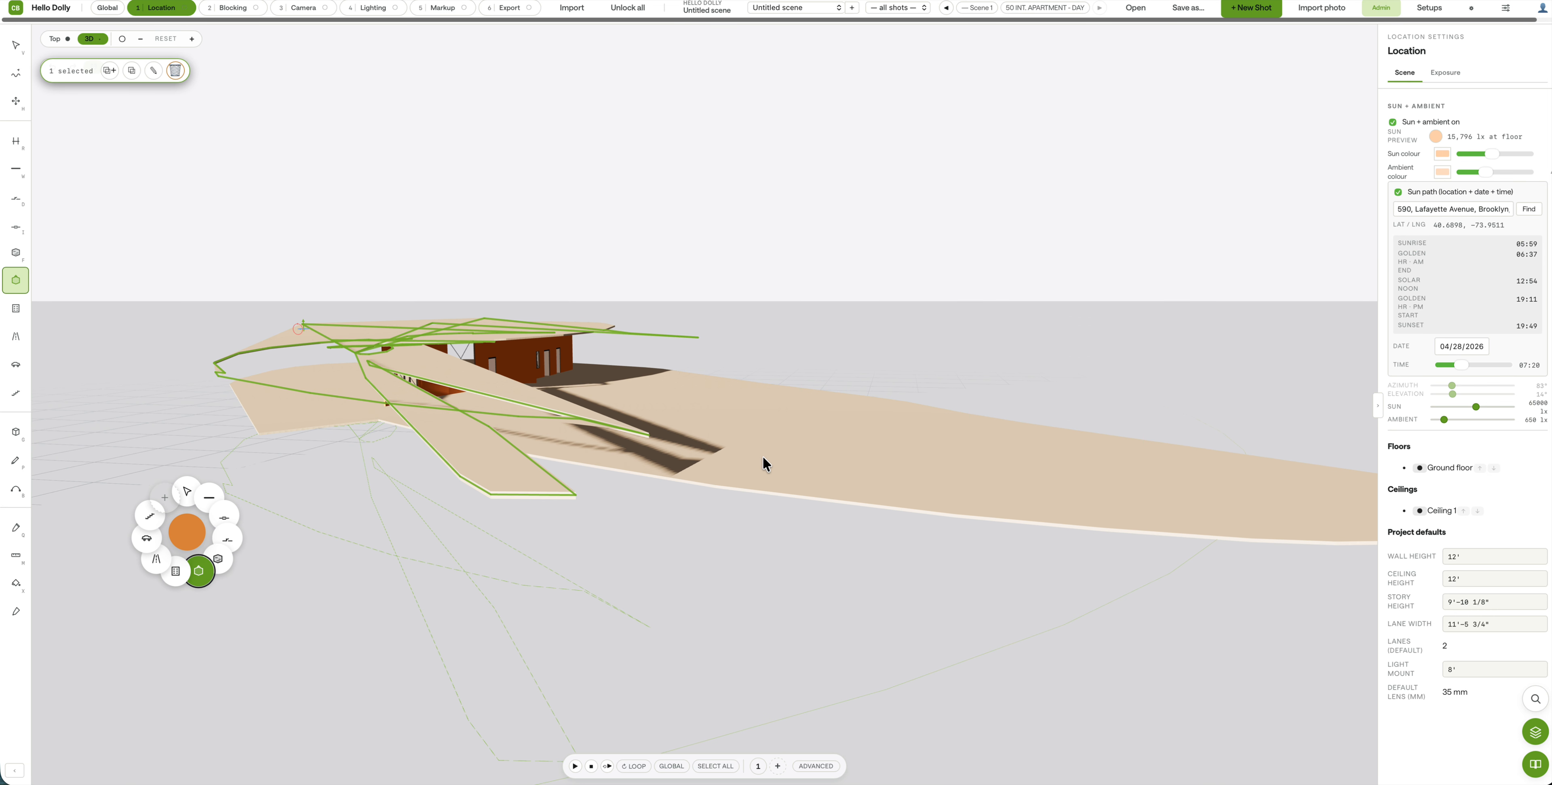
{"action": "key", "text": "super+z"}
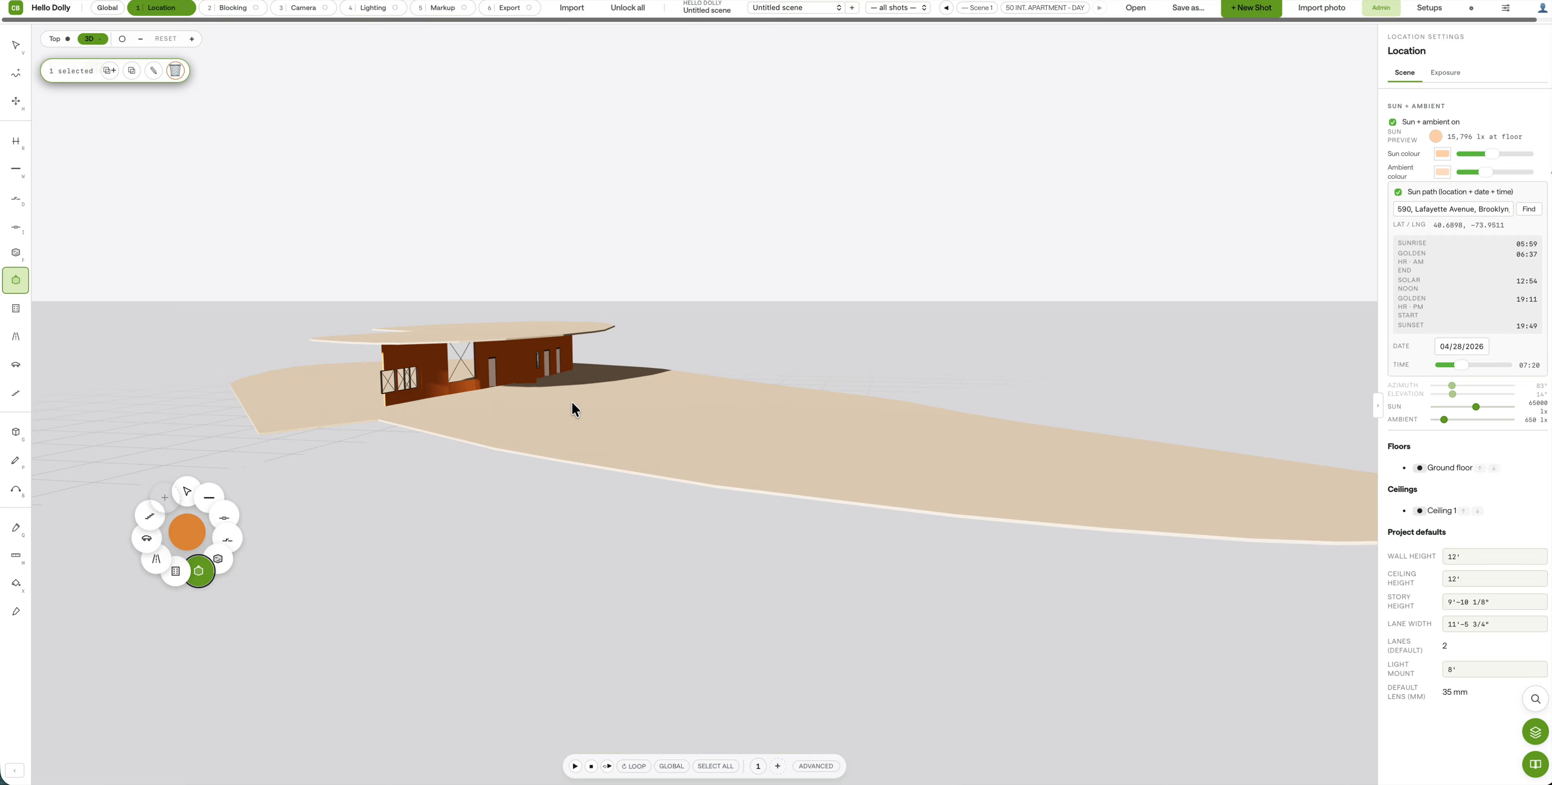
Step: Place two buildings left of the floor and move the one-story building in front
{"action": "left_click", "coordinate": [18, 308]}
{"action": "left_click", "coordinate": [139, 392]}
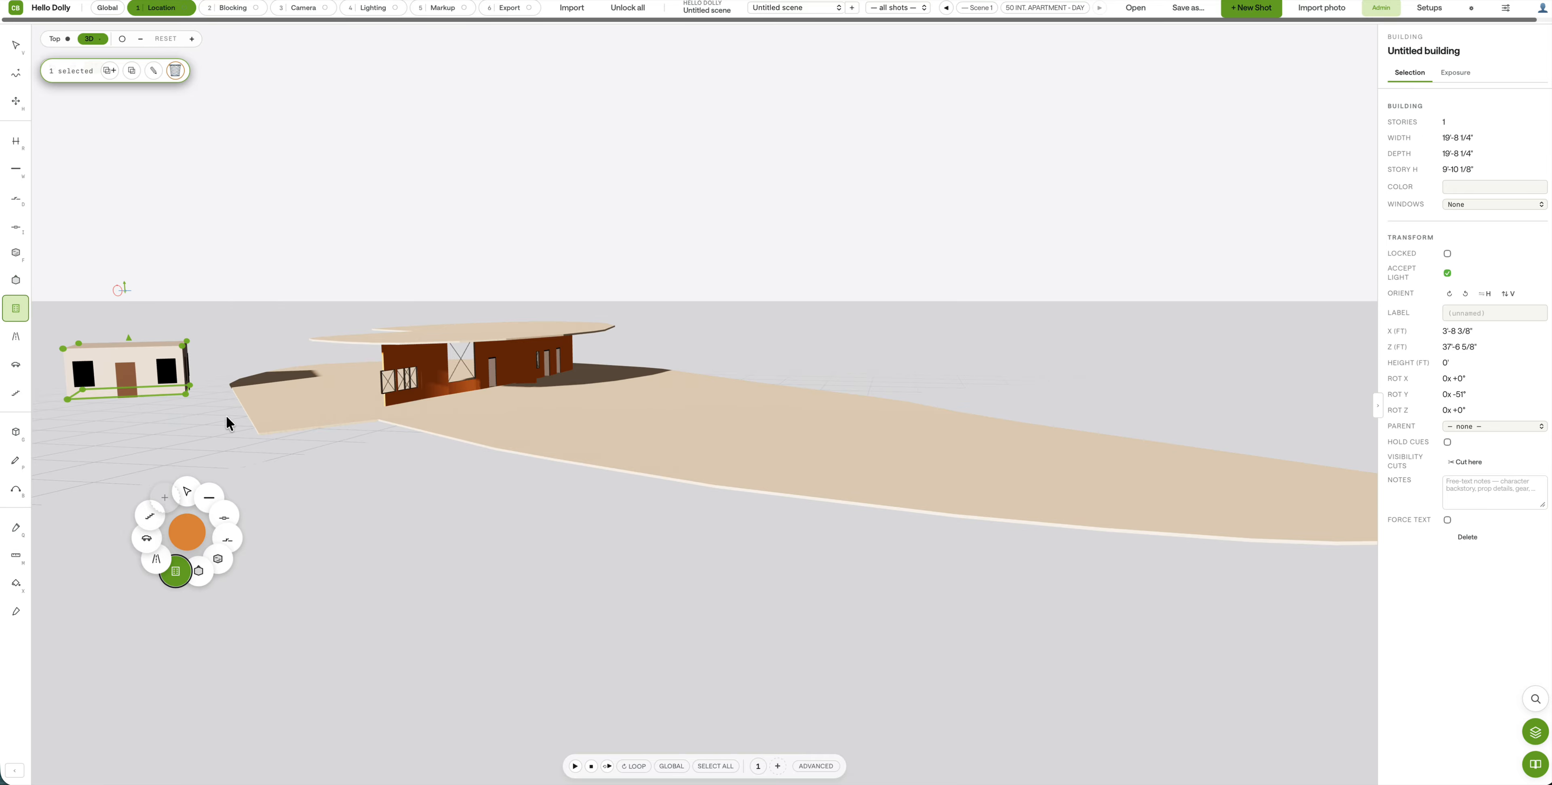
{"action": "left_click", "coordinate": [215, 410]}
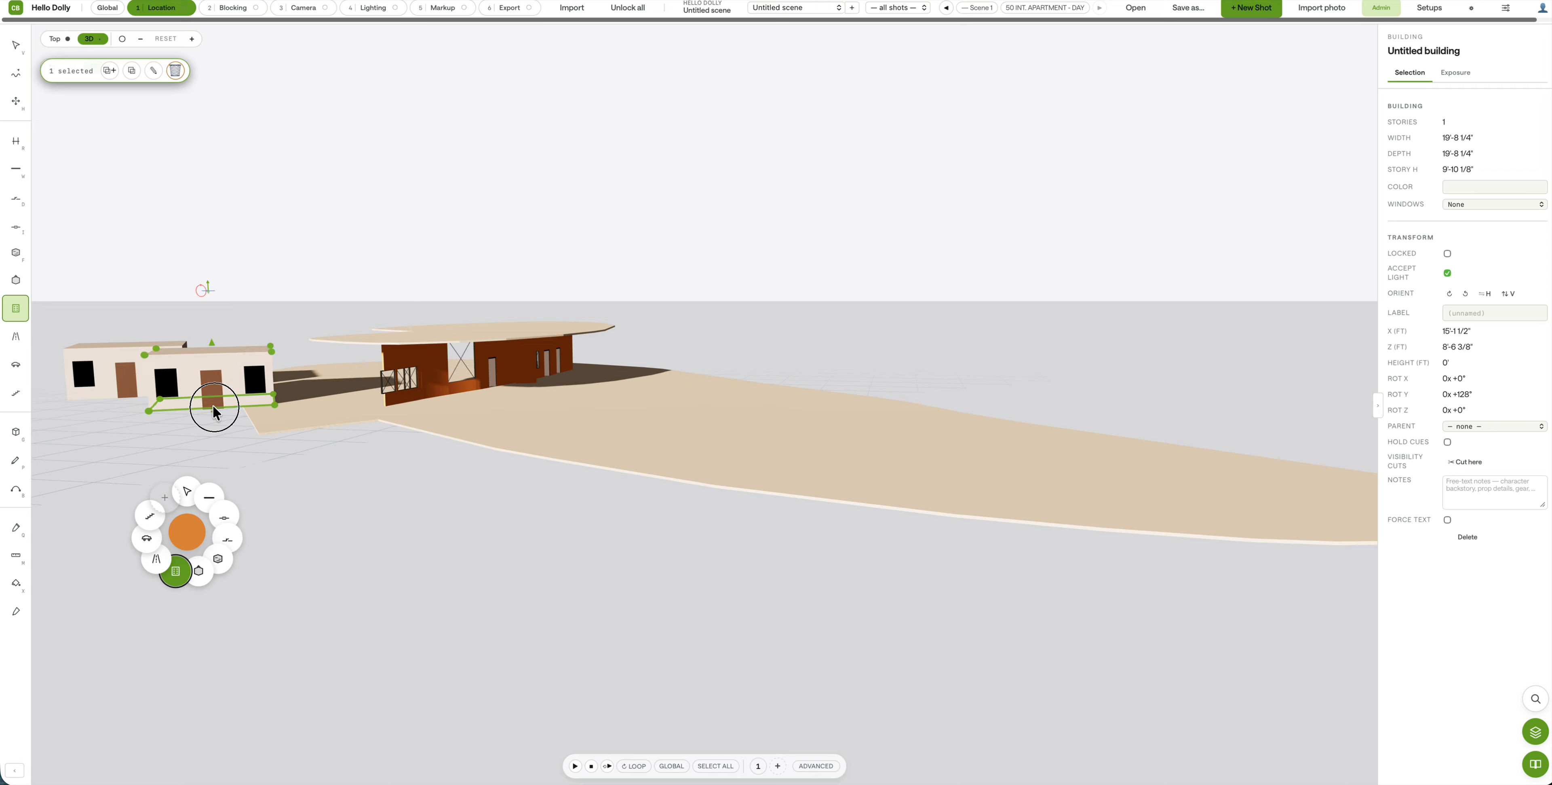
{"action": "mouse_move", "coordinate": [214, 407]}
{"action": "left_mouse_down"}
{"action": "mouse_move", "coordinate": [239, 406]}
{"action": "mouse_move", "coordinate": [288, 515]}
{"action": "mouse_move", "coordinate": [253, 416]}
{"action": "mouse_move", "coordinate": [227, 416]}
{"action": "left_mouse_up"}
{"action": "left_click_drag", "start_coordinate": [118, 407], "coordinate": [526, 520]}
Step: Select the four-story building at the back and begin editing its story count
{"action": "left_click", "coordinate": [16, 61]}
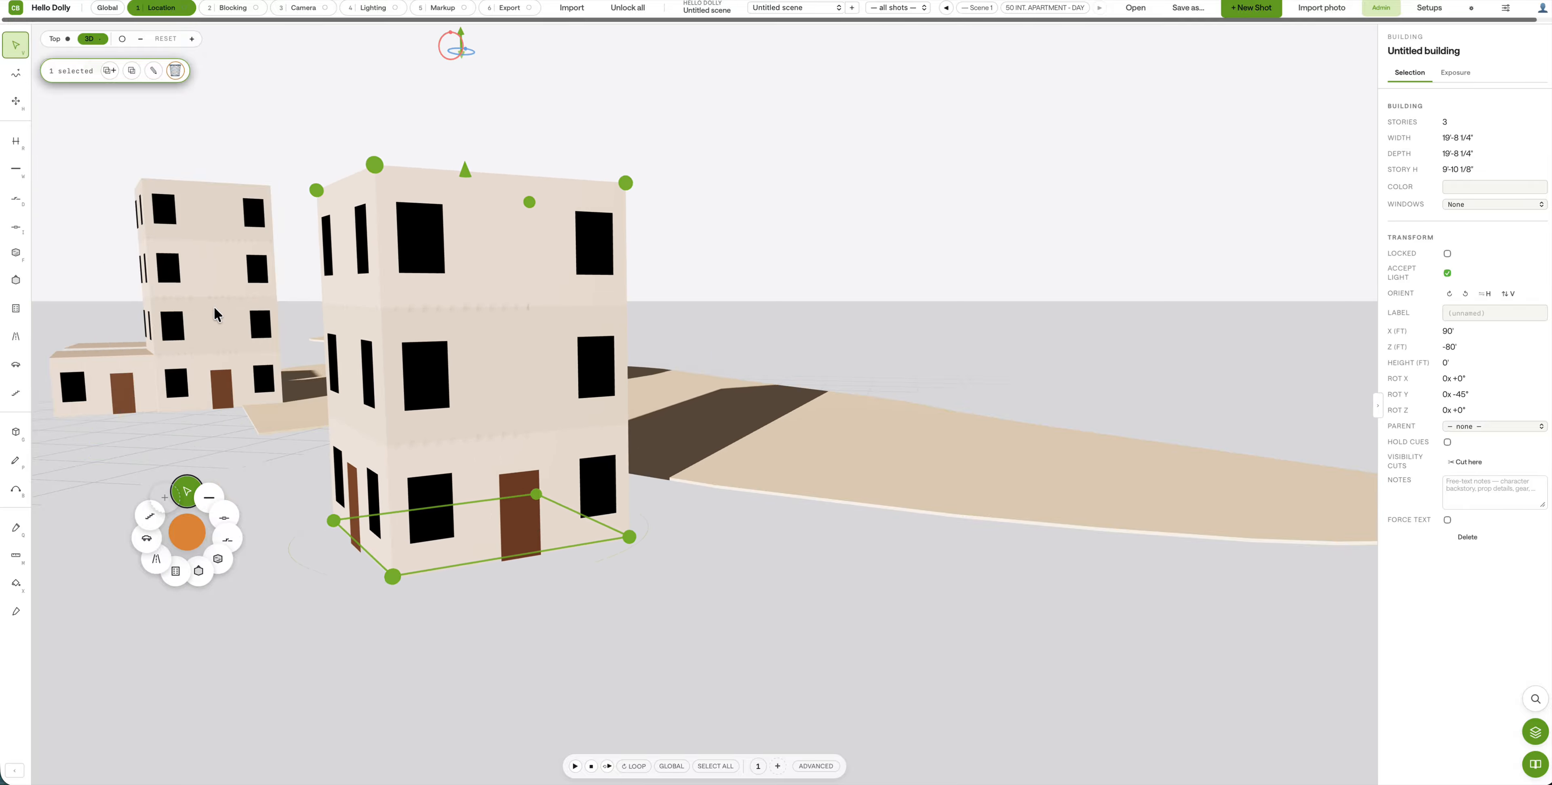
{"action": "left_click", "coordinate": [203, 297]}
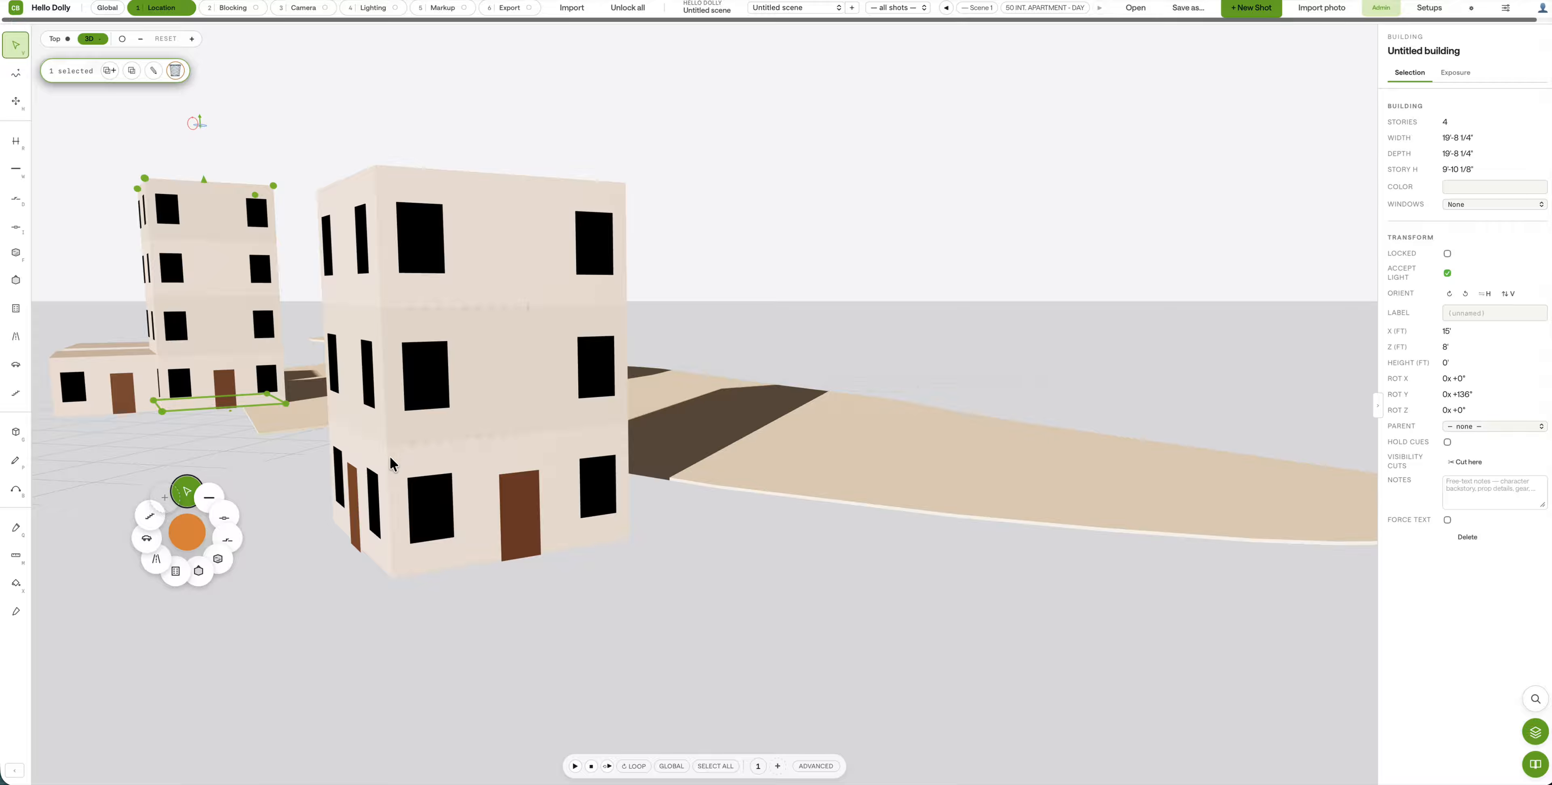
{"action": "left_click_drag", "start_coordinate": [306, 465], "coordinate": [248, 499]}
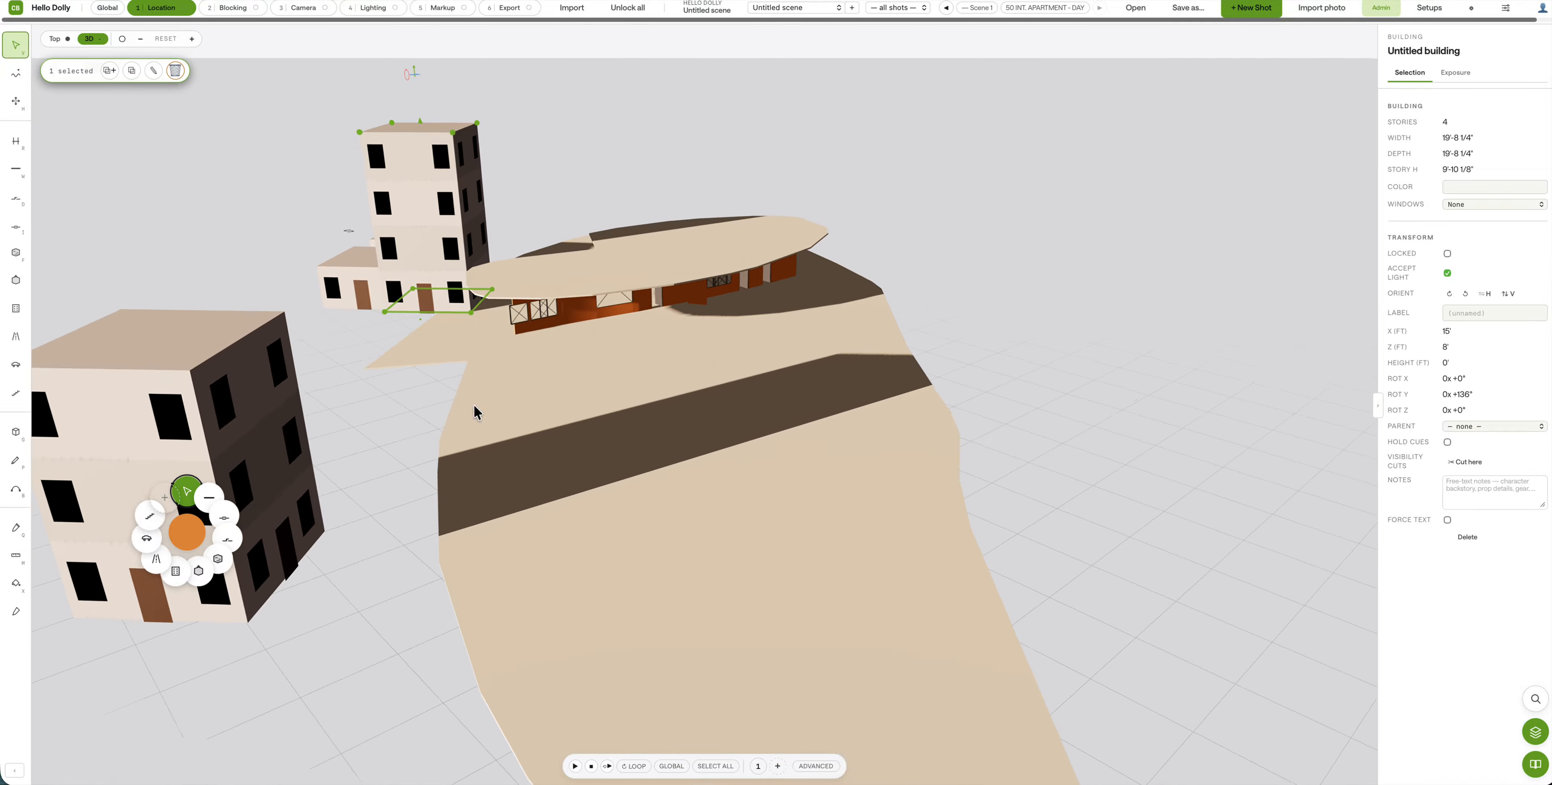
{"action": "left_click", "coordinate": [1444, 124]}
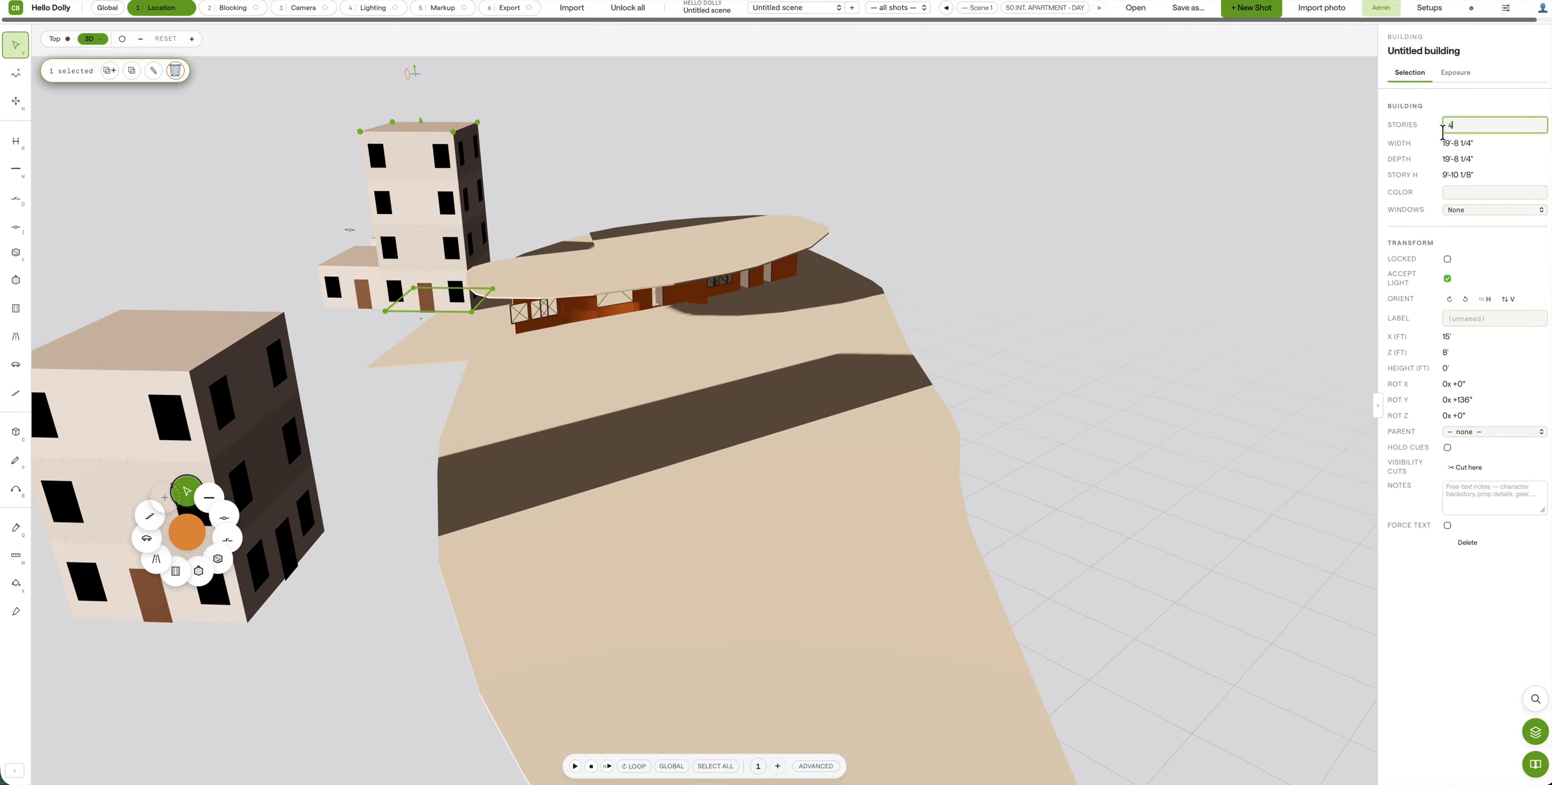
Step: Raise the building to 26 stories and move the tower left to X 84', Z 43'
{"action": "left_click", "coordinate": [1402, 121]}
{"action": "mouse_move", "coordinate": [1449, 118]}
{"action": "left_mouse_down"}
{"action": "mouse_move", "coordinate": [1444, 27]}
{"action": "mouse_move", "coordinate": [1441, 124]}
{"action": "left_mouse_up"}
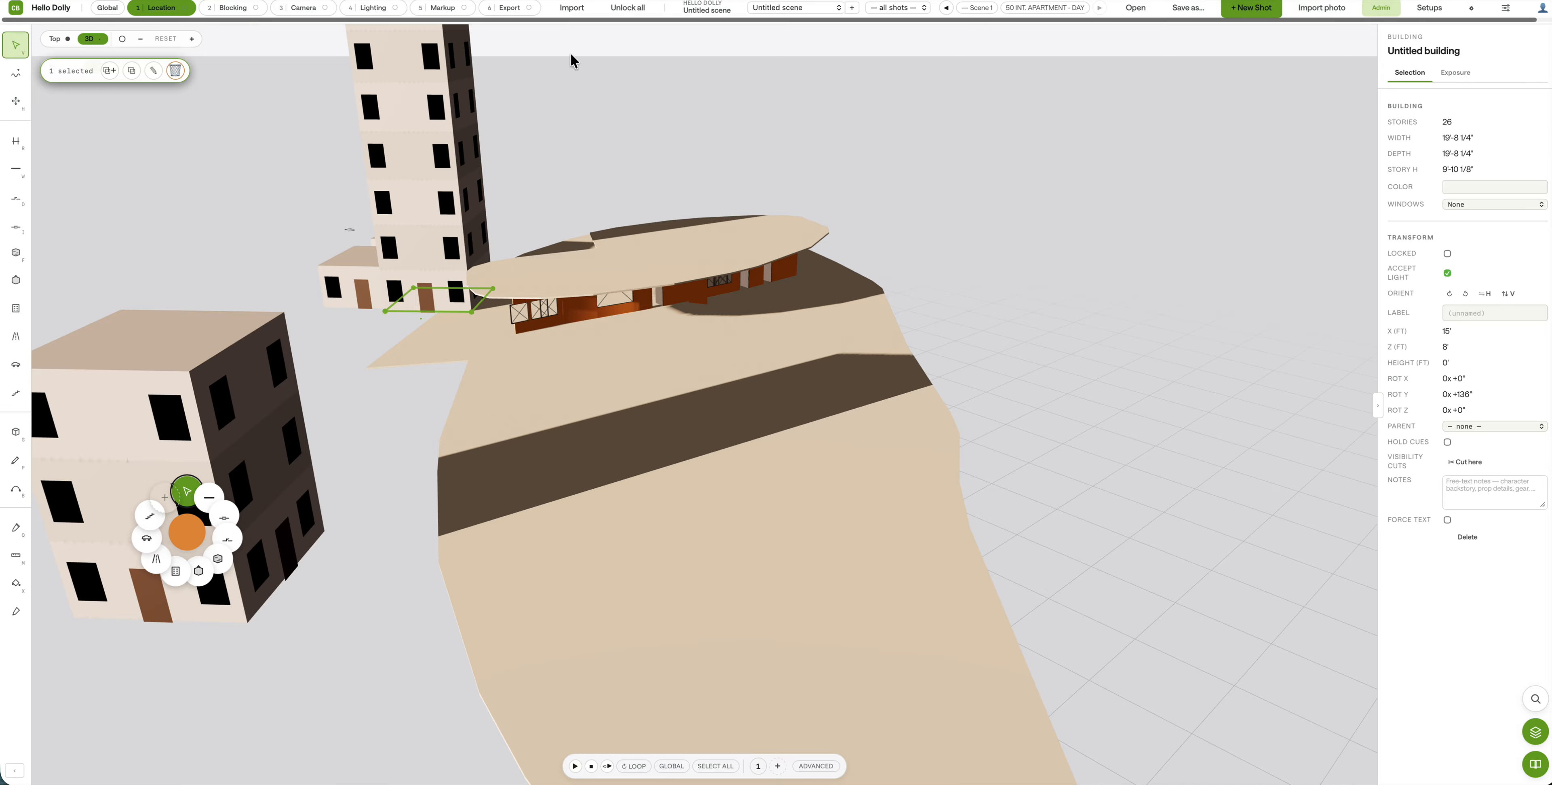
{"action": "left_click_drag", "start_coordinate": [521, 149], "coordinate": [400, 102]}
{"action": "left_click_drag", "start_coordinate": [366, 156], "coordinate": [493, 106]}
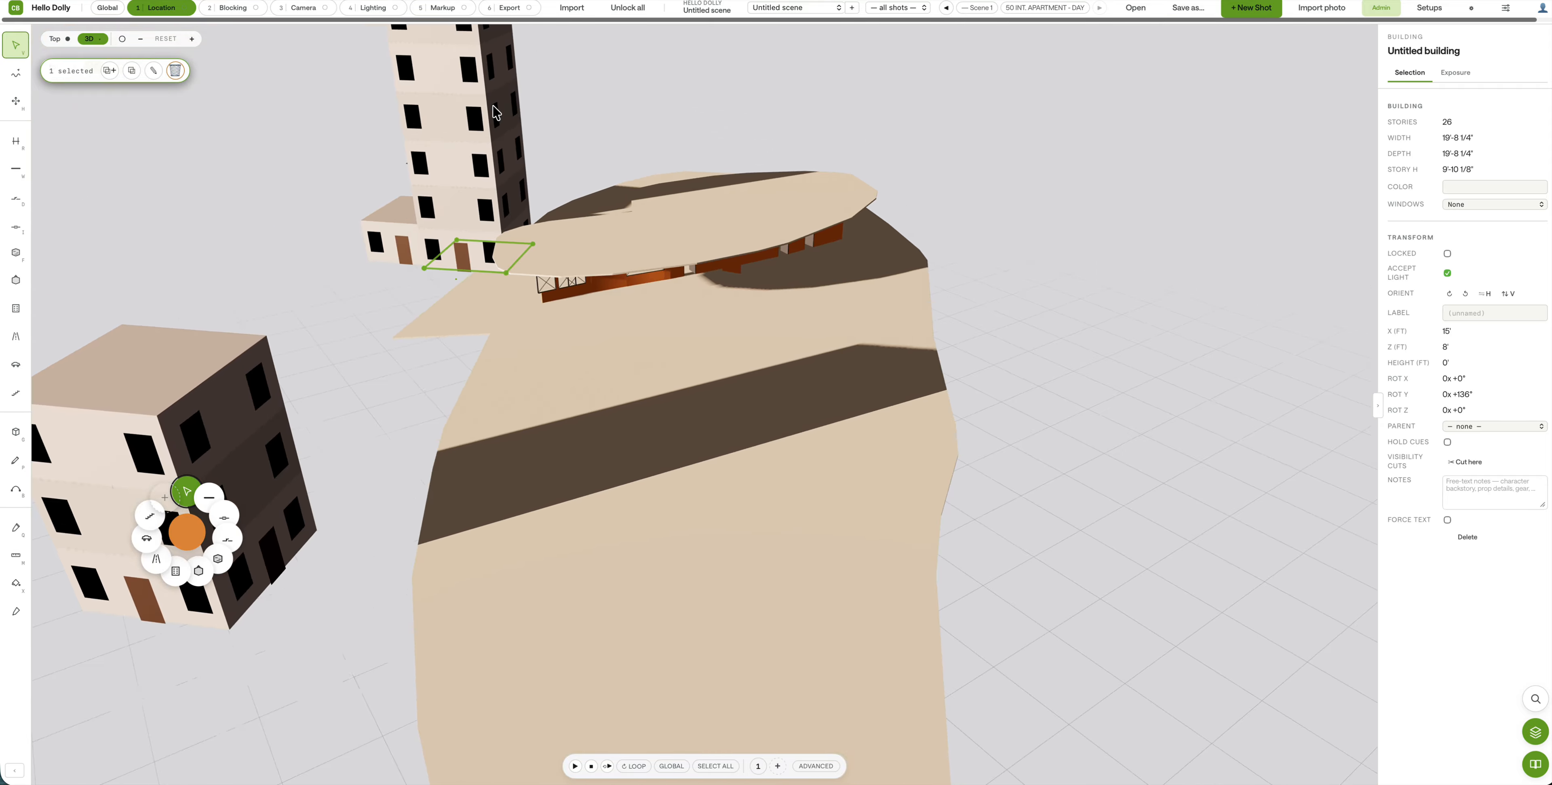
{"action": "mouse_move", "coordinate": [352, 244]}
{"action": "left_mouse_down"}
{"action": "mouse_move", "coordinate": [339, 268]}
{"action": "mouse_move", "coordinate": [557, 235]}
{"action": "mouse_move", "coordinate": [424, 253]}
{"action": "mouse_move", "coordinate": [324, 240]}
{"action": "left_mouse_up"}
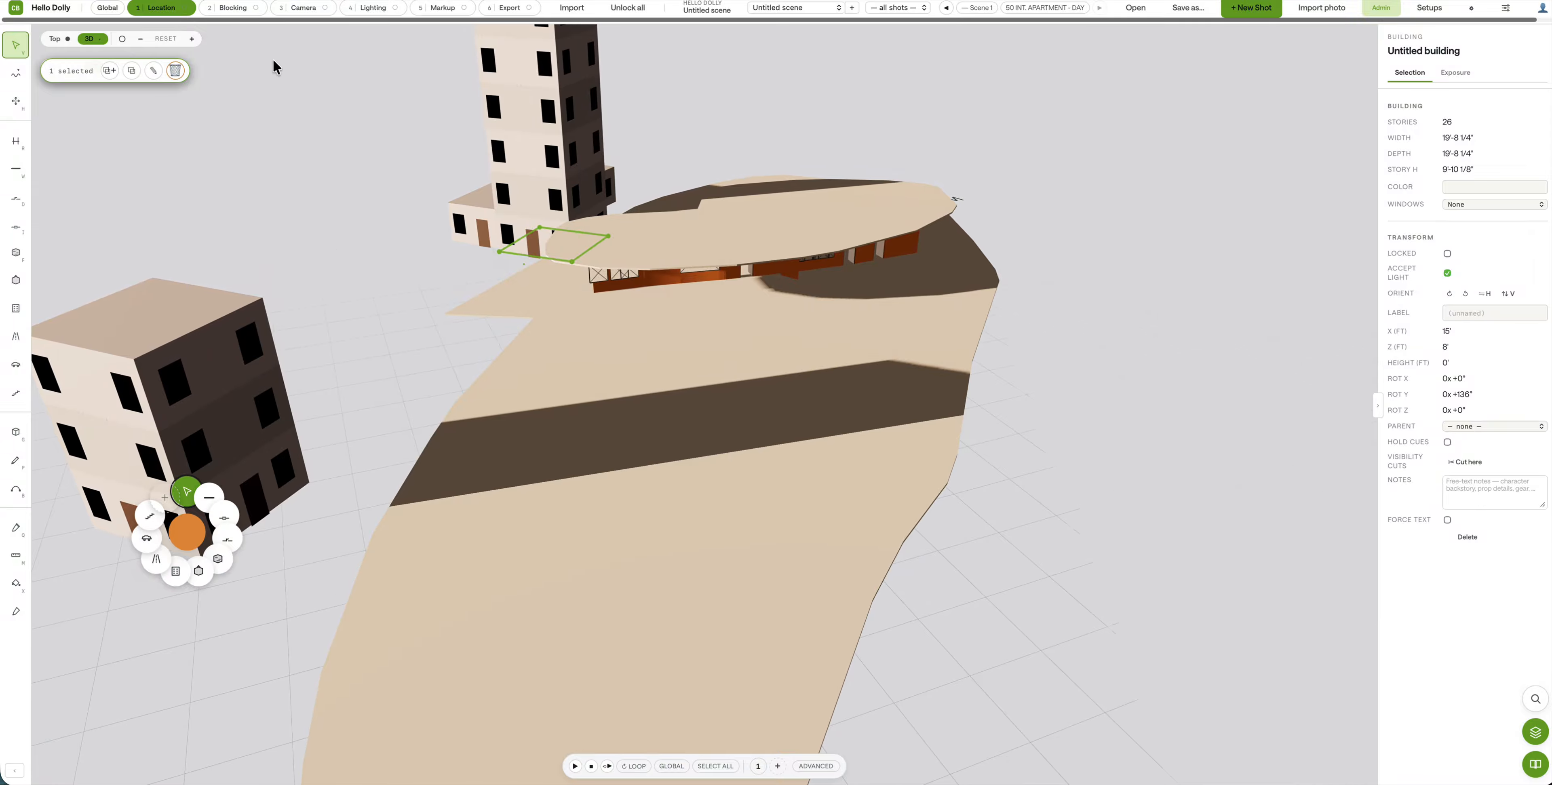
{"action": "left_click_drag", "start_coordinate": [534, 218], "coordinate": [206, 228]}
{"action": "left_click", "coordinate": [106, 142]}
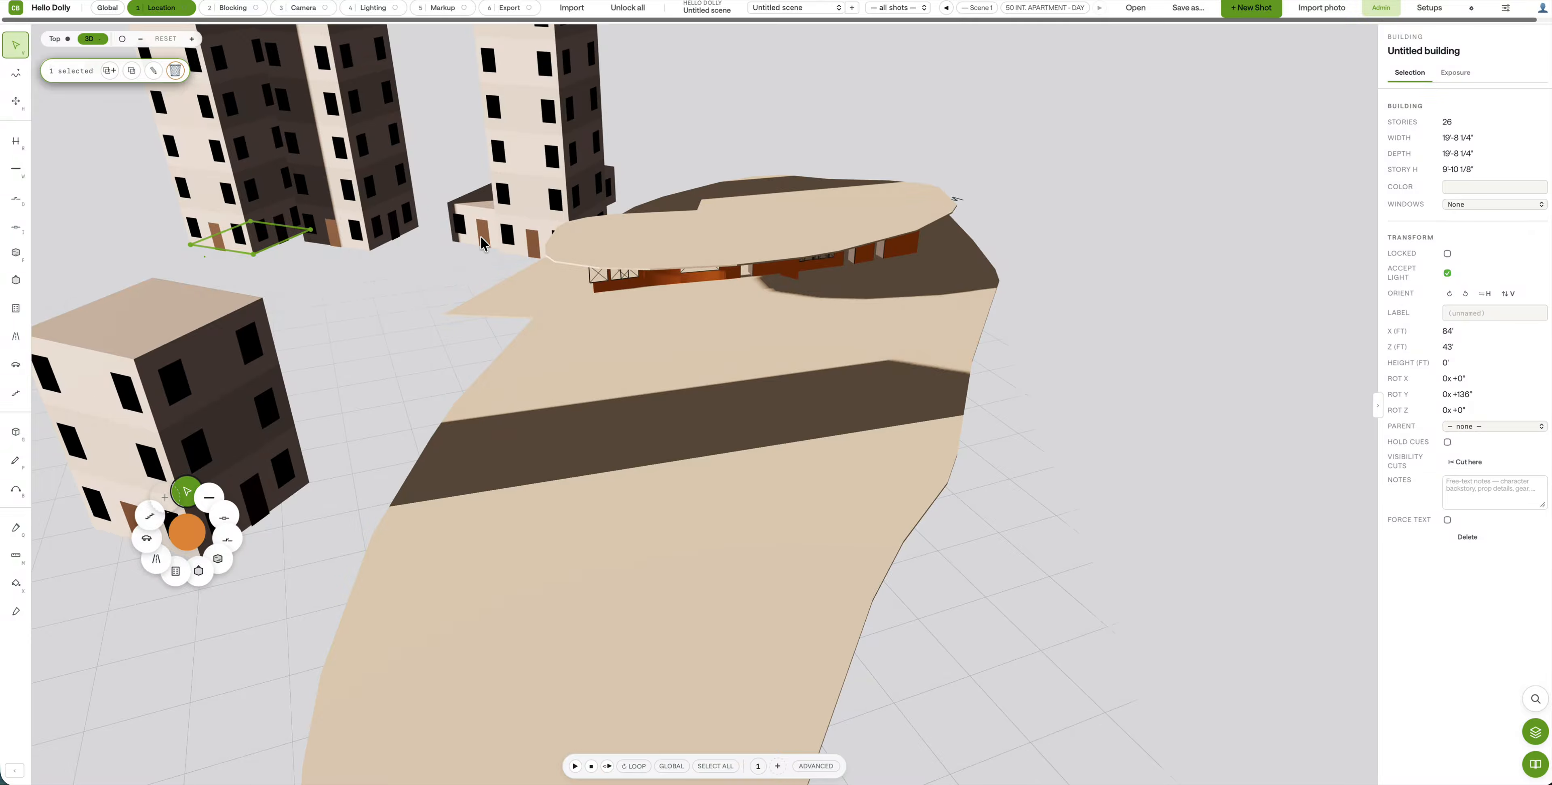
{"action": "left_click_drag", "start_coordinate": [336, 331], "coordinate": [219, 413]}
Step: Draw several trial road pieces on the ground and undo them
{"action": "left_click", "coordinate": [15, 336]}
{"action": "left_click_drag", "start_coordinate": [337, 474], "coordinate": [425, 439]}
{"action": "left_click_drag", "start_coordinate": [495, 412], "coordinate": [692, 378]}
{"action": "left_click_drag", "start_coordinate": [779, 346], "coordinate": [851, 356]}
{"action": "key", "text": "super+z"}
{"action": "key", "text": "super+z"}
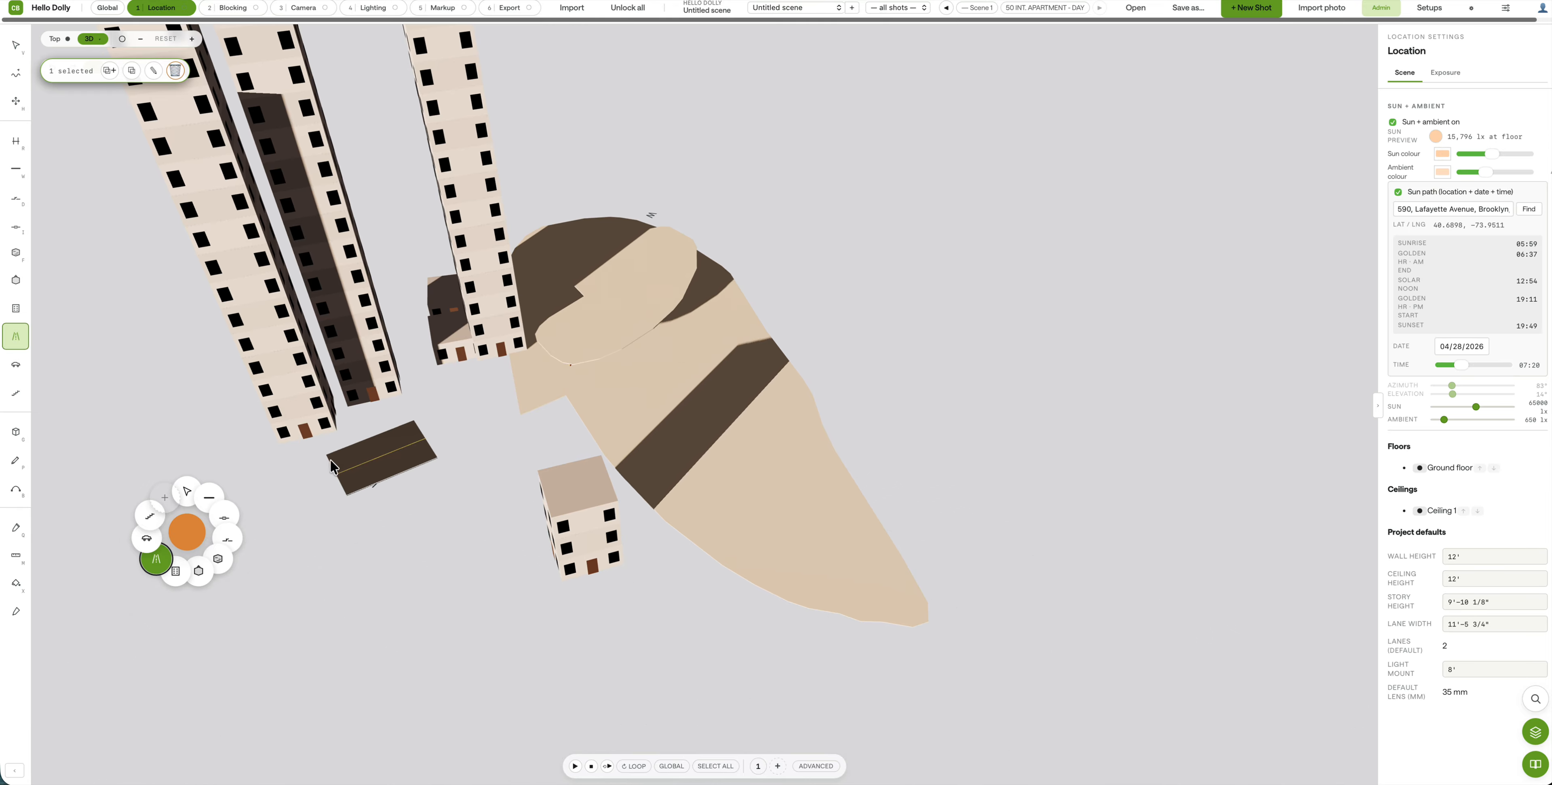
{"action": "key", "text": "super+z"}
{"action": "left_click_drag", "start_coordinate": [295, 493], "coordinate": [348, 461]}
{"action": "mouse_move", "coordinate": [471, 436]}
{"action": "left_mouse_down"}
{"action": "mouse_move", "coordinate": [951, 346]}
{"action": "mouse_move", "coordinate": [831, 354]}
{"action": "left_mouse_up"}
{"action": "key", "text": "super+z"}
{"action": "key", "text": "super+z"}
Step: Keep a short road right of the floor, delete the long road, and view from low side
{"action": "mouse_move", "coordinate": [675, 379]}
{"action": "left_mouse_down"}
{"action": "mouse_move", "coordinate": [233, 430]}
{"action": "mouse_move", "coordinate": [194, 457]}
{"action": "left_mouse_up"}
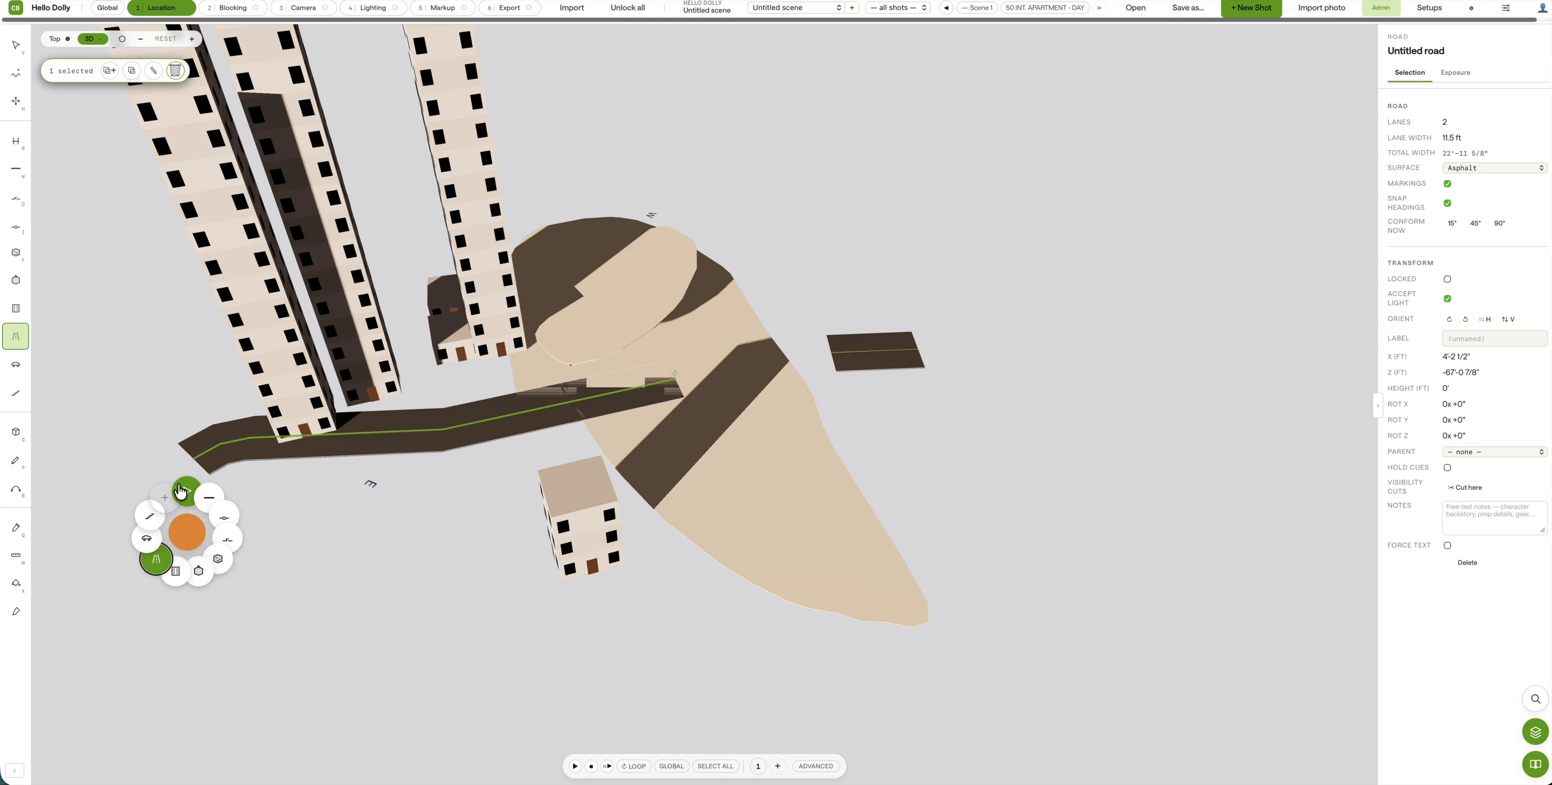
{"action": "key", "text": "v"}
{"action": "key", "text": "Delete"}
{"action": "mouse_move", "coordinate": [270, 523]}
{"action": "left_mouse_down"}
{"action": "mouse_move", "coordinate": [554, 419]}
{"action": "mouse_move", "coordinate": [725, 381]}
{"action": "left_mouse_up"}
{"action": "mouse_move", "coordinate": [290, 486]}
{"action": "left_mouse_down"}
{"action": "mouse_move", "coordinate": [322, 466]}
{"action": "mouse_move", "coordinate": [954, 346]}
{"action": "left_mouse_up"}
{"action": "mouse_move", "coordinate": [870, 416]}
{"action": "right_mouse_down"}
{"action": "mouse_move", "coordinate": [894, 349]}
{"action": "mouse_move", "coordinate": [832, 346]}
{"action": "right_mouse_up"}
{"action": "mouse_move", "coordinate": [407, 355]}
{"action": "left_mouse_down"}
{"action": "mouse_move", "coordinate": [295, 398]}
{"action": "mouse_move", "coordinate": [405, 343]}
{"action": "mouse_move", "coordinate": [402, 363]}
{"action": "mouse_move", "coordinate": [441, 351]}
{"action": "mouse_move", "coordinate": [386, 364]}
{"action": "left_mouse_up"}
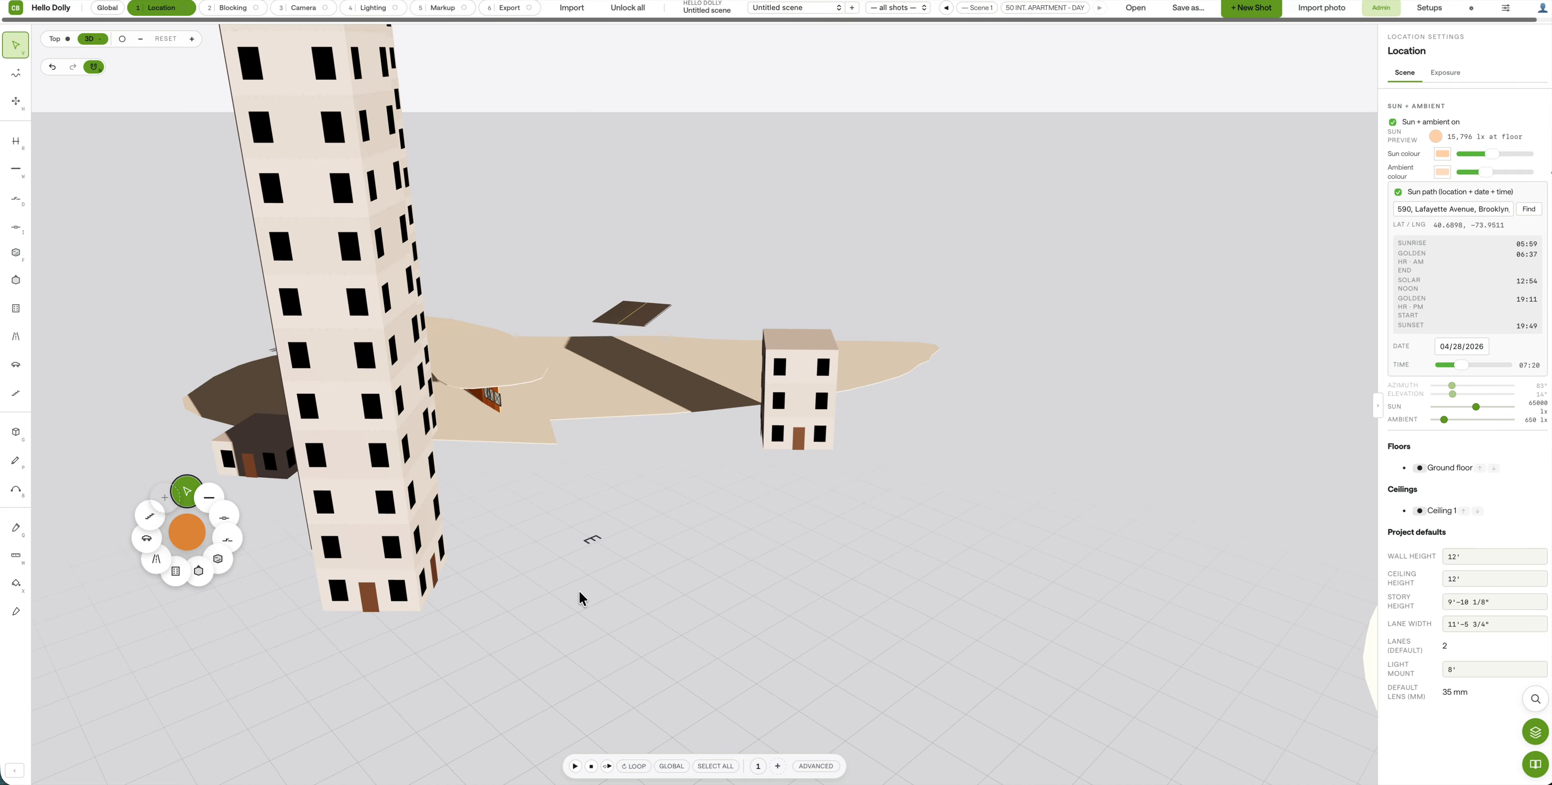
Step: Drag the sun to change the light direction, swinging it to the opposite side
{"action": "left_click_drag", "start_coordinate": [1321, 620], "coordinate": [872, 648]}
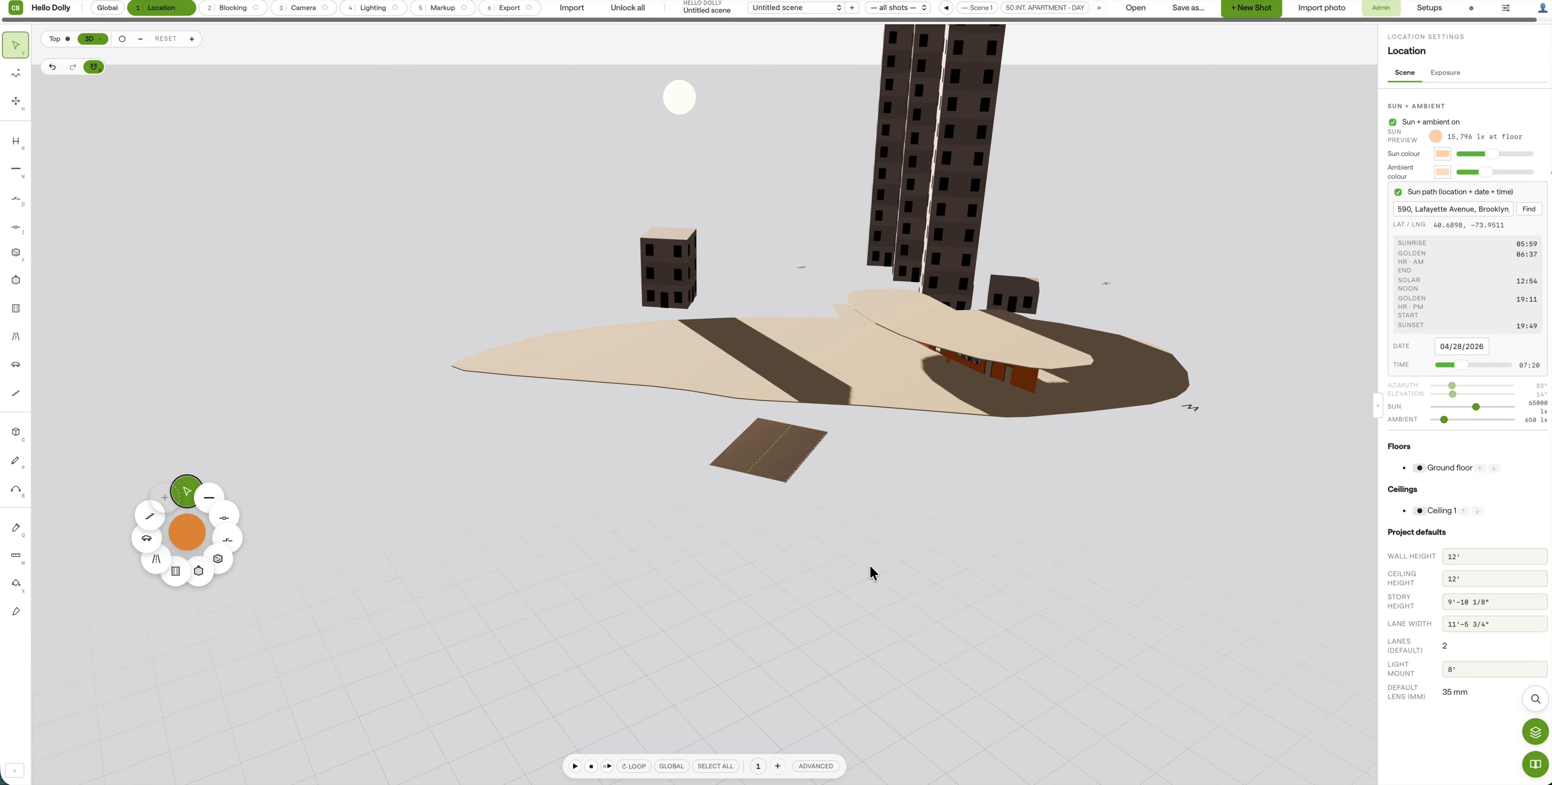
{"action": "left_click_drag", "start_coordinate": [682, 96], "coordinate": [79, 391]}
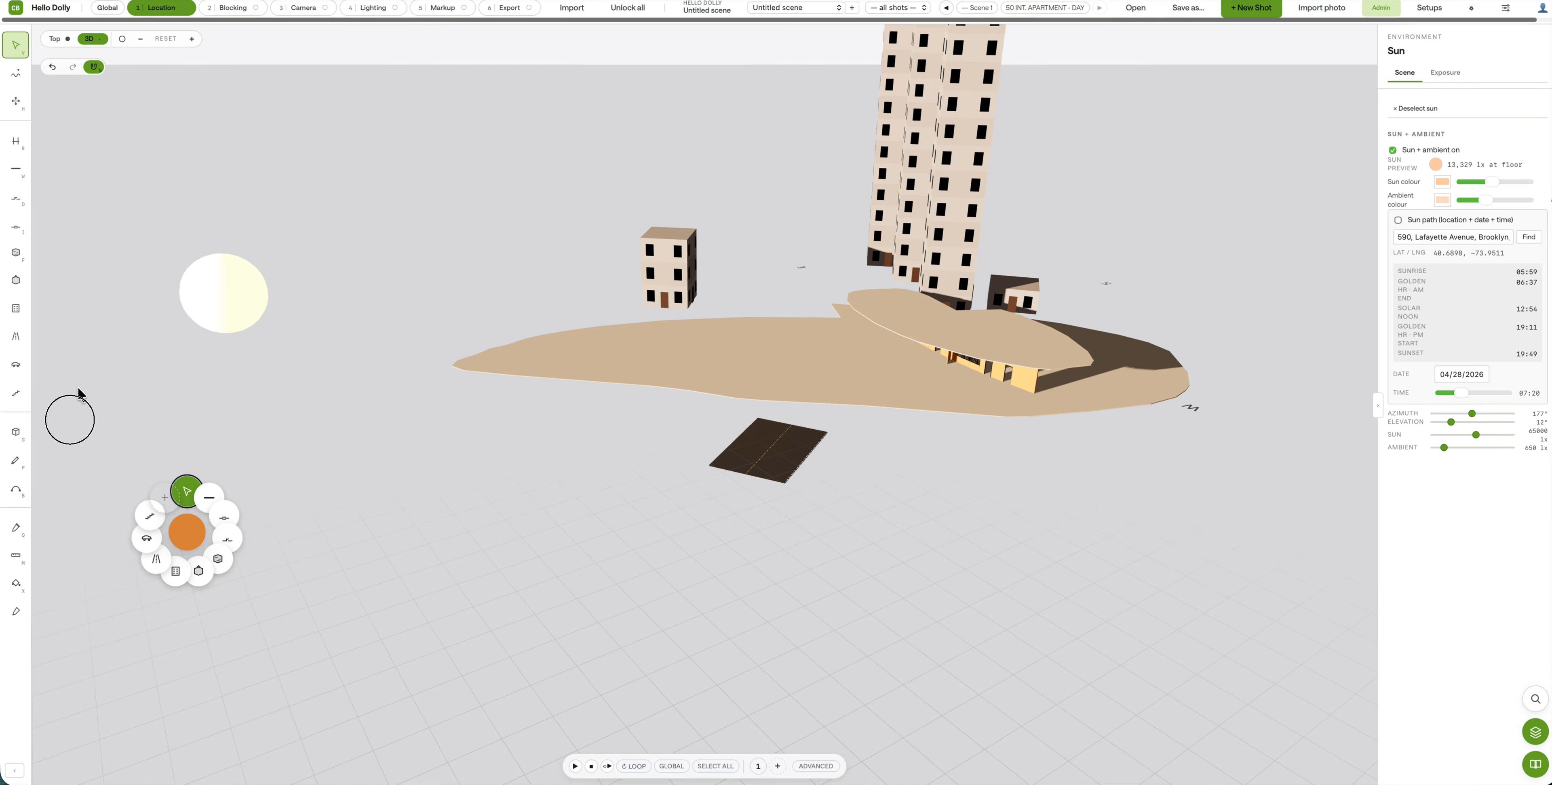
{"action": "right_click_drag", "start_coordinate": [378, 328], "coordinate": [259, 360]}
{"action": "left_click_drag", "start_coordinate": [443, 356], "coordinate": [242, 332]}
{"action": "left_click_drag", "start_coordinate": [558, 243], "coordinate": [1306, 306]}
{"action": "left_click", "coordinate": [1064, 424]}
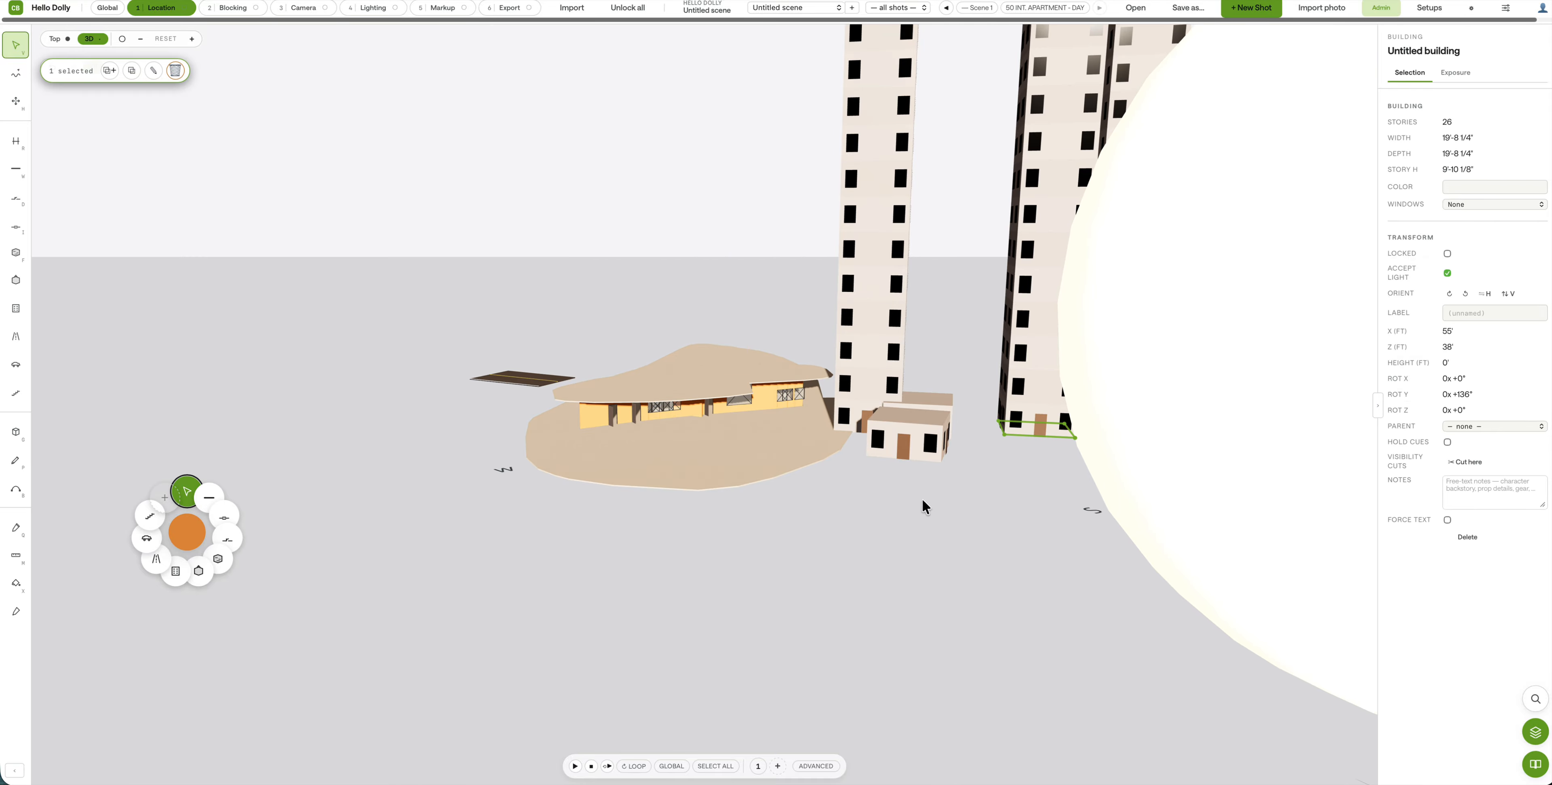
Step: Set a low sun at 308° azimuth, 7° elevation, and raise ambient light to 900 lx
{"action": "left_click_drag", "start_coordinate": [825, 527], "coordinate": [1319, 514]}
{"action": "left_click_drag", "start_coordinate": [657, 328], "coordinate": [573, 298]}
{"action": "mouse_move", "coordinate": [488, 402]}
{"action": "left_mouse_down"}
{"action": "mouse_move", "coordinate": [549, 409]}
{"action": "mouse_move", "coordinate": [495, 406]}
{"action": "left_mouse_up"}
{"action": "left_click_drag", "start_coordinate": [109, 225], "coordinate": [244, 237]}
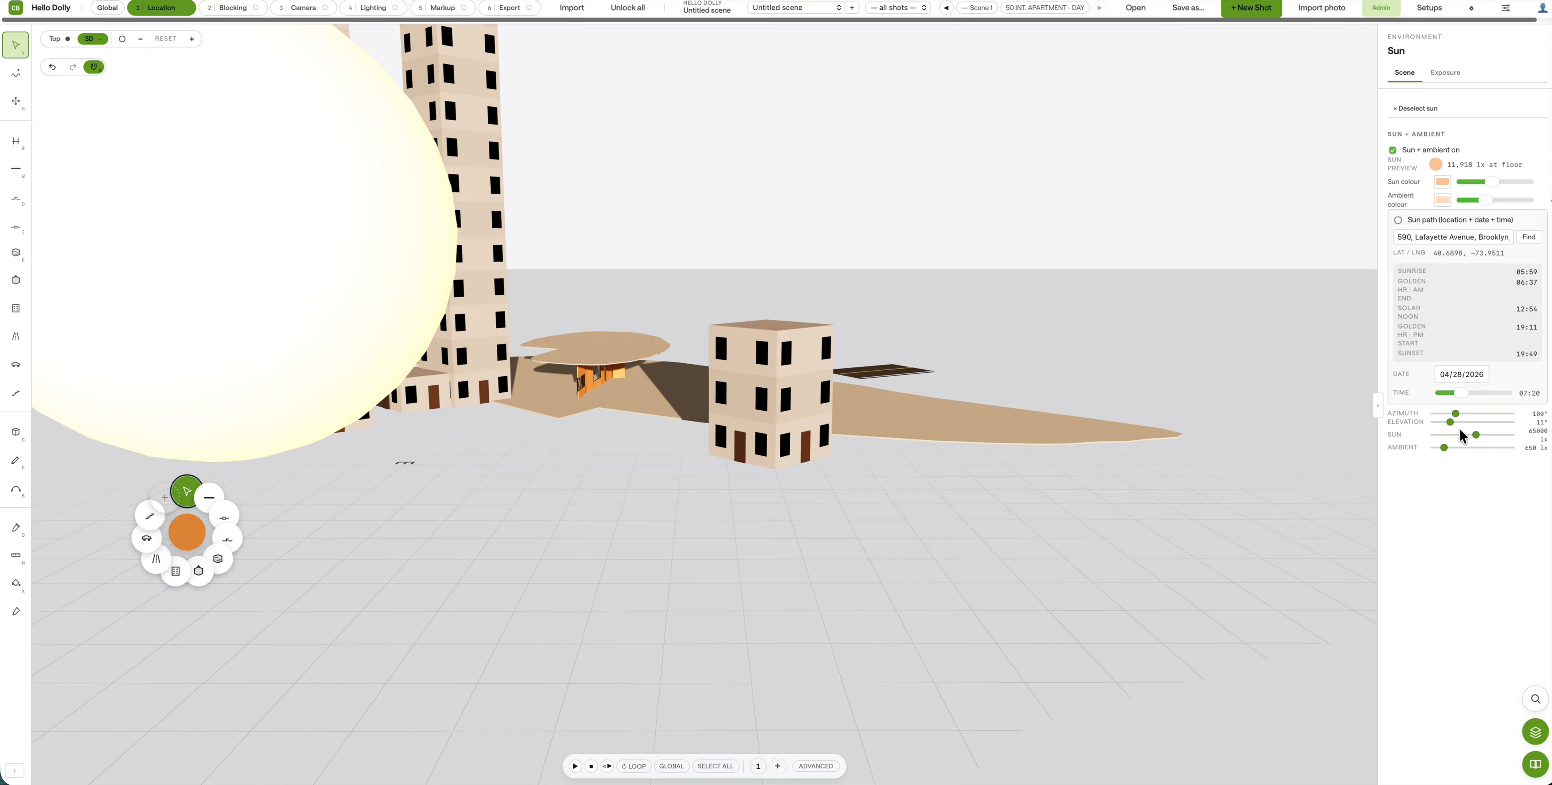
{"action": "mouse_move", "coordinate": [1451, 449]}
{"action": "left_mouse_down"}
{"action": "mouse_move", "coordinate": [1465, 446]}
{"action": "mouse_move", "coordinate": [1434, 450]}
{"action": "mouse_move", "coordinate": [1458, 413]}
{"action": "mouse_move", "coordinate": [1499, 416]}
{"action": "left_mouse_up"}
{"action": "left_click", "coordinate": [1447, 448]}
{"action": "left_click_drag", "start_coordinate": [937, 461], "coordinate": [832, 448]}
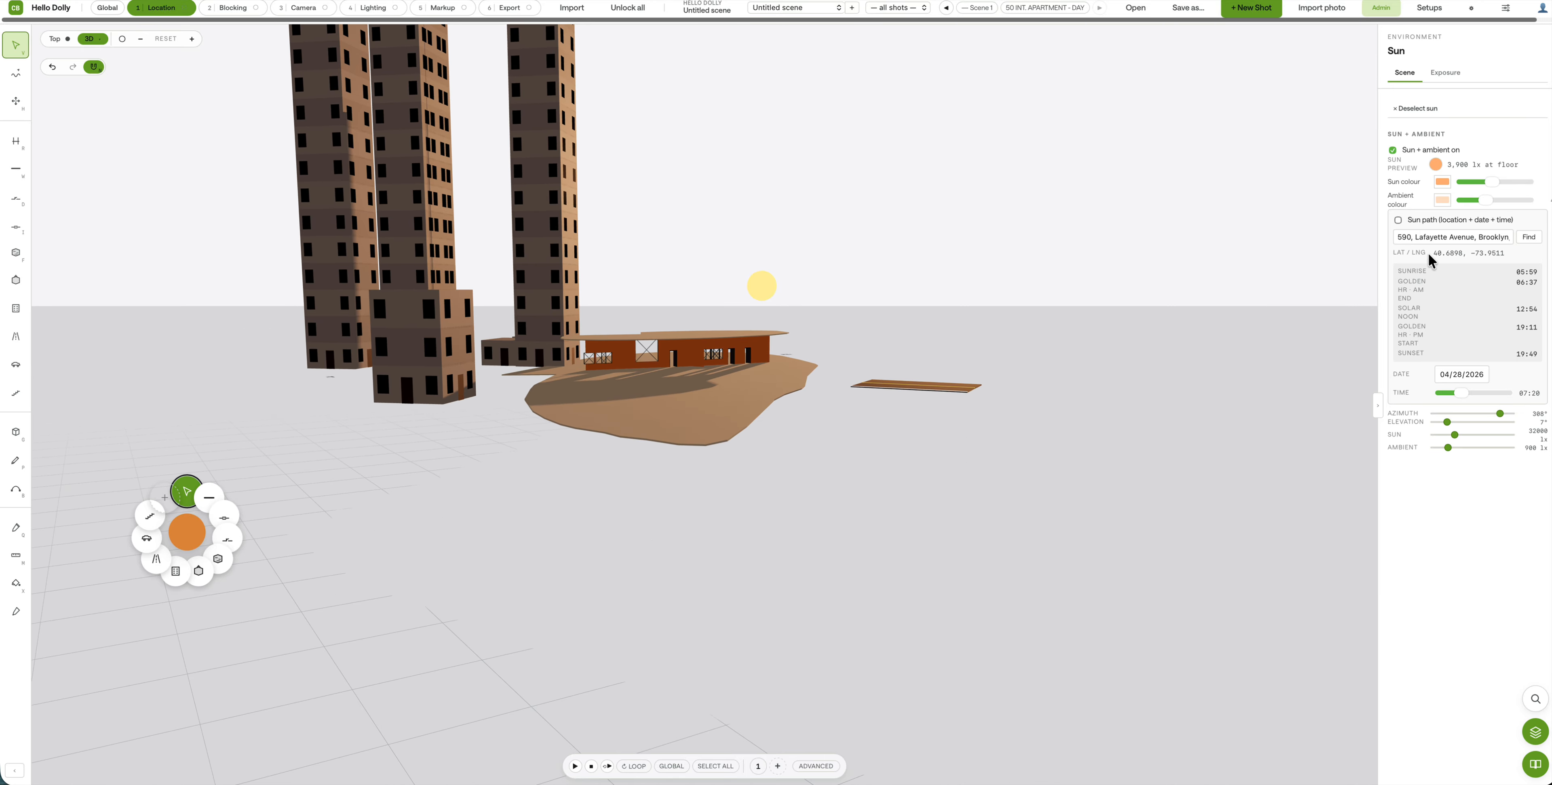
Step: Replace the Sun path address with a Denver street address and search for it
{"action": "left_click", "coordinate": [1436, 236]}
{"action": "triple_click", "coordinate": [1421, 236]}
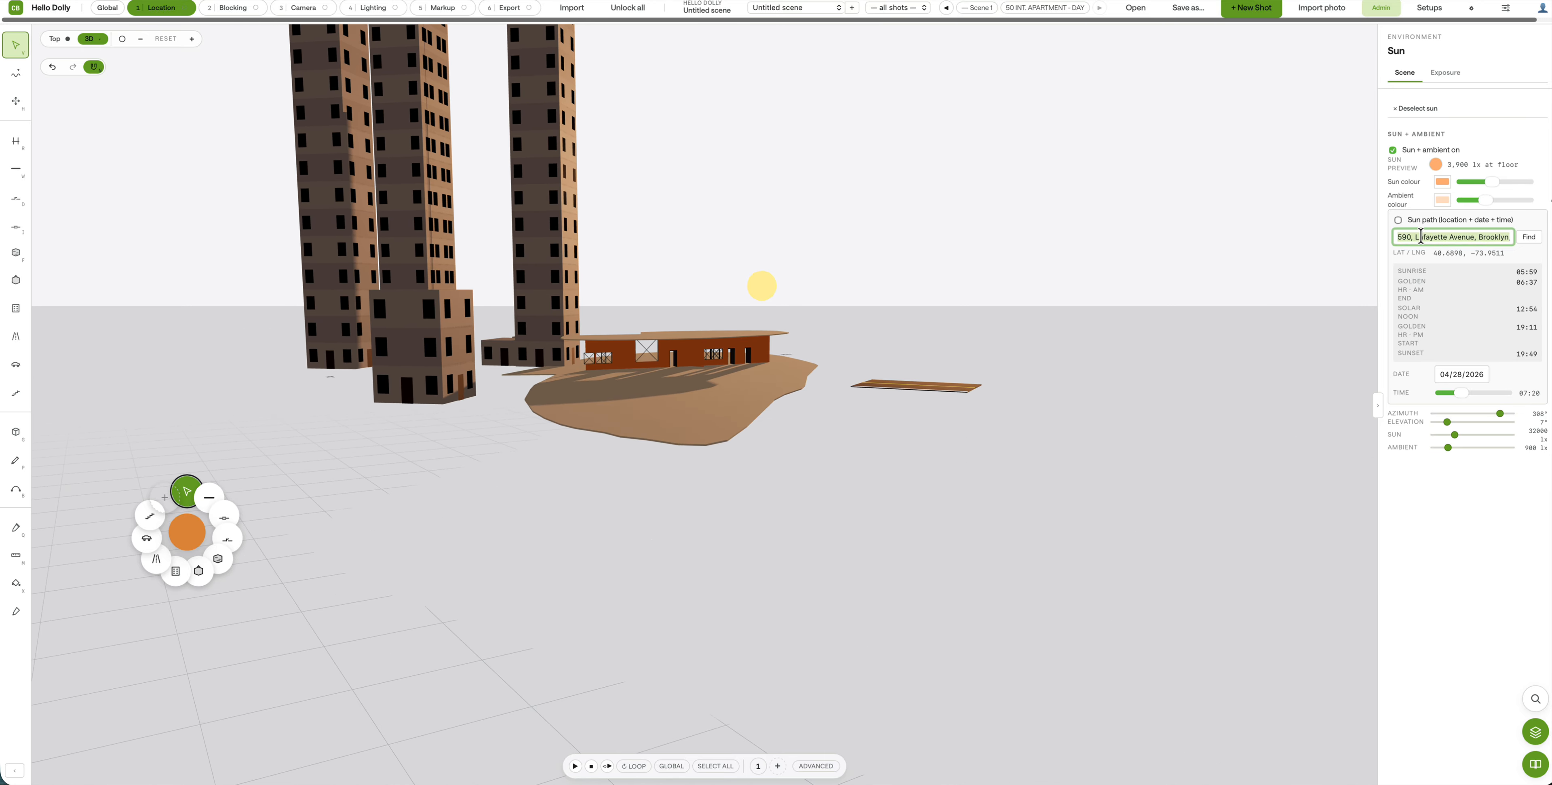
{"action": "key", "text": "BackSpace"}
{"action": "type", "text": "26"}
{"action": "key", "text": "BackSpace"}
{"action": "type", "text": "1"}
{"action": "key", "text": "Return"}
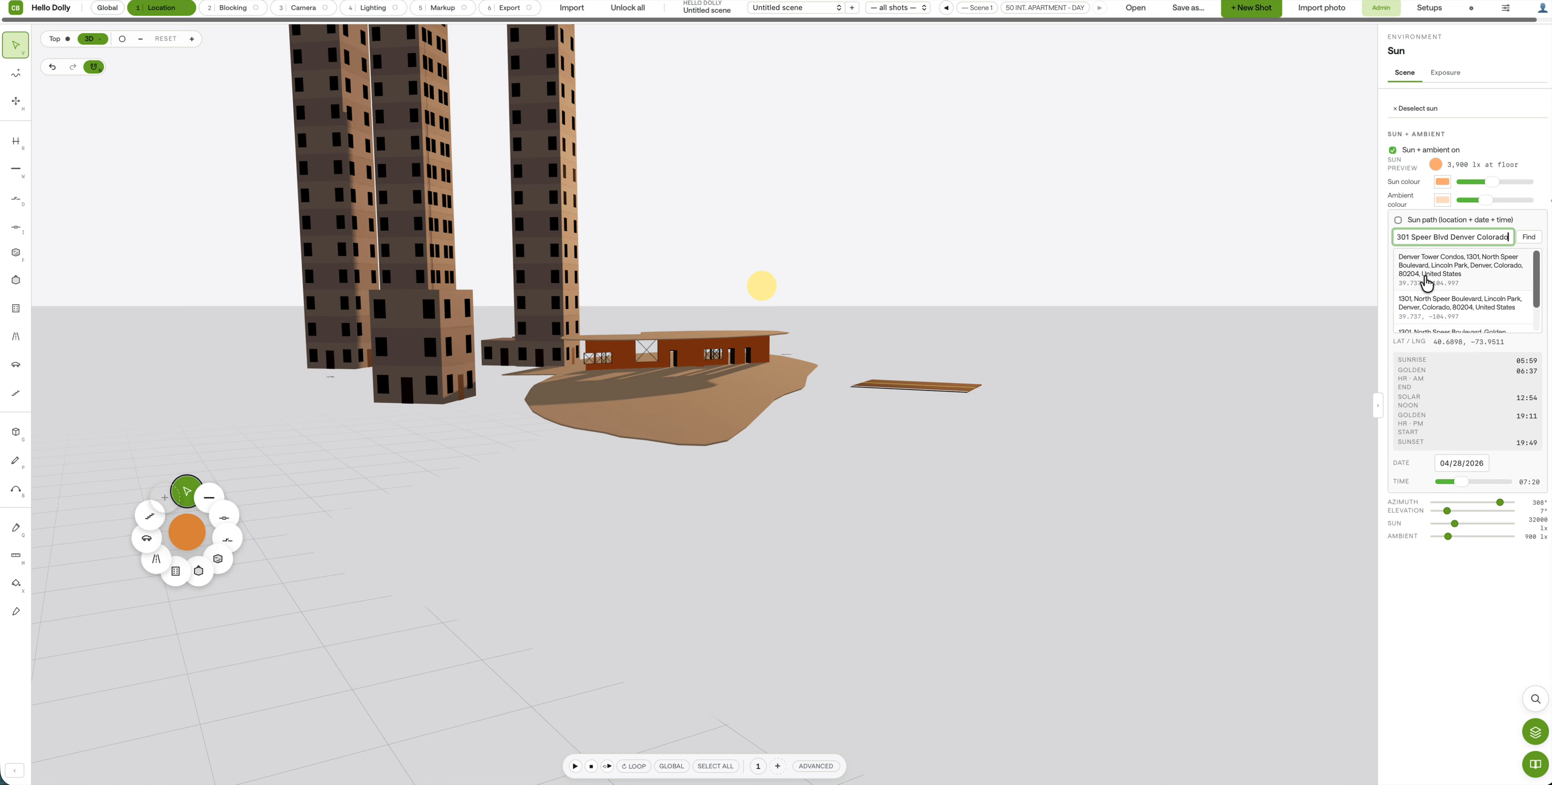
Step: Choose the Denver search result and set the time of day to 21:20
{"action": "left_click", "coordinate": [1441, 274]}
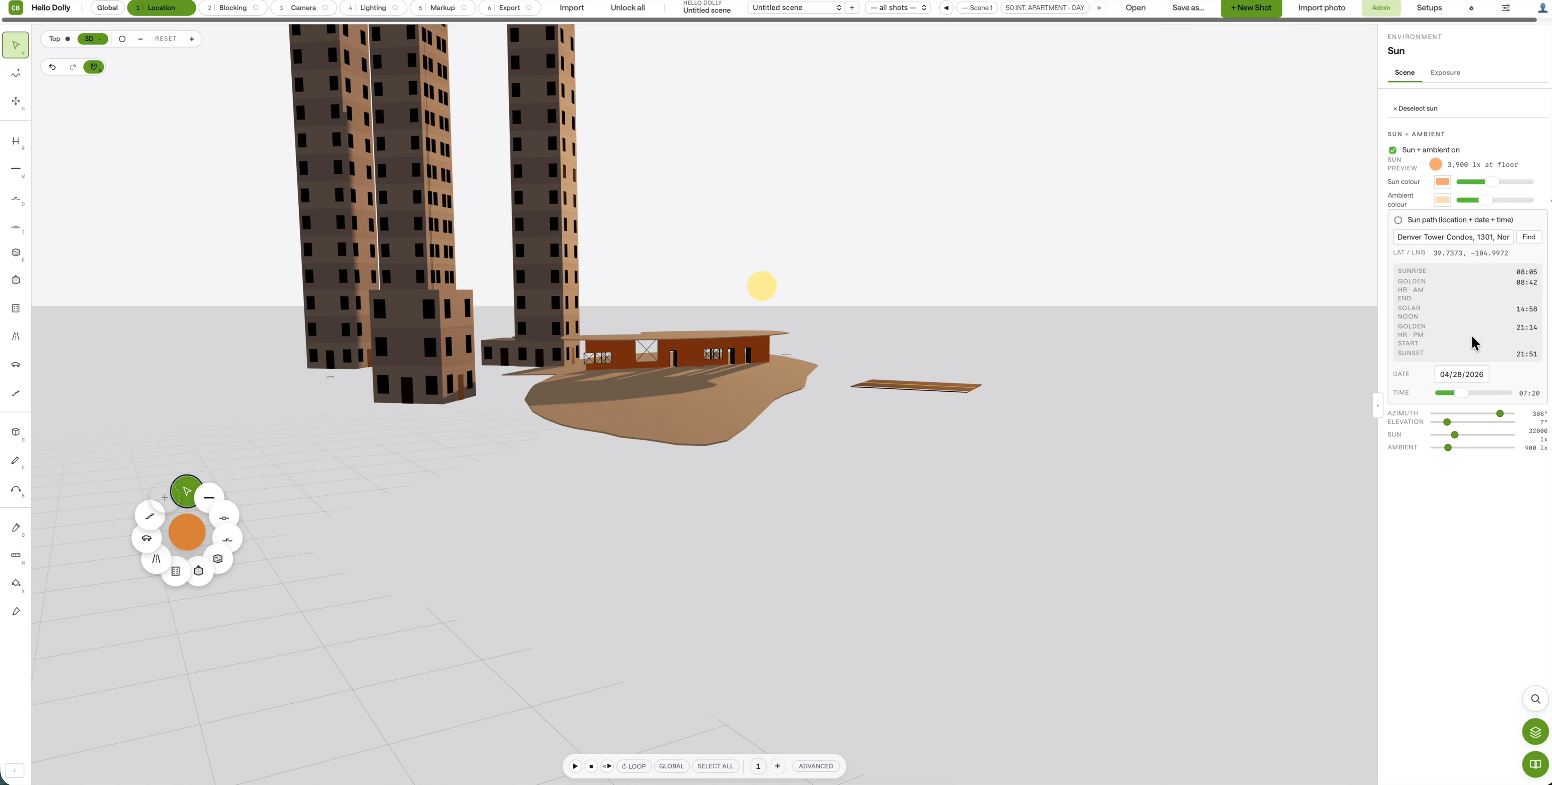
{"action": "left_click", "coordinate": [1530, 239]}
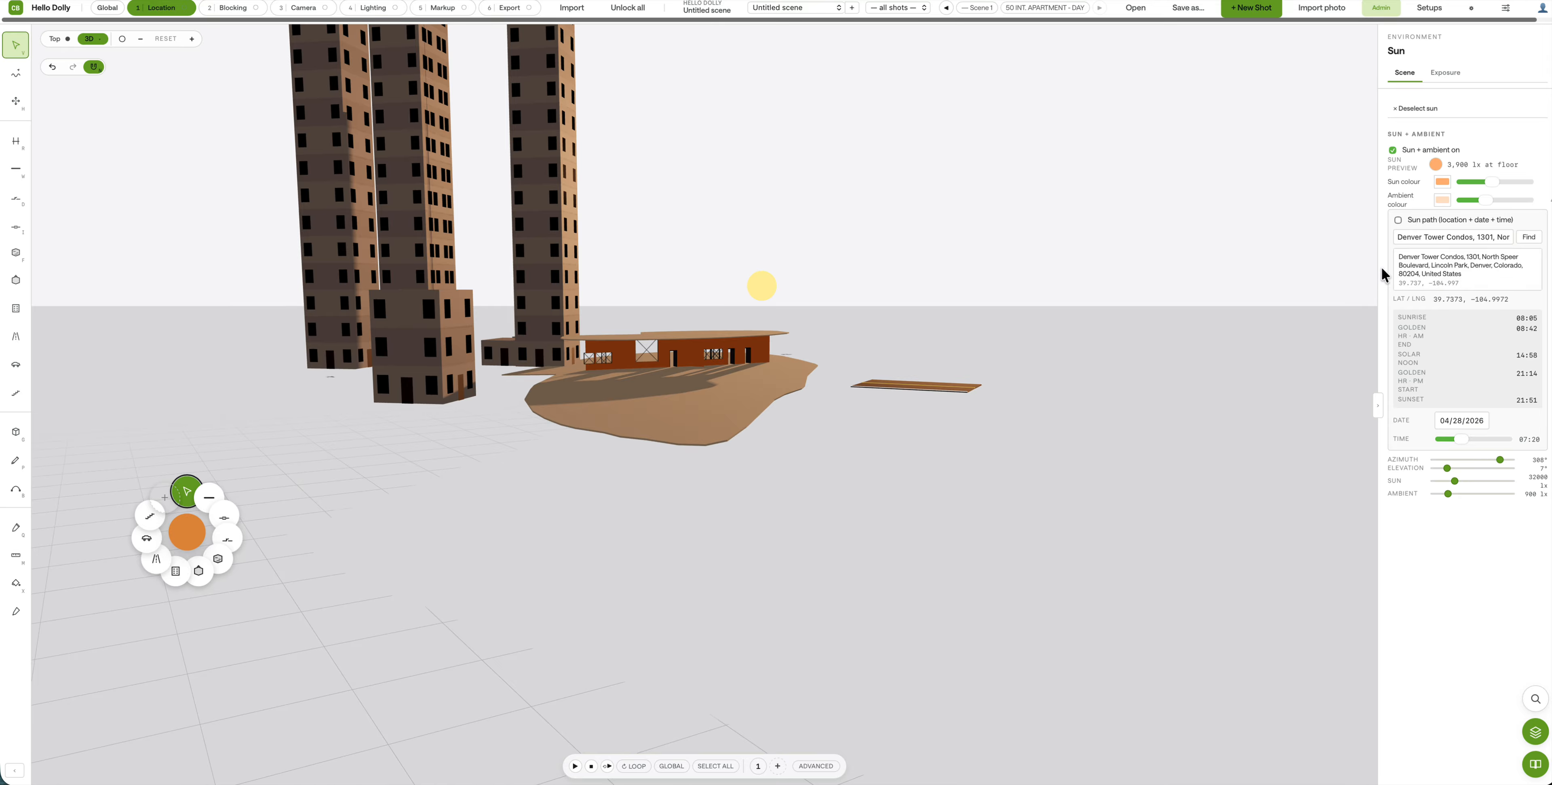
{"action": "left_click", "coordinate": [1499, 276]}
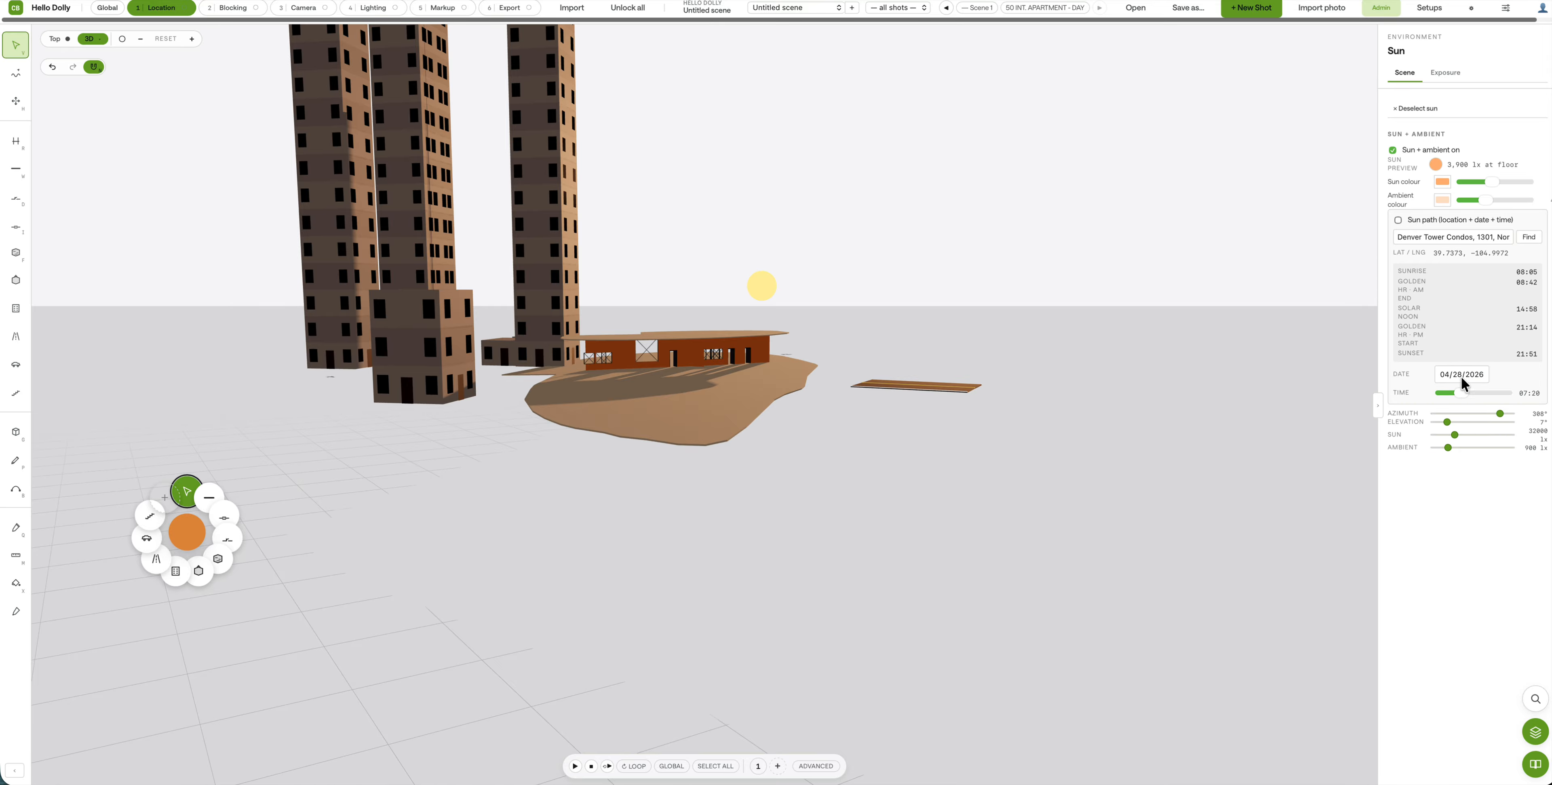
{"action": "left_click_drag", "start_coordinate": [1463, 392], "coordinate": [1499, 399]}
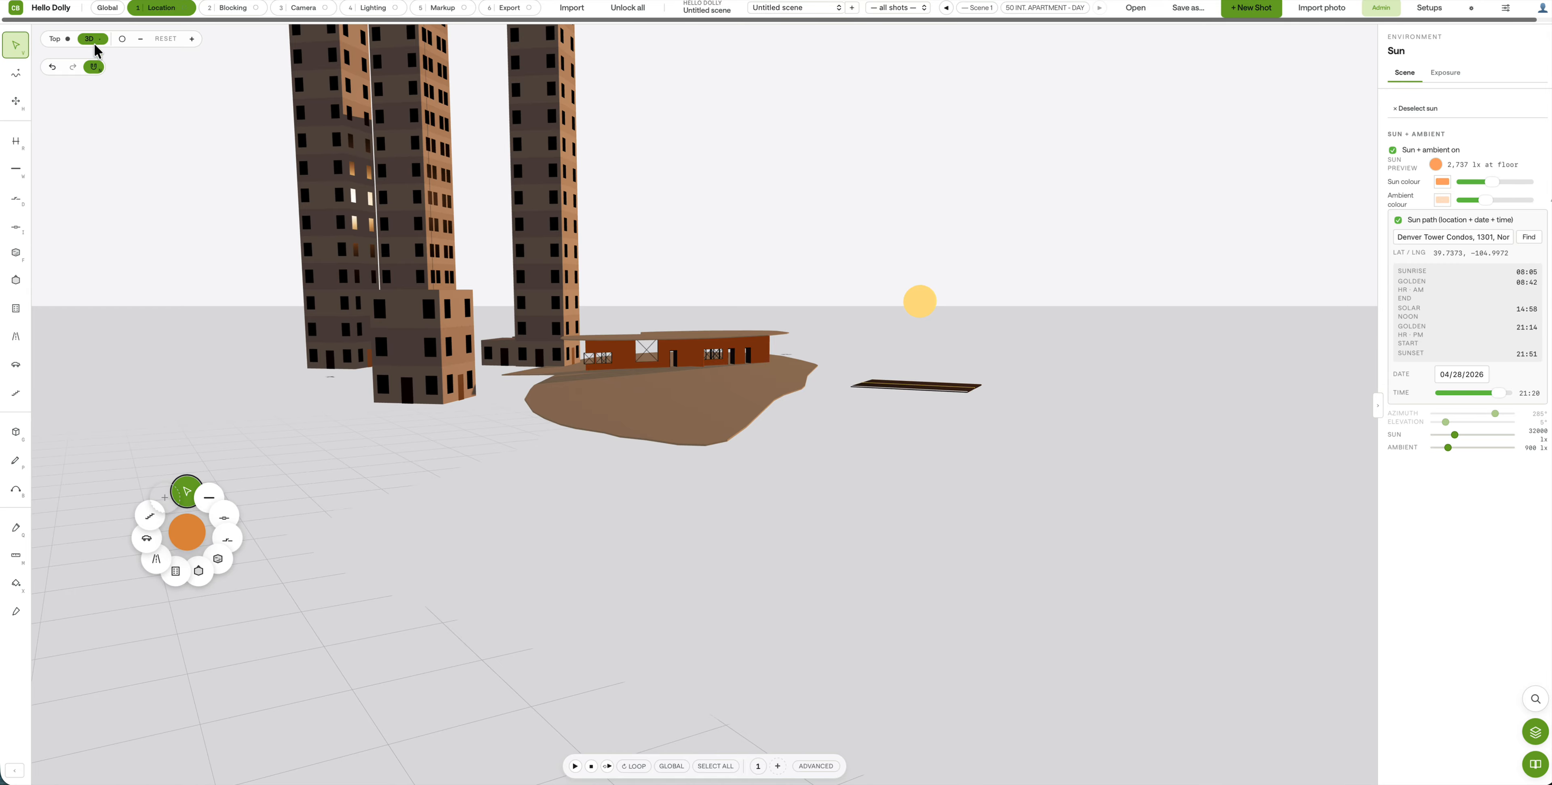
Step: Check the set layout in Top view, zooming and recentring the plan, then return to 3D
{"action": "left_click", "coordinate": [58, 40]}
{"action": "scroll", "coordinate": [324, 253], "scroll_direction": "down", "scroll_amount": 5}
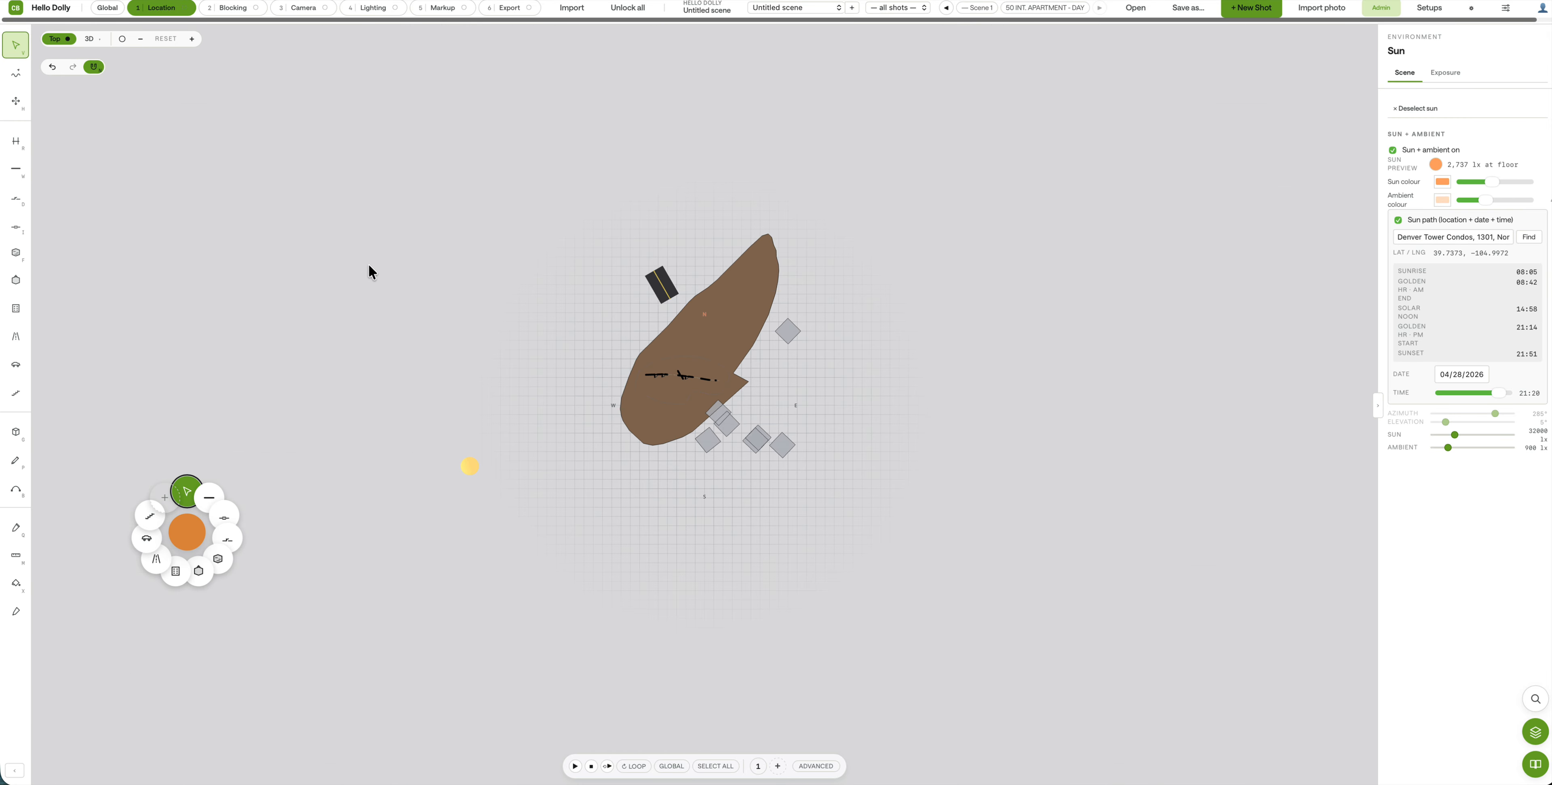
{"action": "scroll", "coordinate": [672, 349], "scroll_direction": "up", "scroll_amount": 2}
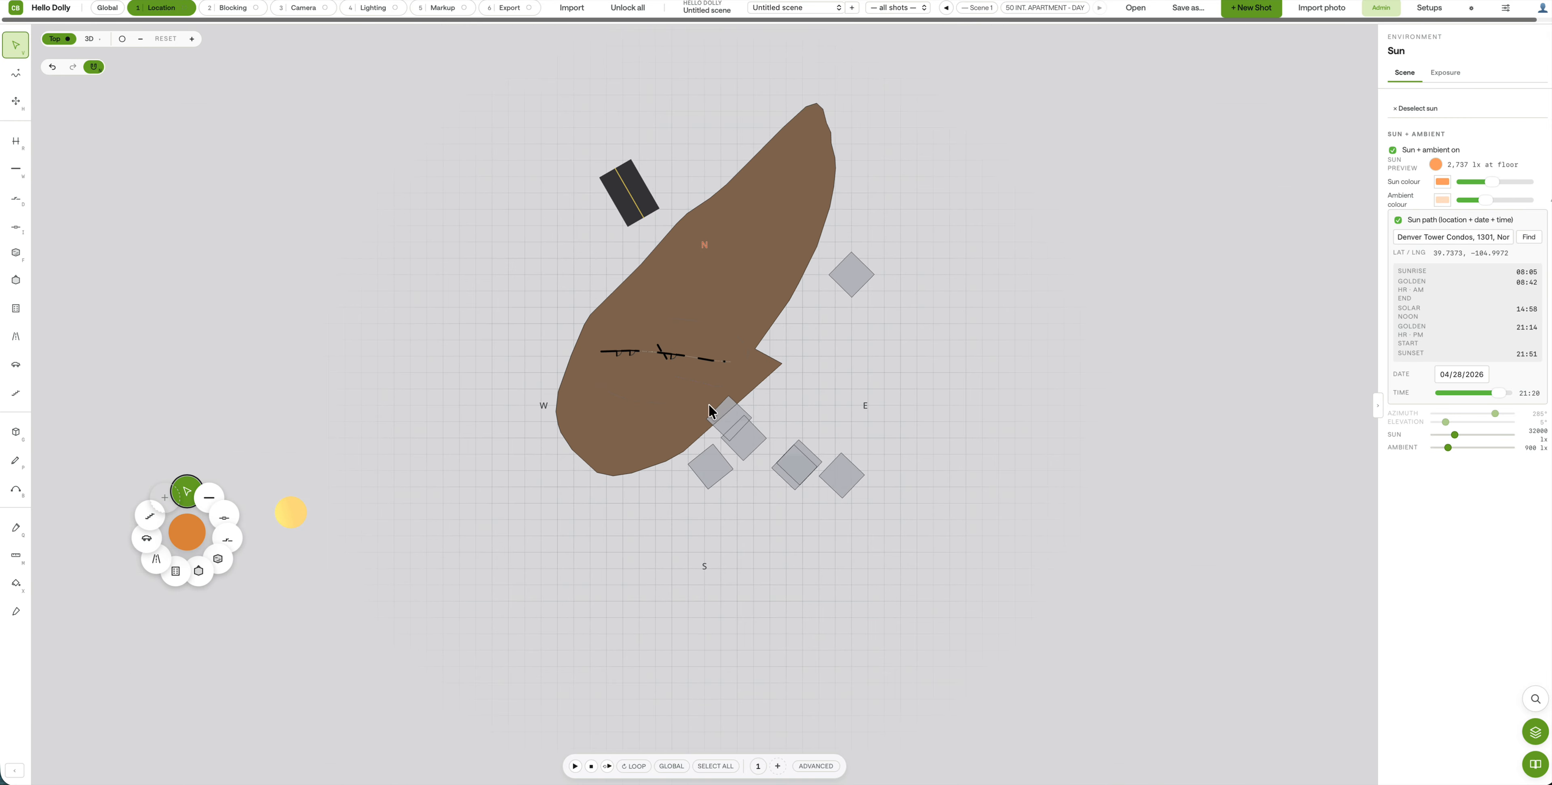
{"action": "scroll", "coordinate": [629, 386], "scroll_direction": "up", "scroll_amount": 4}
{"action": "scroll", "coordinate": [697, 422], "scroll_direction": "down", "scroll_amount": 2}
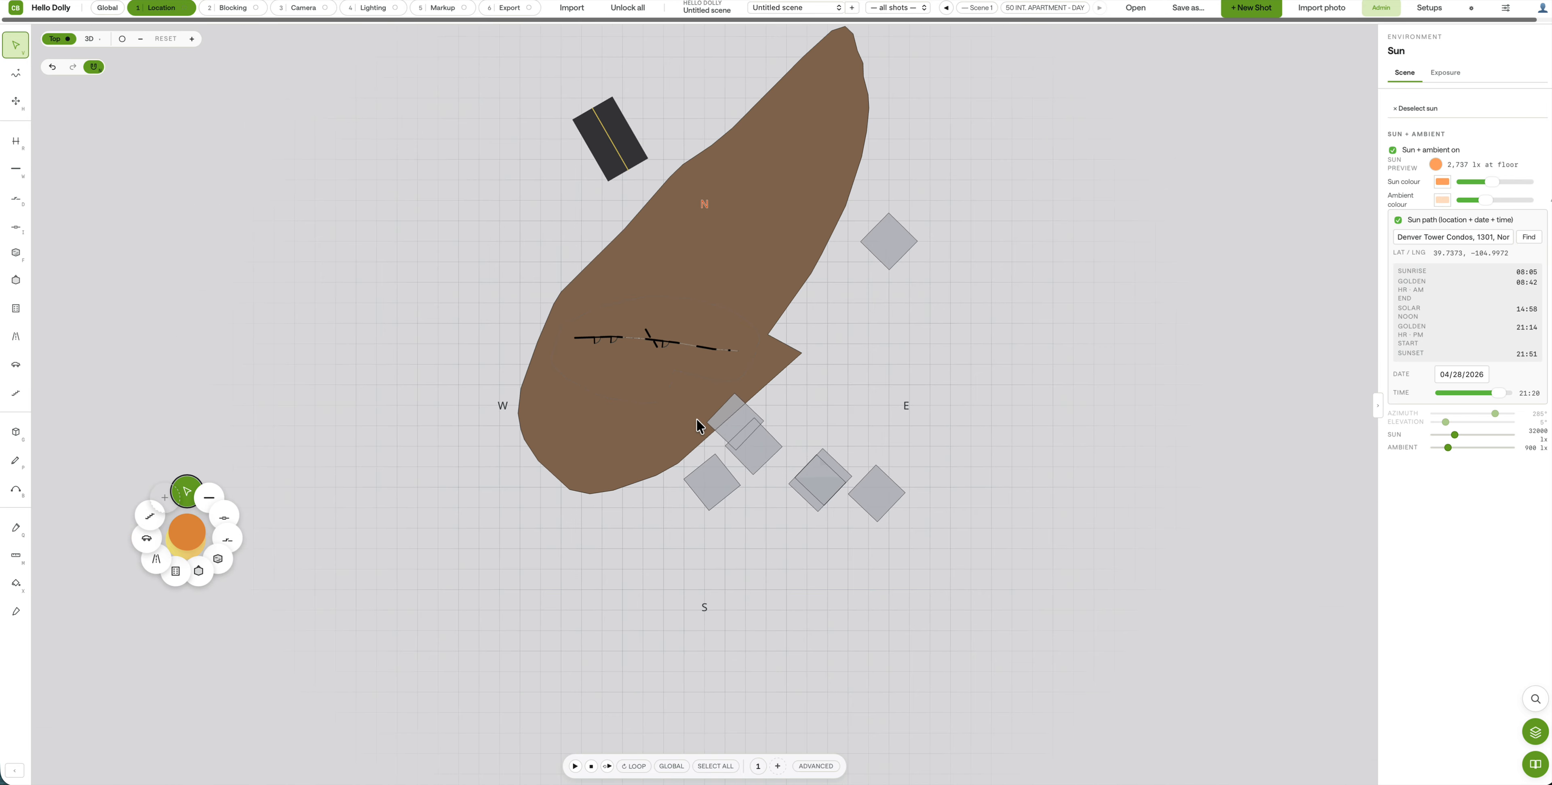
{"action": "scroll", "coordinate": [696, 421], "scroll_direction": "up", "scroll_amount": 2}
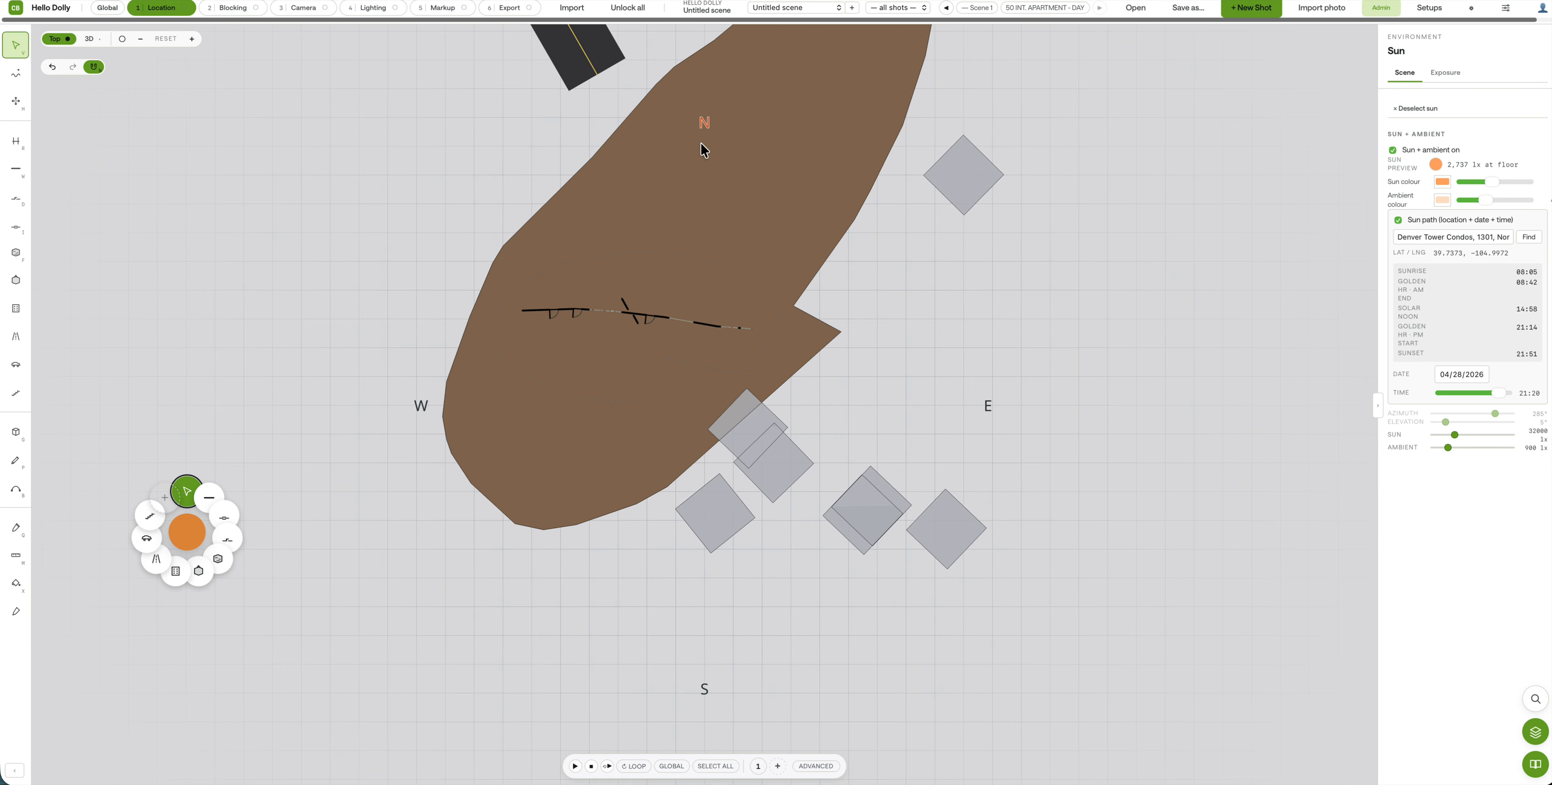
{"action": "scroll", "coordinate": [652, 347], "scroll_direction": "down", "scroll_amount": 2}
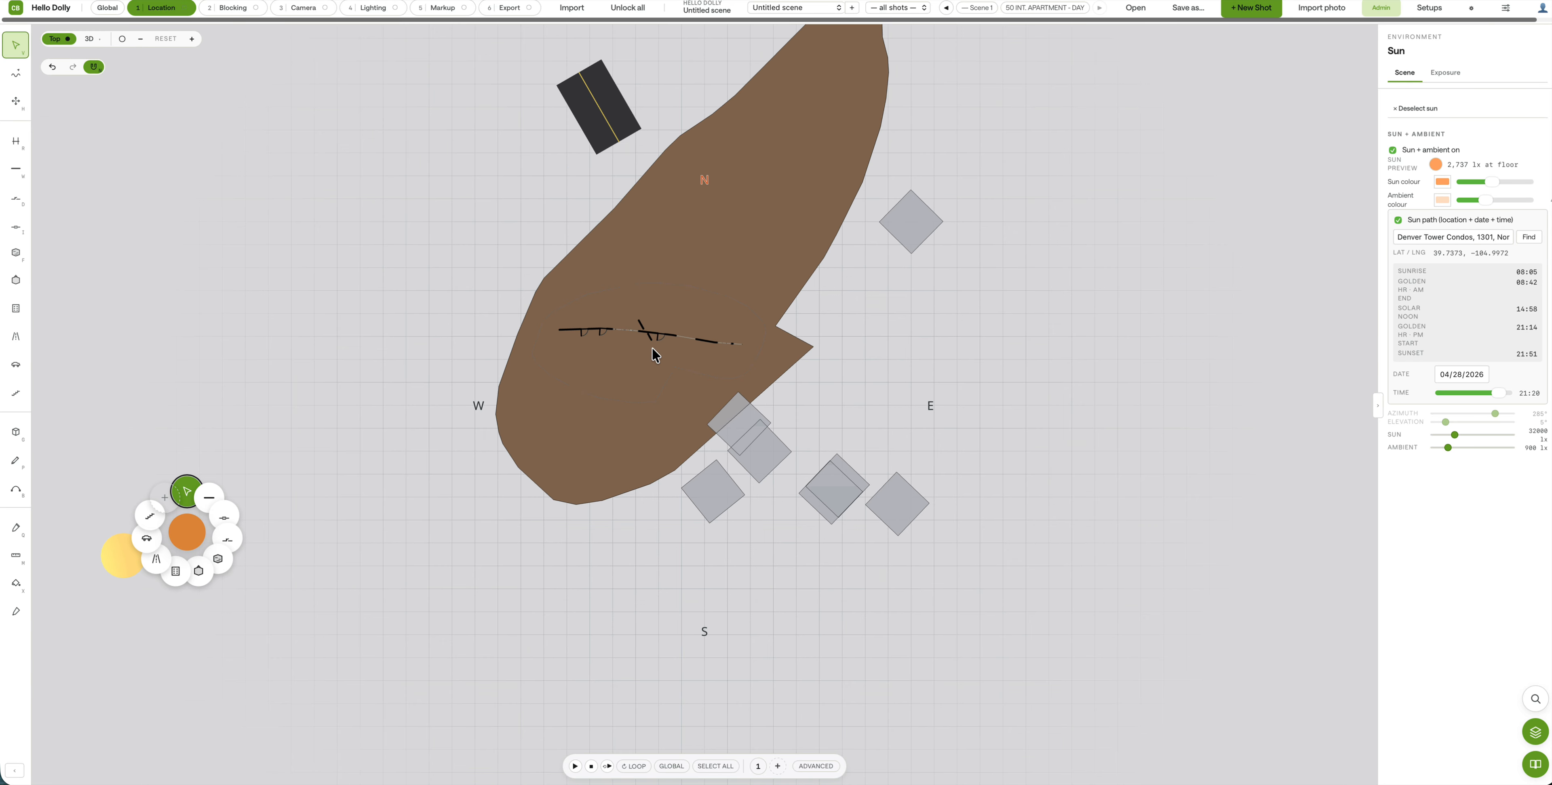
{"action": "scroll", "coordinate": [389, 524], "scroll_direction": "up", "scroll_amount": 2}
{"action": "scroll", "coordinate": [564, 350], "scroll_direction": "up", "scroll_amount": 2}
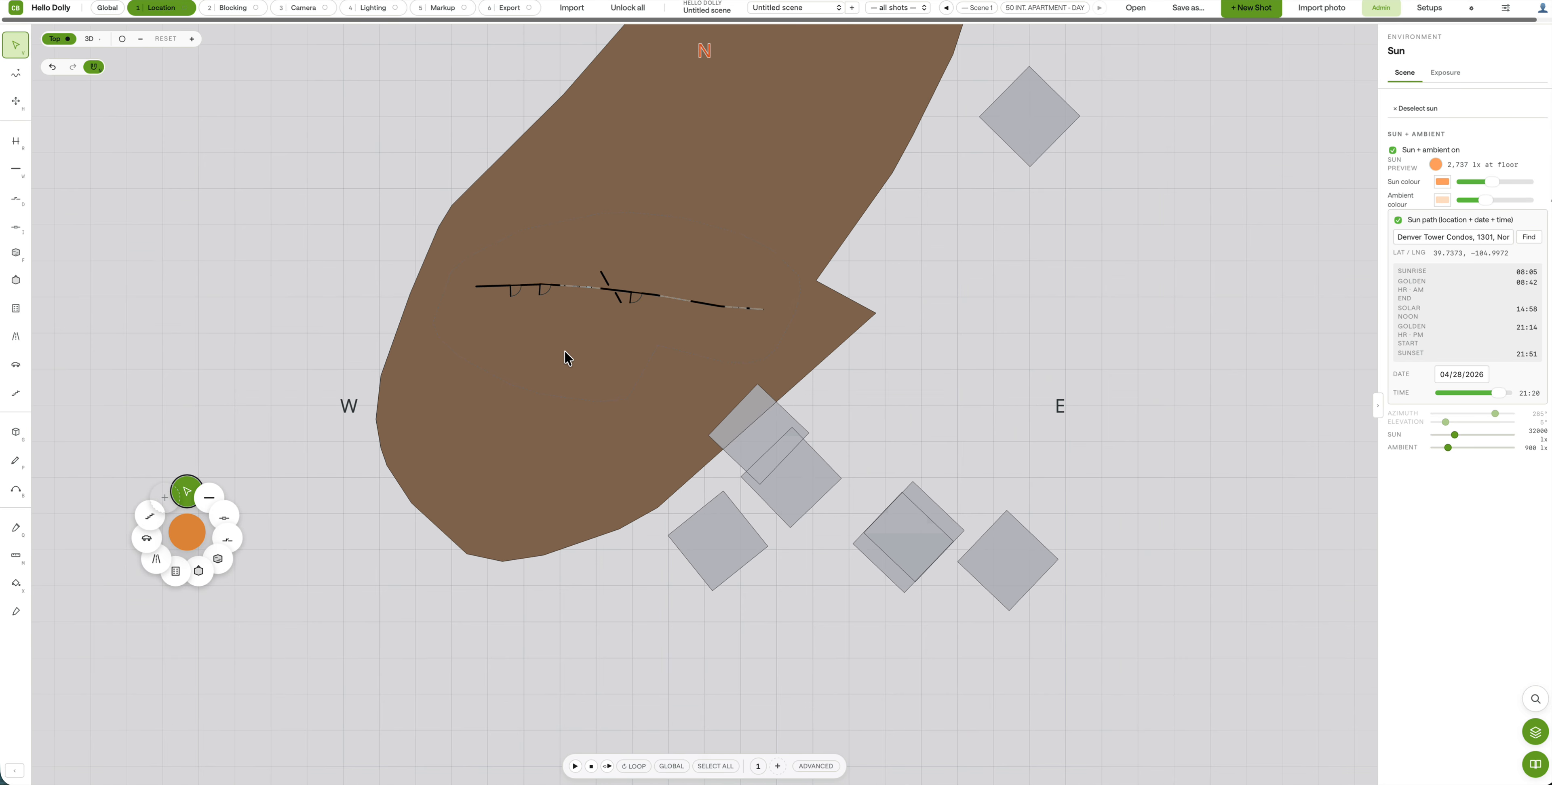
{"action": "left_click_drag", "start_coordinate": [564, 351], "coordinate": [575, 383]}
{"action": "scroll", "coordinate": [574, 384], "scroll_direction": "up", "scroll_amount": 2}
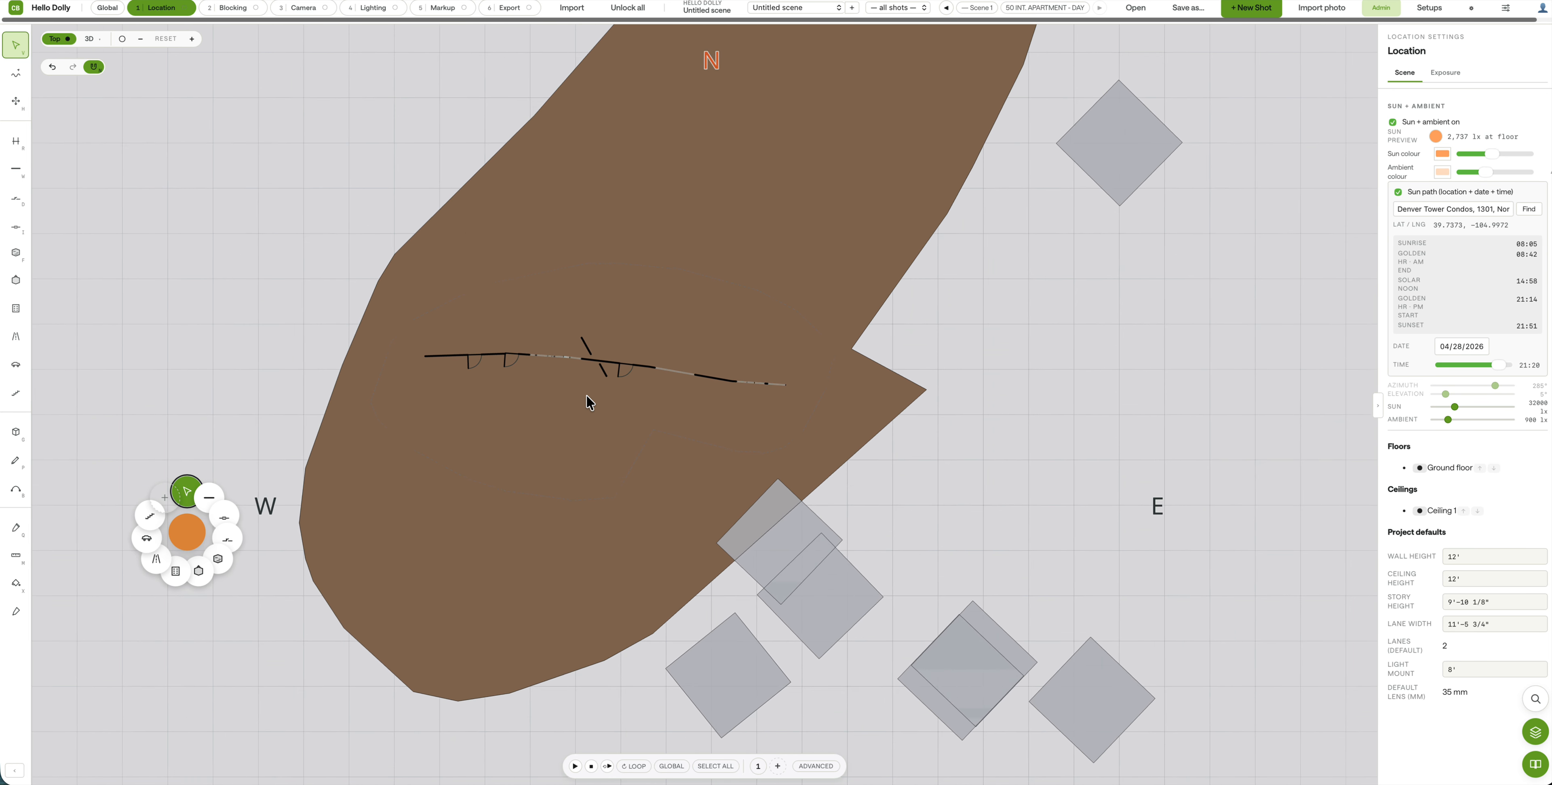
{"action": "left_click", "coordinate": [90, 40]}
{"action": "scroll", "coordinate": [640, 335], "scroll_direction": "up", "scroll_amount": 5}
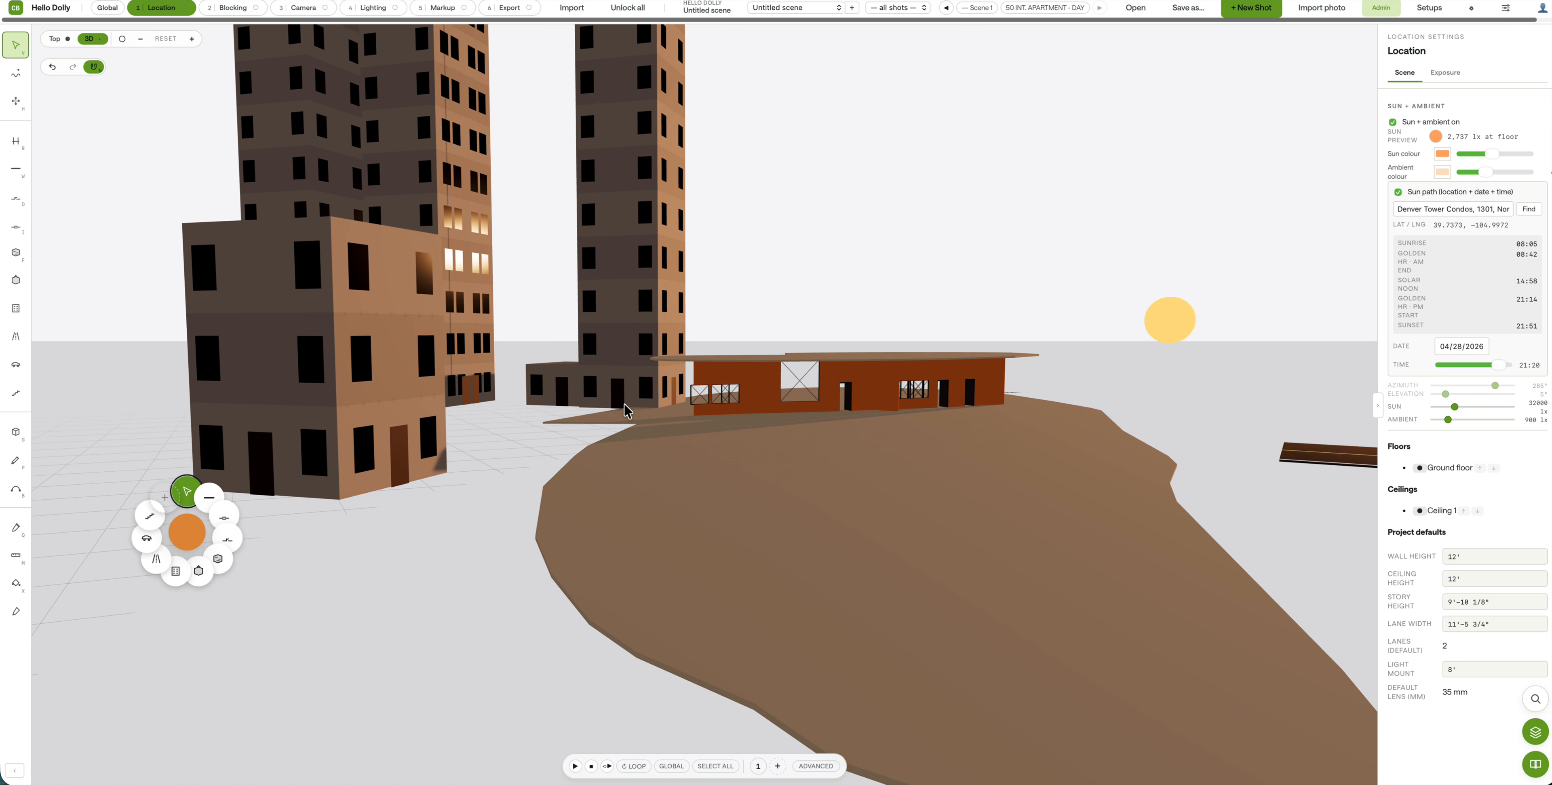
Step: Draw a trial road across the ground and move it back beside the buildings
{"action": "left_click", "coordinate": [17, 366]}
{"action": "left_click", "coordinate": [16, 334]}
{"action": "left_click", "coordinate": [474, 569]}
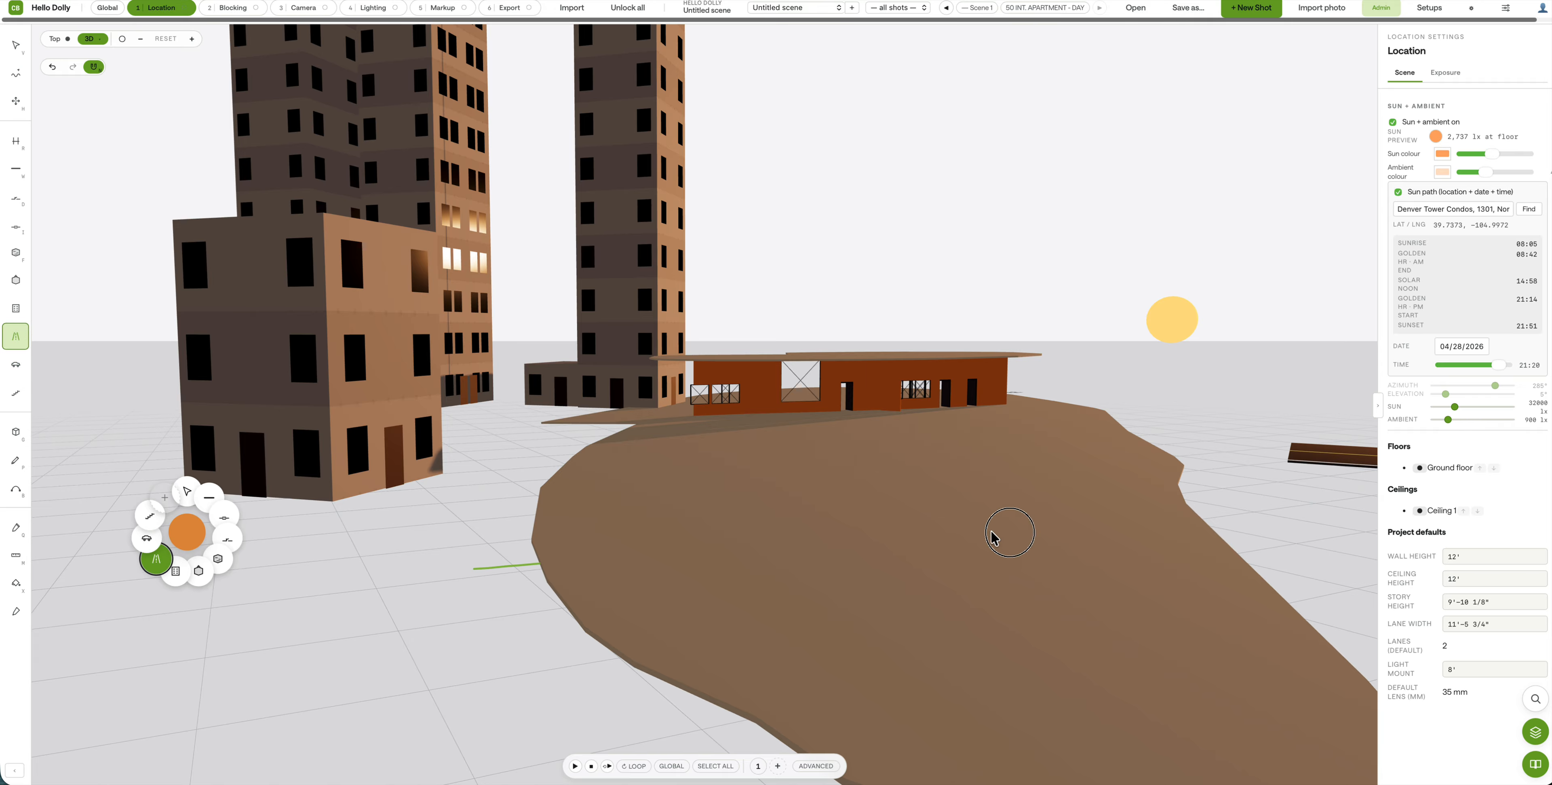
{"action": "double_click", "coordinate": [1290, 536]}
{"action": "mouse_move", "coordinate": [818, 566]}
{"action": "left_mouse_down"}
{"action": "mouse_move", "coordinate": [807, 549]}
{"action": "mouse_move", "coordinate": [832, 558]}
{"action": "left_mouse_up"}
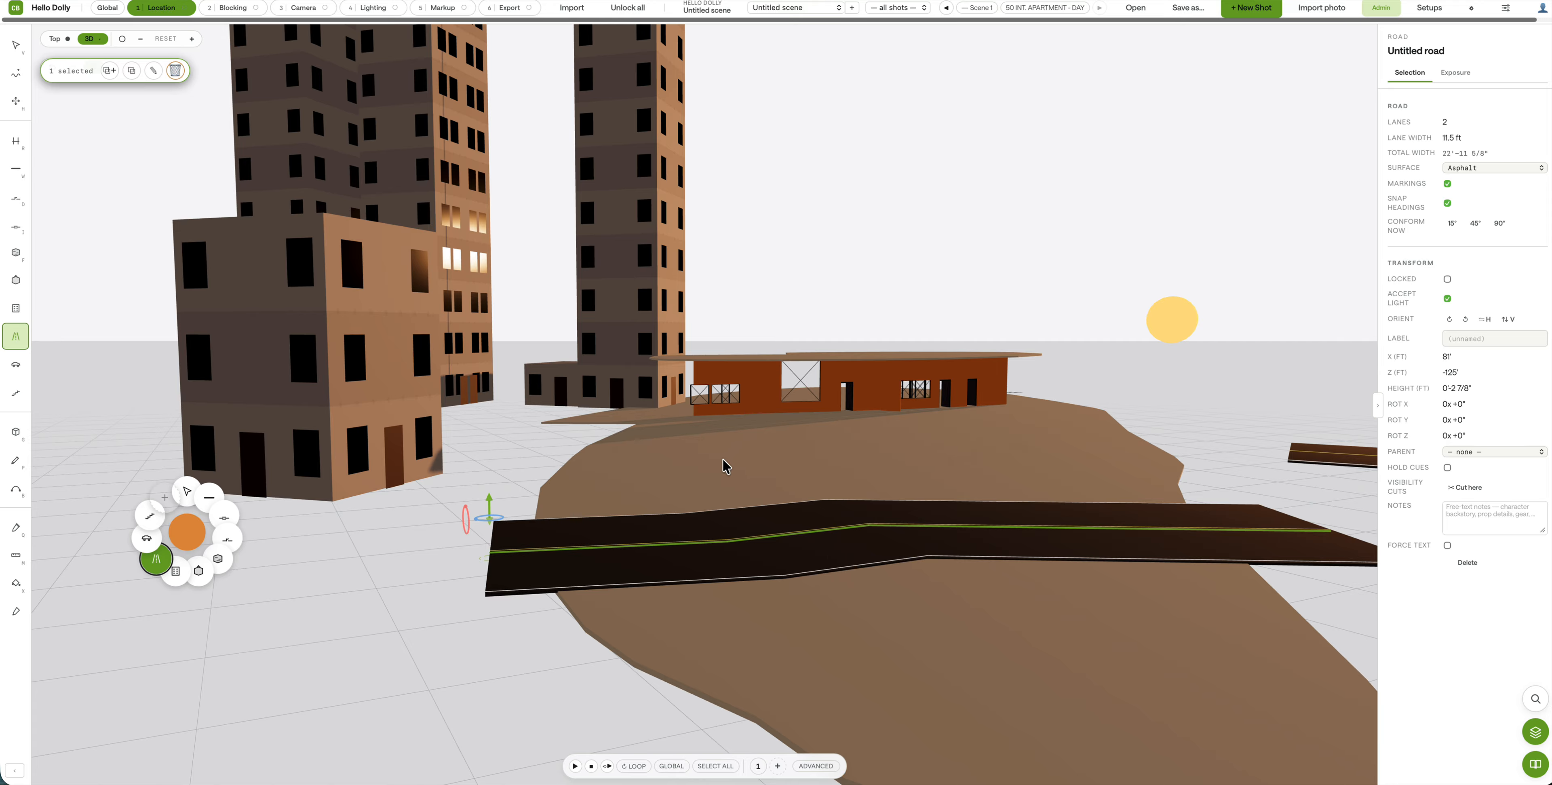
{"action": "left_click_drag", "start_coordinate": [554, 470], "coordinate": [527, 440]}
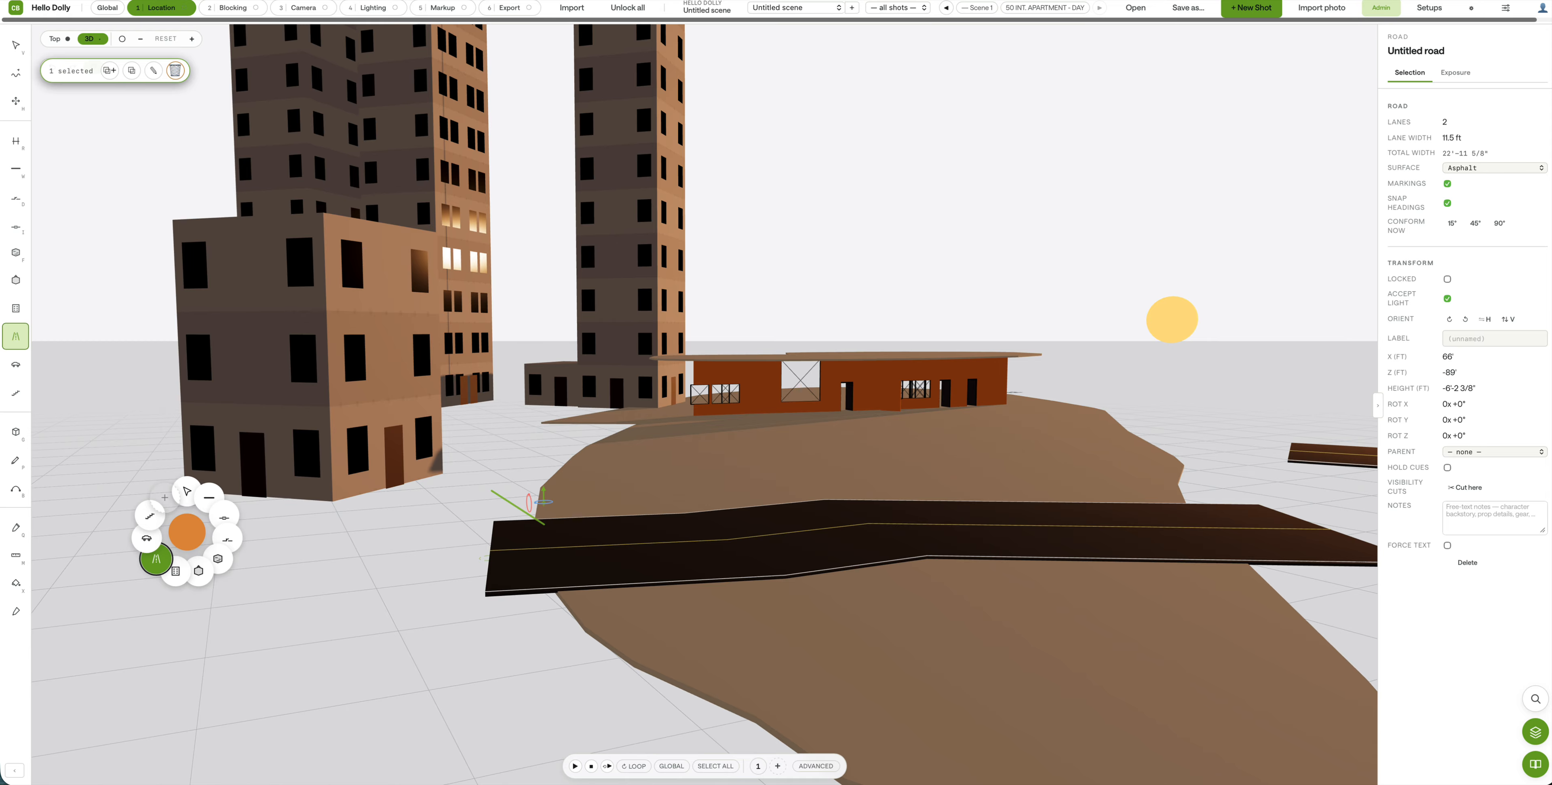
{"action": "left_click", "coordinate": [1027, 608]}
{"action": "left_click_drag", "start_coordinate": [1028, 608], "coordinate": [818, 670]}
Step: In Top view, draw several road pieces: a long curved road, a crossing road and a U-shaped piece
{"action": "left_click", "coordinate": [55, 40]}
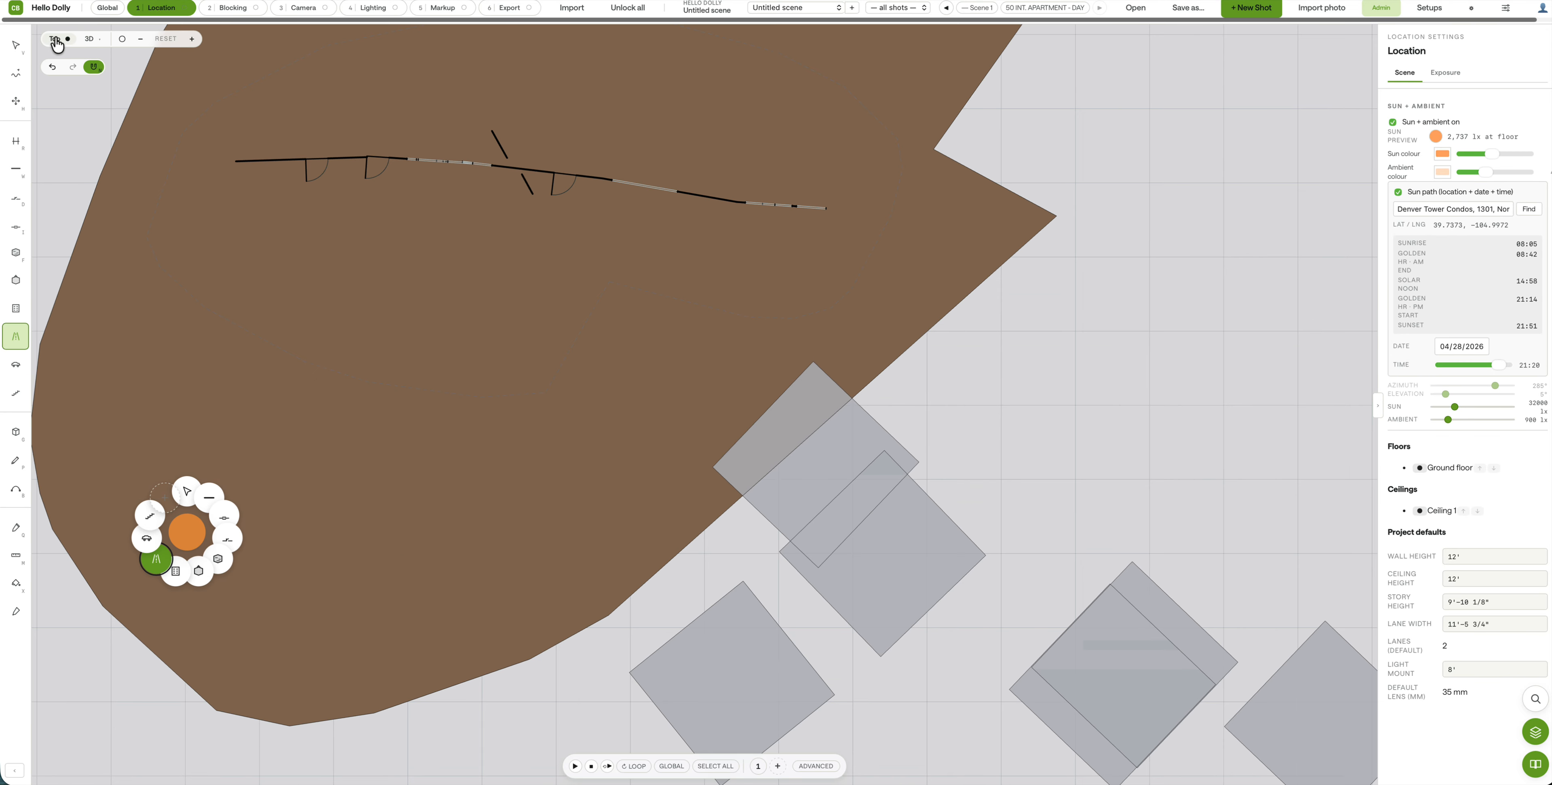
{"action": "scroll", "coordinate": [886, 413], "scroll_direction": "down", "scroll_amount": 5}
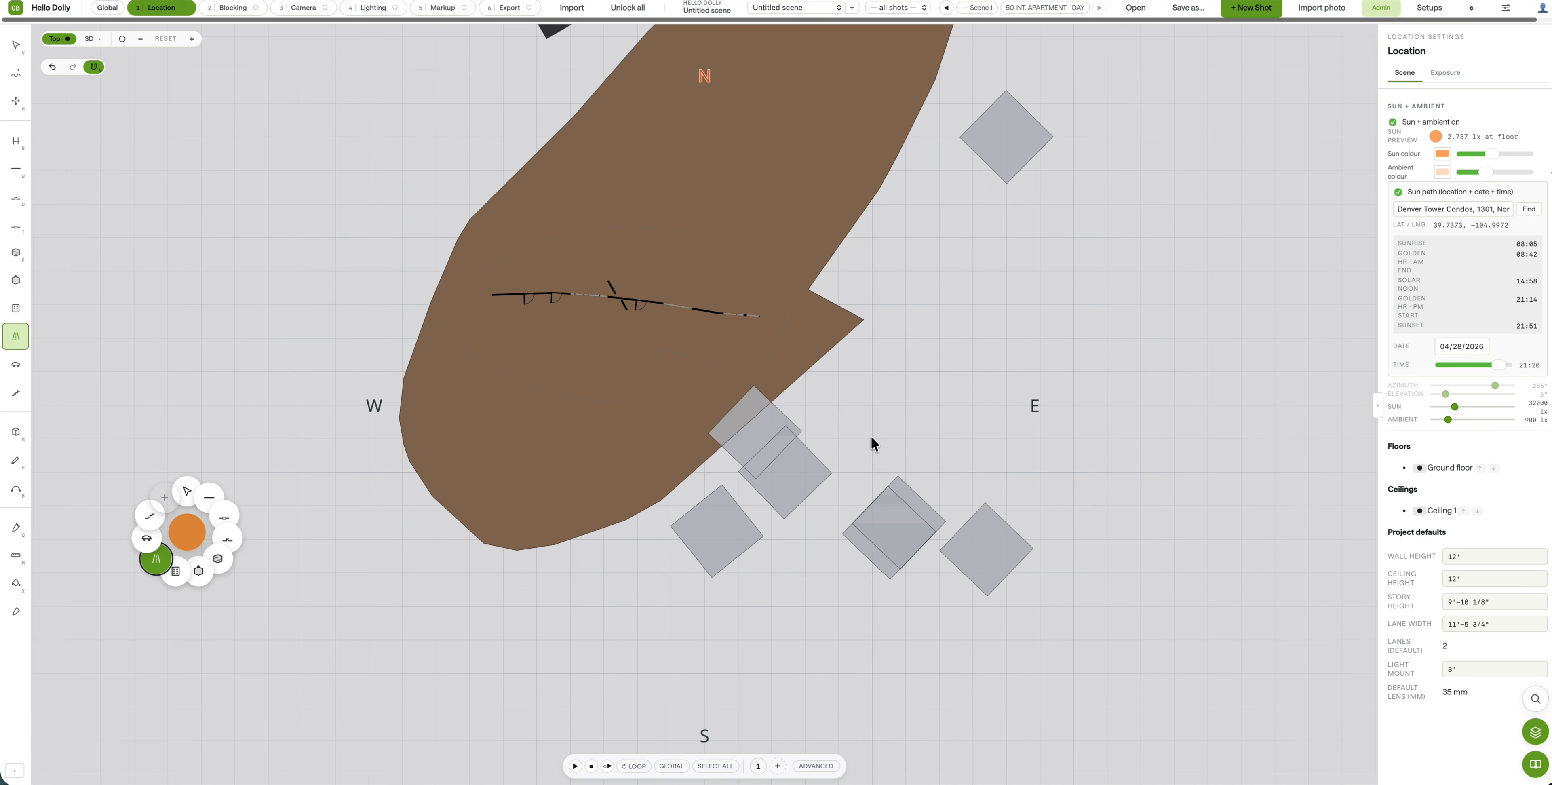
{"action": "scroll", "coordinate": [838, 306], "scroll_direction": "up", "scroll_amount": 5}
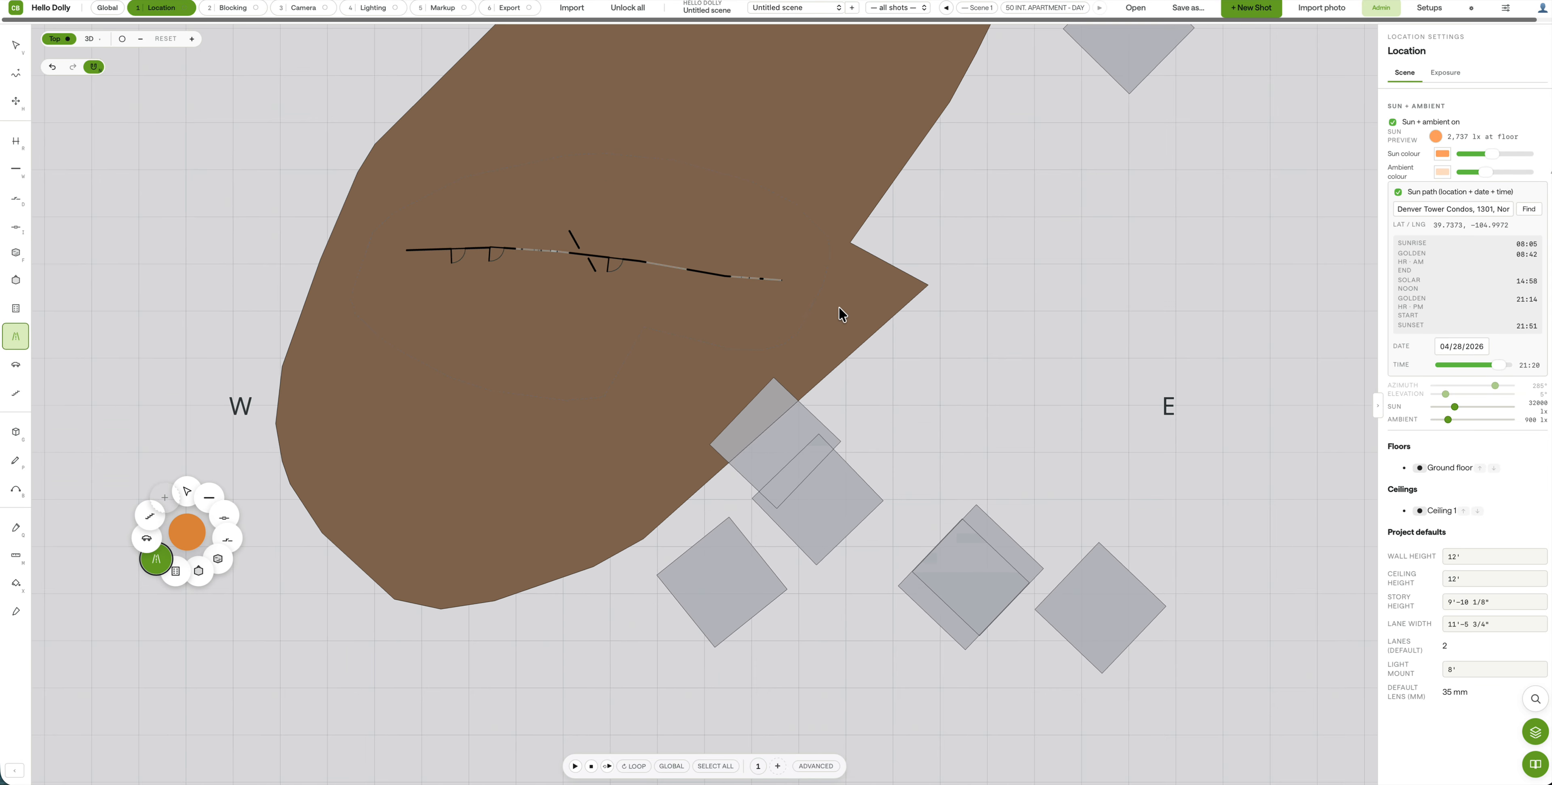
{"action": "left_click", "coordinate": [953, 216]}
{"action": "mouse_move", "coordinate": [806, 208]}
{"action": "left_mouse_down"}
{"action": "mouse_move", "coordinate": [475, 186]}
{"action": "mouse_move", "coordinate": [487, 183]}
{"action": "left_mouse_up"}
{"action": "left_click_drag", "start_coordinate": [873, 423], "coordinate": [942, 424]}
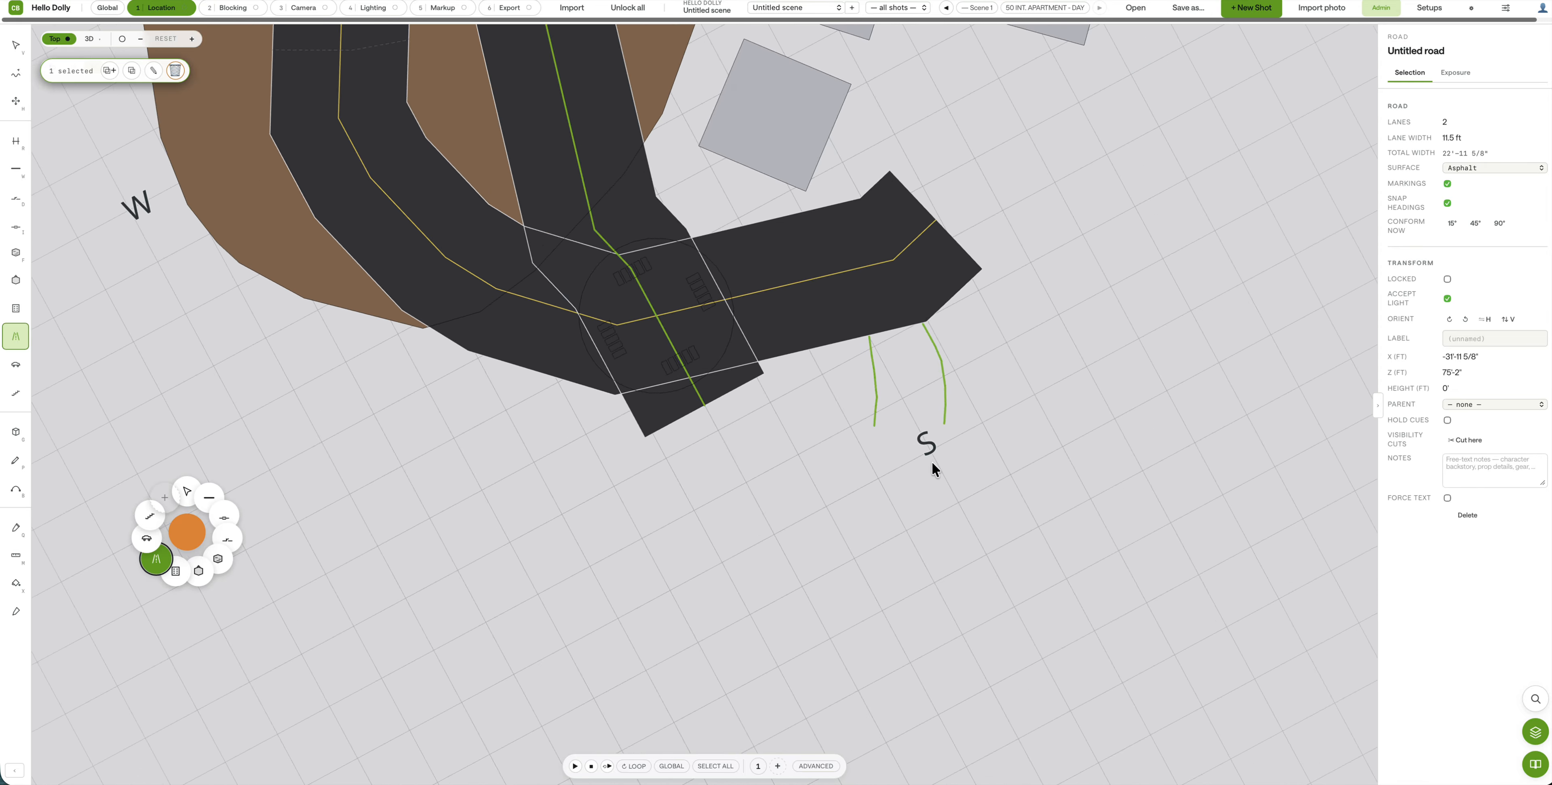
{"action": "right_click_drag", "start_coordinate": [932, 461], "coordinate": [641, 593]}
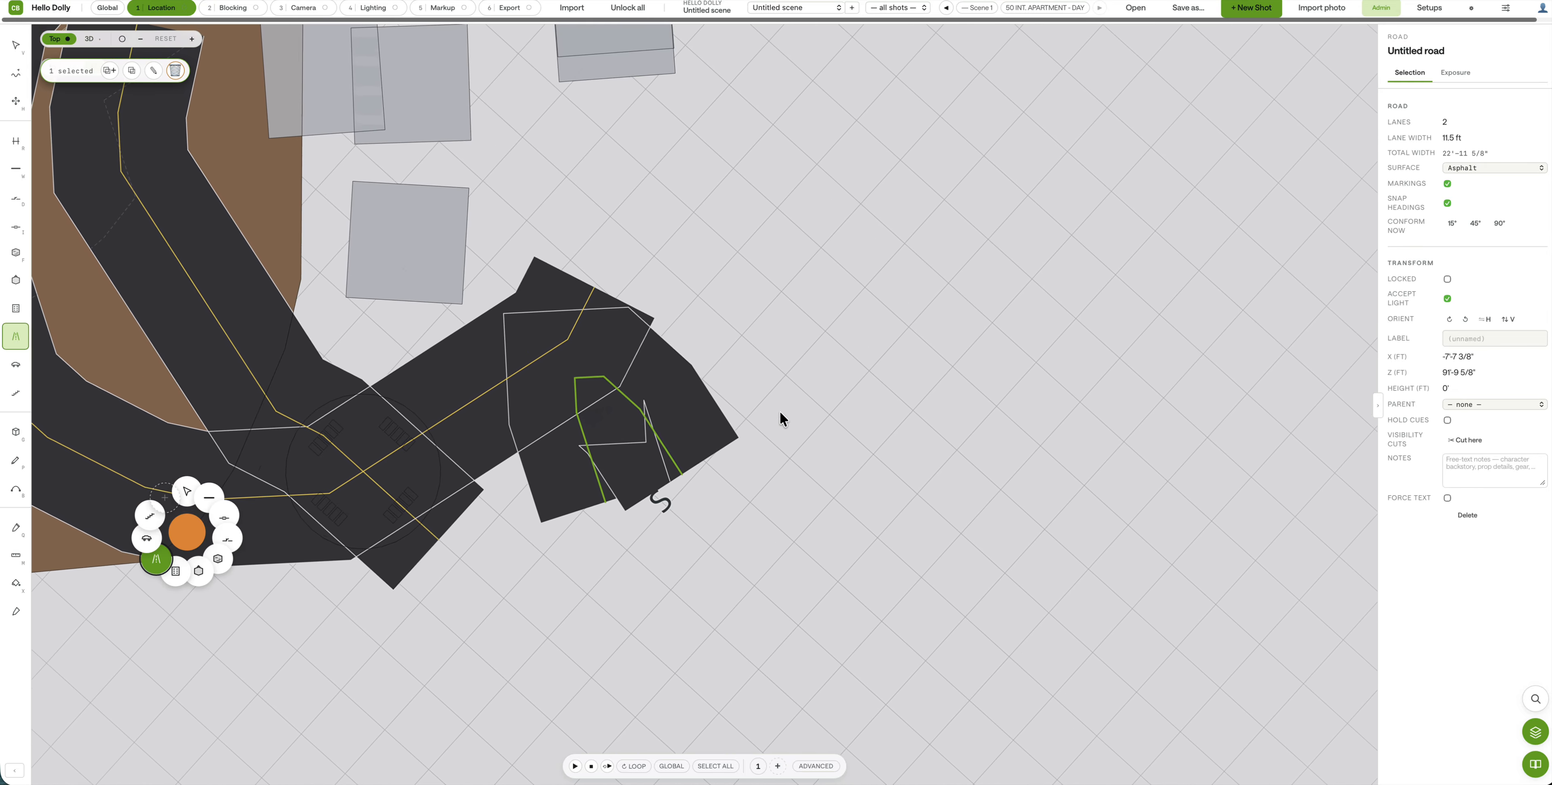
{"action": "left_click", "coordinate": [783, 325]}
{"action": "key", "text": "Escape"}
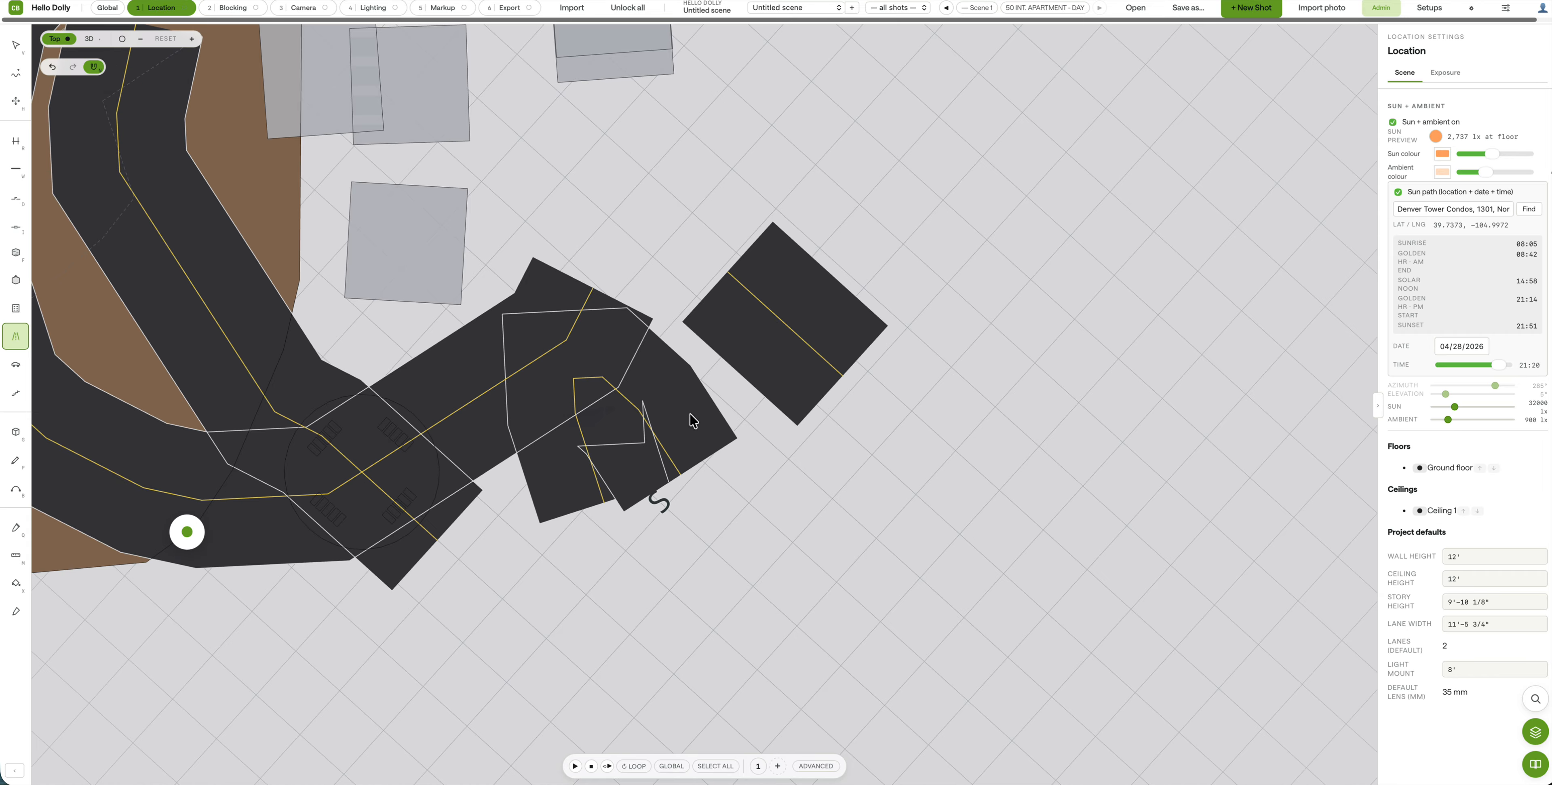
Step: Delete the stray square road piece and the overlapping road piece
{"action": "left_click", "coordinate": [15, 44]}
{"action": "left_click", "coordinate": [837, 299]}
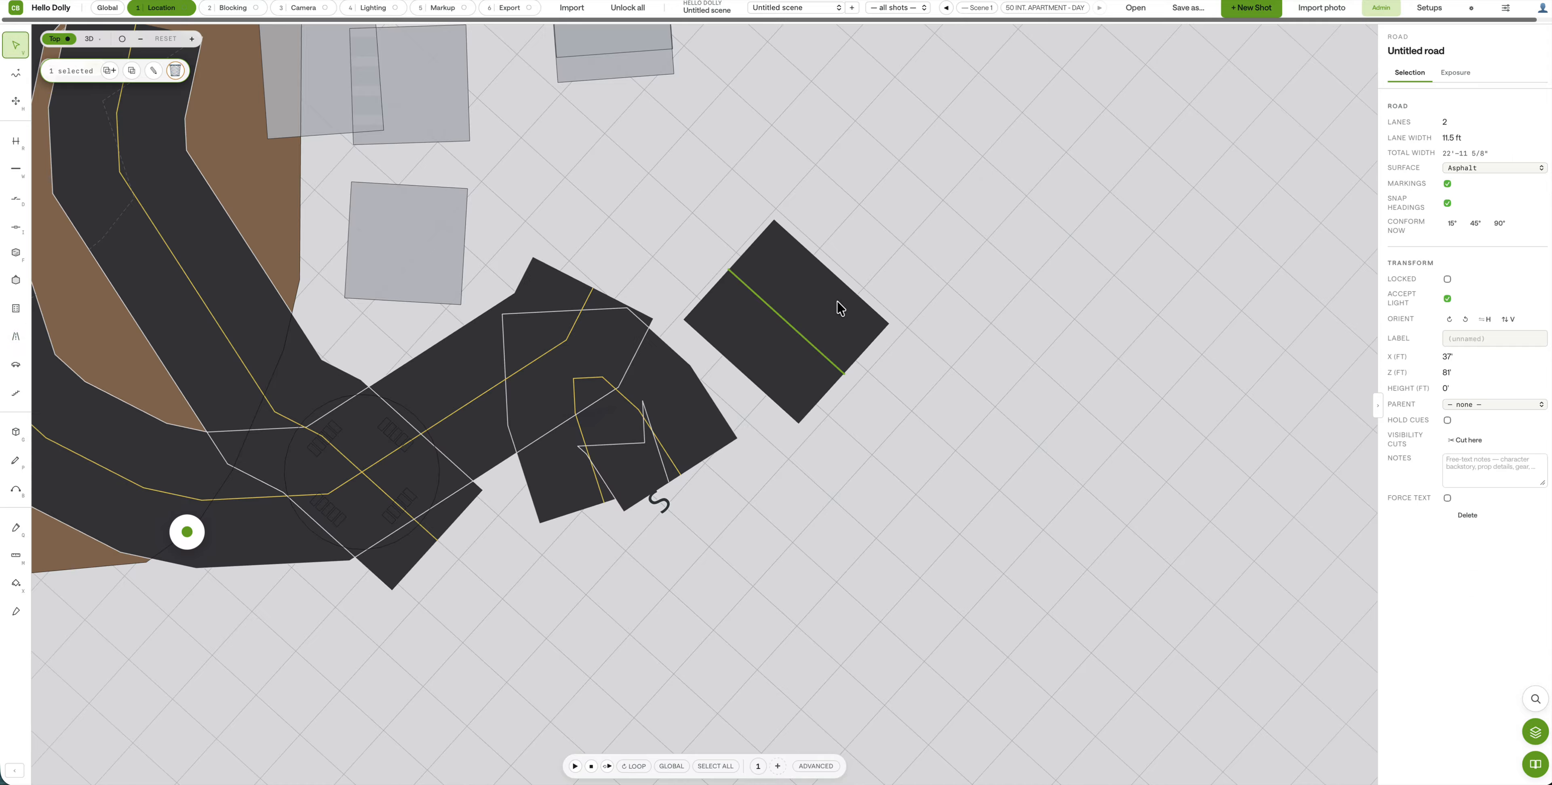
{"action": "key", "text": "Delete"}
{"action": "left_click", "coordinate": [690, 419]}
{"action": "key", "text": "Delete"}
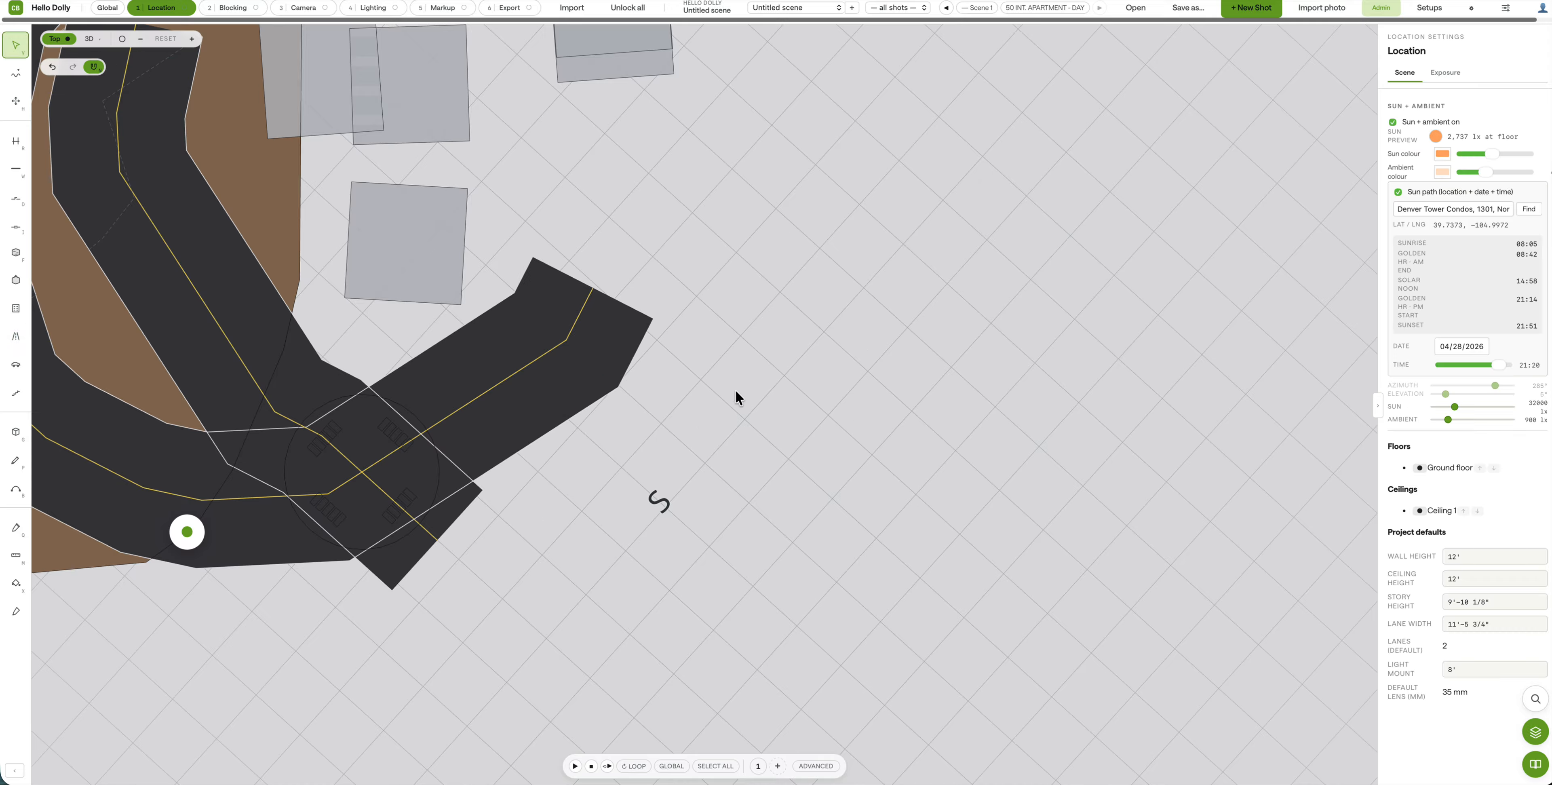
Step: Draw a new road bending down-right from the main road's end and rotate the plan
{"action": "left_click", "coordinate": [16, 336]}
{"action": "left_click_drag", "start_coordinate": [733, 377], "coordinate": [777, 439]}
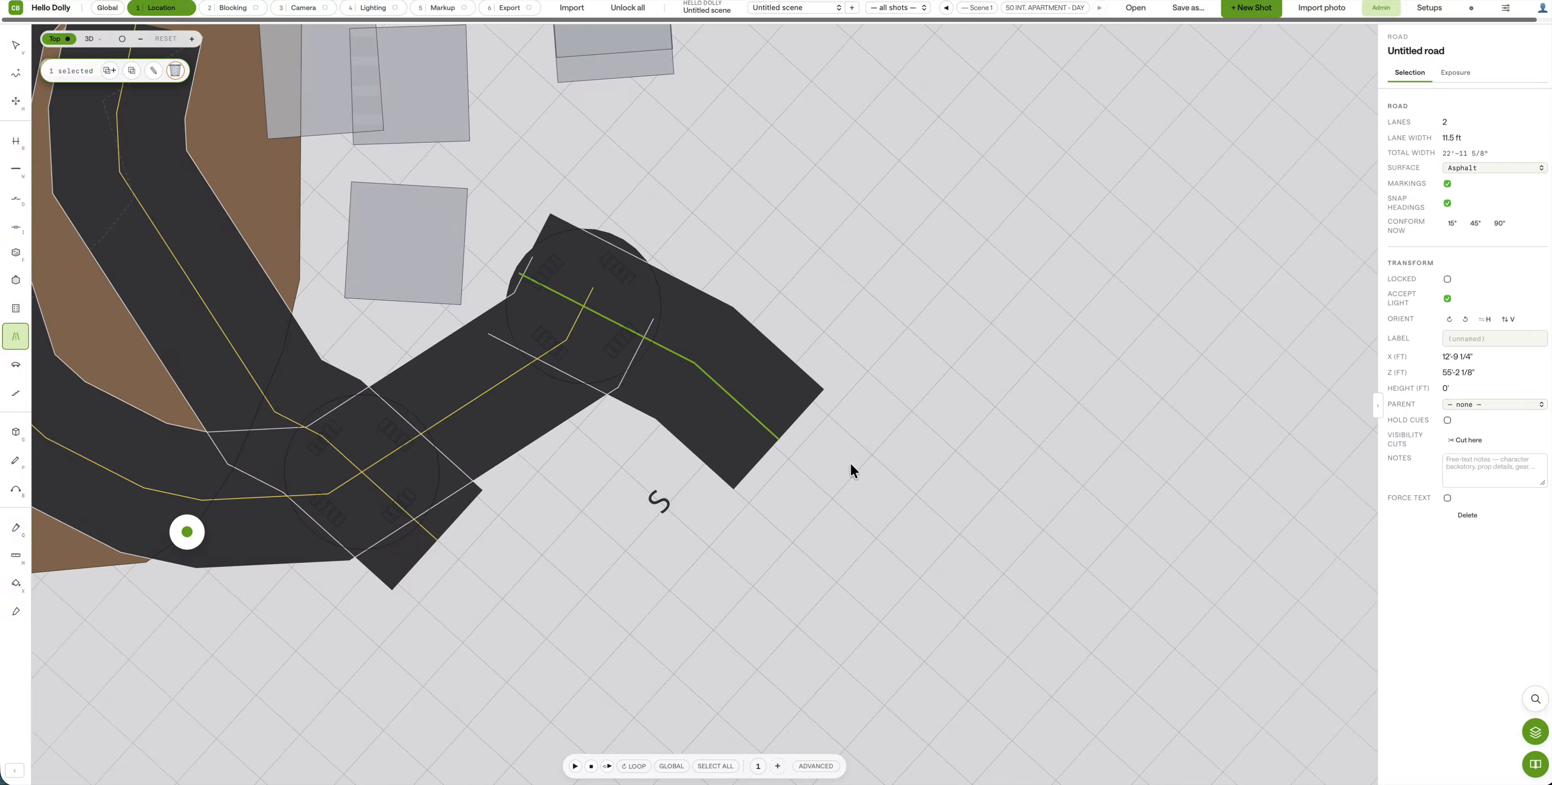
{"action": "right_click_drag", "start_coordinate": [706, 528], "coordinate": [484, 443]}
{"action": "left_click", "coordinate": [14, 51]}
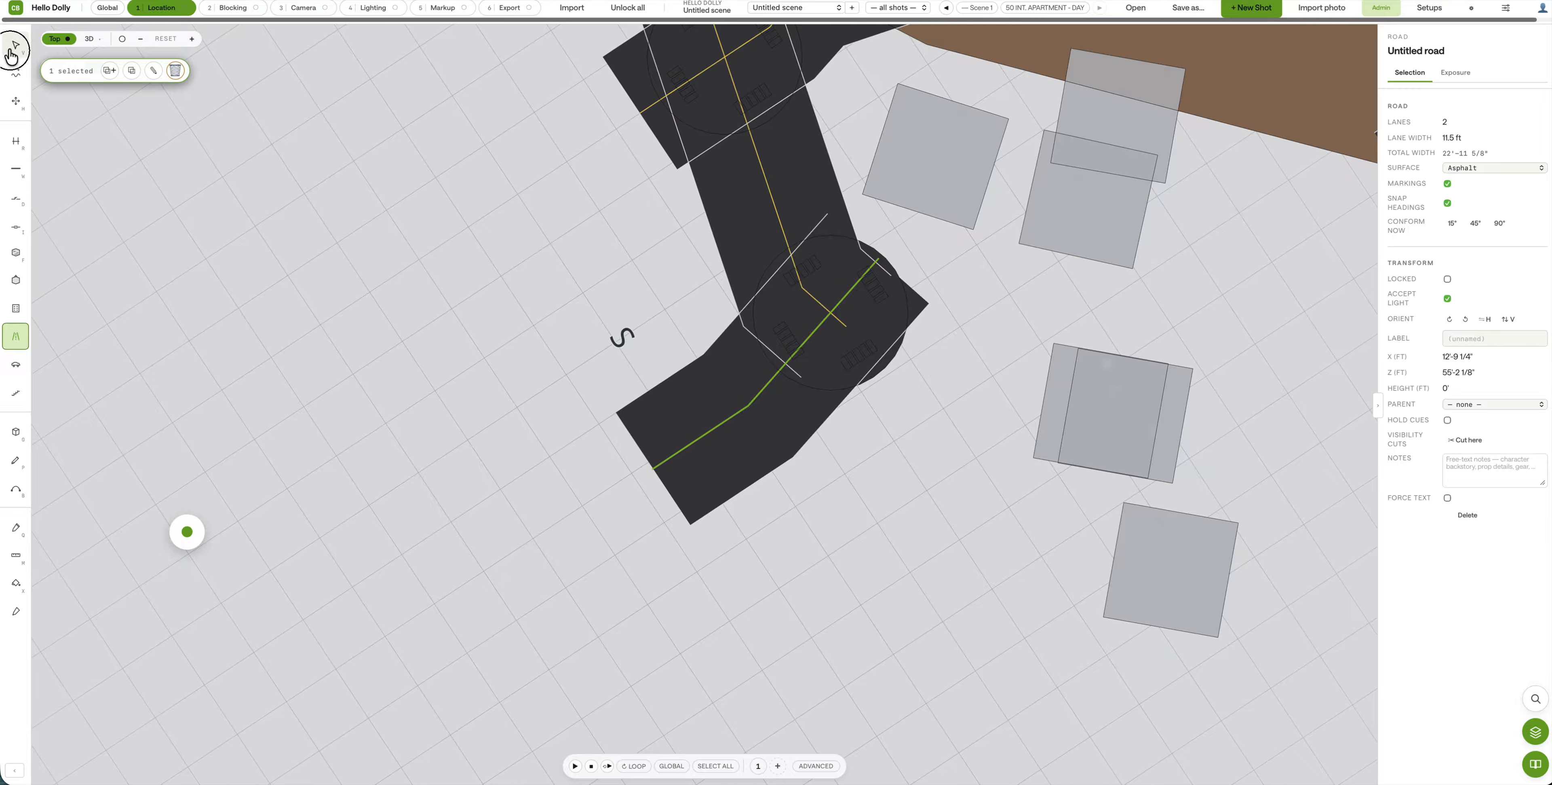
Step: Conform both curved upper roads to 90° turns and shift one down and left
{"action": "left_click", "coordinate": [675, 439]}
{"action": "left_click", "coordinate": [733, 224], "text": "shift"}
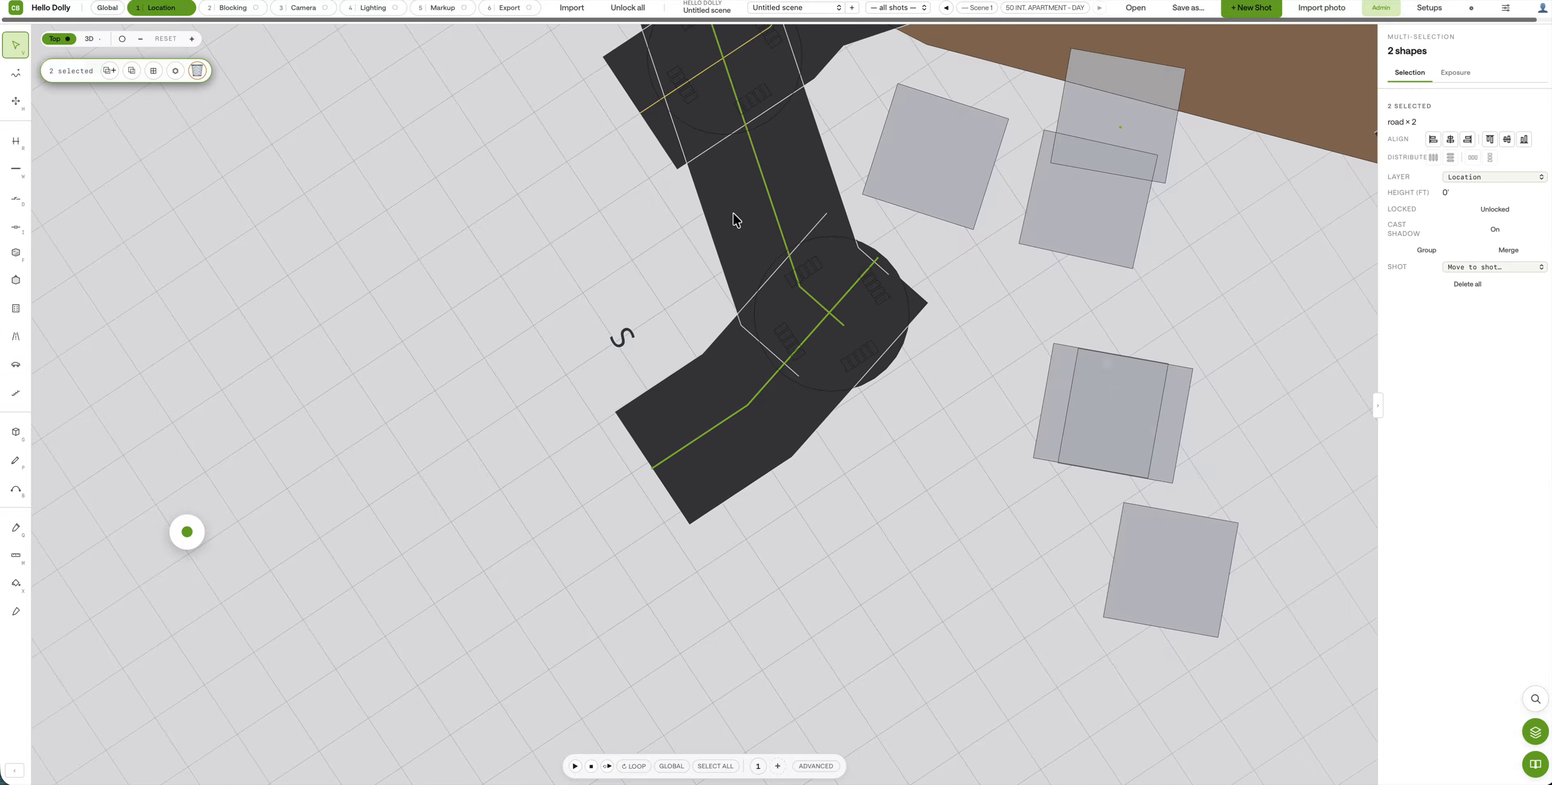
{"action": "left_click", "coordinate": [636, 85], "text": "shift"}
{"action": "left_click", "coordinate": [838, 483]}
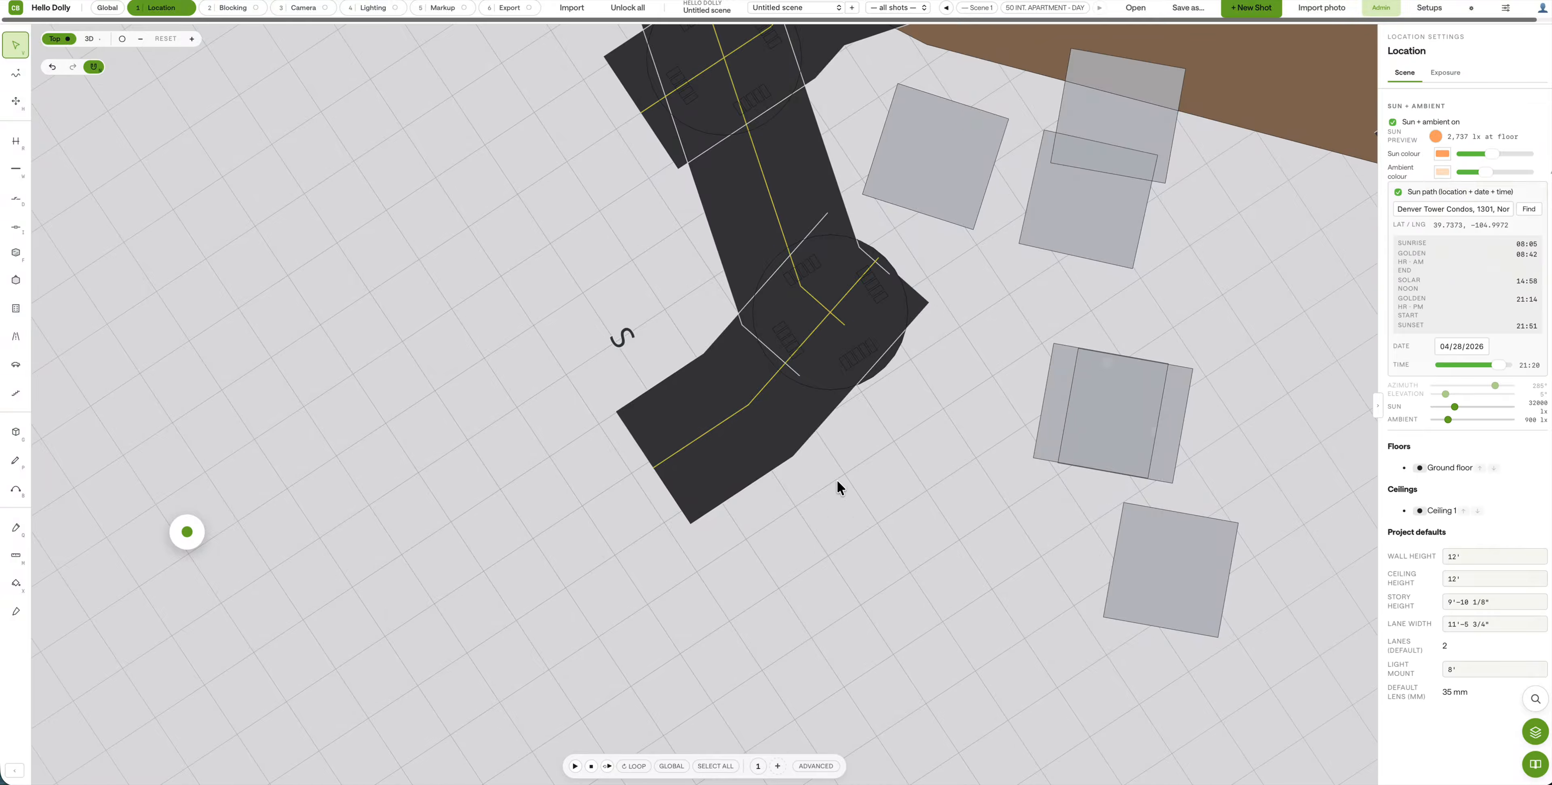
{"action": "left_click", "coordinate": [790, 409]}
{"action": "scroll", "coordinate": [915, 484], "scroll_direction": "down", "scroll_amount": 5}
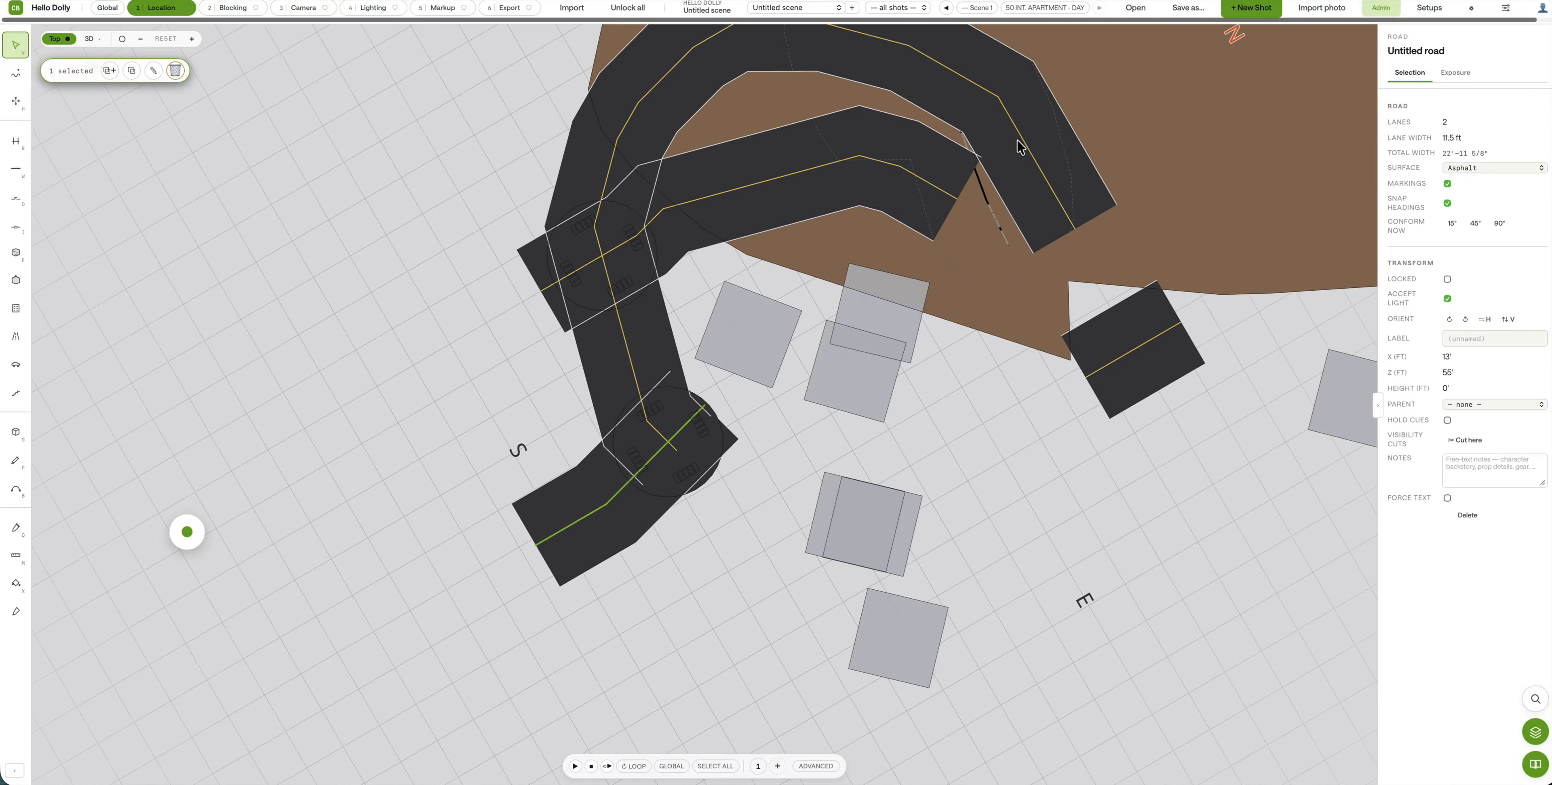
{"action": "left_click", "coordinate": [681, 99]}
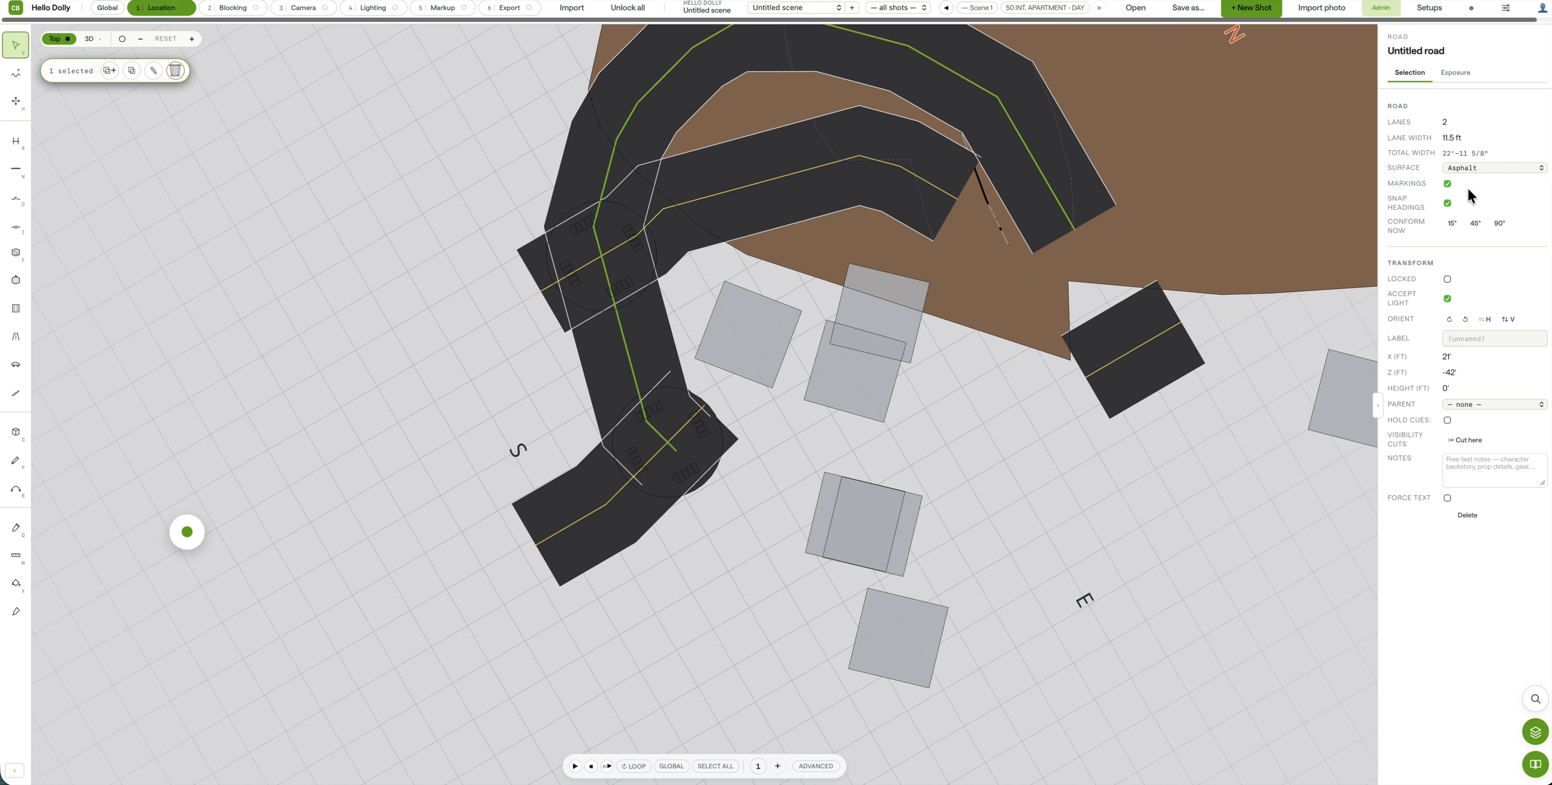
{"action": "left_click", "coordinate": [1501, 223]}
{"action": "left_click", "coordinate": [665, 214]}
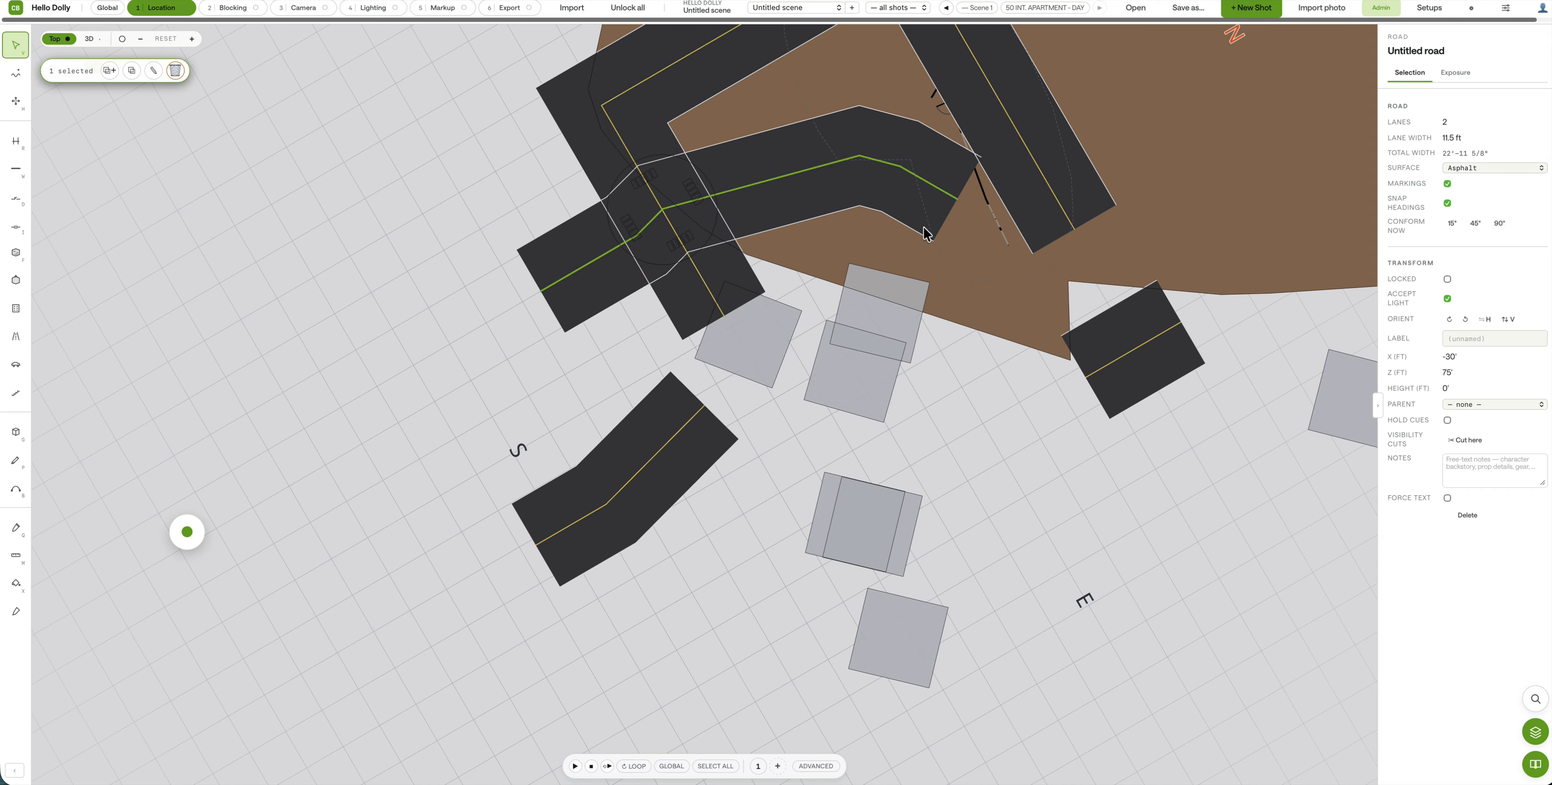
{"action": "left_click", "coordinate": [1500, 223]}
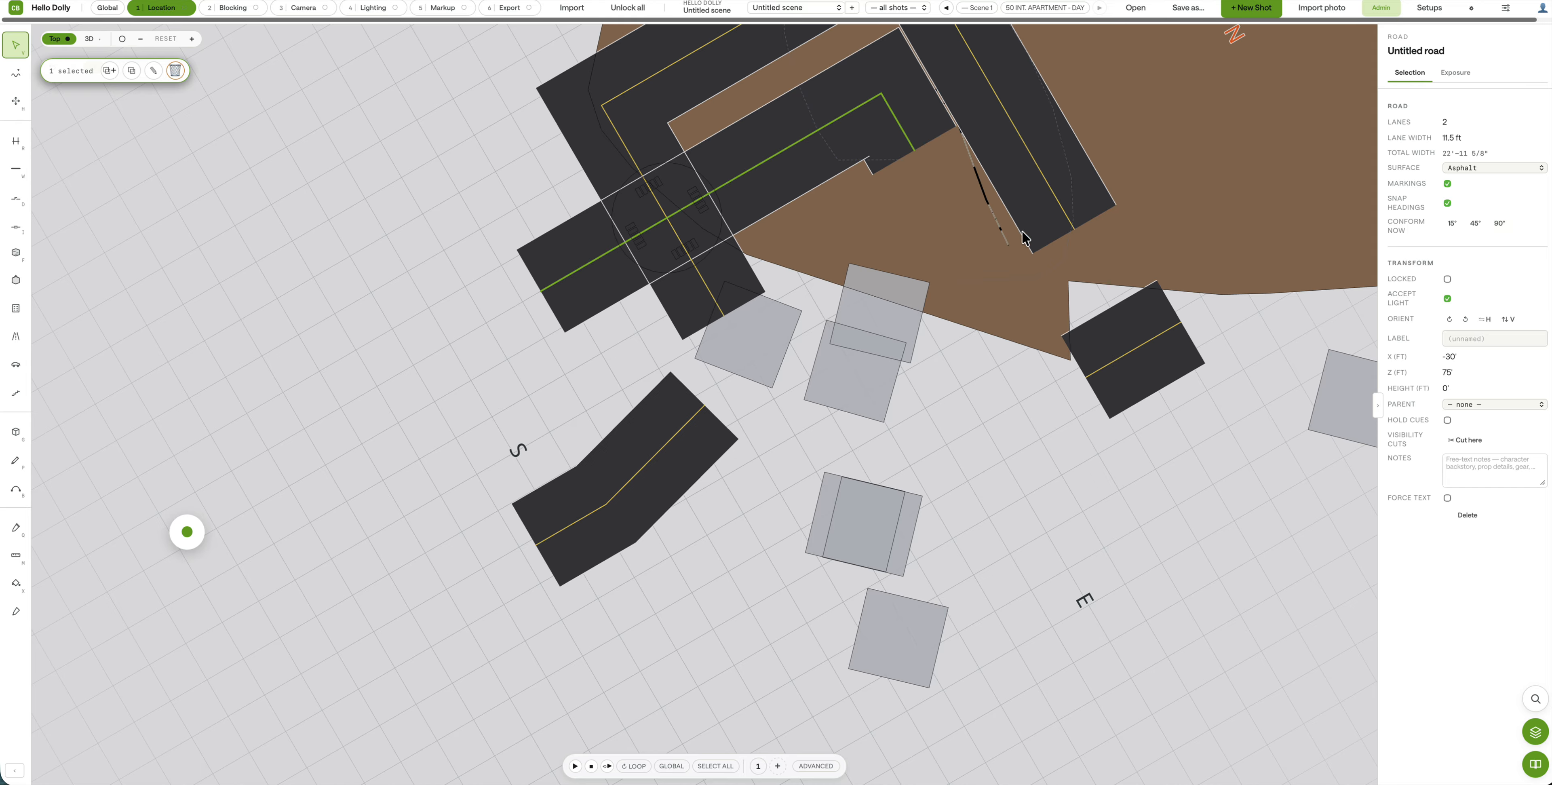
{"action": "left_click_drag", "start_coordinate": [755, 161], "coordinate": [676, 210]}
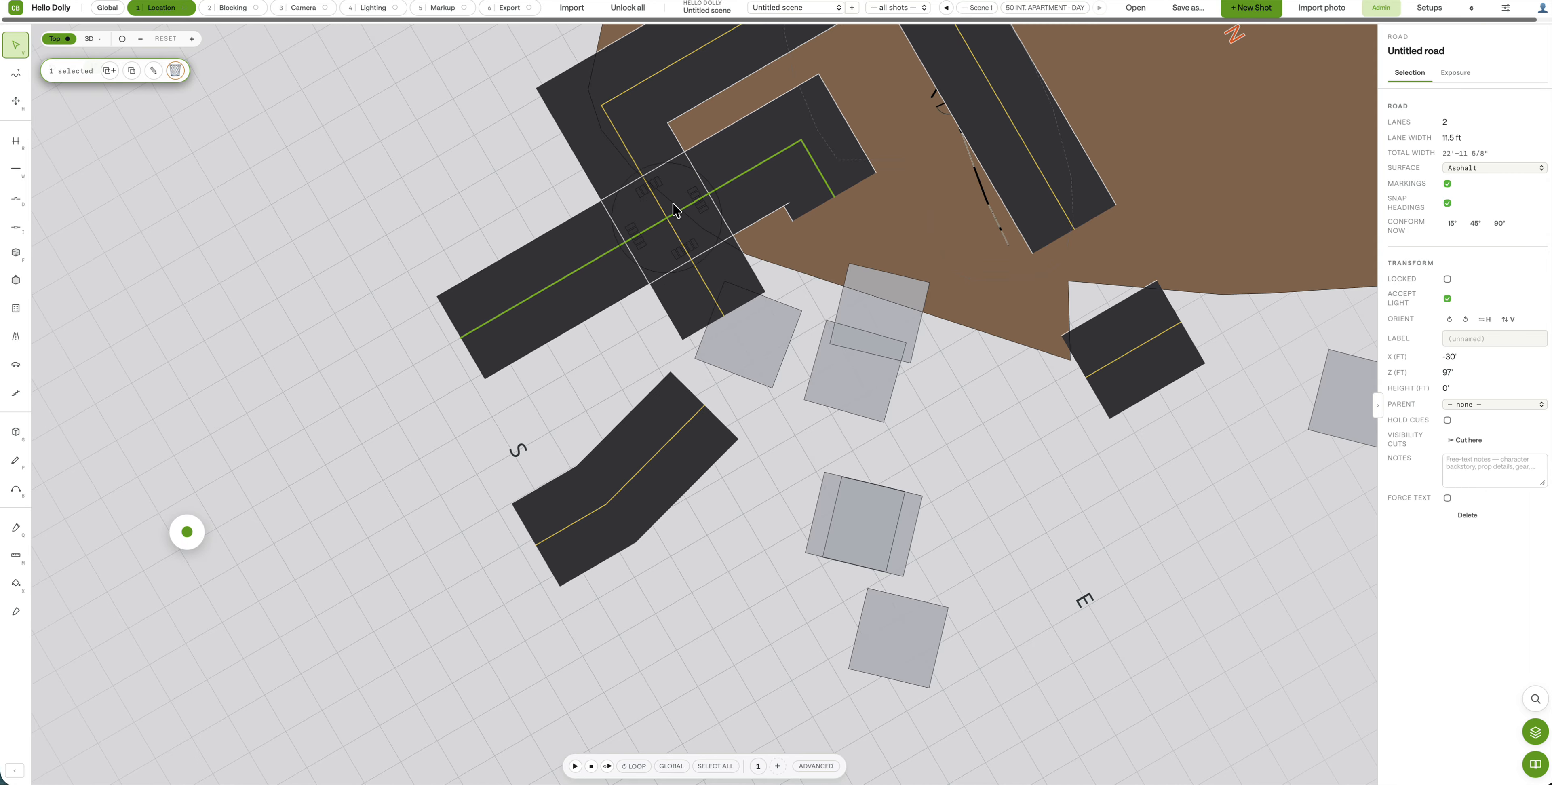
Step: Square the lower road to 90° and move it across the upper road at X -5', Z -74'
{"action": "left_click_drag", "start_coordinate": [679, 444], "coordinate": [760, 348]}
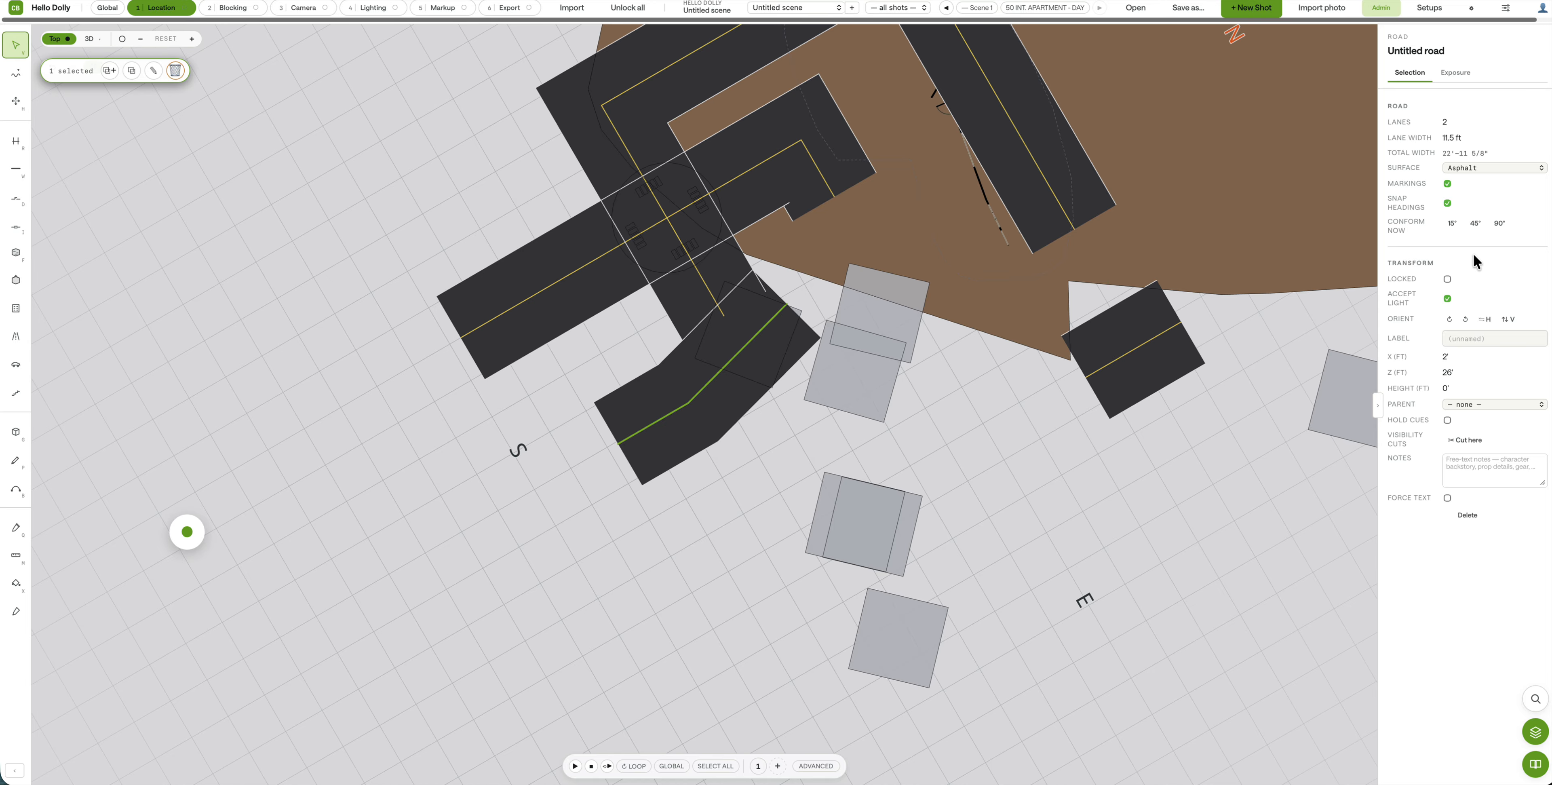
{"action": "left_click", "coordinate": [1499, 224]}
{"action": "left_click_drag", "start_coordinate": [663, 374], "coordinate": [1012, 134]}
{"action": "left_click", "coordinate": [994, 452]}
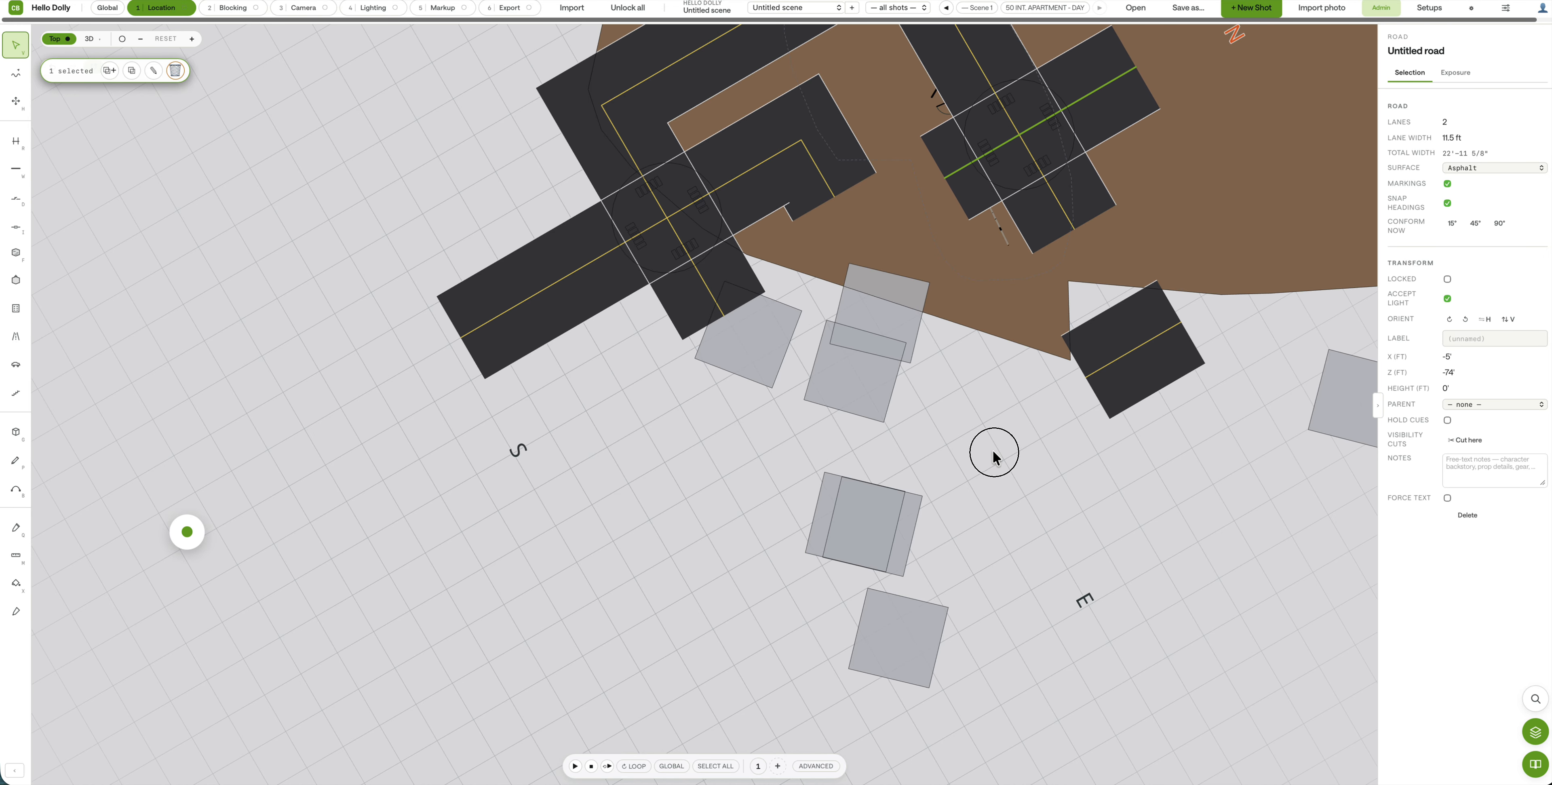
{"action": "left_click_drag", "start_coordinate": [923, 425], "coordinate": [847, 563]}
{"action": "scroll", "coordinate": [845, 558], "scroll_direction": "down", "scroll_amount": 2}
{"action": "scroll", "coordinate": [846, 564], "scroll_direction": "up", "scroll_amount": 1}
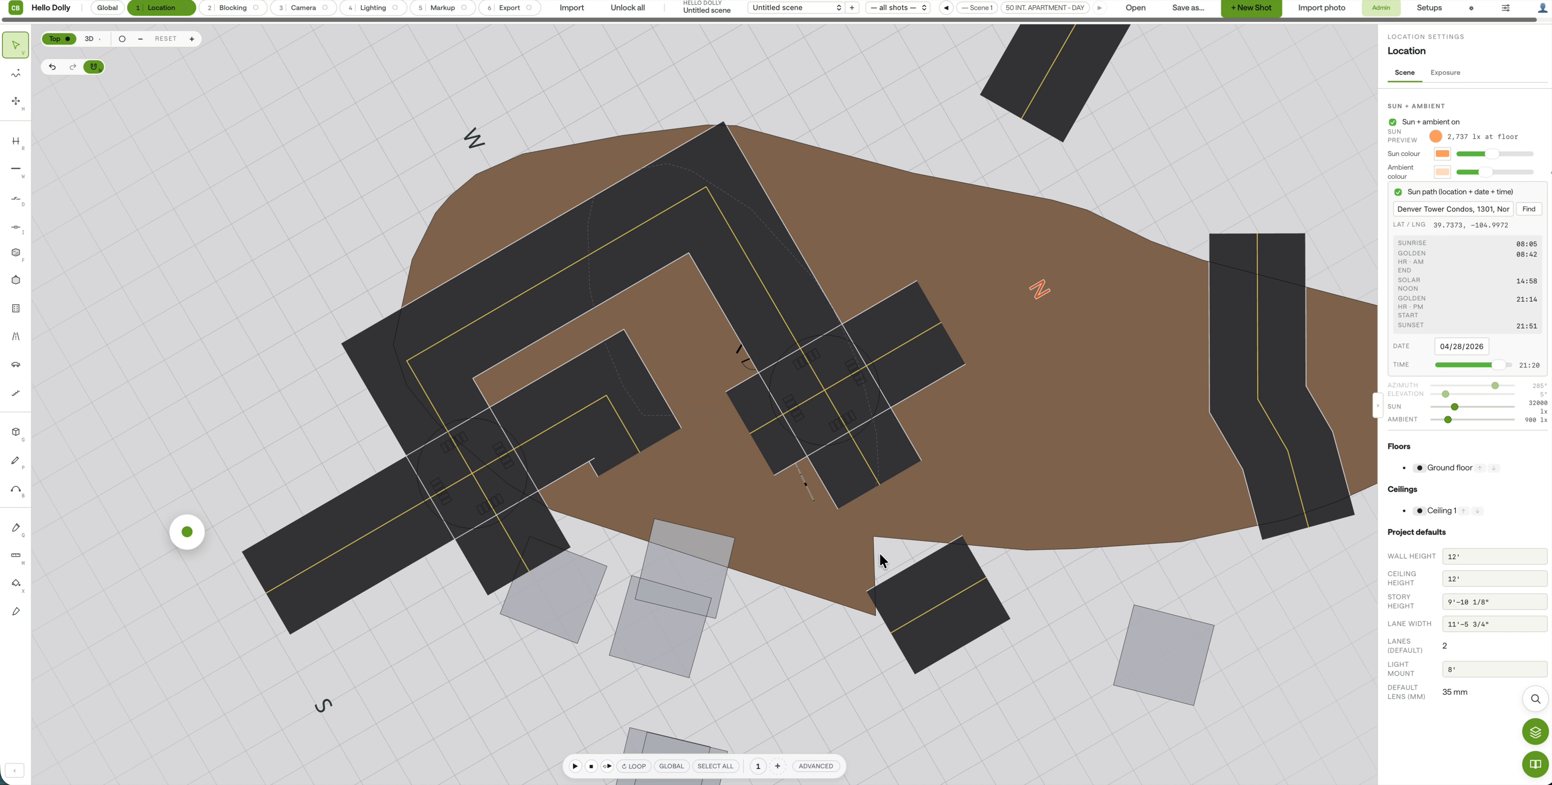
Step: Move the U-shaped road left and rotate it so the straight road crosses it at X -18', Z 76'
{"action": "left_click_drag", "start_coordinate": [835, 421], "coordinate": [487, 396]}
{"action": "left_click_drag", "start_coordinate": [409, 451], "coordinate": [500, 536]}
{"action": "left_click", "coordinate": [17, 101]}
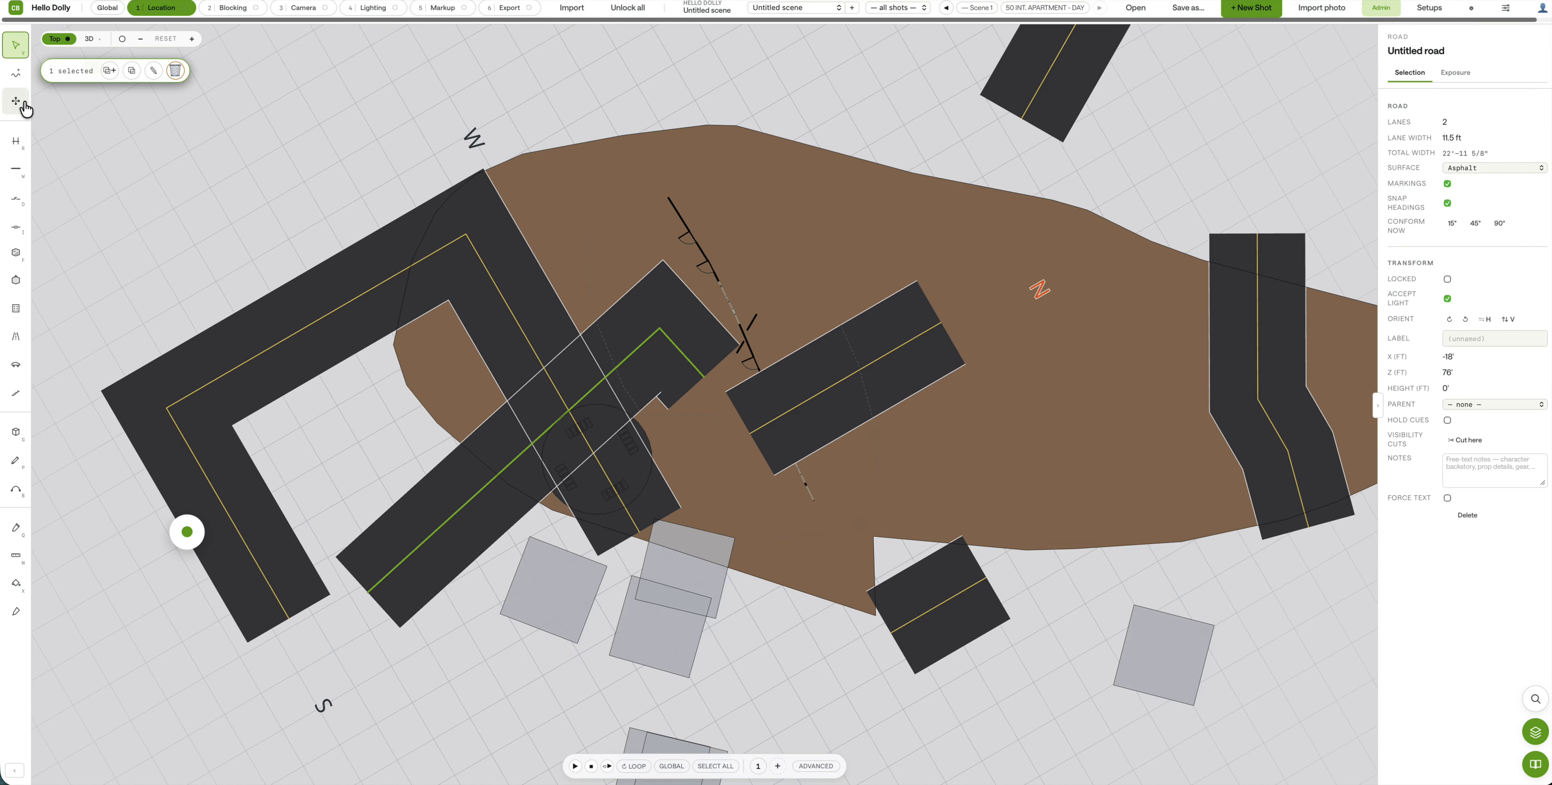
{"action": "left_click_drag", "start_coordinate": [402, 442], "coordinate": [446, 338]}
{"action": "scroll", "coordinate": [341, 363], "scroll_direction": "down", "scroll_amount": 3}
{"action": "scroll", "coordinate": [341, 363], "scroll_direction": "down", "scroll_amount": 5}
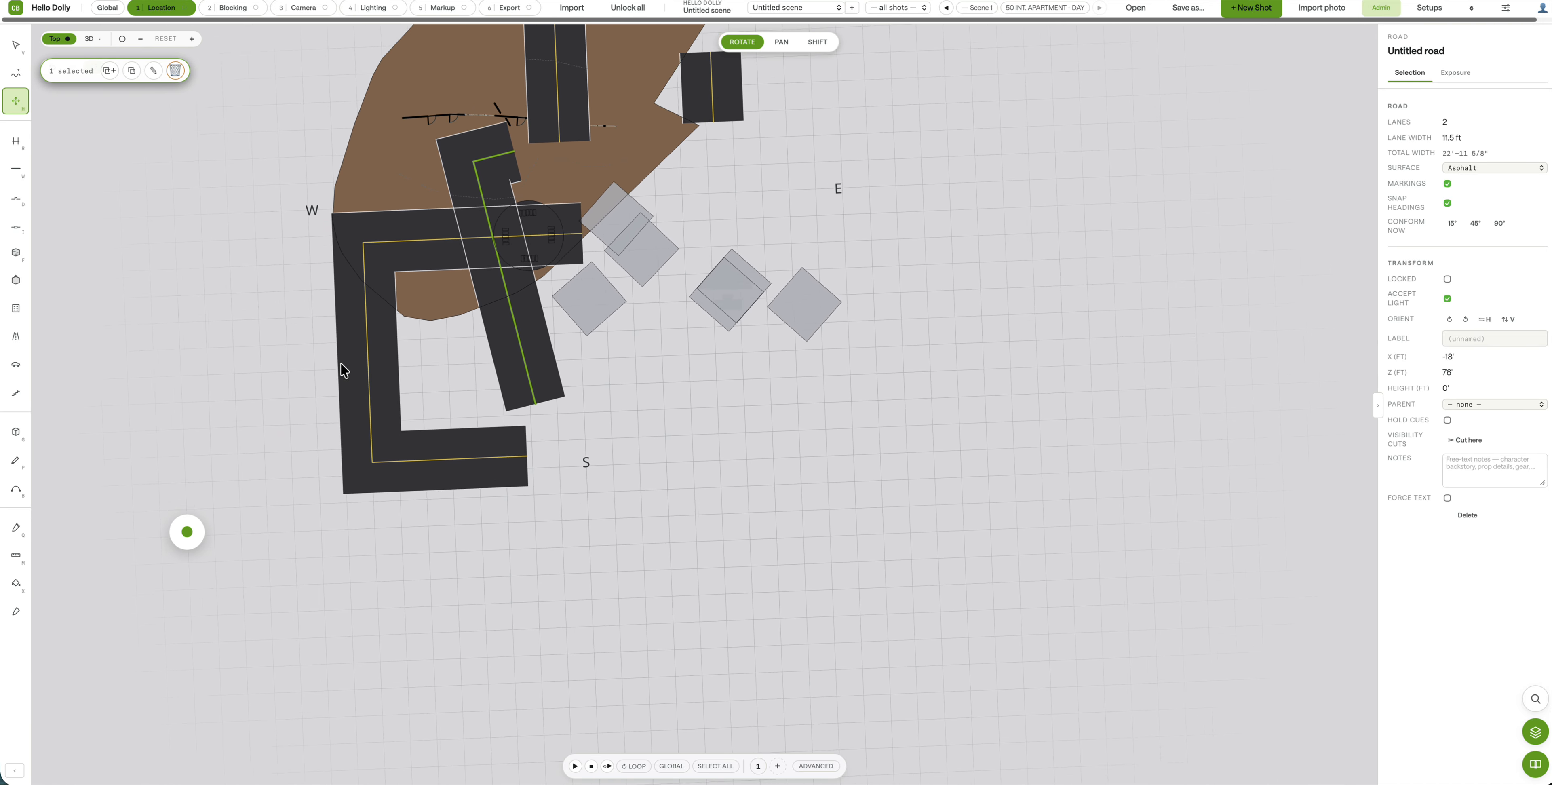
{"action": "right_click_drag", "start_coordinate": [377, 346], "coordinate": [447, 455]}
{"action": "right_click_drag", "start_coordinate": [645, 325], "coordinate": [630, 378]}
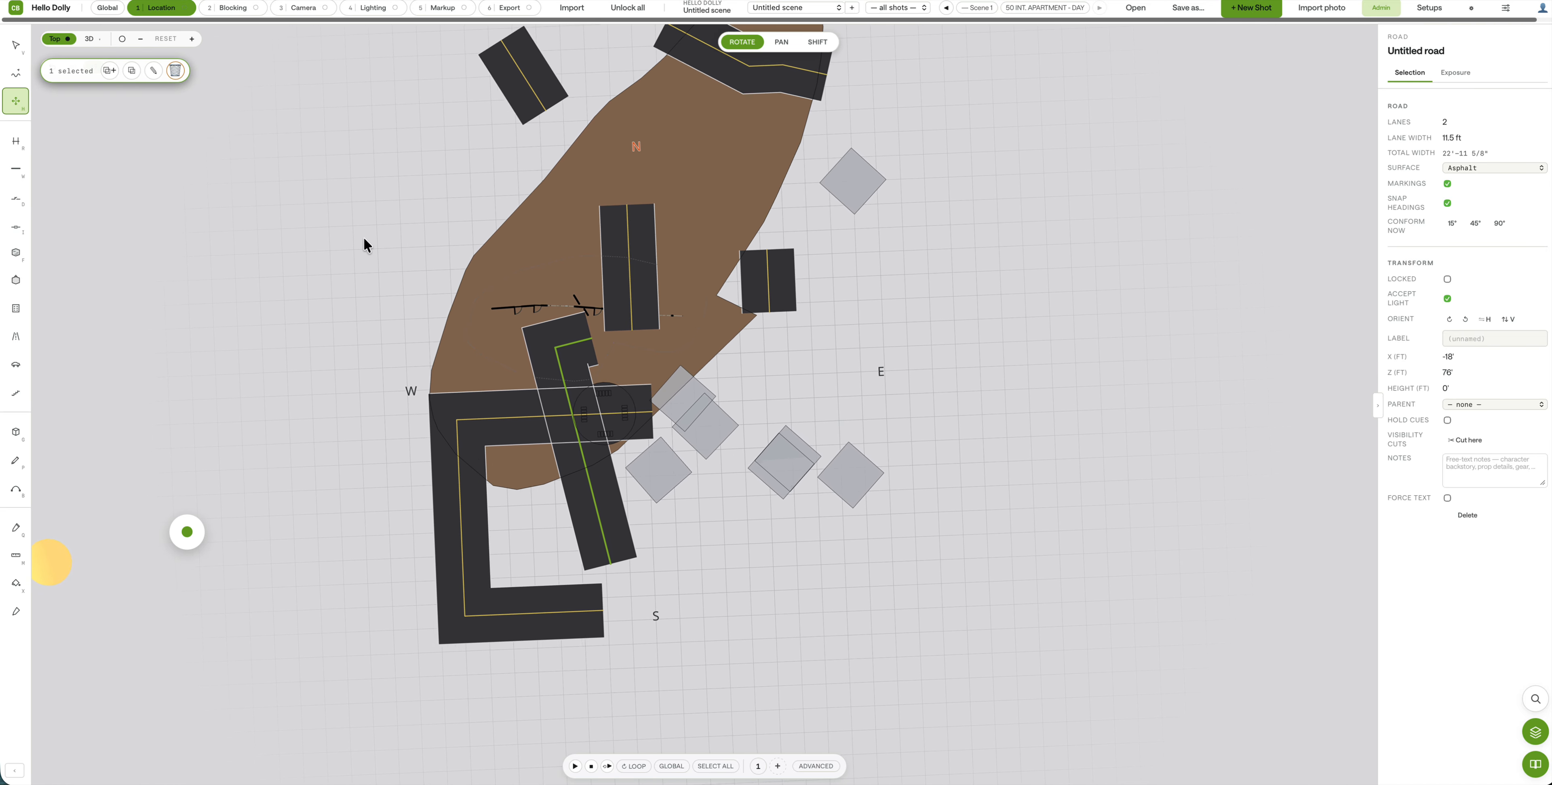
Step: In the 3D view, select the roads and sink the upper road below ground level
{"action": "left_click", "coordinate": [88, 38]}
{"action": "scroll", "coordinate": [476, 588], "scroll_direction": "down", "scroll_amount": 4}
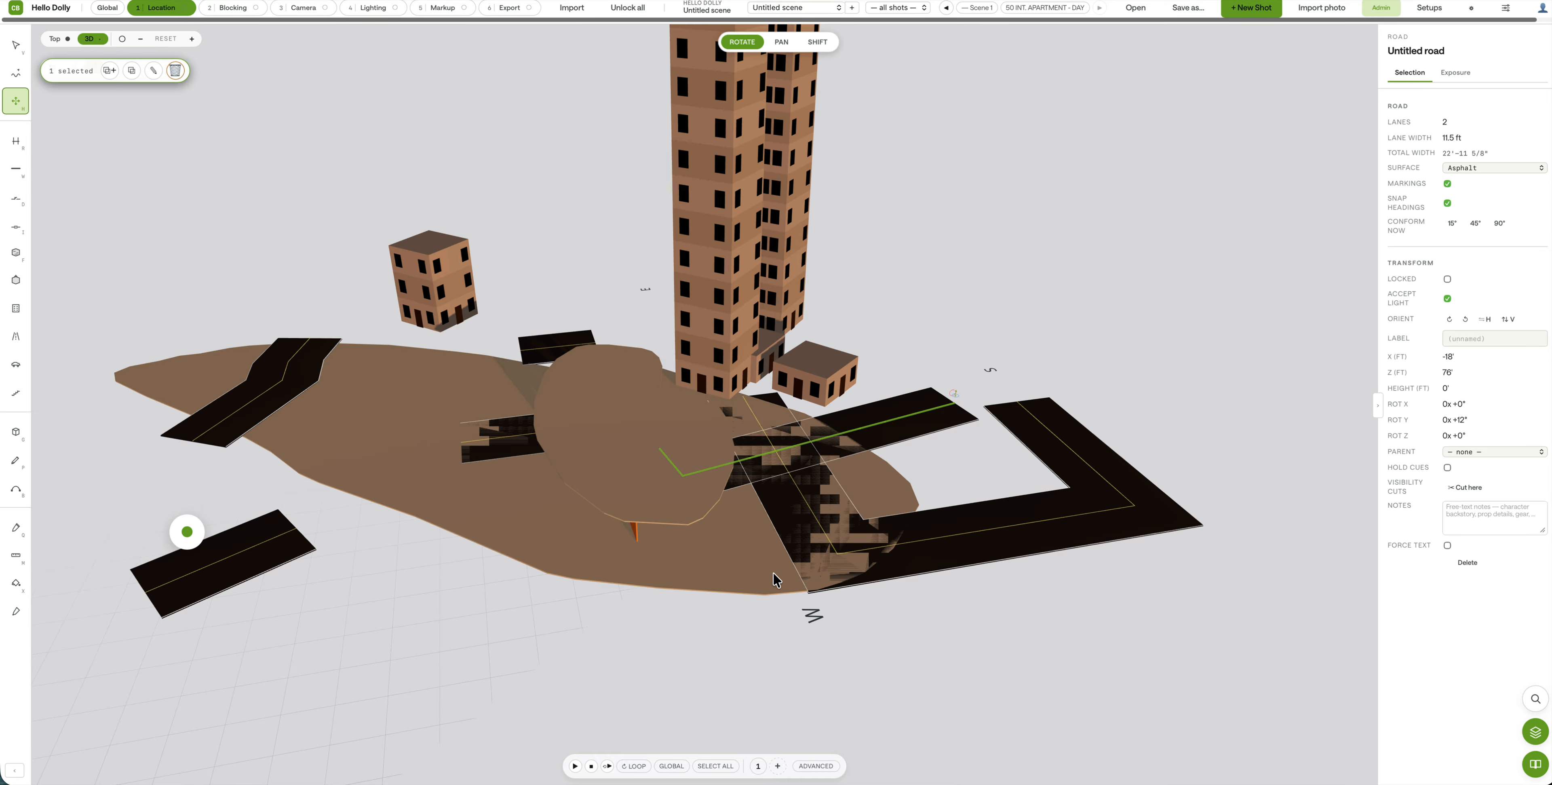
{"action": "right_click_drag", "start_coordinate": [947, 546], "coordinate": [977, 357]}
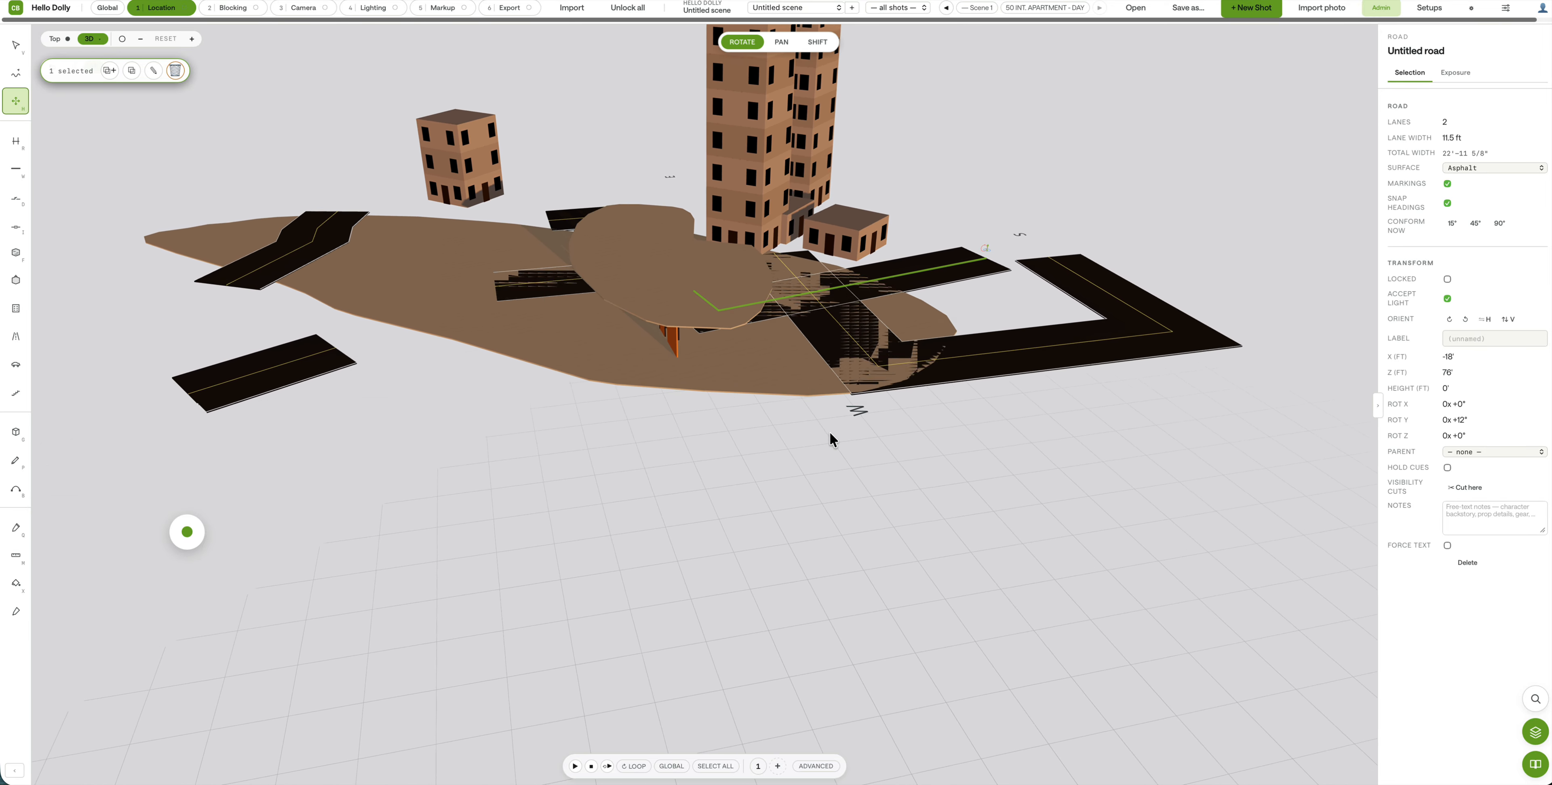
{"action": "scroll", "coordinate": [817, 449], "scroll_direction": "up", "scroll_amount": 6}
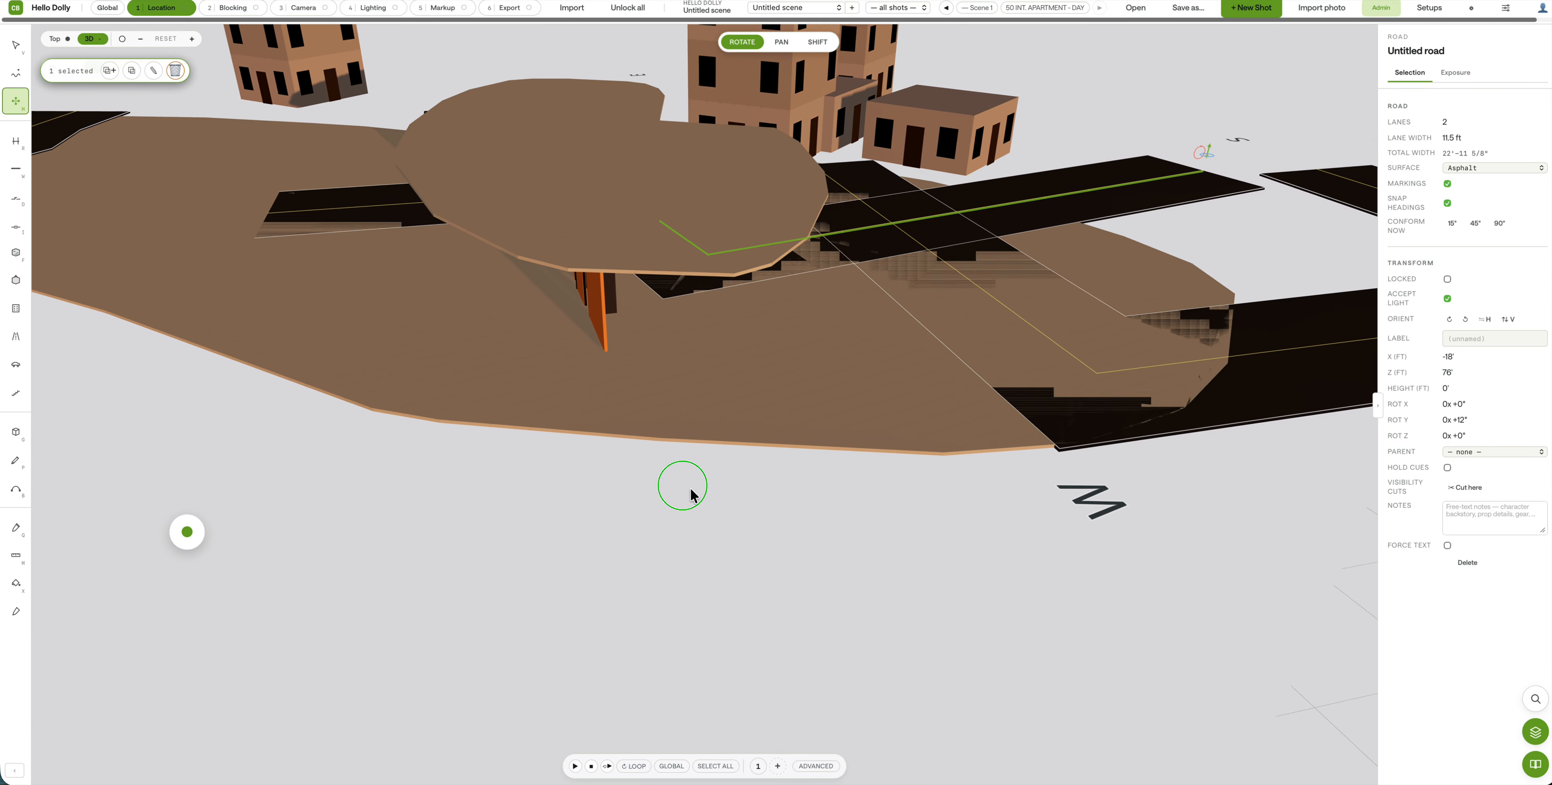
{"action": "right_click_drag", "start_coordinate": [690, 488], "coordinate": [626, 482]}
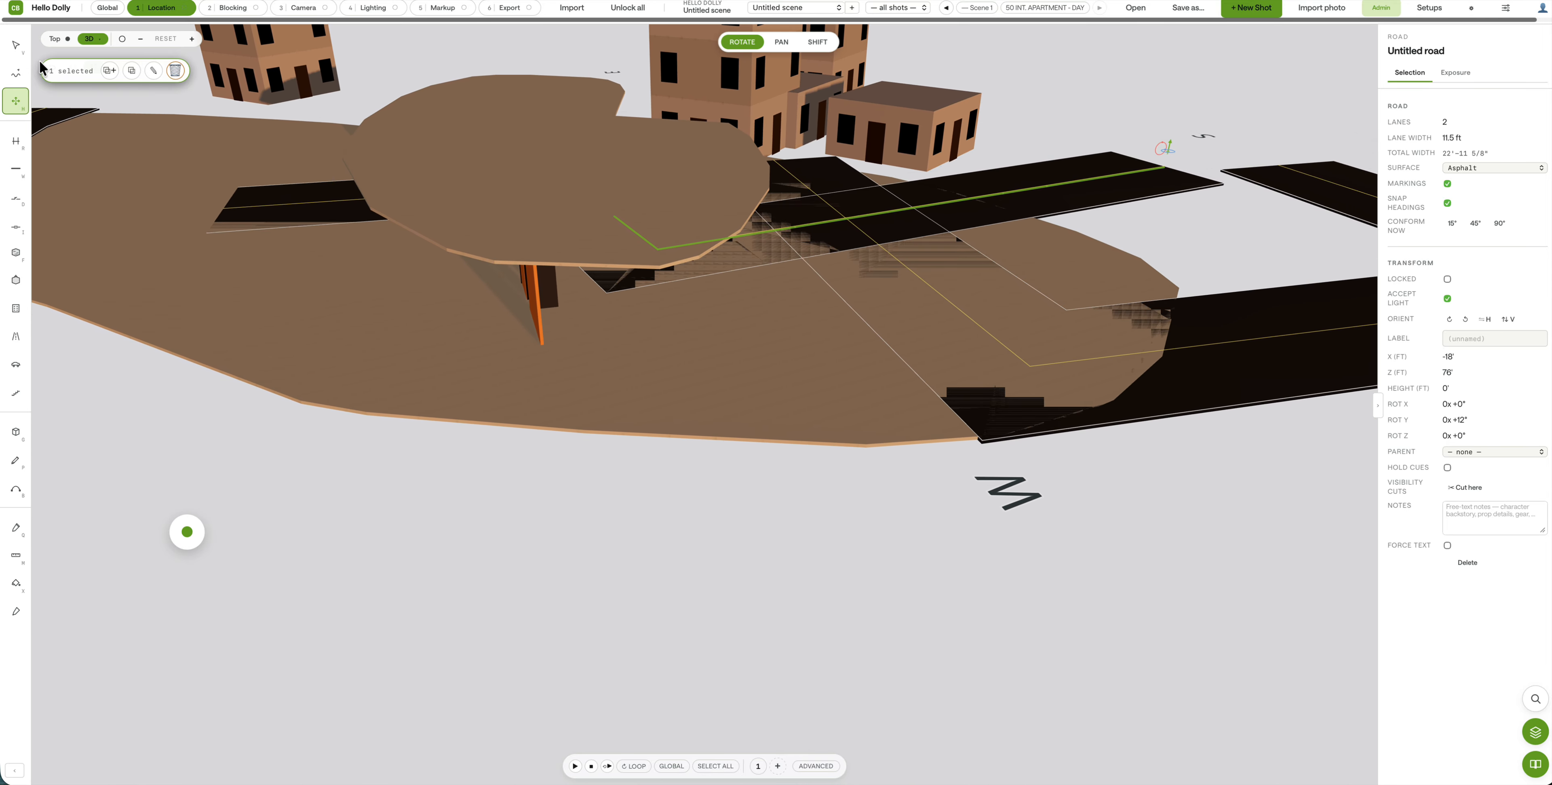
{"action": "left_click", "coordinate": [16, 44]}
{"action": "left_click", "coordinate": [1234, 346]}
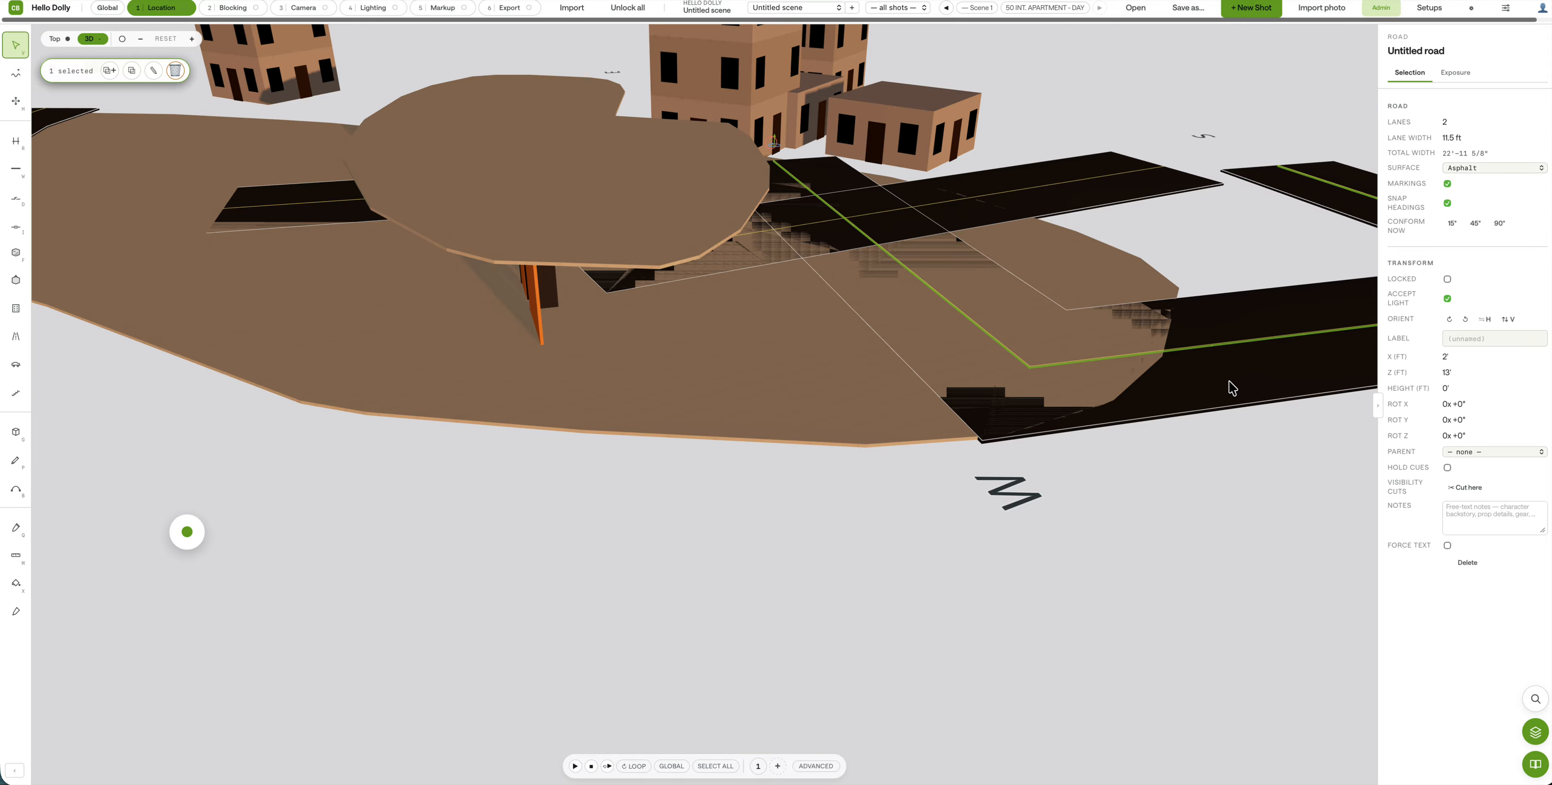
{"action": "left_click", "coordinate": [1106, 205]}
{"action": "left_click_drag", "start_coordinate": [1106, 201], "coordinate": [1098, 205]}
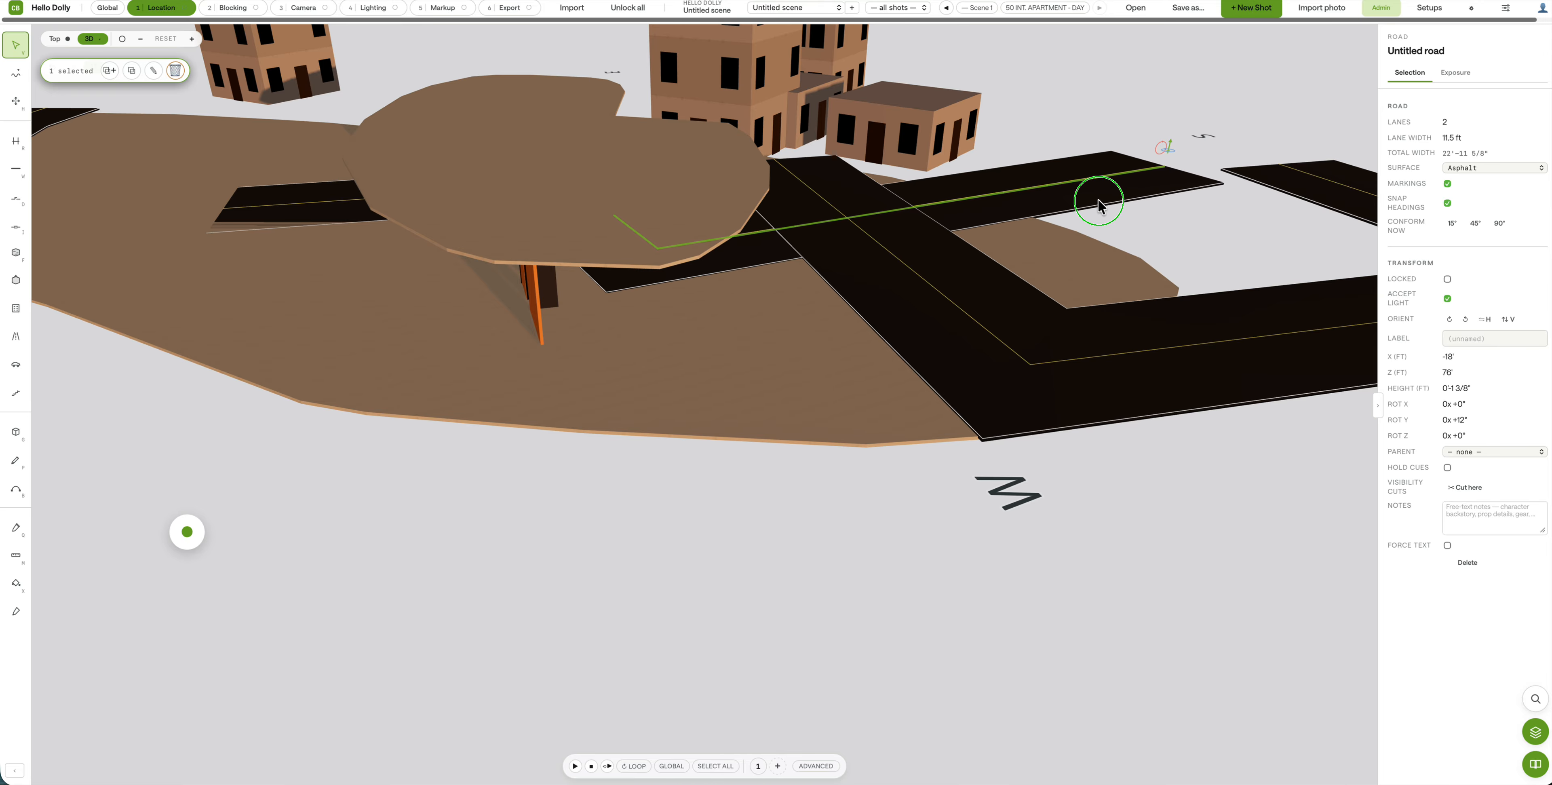
Step: Lift the L-shaped road above the brown ground, nudging the straight road to X -17', Z 76'
{"action": "left_click_drag", "start_coordinate": [1197, 357], "coordinate": [763, 24]}
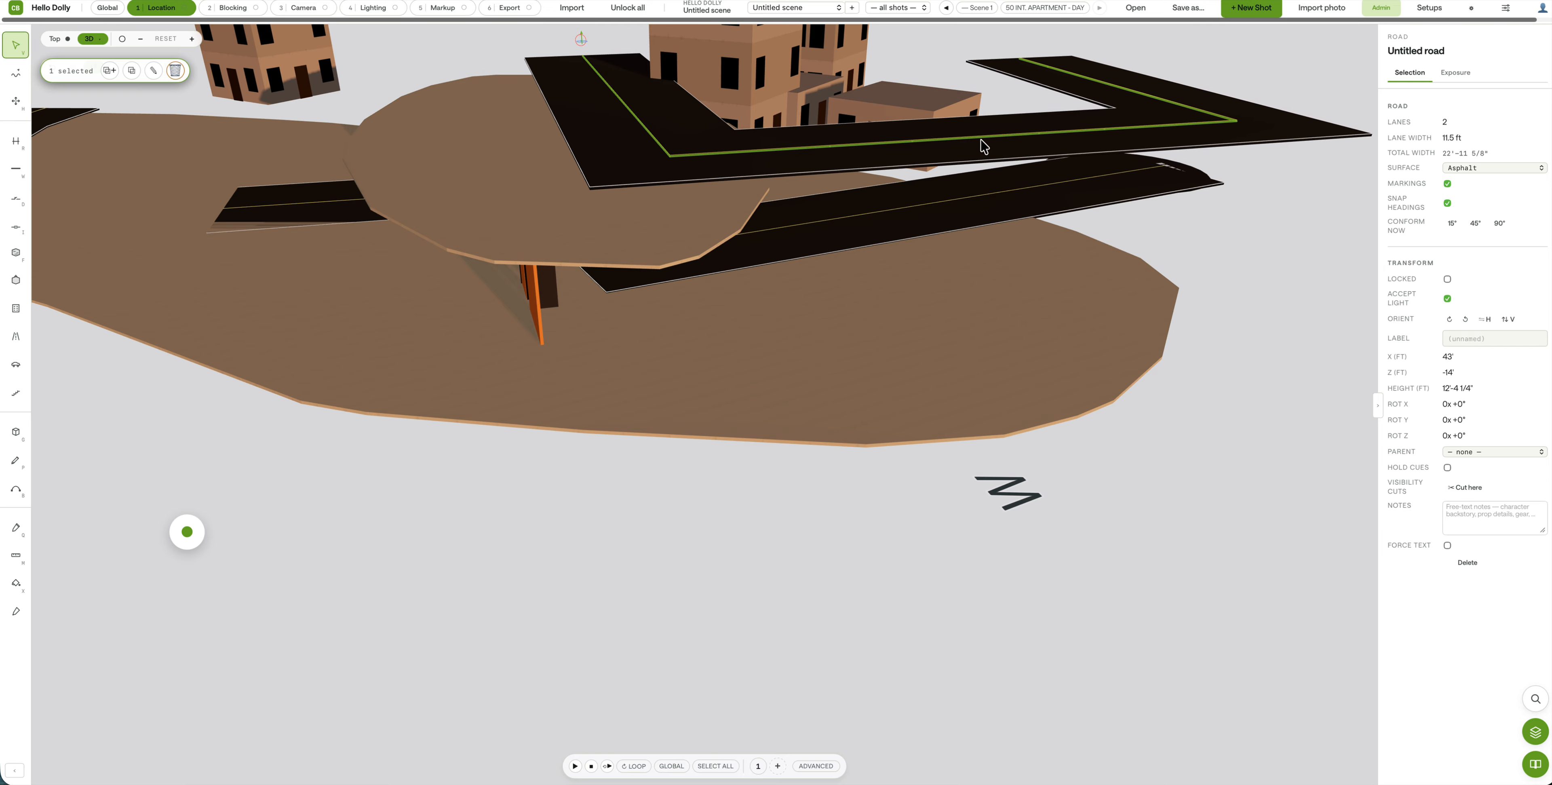
{"action": "left_click_drag", "start_coordinate": [984, 146], "coordinate": [905, 155]}
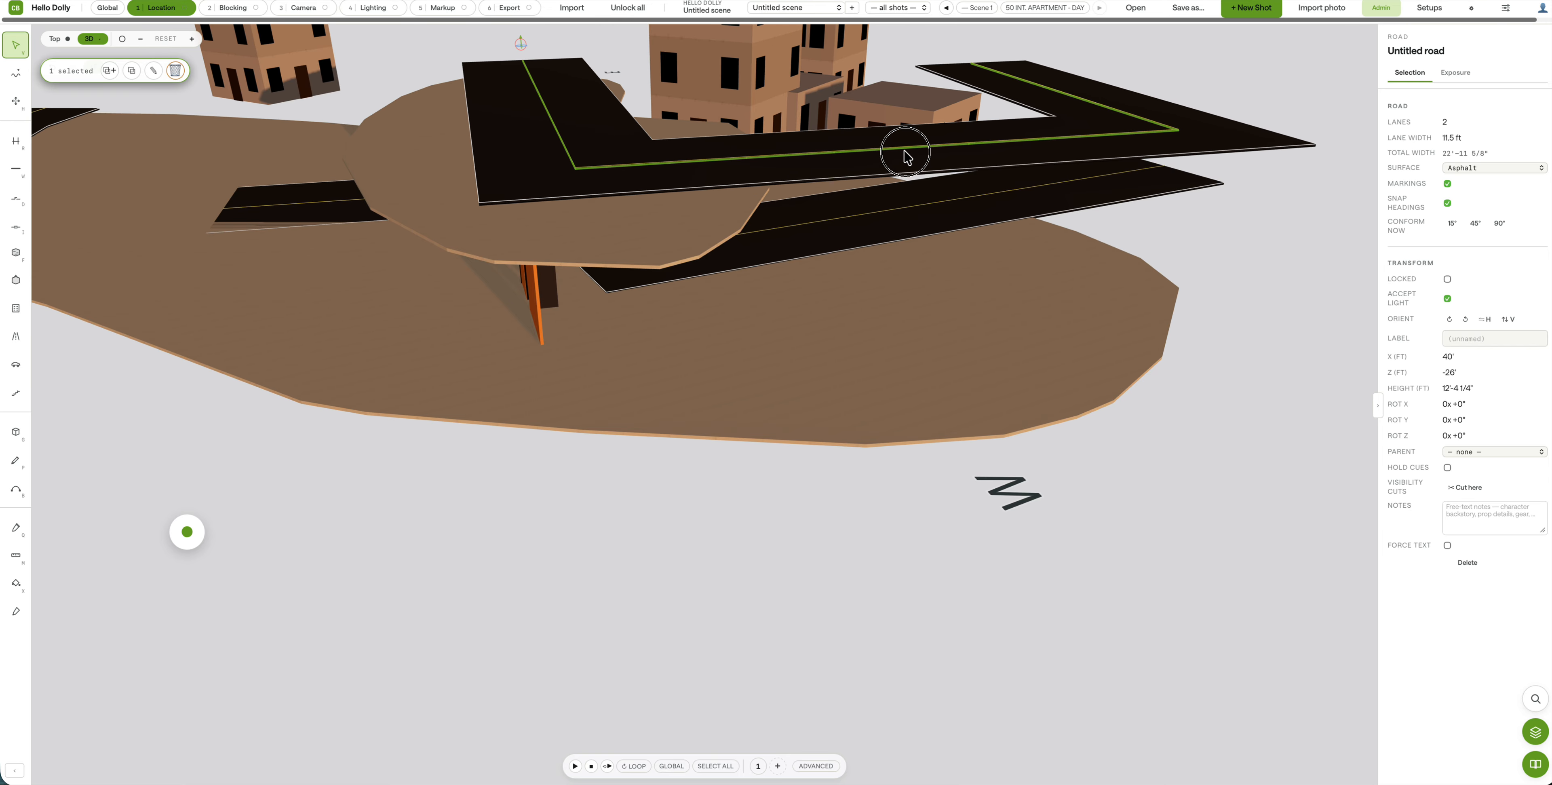
{"action": "left_click", "coordinate": [606, 521]}
{"action": "middle_click_drag", "start_coordinate": [394, 495], "coordinate": [683, 593]}
{"action": "left_click", "coordinate": [350, 630]}
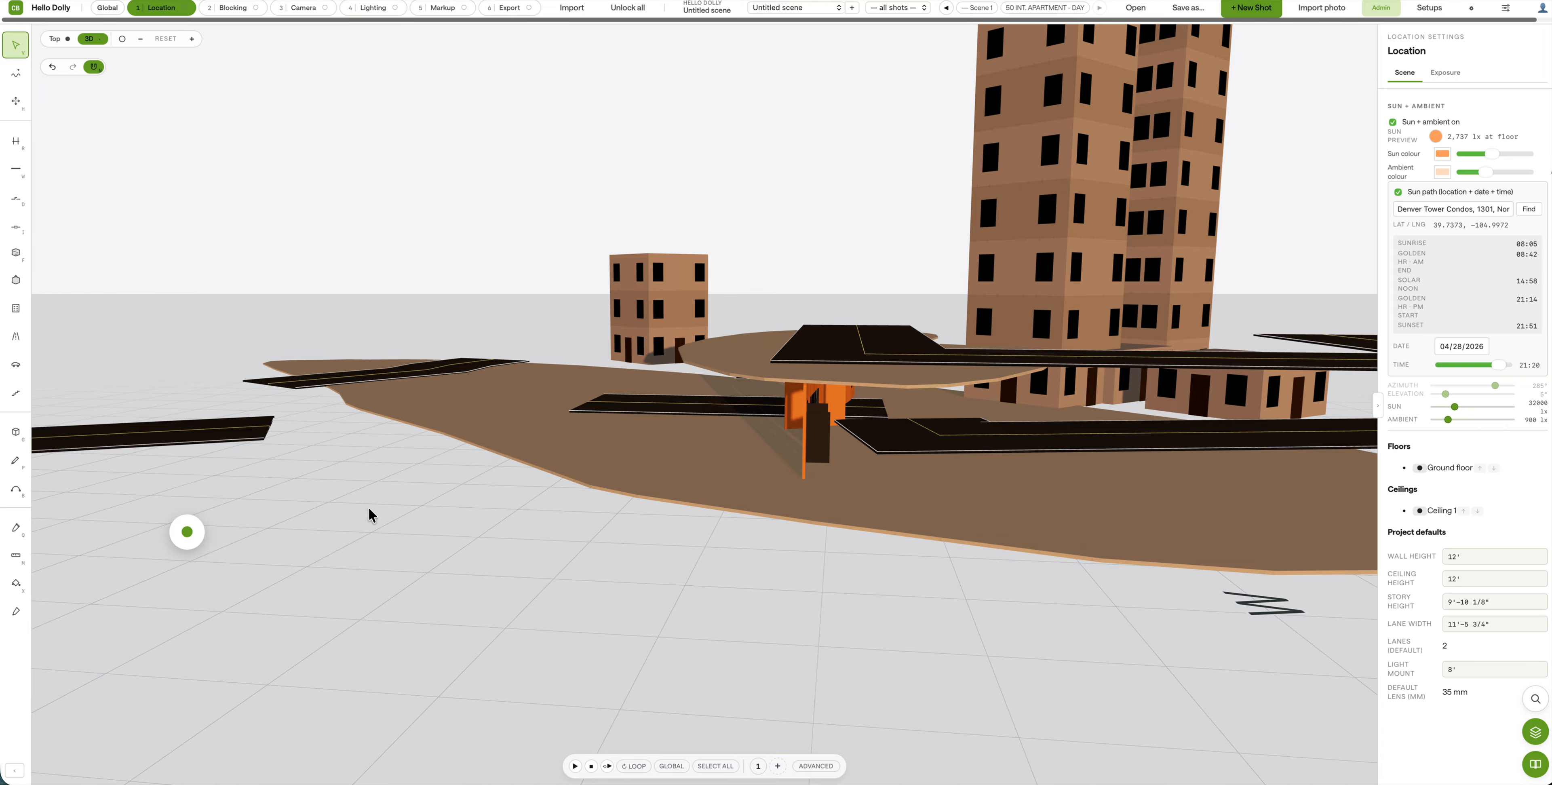
Step: Place a staircase and move it left off the orange structure to X -45', Z -58'
{"action": "left_click", "coordinate": [17, 394]}
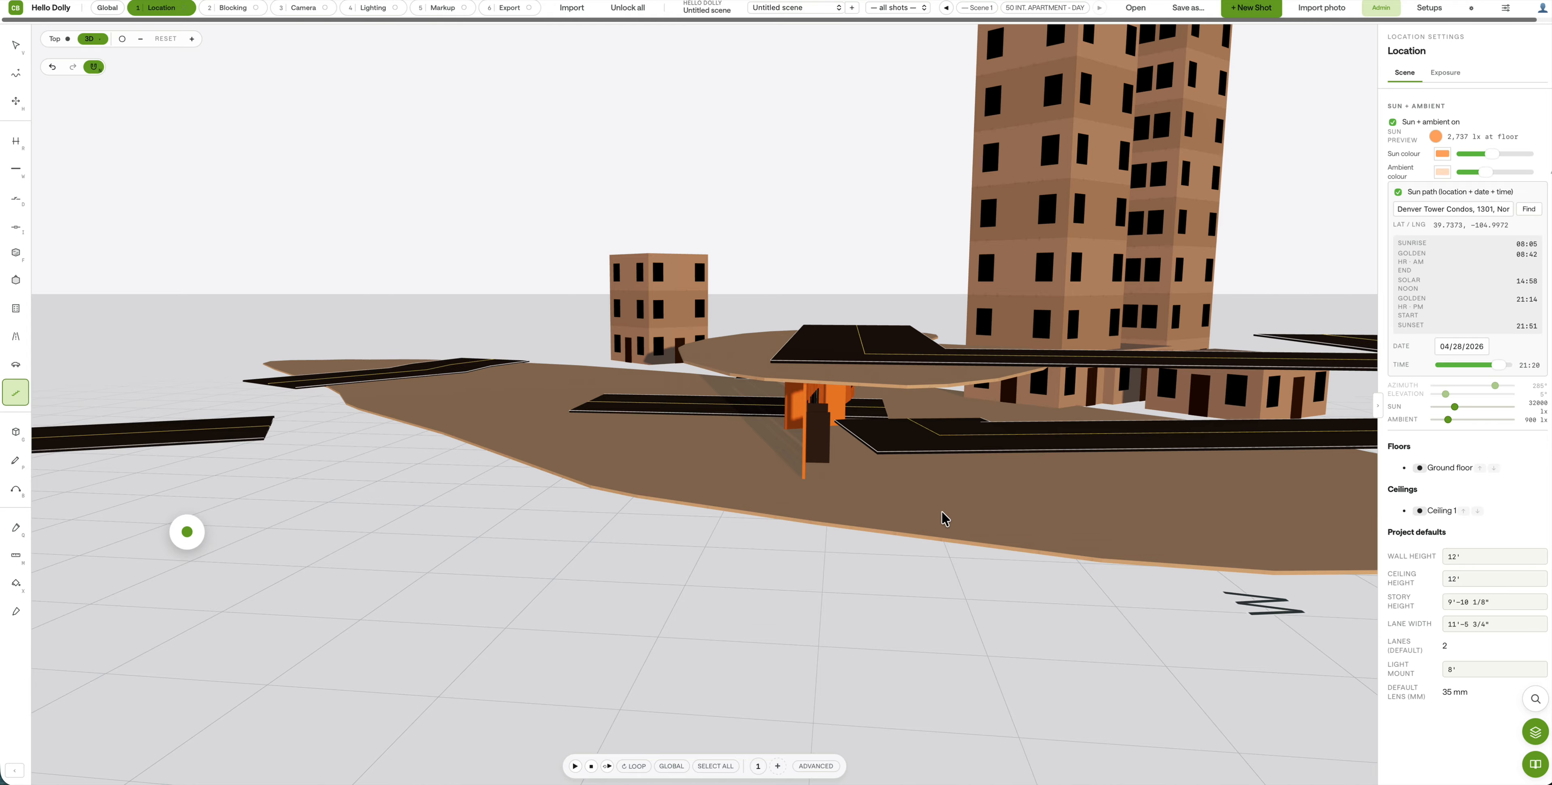
{"action": "left_click", "coordinate": [811, 484]}
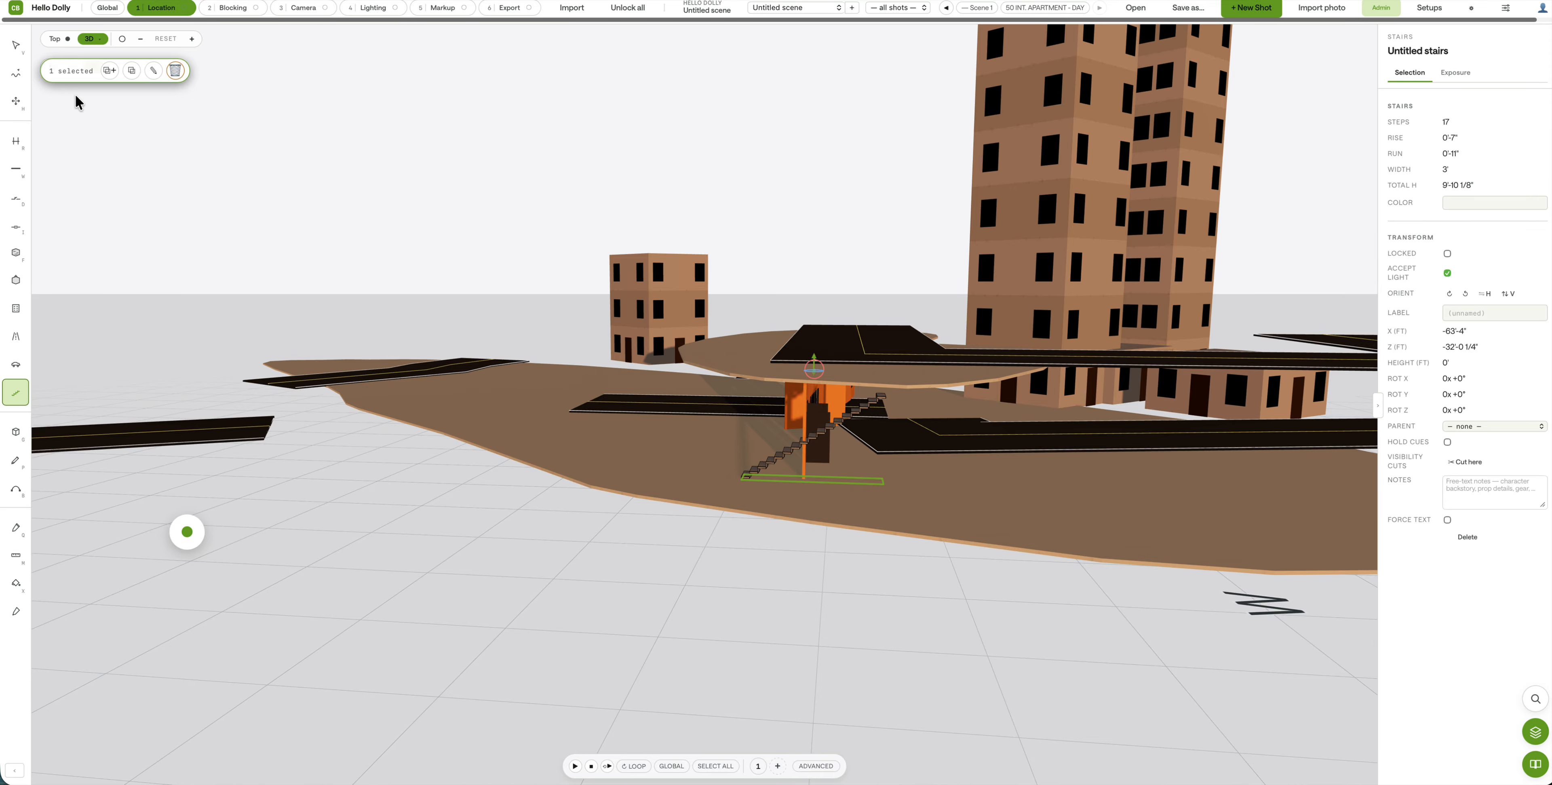
{"action": "left_click", "coordinate": [16, 45]}
{"action": "left_click_drag", "start_coordinate": [854, 419], "coordinate": [656, 395]}
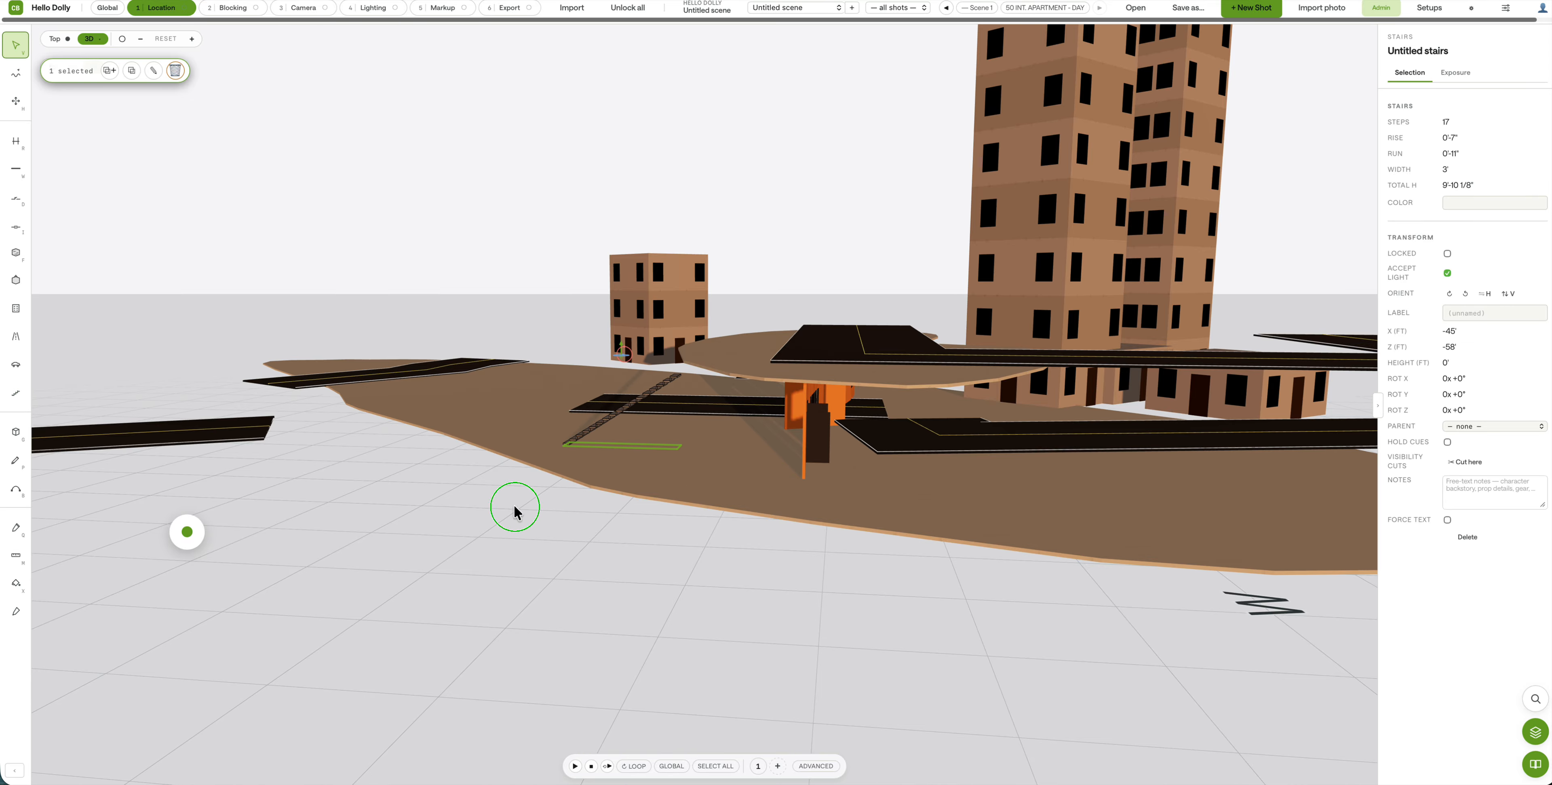
Step: Lower the view angle around the relocated stairs and reselect them
{"action": "right_click_drag", "start_coordinate": [516, 508], "coordinate": [711, 627]}
{"action": "left_click", "coordinate": [544, 607]}
{"action": "left_click_drag", "start_coordinate": [517, 556], "coordinate": [514, 584]}
{"action": "left_click", "coordinate": [517, 587]}
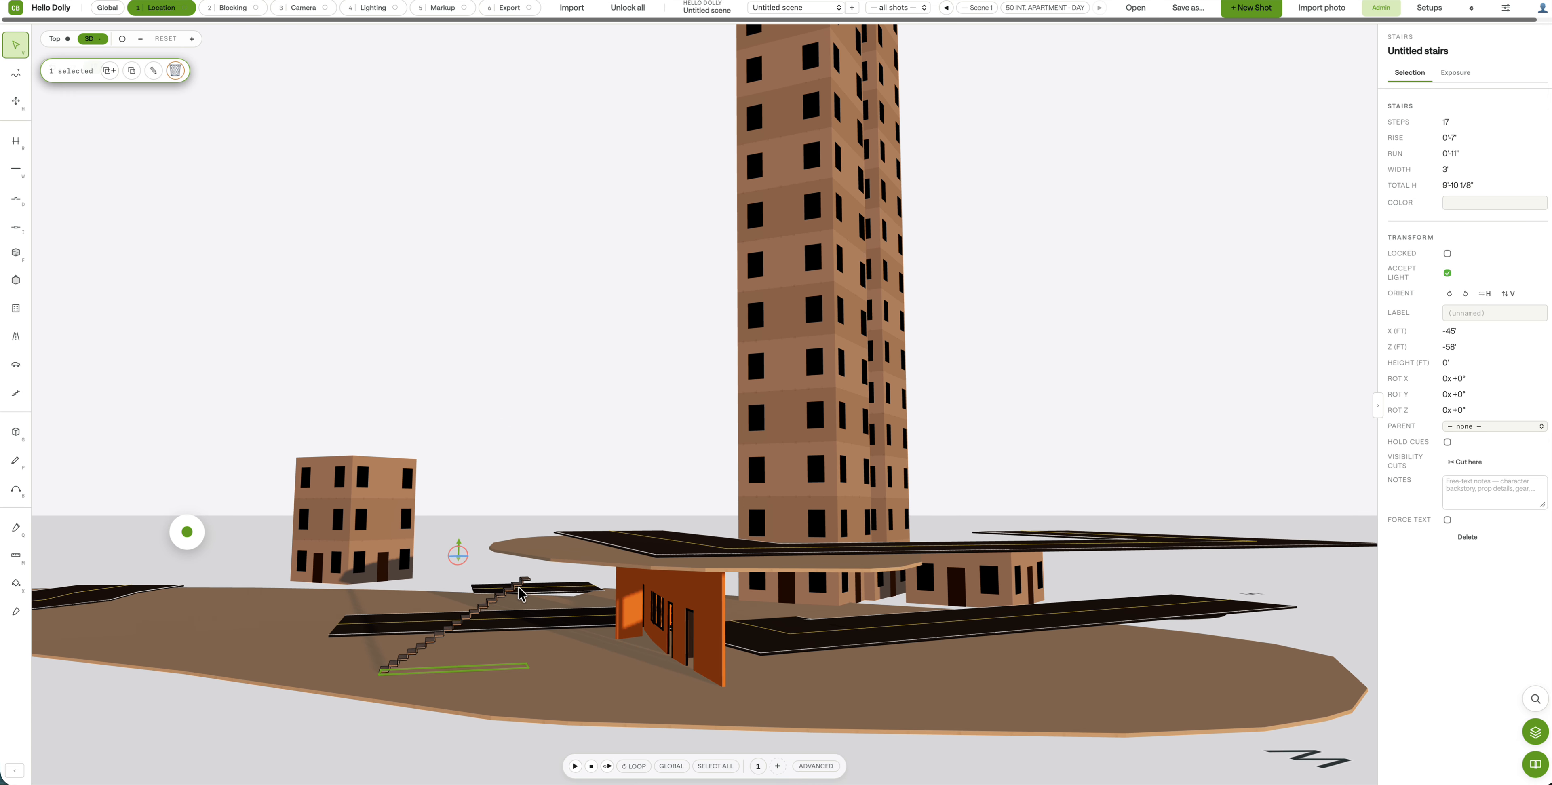
{"action": "left_click", "coordinate": [461, 554]}
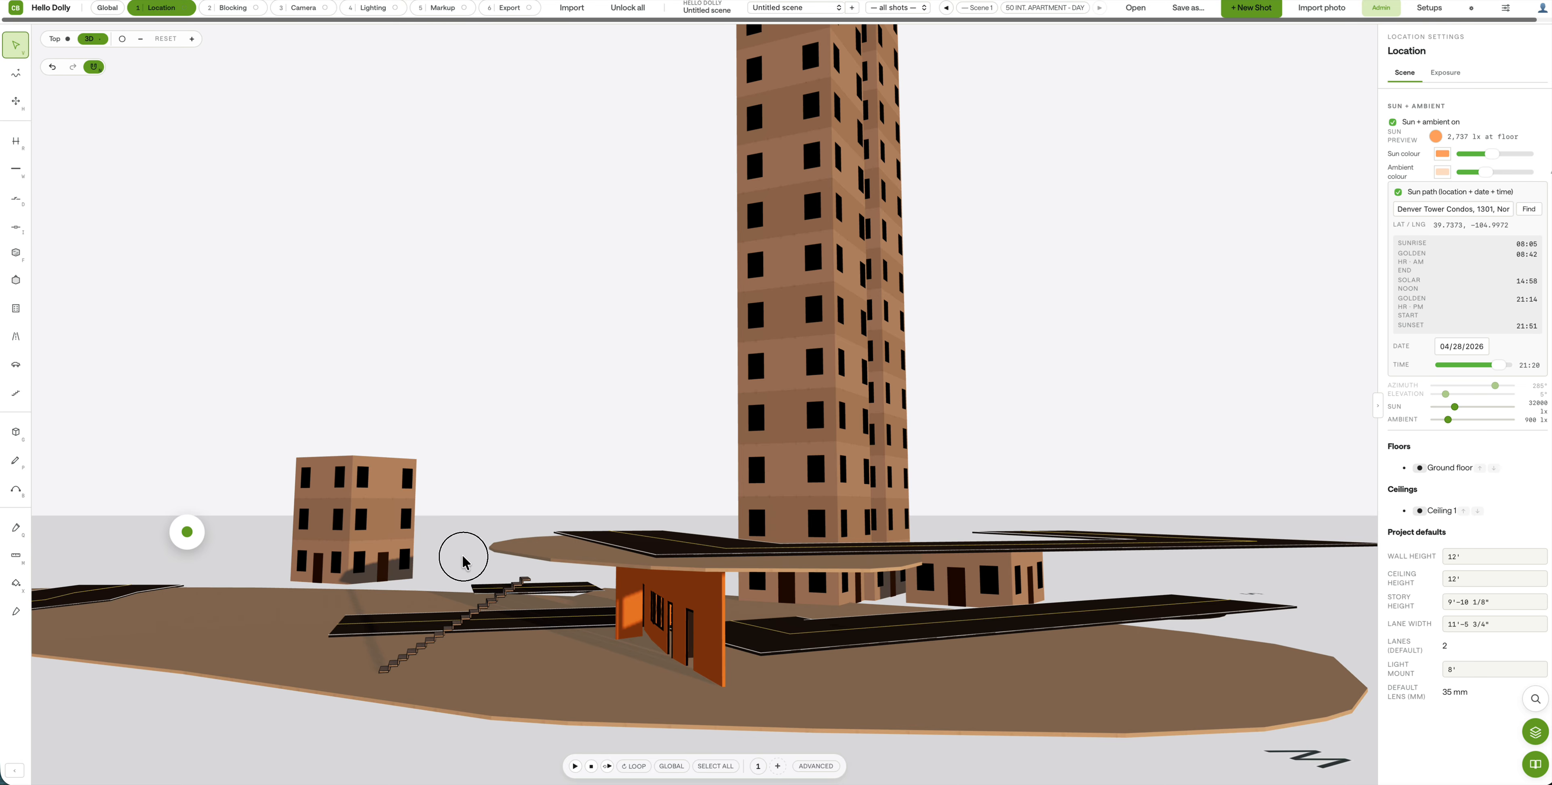
{"action": "left_click", "coordinate": [502, 595]}
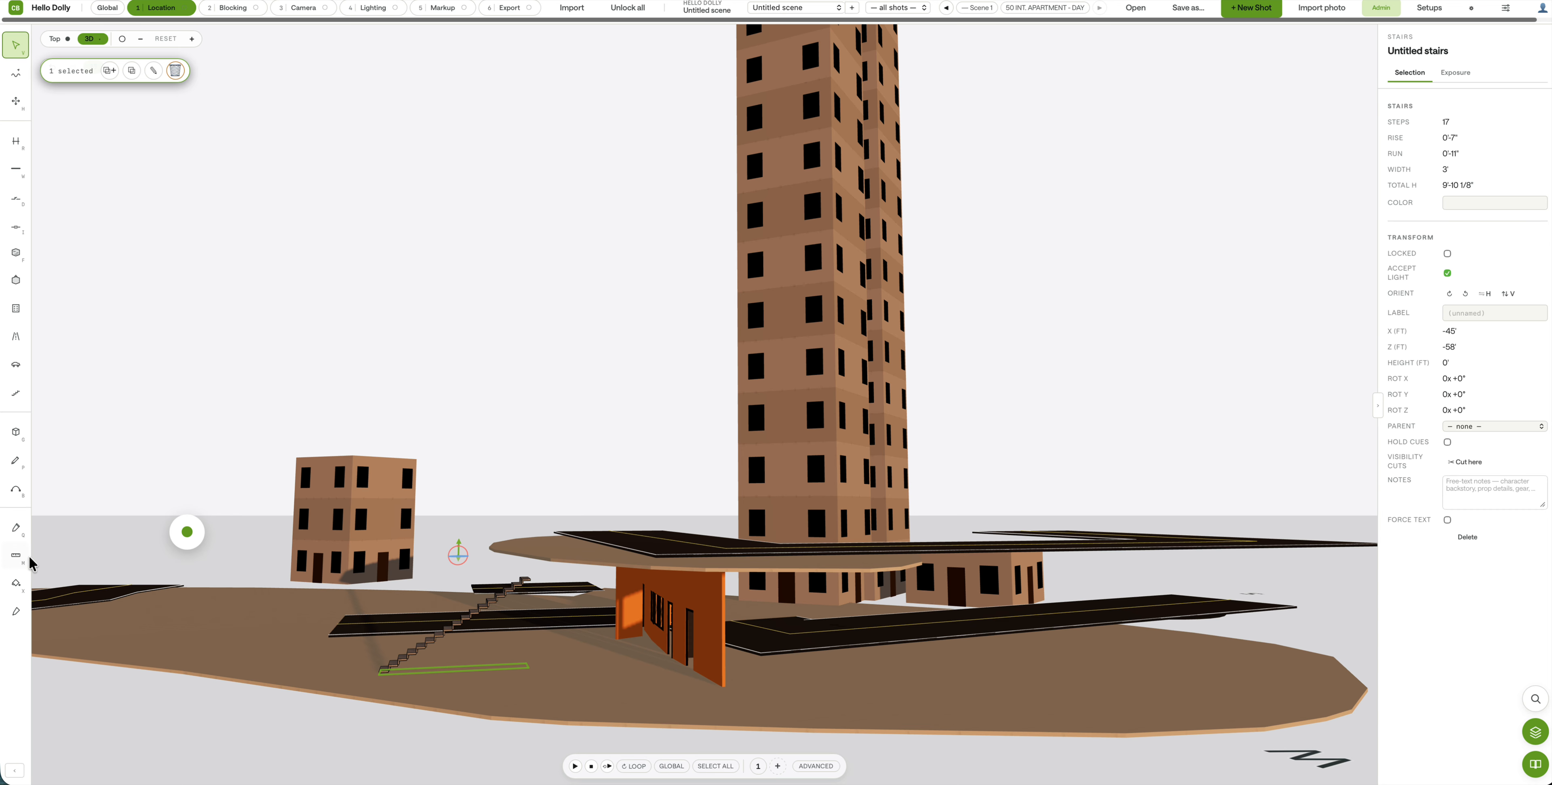
{"action": "left_click", "coordinate": [16, 529]}
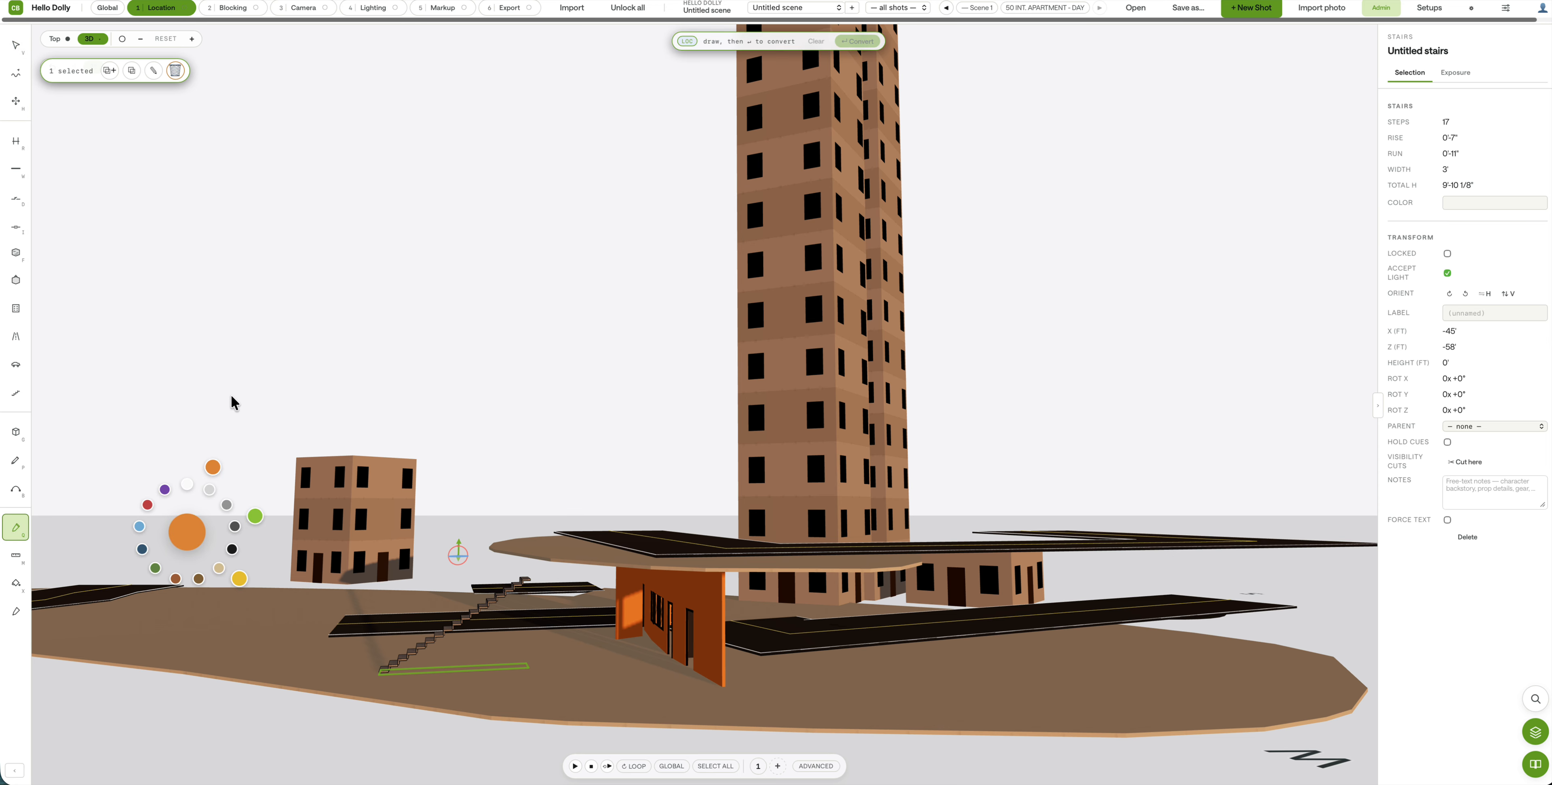
{"action": "left_click", "coordinate": [16, 46]}
{"action": "mouse_move", "coordinate": [458, 229]}
{"action": "left_mouse_down"}
{"action": "mouse_move", "coordinate": [512, 315]}
{"action": "mouse_move", "coordinate": [515, 267]}
{"action": "left_mouse_up"}
{"action": "left_click", "coordinate": [553, 383]}
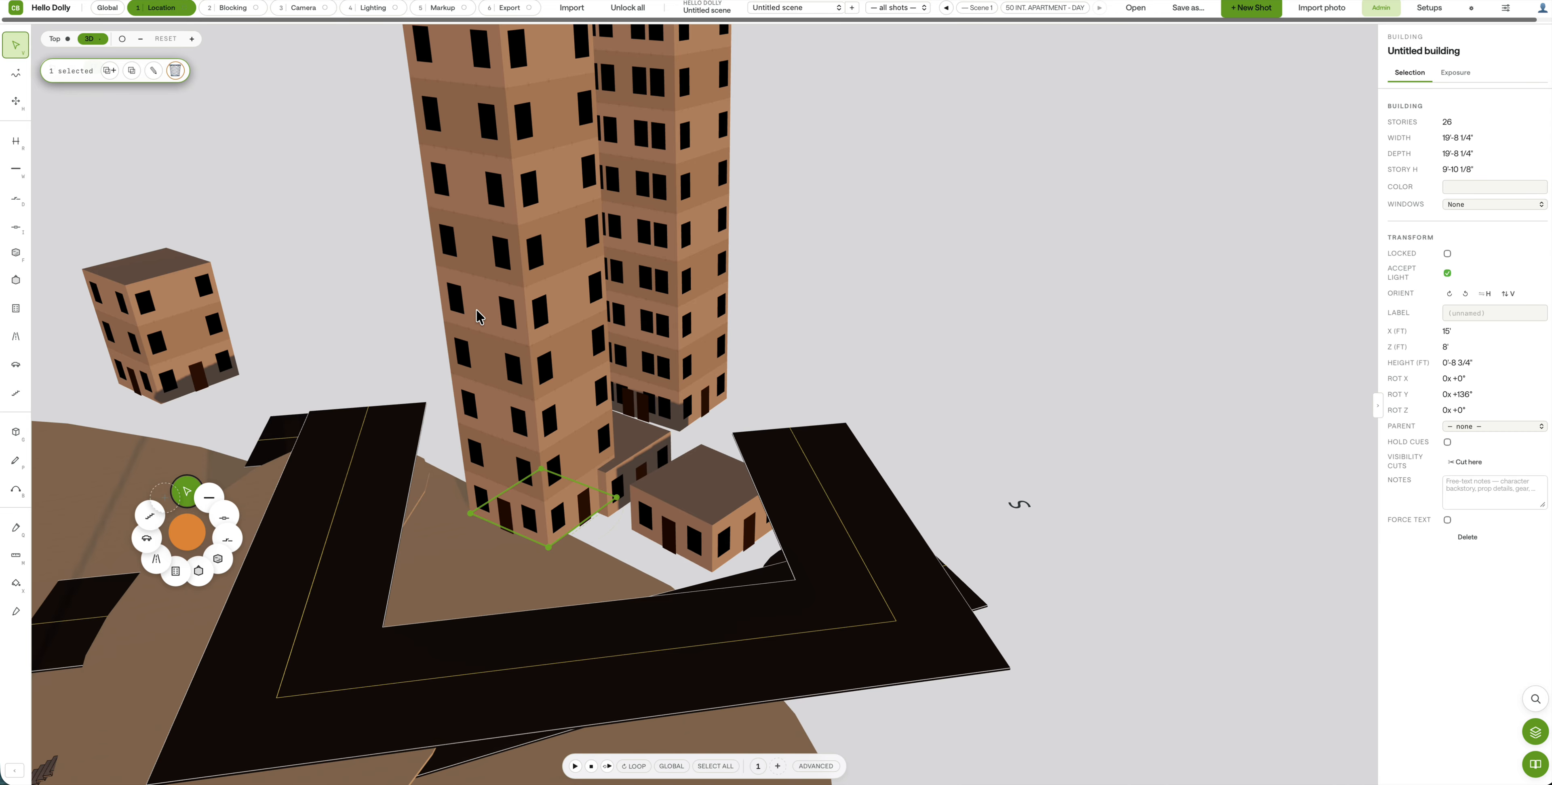
{"action": "left_click_drag", "start_coordinate": [365, 352], "coordinate": [325, 372]}
{"action": "left_click", "coordinate": [181, 356]}
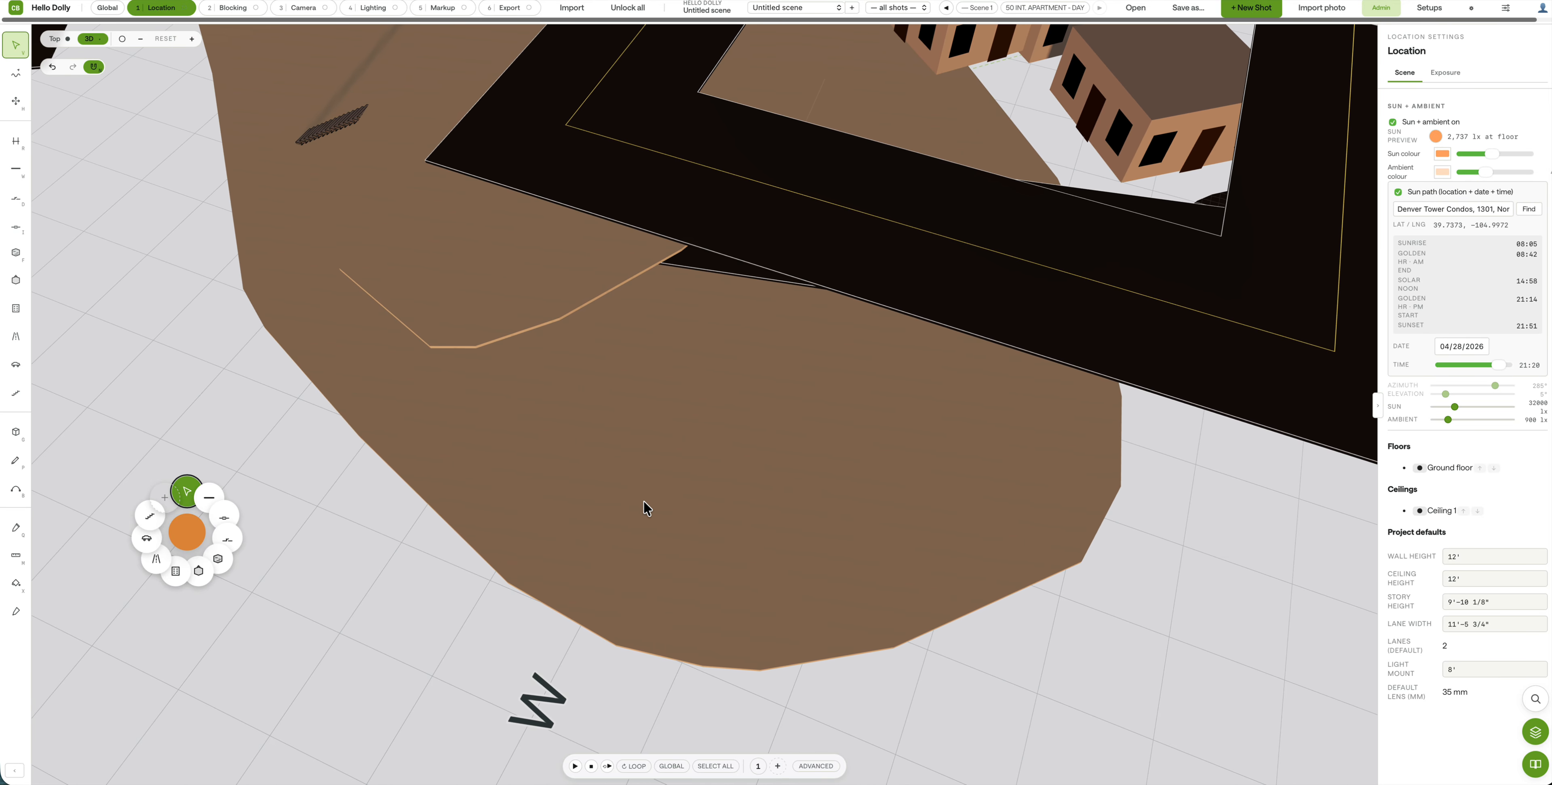
{"action": "left_click", "coordinate": [610, 486]}
Step: Delete the L-shaped road near the raised region
{"action": "left_click", "coordinate": [455, 294]}
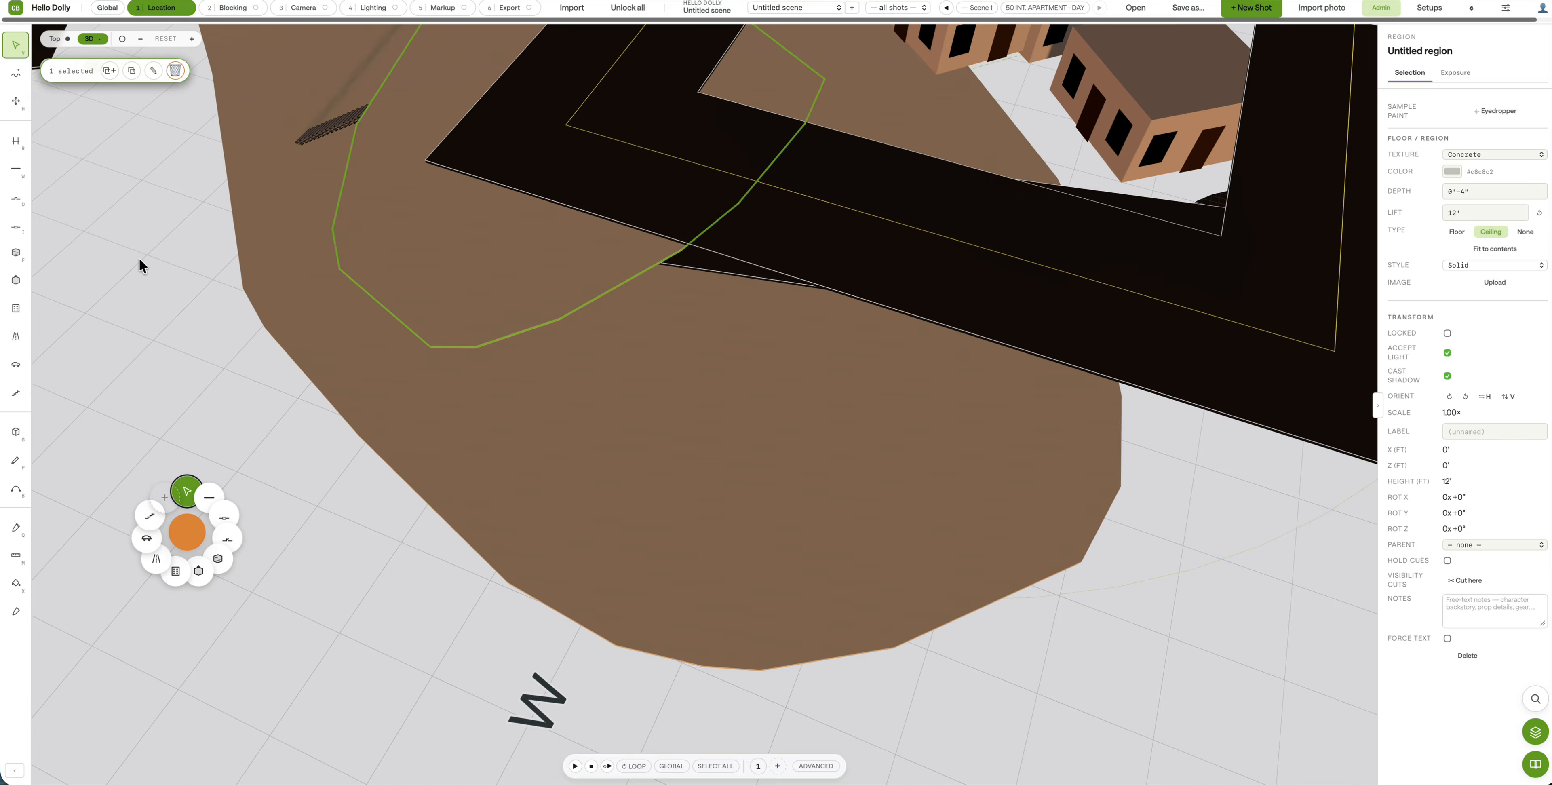
{"action": "left_click_drag", "start_coordinate": [139, 259], "coordinate": [443, 294]}
{"action": "left_click", "coordinate": [834, 366]}
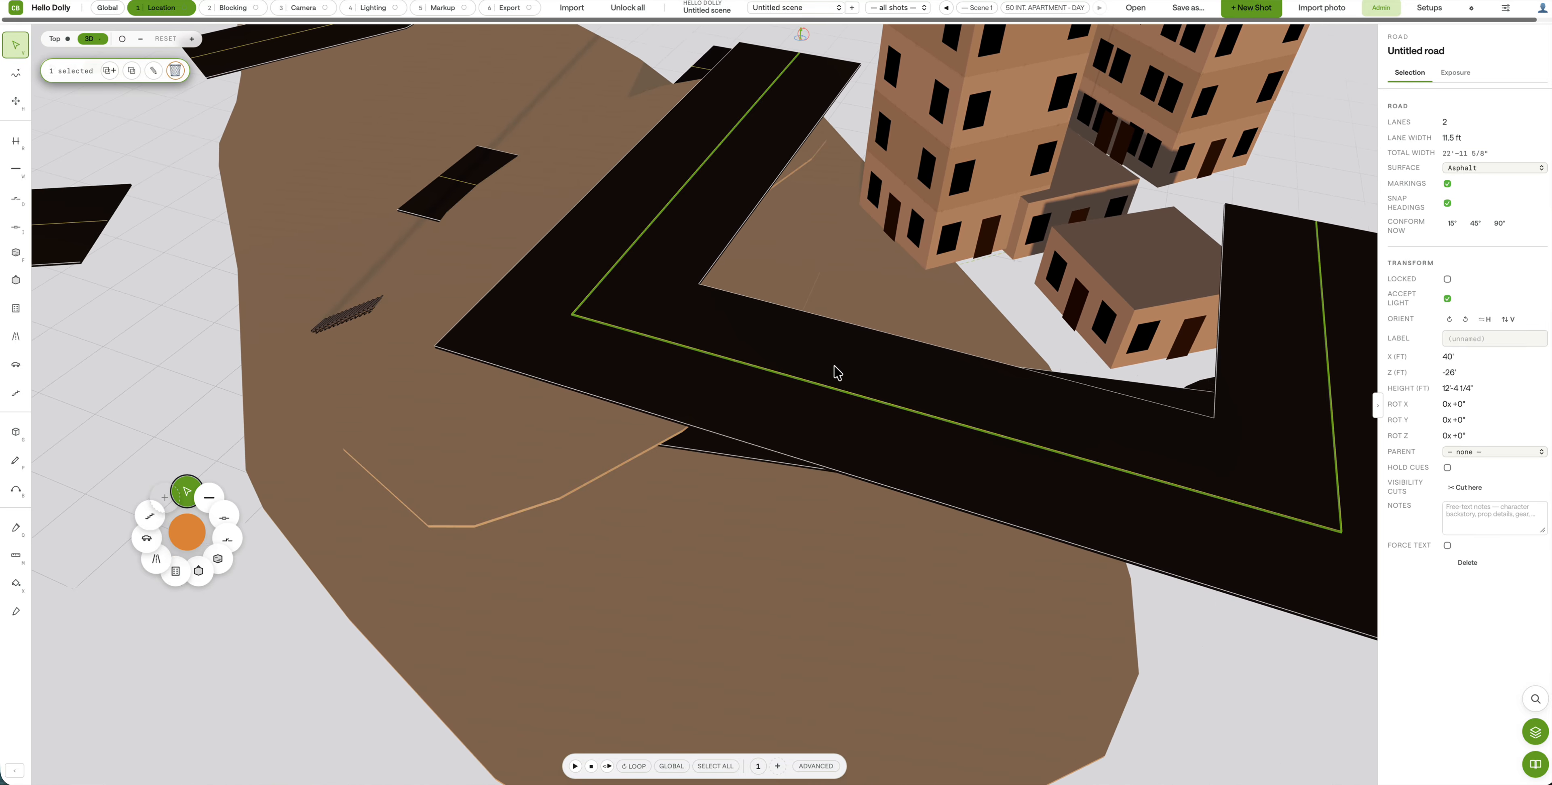
{"action": "key", "text": "Delete"}
Step: Paint orange brush strokes at 141 mm stroke size inside the raised region
{"action": "left_click", "coordinate": [597, 290]}
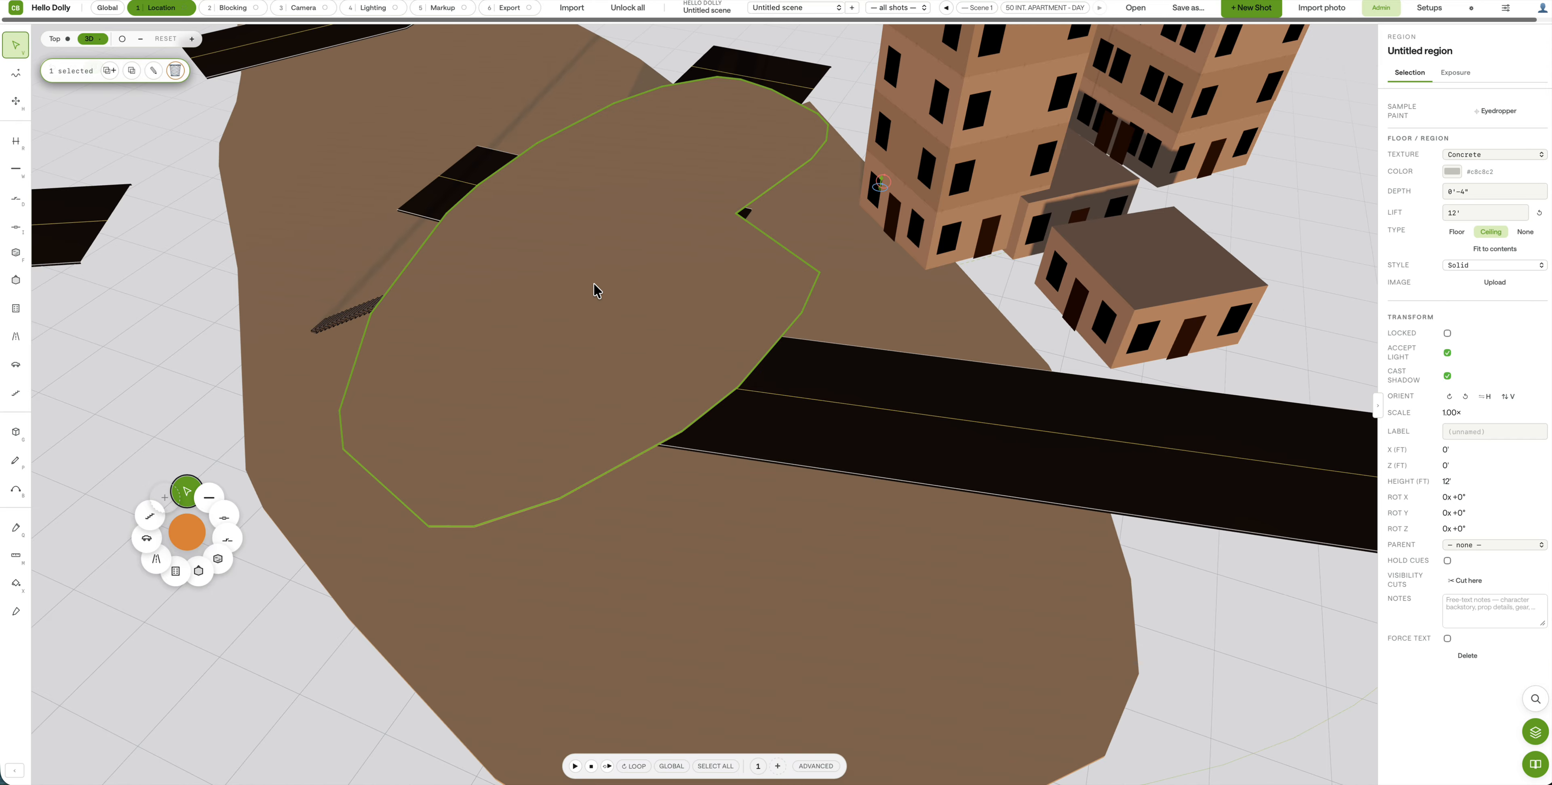
{"action": "left_click", "coordinate": [153, 72]}
{"action": "left_click", "coordinate": [741, 47]}
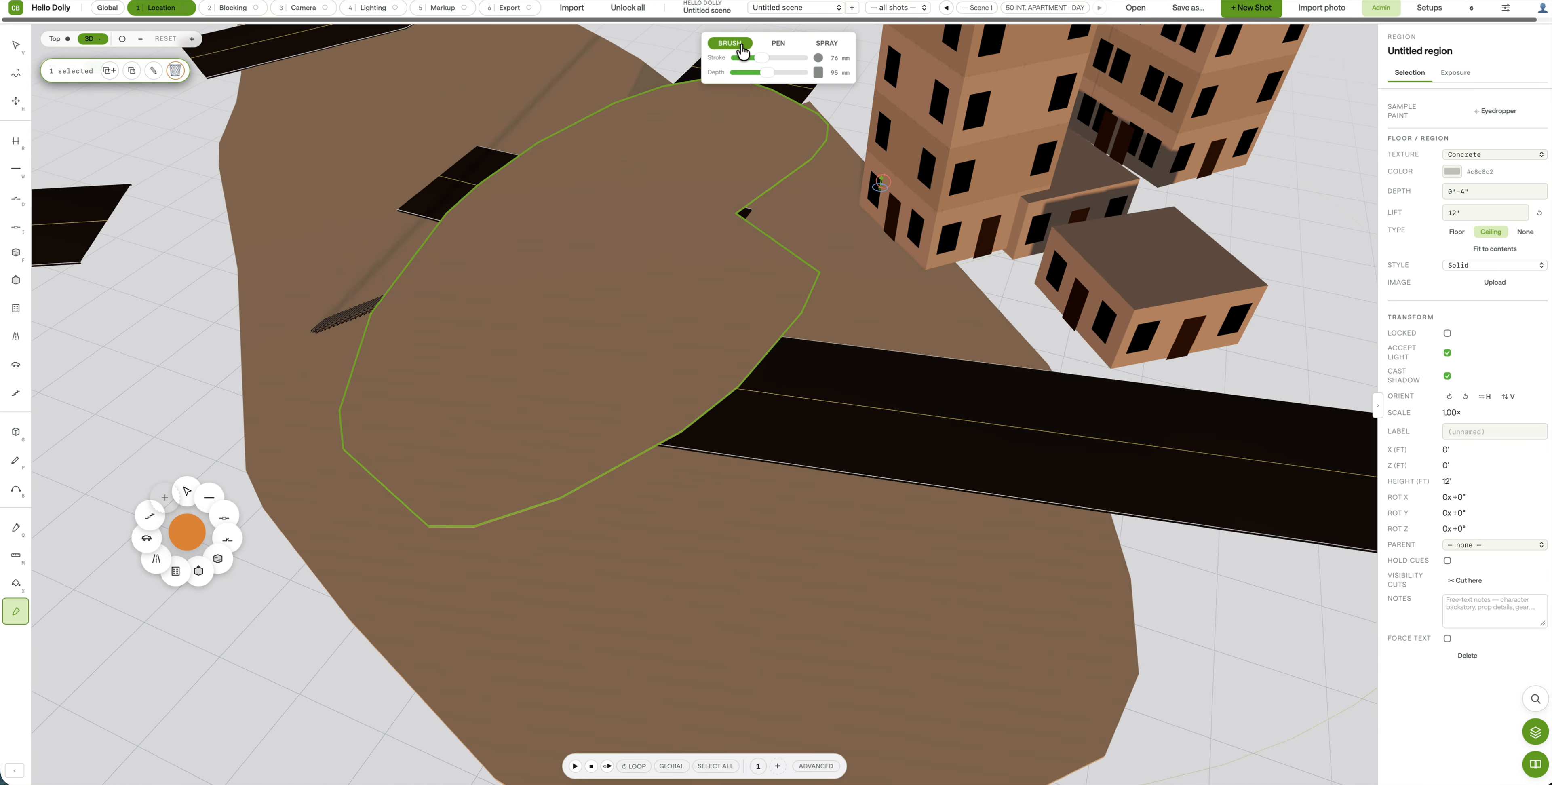
{"action": "mouse_move", "coordinate": [760, 60]}
{"action": "left_mouse_down"}
{"action": "mouse_move", "coordinate": [778, 60]}
{"action": "mouse_move", "coordinate": [744, 60]}
{"action": "mouse_move", "coordinate": [784, 63]}
{"action": "left_mouse_up"}
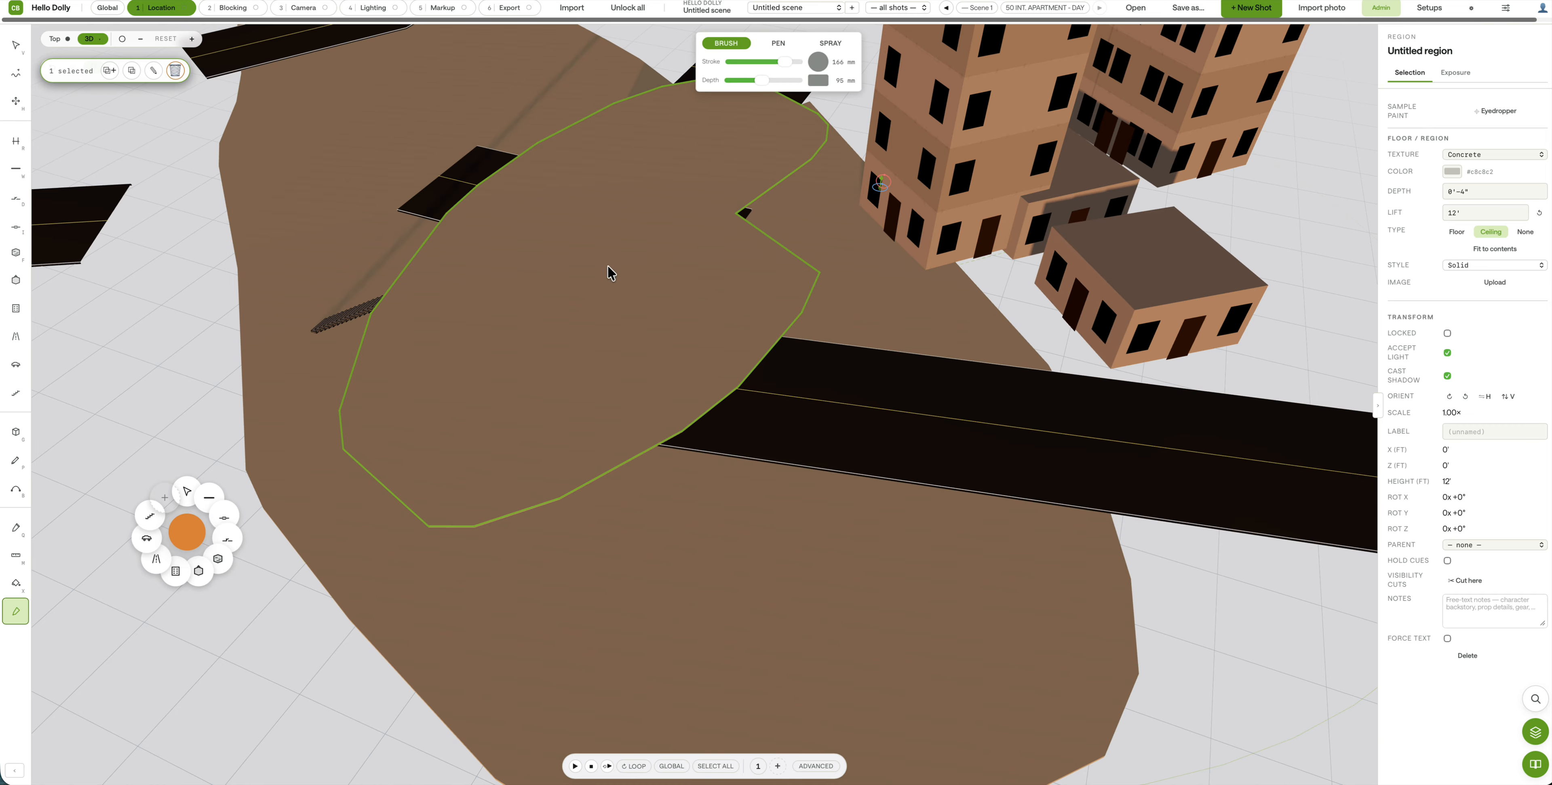
{"action": "mouse_move", "coordinate": [482, 253]}
{"action": "left_mouse_down"}
{"action": "mouse_move", "coordinate": [472, 400]}
{"action": "mouse_move", "coordinate": [546, 387]}
{"action": "mouse_move", "coordinate": [558, 330]}
{"action": "mouse_move", "coordinate": [609, 376]}
{"action": "mouse_move", "coordinate": [616, 257]}
{"action": "mouse_move", "coordinate": [675, 191]}
{"action": "mouse_move", "coordinate": [799, 116]}
{"action": "left_mouse_up"}
{"action": "mouse_move", "coordinate": [616, 265]}
{"action": "left_mouse_down"}
{"action": "mouse_move", "coordinate": [654, 253]}
{"action": "mouse_move", "coordinate": [523, 351]}
{"action": "mouse_move", "coordinate": [550, 269]}
{"action": "left_mouse_up"}
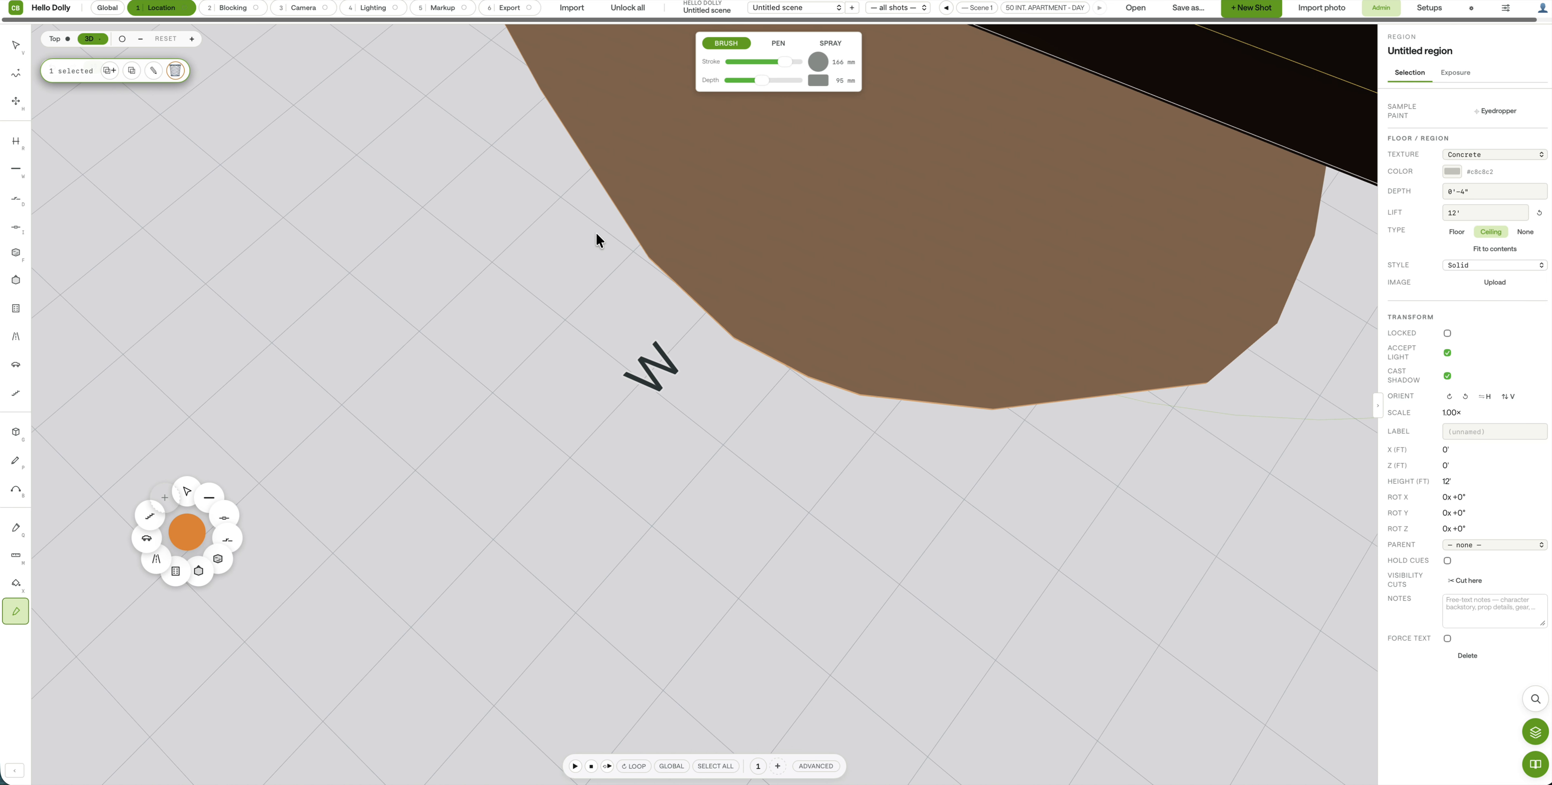
Step: Scribble more thin orange strokes inside the region, including from its lower-left edge
{"action": "scroll", "coordinate": [595, 231], "scroll_direction": "up", "scroll_amount": 2}
{"action": "scroll", "coordinate": [446, 154], "scroll_direction": "down", "scroll_amount": 4}
{"action": "mouse_move", "coordinate": [445, 155]}
{"action": "middle_mouse_down"}
{"action": "mouse_move", "coordinate": [501, 93]}
{"action": "mouse_move", "coordinate": [490, 144]}
{"action": "middle_mouse_up"}
{"action": "mouse_move", "coordinate": [453, 268]}
{"action": "left_mouse_down"}
{"action": "mouse_move", "coordinate": [451, 229]}
{"action": "mouse_move", "coordinate": [419, 250]}
{"action": "mouse_move", "coordinate": [506, 222]}
{"action": "mouse_move", "coordinate": [359, 281]}
{"action": "left_mouse_up"}
{"action": "middle_click_drag", "start_coordinate": [432, 395], "coordinate": [342, 470]}
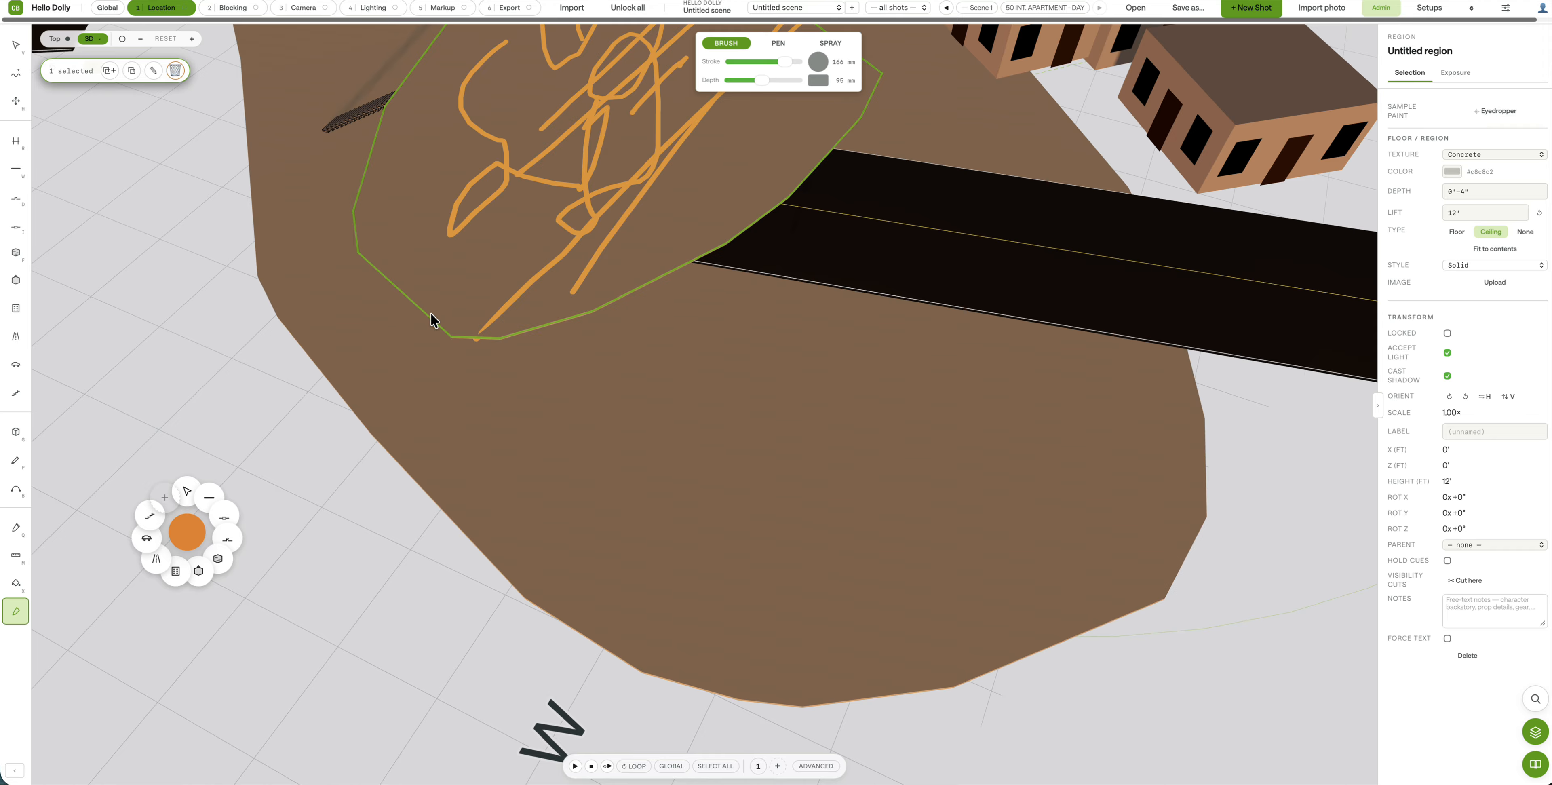
{"action": "mouse_move", "coordinate": [432, 315]}
{"action": "left_mouse_down"}
{"action": "mouse_move", "coordinate": [444, 298]}
{"action": "mouse_move", "coordinate": [412, 318]}
{"action": "left_mouse_up"}
{"action": "scroll", "coordinate": [481, 217], "scroll_direction": "down", "scroll_amount": 1}
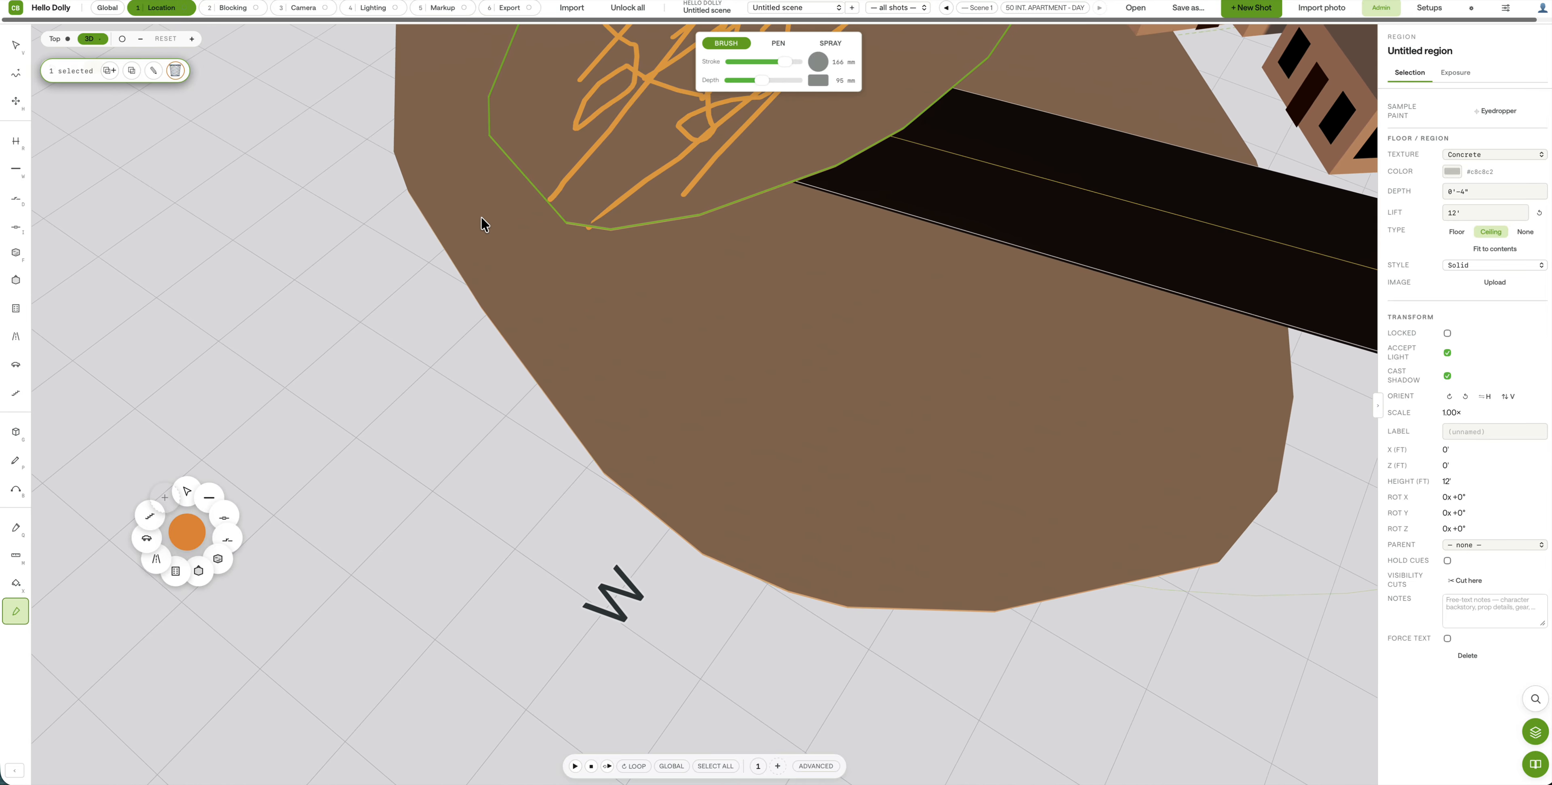
{"action": "scroll", "coordinate": [554, 160], "scroll_direction": "down", "scroll_amount": 10}
{"action": "scroll", "coordinate": [731, 315], "scroll_direction": "up", "scroll_amount": 1}
{"action": "scroll", "coordinate": [731, 316], "scroll_direction": "up", "scroll_amount": 6}
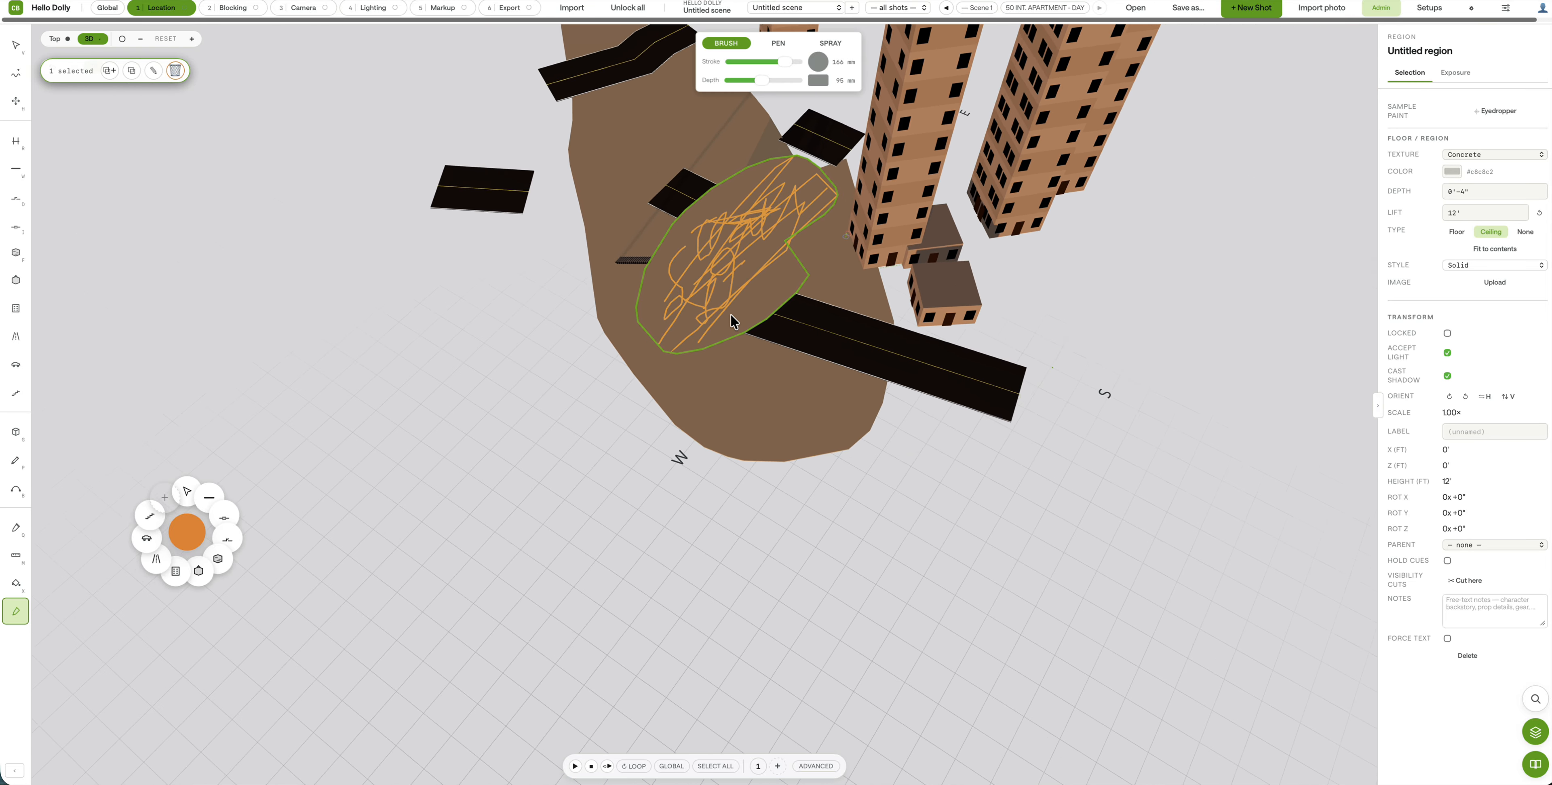
{"action": "scroll", "coordinate": [745, 281], "scroll_direction": "up", "scroll_amount": 3}
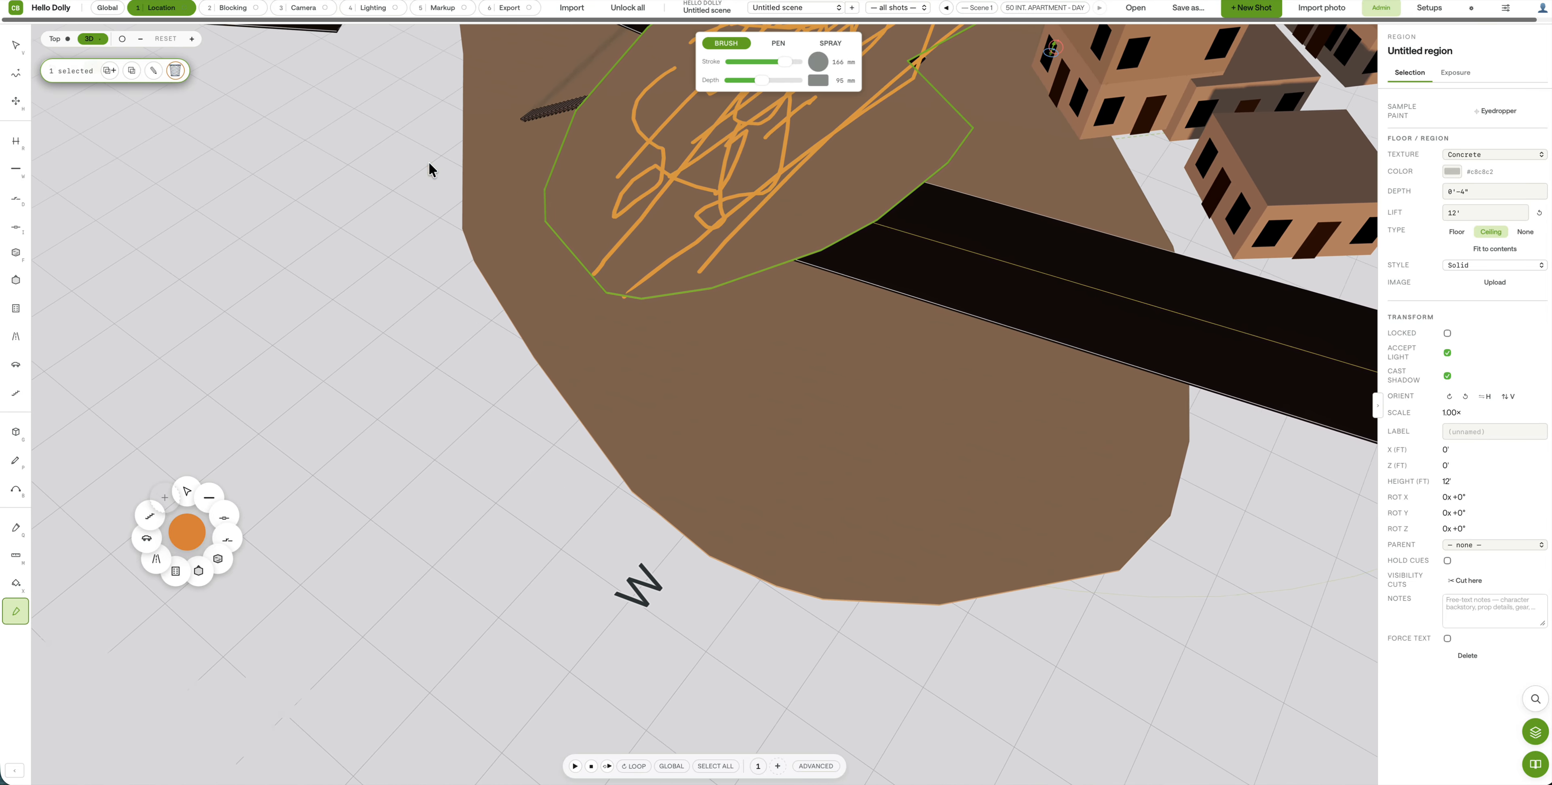
Step: Stop painting, deselect the region and orbit around the scribbled area
{"action": "left_click", "coordinate": [15, 45]}
{"action": "left_click", "coordinate": [273, 240]}
{"action": "mouse_move", "coordinate": [305, 270]}
{"action": "left_mouse_down"}
{"action": "mouse_move", "coordinate": [392, 238]}
{"action": "mouse_move", "coordinate": [804, 217]}
{"action": "mouse_move", "coordinate": [630, 248]}
{"action": "left_mouse_up"}
{"action": "key", "text": "w"}
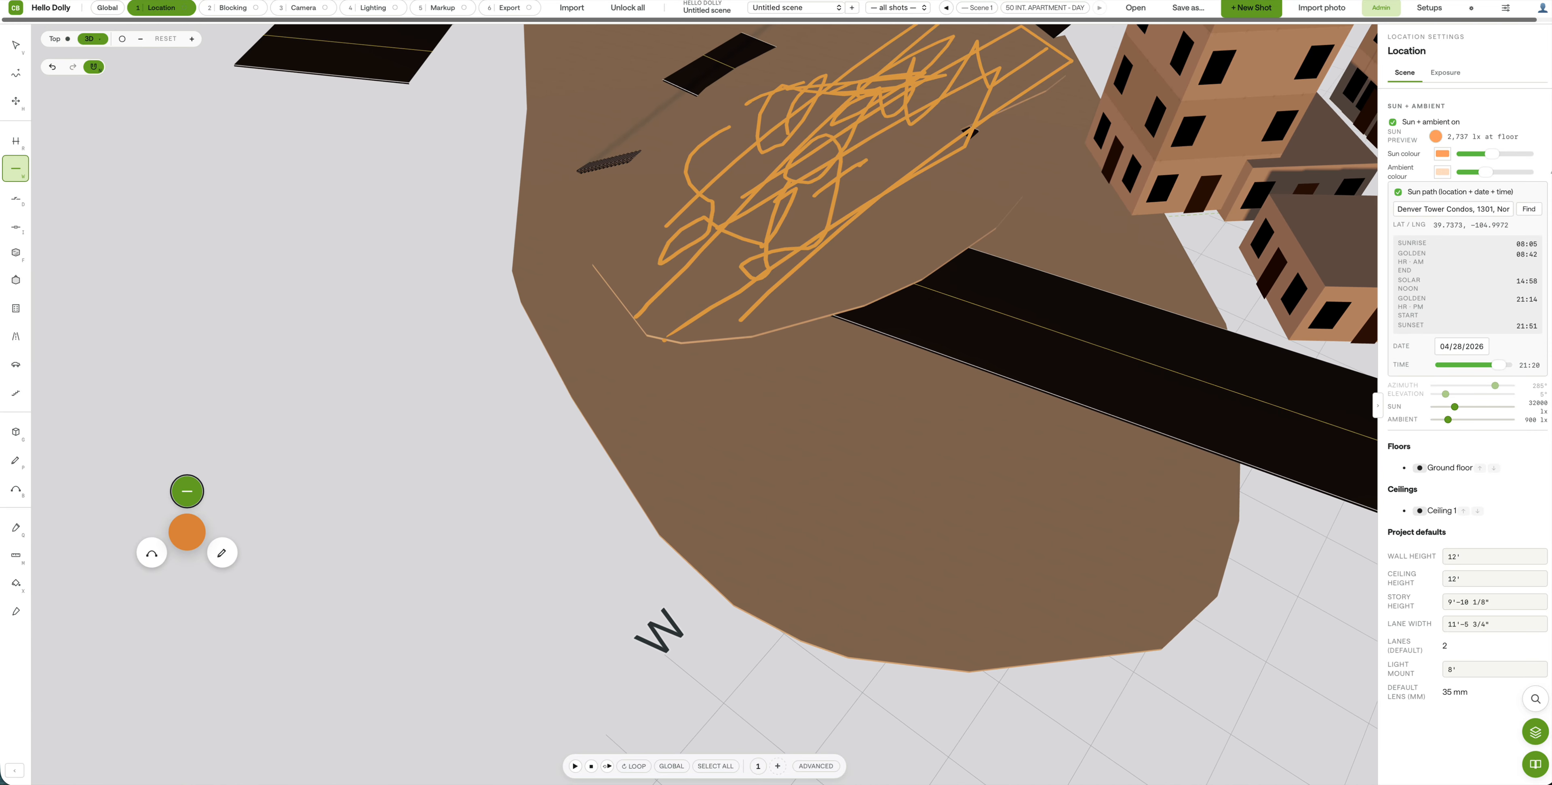
Step: Move the scribbled raised region to X 4', Z -6'
{"action": "key", "text": "v"}
{"action": "left_click", "coordinate": [426, 203]}
{"action": "left_click_drag", "start_coordinate": [426, 204], "coordinate": [397, 390]}
{"action": "right_click_drag", "start_coordinate": [408, 459], "coordinate": [557, 178]}
{"action": "right_click_drag", "start_coordinate": [565, 459], "coordinate": [363, 437]}
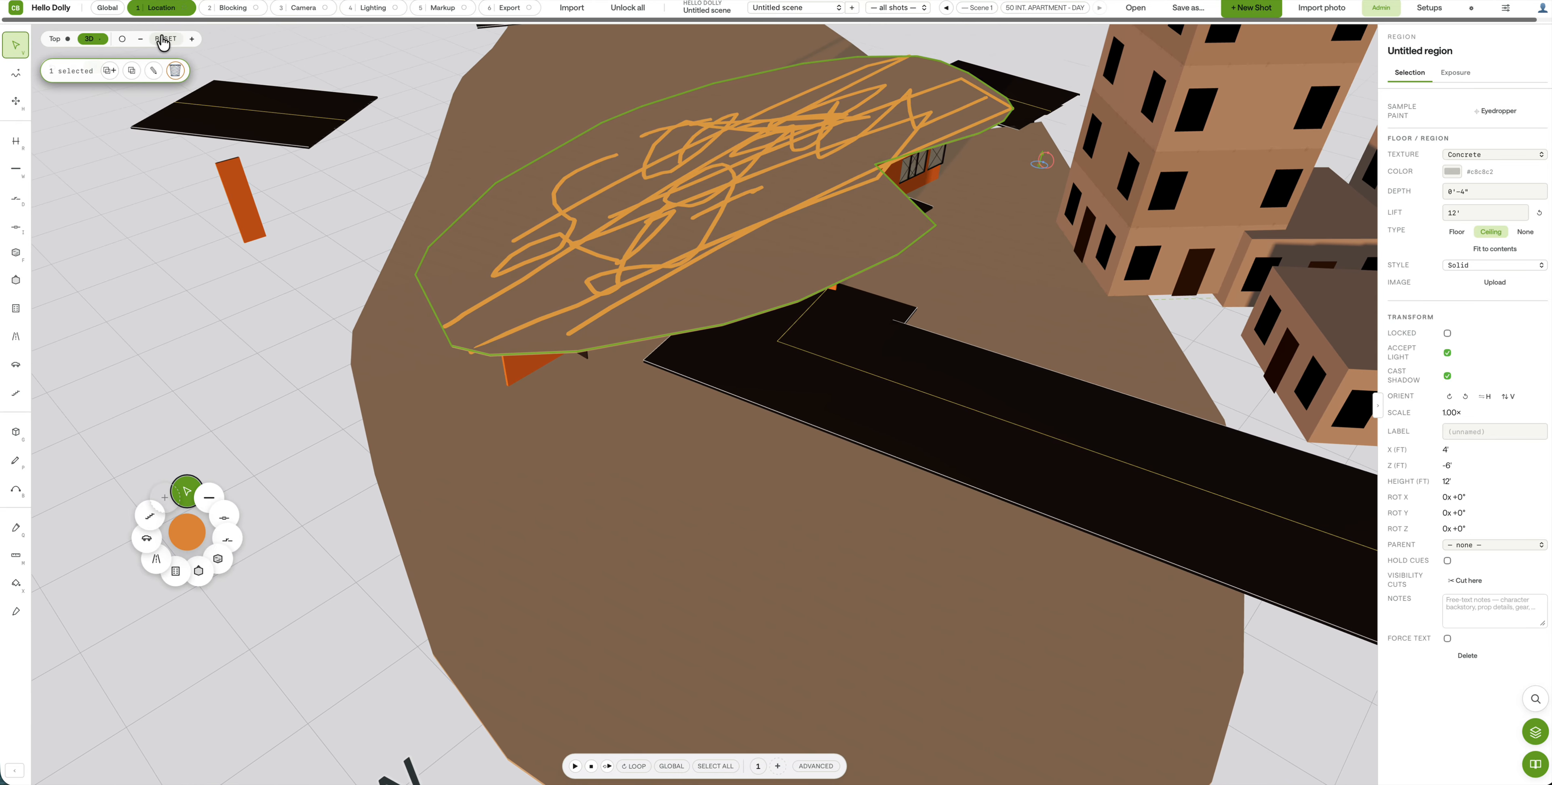
Step: Orbit and zoom out to survey the whole set, finishing in Top view
{"action": "left_click", "coordinate": [156, 42]}
{"action": "left_click", "coordinate": [89, 42]}
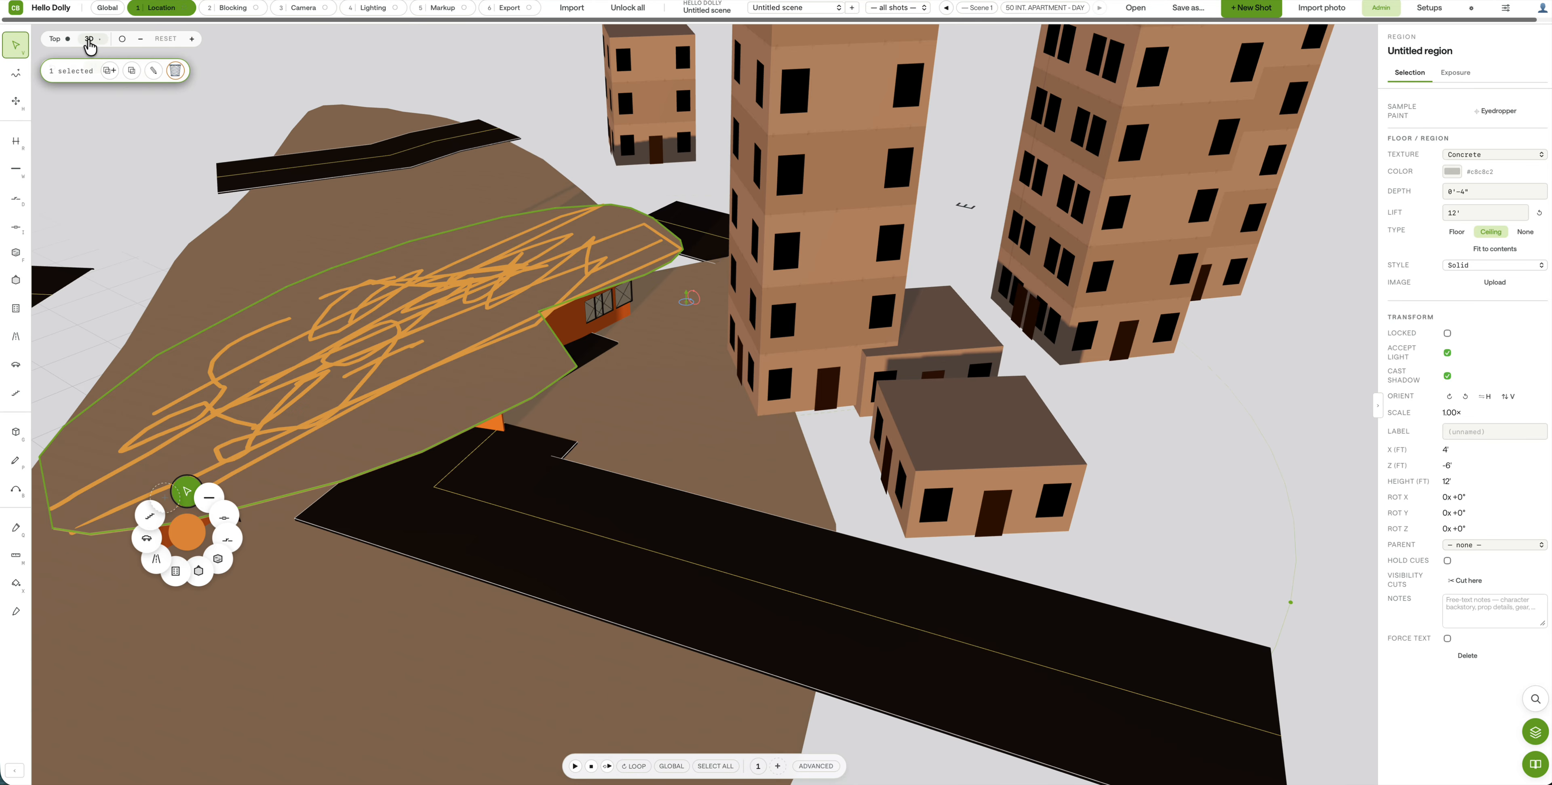
{"action": "scroll", "coordinate": [460, 404], "scroll_direction": "down", "scroll_amount": 10}
{"action": "scroll", "coordinate": [441, 432], "scroll_direction": "down", "scroll_amount": 10}
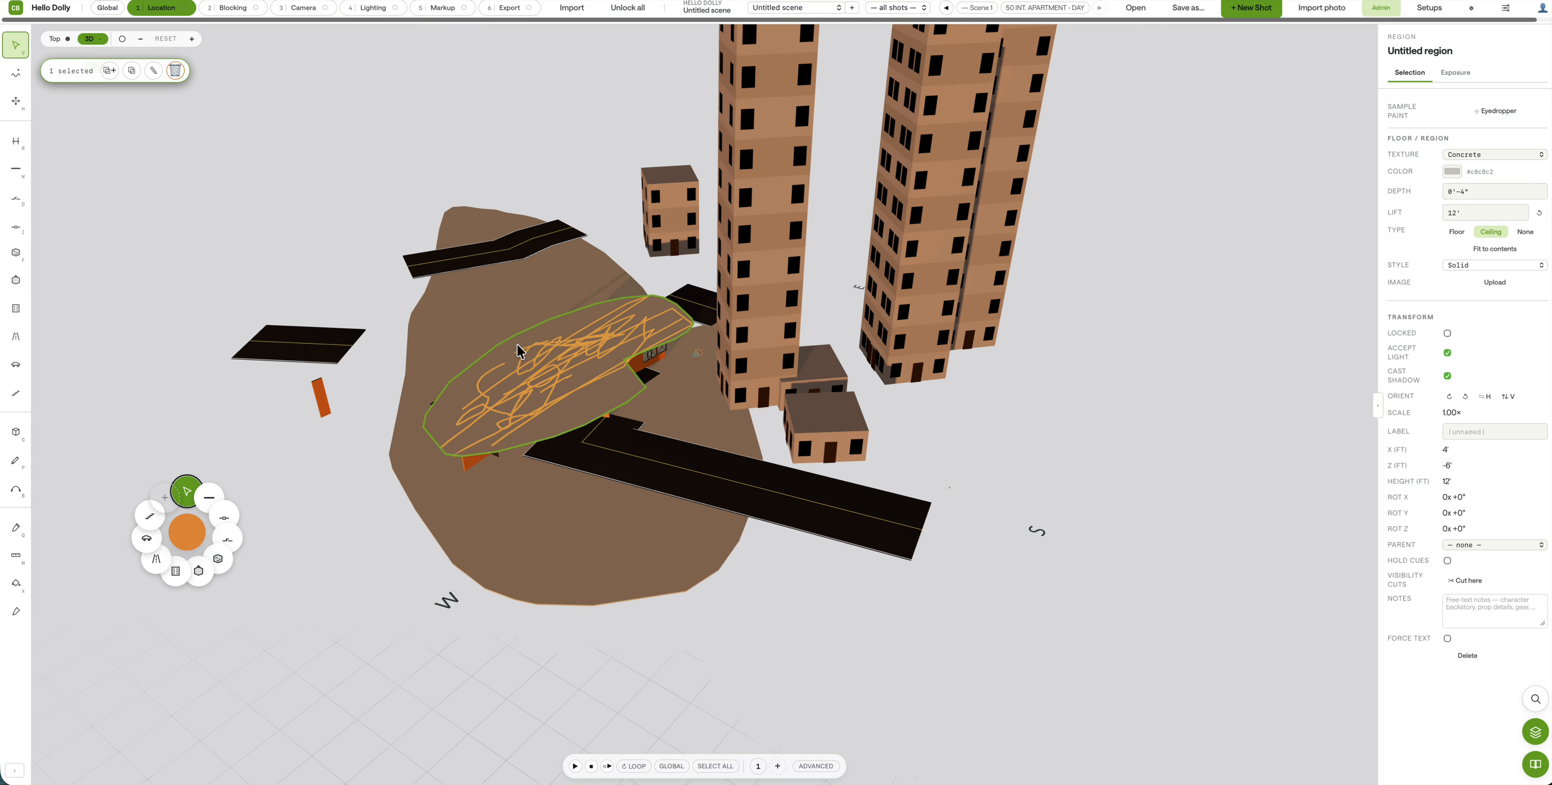
{"action": "scroll", "coordinate": [392, 418], "scroll_direction": "up", "scroll_amount": 2}
{"action": "left_click_drag", "start_coordinate": [365, 452], "coordinate": [1055, 545]}
{"action": "scroll", "coordinate": [1003, 513], "scroll_direction": "up", "scroll_amount": 4}
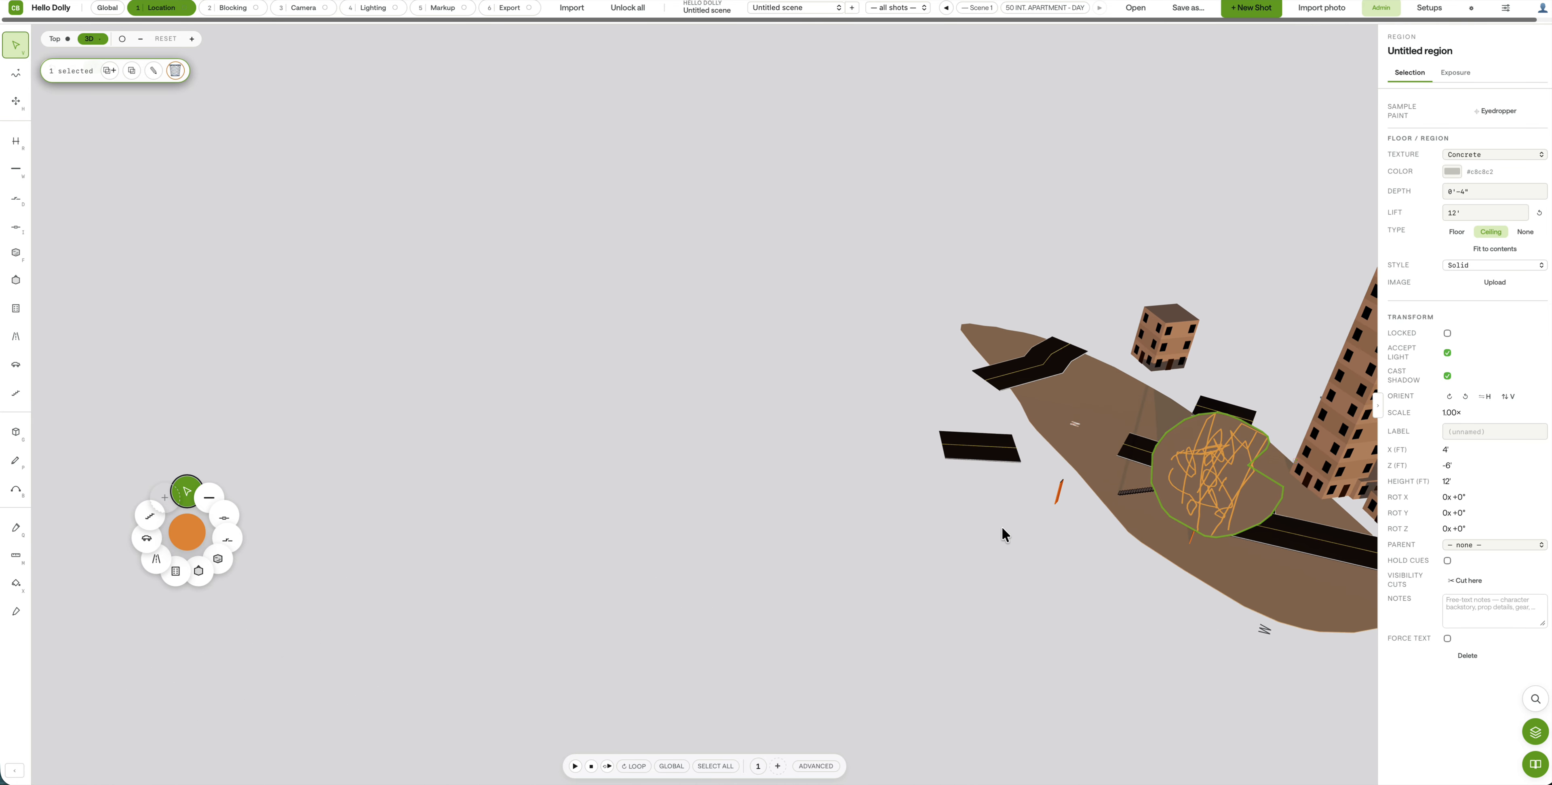
{"action": "scroll", "coordinate": [1010, 460], "scroll_direction": "down", "scroll_amount": 1}
{"action": "scroll", "coordinate": [1010, 474], "scroll_direction": "down", "scroll_amount": 1}
{"action": "left_click_drag", "start_coordinate": [1012, 482], "coordinate": [1018, 392]}
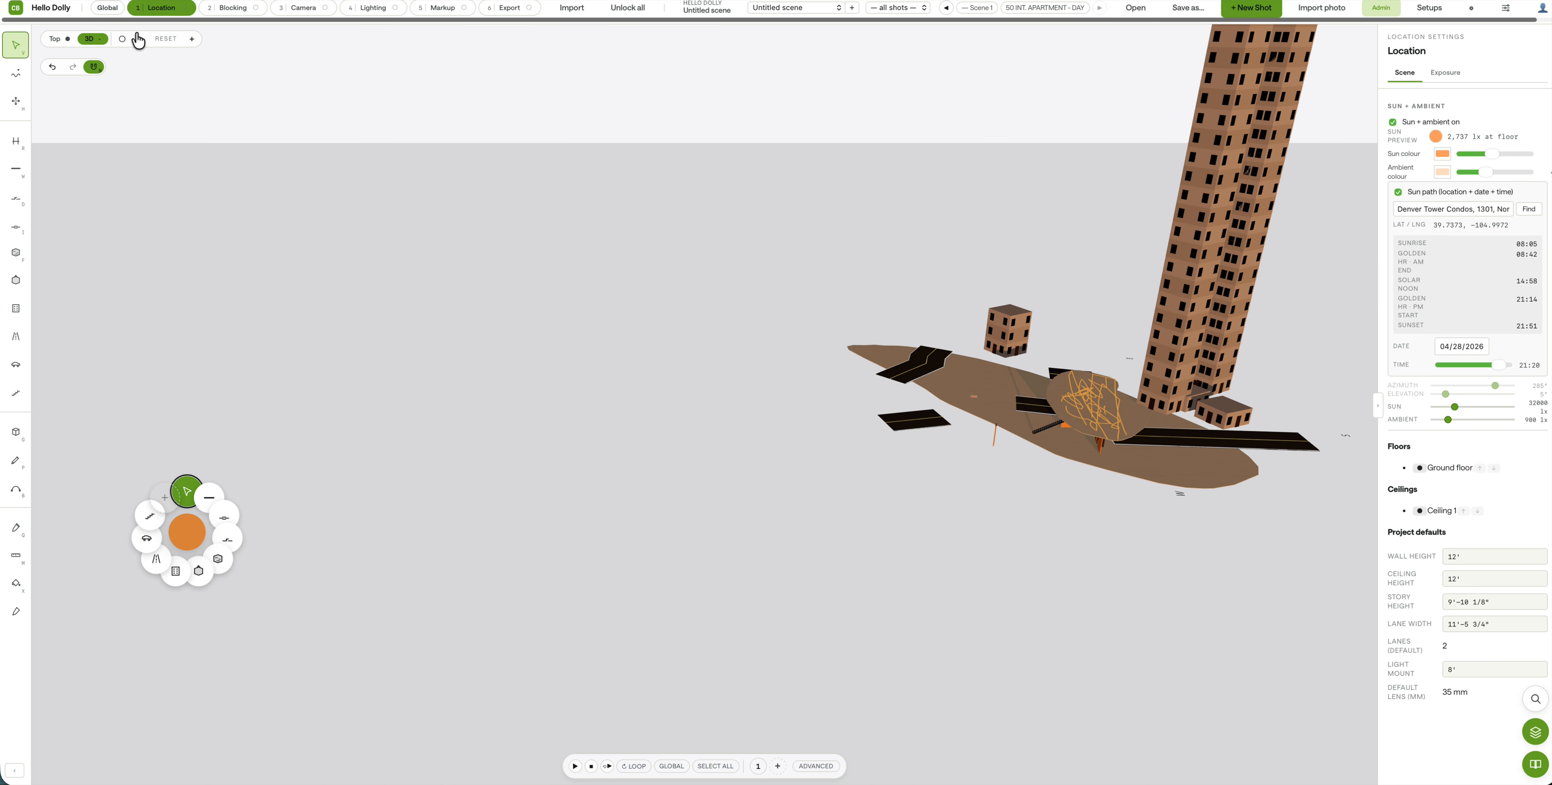
{"action": "left_click", "coordinate": [58, 42]}
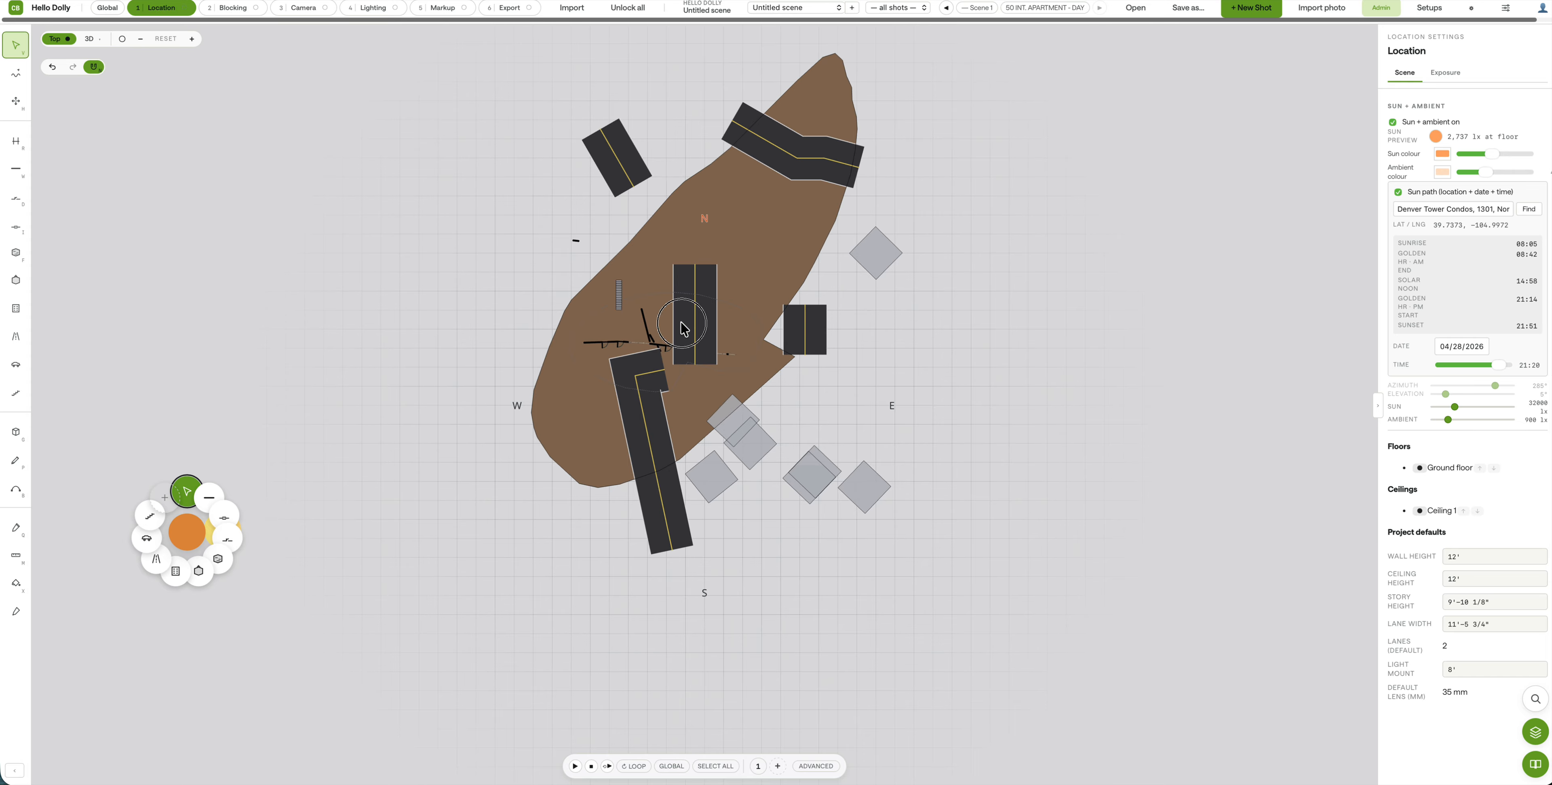
Step: Nudge the vertical road segment upward, then pan the plan to show its lower part
{"action": "mouse_move", "coordinate": [685, 330]}
{"action": "left_mouse_down"}
{"action": "mouse_move", "coordinate": [679, 304]}
{"action": "mouse_move", "coordinate": [686, 332]}
{"action": "left_mouse_up"}
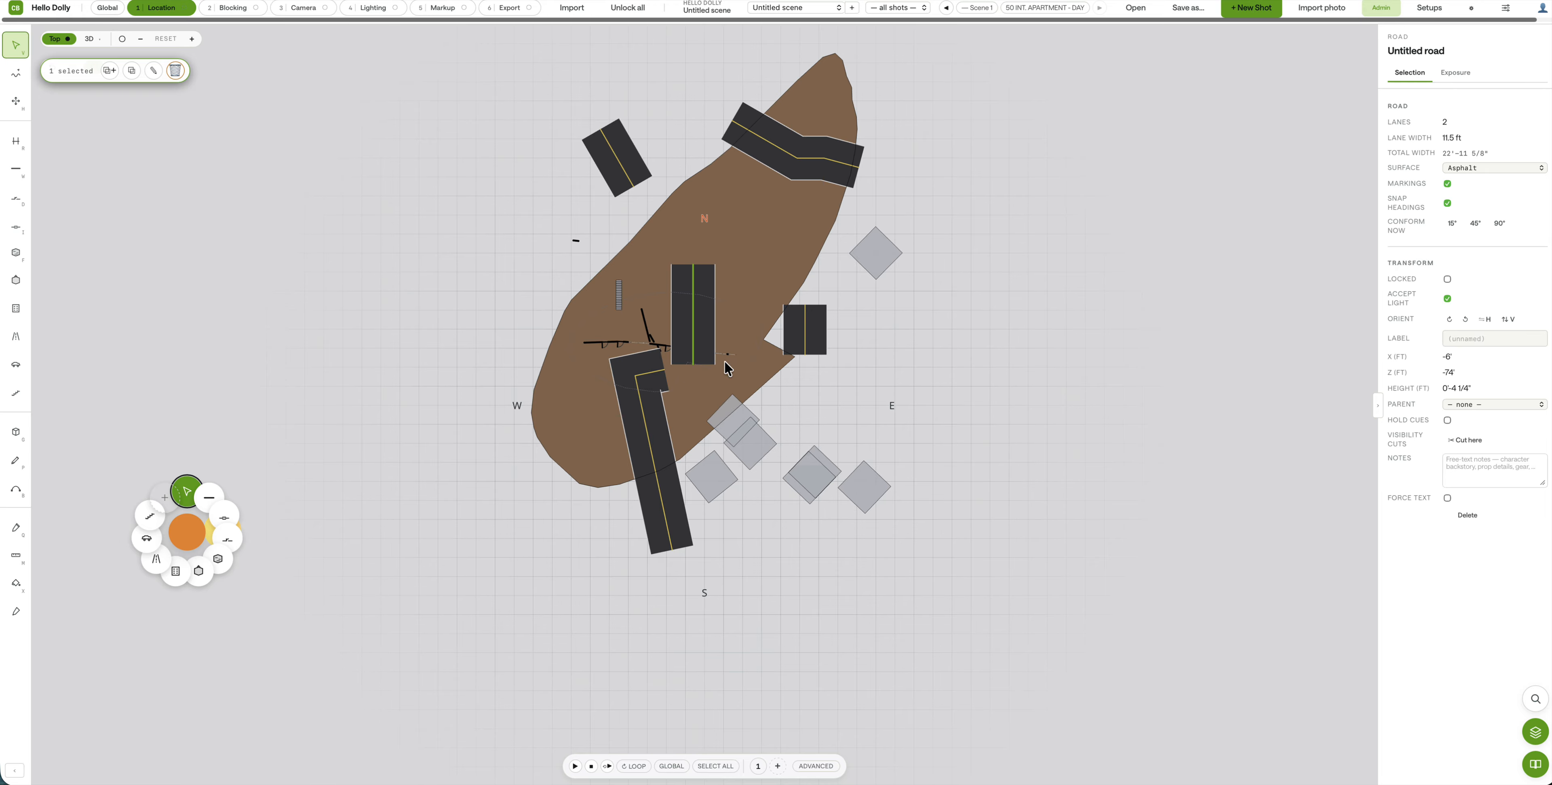
{"action": "scroll", "coordinate": [738, 299], "scroll_direction": "up", "scroll_amount": 5}
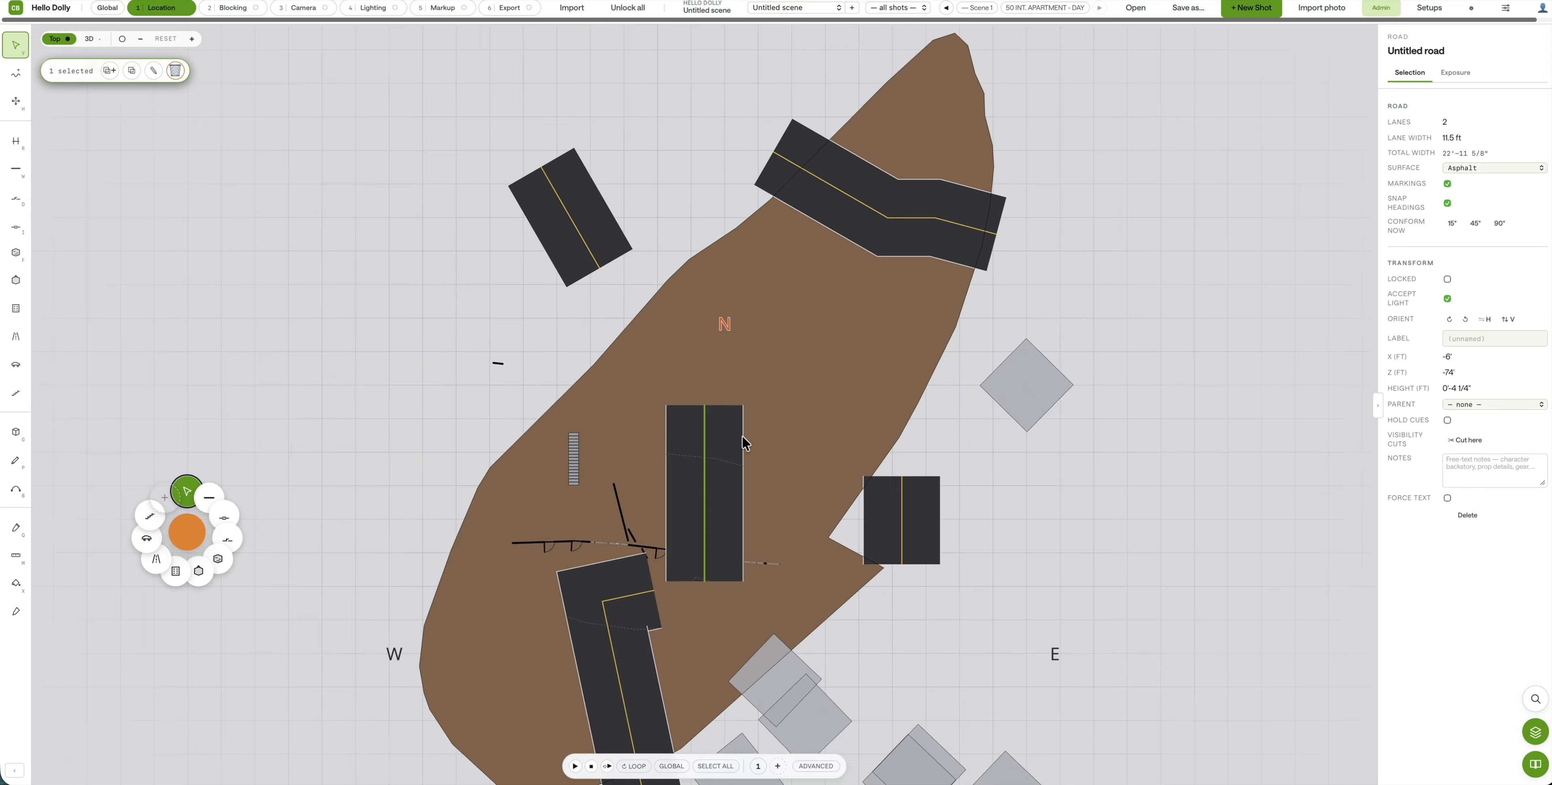
{"action": "left_click", "coordinate": [495, 321]}
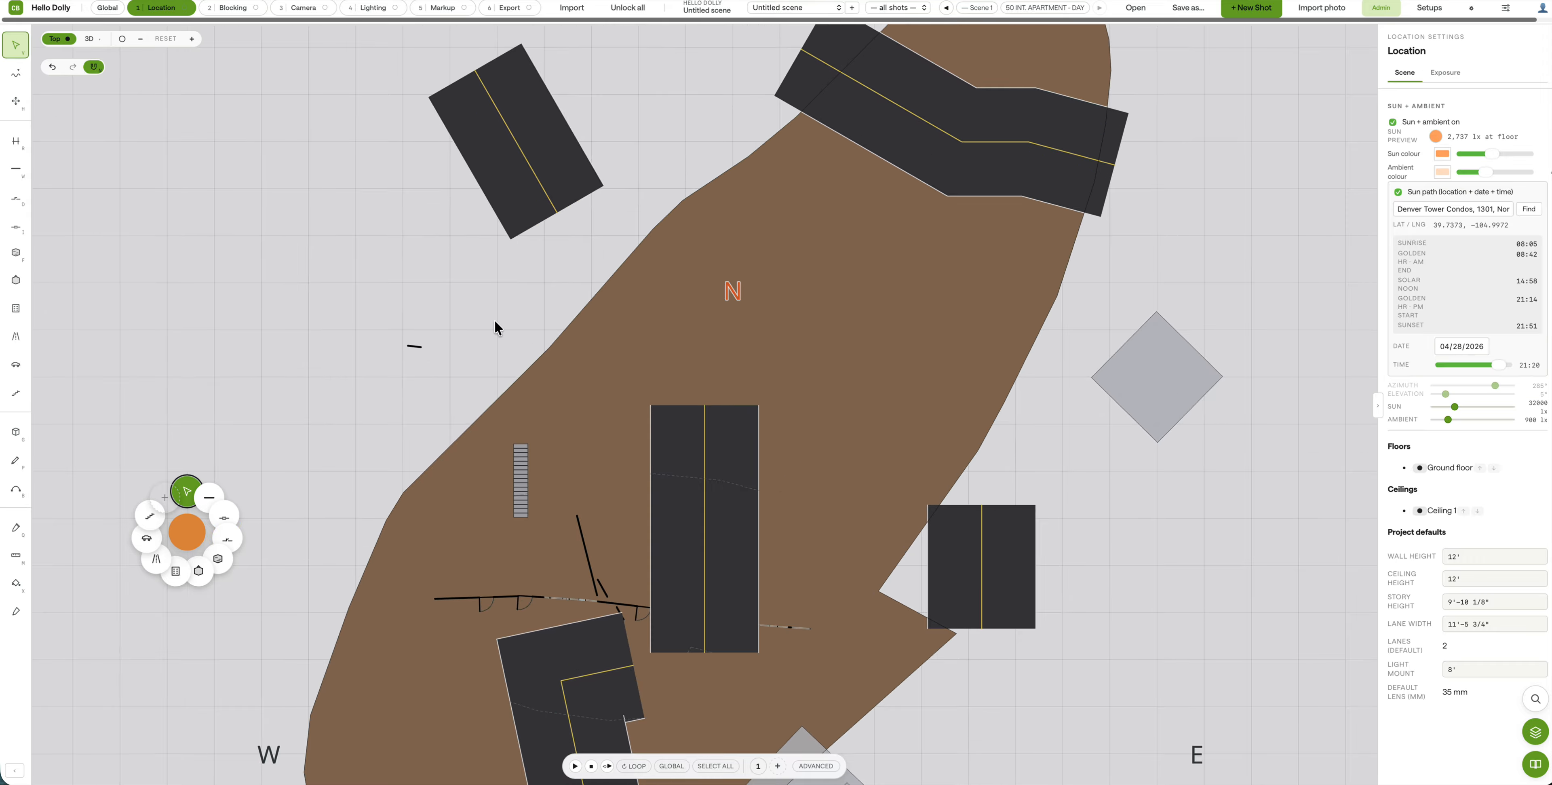
{"action": "left_click", "coordinate": [520, 479]}
{"action": "left_click", "coordinate": [453, 386]}
{"action": "left_click_drag", "start_coordinate": [453, 386], "coordinate": [487, 148]}
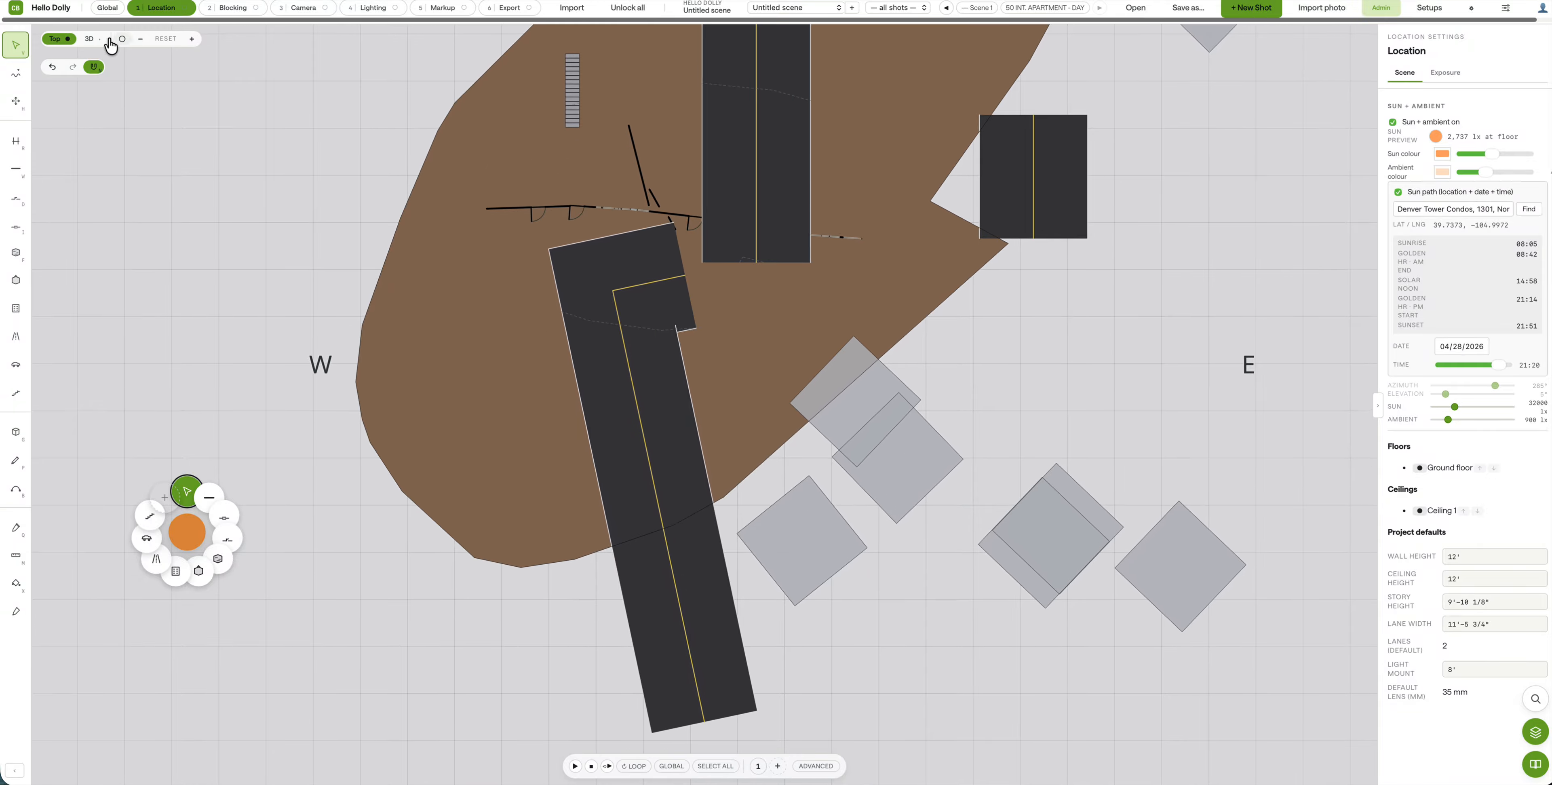
Step: Inspect the set in 3D, return to the Top plan, and enter the Blocking stage
{"action": "left_click", "coordinate": [90, 38]}
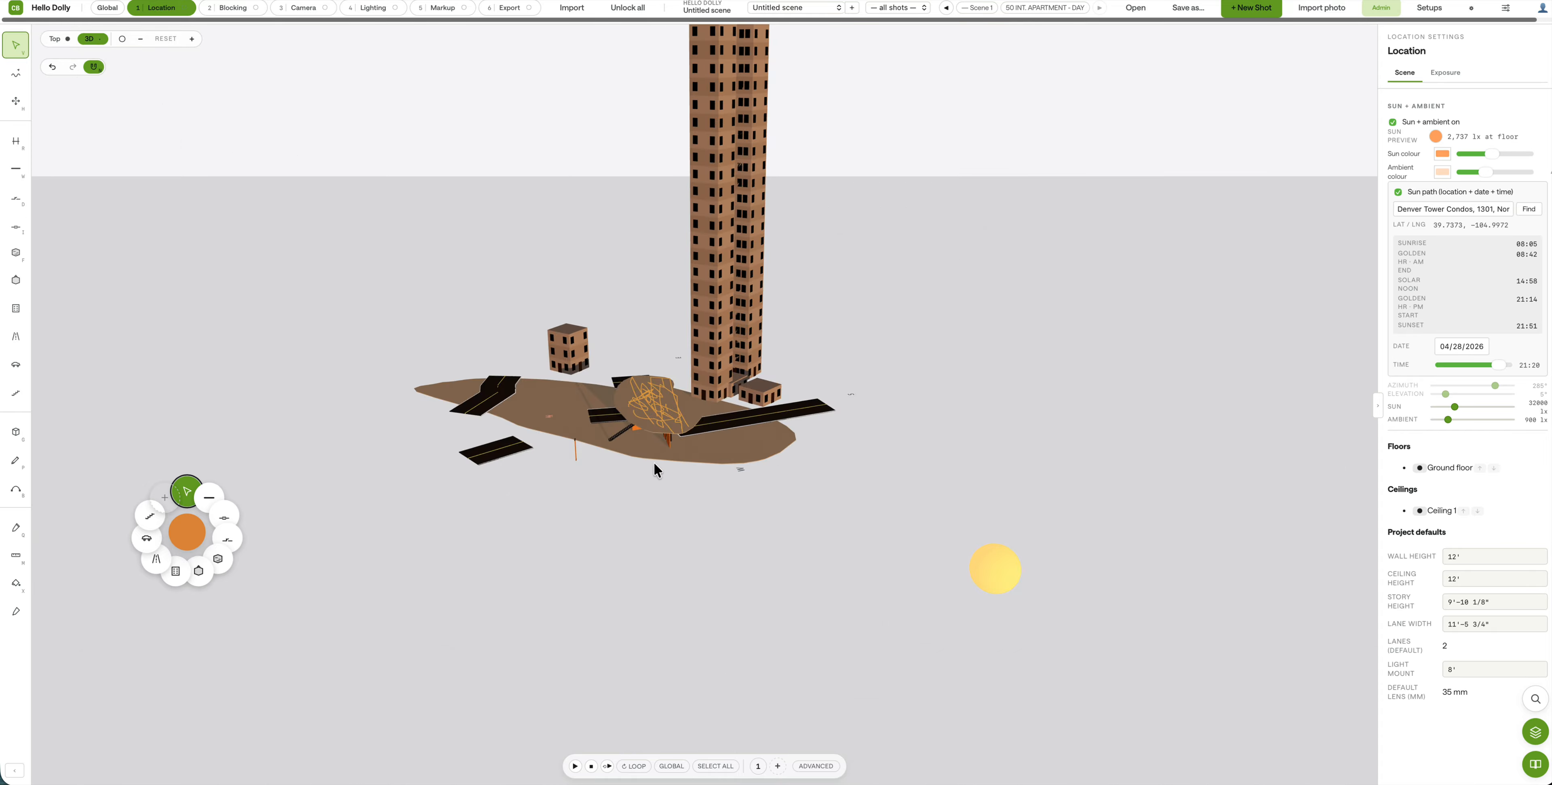
{"action": "scroll", "coordinate": [621, 513], "scroll_direction": "up", "scroll_amount": 6}
{"action": "right_click_drag", "start_coordinate": [602, 516], "coordinate": [618, 570]}
{"action": "scroll", "coordinate": [528, 587], "scroll_direction": "up", "scroll_amount": 4}
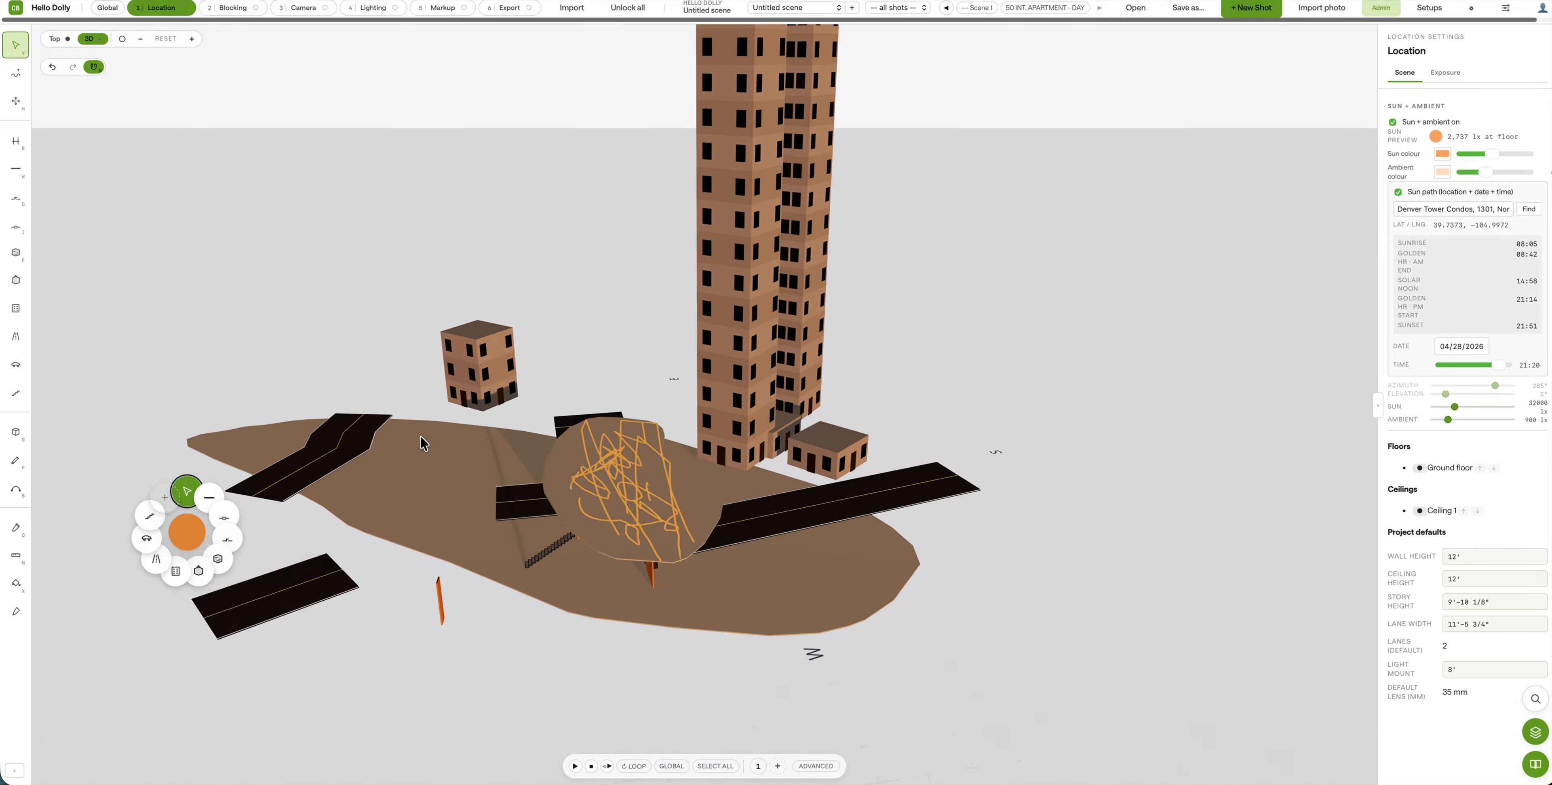
{"action": "left_click", "coordinate": [55, 39]}
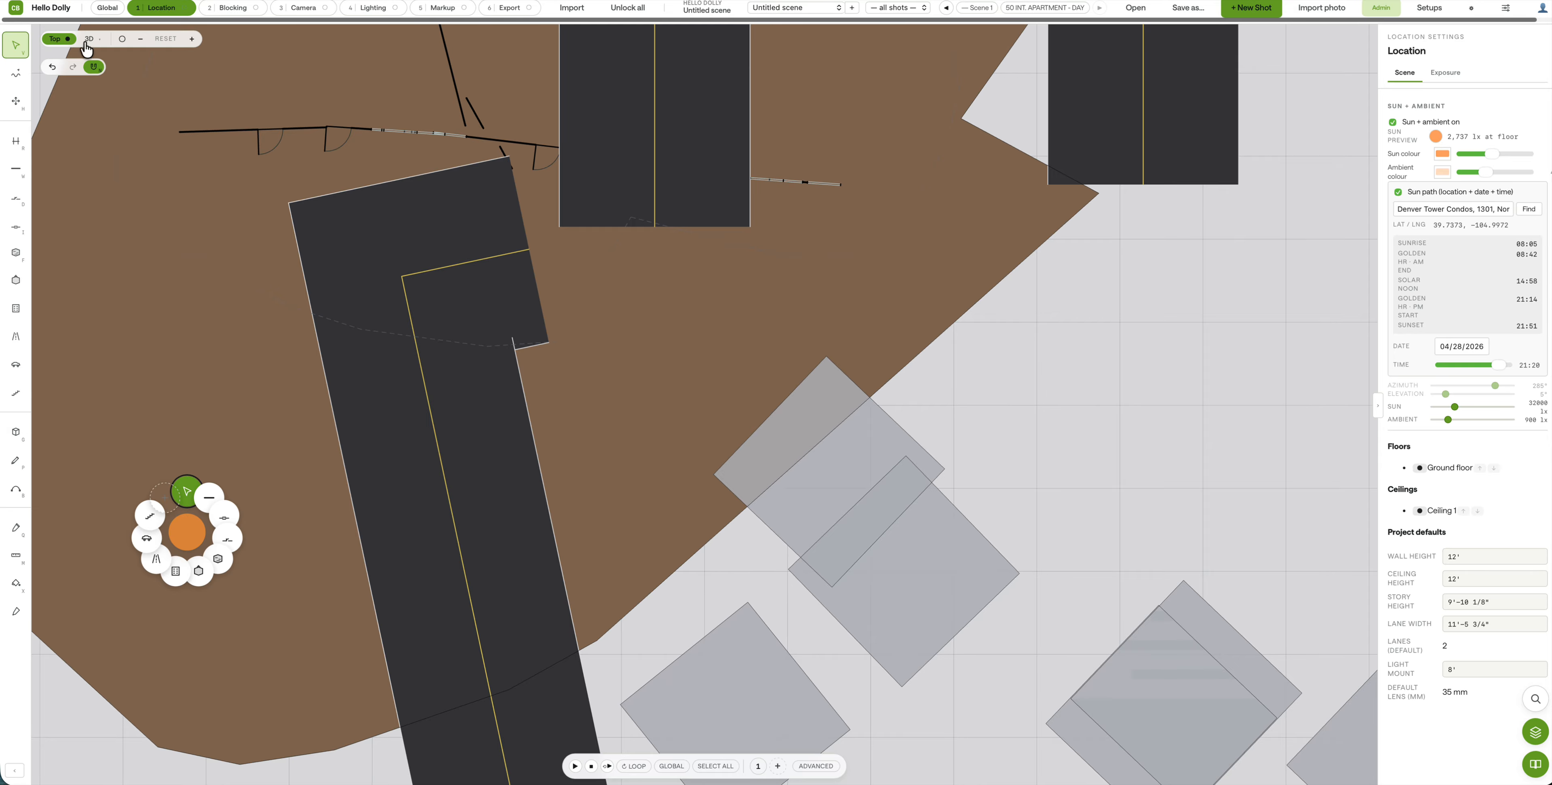
{"action": "left_click", "coordinate": [238, 10]}
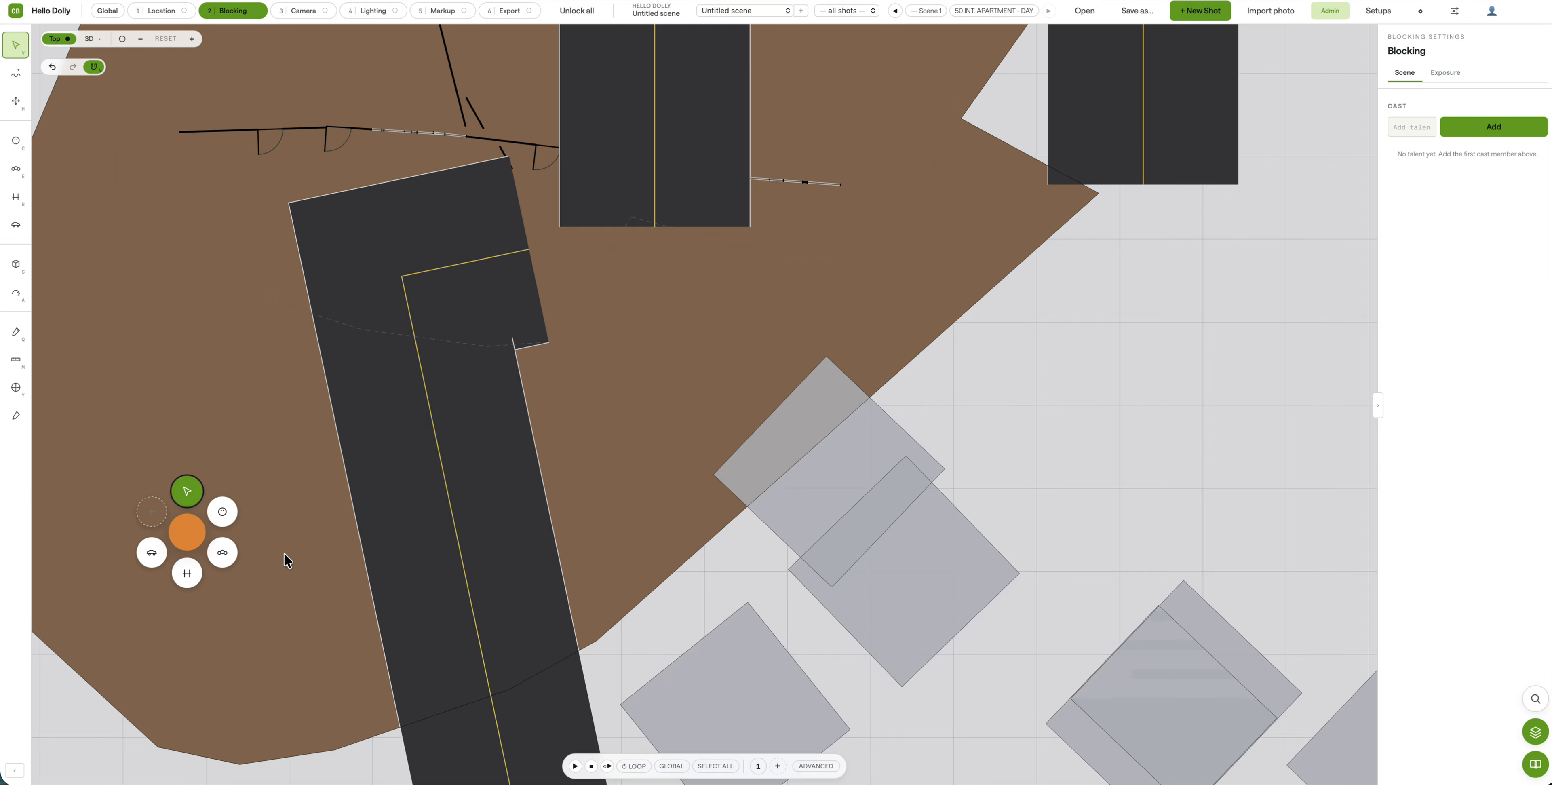
{"action": "key", "text": "c"}
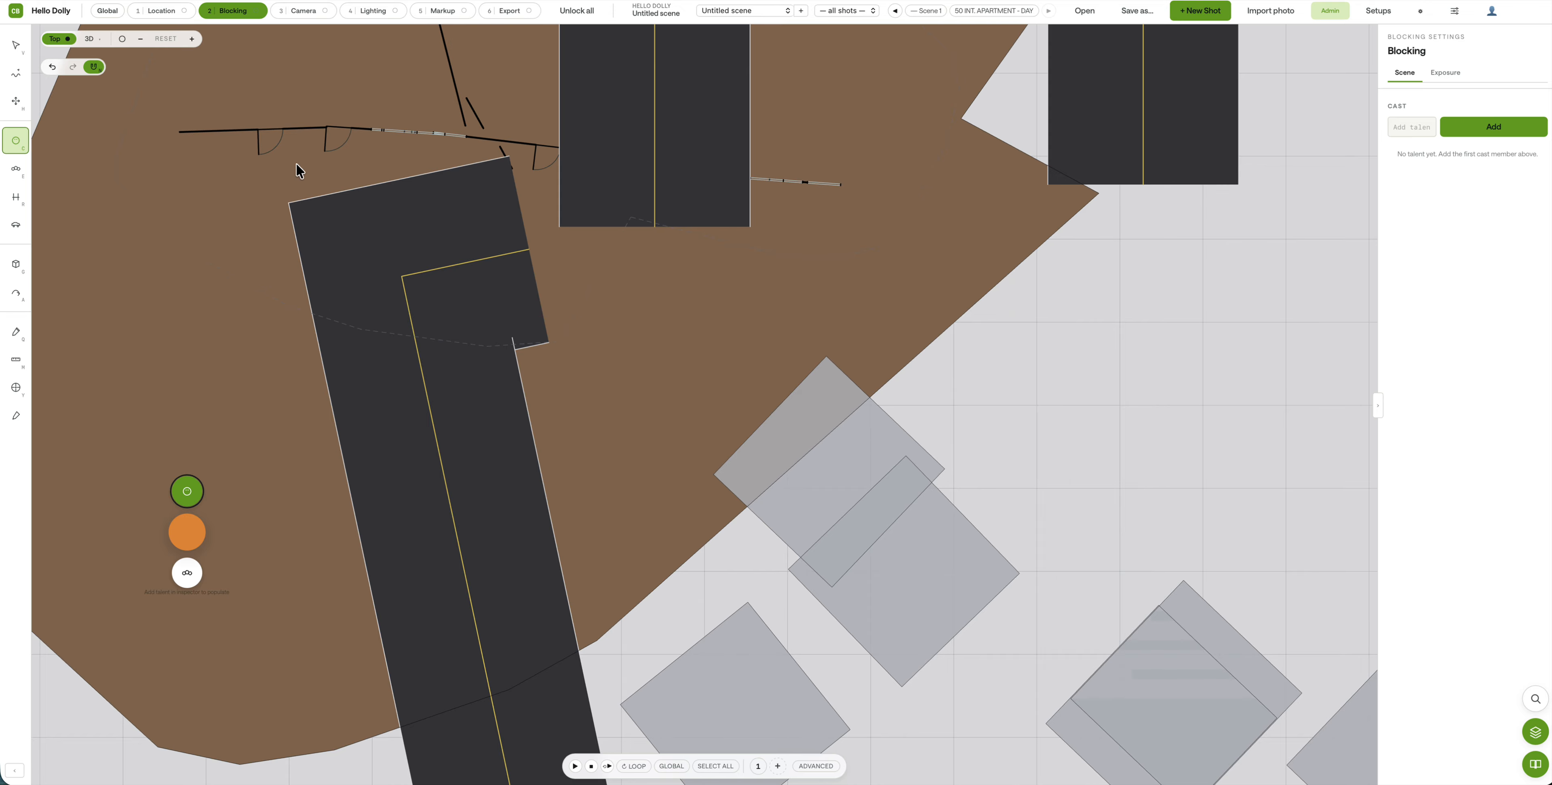
{"action": "left_click", "coordinate": [161, 11]}
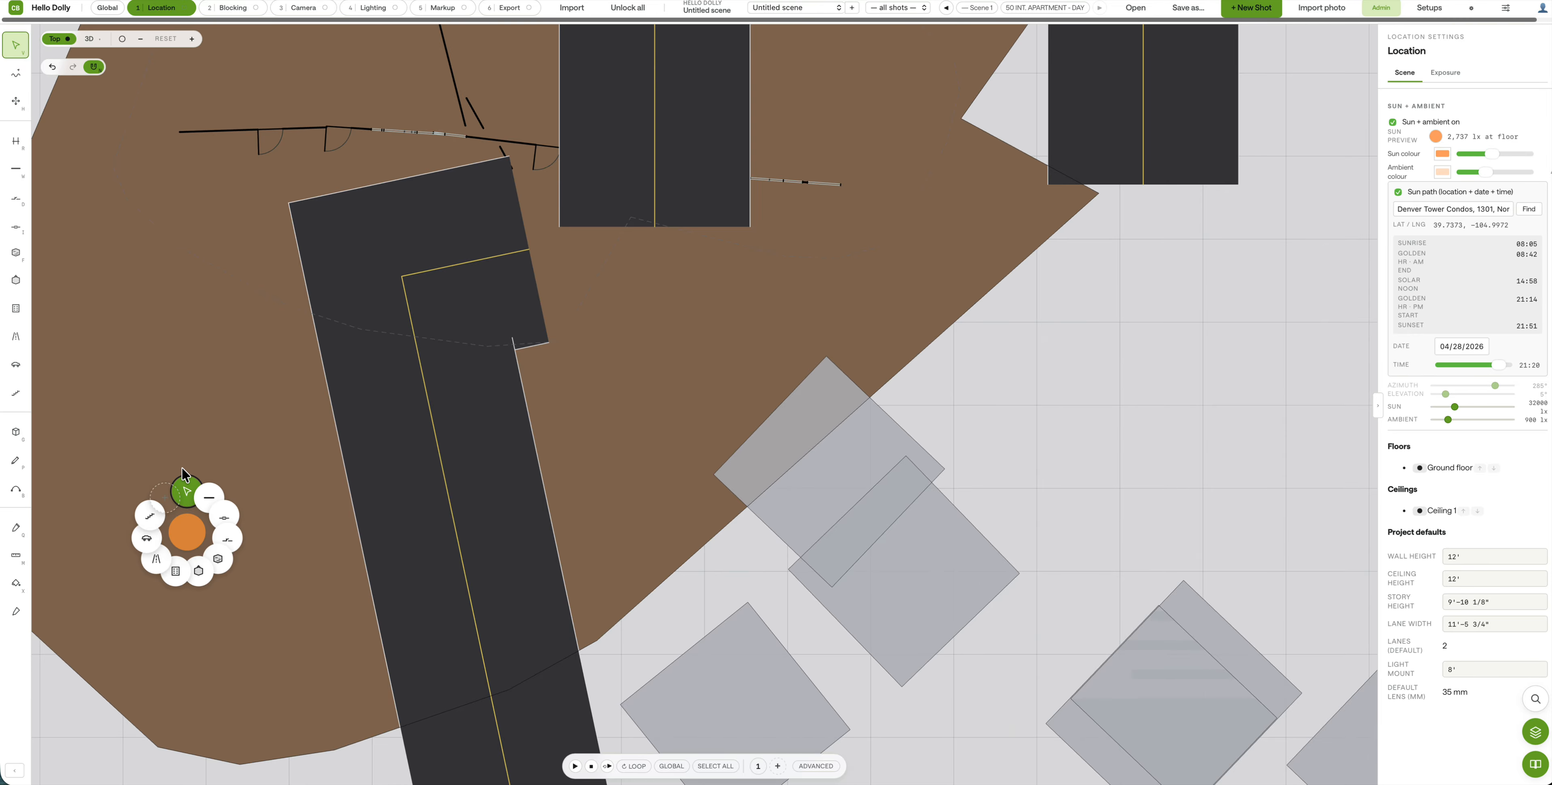
{"action": "left_click", "coordinate": [232, 7]}
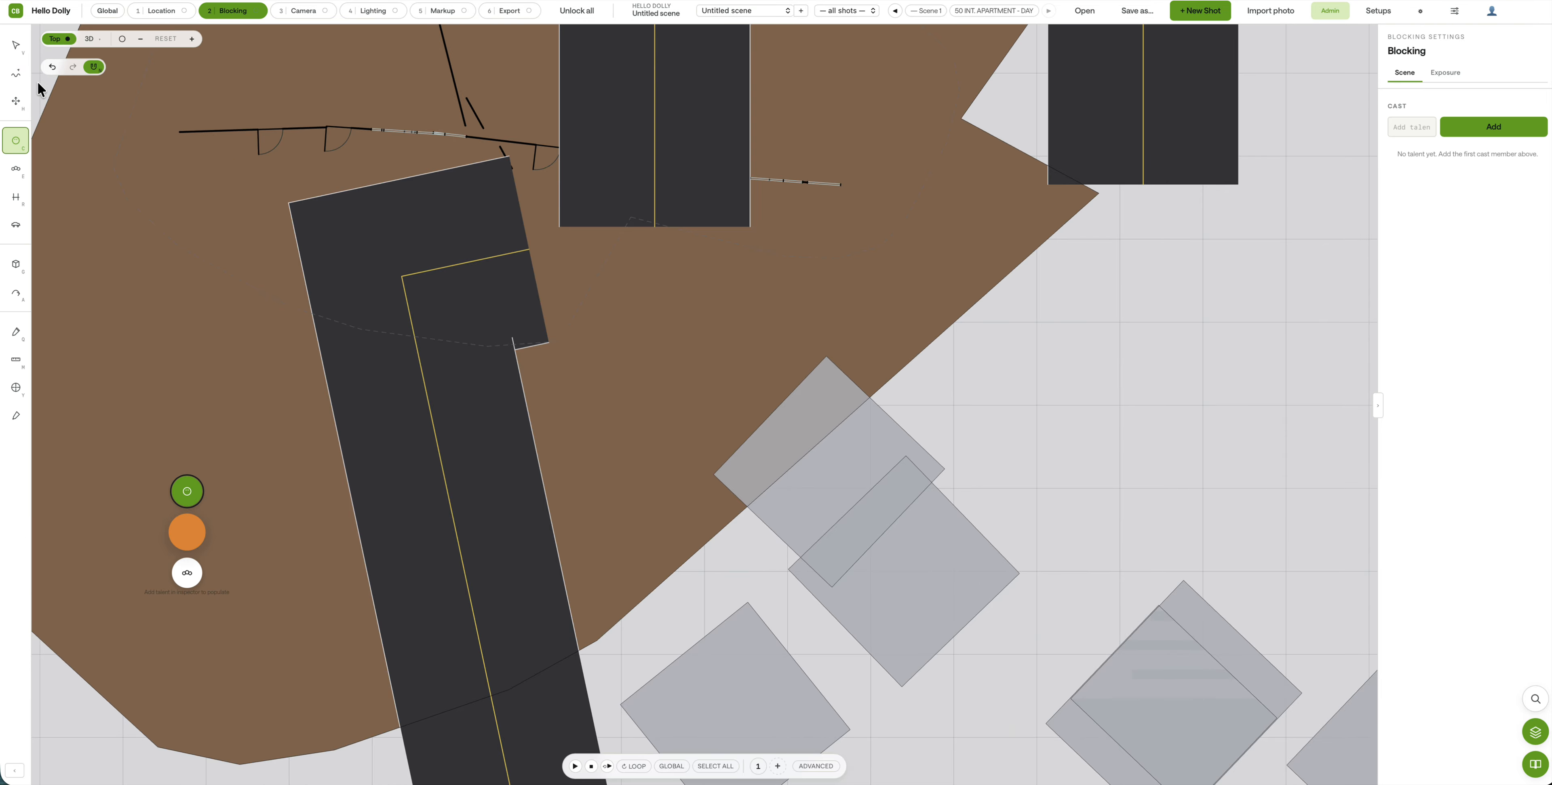
{"action": "left_click", "coordinate": [90, 40]}
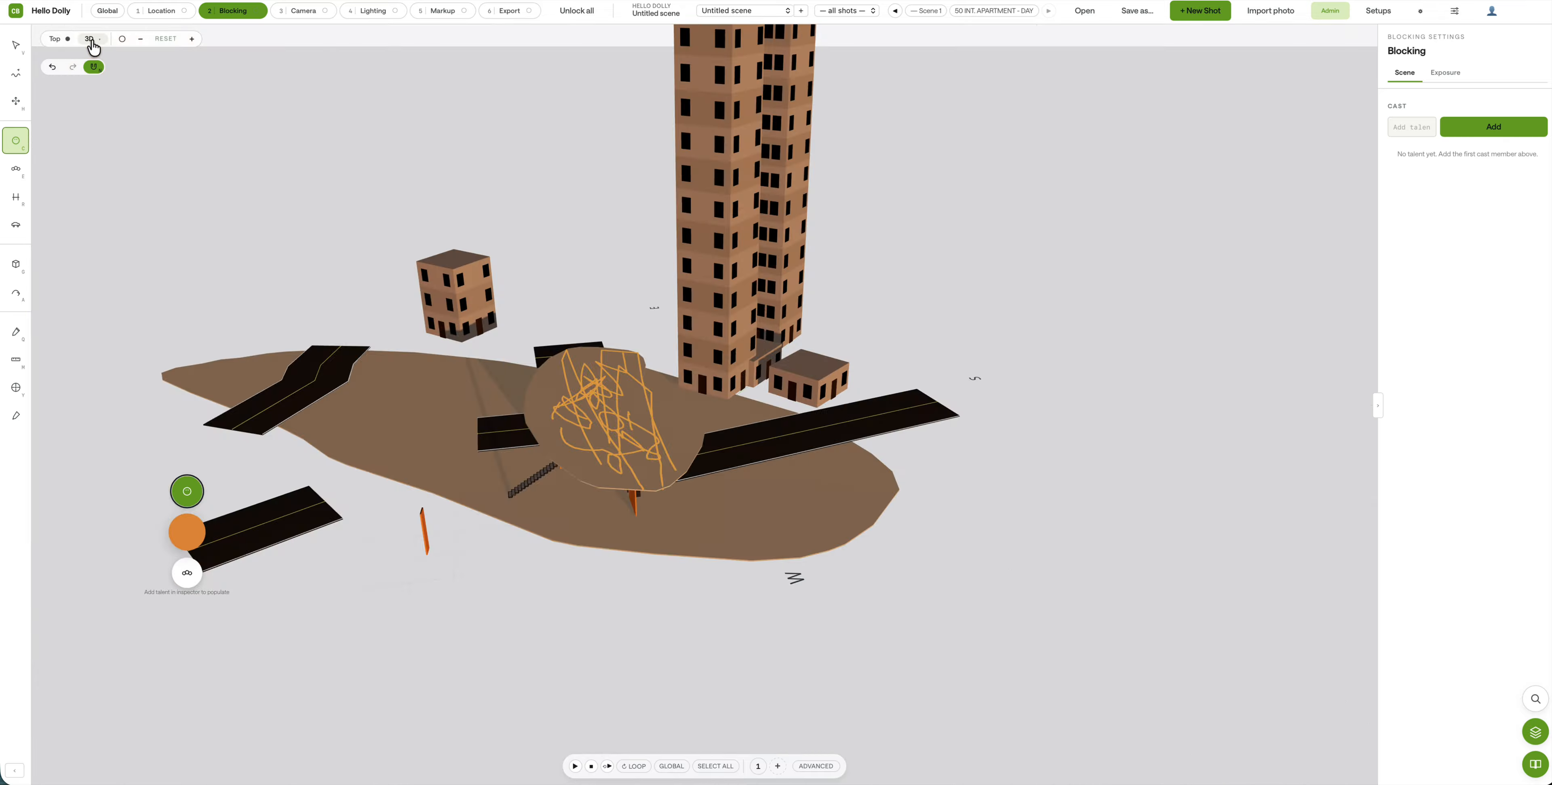
{"action": "left_click", "coordinate": [164, 11]}
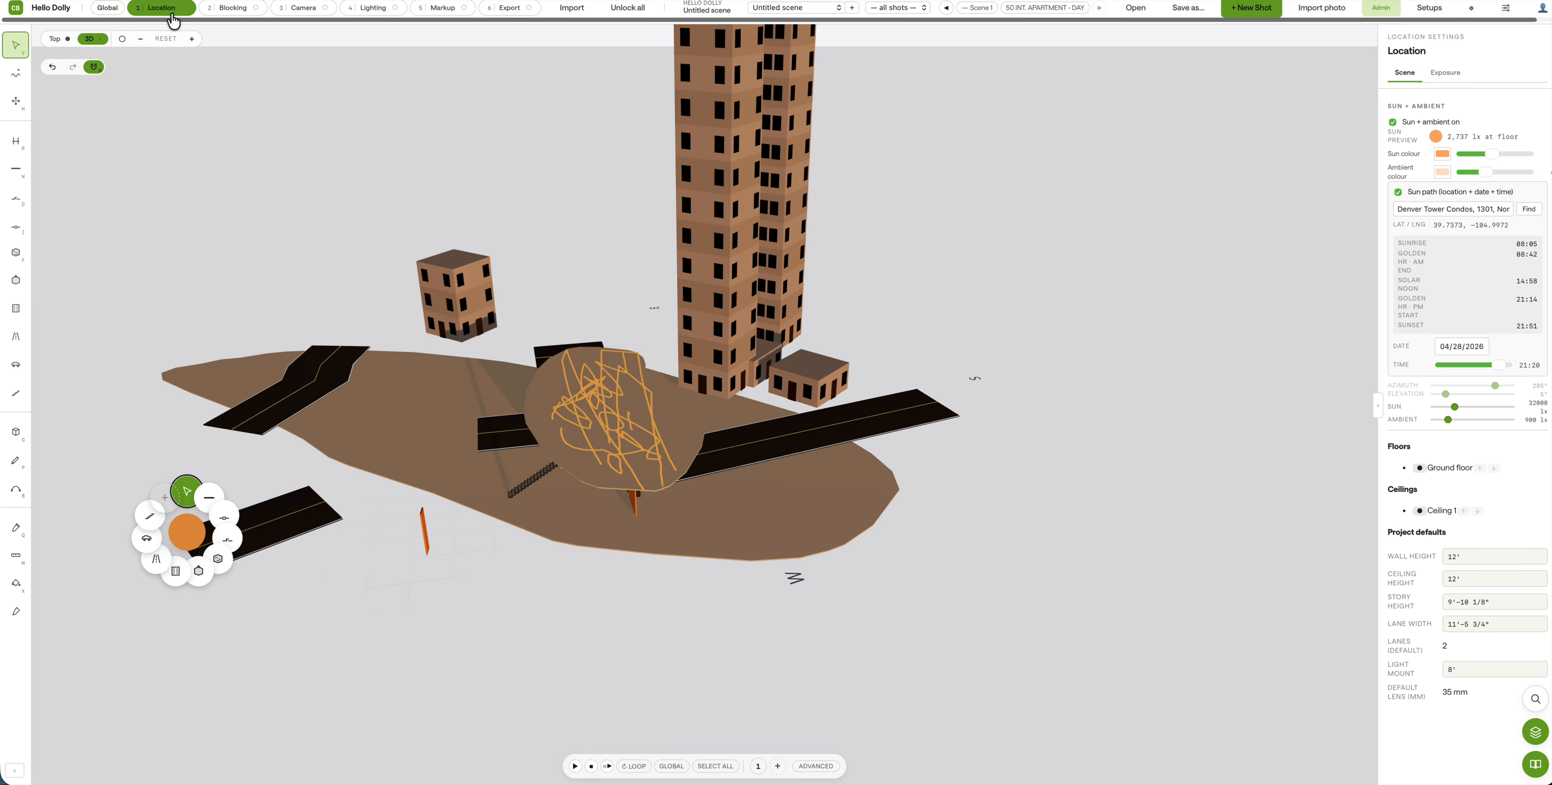
{"action": "left_click", "coordinate": [232, 9]}
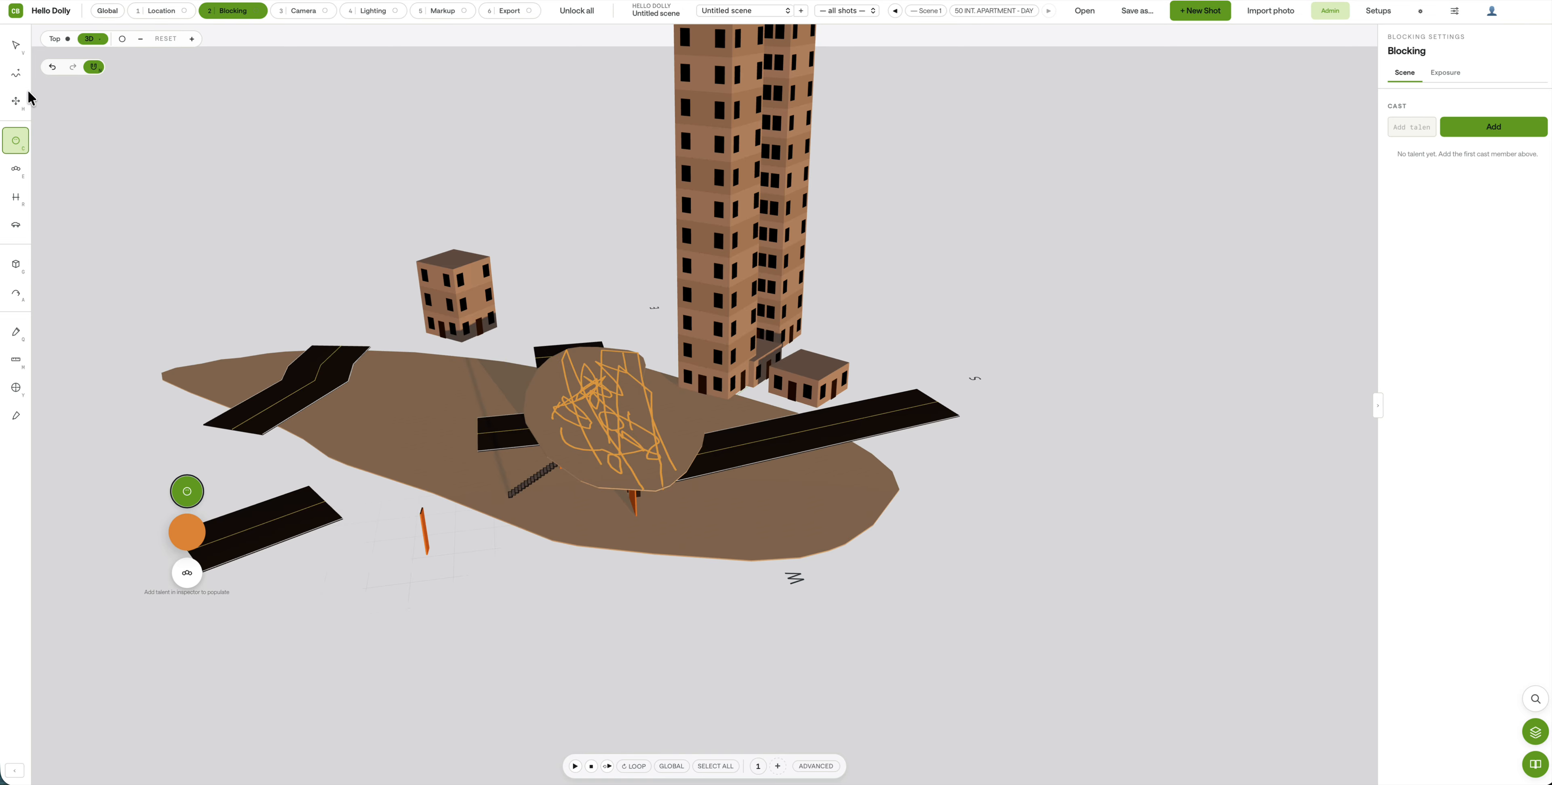
{"action": "left_click", "coordinate": [54, 40]}
{"action": "scroll", "coordinate": [467, 479], "scroll_direction": "down", "scroll_amount": 5}
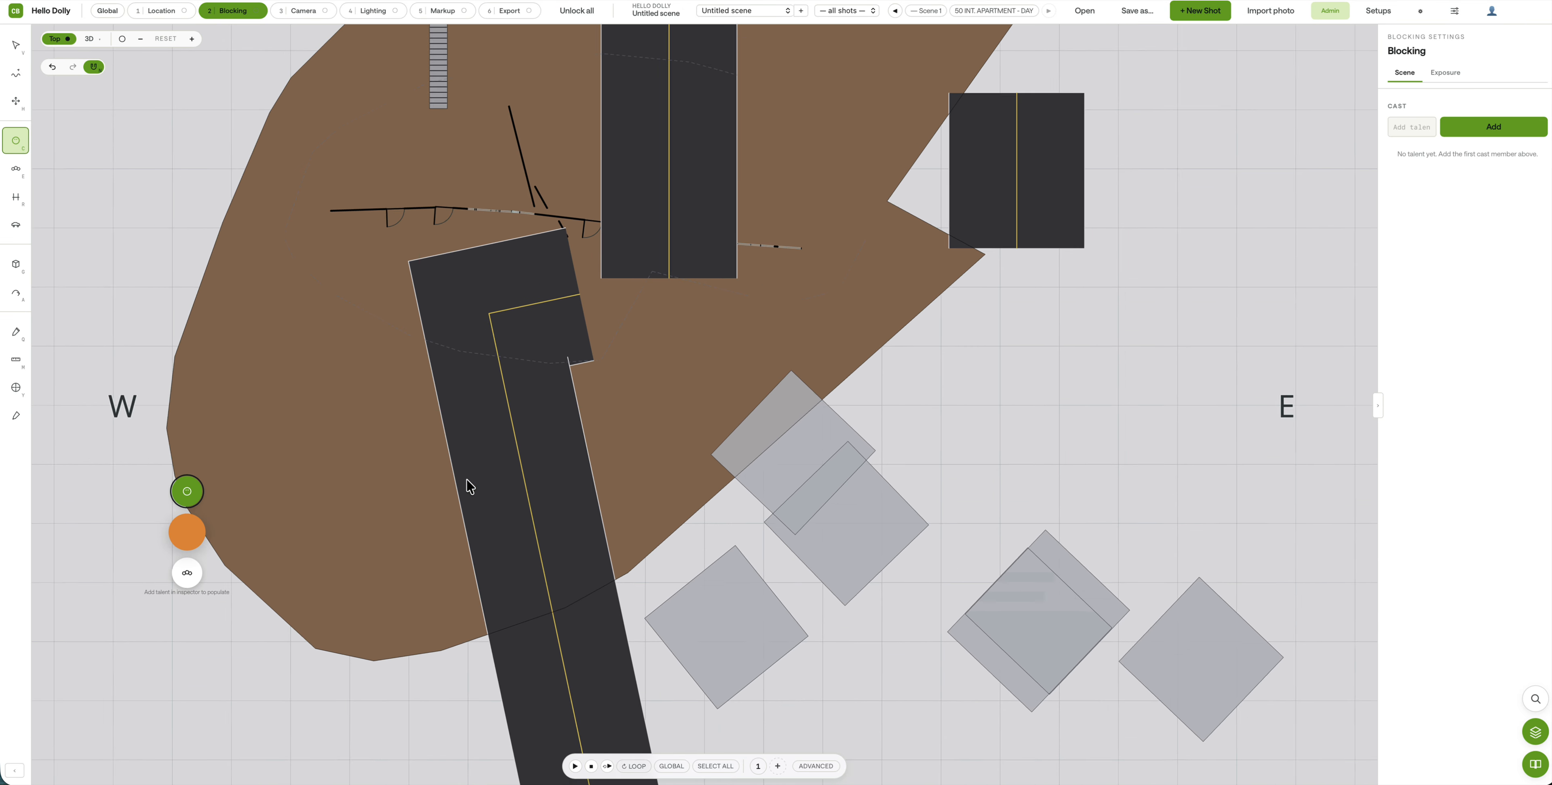
{"action": "scroll", "coordinate": [501, 451], "scroll_direction": "up", "scroll_amount": 1}
{"action": "scroll", "coordinate": [504, 457], "scroll_direction": "up", "scroll_amount": 2}
{"action": "scroll", "coordinate": [502, 454], "scroll_direction": "up", "scroll_amount": 5}
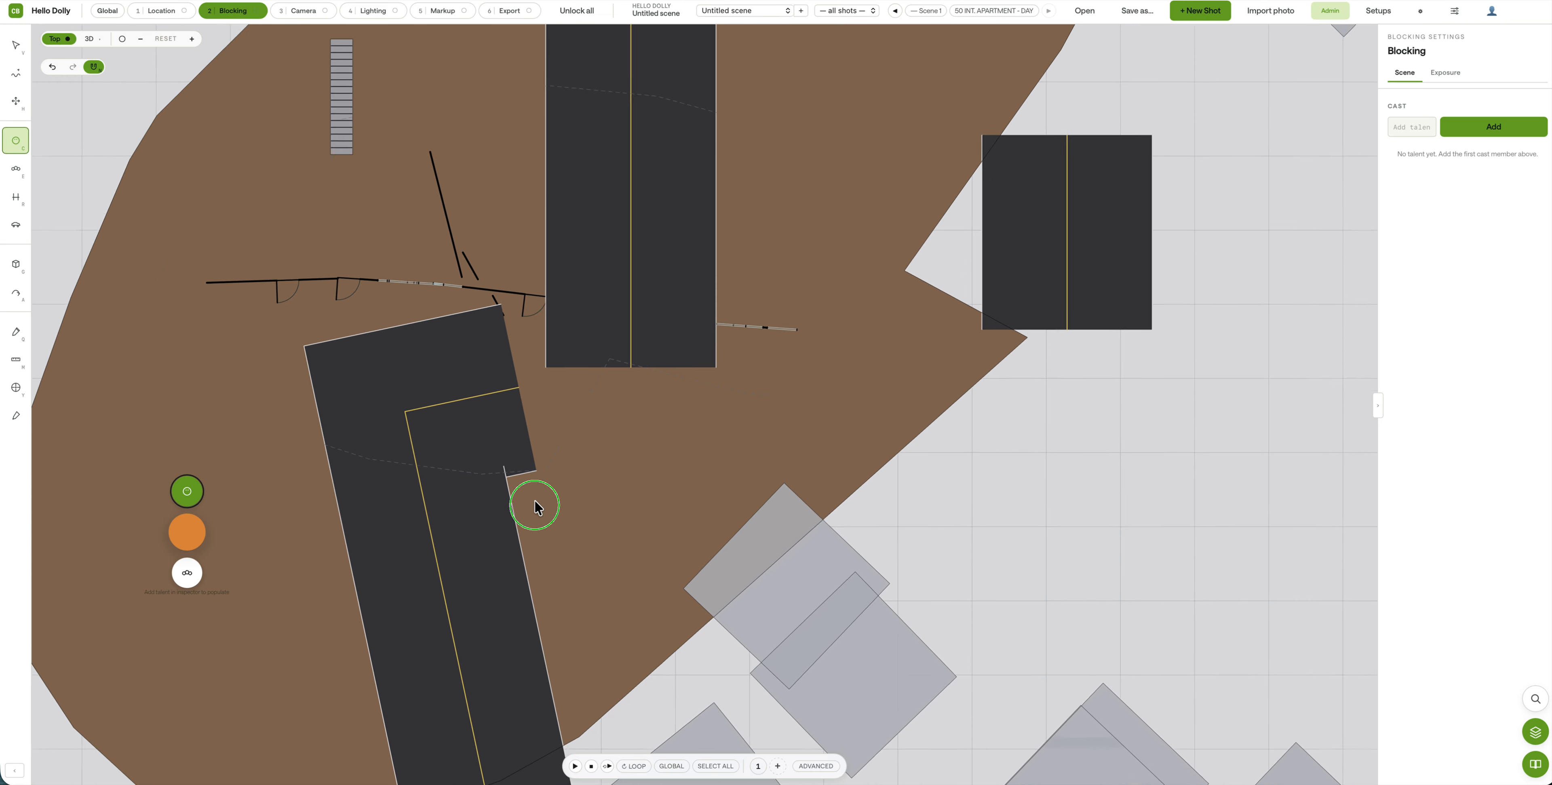
{"action": "scroll", "coordinate": [523, 546], "scroll_direction": "down", "scroll_amount": 6}
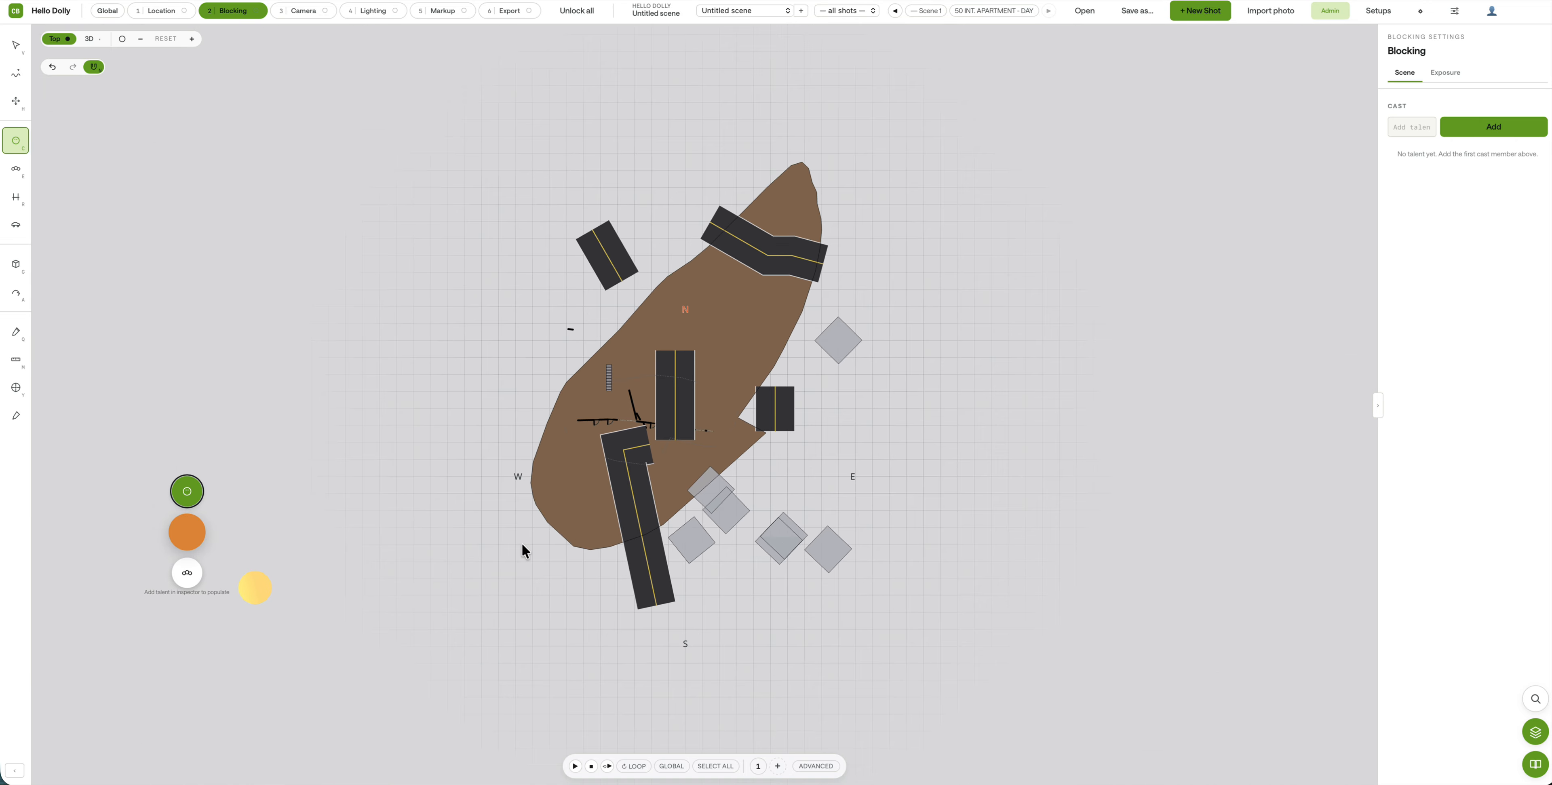
{"action": "left_click", "coordinate": [16, 44]}
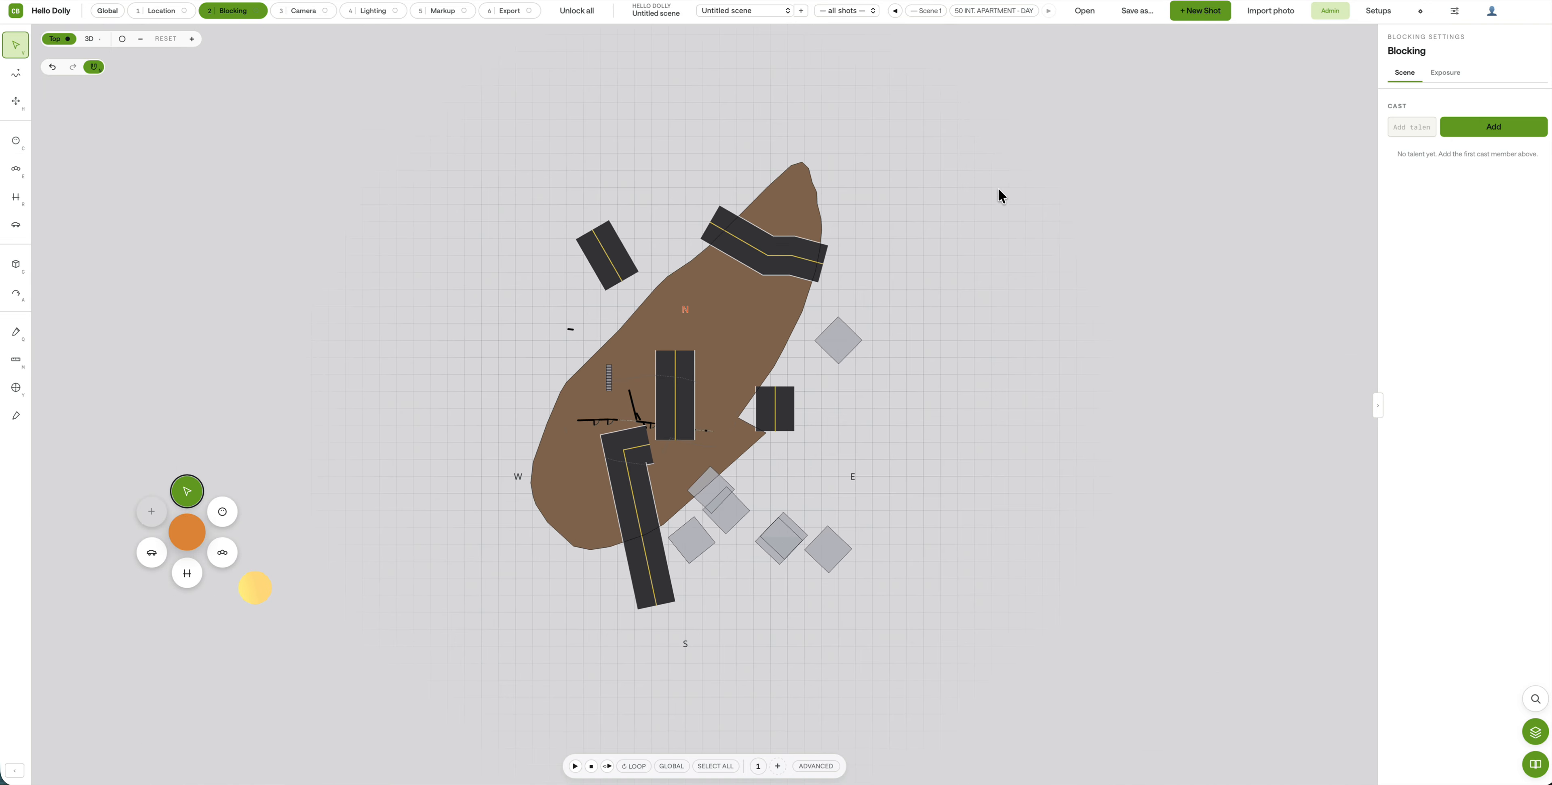
{"action": "mouse_move", "coordinate": [986, 235]}
{"action": "left_mouse_down"}
{"action": "mouse_move", "coordinate": [572, 336]}
{"action": "mouse_move", "coordinate": [817, 659]}
{"action": "left_mouse_up"}
{"action": "scroll", "coordinate": [666, 520], "scroll_direction": "up", "scroll_amount": 8}
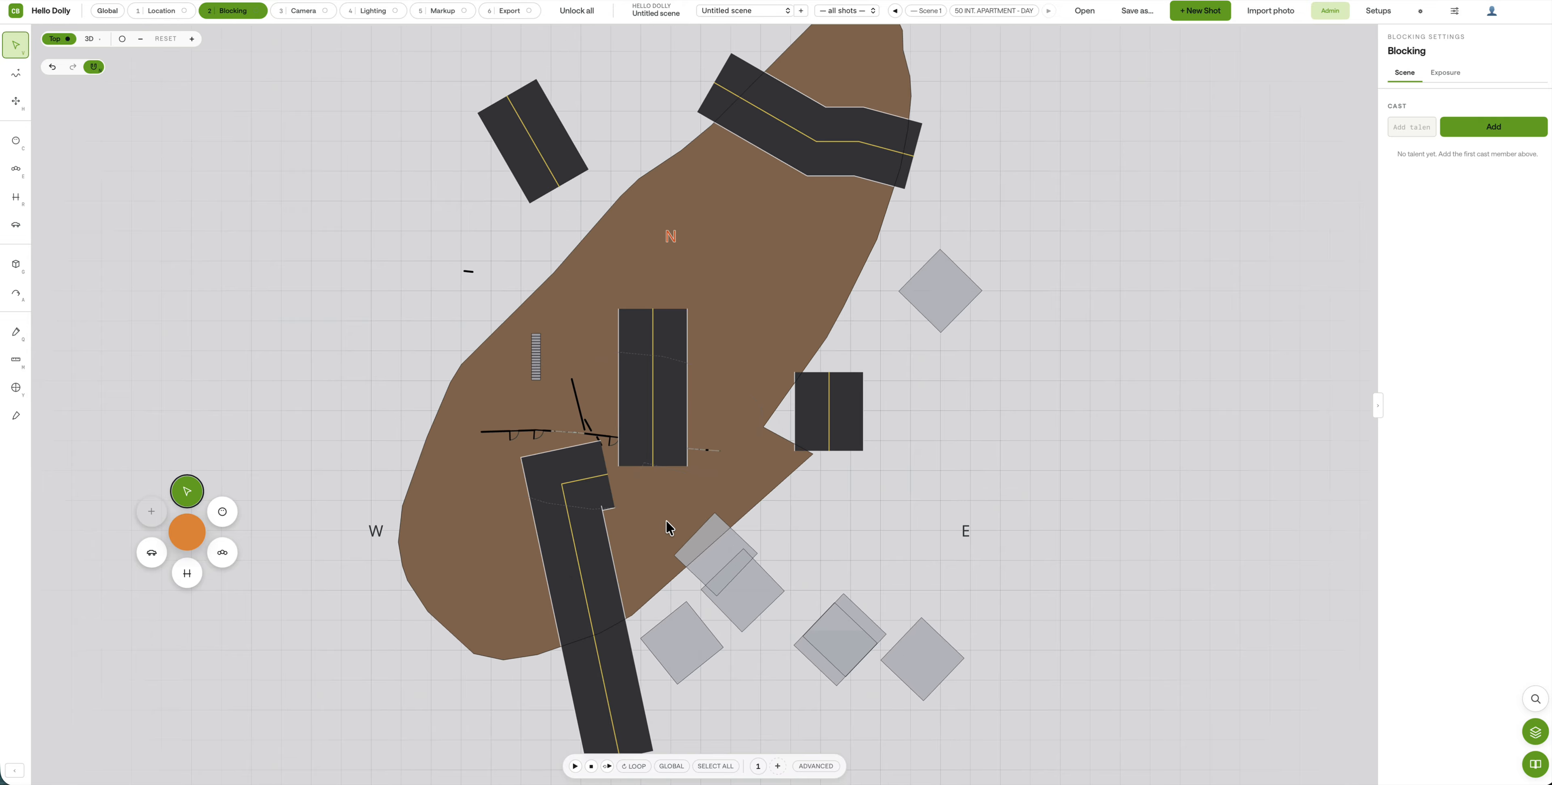
{"action": "left_click_drag", "start_coordinate": [521, 468], "coordinate": [701, 568]}
{"action": "scroll", "coordinate": [517, 655], "scroll_direction": "up", "scroll_amount": 2}
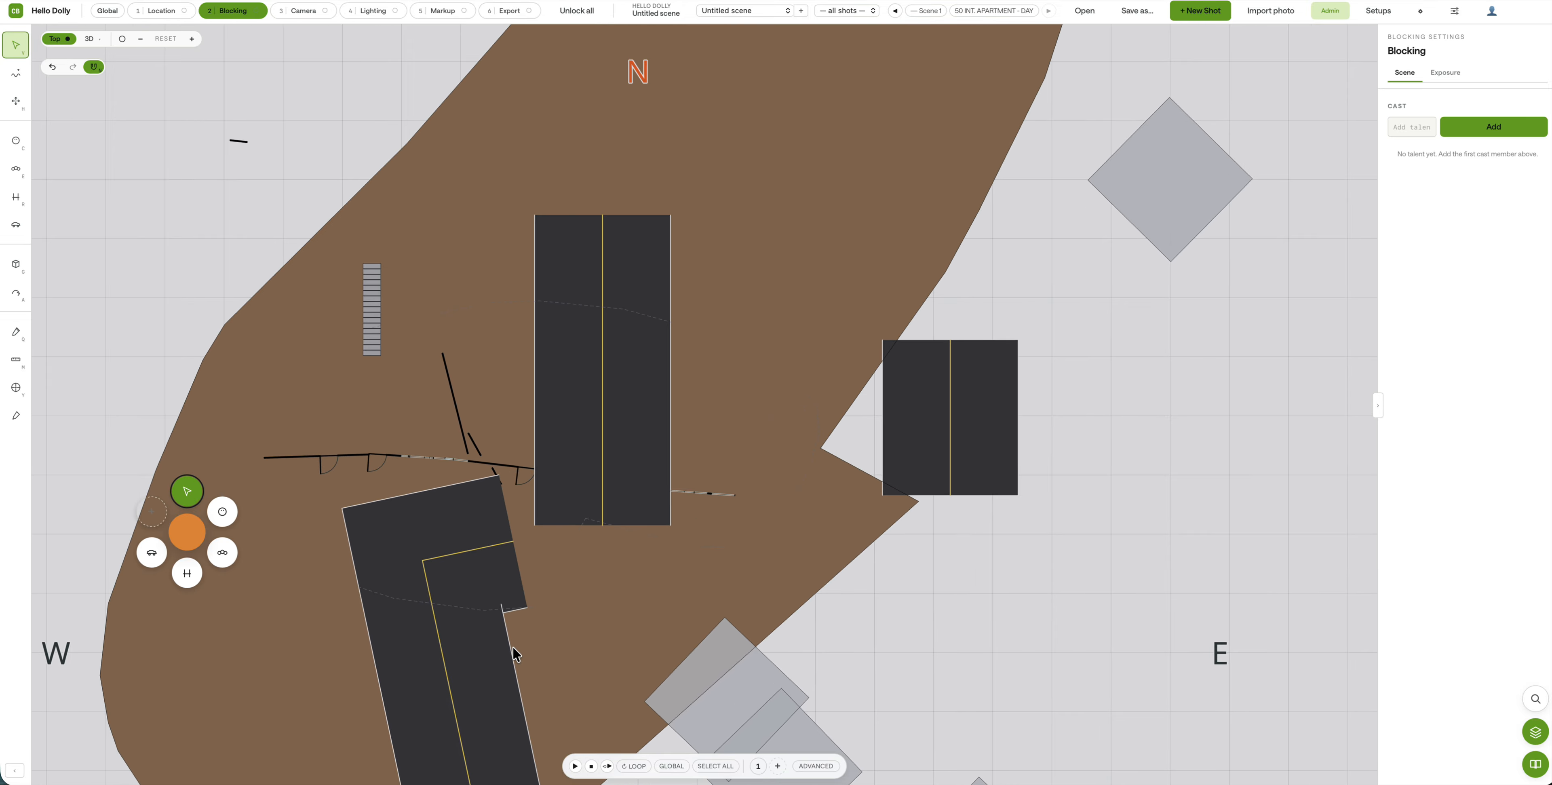
{"action": "middle_click_drag", "start_coordinate": [408, 679], "coordinate": [597, 418]}
{"action": "left_click", "coordinate": [175, 18]}
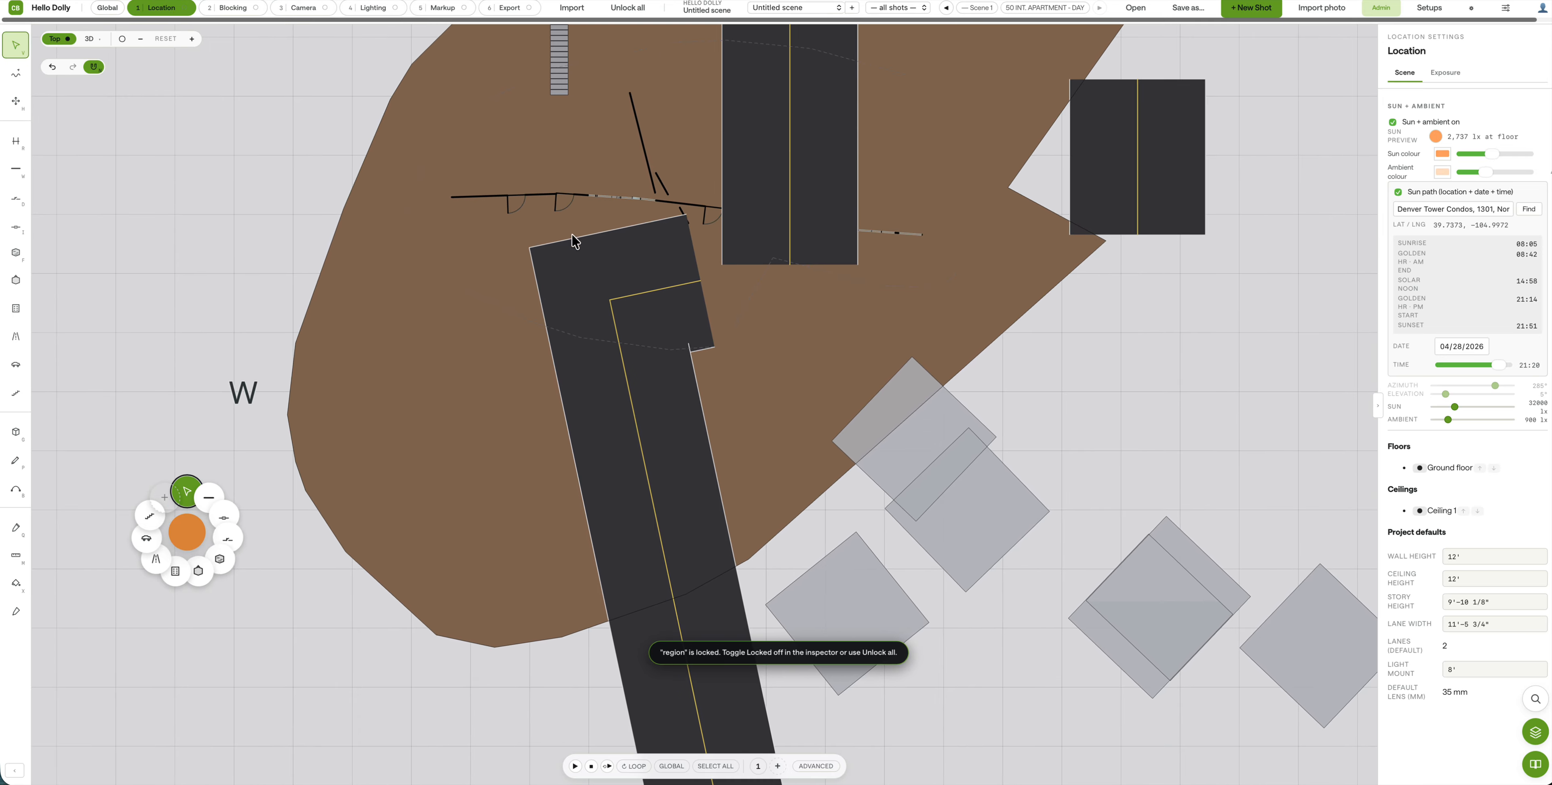
{"action": "left_click", "coordinate": [601, 401]}
{"action": "left_click", "coordinate": [243, 12]}
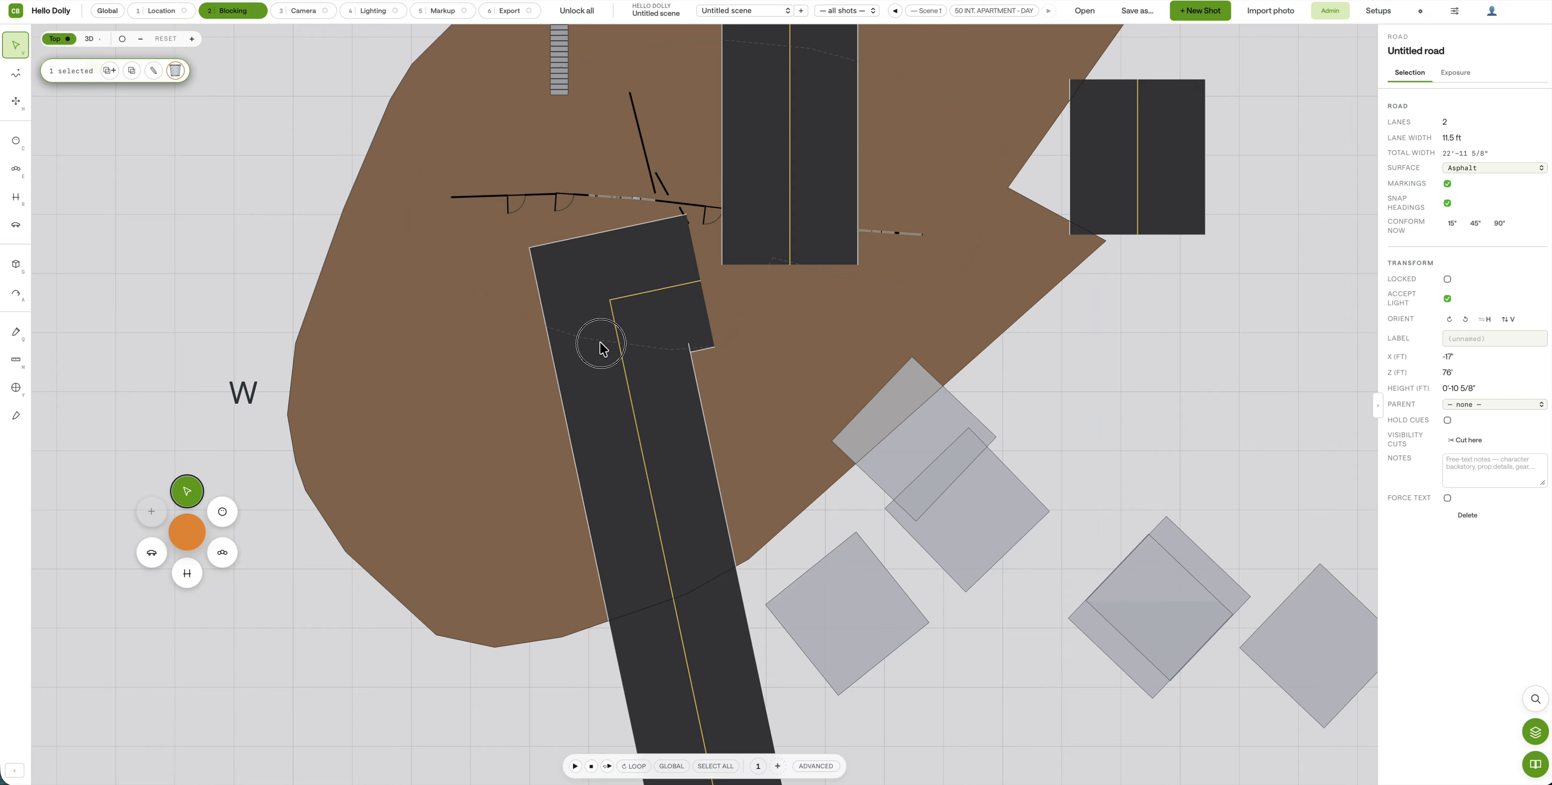
{"action": "left_click", "coordinate": [162, 12]}
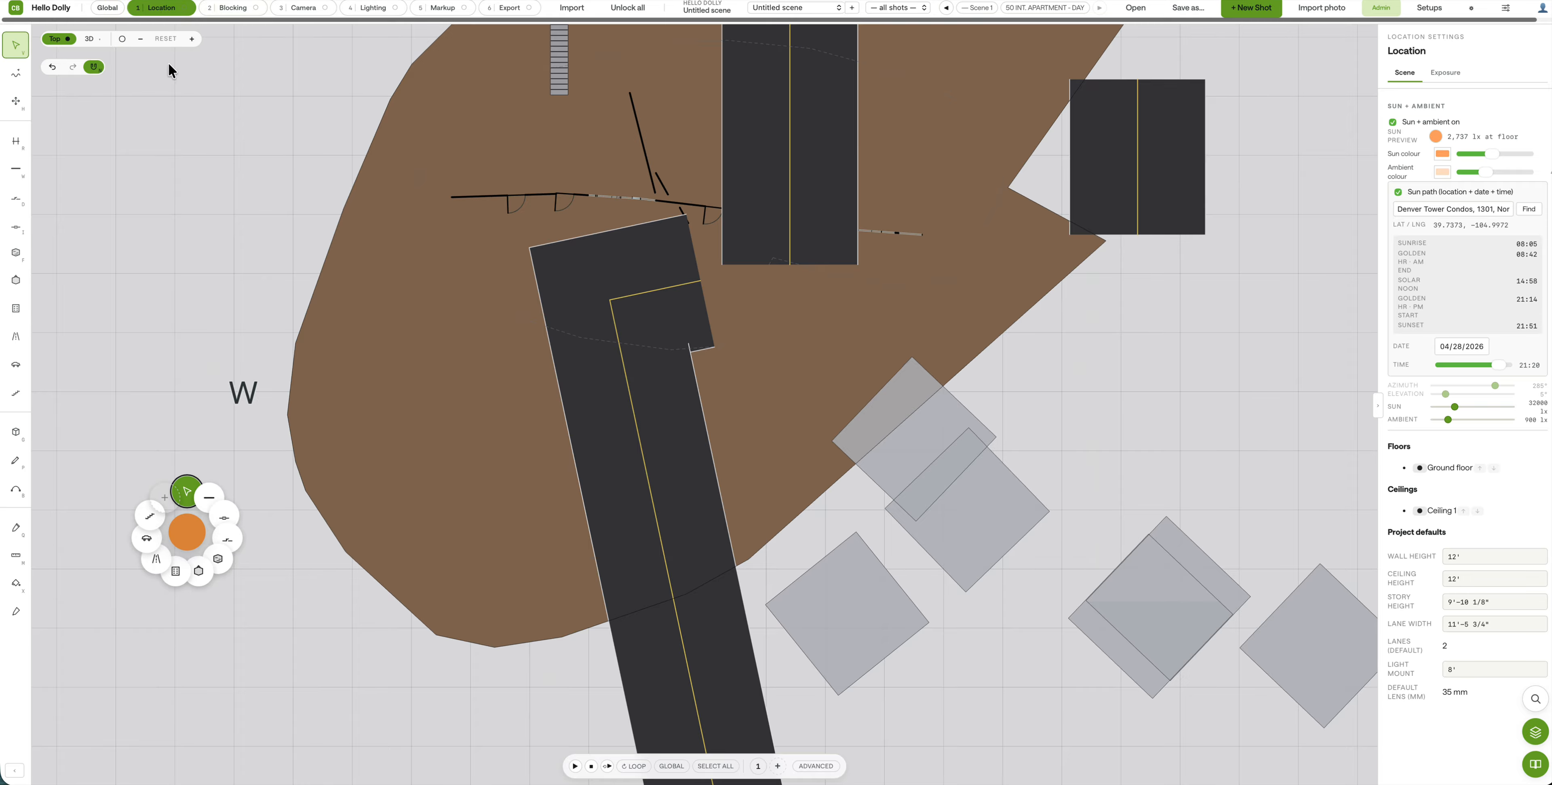
{"action": "left_click", "coordinate": [227, 7]}
Step: Place a sedan on the bent road and slide it below the bend to X -27', Z 0'
{"action": "left_click", "coordinate": [16, 226]}
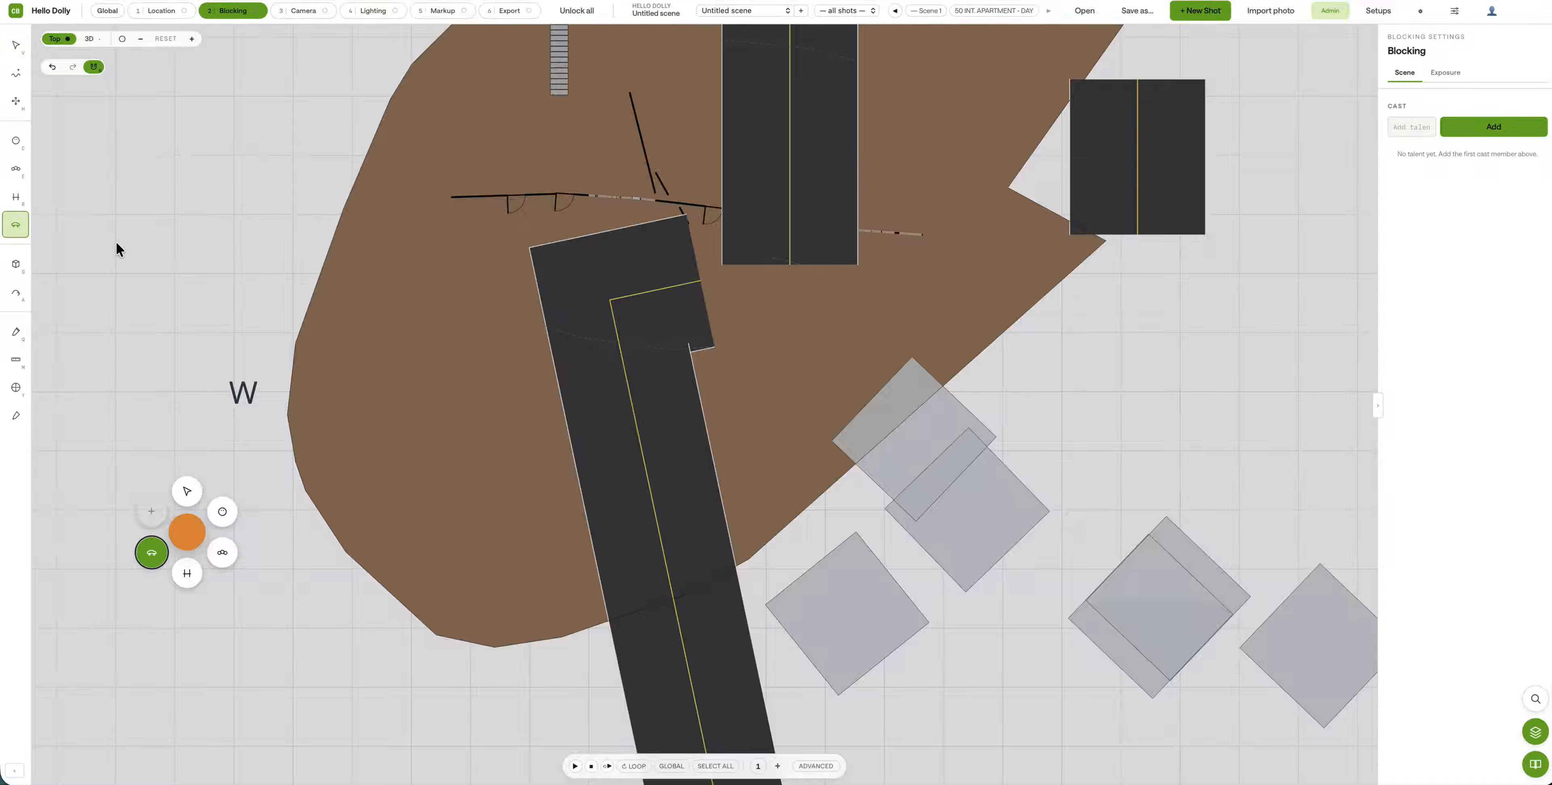
{"action": "left_click", "coordinate": [599, 300]}
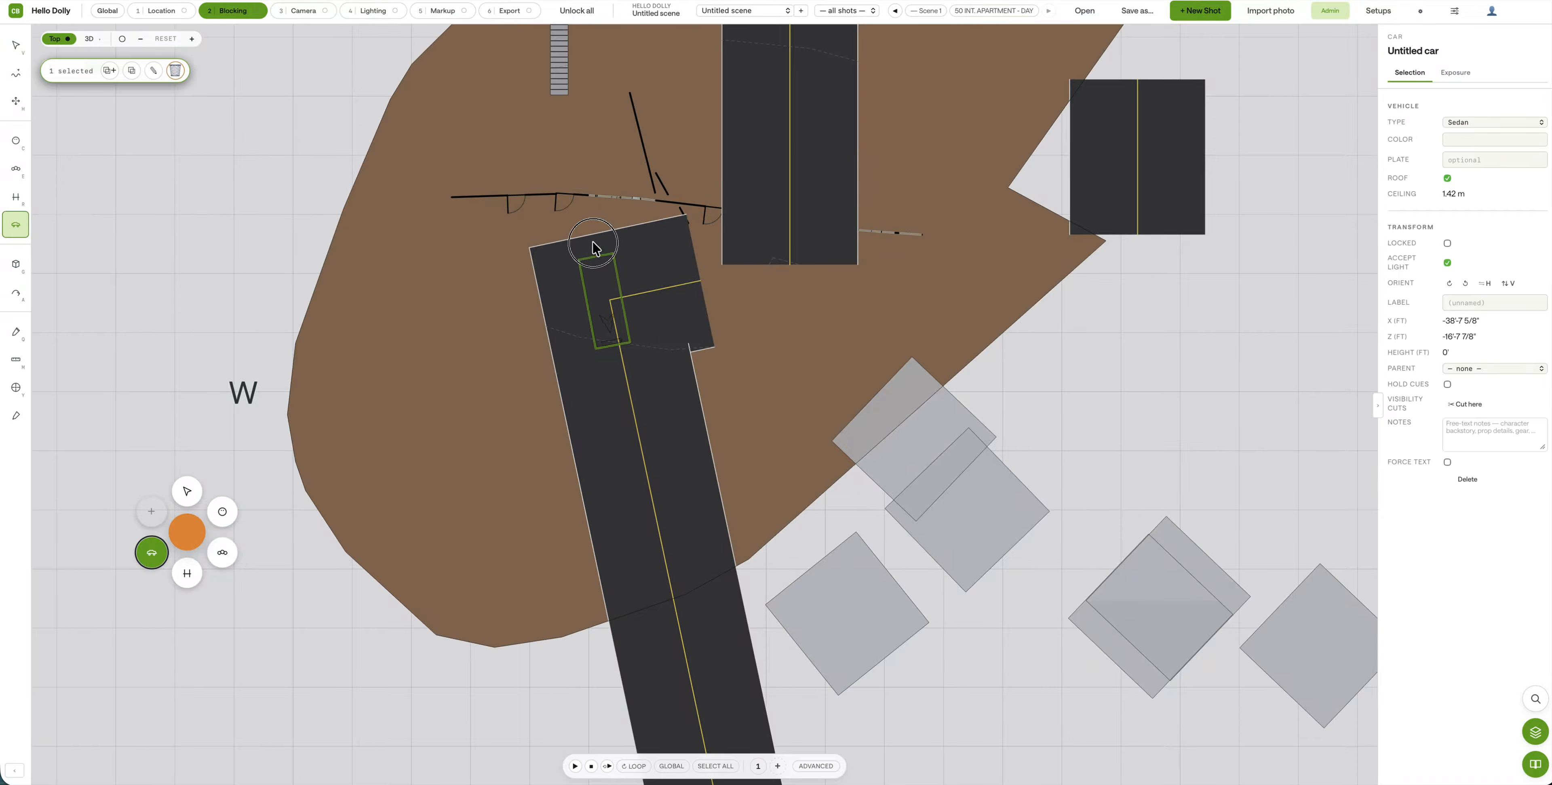
{"action": "left_click_drag", "start_coordinate": [616, 329], "coordinate": [604, 442]}
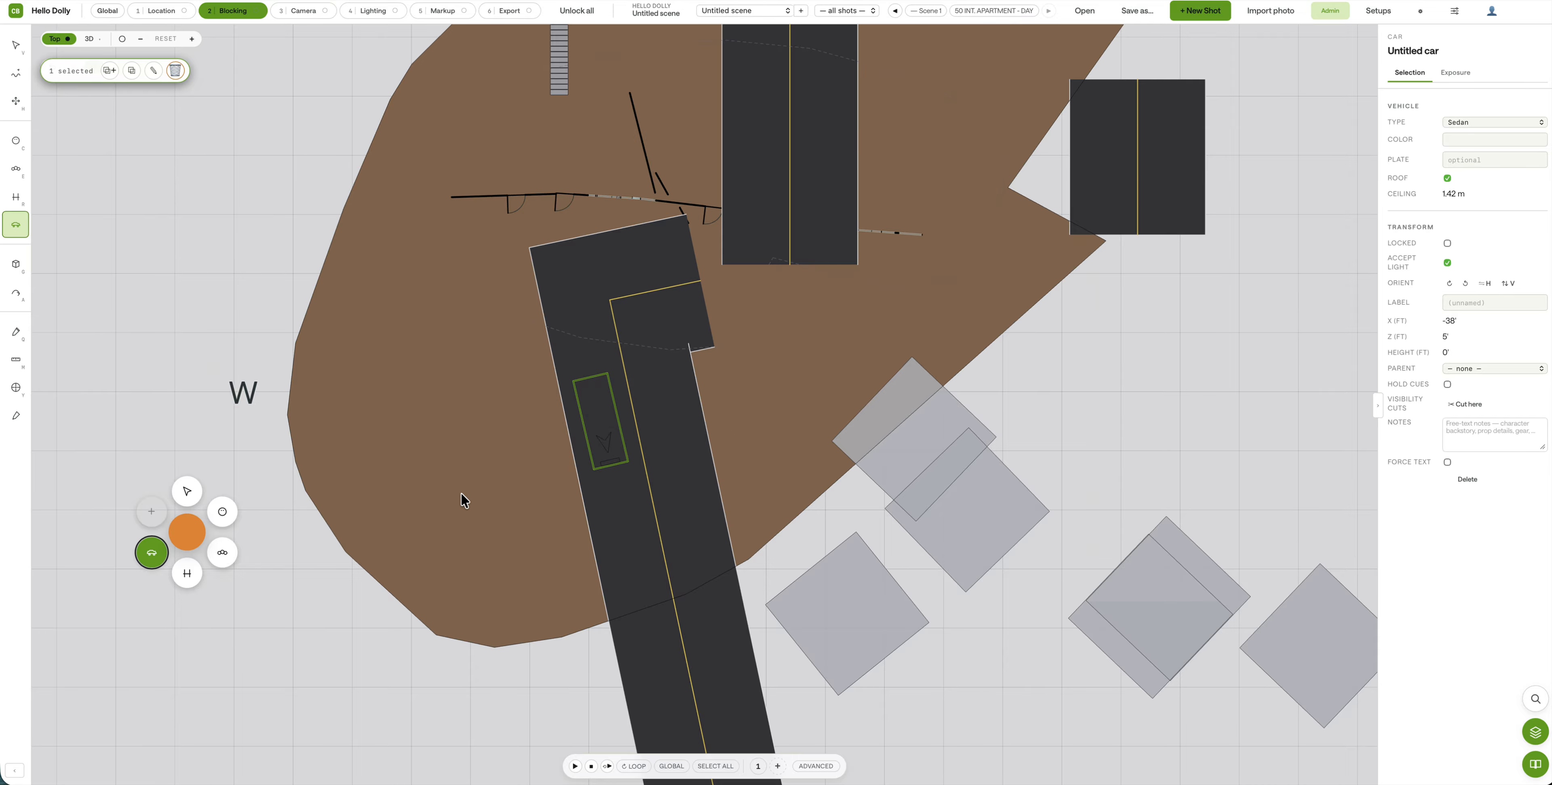
{"action": "left_click_drag", "start_coordinate": [596, 426], "coordinate": [723, 399]}
{"action": "scroll", "coordinate": [641, 428], "scroll_direction": "down", "scroll_amount": 3}
{"action": "scroll", "coordinate": [722, 398], "scroll_direction": "up", "scroll_amount": 3}
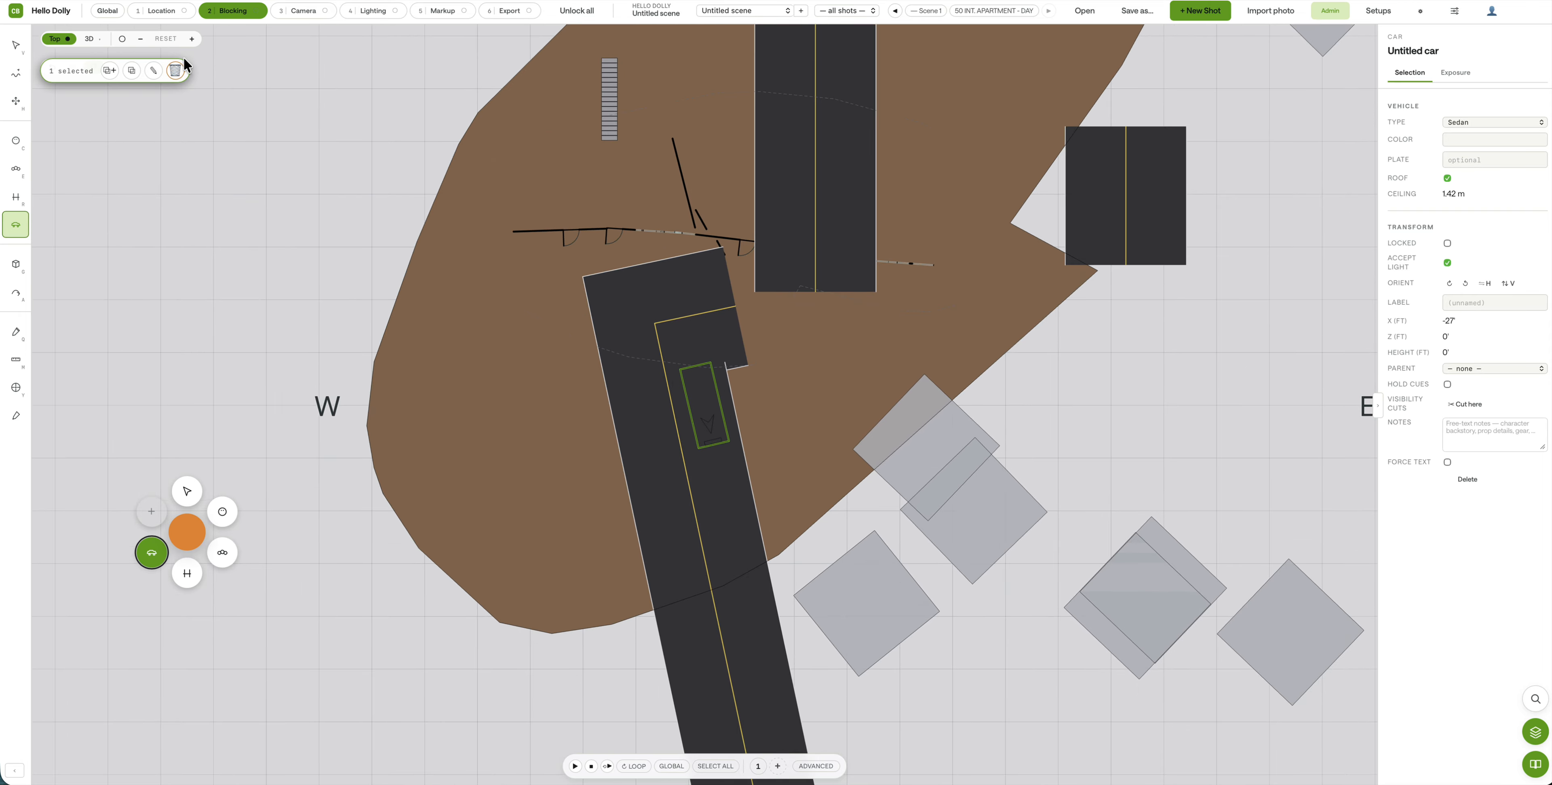
Step: Switch to the 3D view and undo an accidental second car placement
{"action": "left_click", "coordinate": [86, 40]}
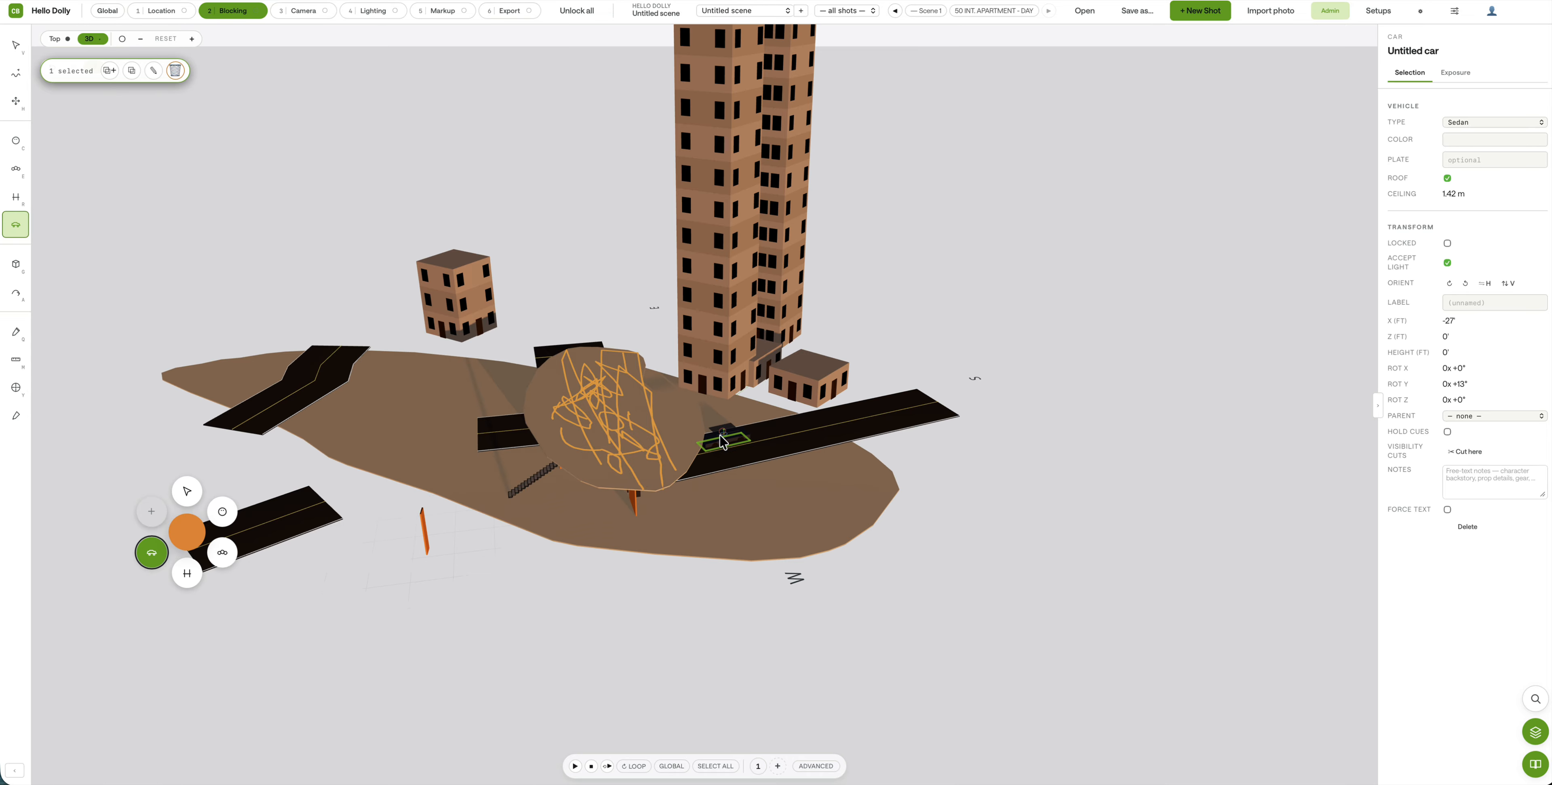
{"action": "scroll", "coordinate": [724, 442], "scroll_direction": "up", "scroll_amount": 5}
{"action": "middle_click_drag", "start_coordinate": [766, 451], "coordinate": [732, 453]}
{"action": "left_click_drag", "start_coordinate": [1269, 583], "coordinate": [1264, 562]}
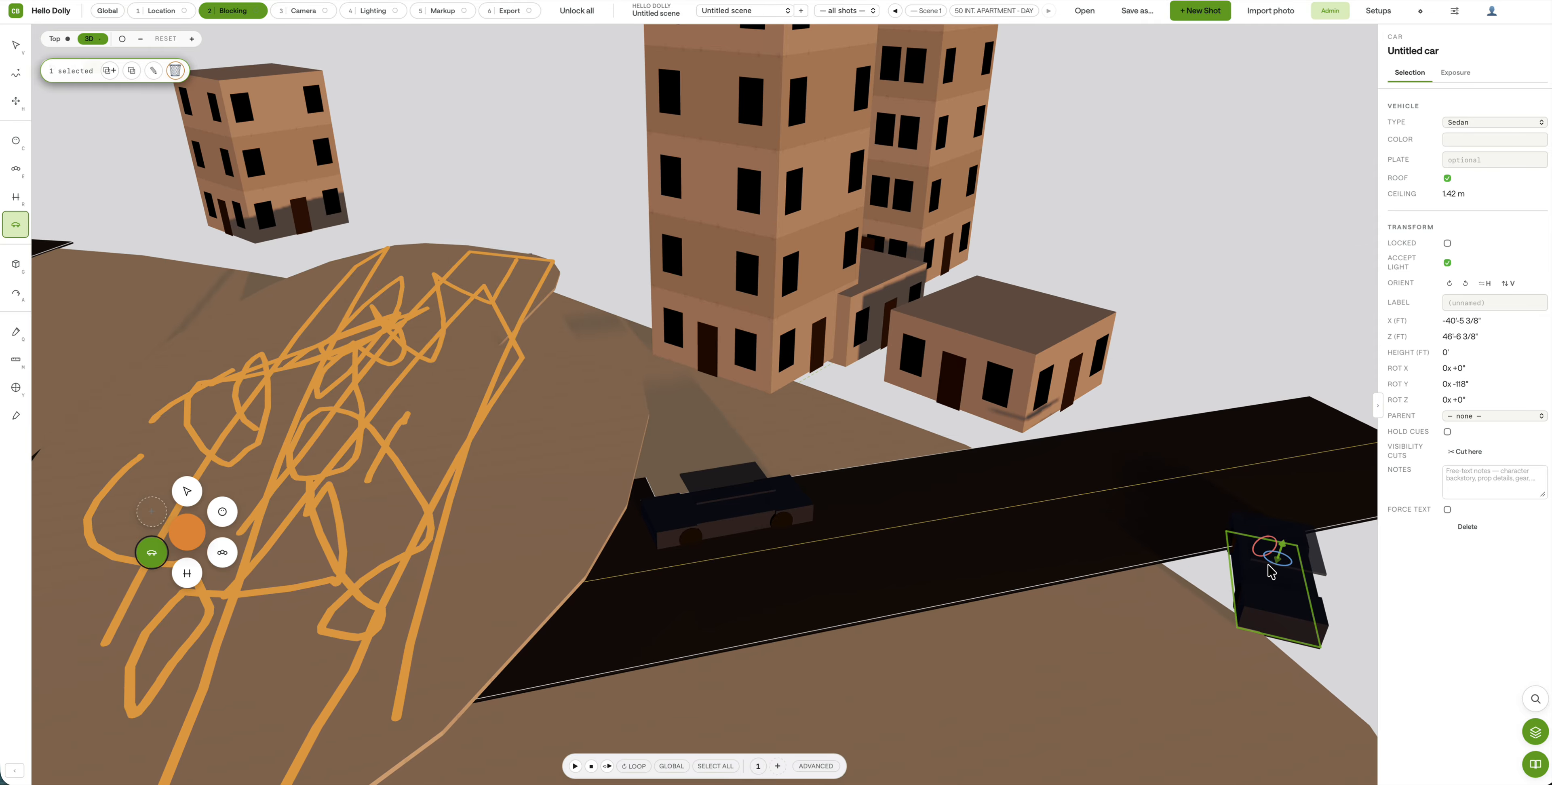
{"action": "key", "text": "super+z"}
Step: Clear the selection, orbit low along the road, and pick the talent tool
{"action": "left_click", "coordinate": [23, 49]}
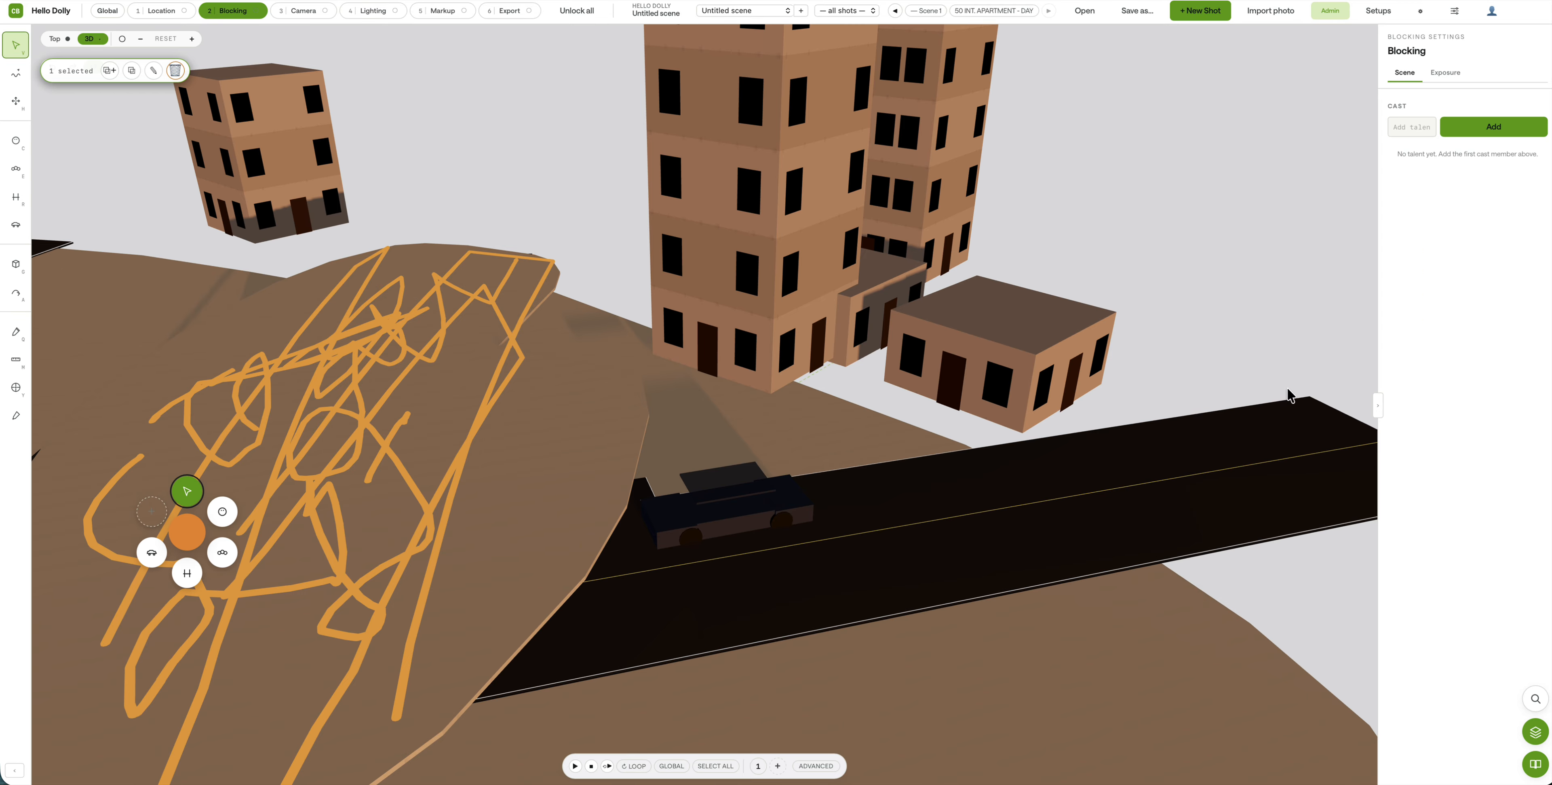
{"action": "left_click", "coordinate": [1219, 566]}
{"action": "left_click", "coordinate": [1267, 566]}
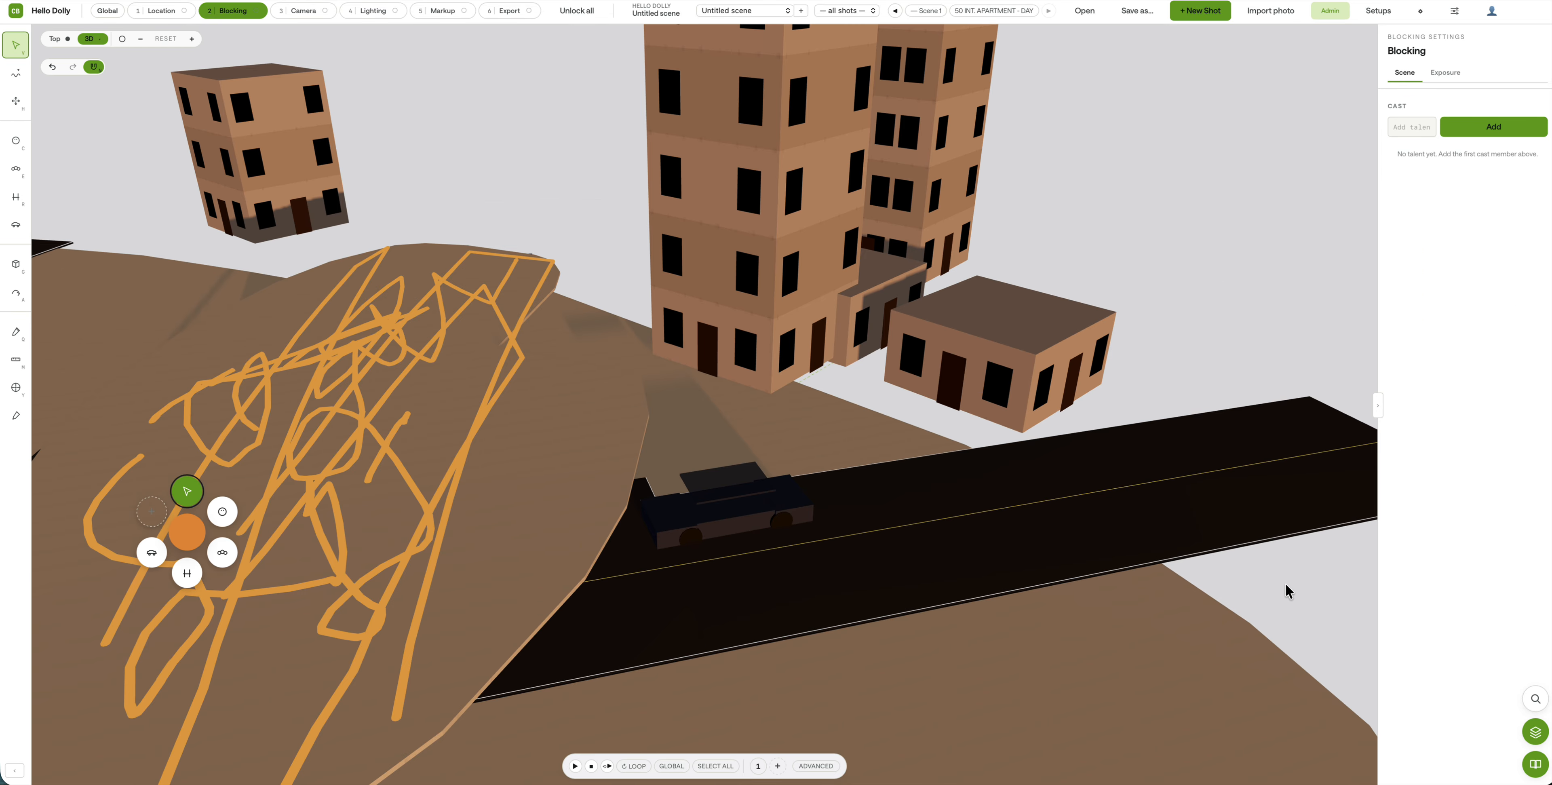
{"action": "middle_click_drag", "start_coordinate": [1285, 584], "coordinate": [1206, 551]}
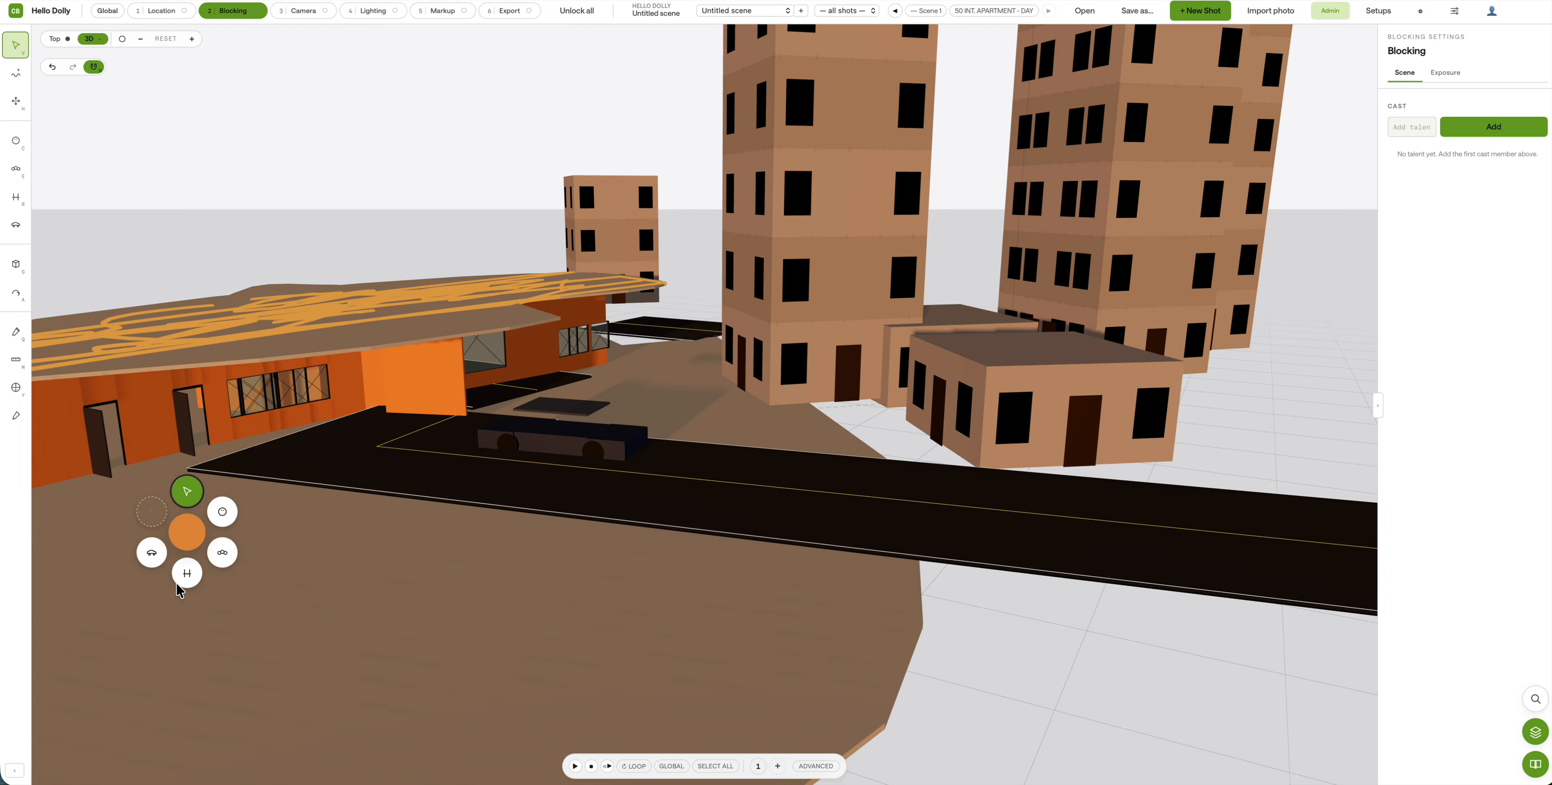
{"action": "left_click", "coordinate": [16, 141]}
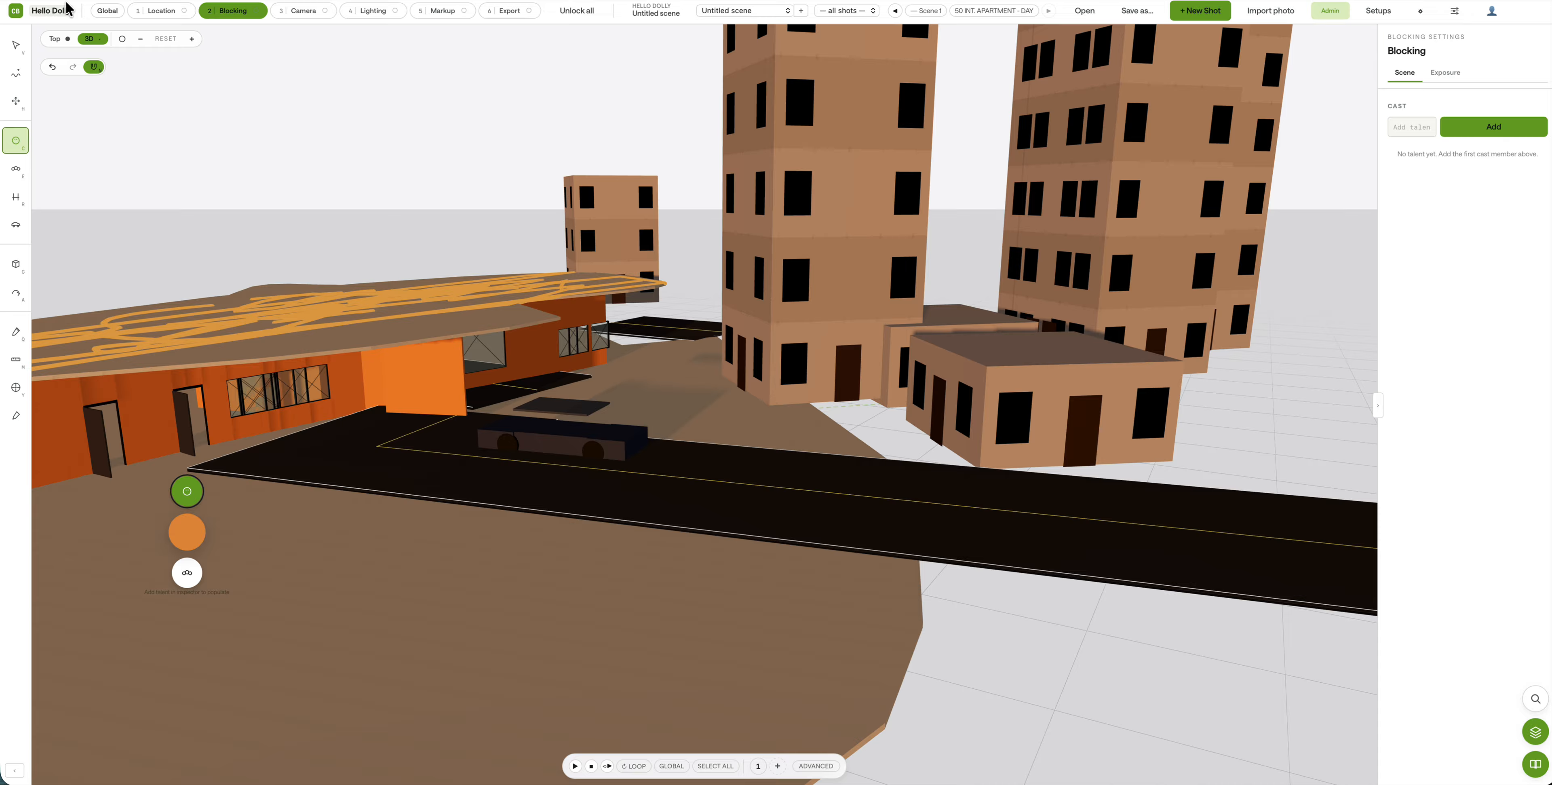
Step: In Top view, place an orange character on the road and set its facing
{"action": "left_click", "coordinate": [54, 40]}
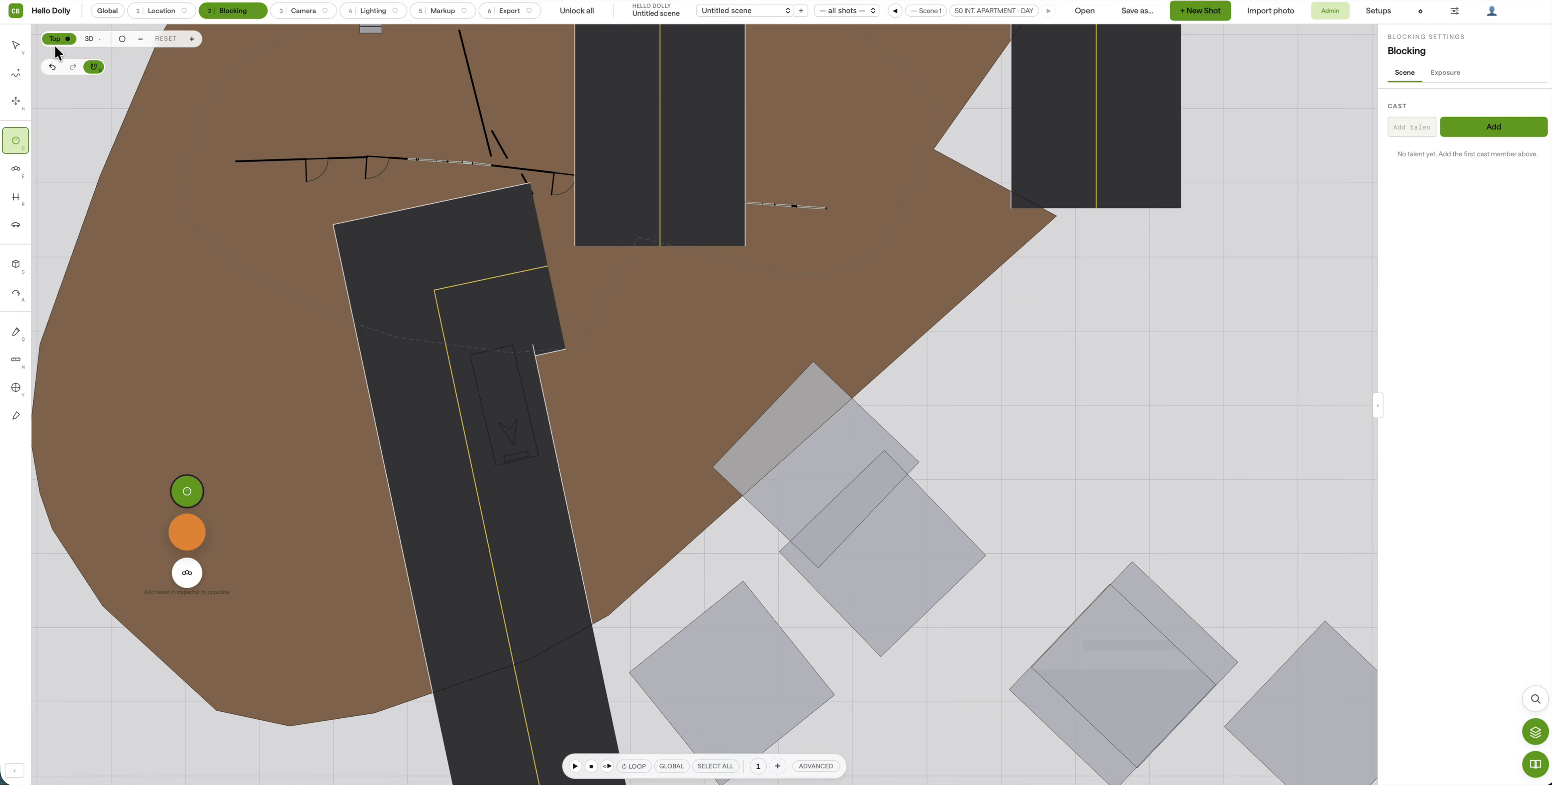
{"action": "left_click", "coordinate": [385, 298]}
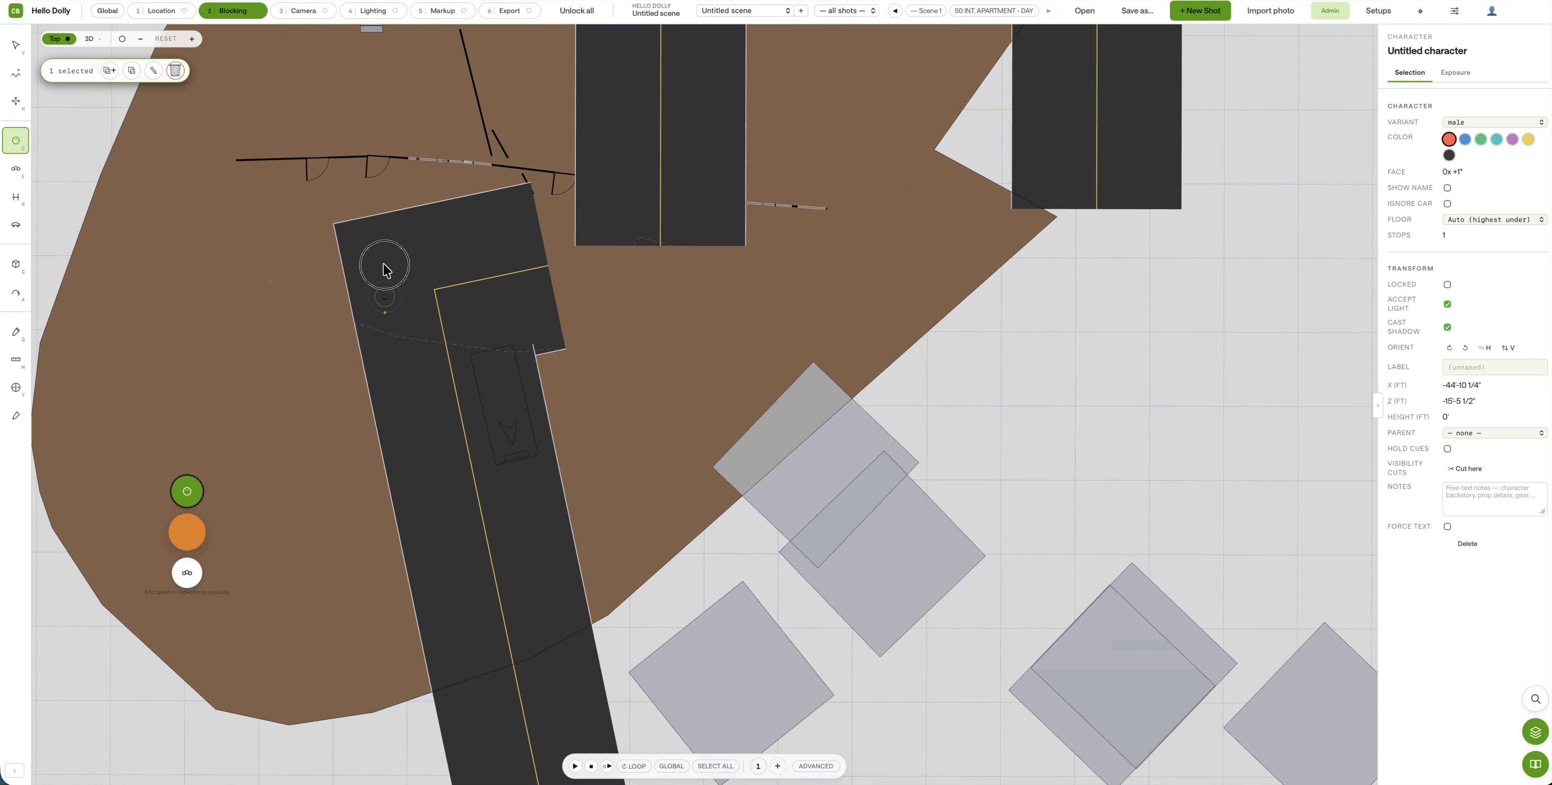
{"action": "scroll", "coordinate": [398, 323], "scroll_direction": "up", "scroll_amount": 10}
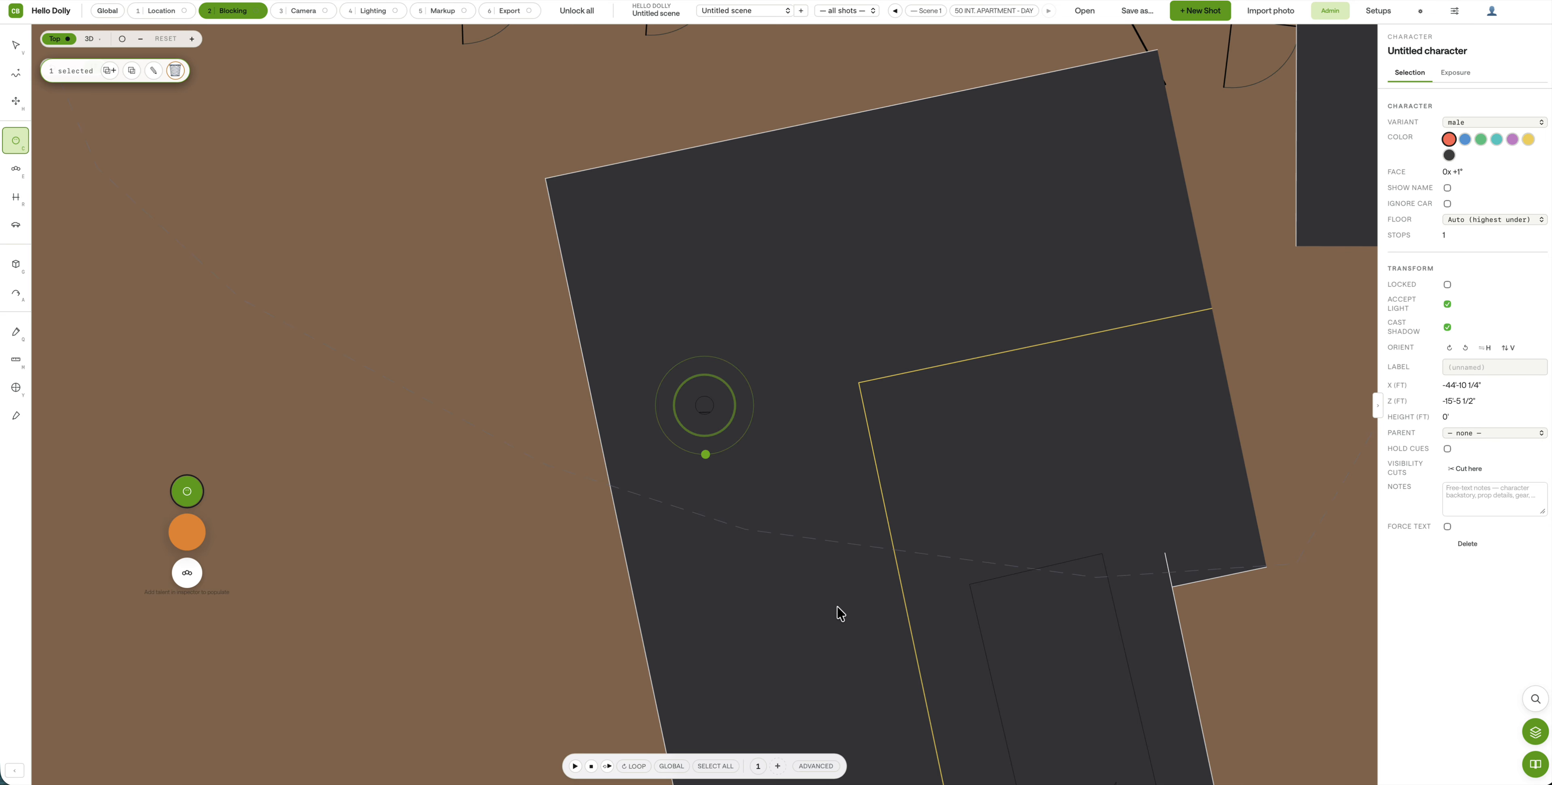
{"action": "scroll", "coordinate": [844, 567], "scroll_direction": "down", "scroll_amount": 3}
{"action": "middle_click_drag", "start_coordinate": [798, 458], "coordinate": [798, 457]}
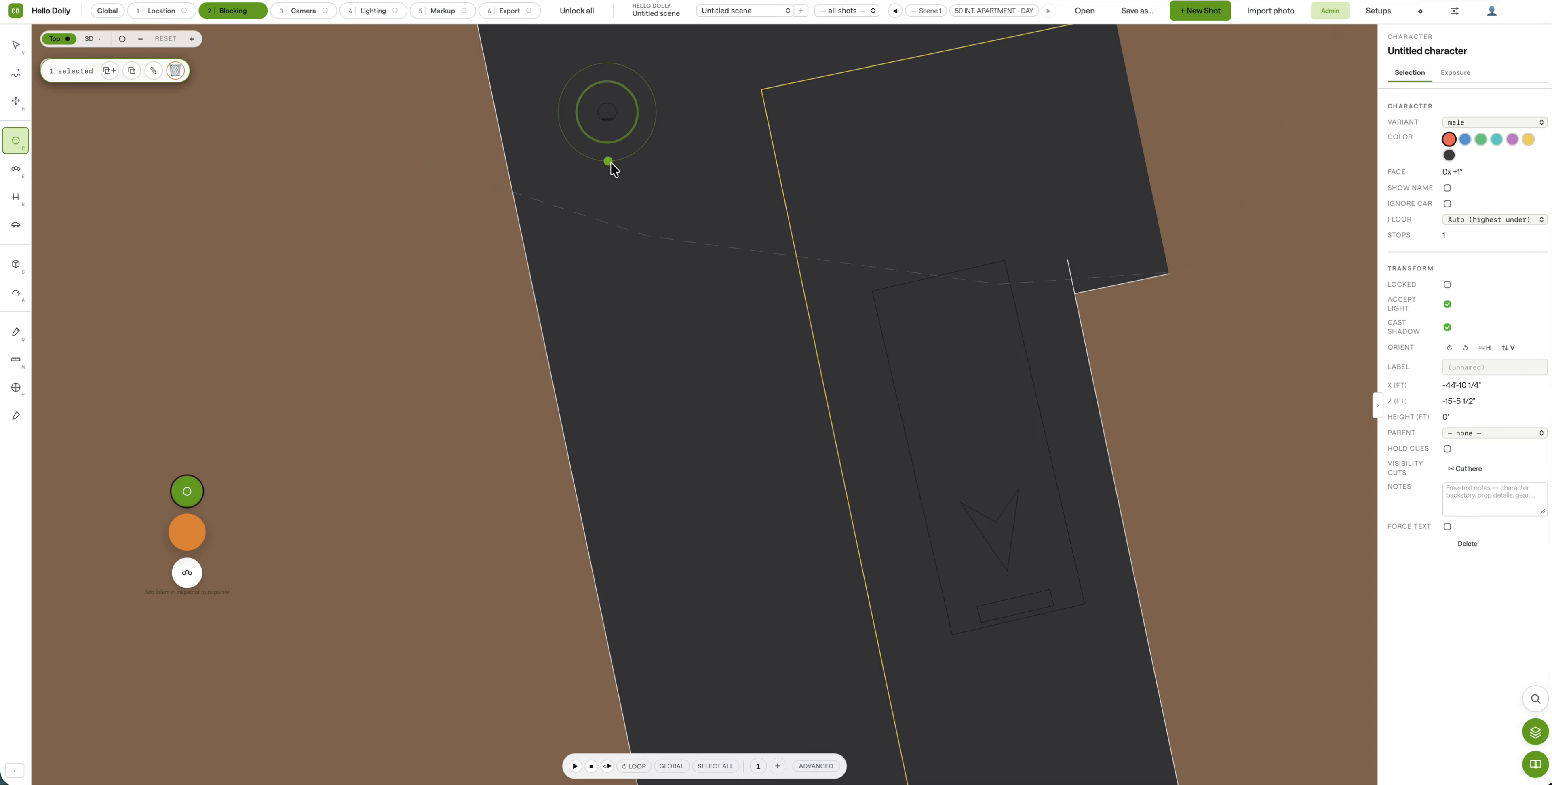
{"action": "left_click_drag", "start_coordinate": [610, 162], "coordinate": [616, 166]}
Step: Add a blue character on the road and a green one left of it, then deselect
{"action": "left_click_drag", "start_coordinate": [667, 320], "coordinate": [675, 257]}
{"action": "left_click_drag", "start_coordinate": [394, 397], "coordinate": [386, 287]}
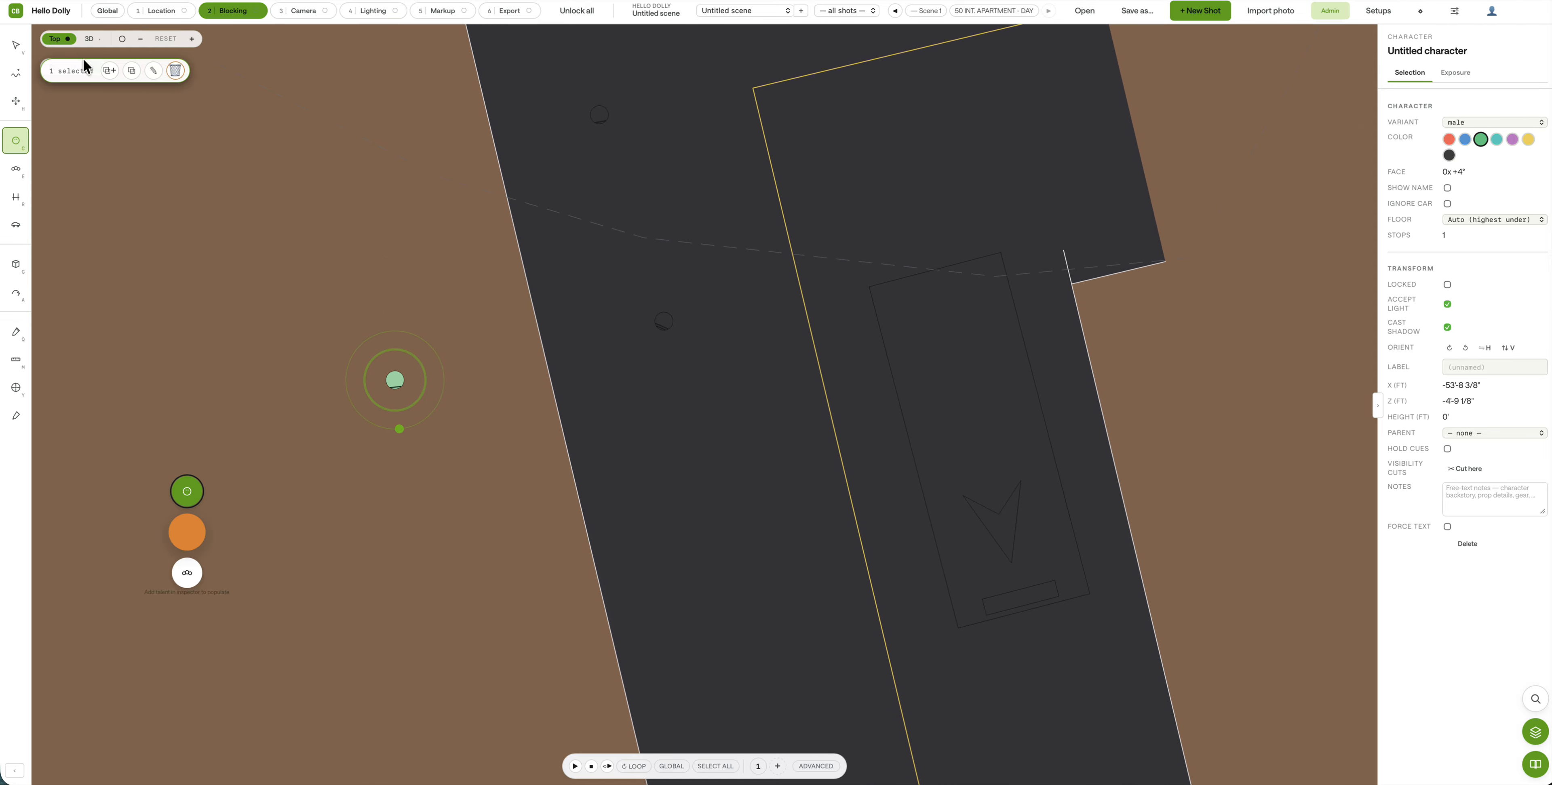
{"action": "left_click", "coordinate": [20, 48]}
{"action": "left_click", "coordinate": [879, 632]}
{"action": "left_click", "coordinate": [744, 582]}
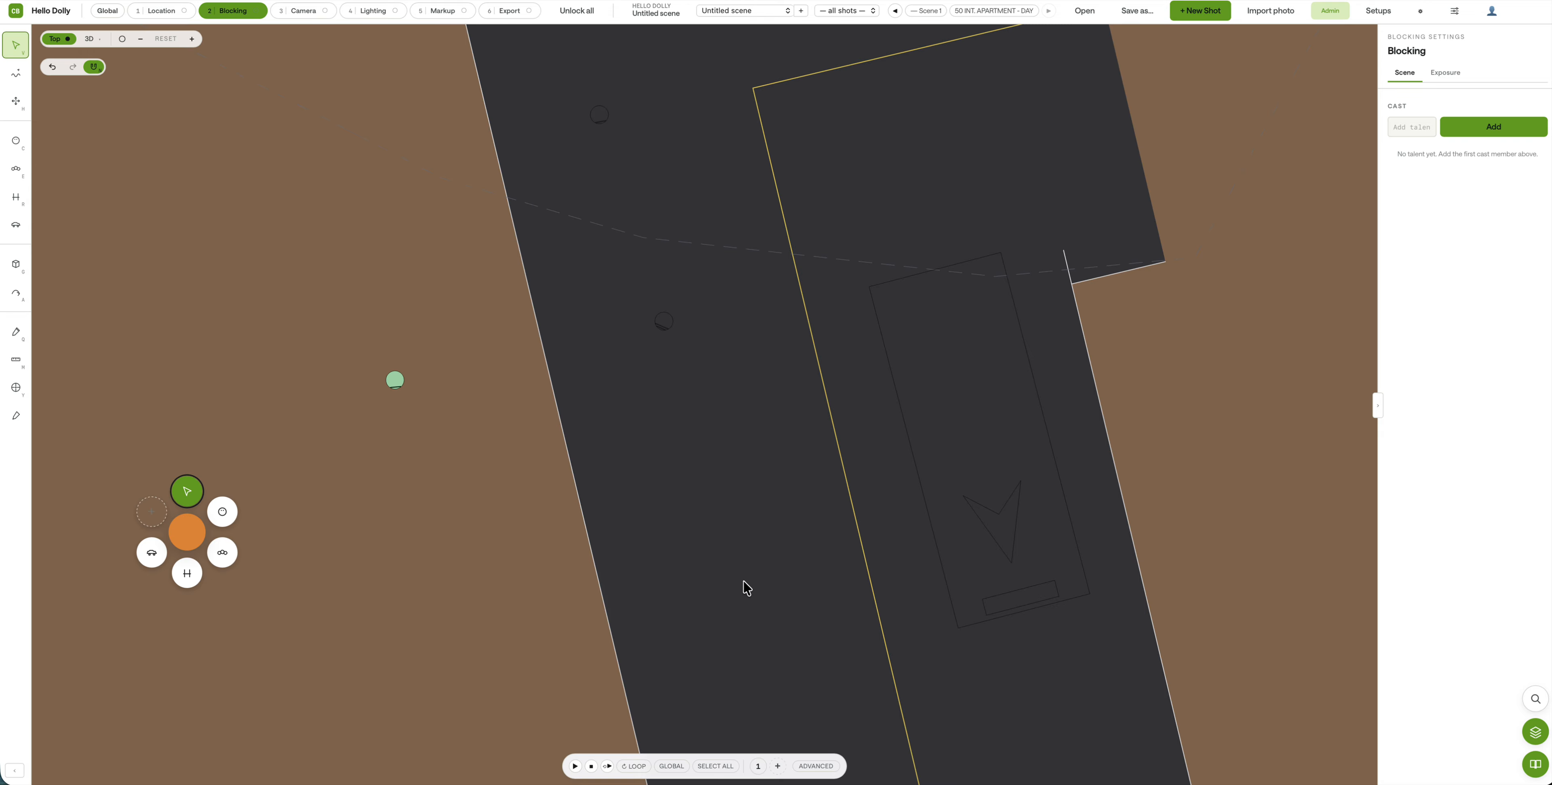
Step: Toggle Location and back to Blocking, then drop a teal character below the group
{"action": "left_click", "coordinate": [864, 511]}
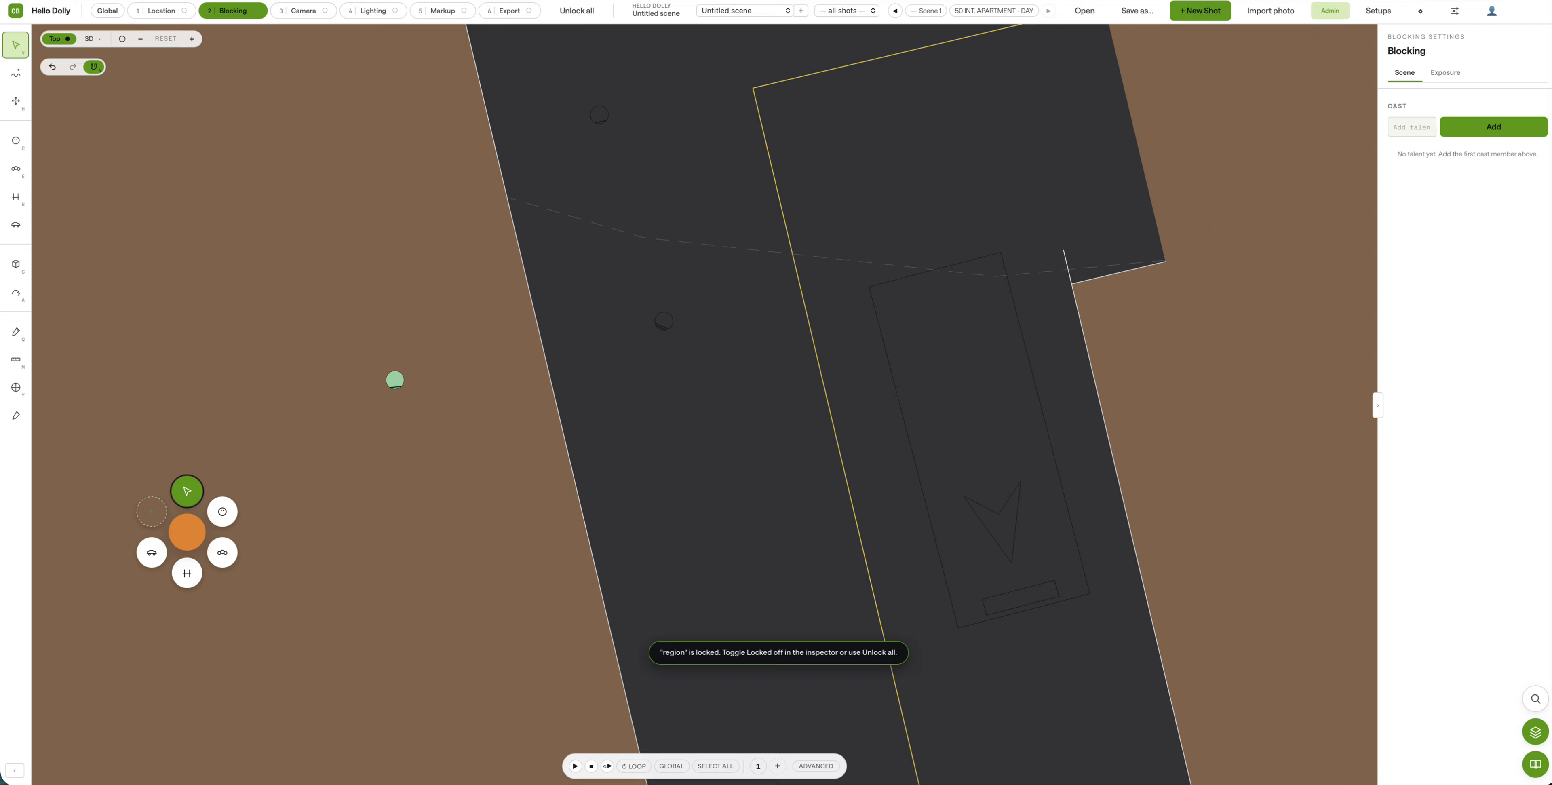
{"action": "left_click", "coordinate": [163, 10]}
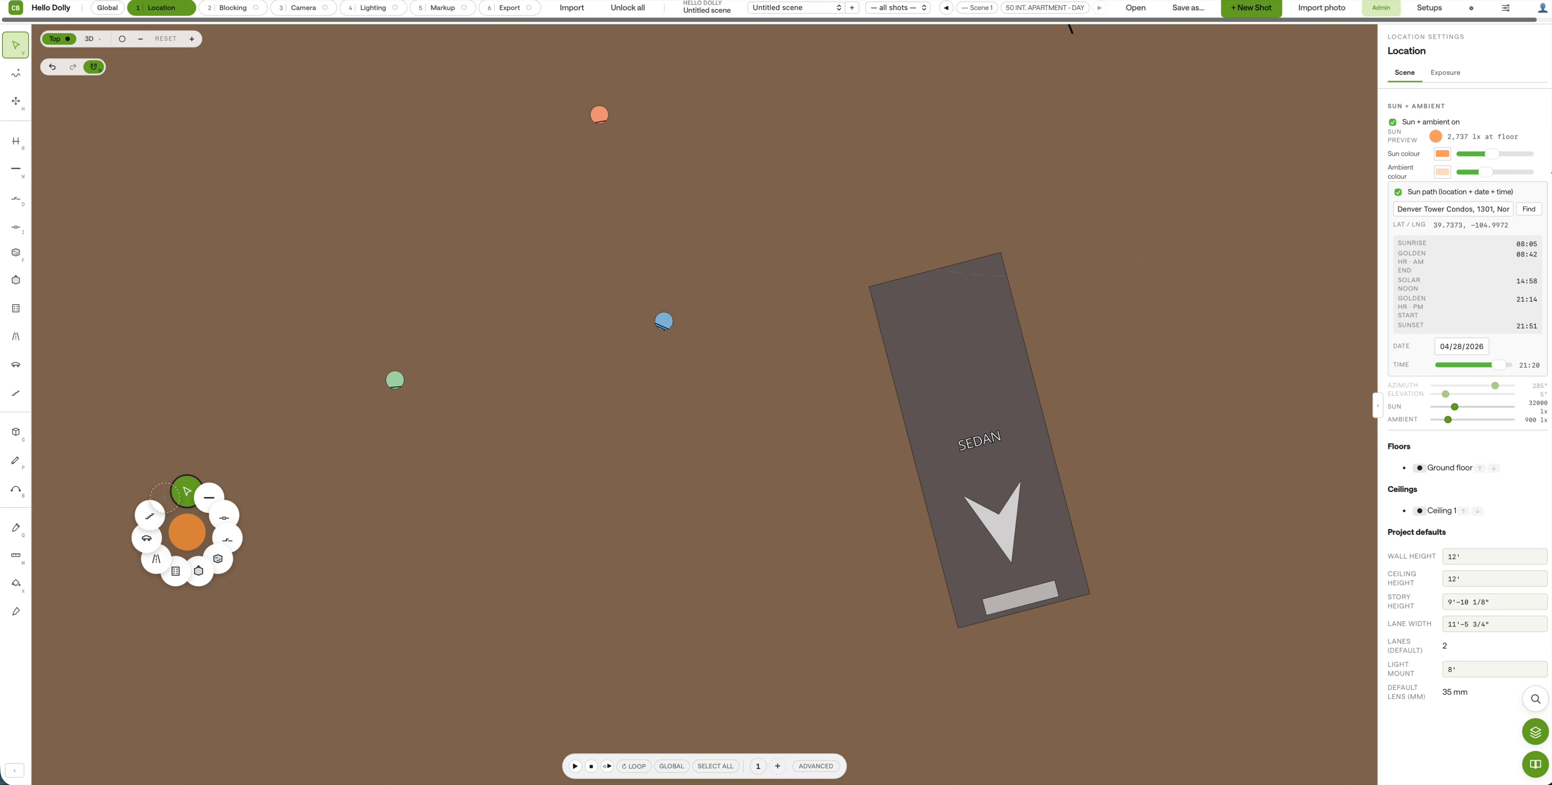
{"action": "left_click", "coordinate": [233, 14]}
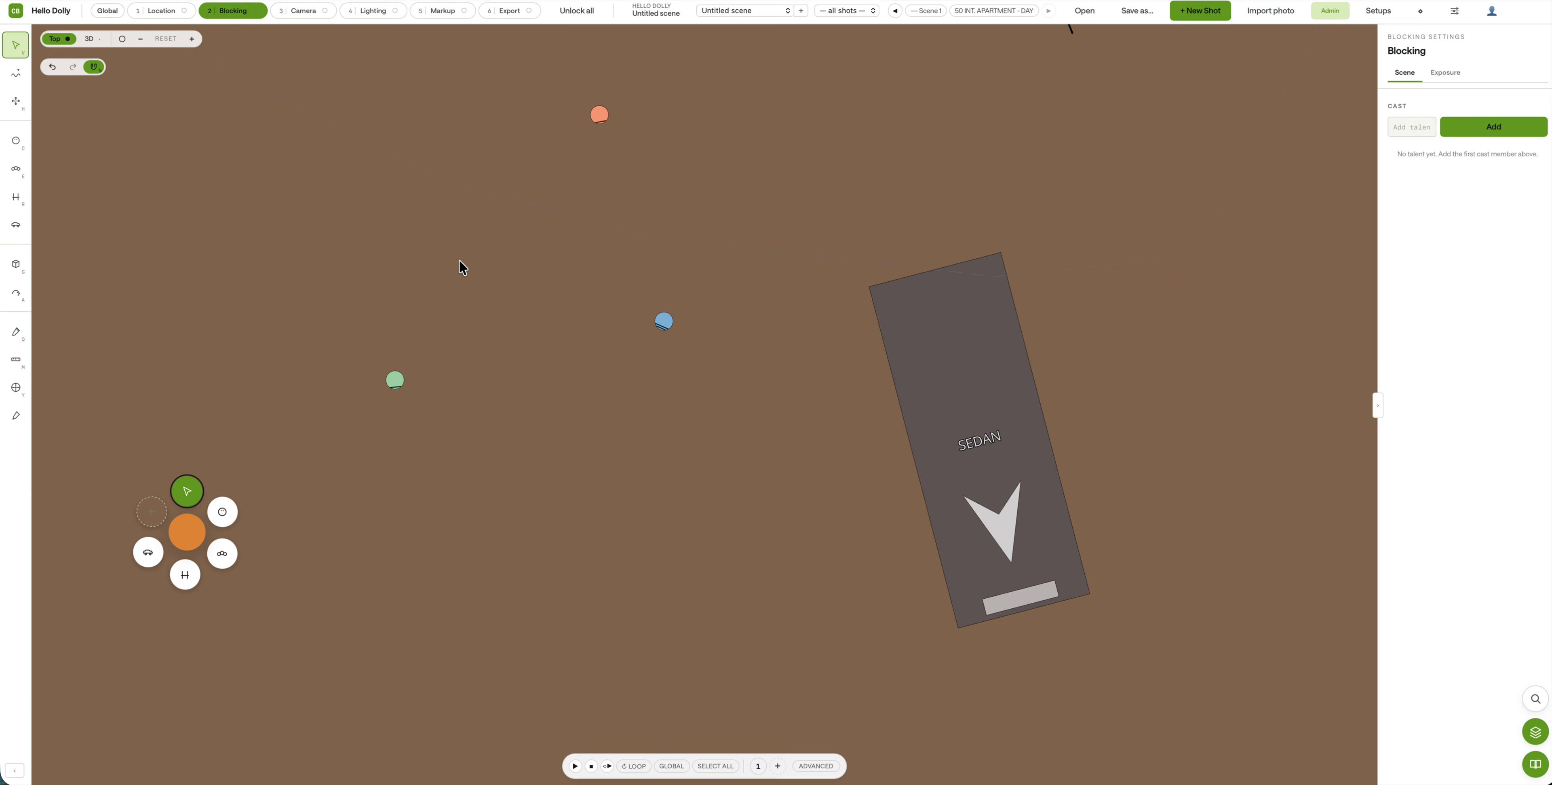
{"action": "left_click", "coordinate": [226, 517]}
{"action": "left_click", "coordinate": [592, 531]}
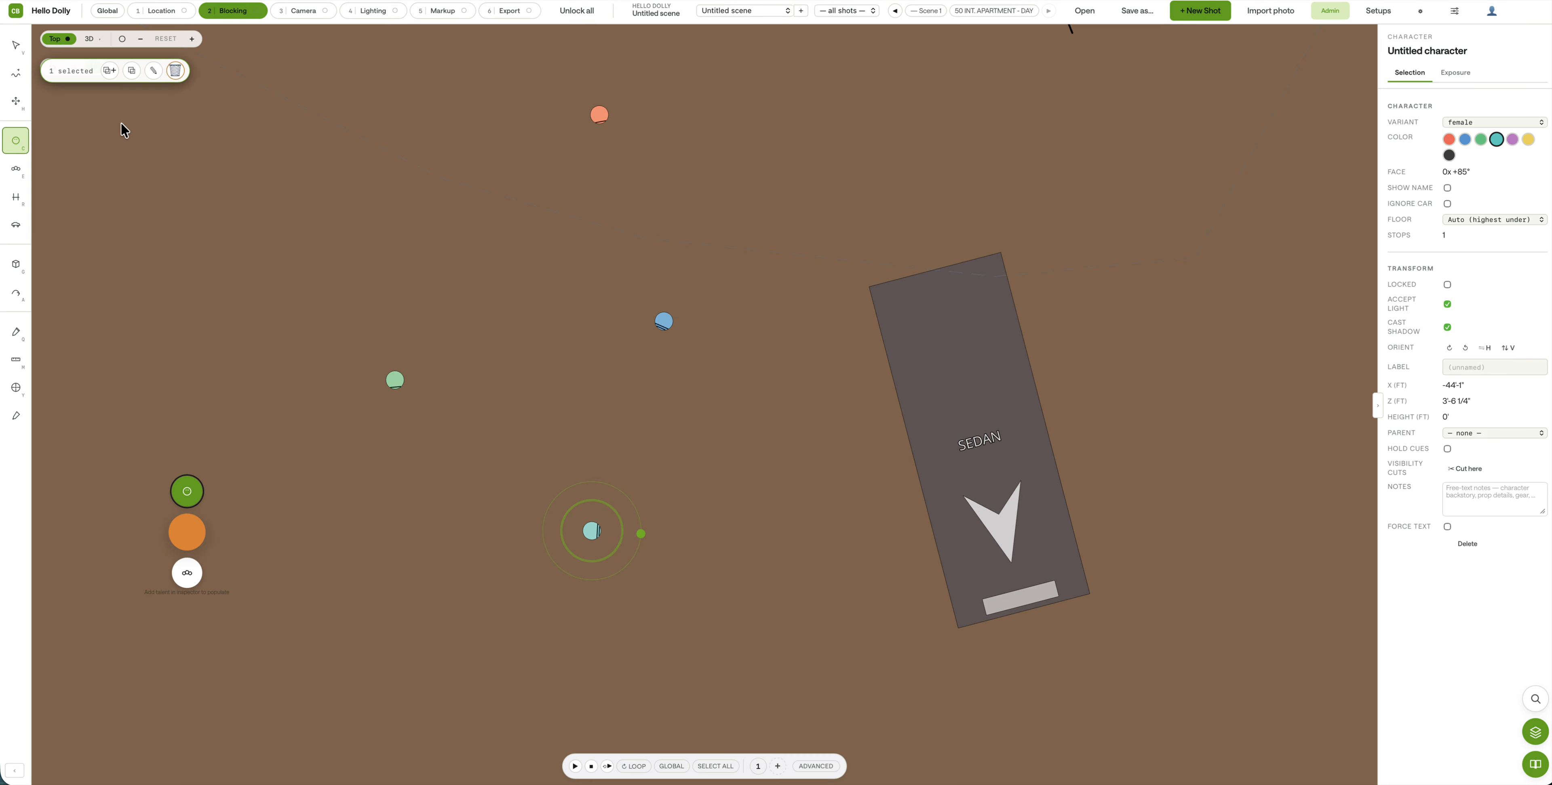
Step: Select all four characters and drag them left together, putting blue at X -48', Z -6'
{"action": "left_click", "coordinate": [16, 44]}
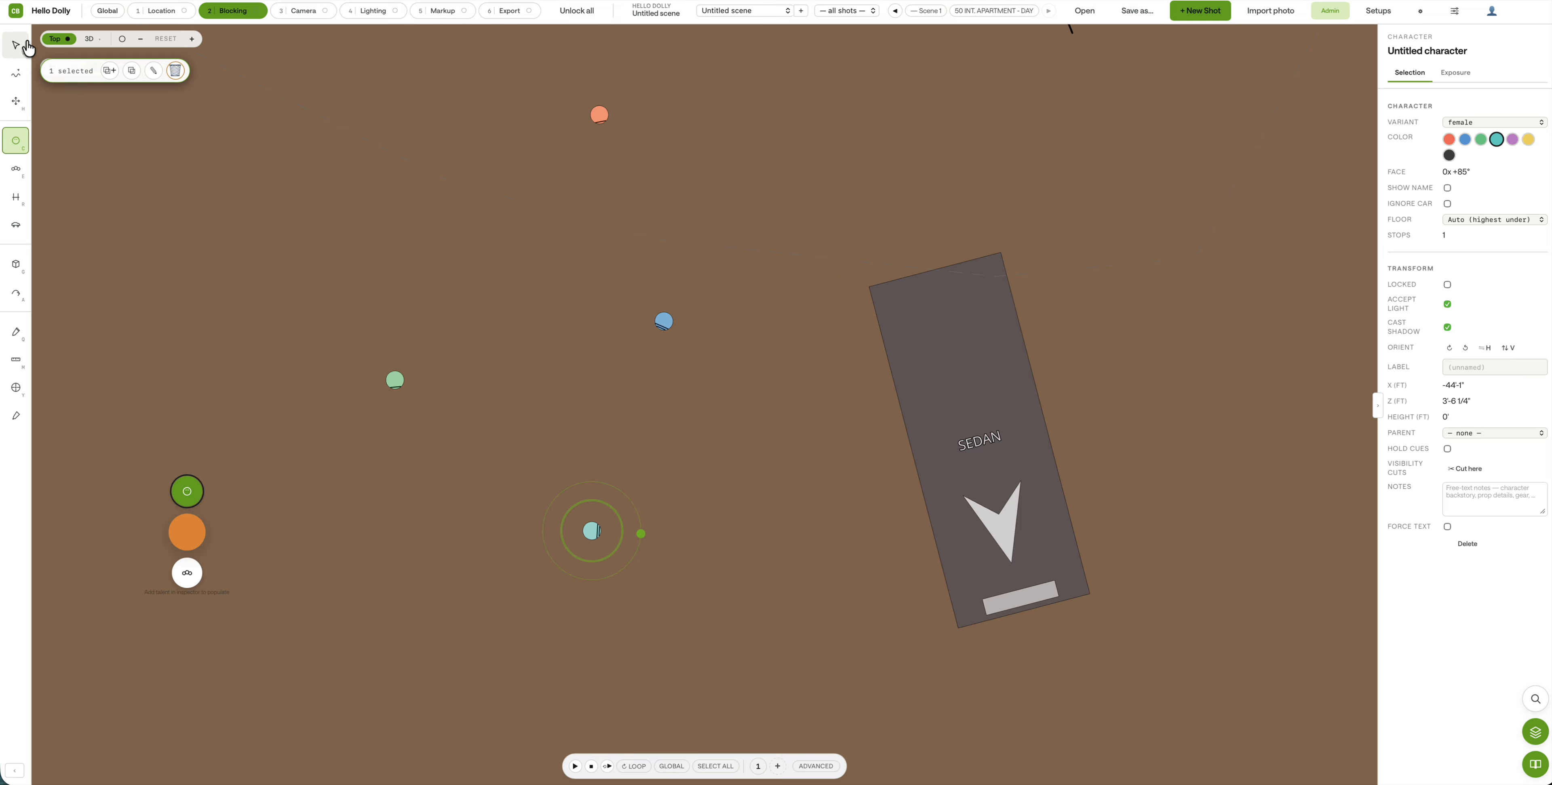
{"action": "left_click", "coordinate": [588, 530]}
{"action": "left_click", "coordinate": [393, 382], "text": "shift"}
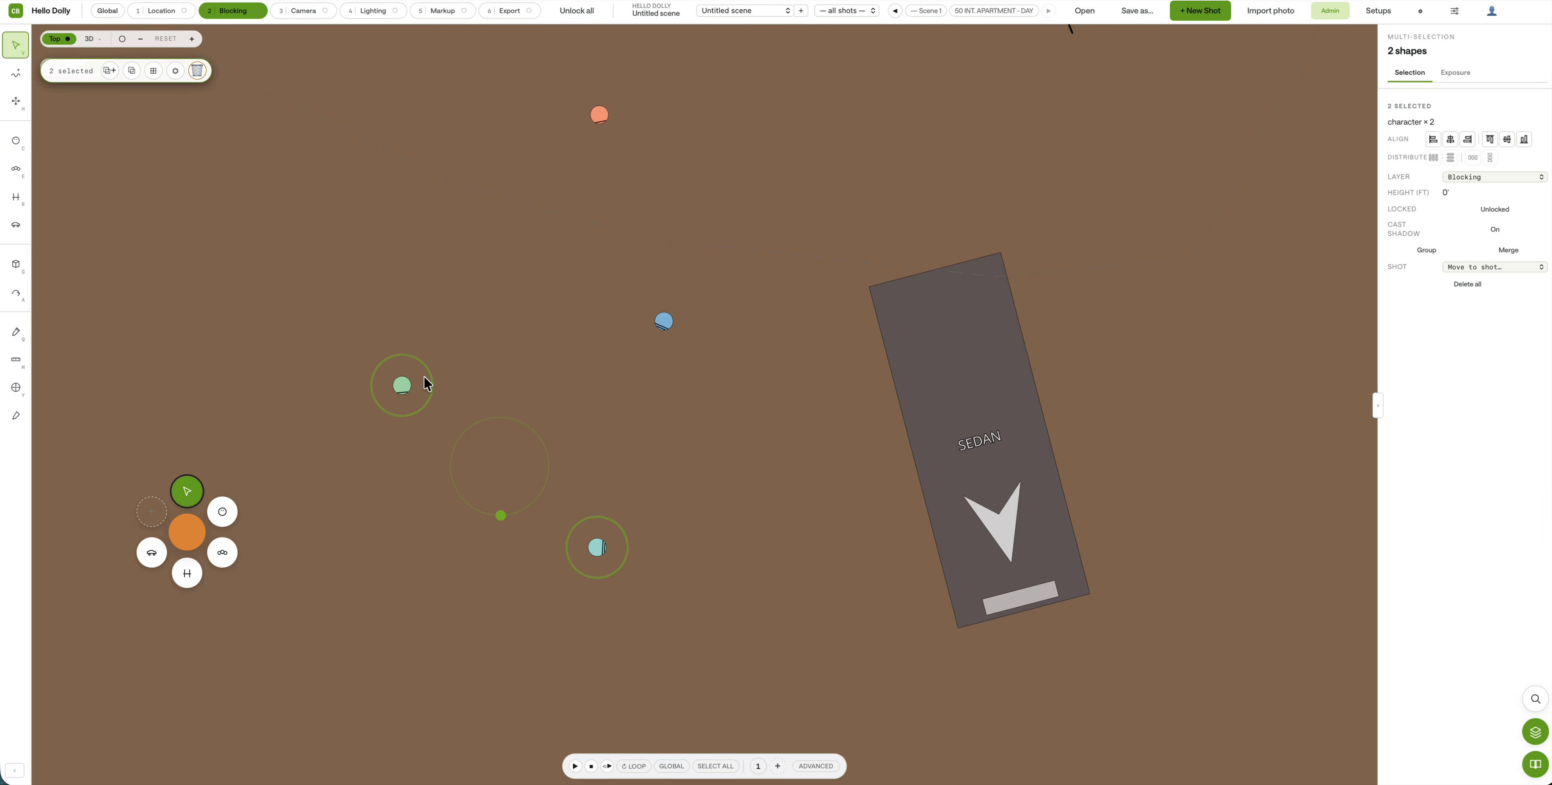
{"action": "left_click", "coordinate": [664, 321], "text": "shift"}
{"action": "left_click", "coordinate": [598, 113], "text": "shift"}
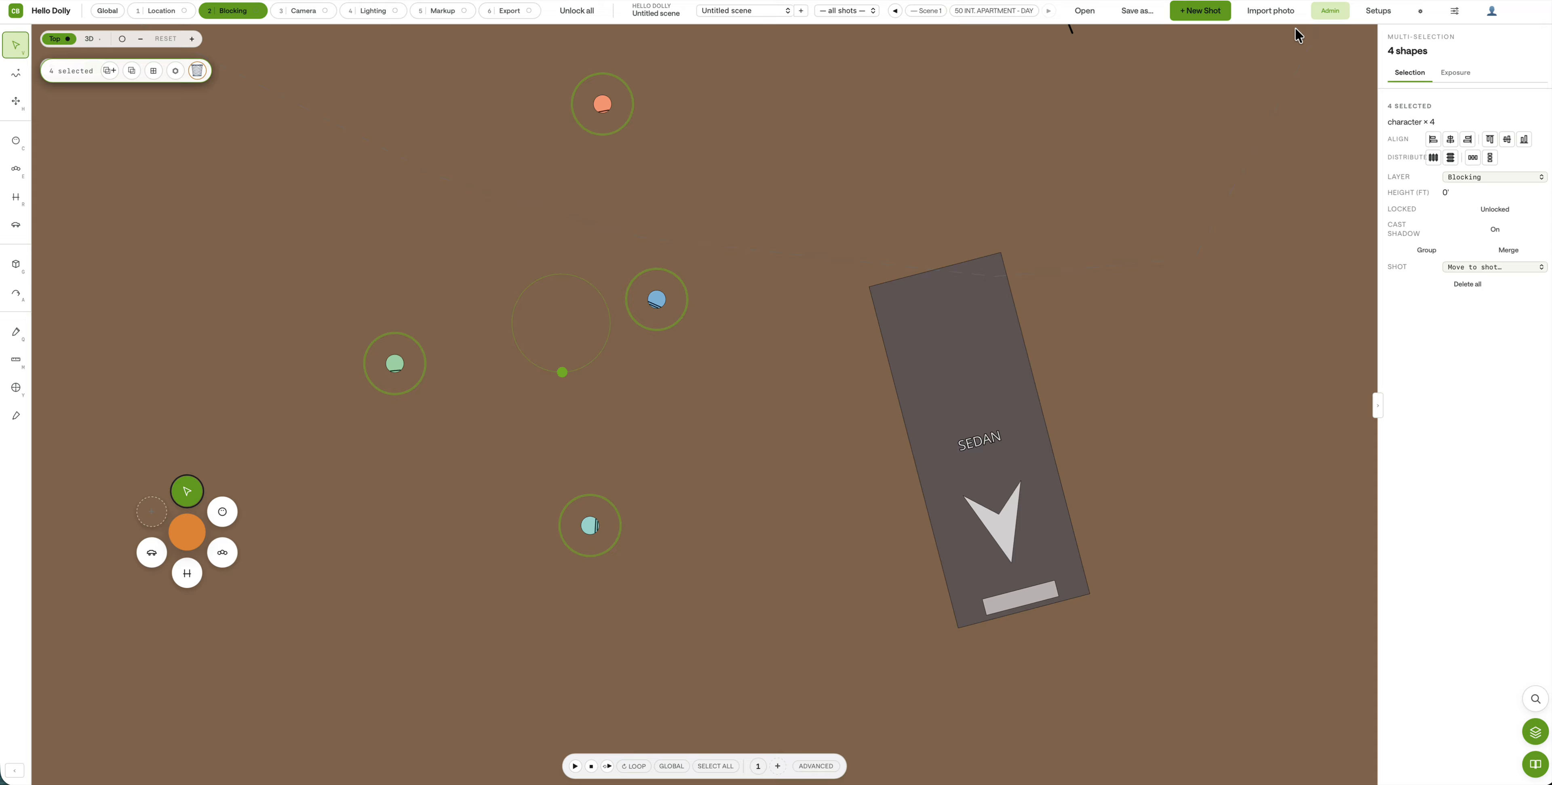
{"action": "left_click_drag", "start_coordinate": [656, 300], "coordinate": [506, 327]}
{"action": "left_click", "coordinate": [675, 346]}
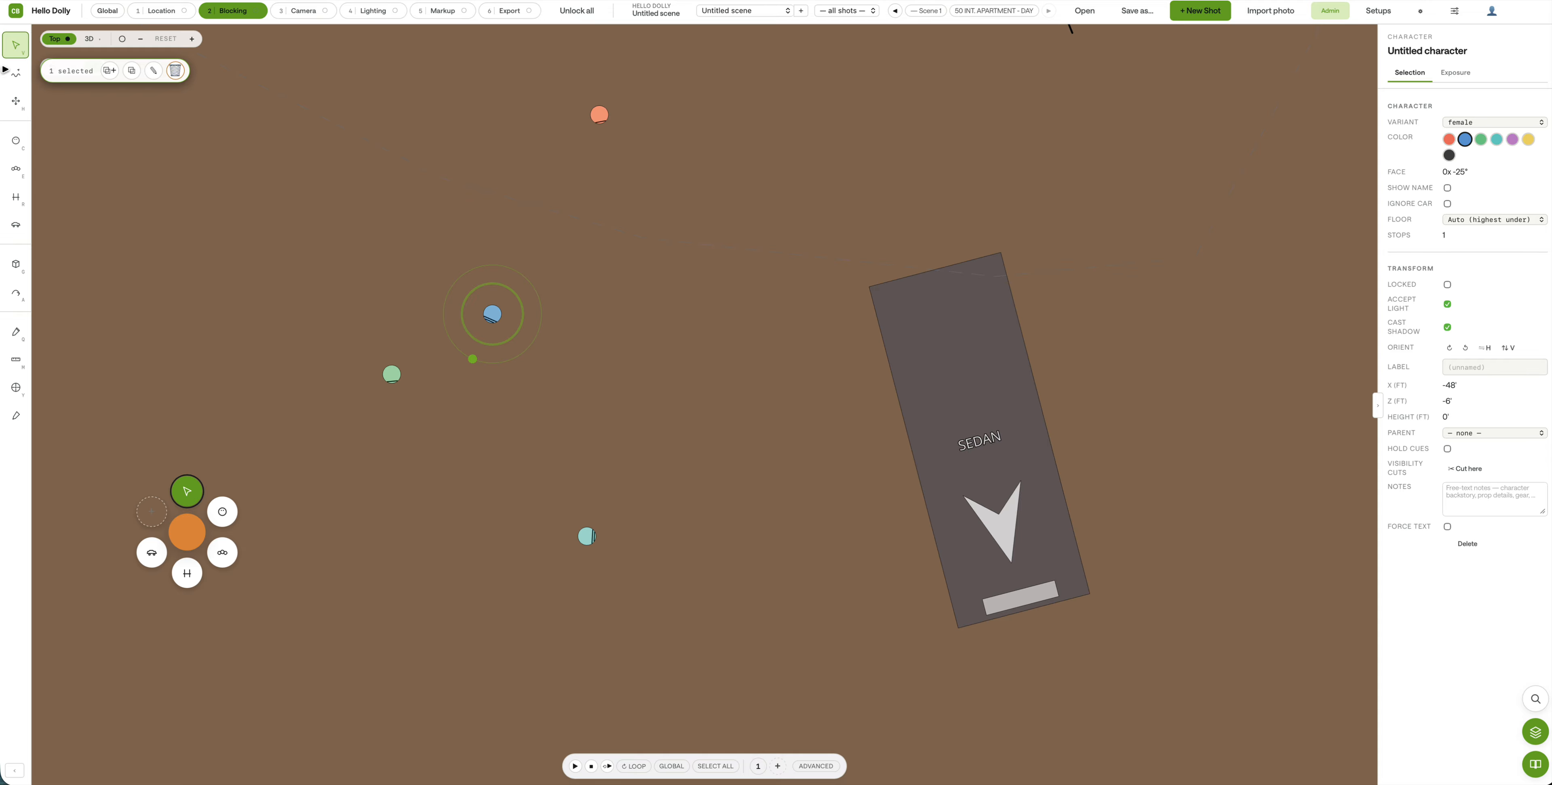
{"action": "left_click", "coordinate": [65, 91]}
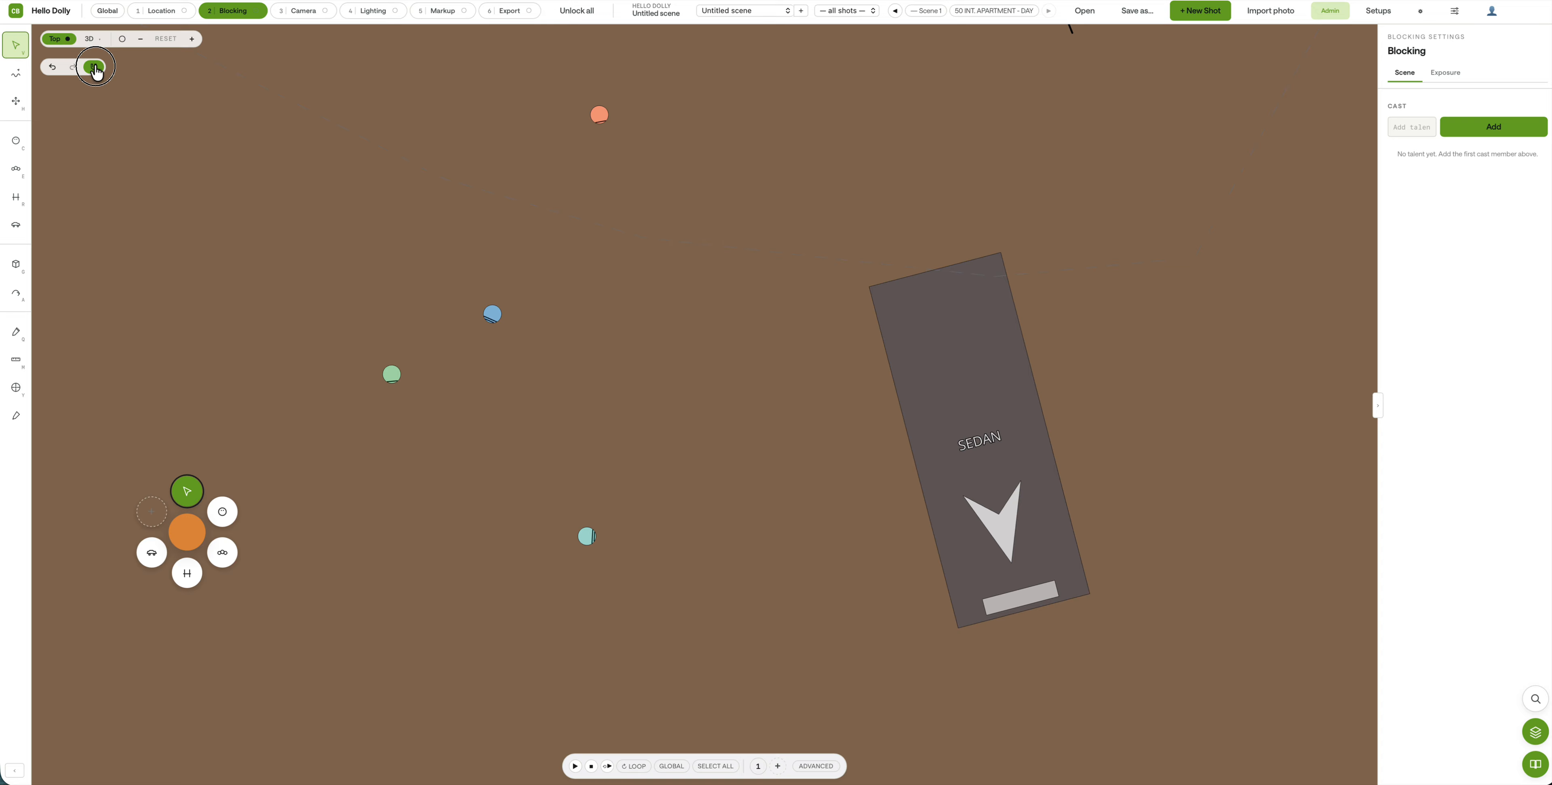
Step: Add two more orange characters and arrange them beside the sedan
{"action": "left_click", "coordinate": [601, 120]}
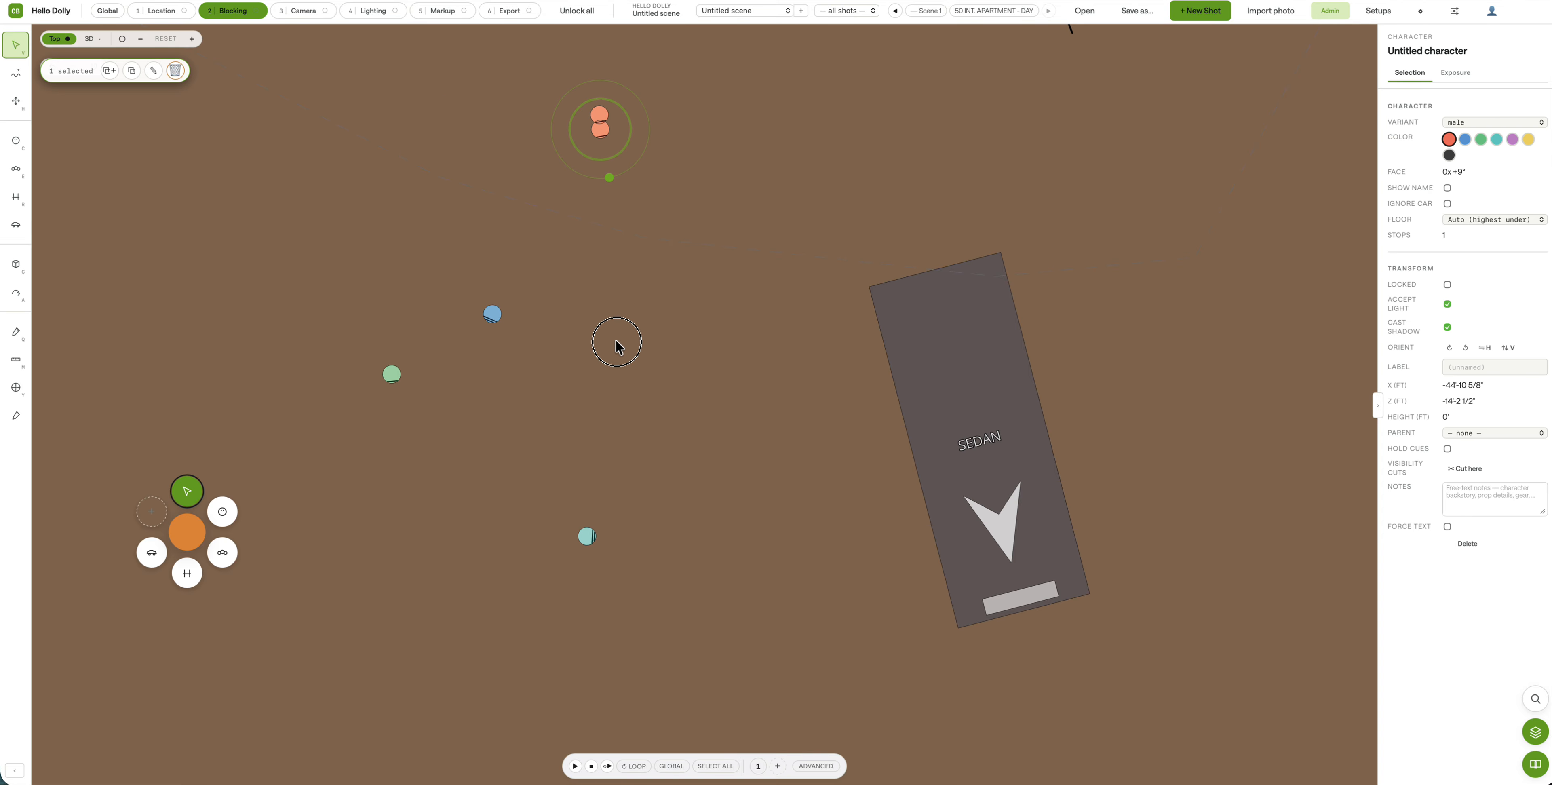
{"action": "left_click_drag", "start_coordinate": [606, 151], "coordinate": [673, 520]}
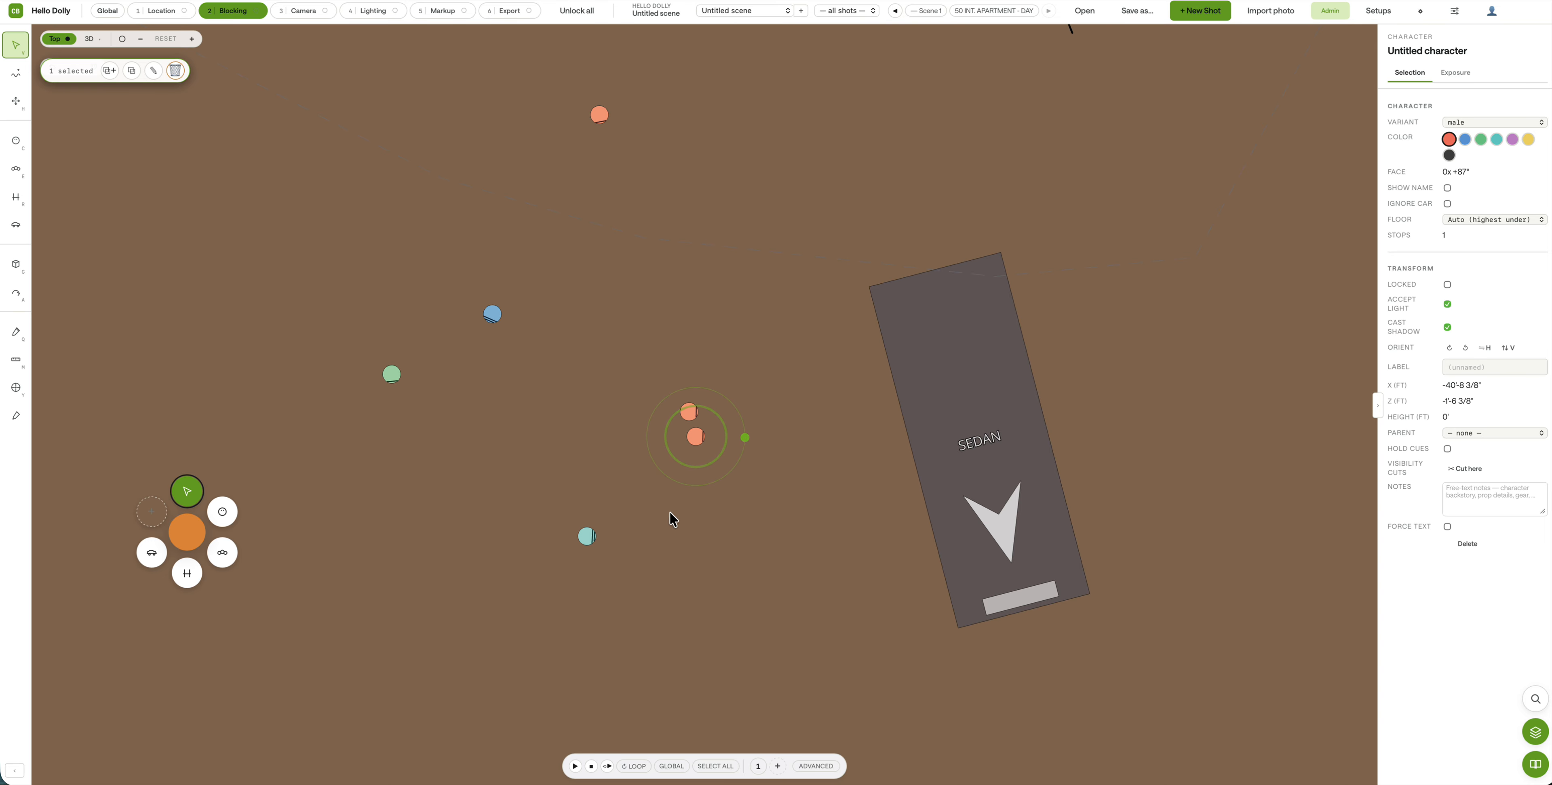
{"action": "left_click", "coordinate": [692, 414], "text": "shift"}
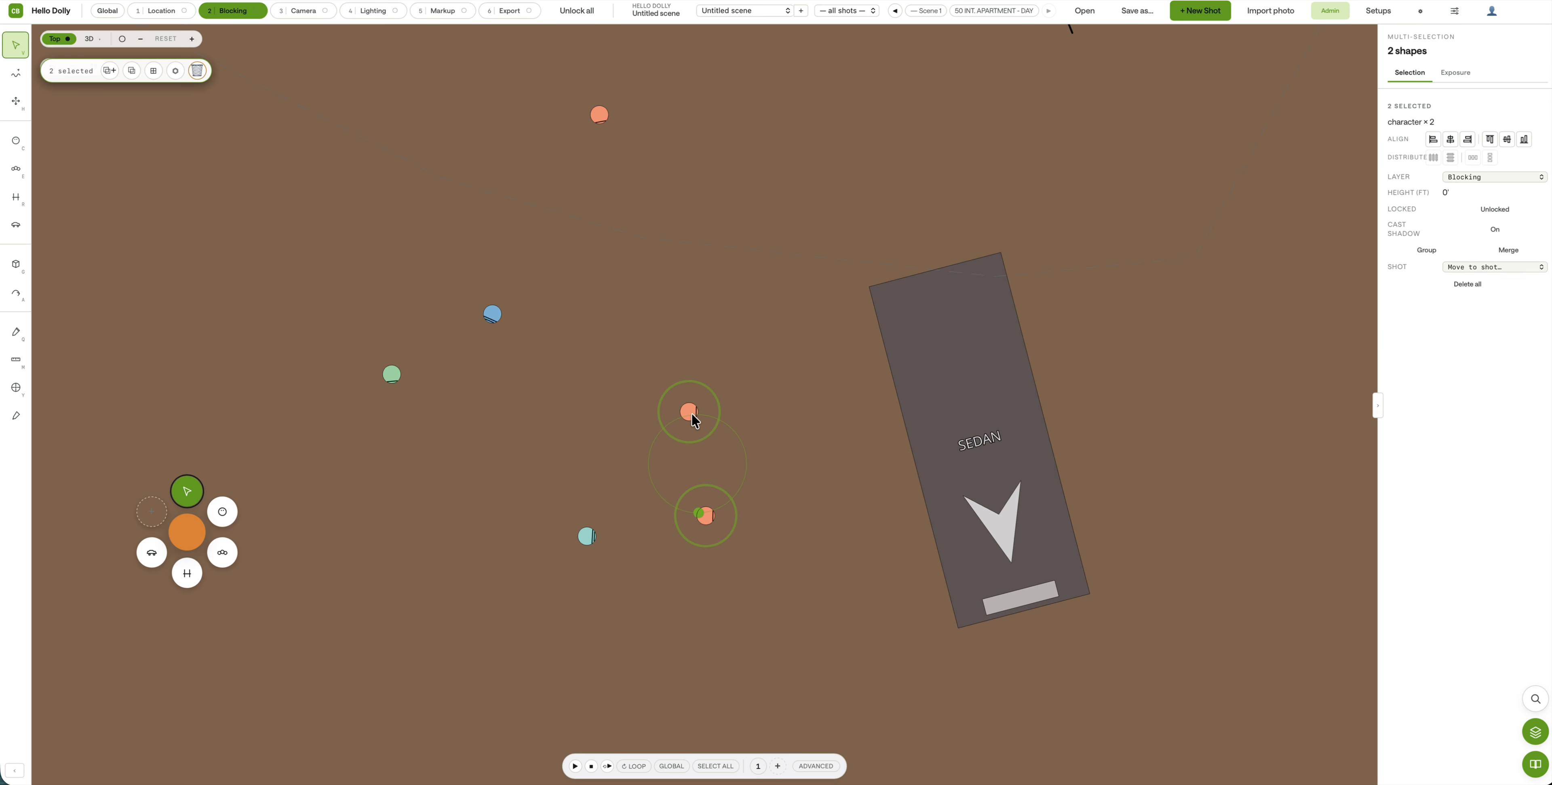
{"action": "left_click", "coordinate": [601, 112], "text": "shift"}
{"action": "left_click", "coordinate": [633, 258]}
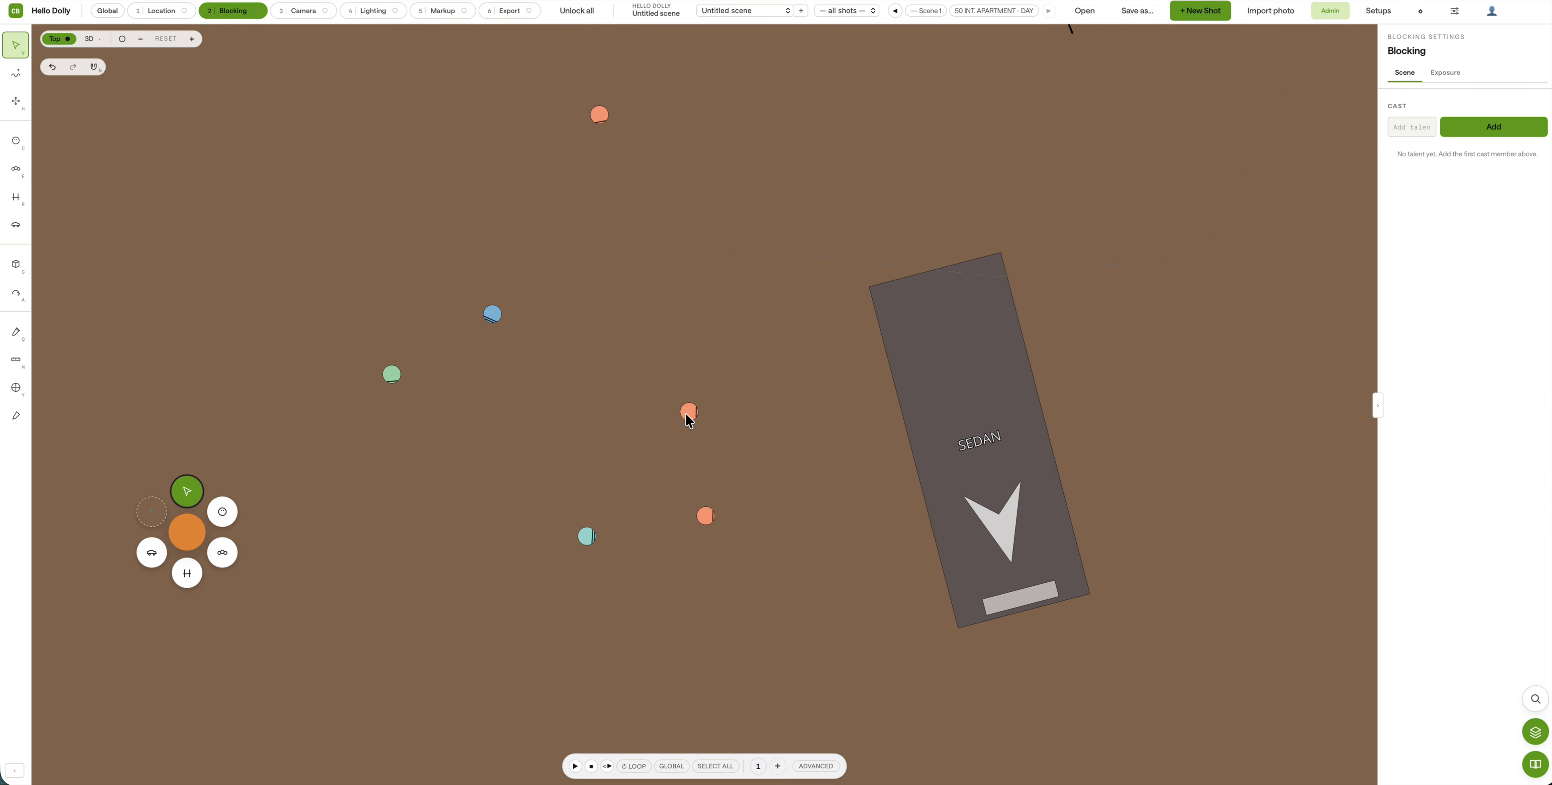
{"action": "left_click_drag", "start_coordinate": [689, 416], "coordinate": [658, 367]}
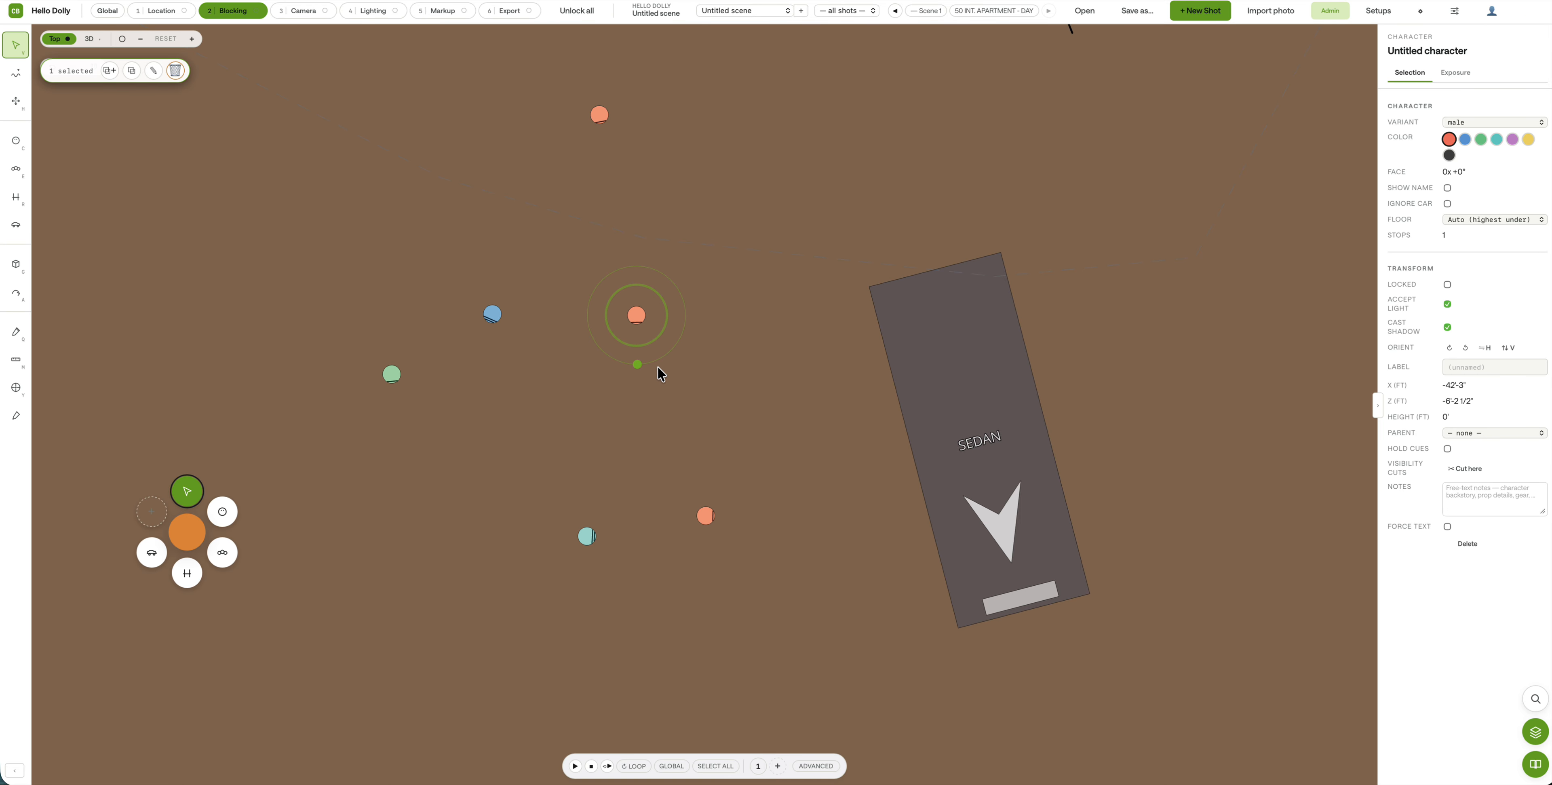
{"action": "left_click_drag", "start_coordinate": [707, 515], "coordinate": [912, 549]}
{"action": "left_click_drag", "start_coordinate": [639, 316], "coordinate": [764, 435]}
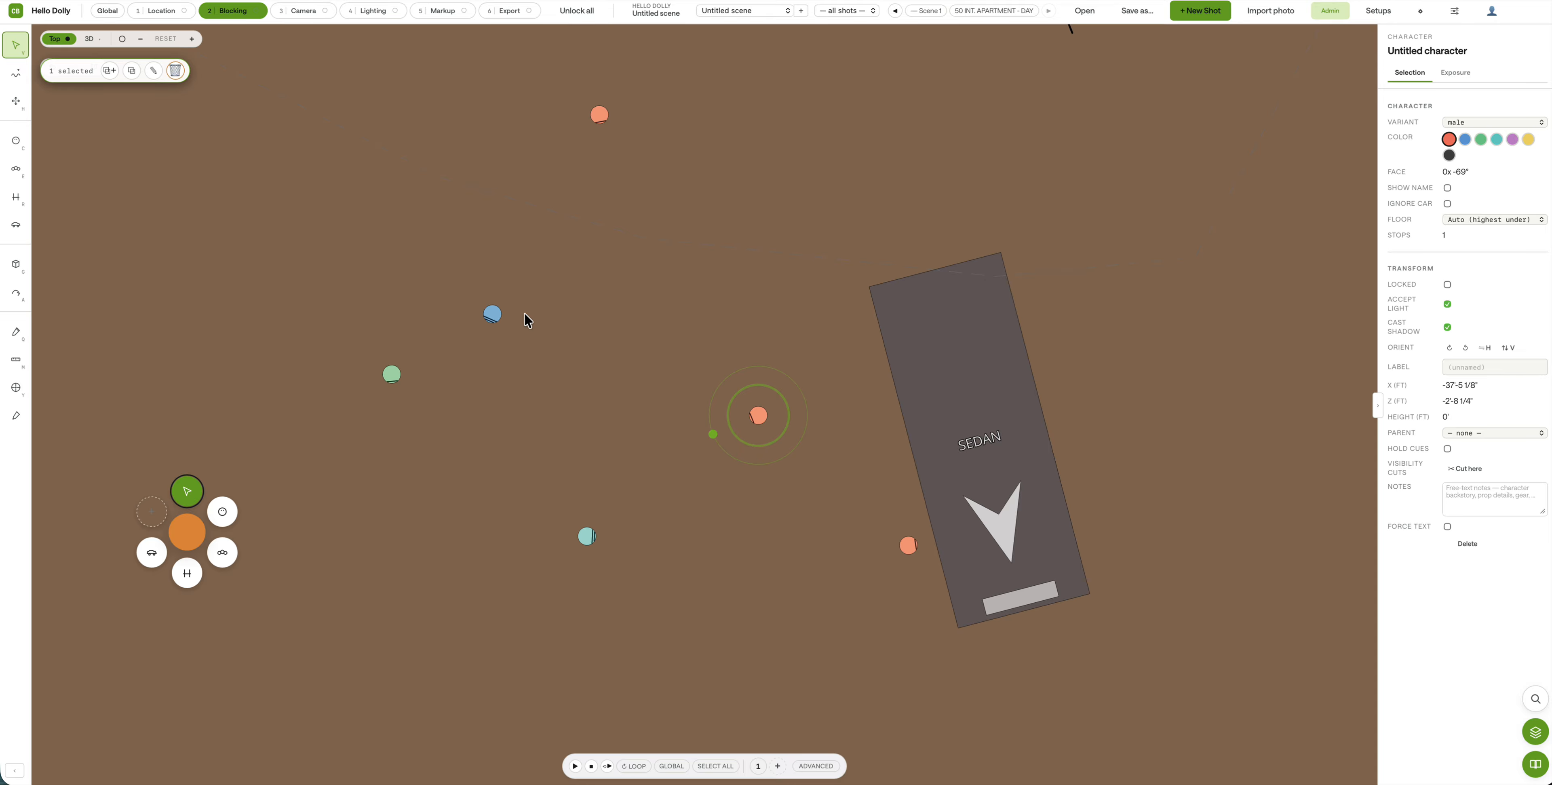
Step: Move the blue character beside the orange ones and duplicate it
{"action": "left_click_drag", "start_coordinate": [494, 316], "coordinate": [721, 425]}
{"action": "left_click", "coordinate": [726, 366]}
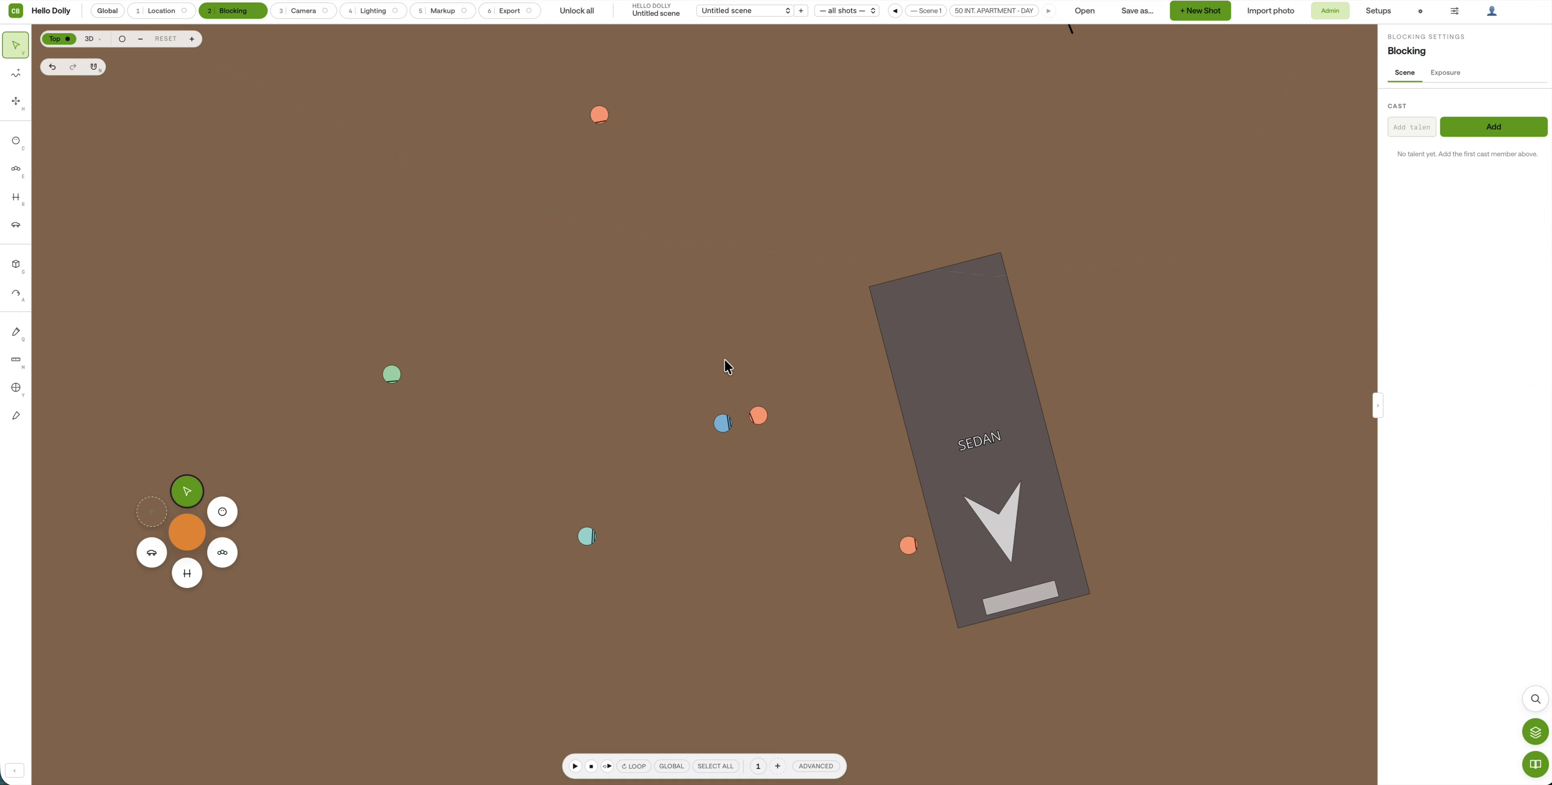
{"action": "left_click", "coordinate": [726, 423]}
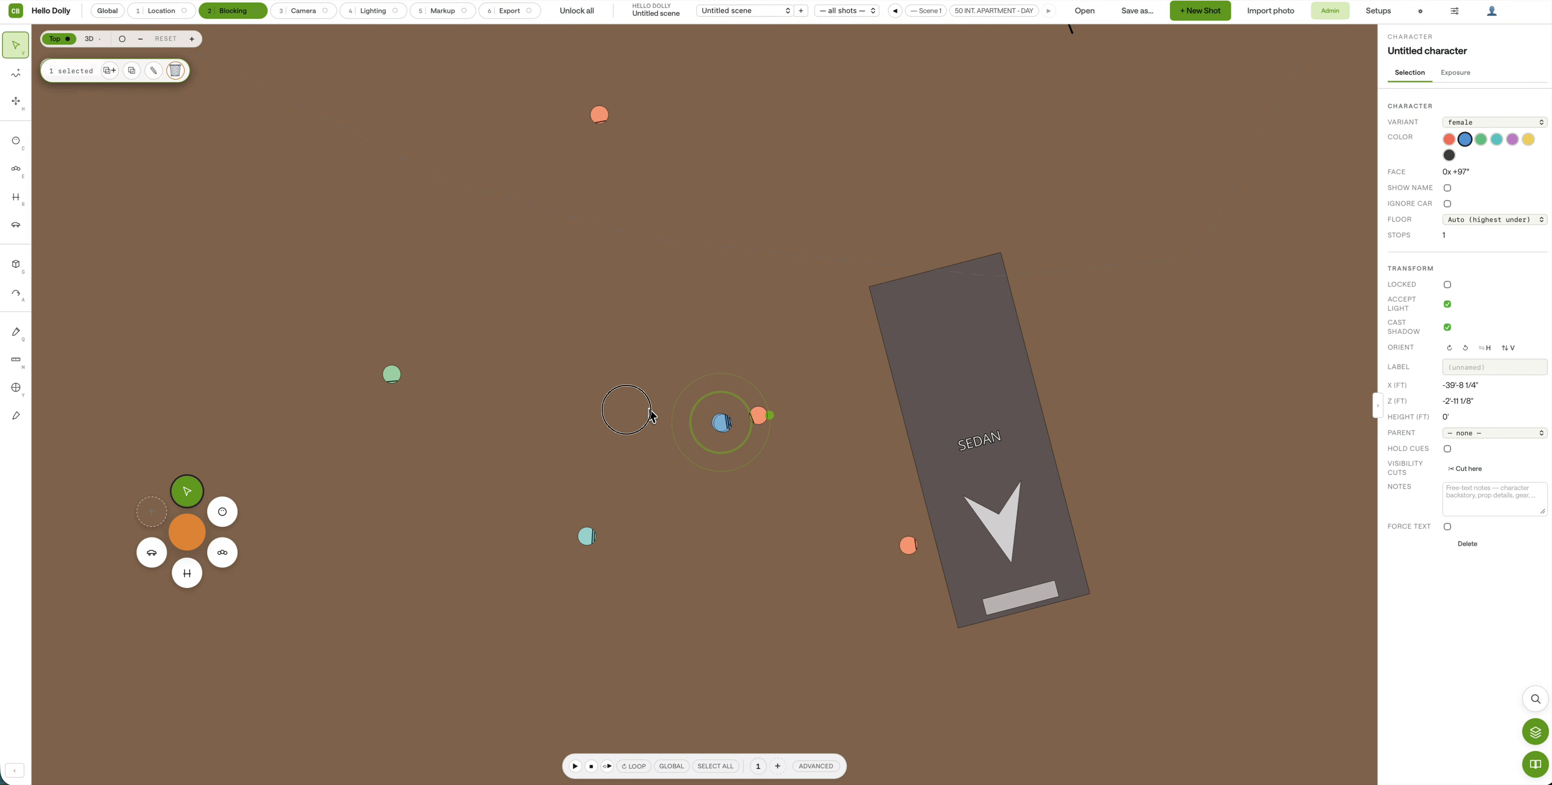
{"action": "key", "text": "super+d"}
{"action": "left_click_drag", "start_coordinate": [702, 422], "coordinate": [446, 366]}
Step: Place the blue copy next to the green character at X -52'-11 3/8"
{"action": "left_click", "coordinate": [398, 382]}
{"action": "left_click_drag", "start_coordinate": [453, 369], "coordinate": [341, 395]}
{"action": "mouse_move", "coordinate": [423, 363]}
{"action": "left_mouse_down"}
{"action": "mouse_move", "coordinate": [495, 409]}
{"action": "mouse_move", "coordinate": [505, 386]}
{"action": "mouse_move", "coordinate": [414, 371]}
{"action": "left_mouse_up"}
{"action": "left_click", "coordinate": [411, 429]}
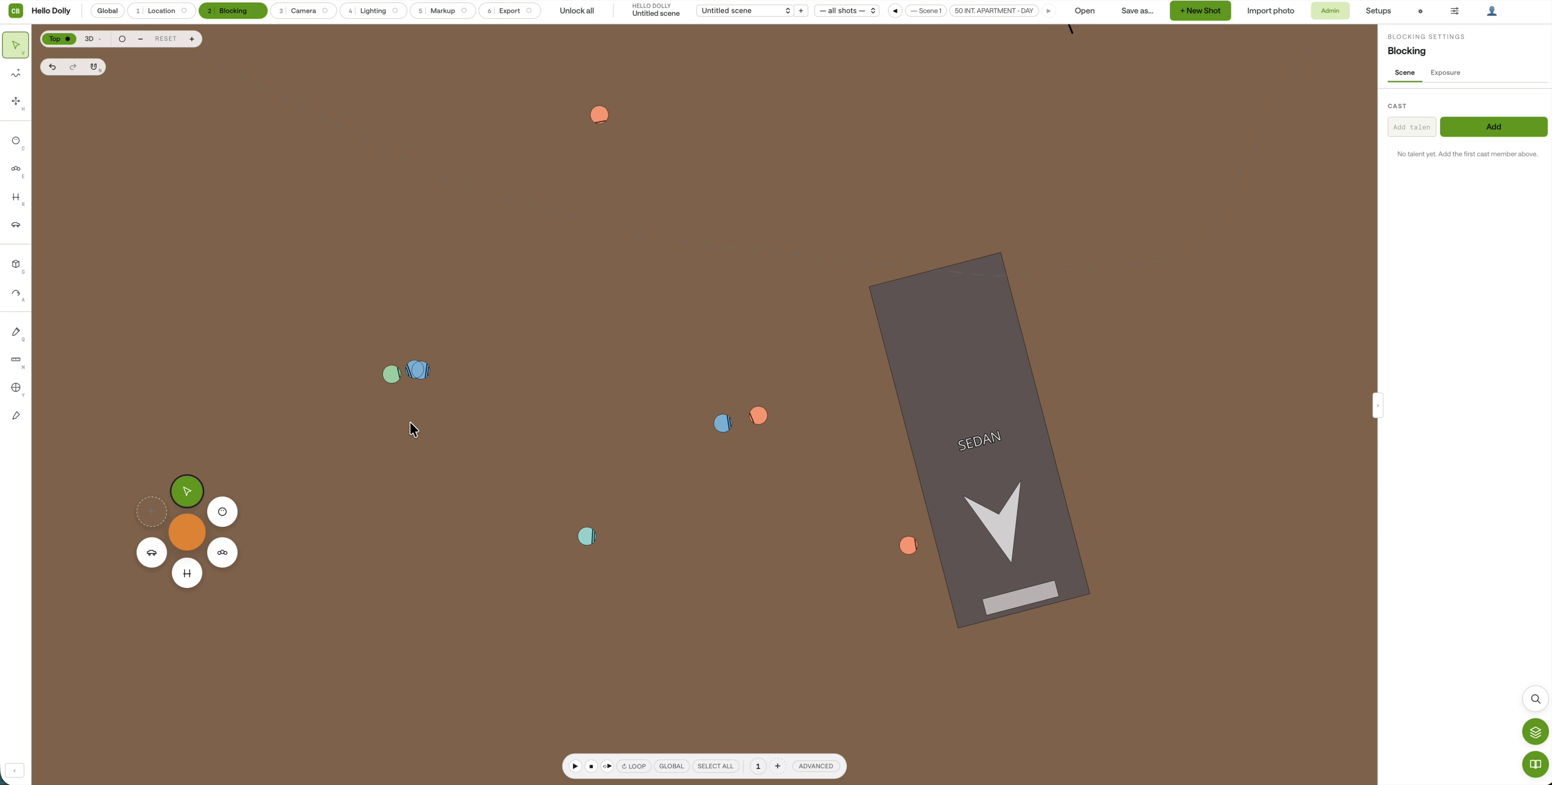
{"action": "left_click", "coordinate": [431, 375]}
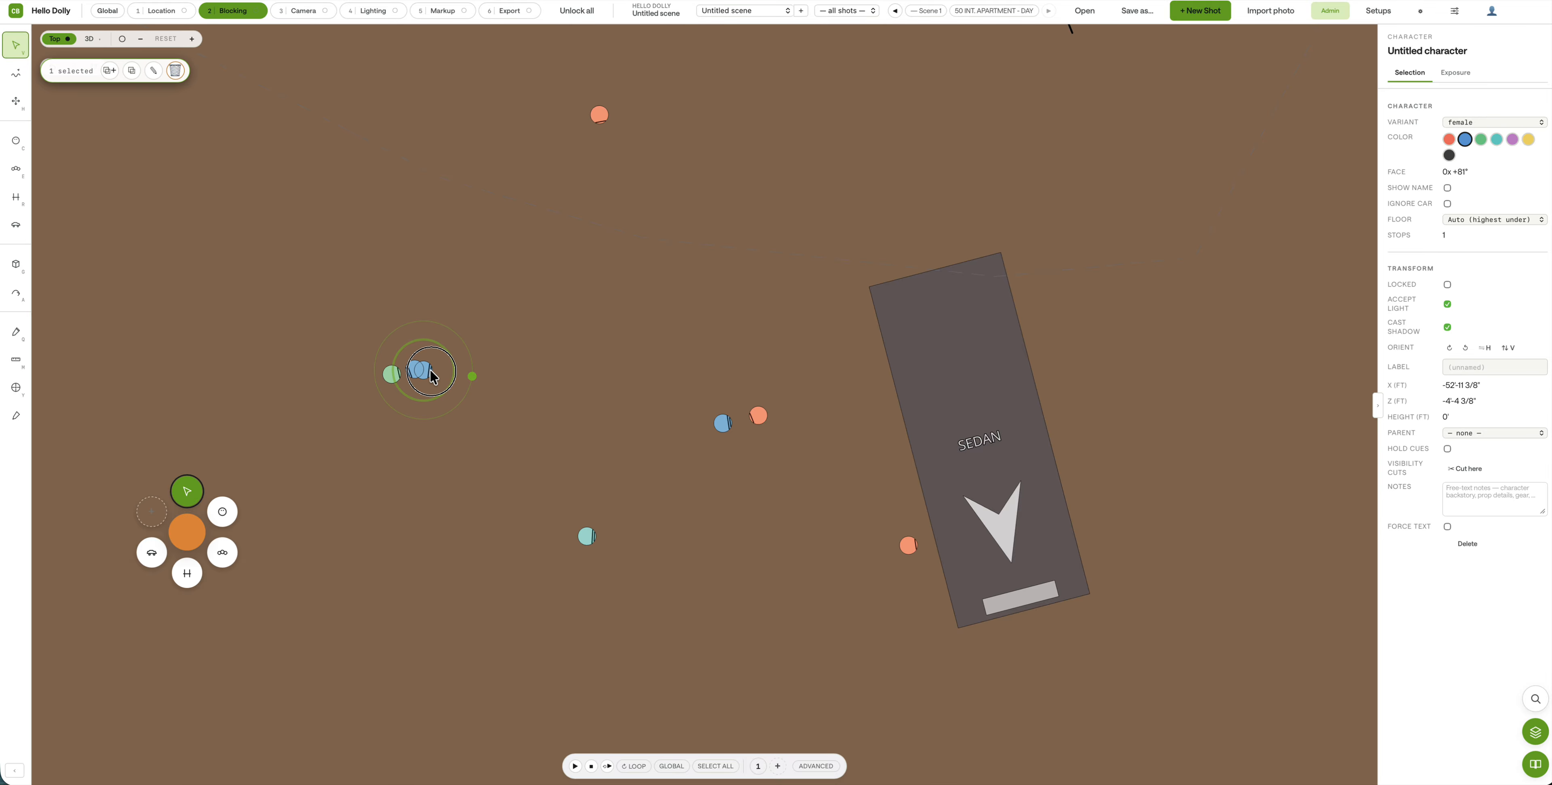
{"action": "left_click", "coordinate": [492, 458]}
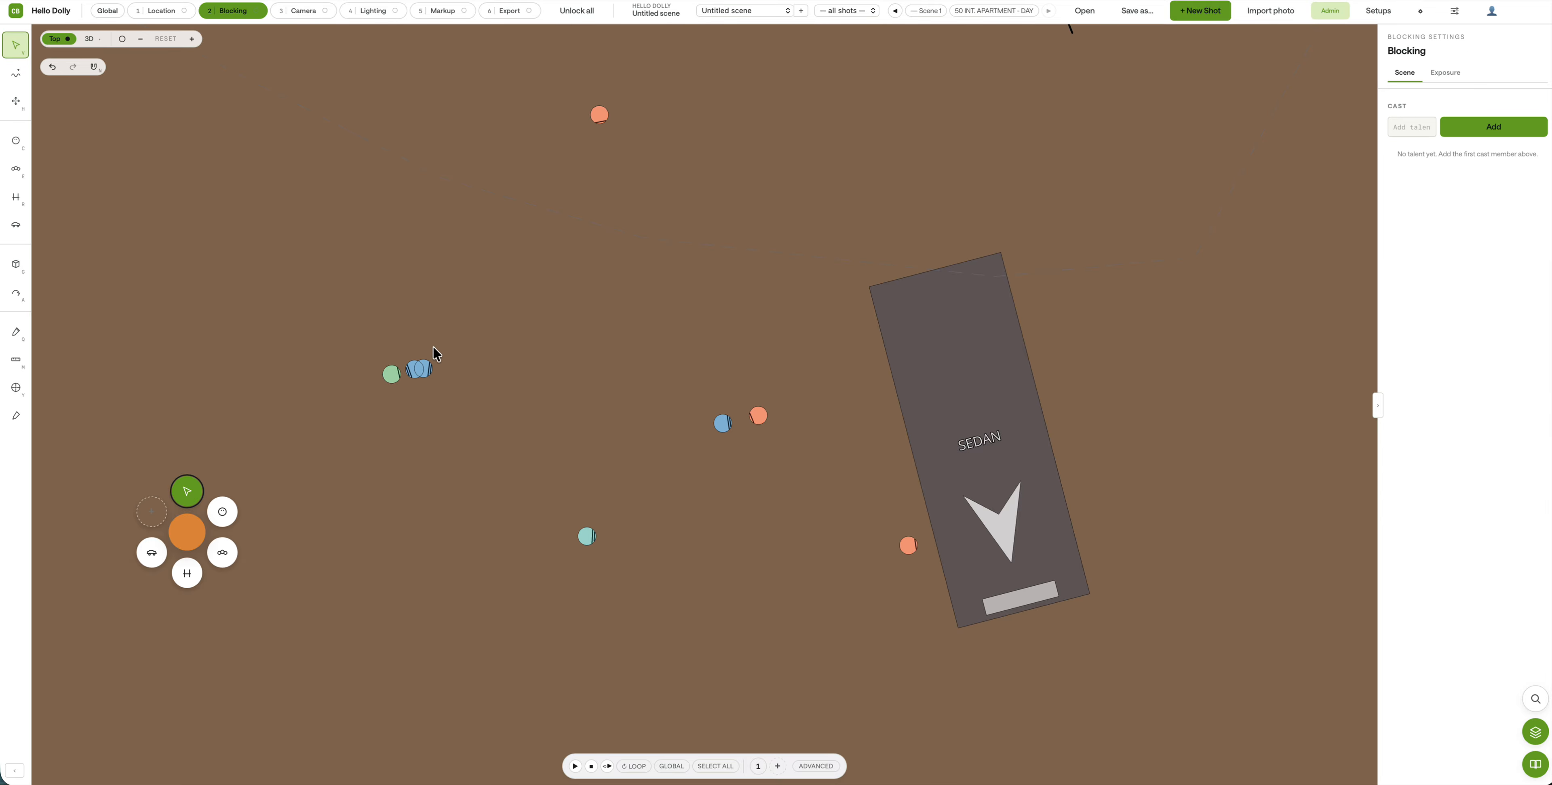
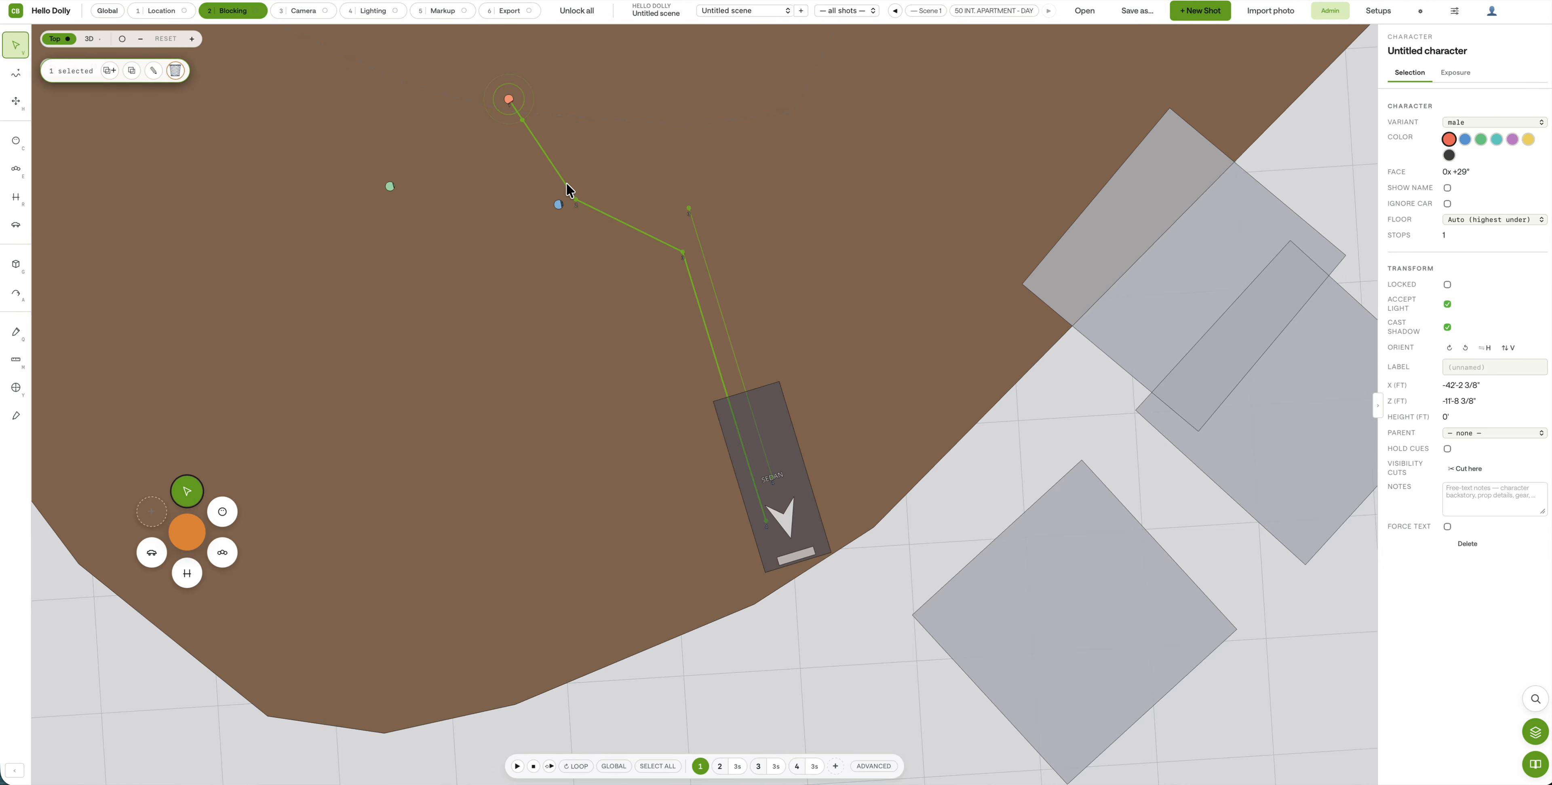
Step: Nudge the orange character to the right, recentre the plan, and view the location in 3D
{"action": "left_click_drag", "start_coordinate": [509, 106], "coordinate": [561, 106]}
{"action": "left_click", "coordinate": [598, 461]}
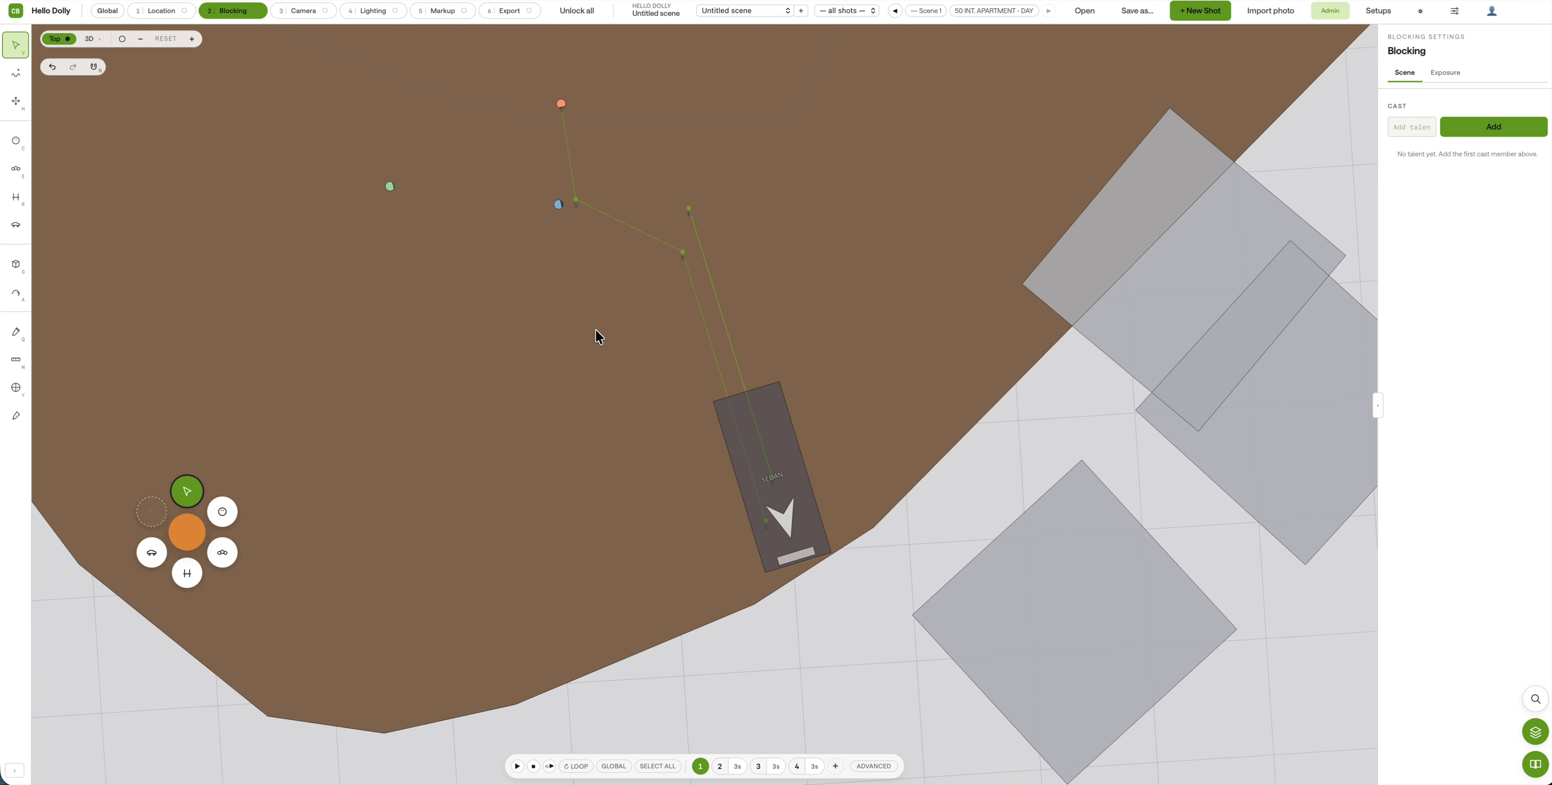
{"action": "left_click_drag", "start_coordinate": [625, 313], "coordinate": [604, 363]}
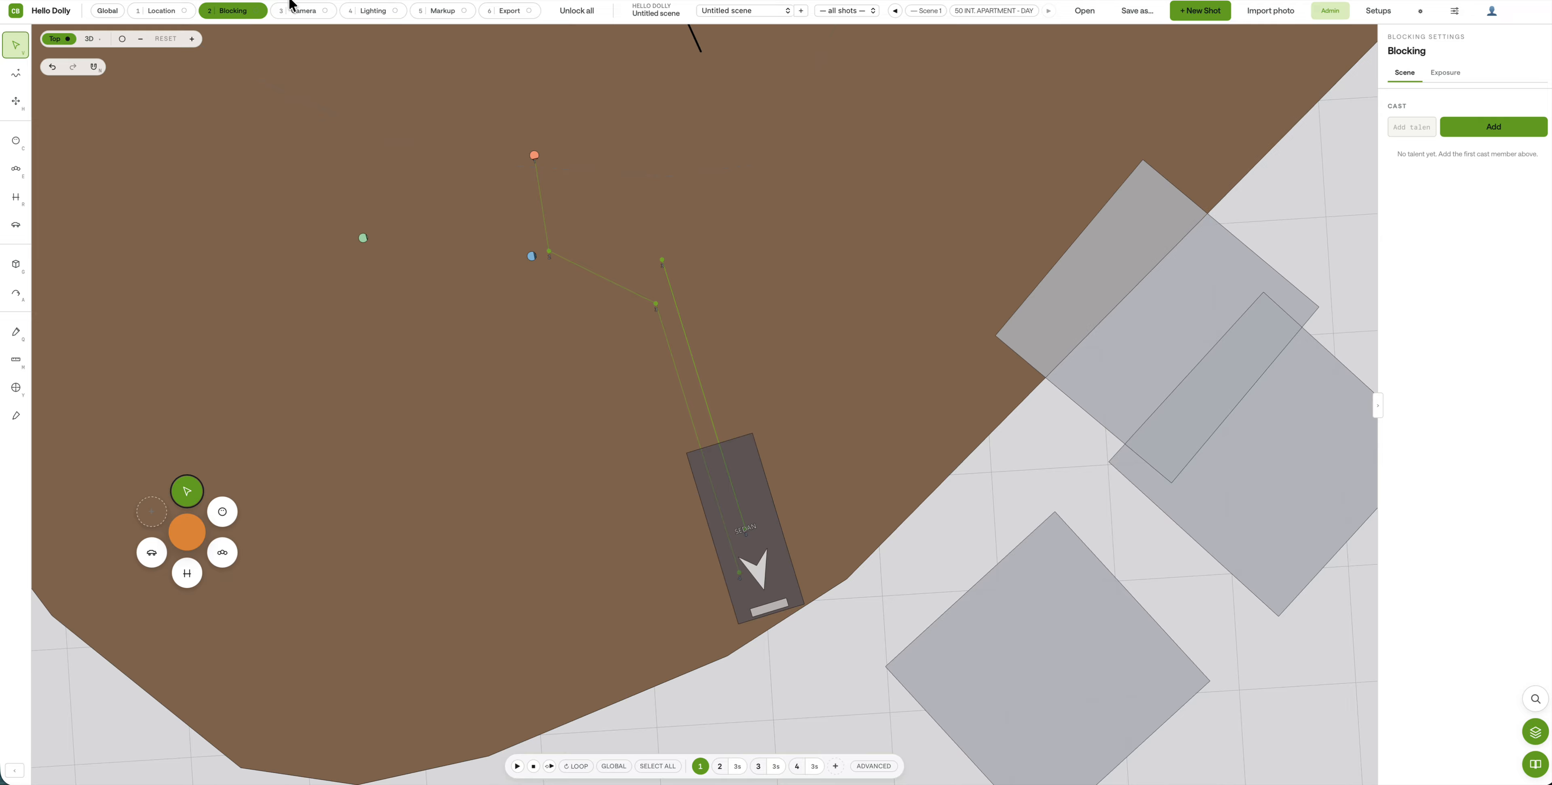
{"action": "left_click", "coordinate": [98, 39]}
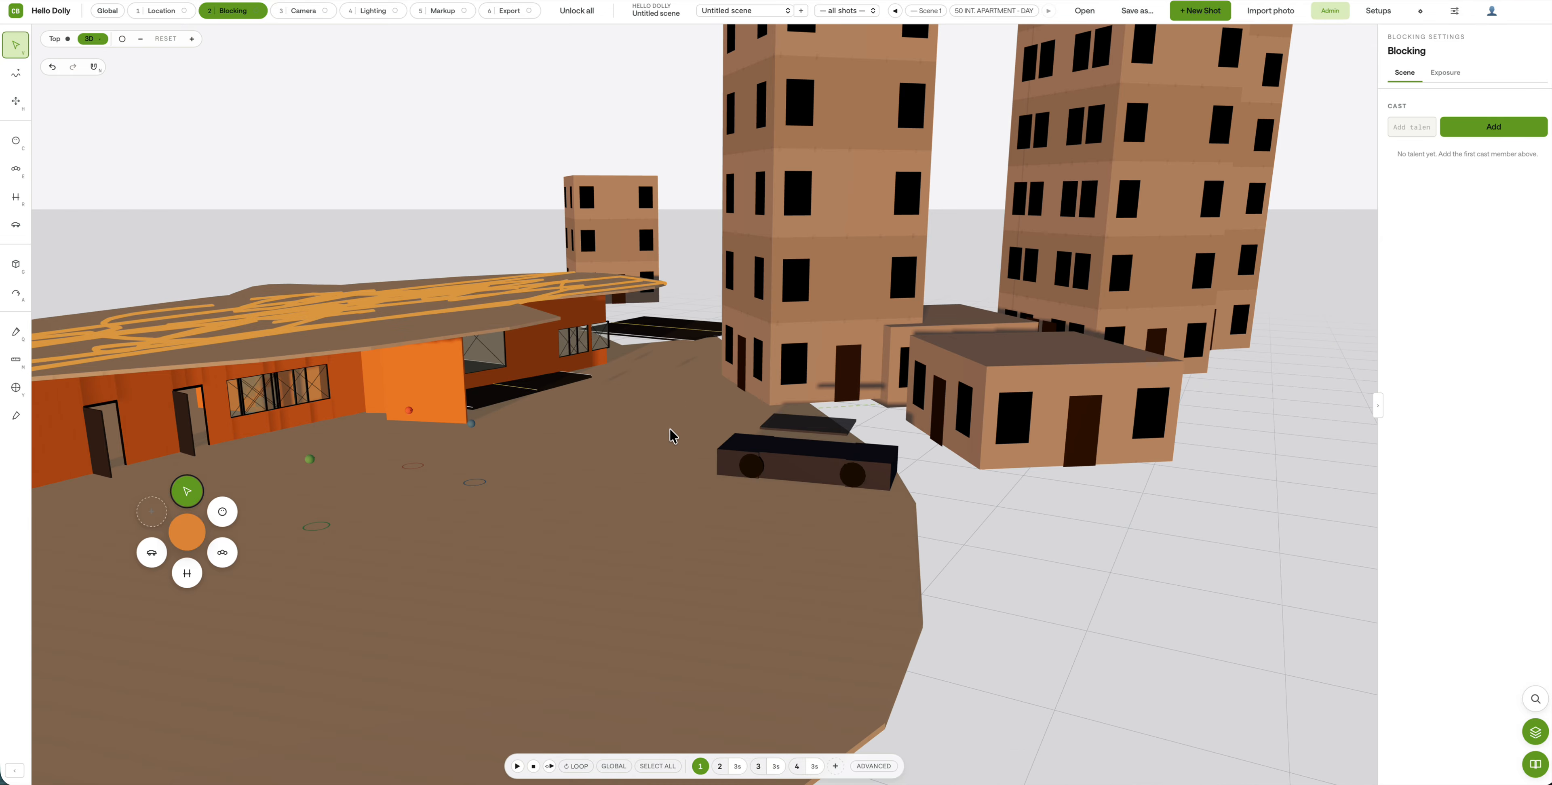
Step: Play back the shots, then lower the sedan's rider down into the car in shots 3 and 4
{"action": "key", "text": "space"}
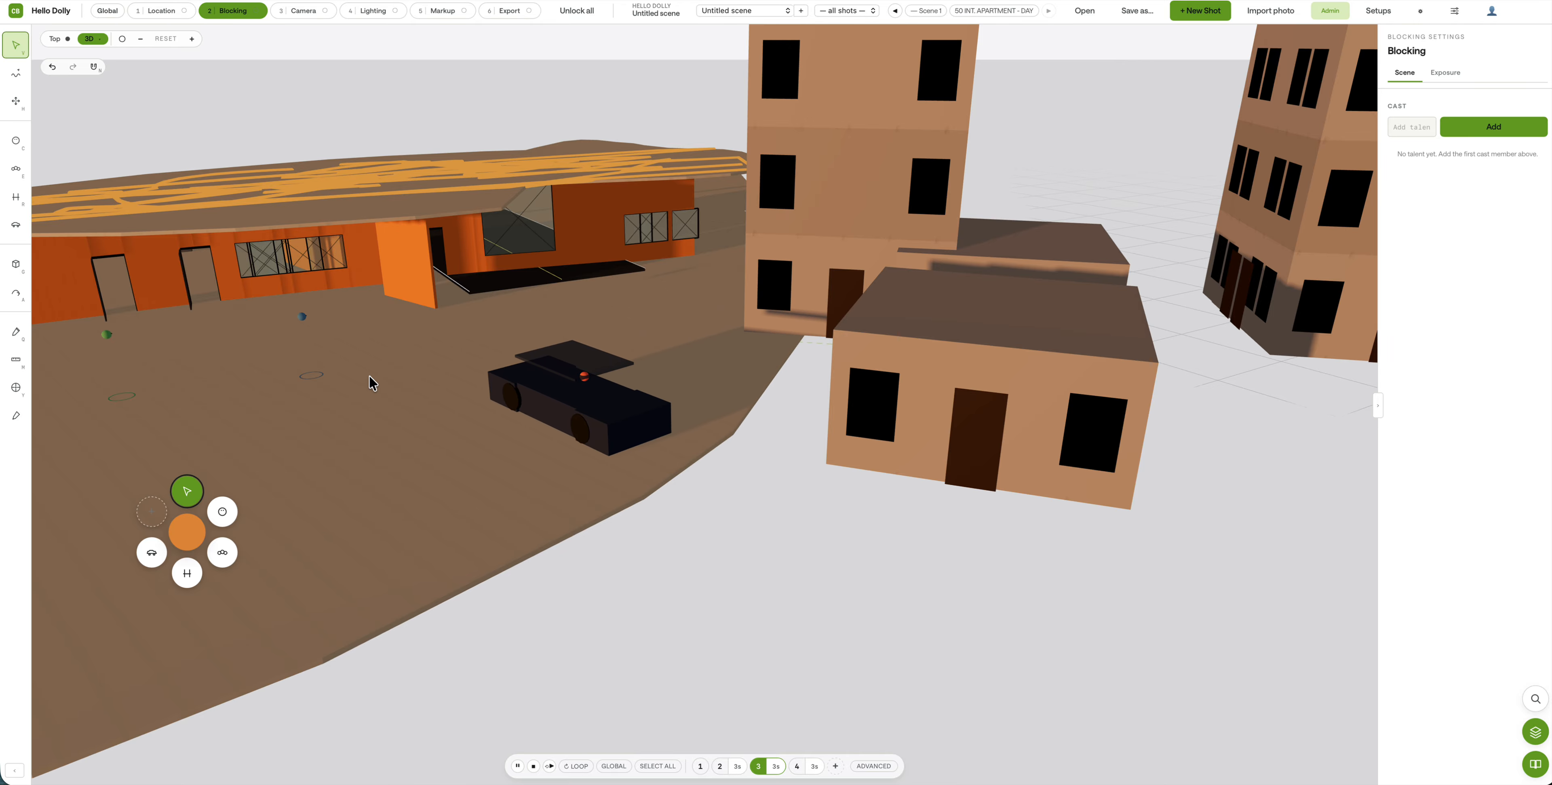
{"action": "left_click", "coordinate": [618, 398]}
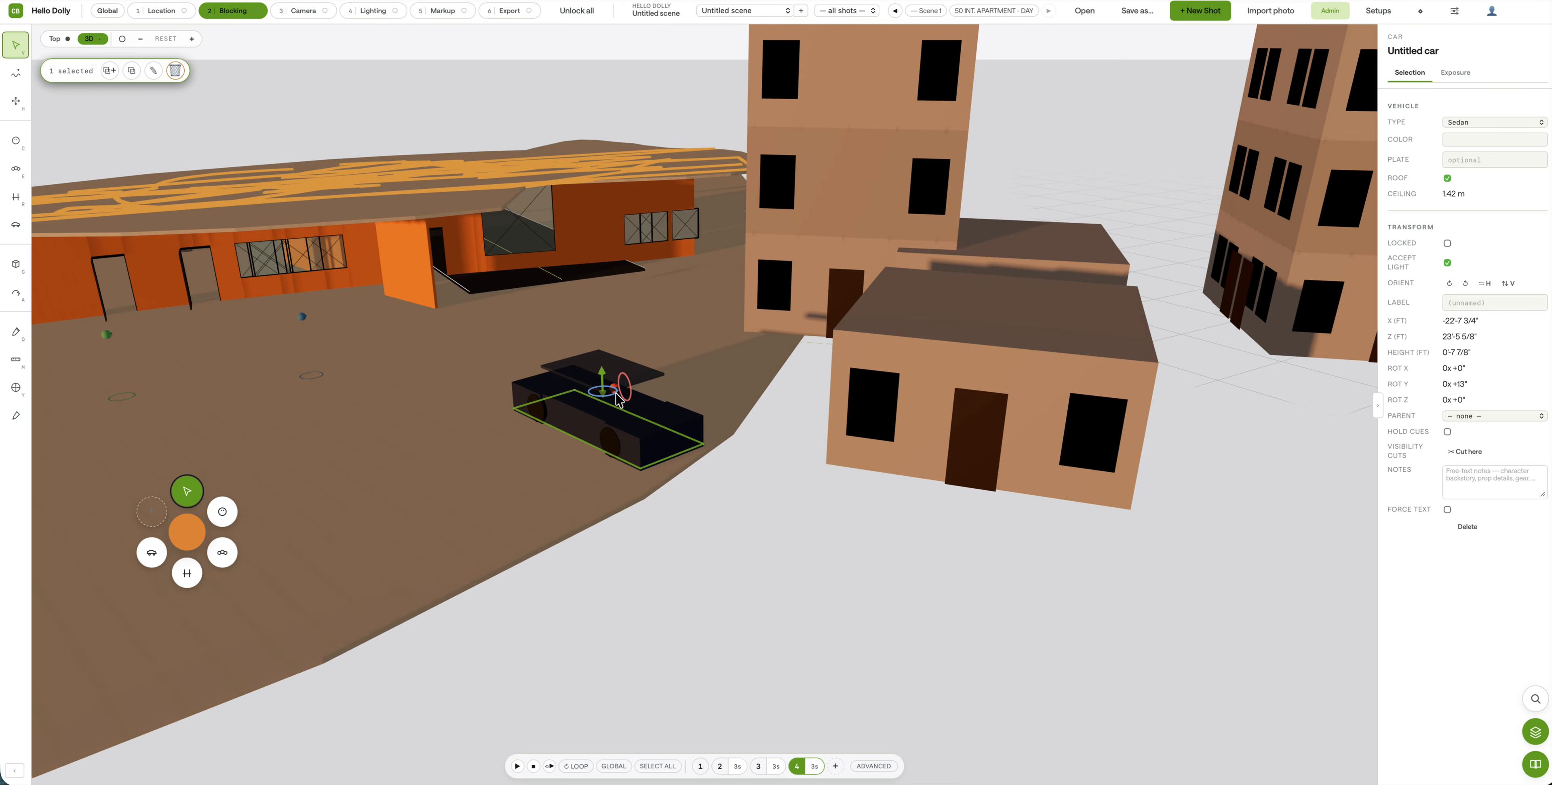
{"action": "left_click", "coordinate": [618, 390]}
{"action": "scroll", "coordinate": [616, 390], "scroll_direction": "up", "scroll_amount": 10}
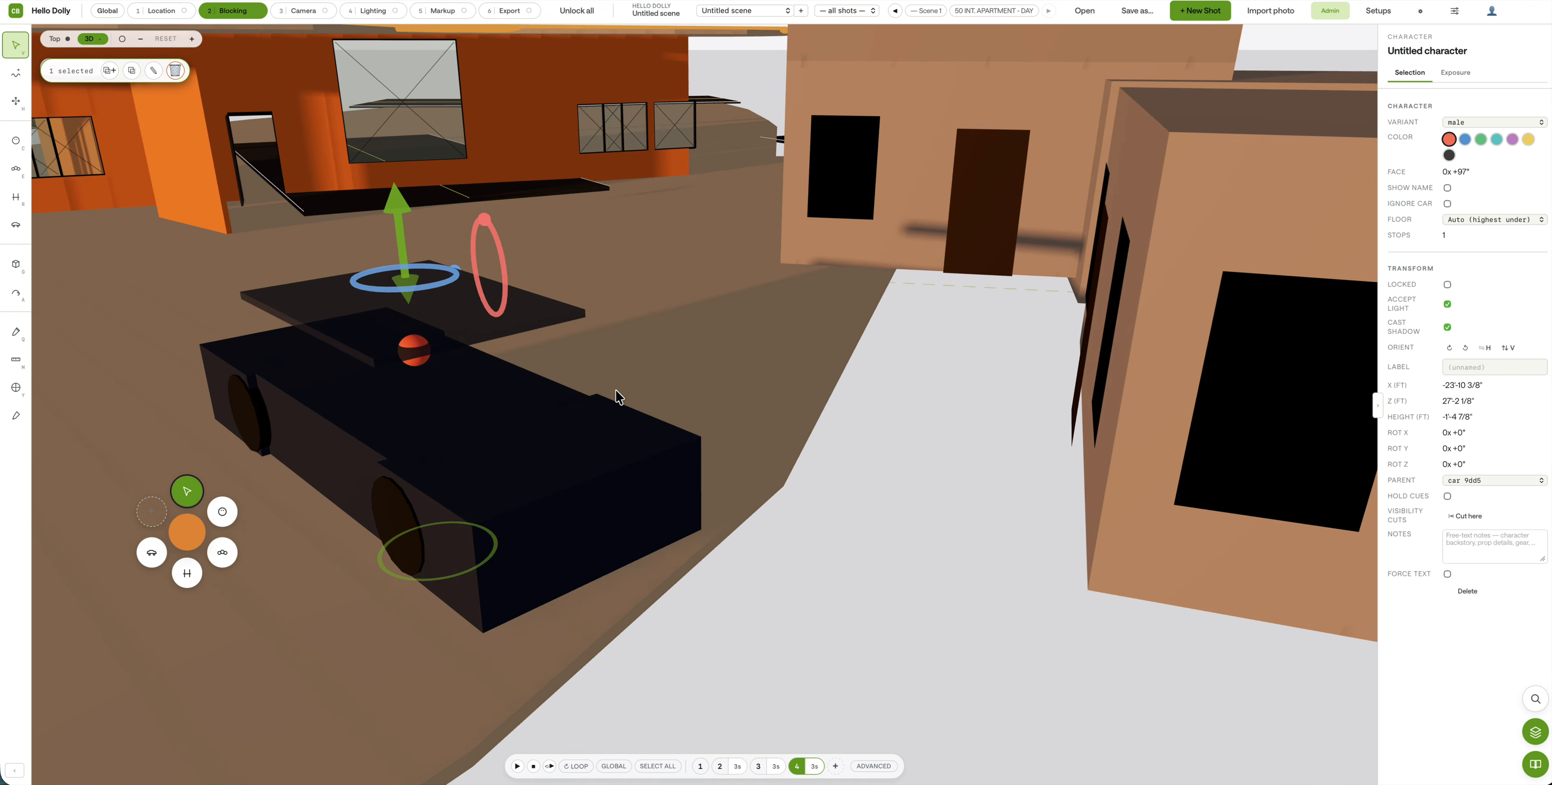
{"action": "scroll", "coordinate": [517, 357], "scroll_direction": "down", "scroll_amount": 5}
{"action": "scroll", "coordinate": [517, 355], "scroll_direction": "down", "scroll_amount": 5}
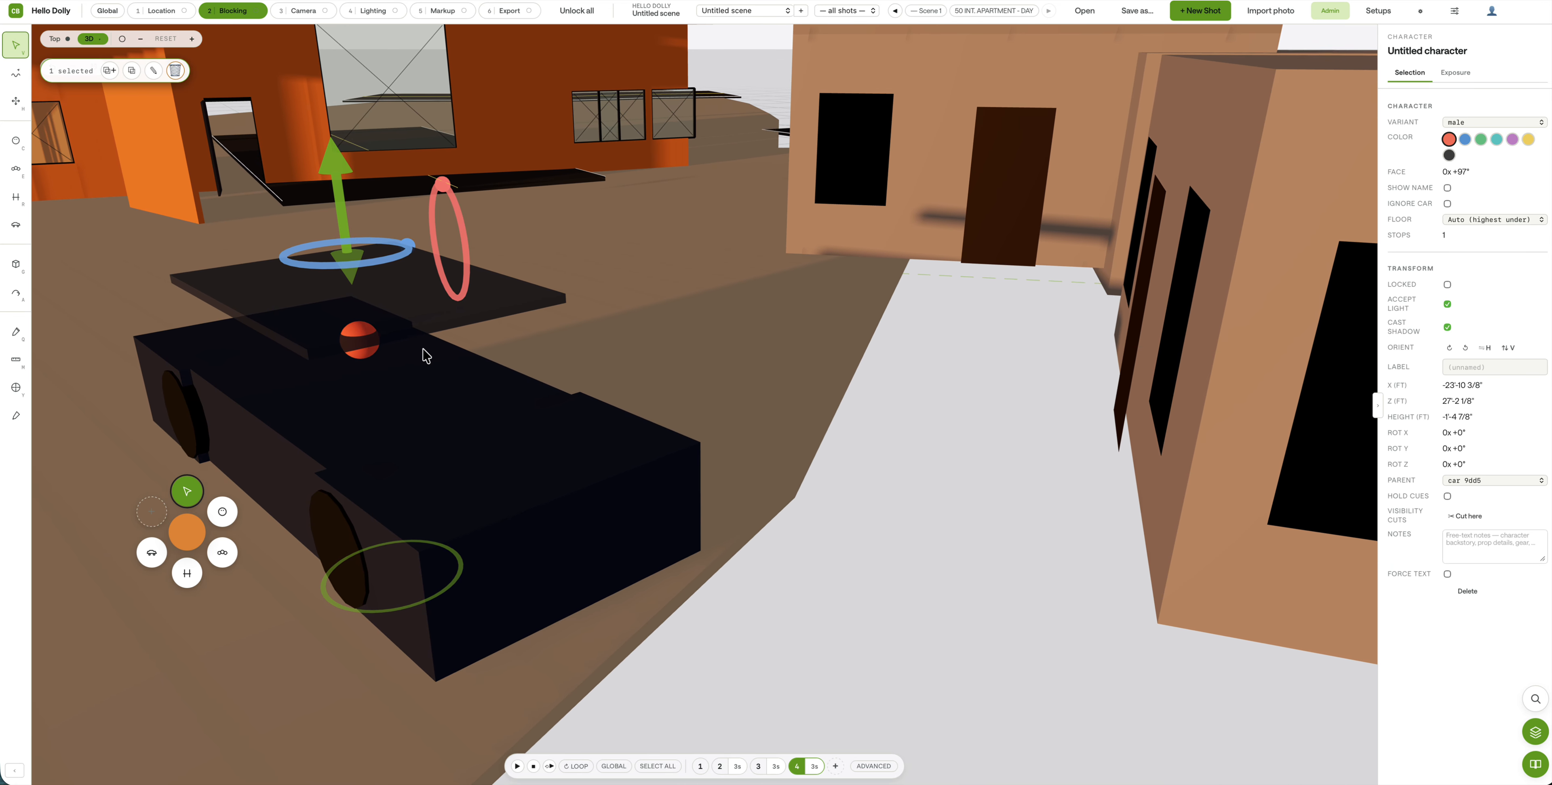
{"action": "left_click", "coordinate": [757, 766]}
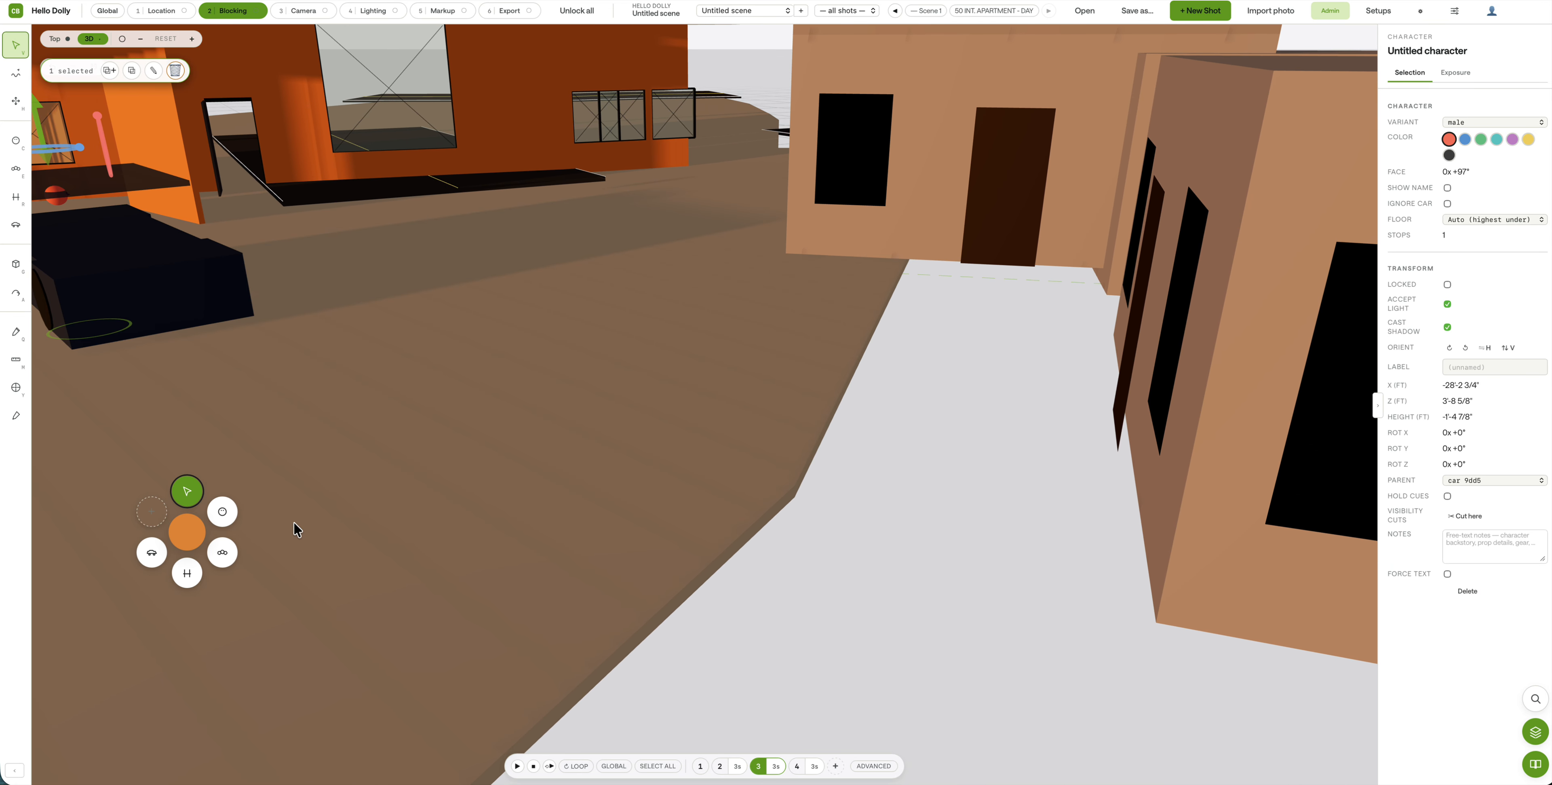
{"action": "left_click_drag", "start_coordinate": [178, 154], "coordinate": [180, 162]}
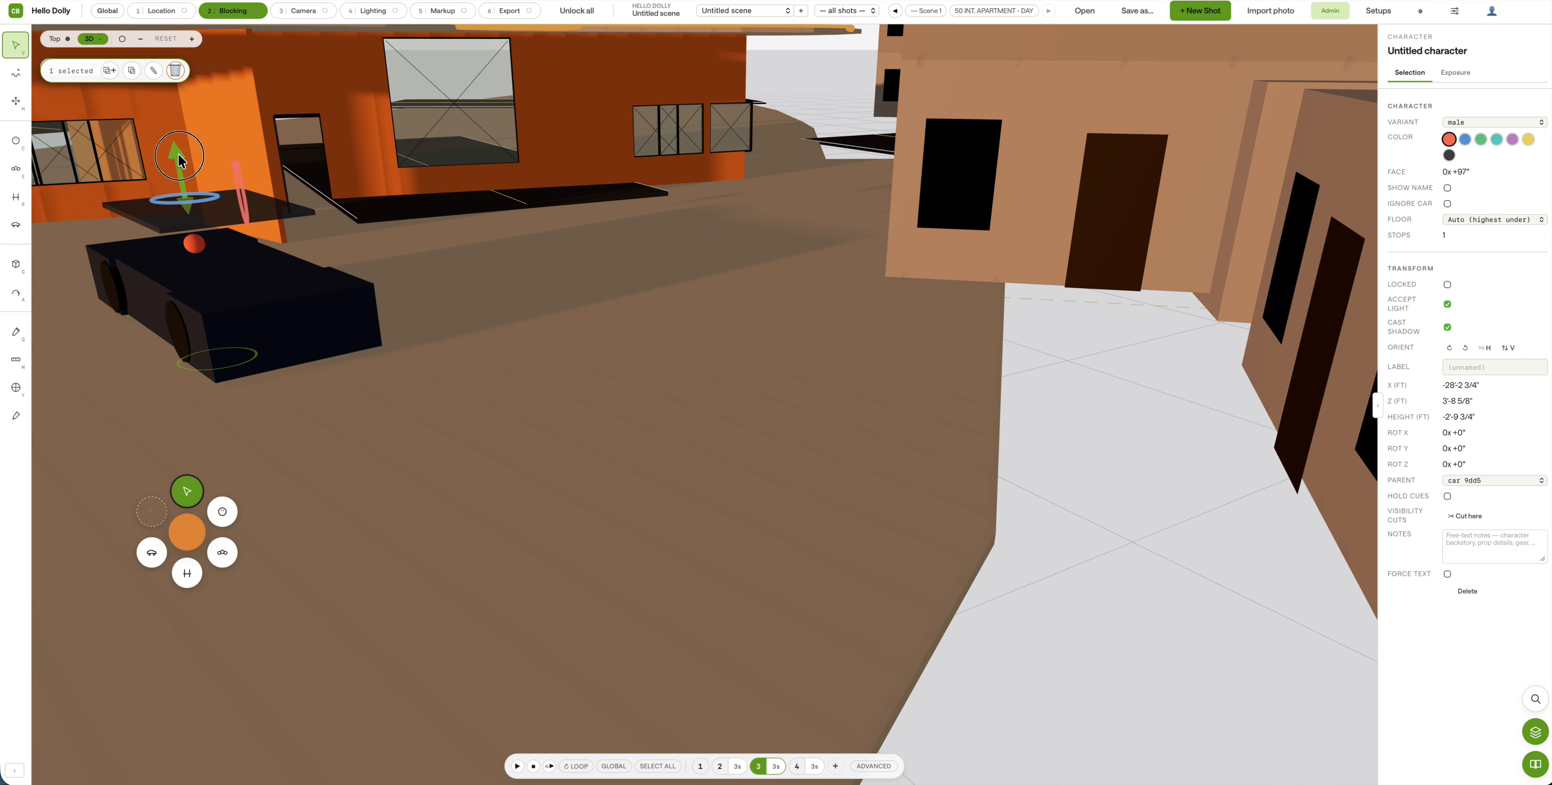
{"action": "left_click", "coordinate": [795, 769]}
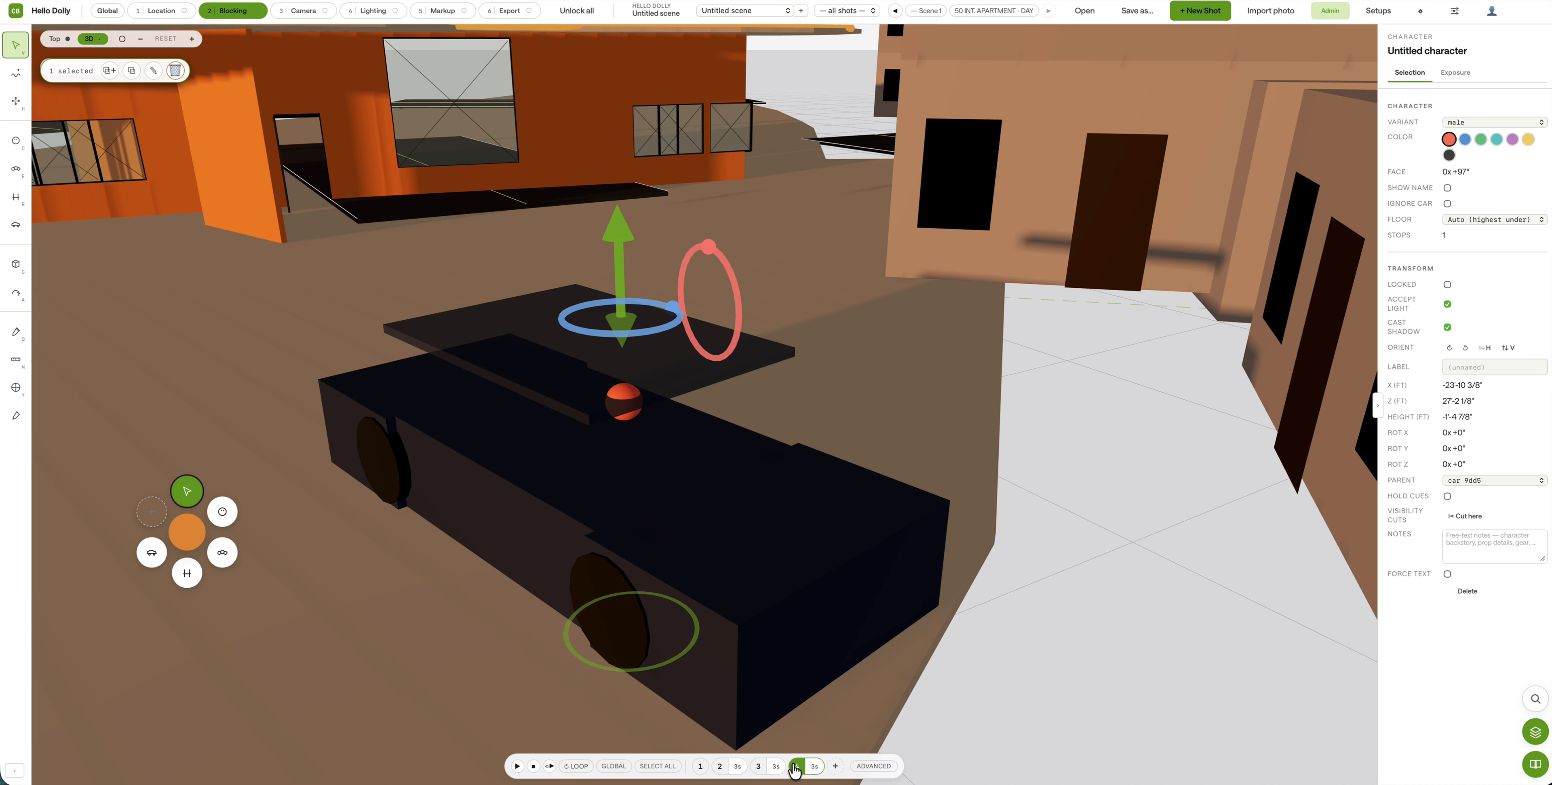
{"action": "left_click_drag", "start_coordinate": [617, 238], "coordinate": [619, 250]}
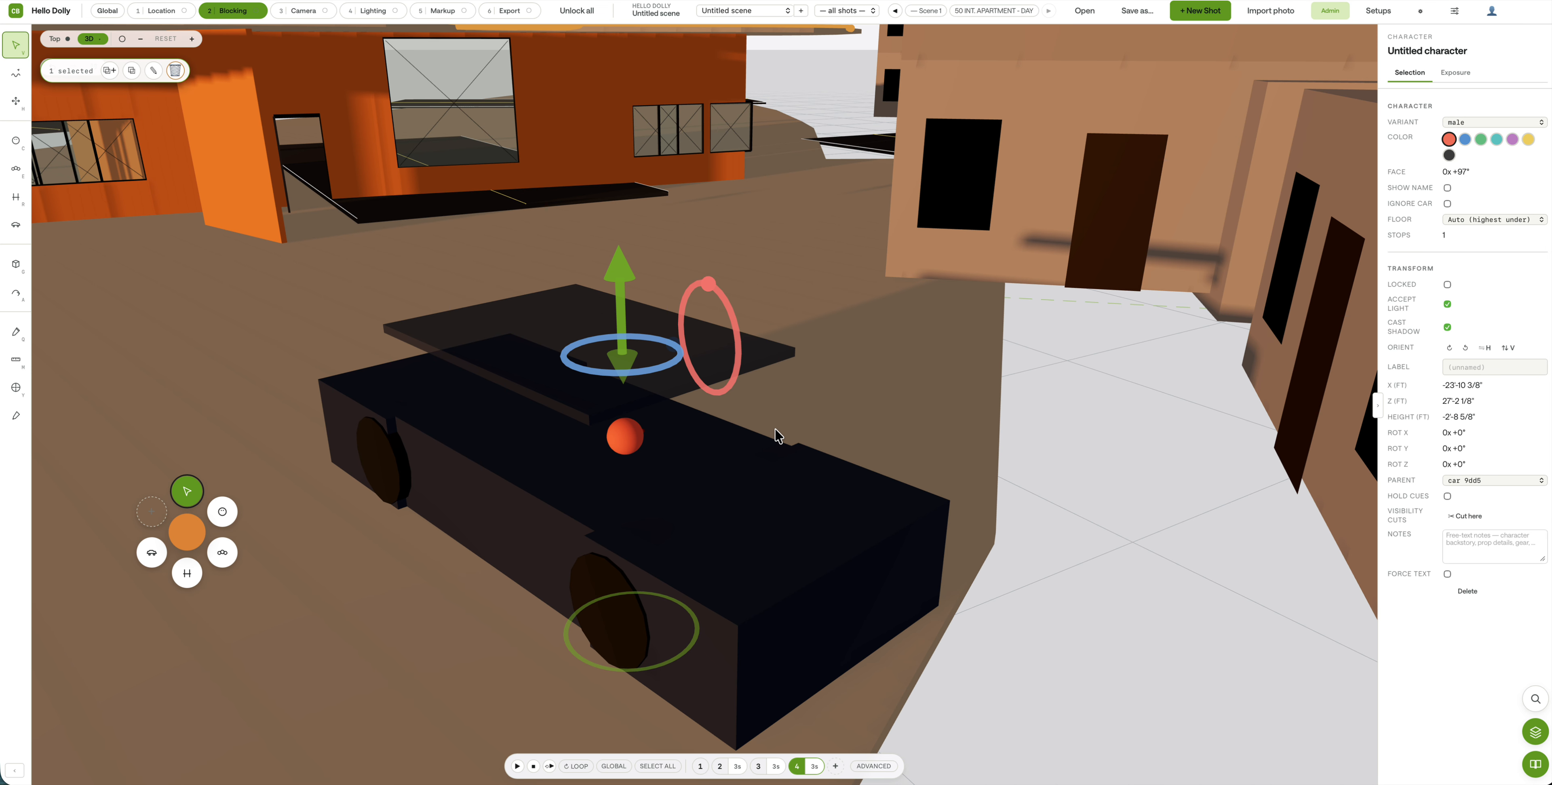
Step: Turn the character in the car sideways to Y -88° and return to the top view
{"action": "right_click_drag", "start_coordinate": [776, 428], "coordinate": [744, 406]}
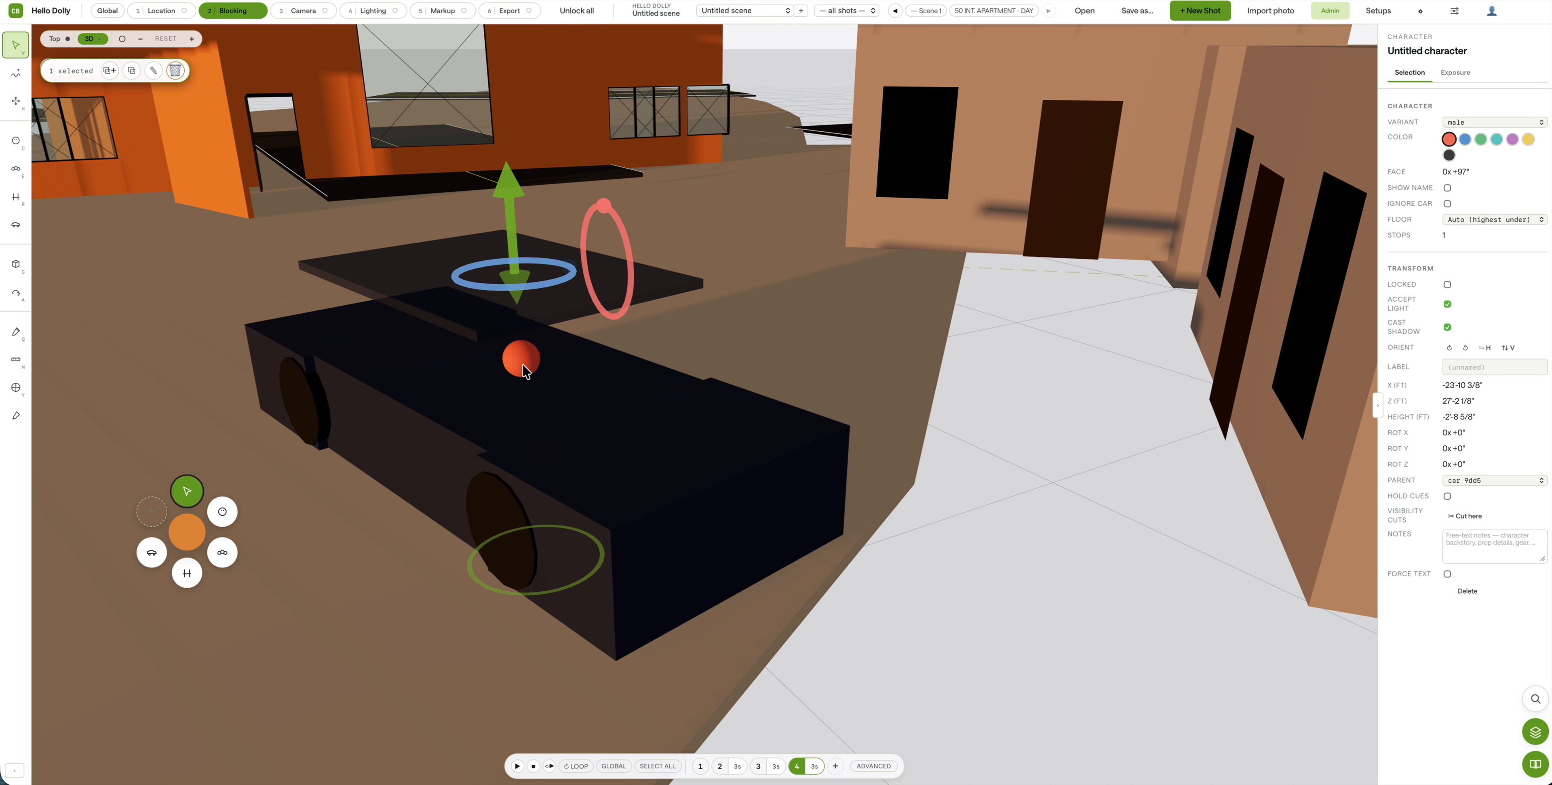
{"action": "left_click", "coordinate": [485, 593]}
{"action": "left_click_drag", "start_coordinate": [471, 448], "coordinate": [484, 387]}
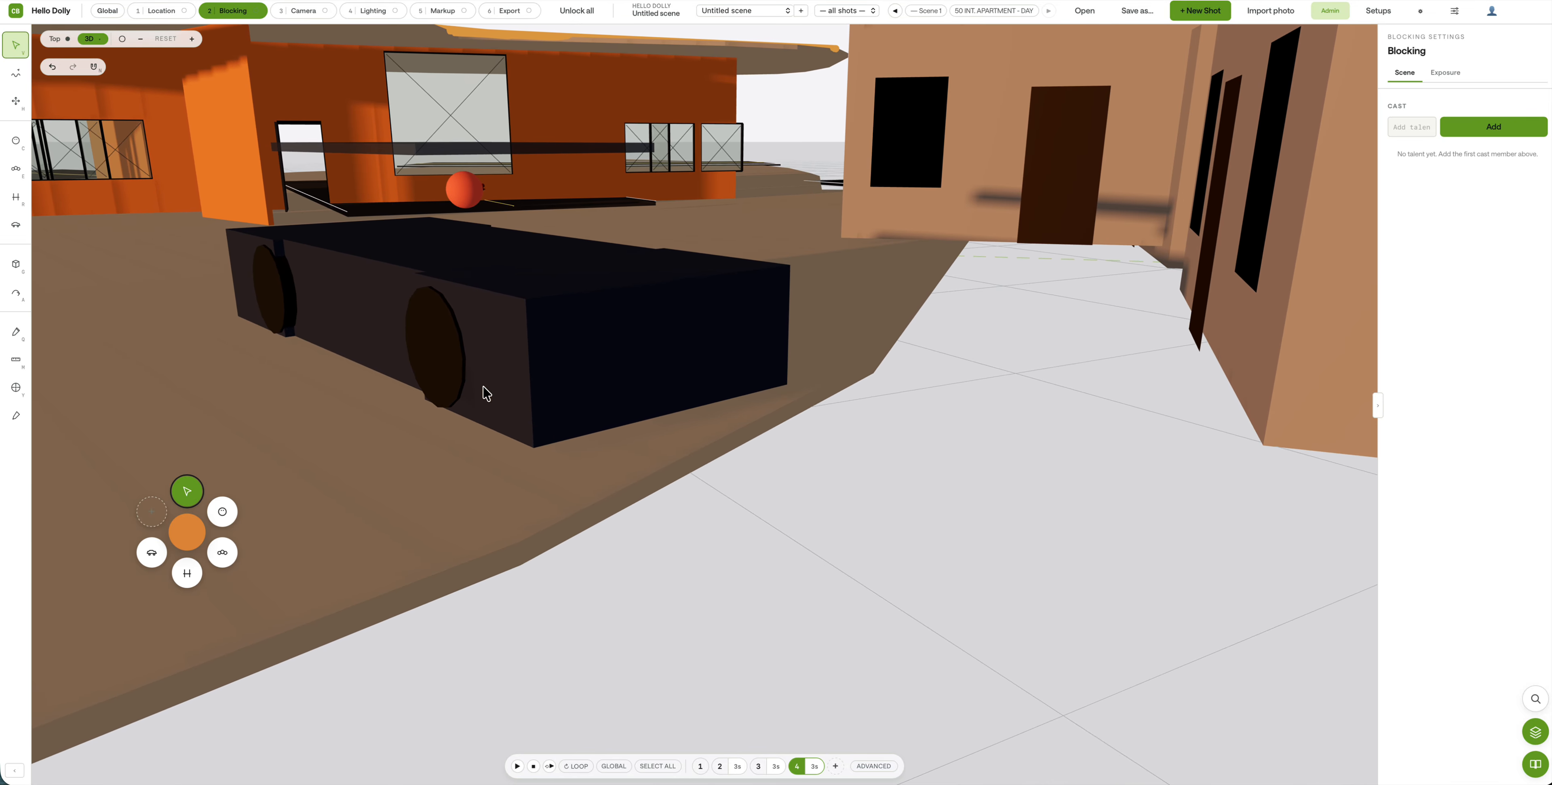
{"action": "left_click", "coordinate": [464, 201]}
{"action": "left_click_drag", "start_coordinate": [515, 103], "coordinate": [460, 125]}
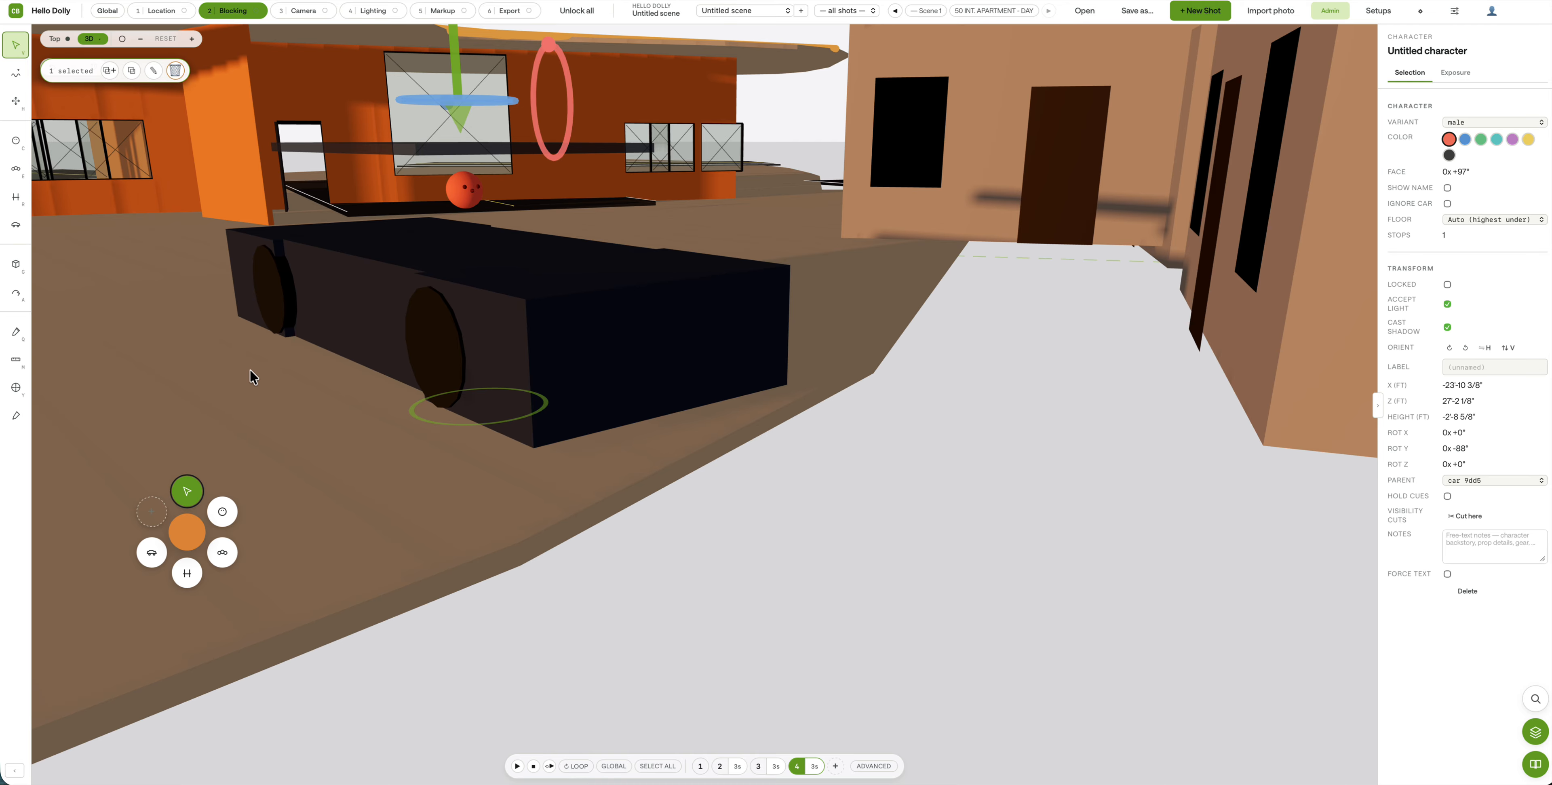
{"action": "left_click", "coordinate": [56, 40]}
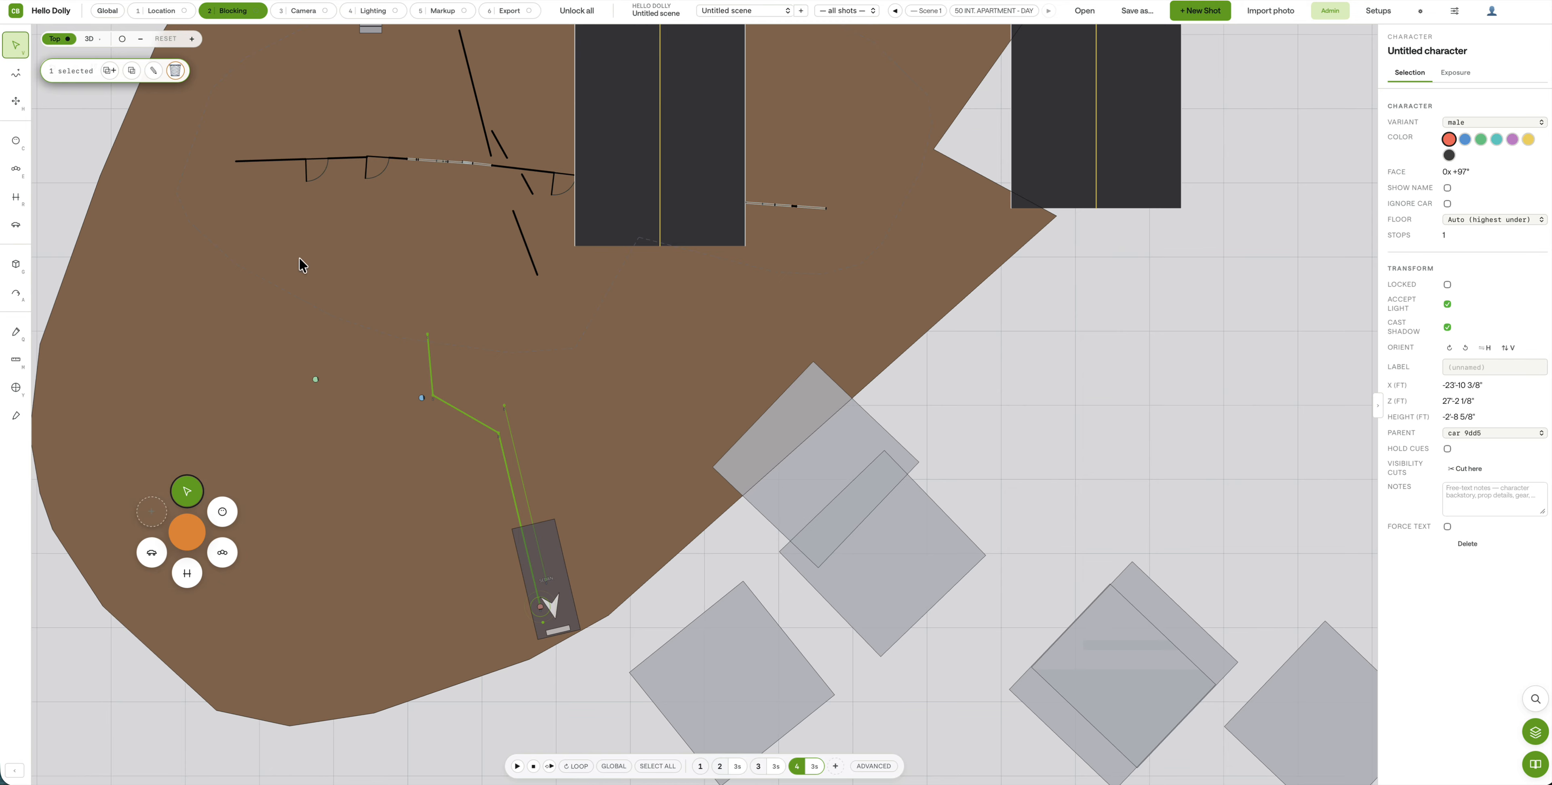
Step: Zoom to the sedan's rider, then play the shots in 3D while panning across the lot
{"action": "double_click", "coordinate": [540, 606]}
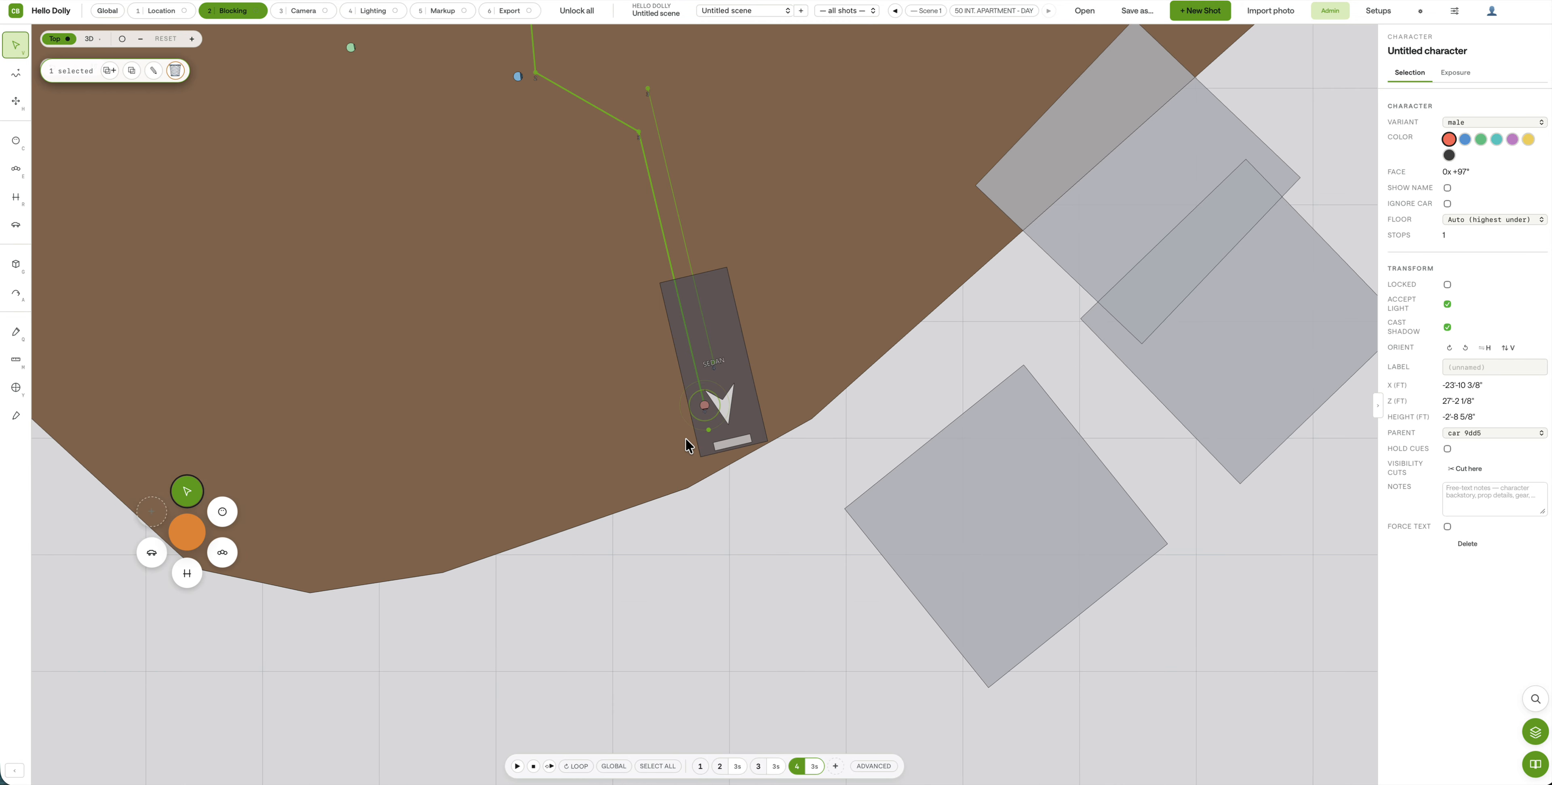
{"action": "scroll", "coordinate": [690, 446], "scroll_direction": "up", "scroll_amount": 5}
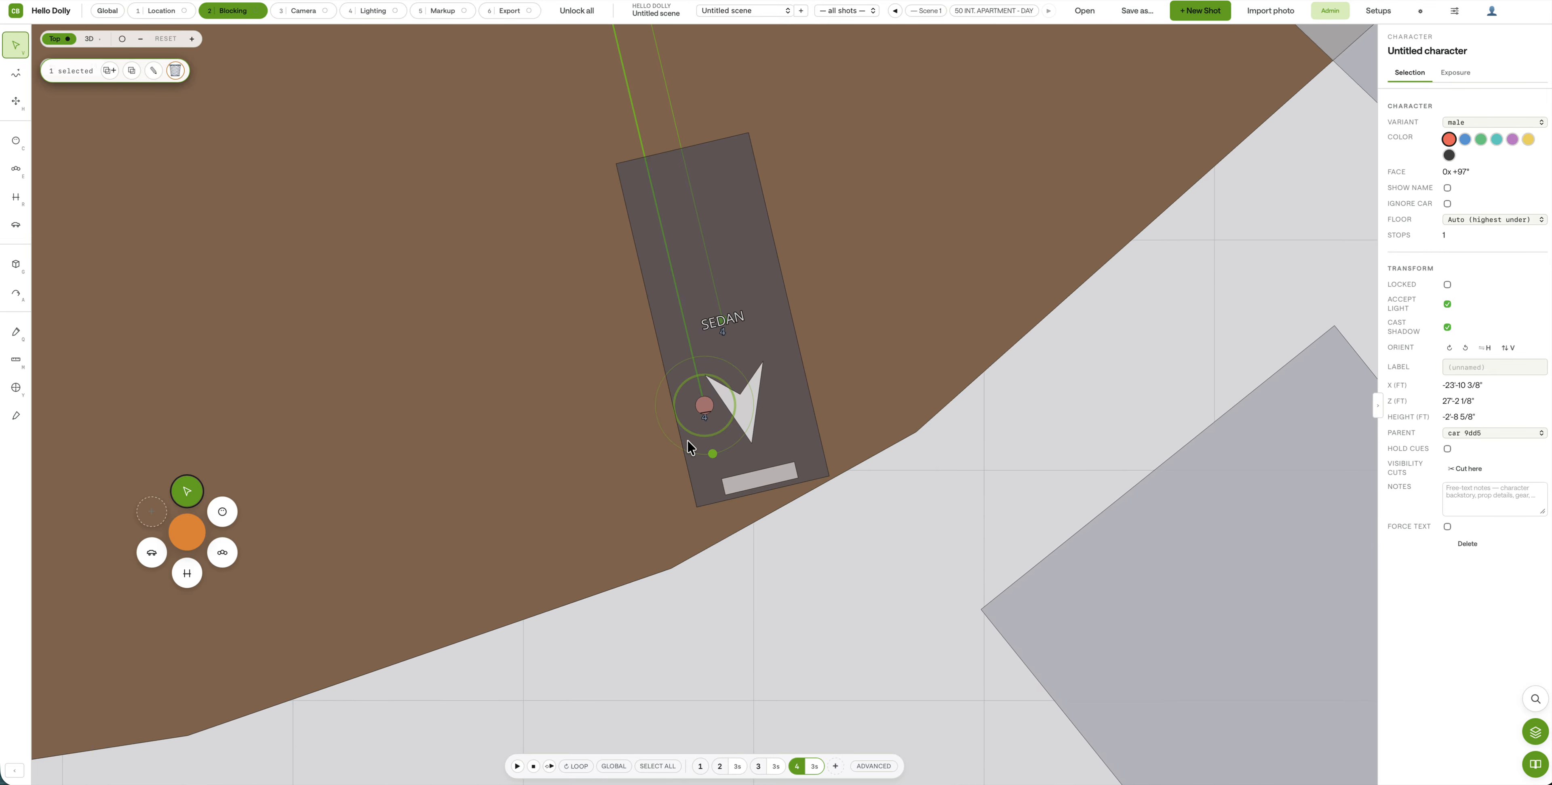
{"action": "scroll", "coordinate": [690, 447], "scroll_direction": "down", "scroll_amount": 1}
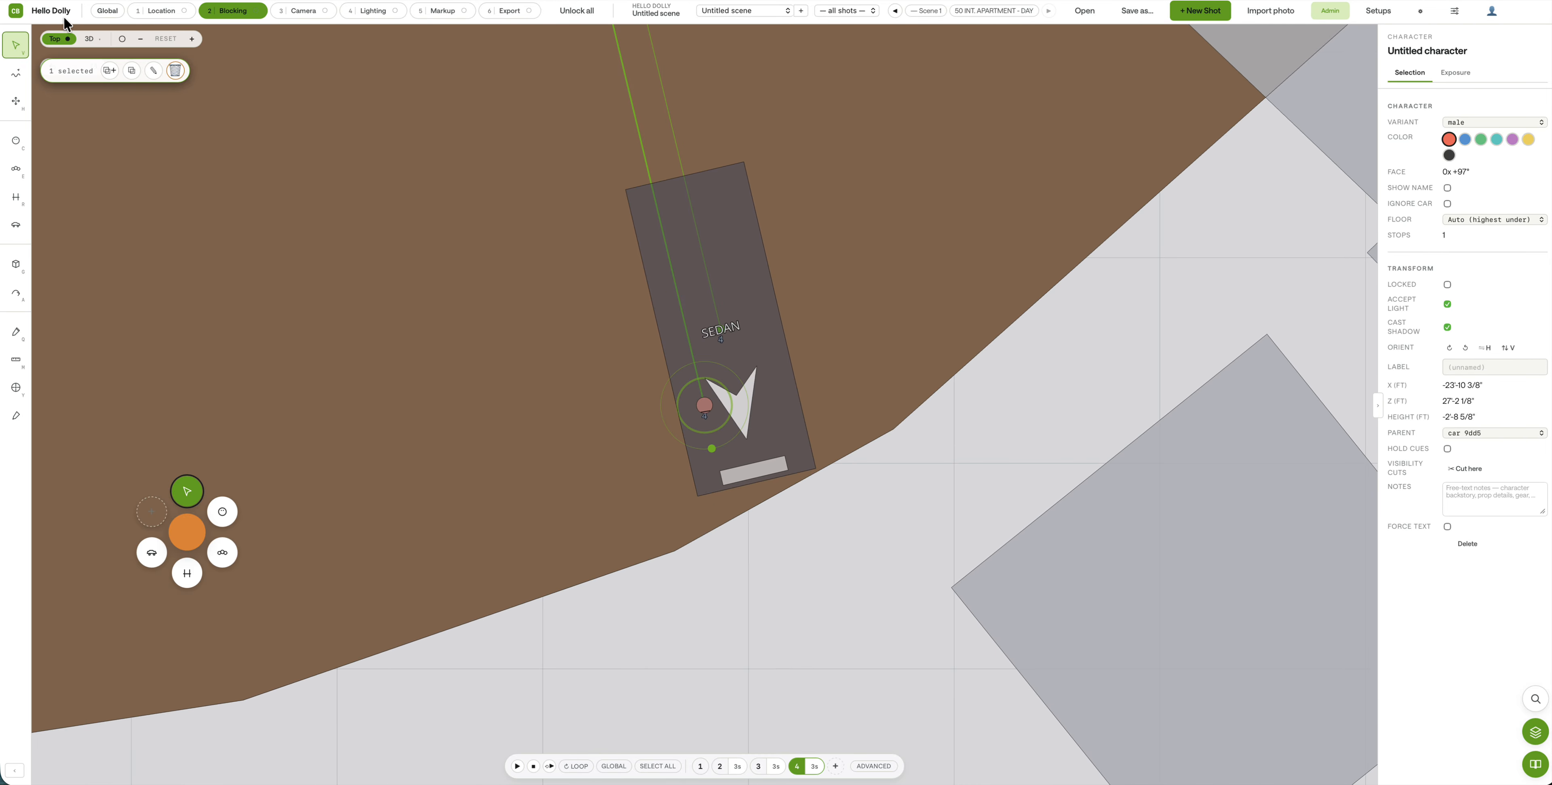
{"action": "left_click", "coordinate": [89, 39]}
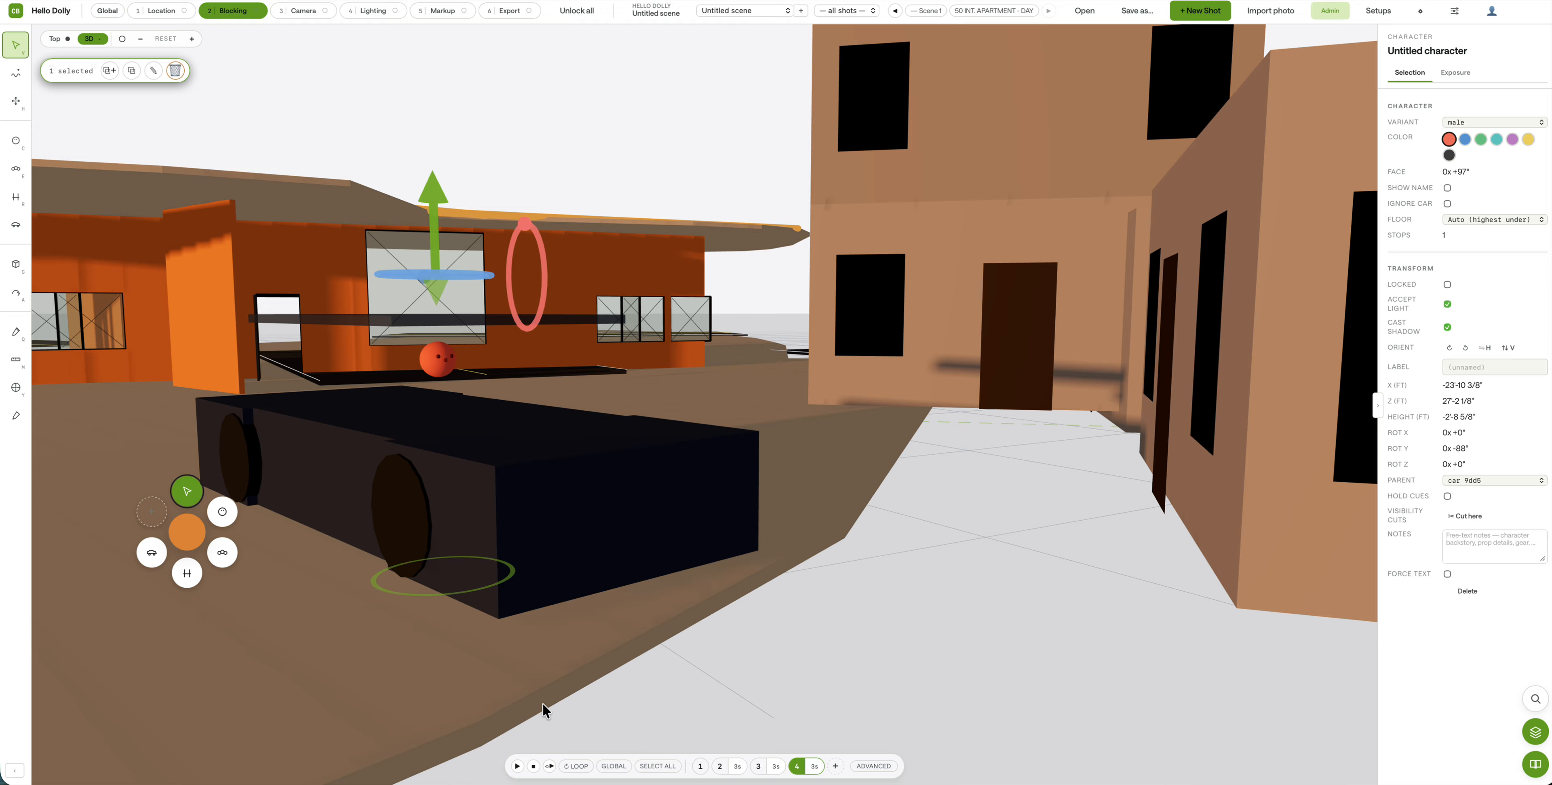
{"action": "left_click", "coordinate": [517, 766]}
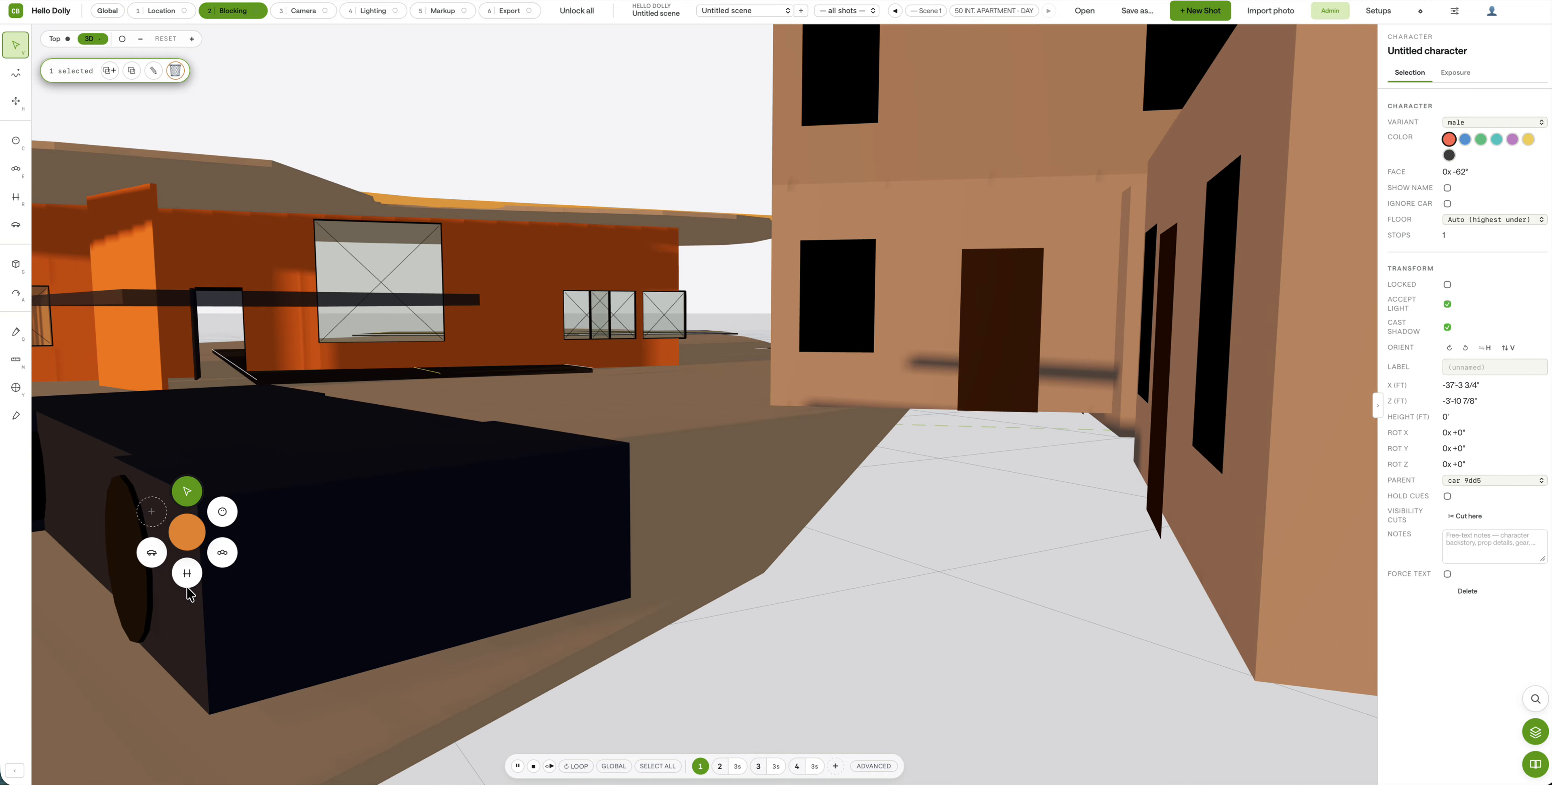
{"action": "right_click", "coordinate": [202, 581]}
{"action": "left_click", "coordinate": [374, 575]}
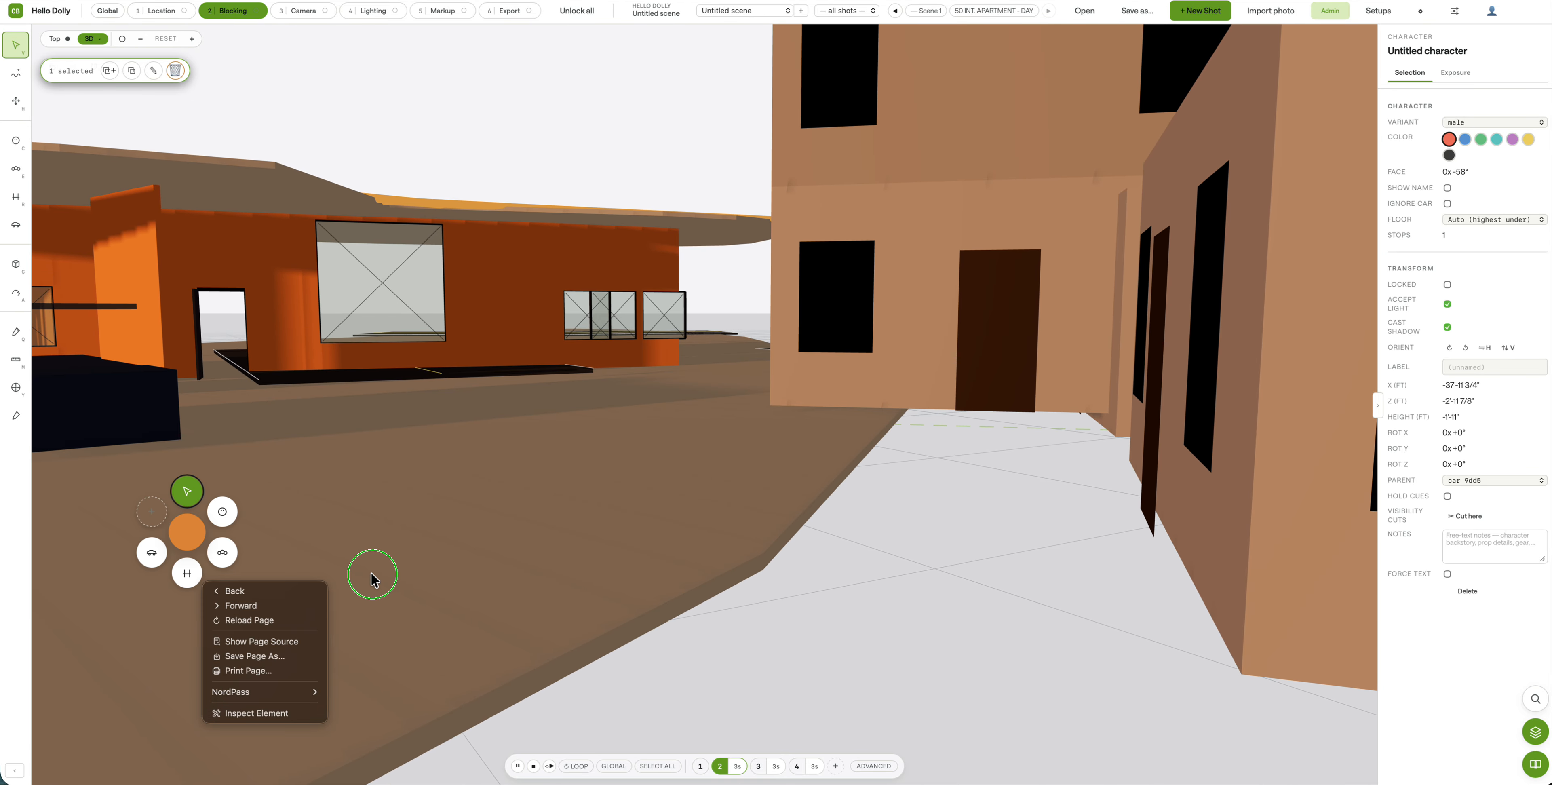
{"action": "left_click", "coordinate": [644, 641]}
{"action": "right_click_drag", "start_coordinate": [323, 522], "coordinate": [396, 541]}
{"action": "right_click_drag", "start_coordinate": [719, 567], "coordinate": [739, 554]}
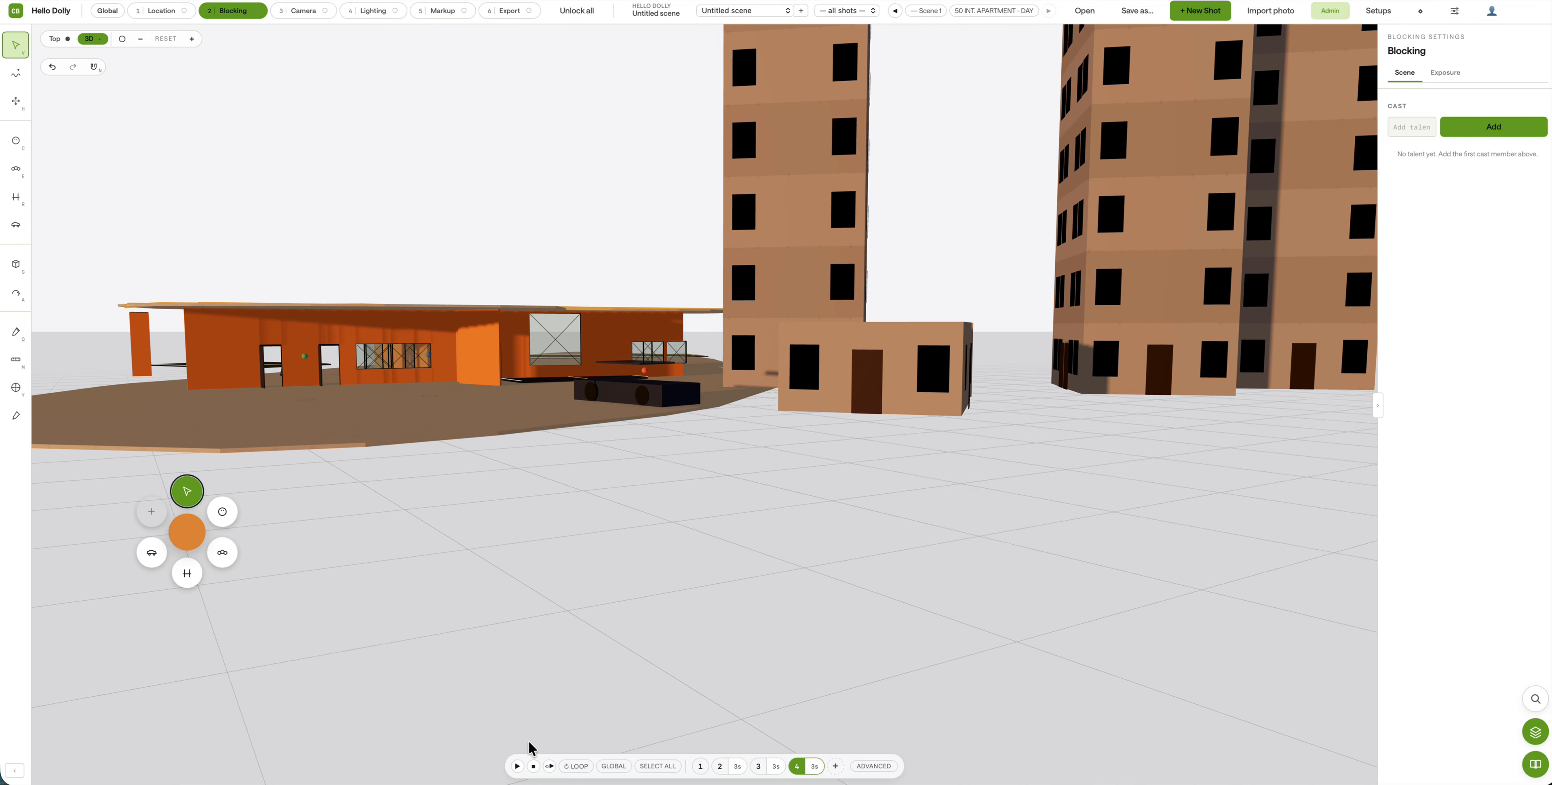
Step: Play the shots from the start and orbit up to a raised view of the location
{"action": "left_click", "coordinate": [517, 765]}
{"action": "left_click", "coordinate": [551, 765]}
{"action": "left_click_drag", "start_coordinate": [555, 456], "coordinate": [512, 500]}
{"action": "scroll", "coordinate": [512, 500], "scroll_direction": "up", "scroll_amount": 2}
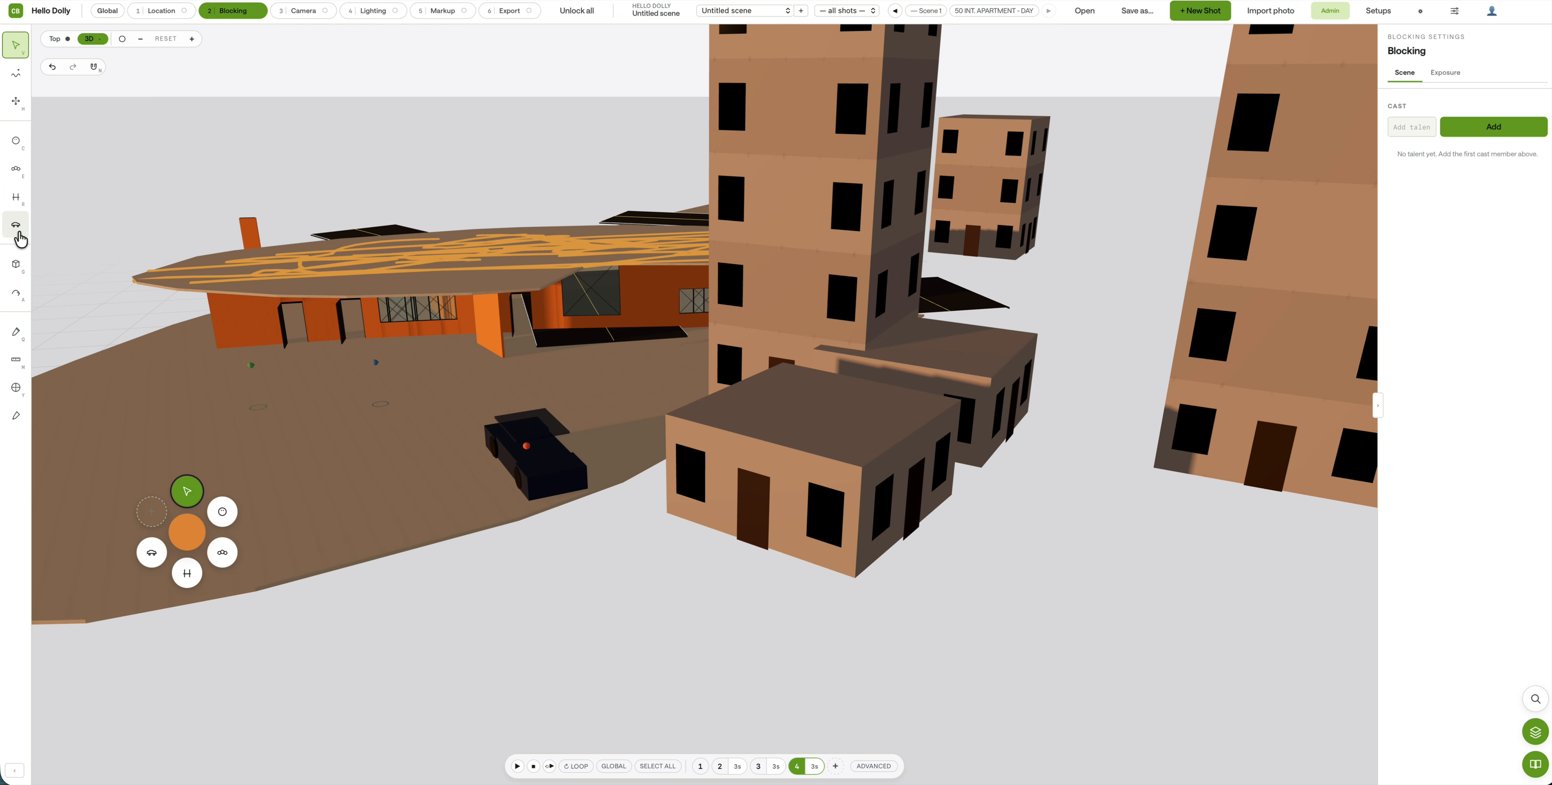
Step: Change the parked car's vehicle type from sedan to Truck and orbit around it
{"action": "left_click", "coordinate": [532, 482]}
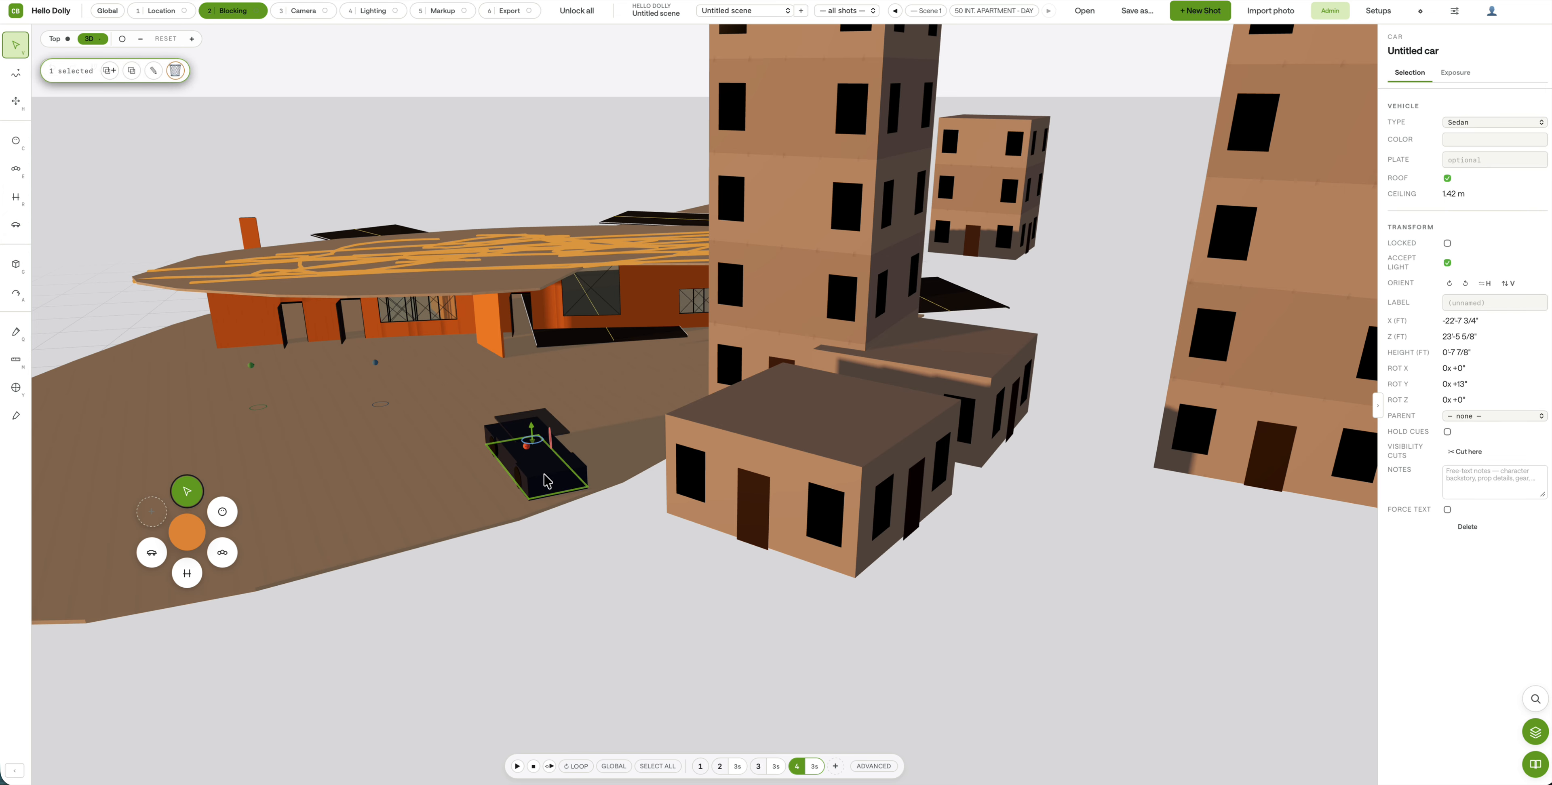
{"action": "left_click", "coordinate": [1505, 127]}
{"action": "left_click", "coordinate": [1501, 137]}
{"action": "left_click", "coordinate": [1499, 130]}
{"action": "left_click", "coordinate": [1496, 136]}
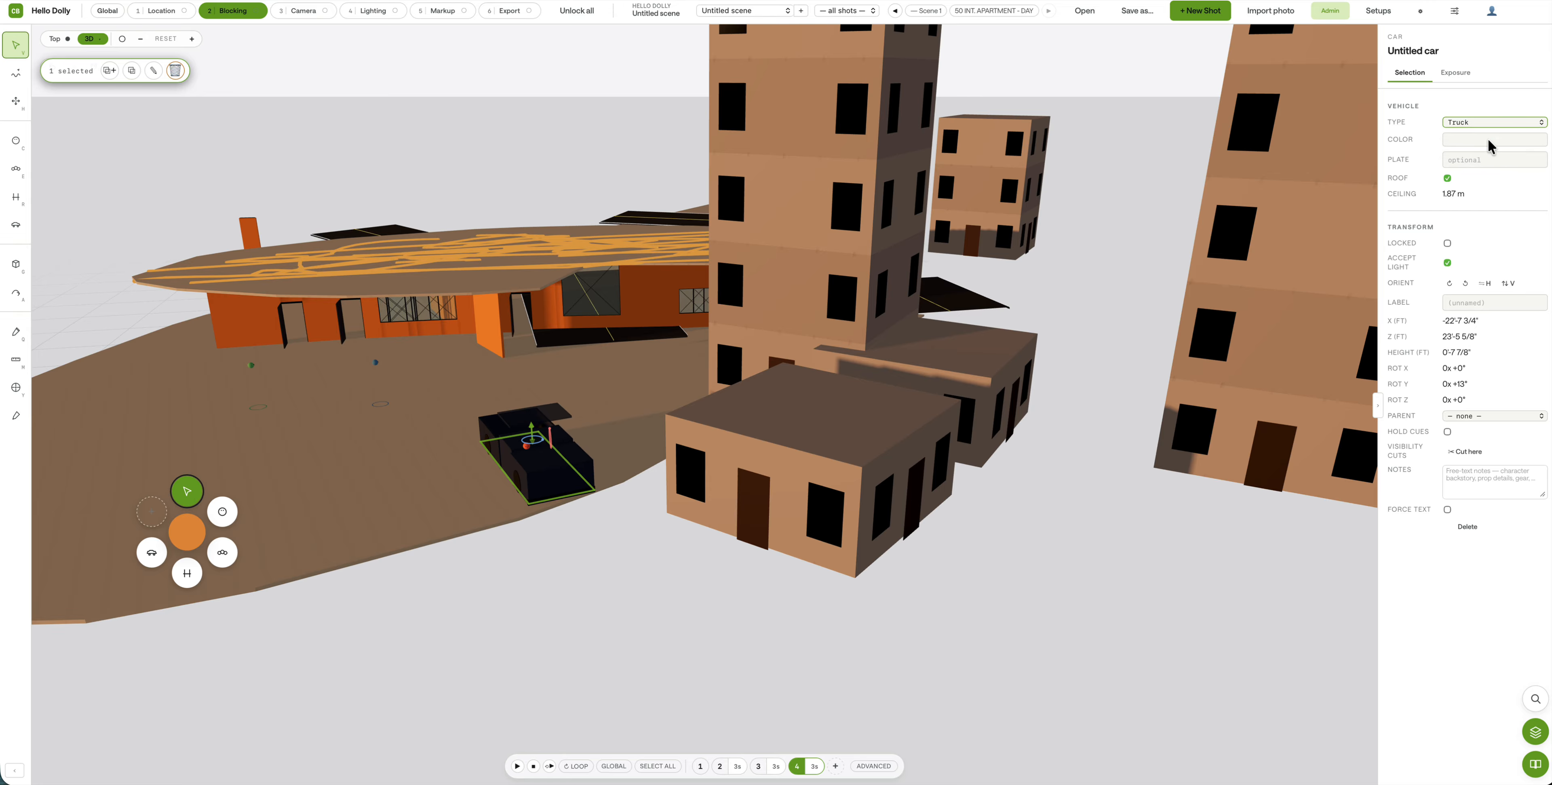
{"action": "left_click", "coordinate": [532, 424]}
{"action": "right_click_drag", "start_coordinate": [489, 494], "coordinate": [509, 584]}
{"action": "left_click_drag", "start_coordinate": [519, 531], "coordinate": [617, 454]}
{"action": "left_click", "coordinate": [634, 558]}
{"action": "left_click_drag", "start_coordinate": [634, 558], "coordinate": [522, 555]}
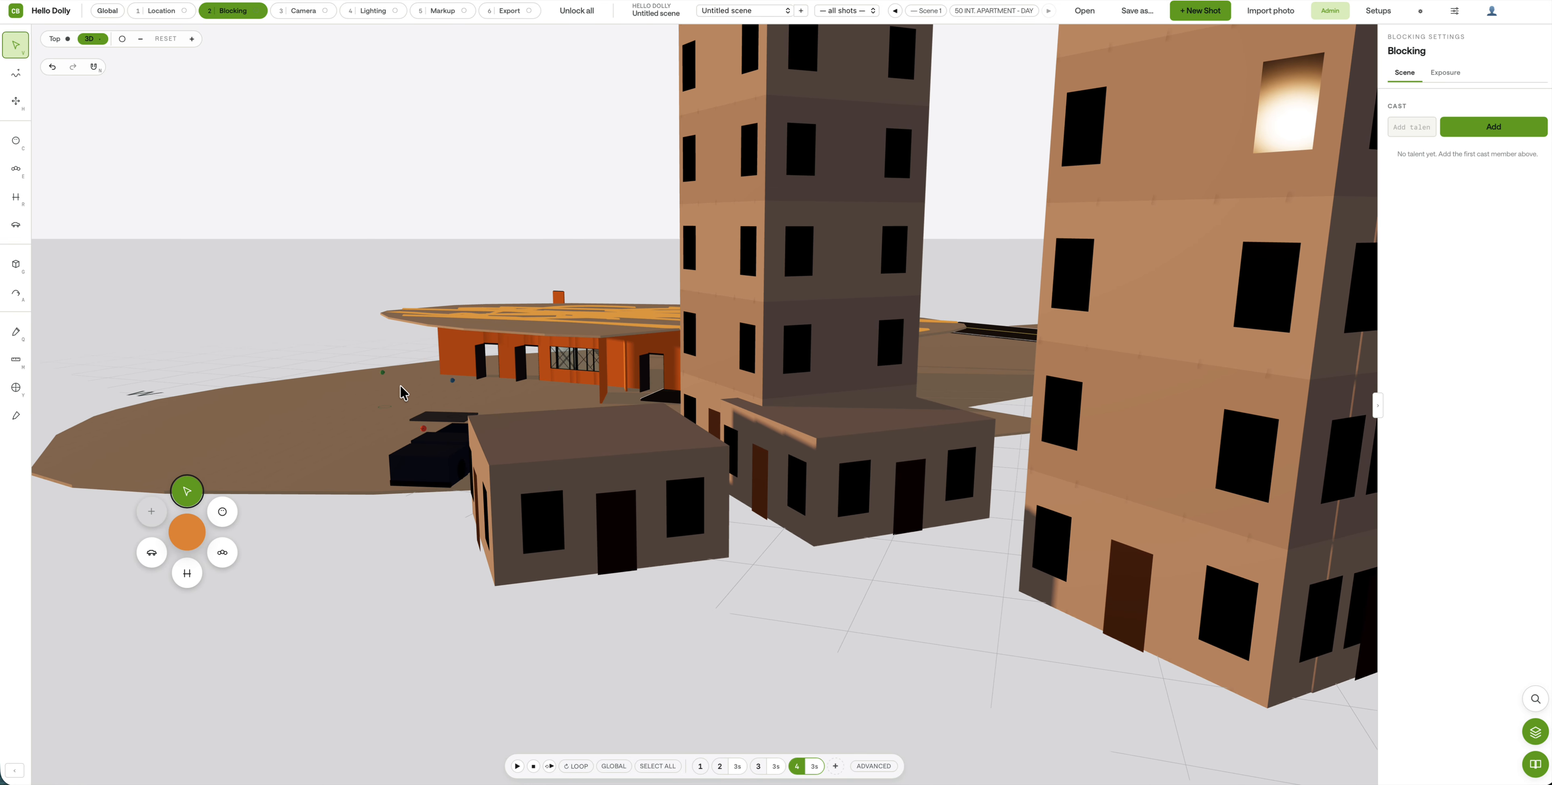
Step: Look through the male character's POV in shots 4 and 1, facing the open ground
{"action": "double_click", "coordinate": [382, 373]}
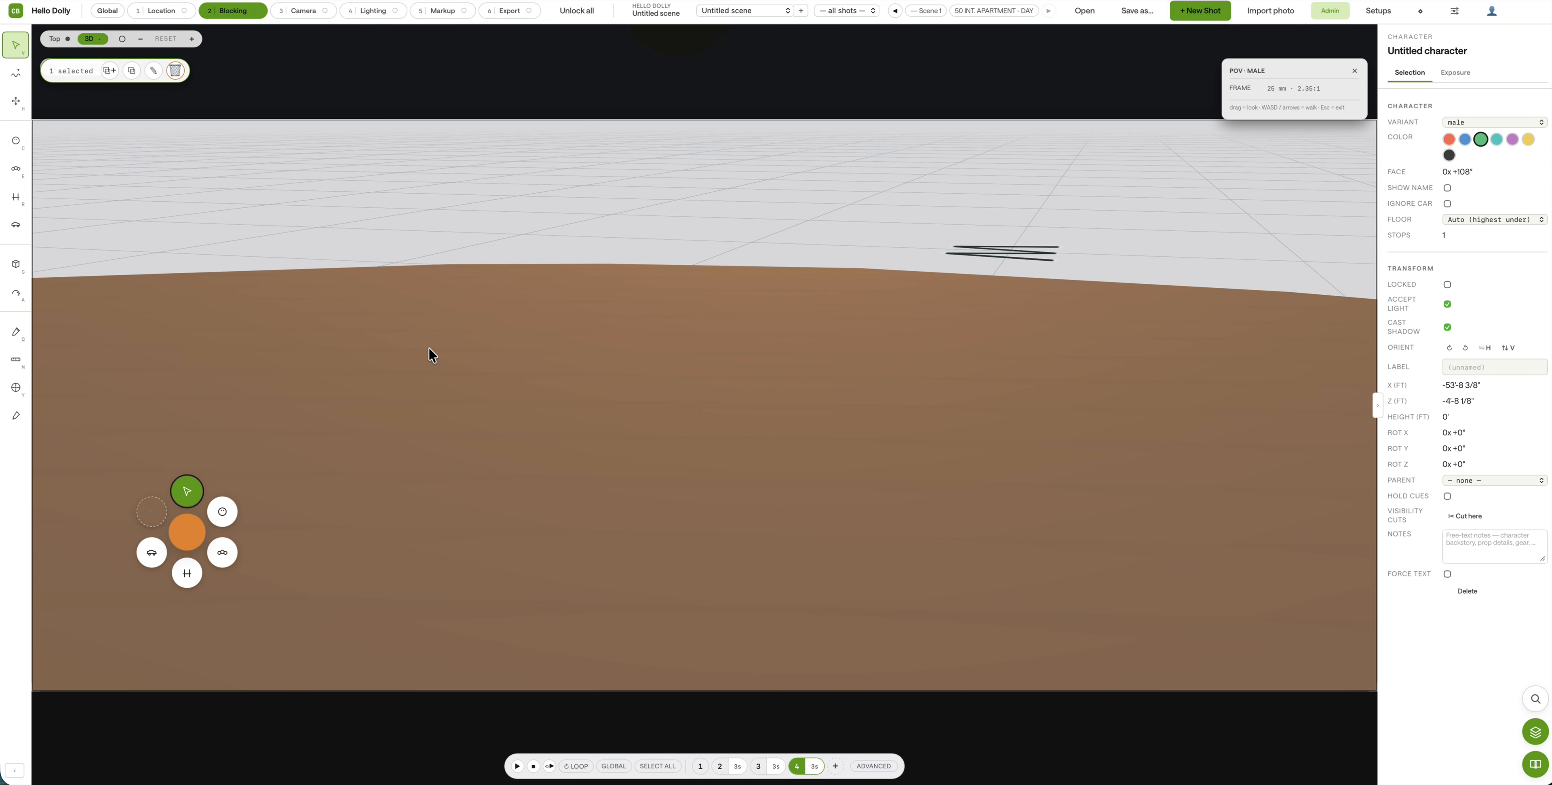
{"action": "left_click_drag", "start_coordinate": [543, 242], "coordinate": [462, 235]}
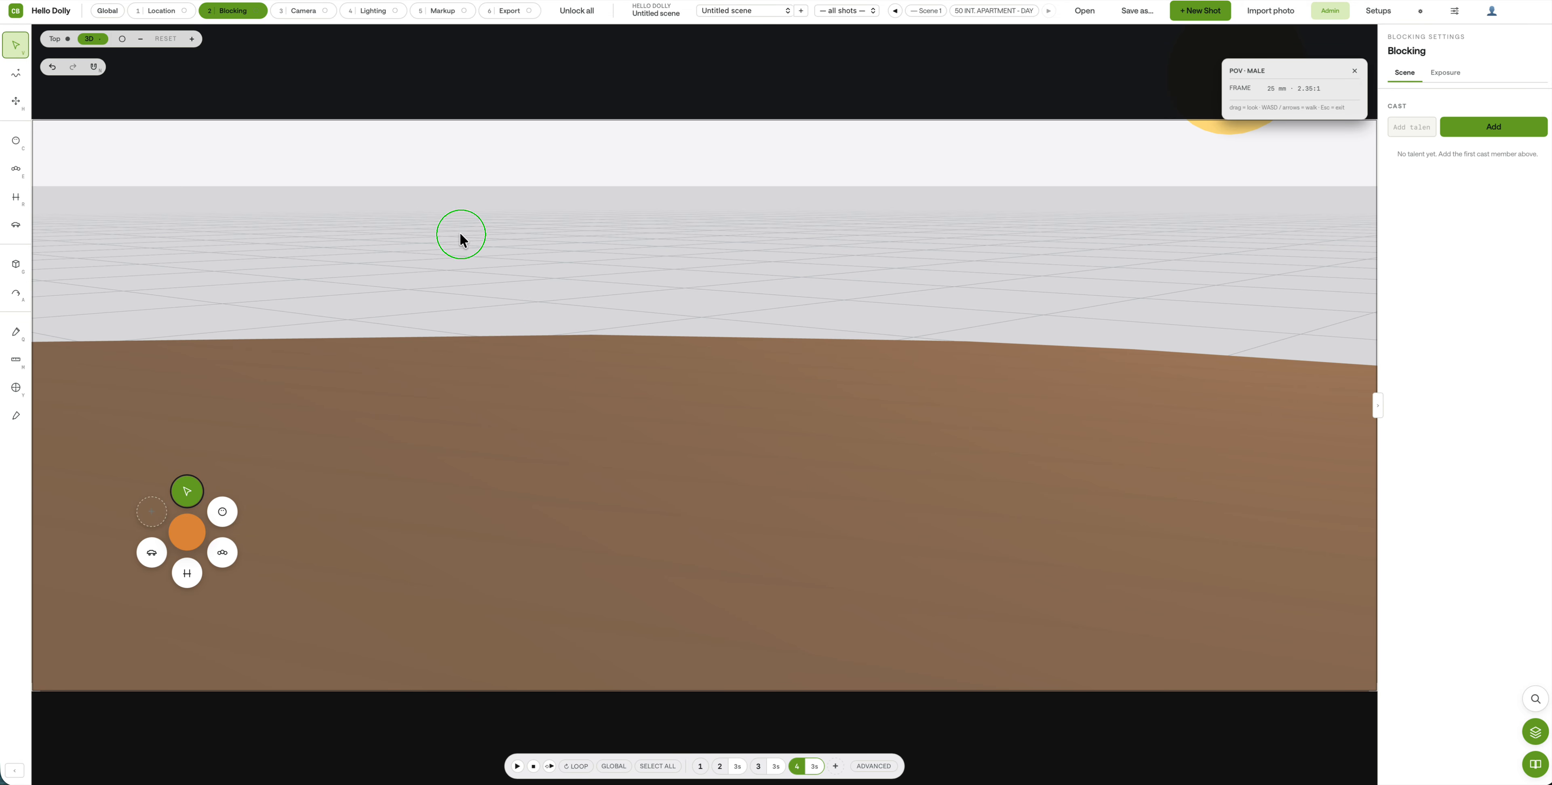
{"action": "left_click_drag", "start_coordinate": [637, 285], "coordinate": [320, 264]}
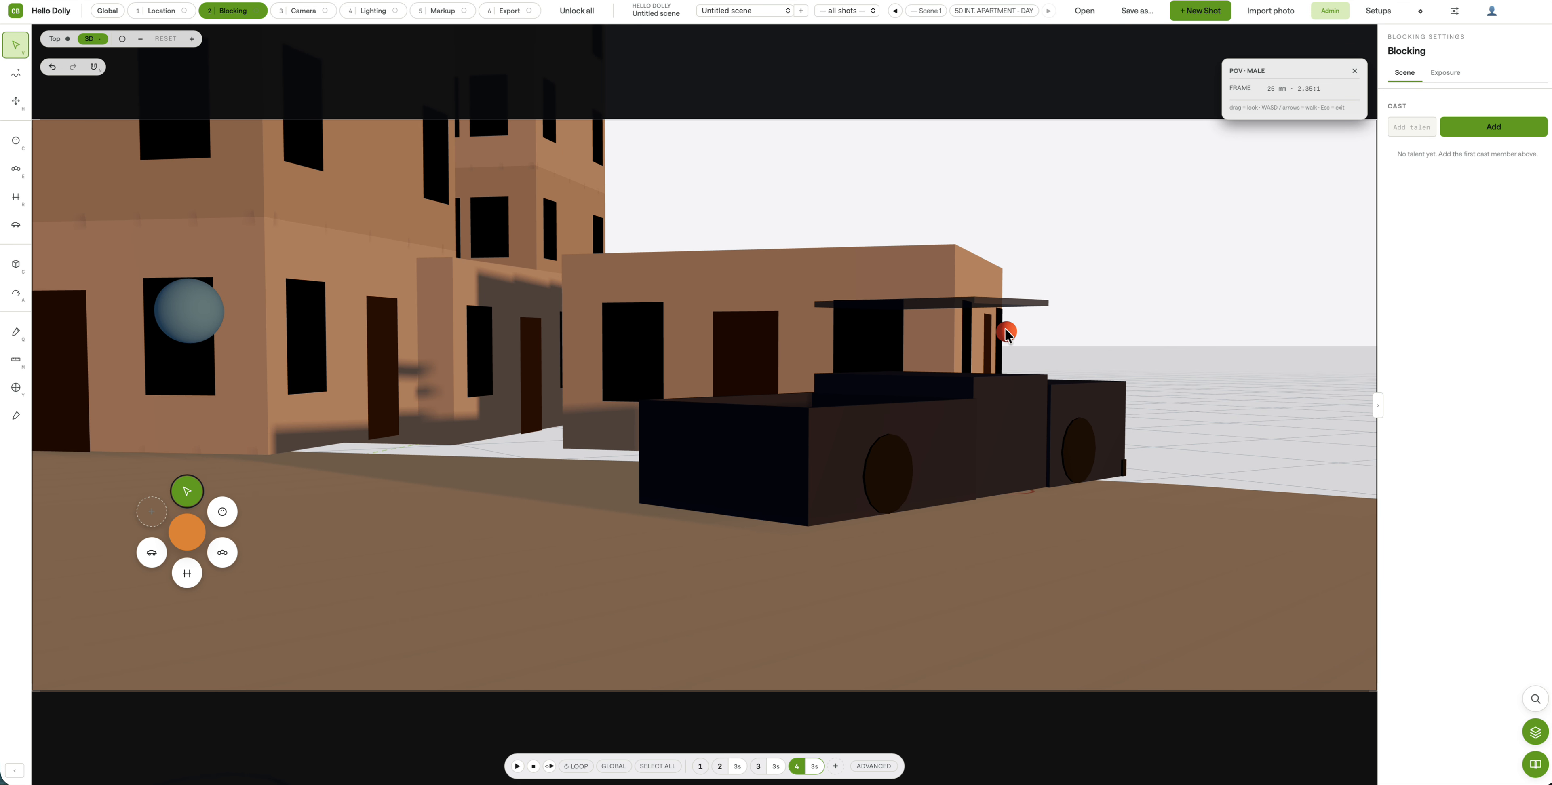
{"action": "left_click", "coordinate": [799, 765]}
{"action": "left_click", "coordinate": [703, 766]}
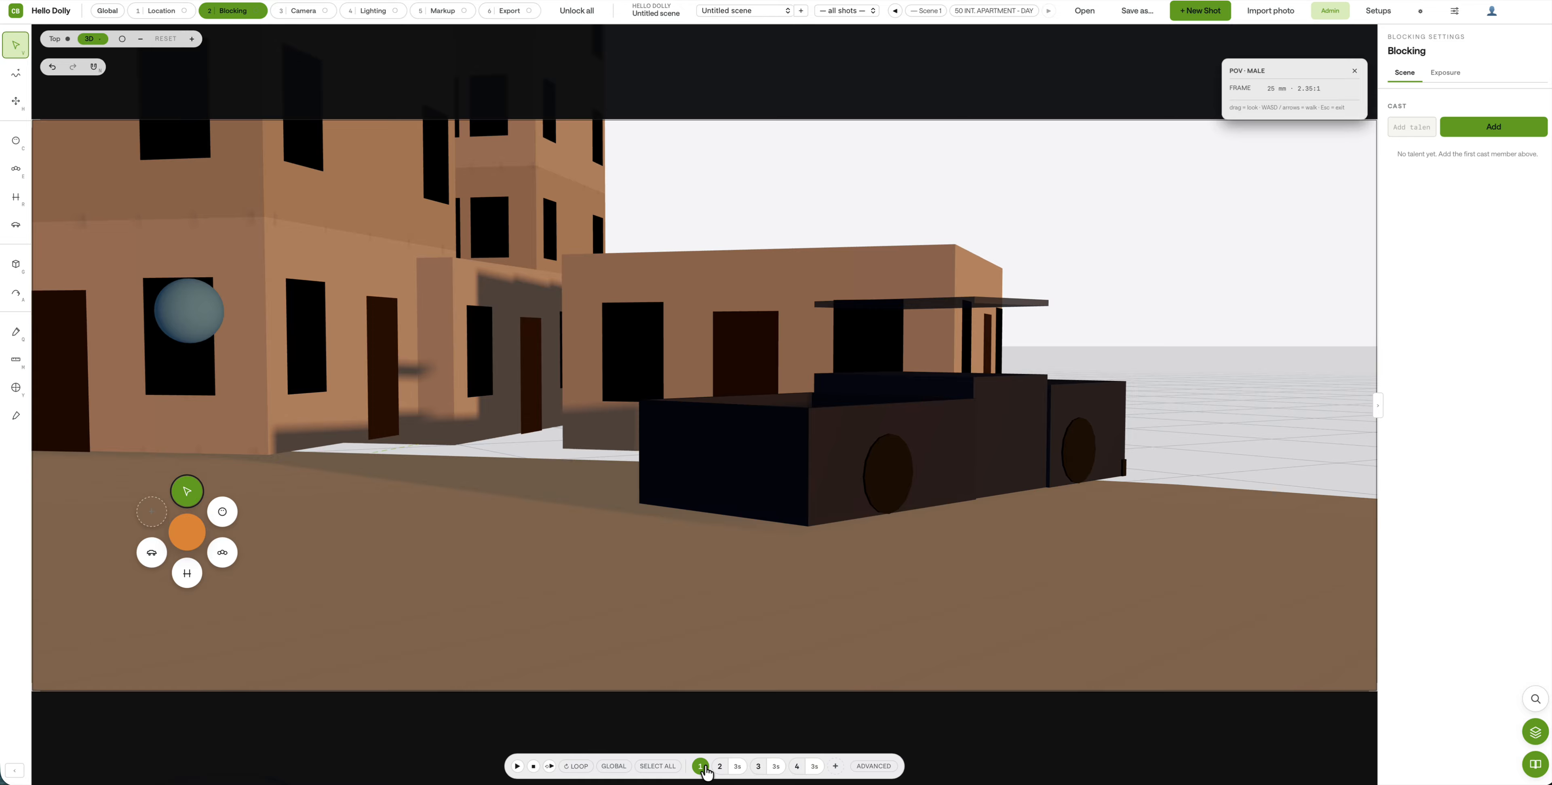
{"action": "key", "text": "Escape"}
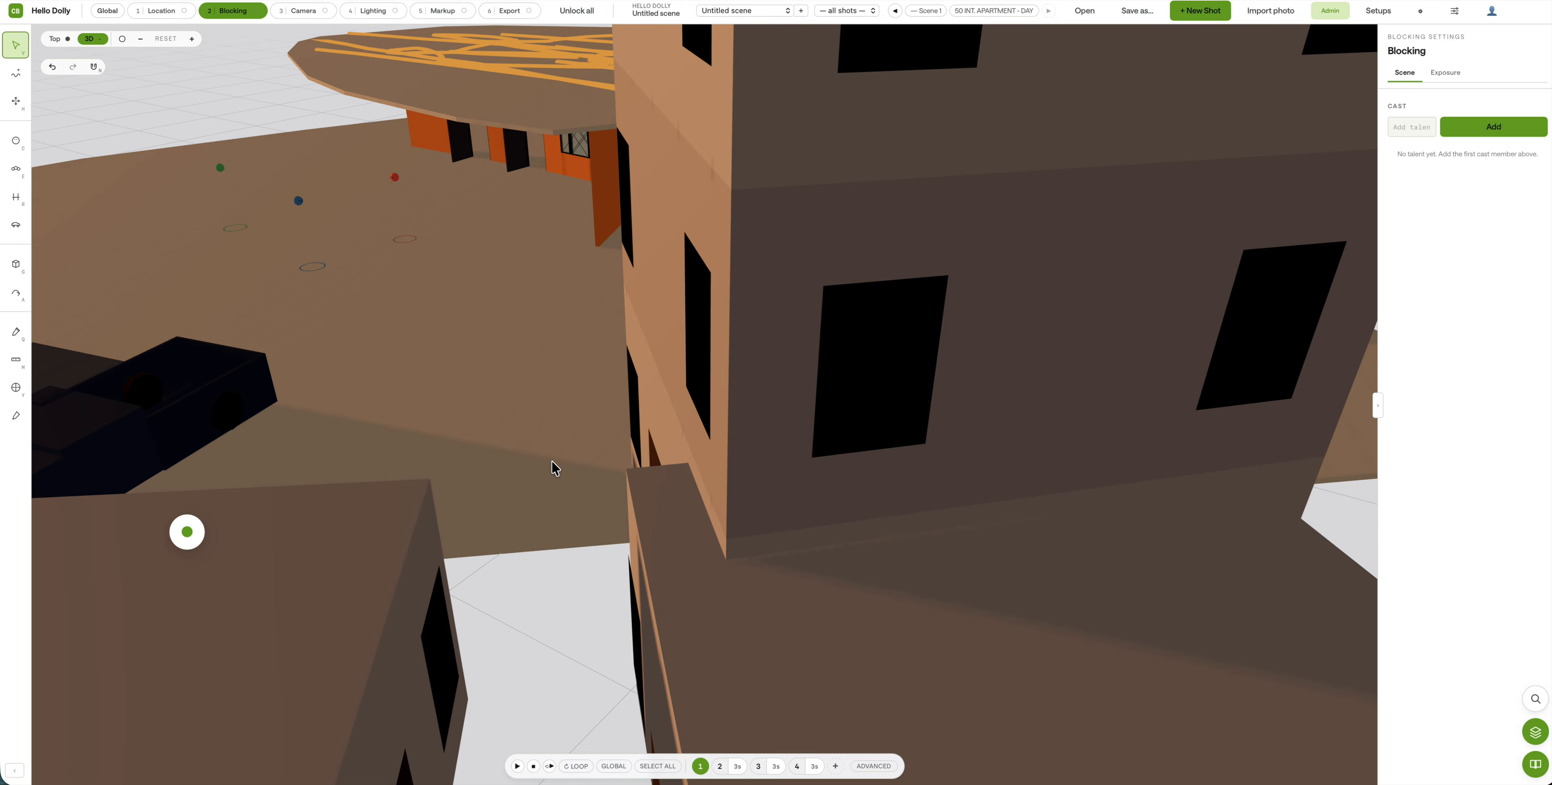
{"action": "double_click", "coordinate": [399, 179]}
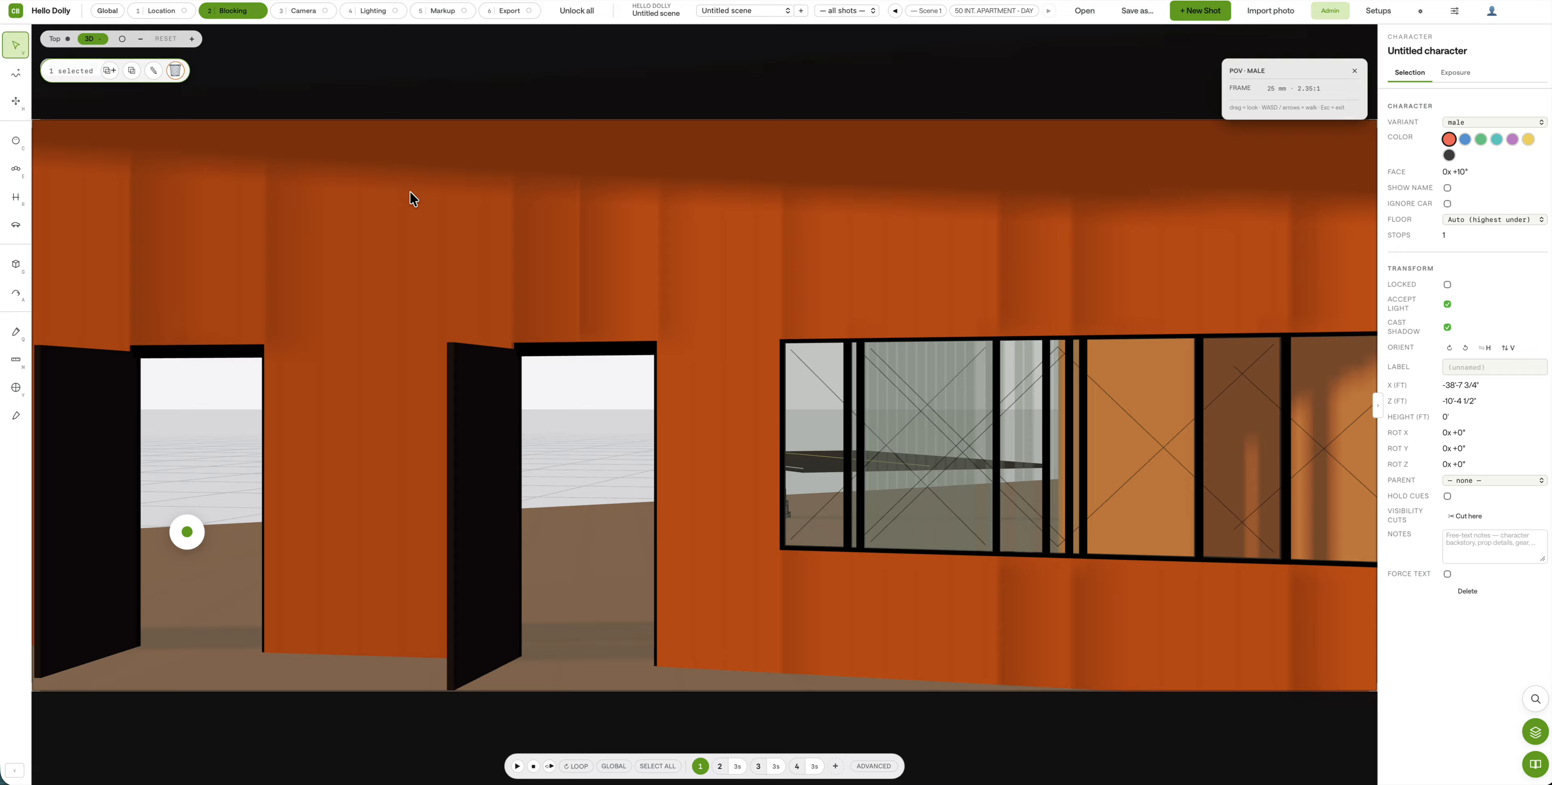
{"action": "left_click_drag", "start_coordinate": [696, 314], "coordinate": [1282, 325]}
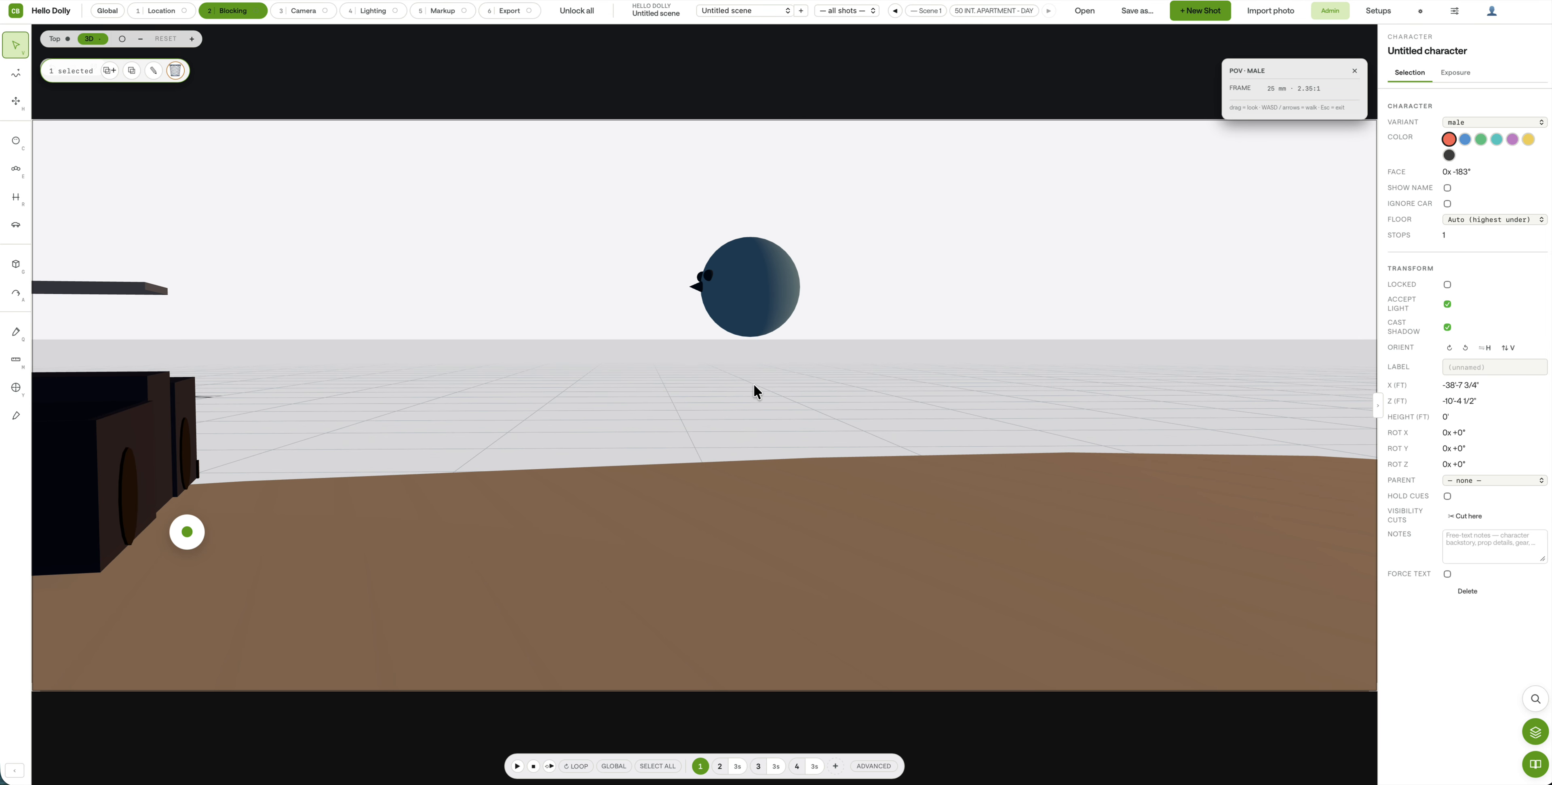
Step: In shot 2, move the truck to a new spot and look past it toward the orange building
{"action": "left_click", "coordinate": [719, 766]}
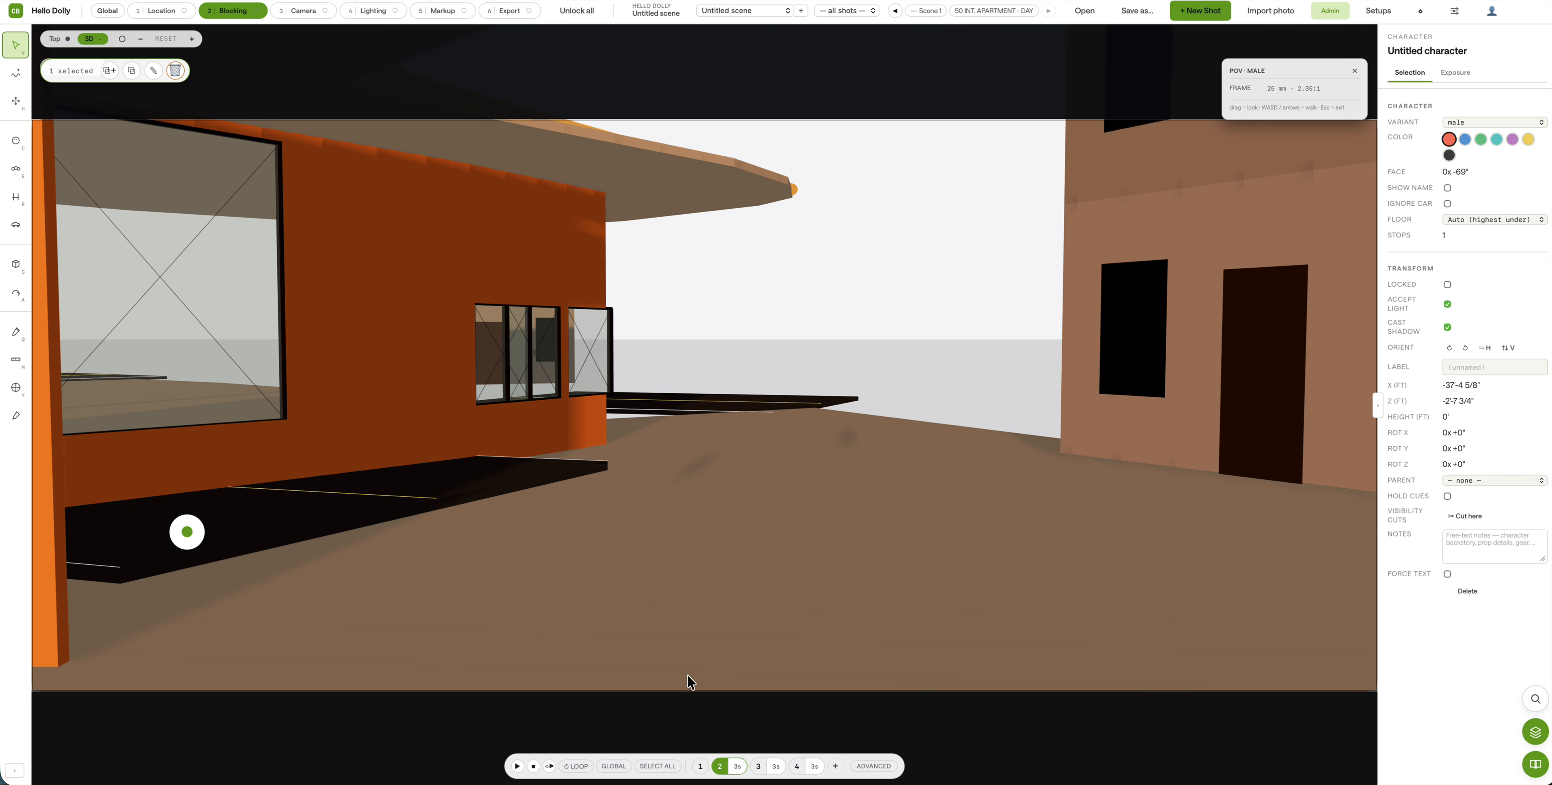
{"action": "left_click_drag", "start_coordinate": [796, 371], "coordinate": [919, 507]}
{"action": "left_click_drag", "start_coordinate": [189, 462], "coordinate": [895, 300]}
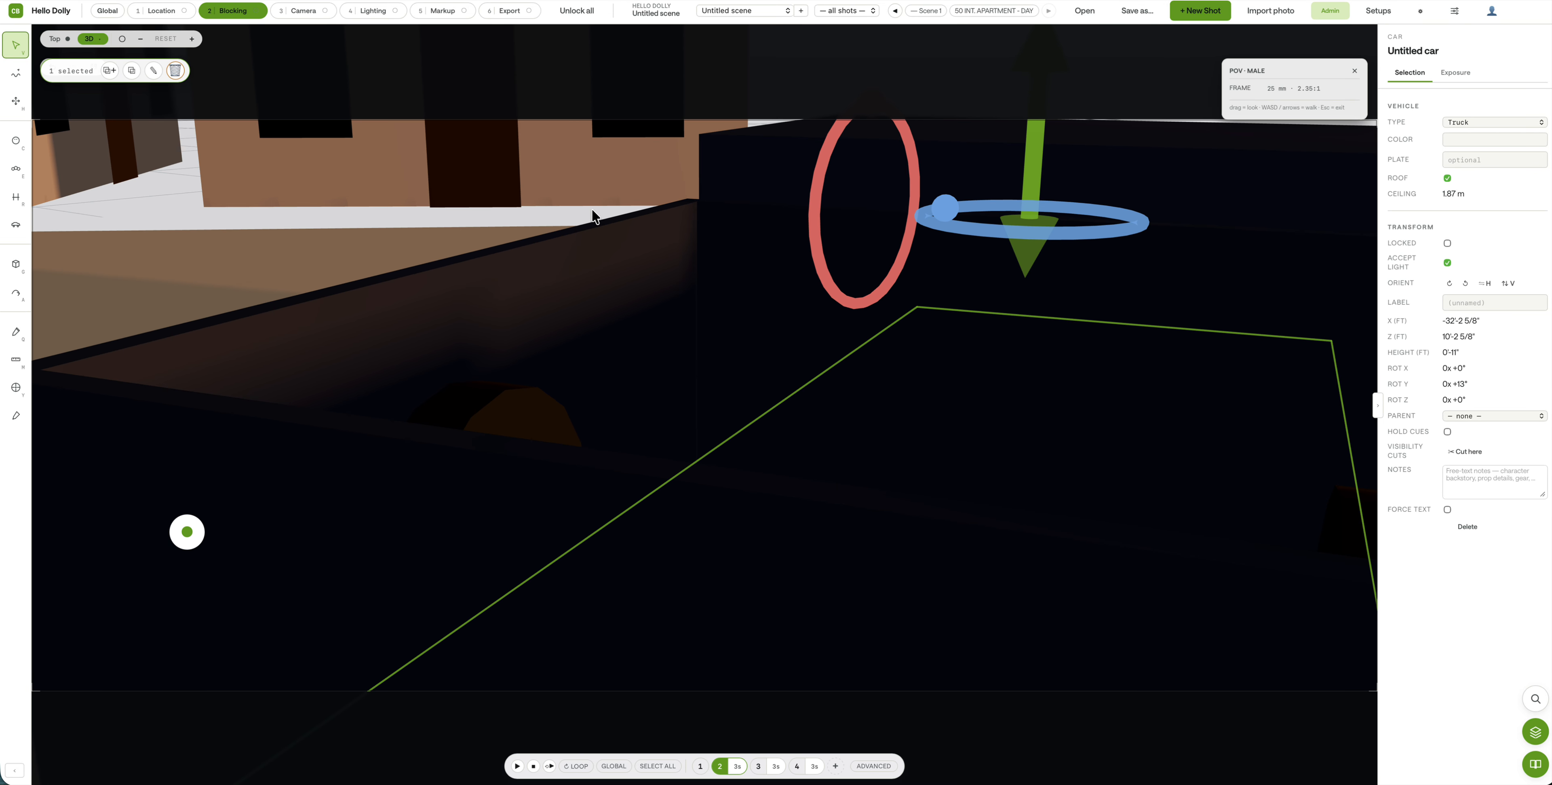
{"action": "left_click_drag", "start_coordinate": [593, 216], "coordinate": [232, 127]}
{"action": "left_click_drag", "start_coordinate": [211, 185], "coordinate": [82, 235]}
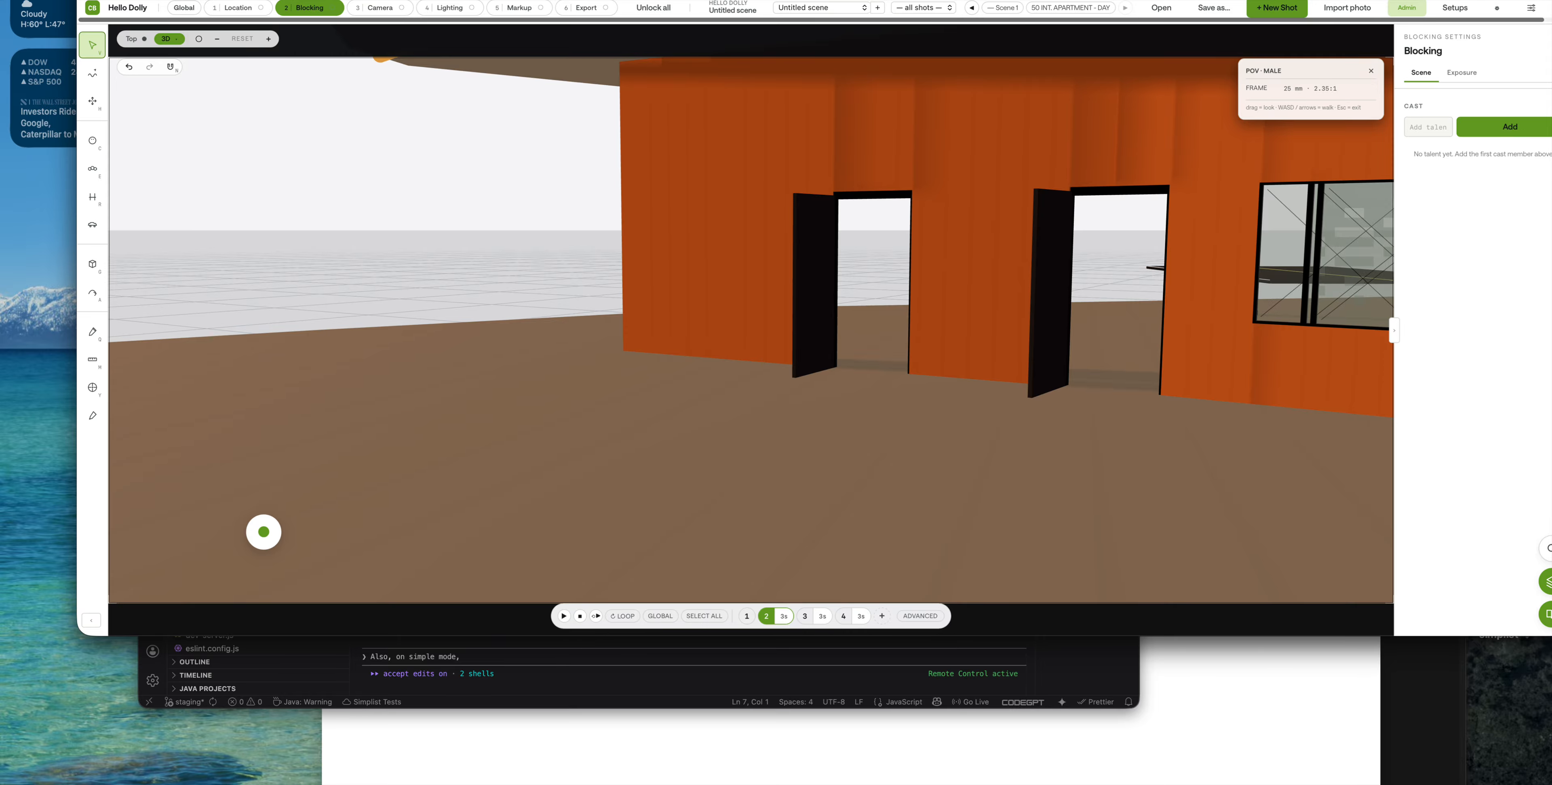
{"action": "left_click_drag", "start_coordinate": [364, 1], "coordinate": [348, 0]}
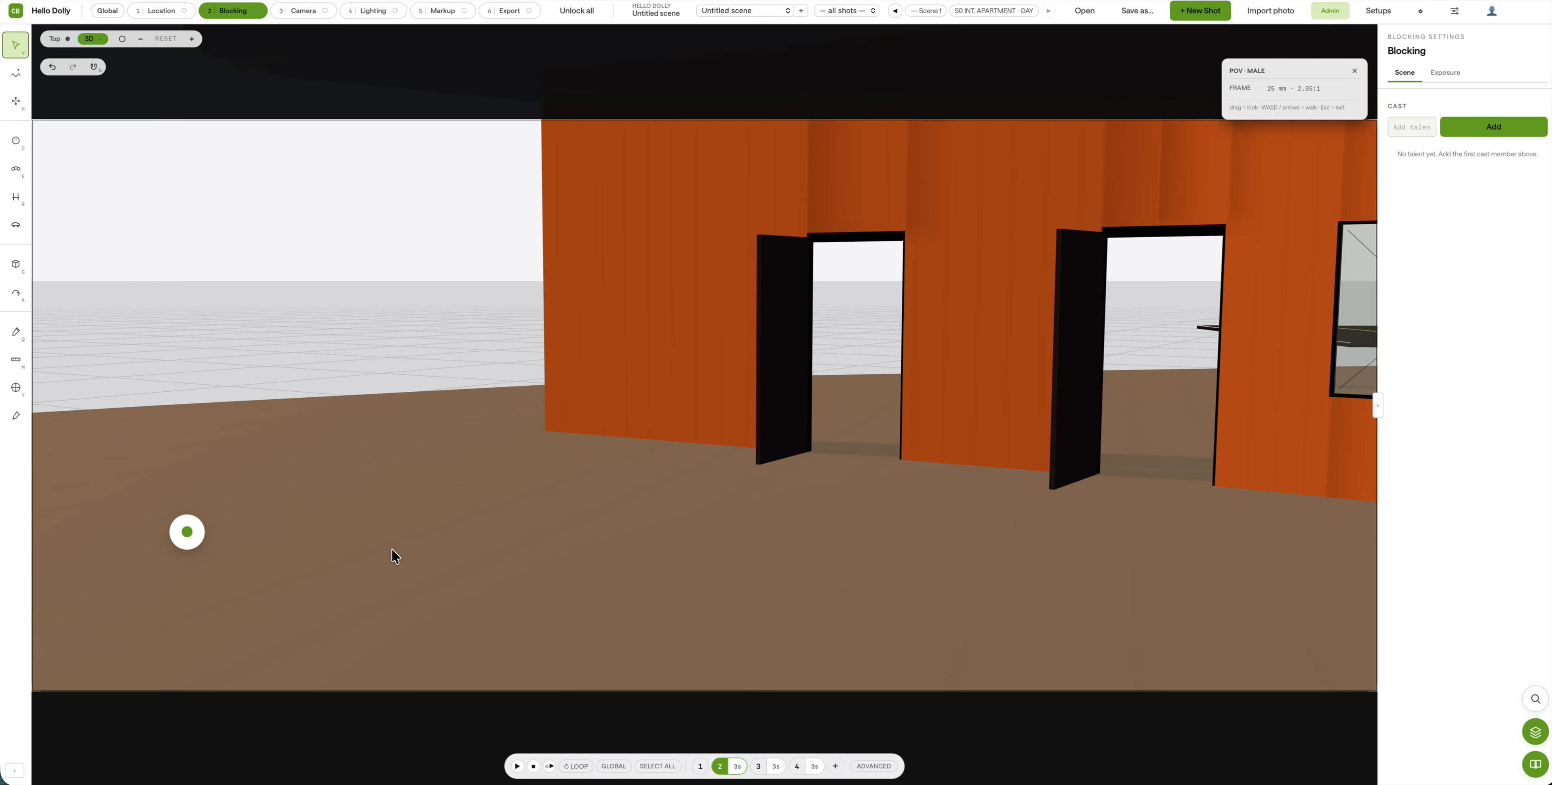
{"action": "left_click_drag", "start_coordinate": [433, 329], "coordinate": [119, 275]}
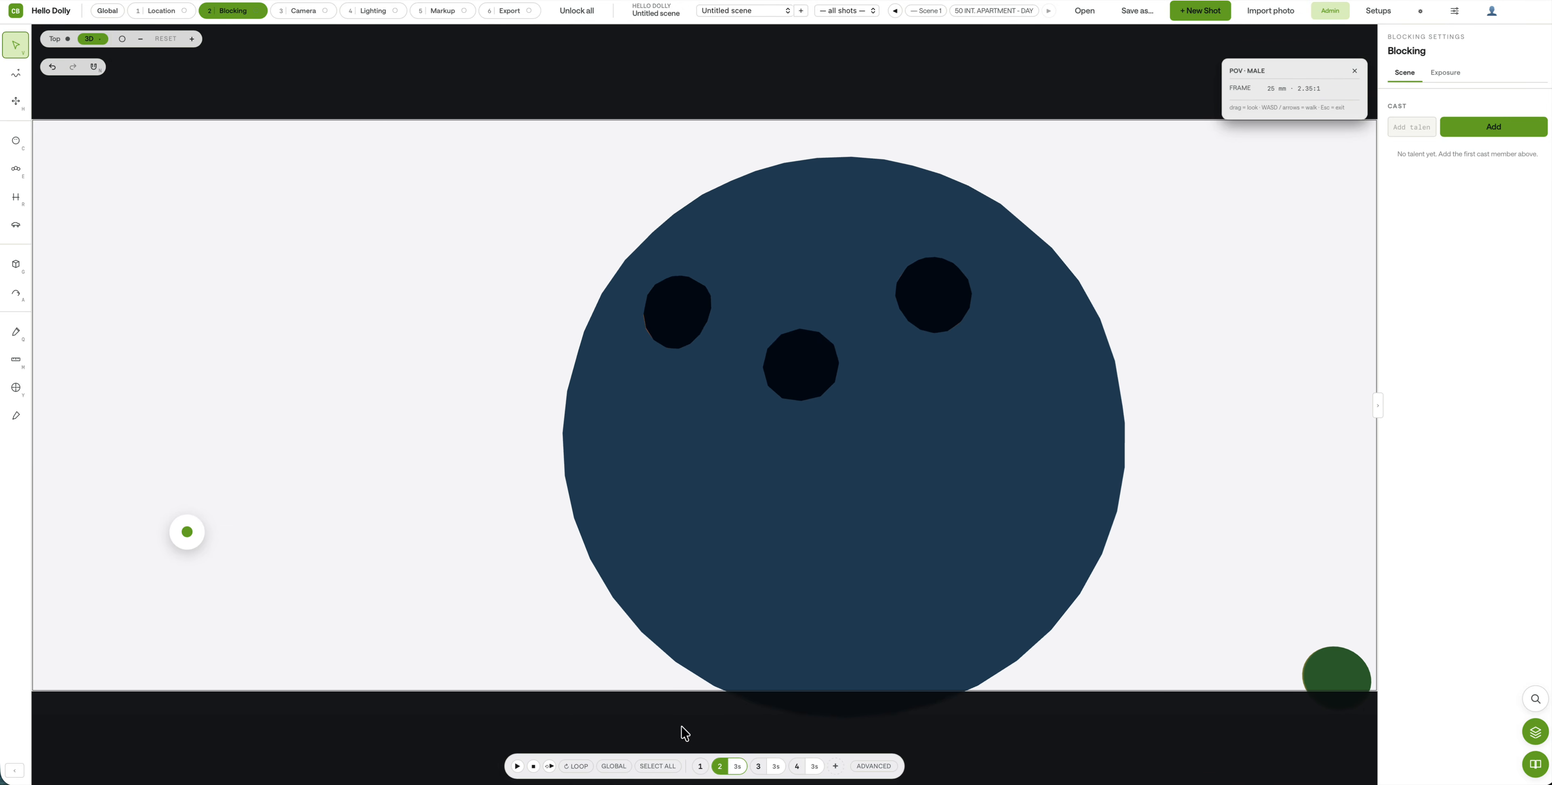
Step: In shot 3, walk the character's view sideways, forward and back with WASD
{"action": "left_click", "coordinate": [758, 768]}
{"action": "left_click_drag", "start_coordinate": [695, 539], "coordinate": [679, 594]}
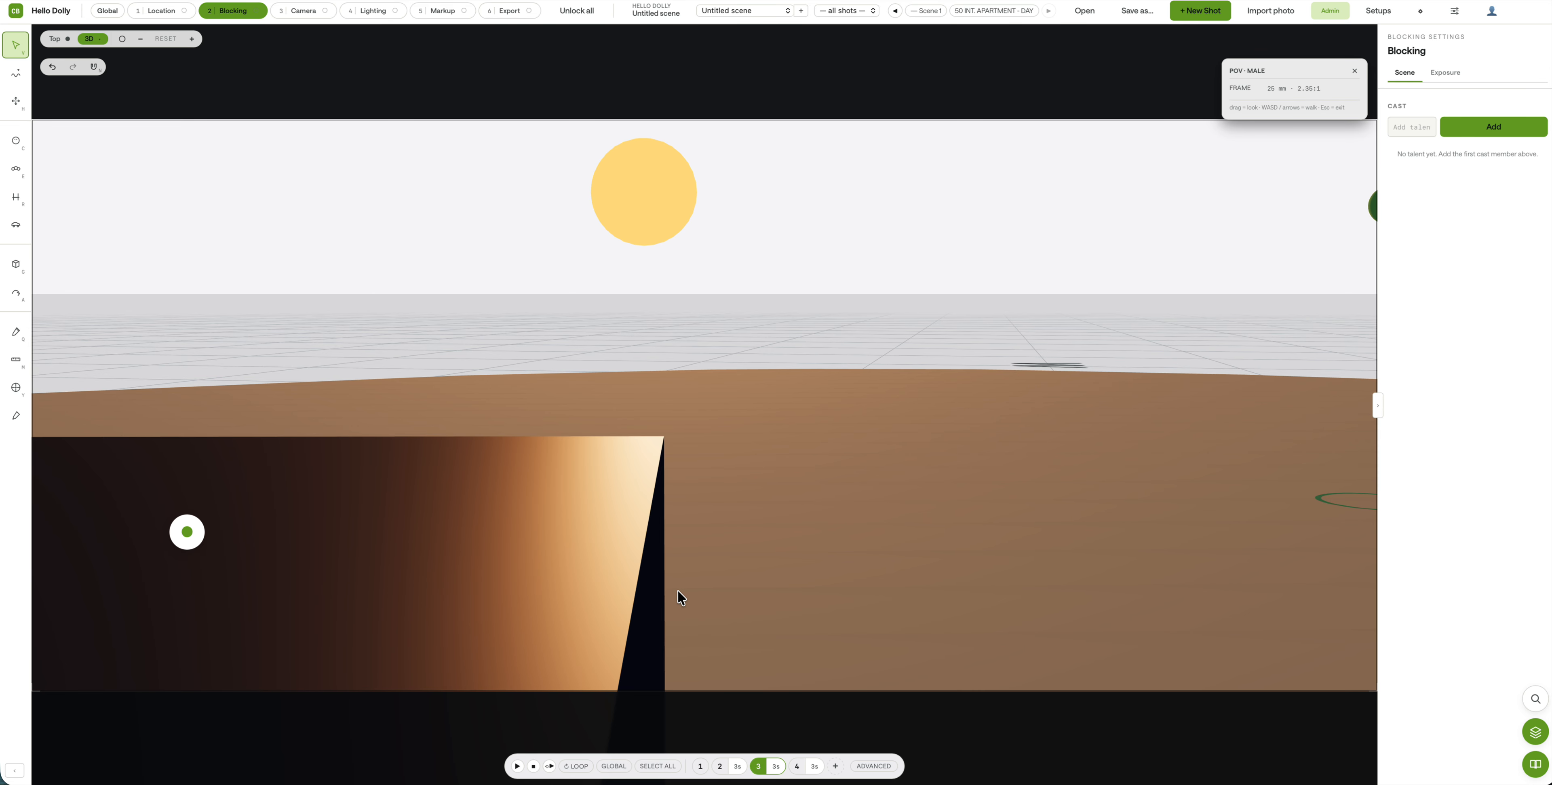
{"action": "key", "text": "a"}
{"action": "key", "text": "d"}
{"action": "key", "text": "d"}
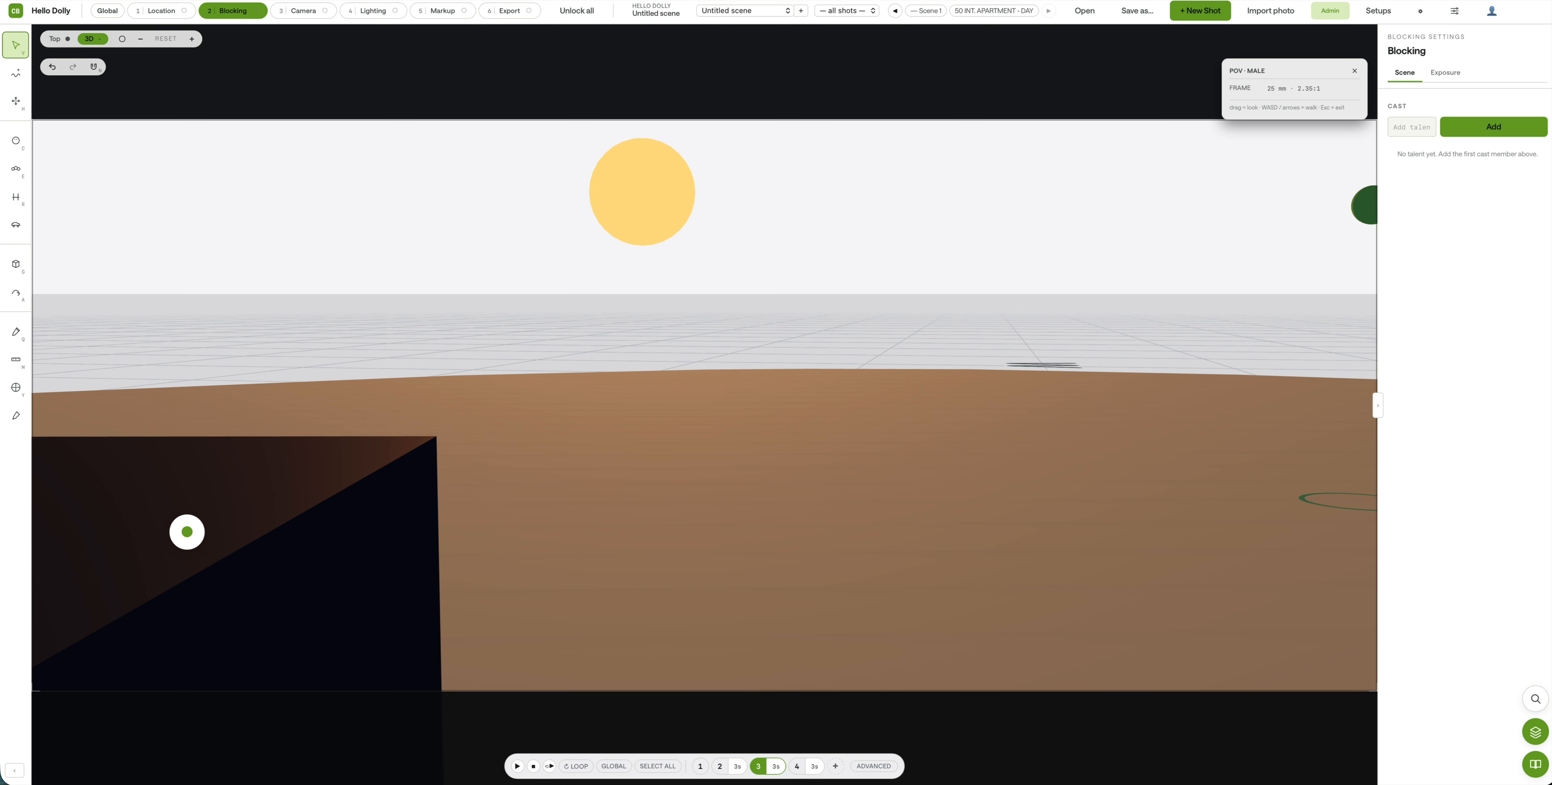
{"action": "key", "text": "d"}
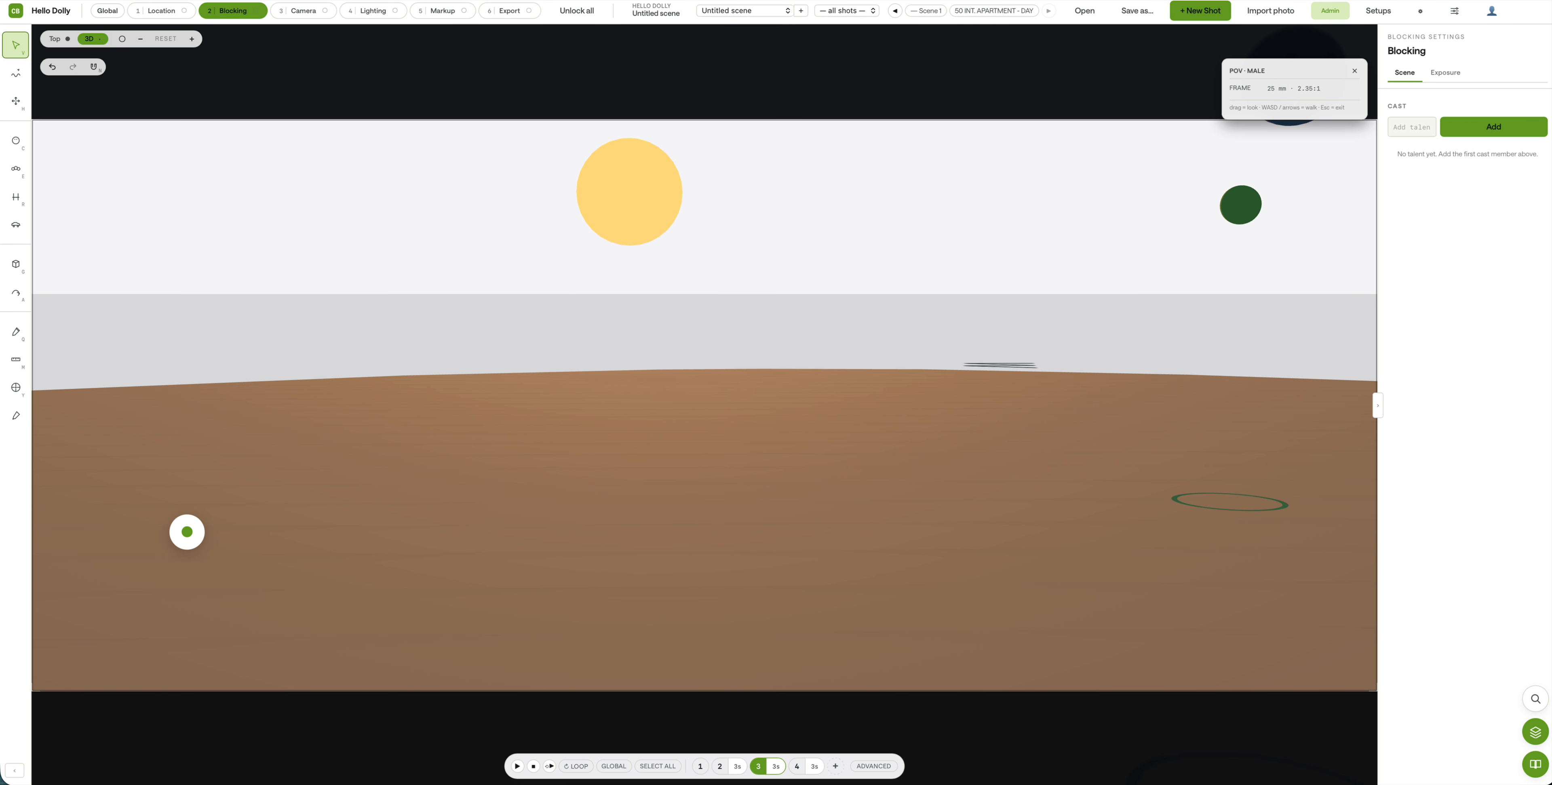
{"action": "key", "text": "a"}
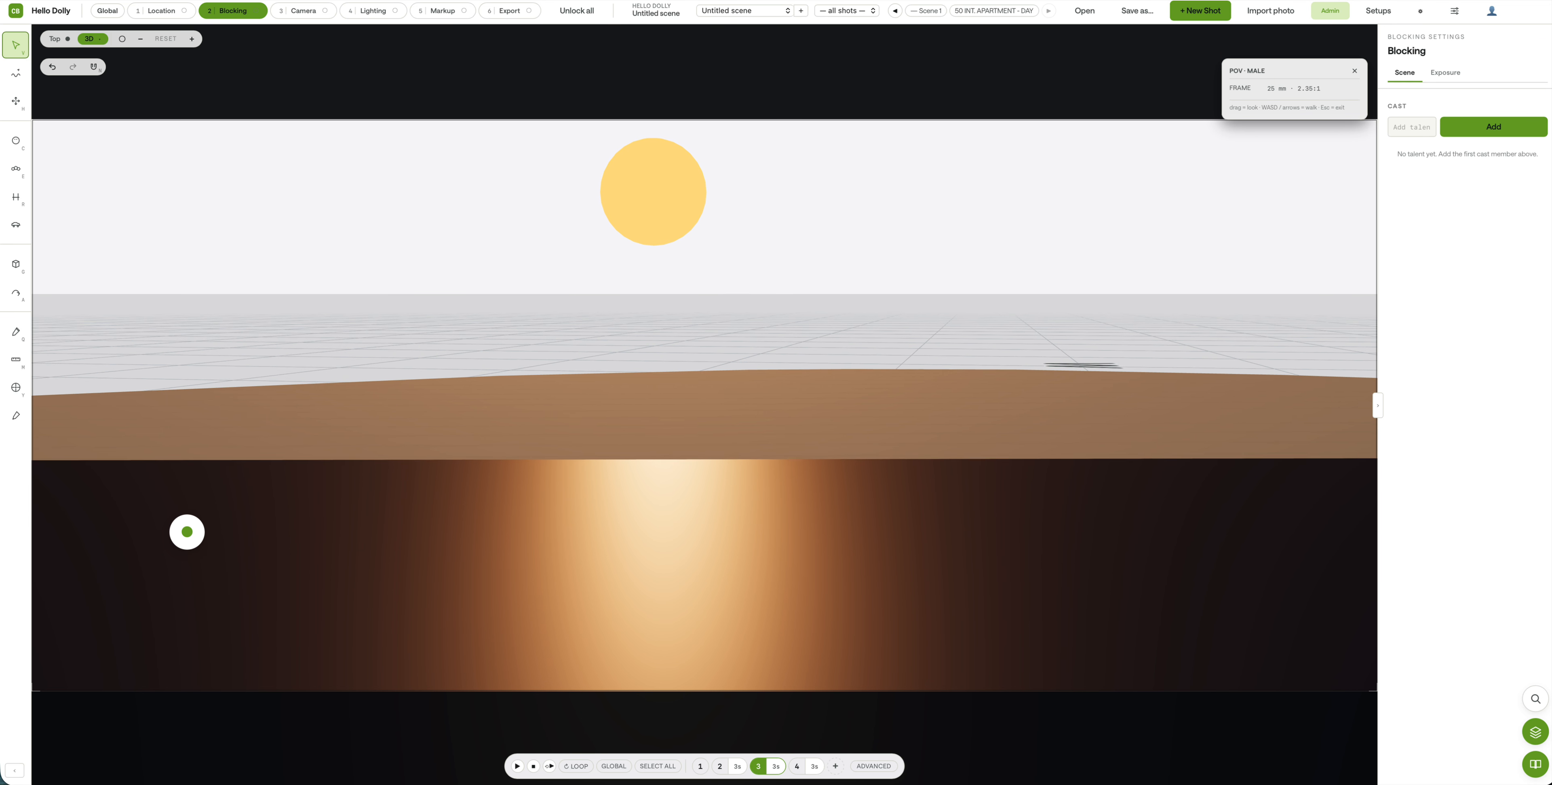
{"action": "key", "text": "w"}
{"action": "key", "text": "s"}
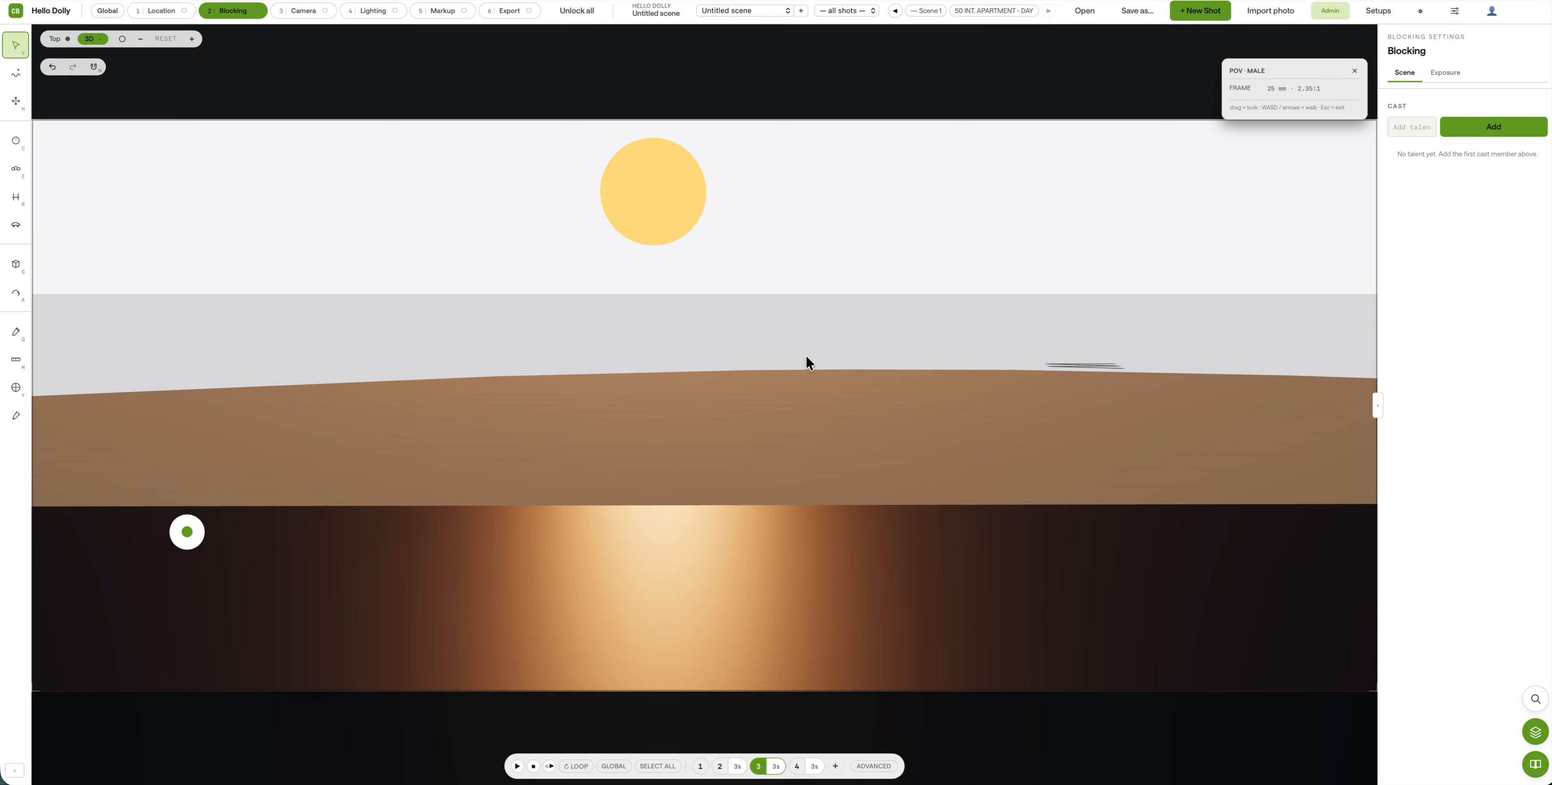
Step: Turn shot 4's view toward the orange building, then play the shots back and pause
{"action": "left_click", "coordinate": [796, 768]}
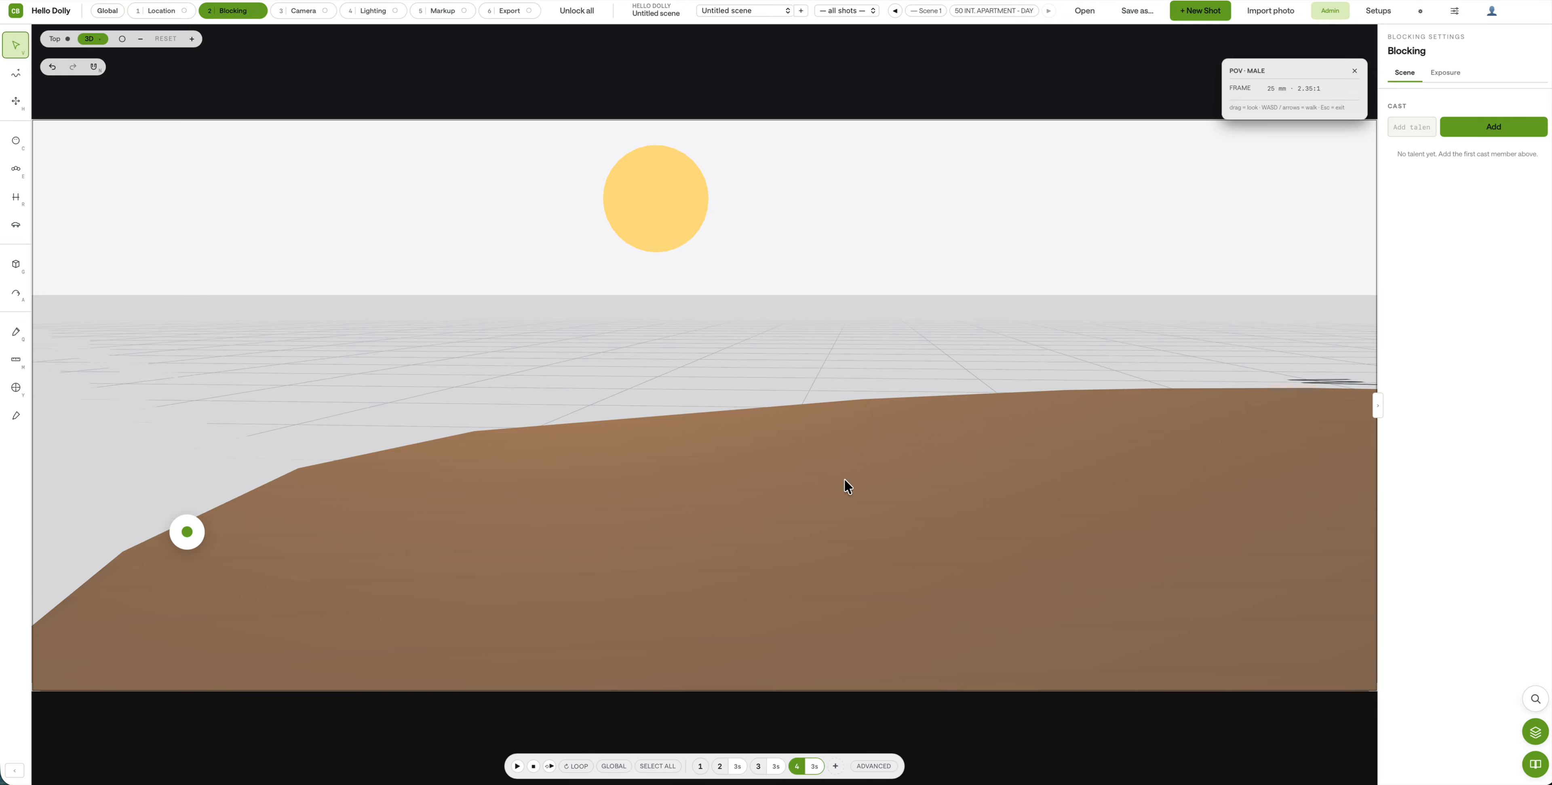
{"action": "left_click_drag", "start_coordinate": [928, 321], "coordinate": [1136, 312]}
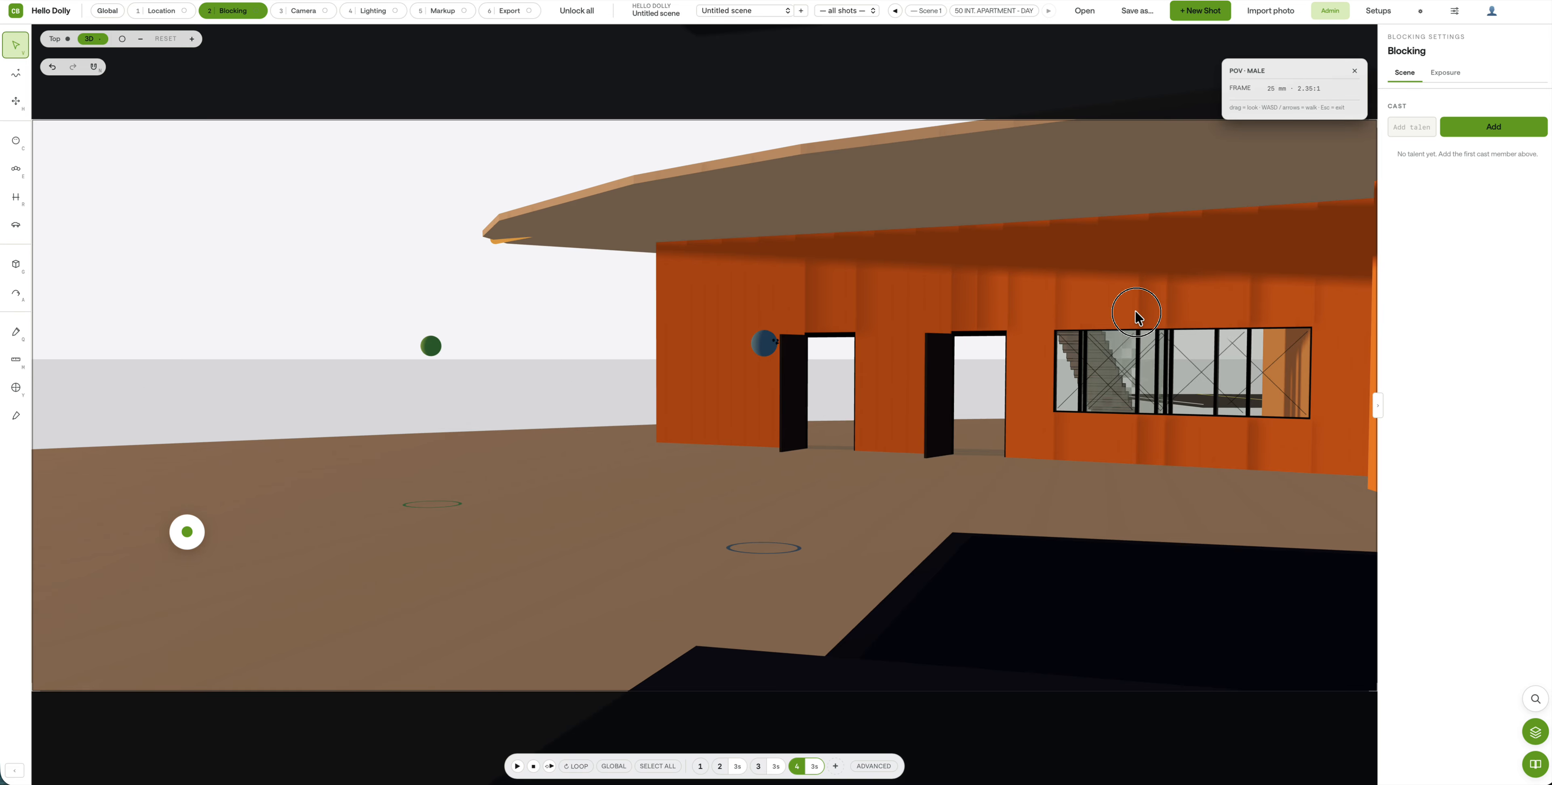
{"action": "left_click", "coordinate": [517, 767]}
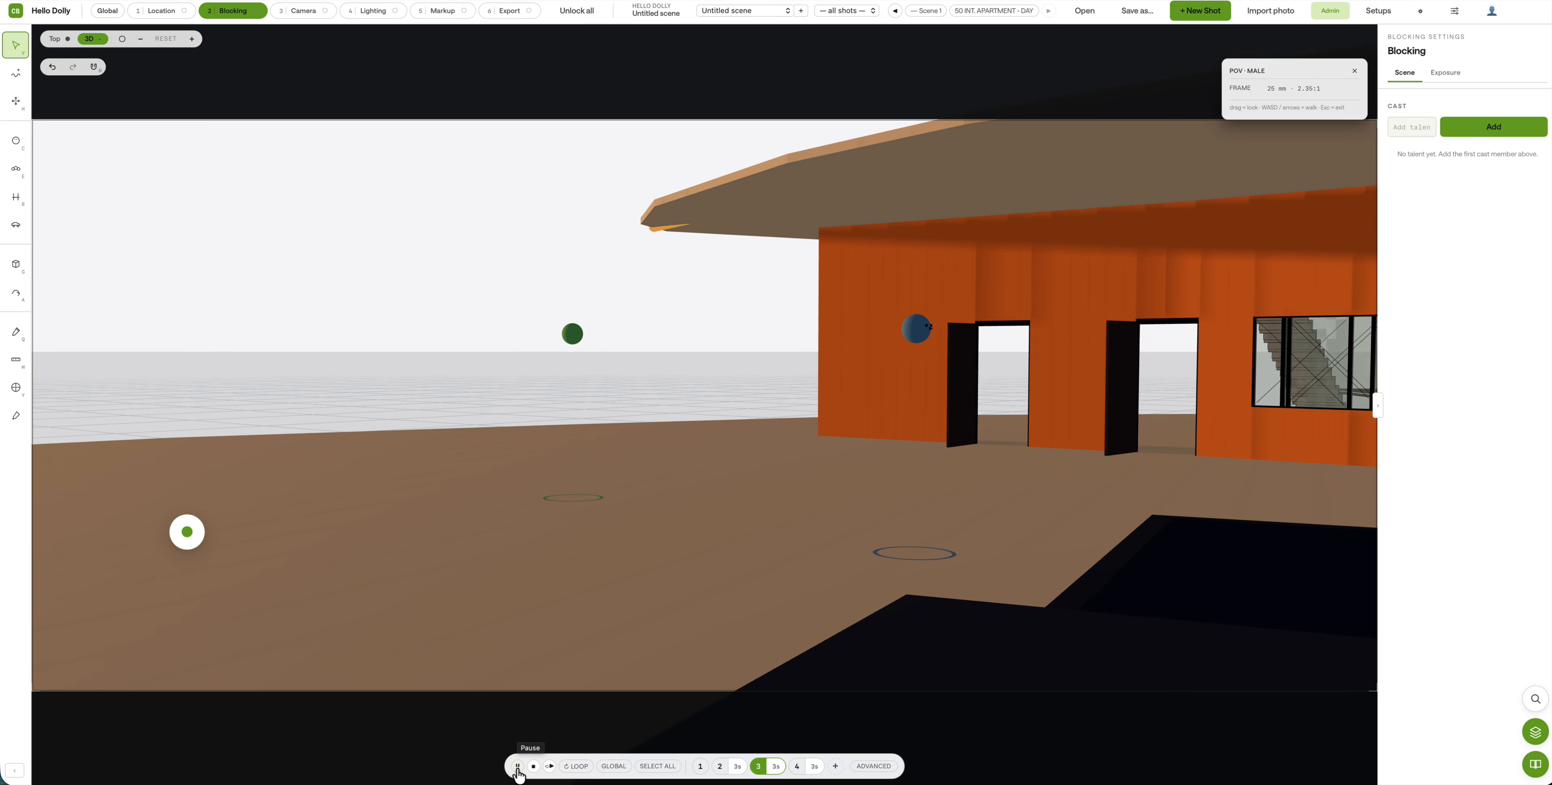
{"action": "left_click", "coordinate": [517, 766]}
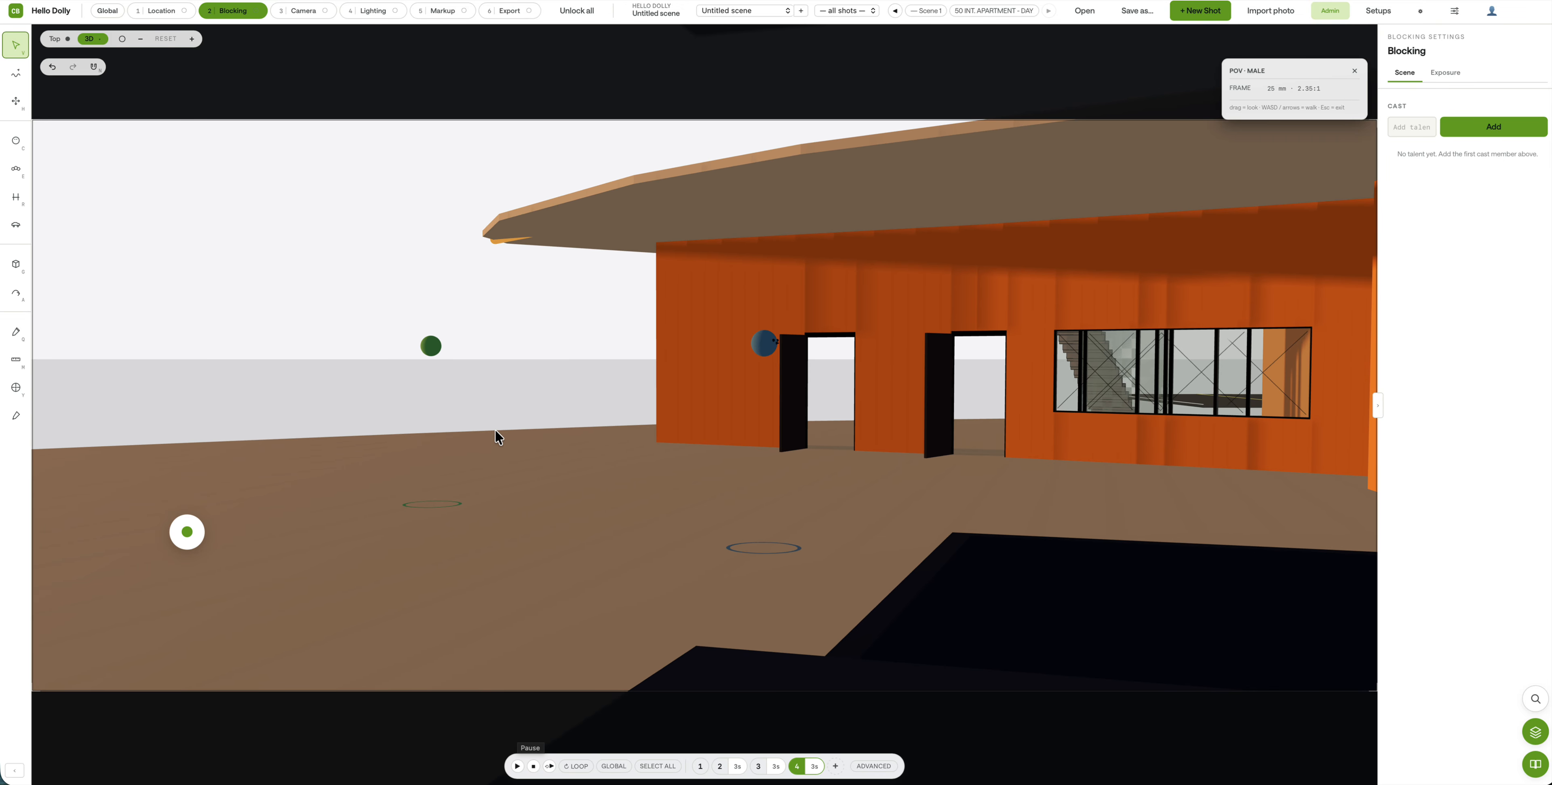
Step: In the top plan, zoom to the truck and move its path point up and right
{"action": "left_click", "coordinate": [55, 40]}
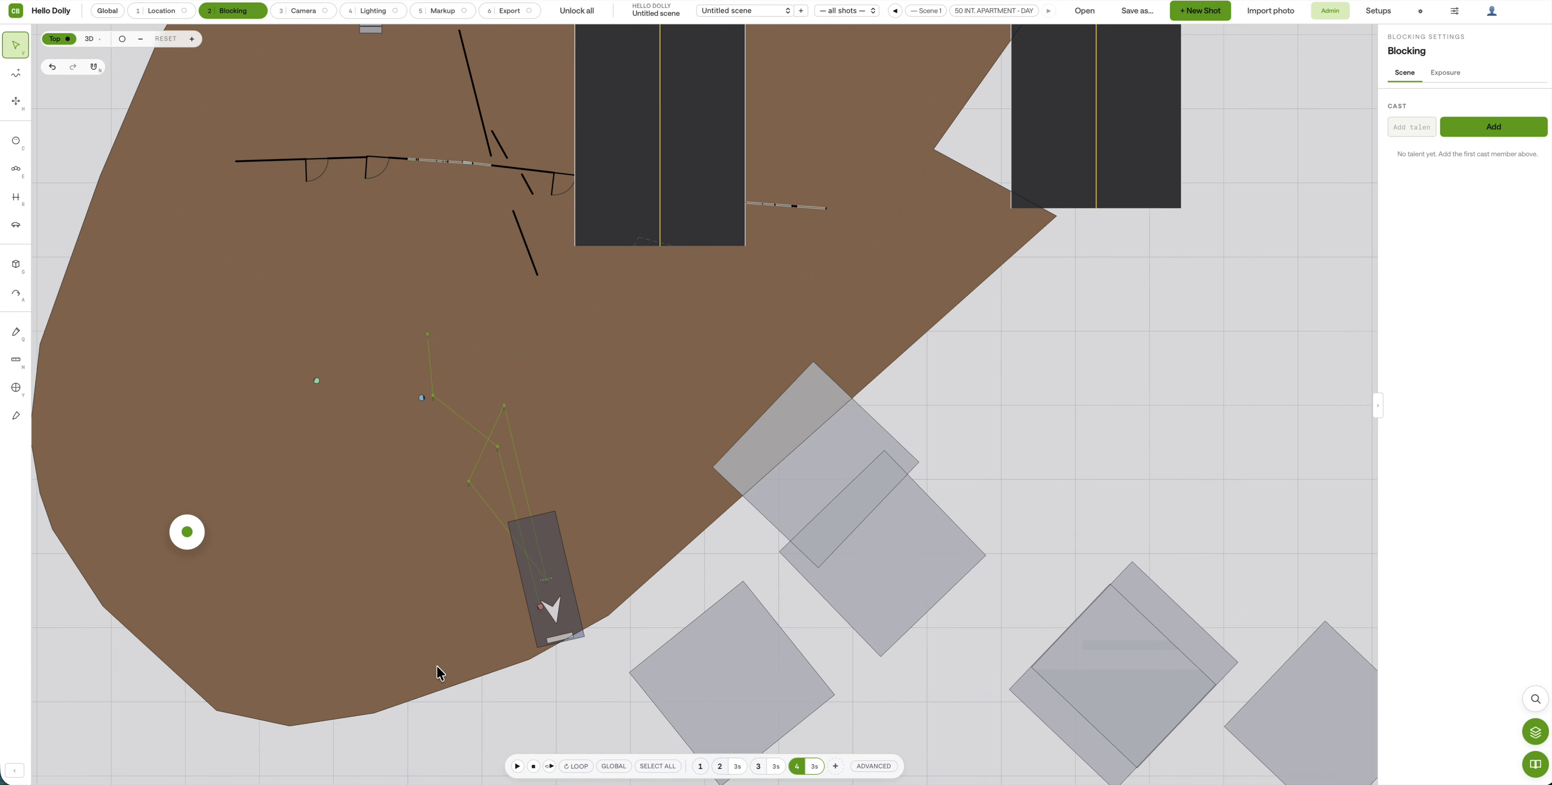
{"action": "scroll", "coordinate": [514, 666], "scroll_direction": "up", "scroll_amount": 4}
{"action": "middle_click_drag", "start_coordinate": [495, 679], "coordinate": [814, 608]}
{"action": "scroll", "coordinate": [726, 580], "scroll_direction": "up", "scroll_amount": 3}
{"action": "middle_click_drag", "start_coordinate": [784, 492], "coordinate": [799, 590]}
{"action": "scroll", "coordinate": [799, 561], "scroll_direction": "up", "scroll_amount": 3}
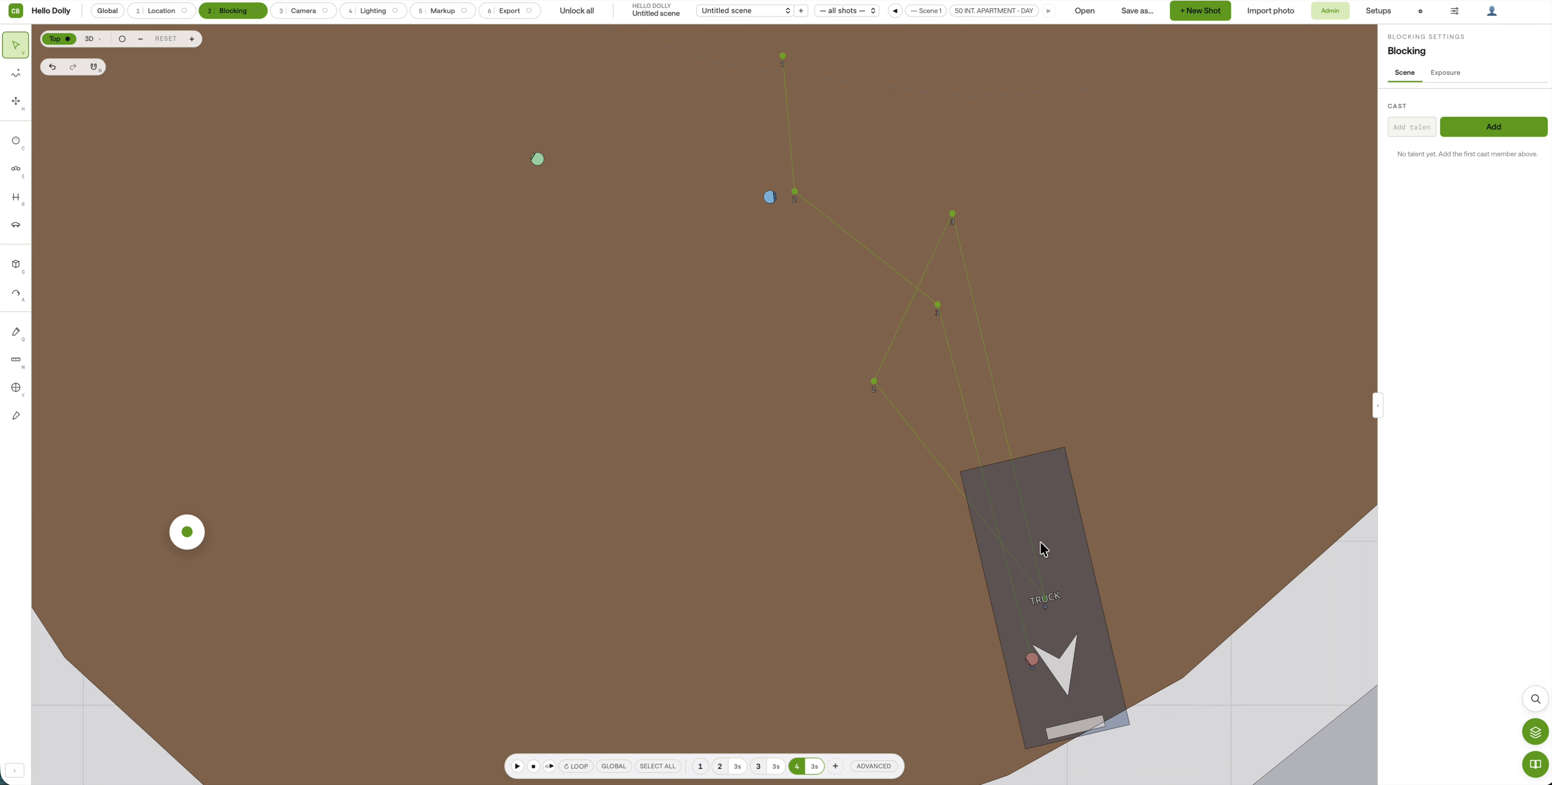
{"action": "middle_click_drag", "start_coordinate": [762, 430], "coordinate": [763, 465]}
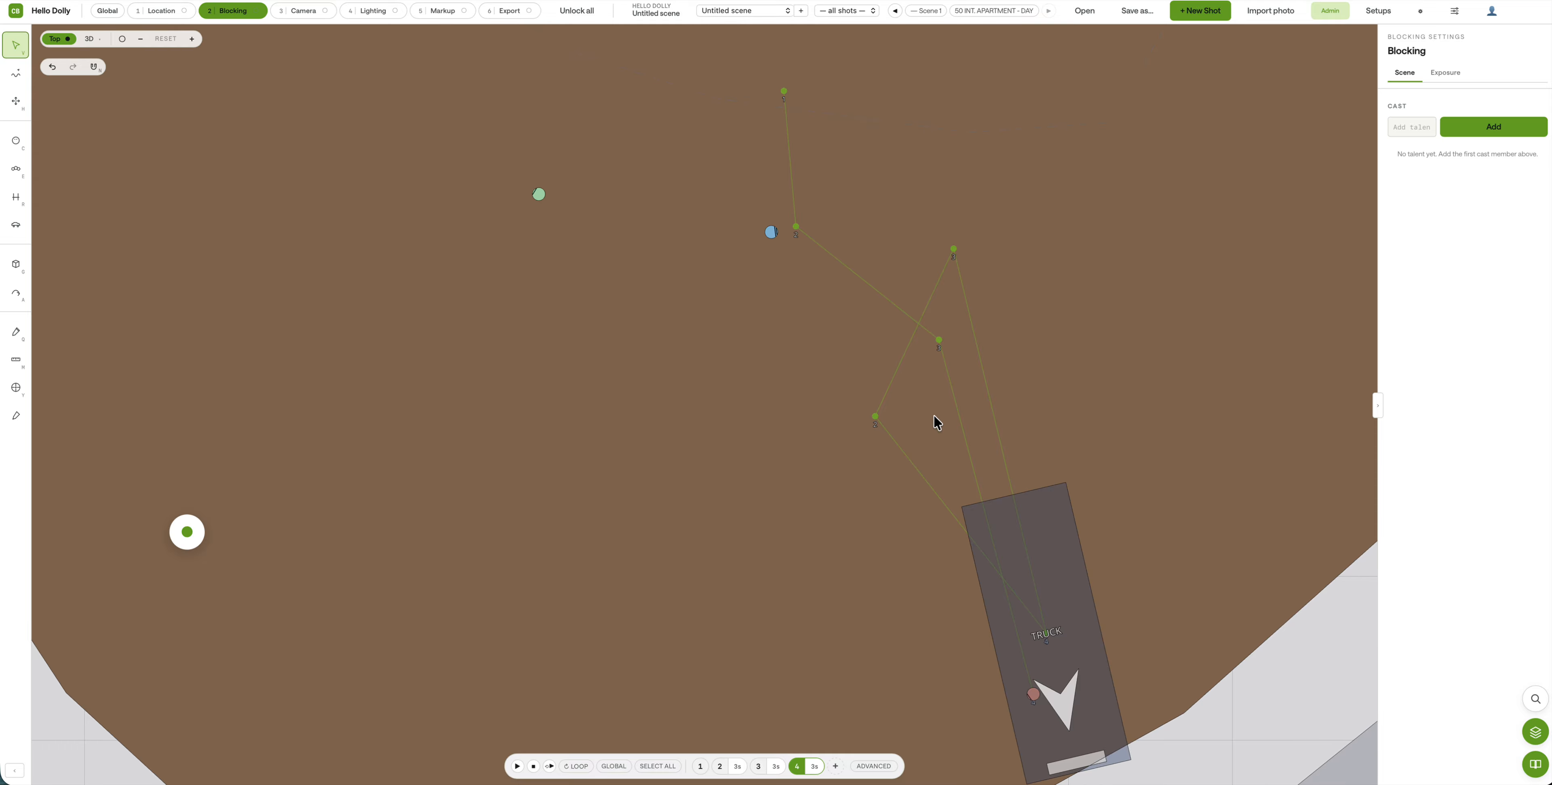
{"action": "left_click_drag", "start_coordinate": [874, 418], "coordinate": [922, 336]}
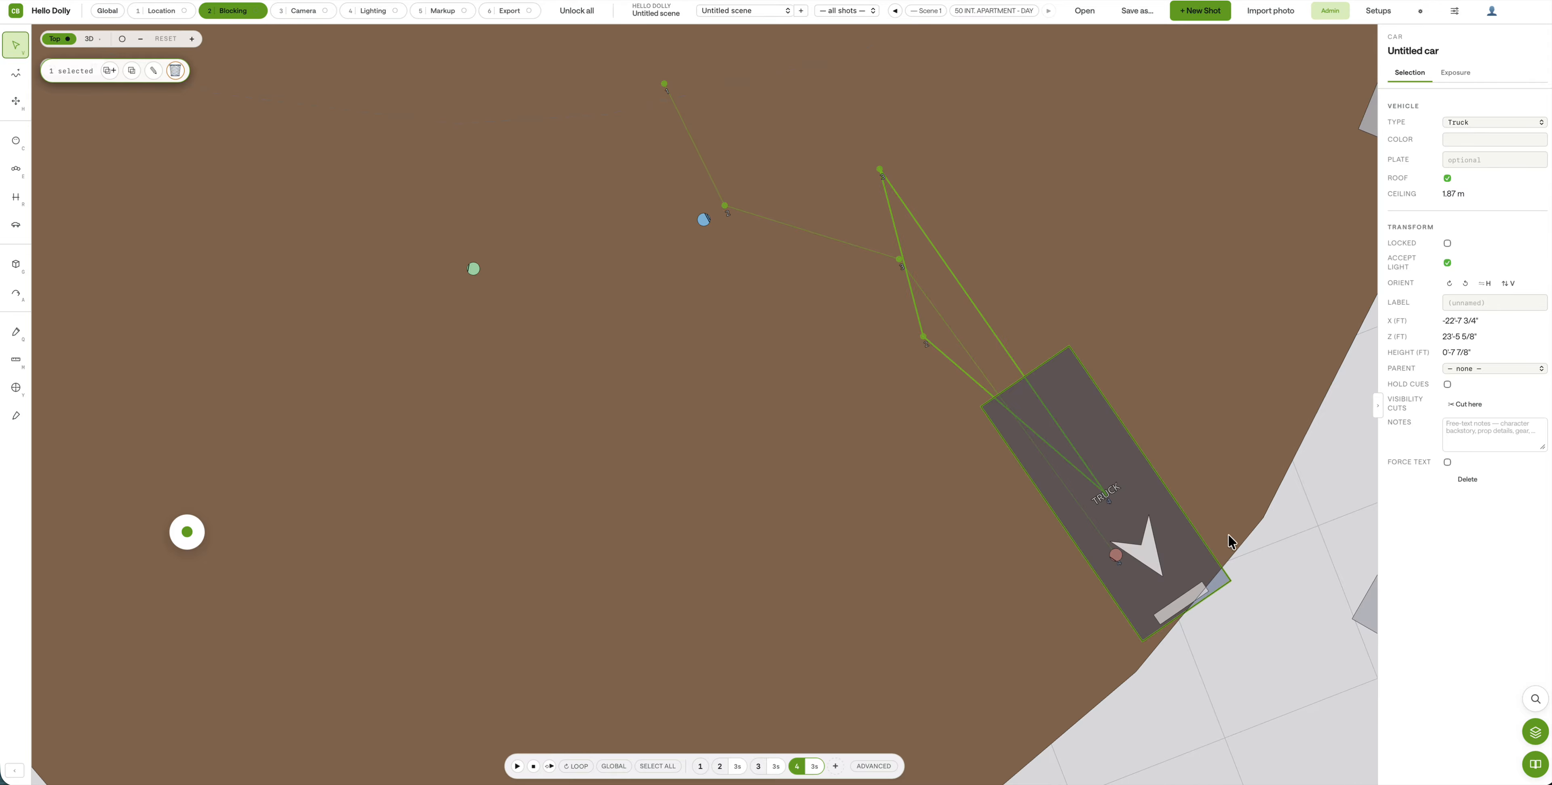
{"action": "left_click", "coordinate": [1259, 551]}
Step: Pan the plan out to the locked stairs and building, and bring up the Location step
{"action": "left_click_drag", "start_coordinate": [1276, 578], "coordinate": [1162, 597]}
{"action": "scroll", "coordinate": [465, 559], "scroll_direction": "down", "scroll_amount": 4}
{"action": "scroll", "coordinate": [464, 560], "scroll_direction": "down", "scroll_amount": 3}
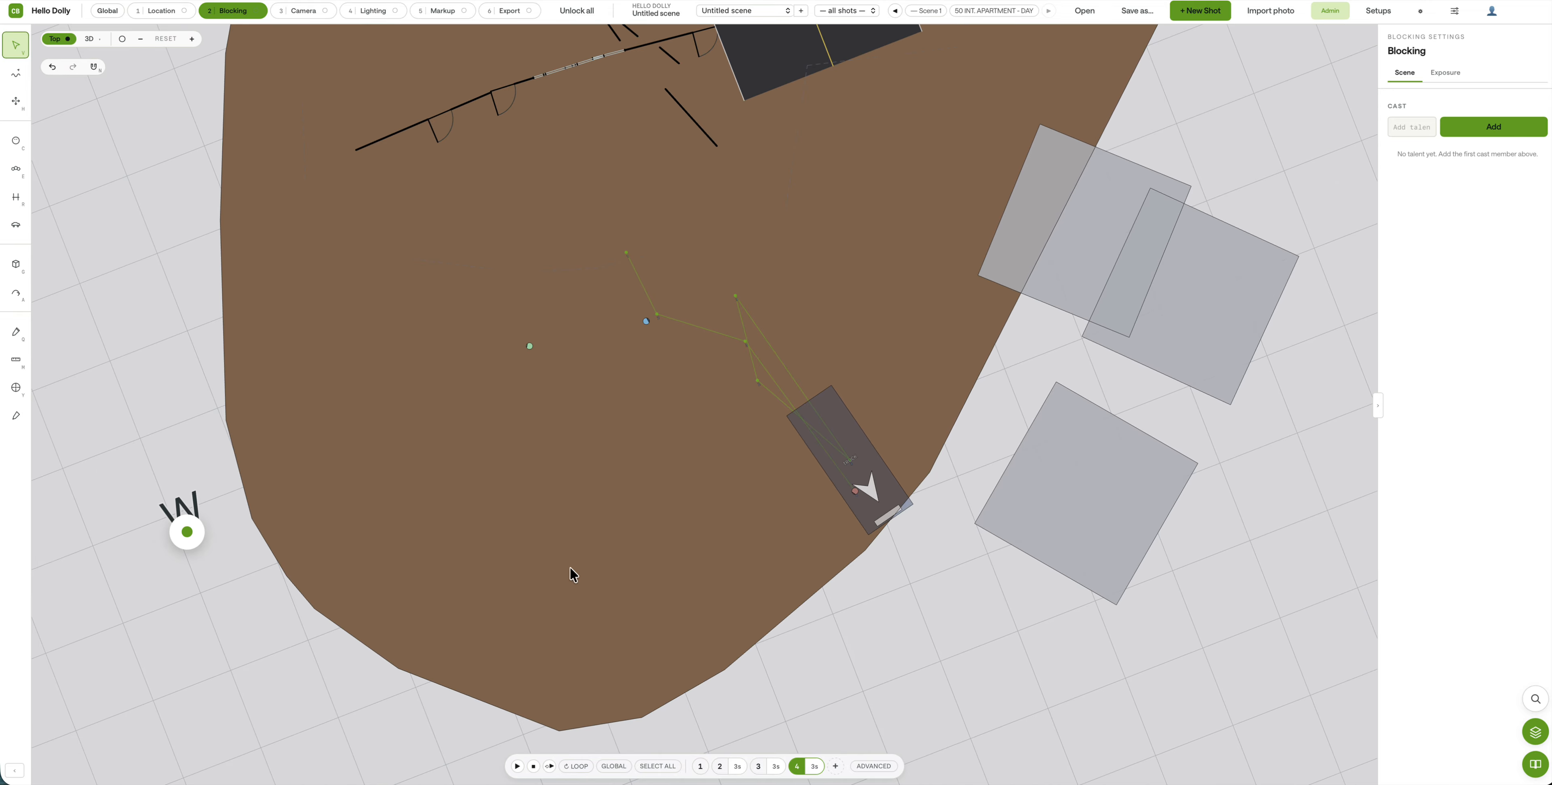
{"action": "scroll", "coordinate": [570, 567], "scroll_direction": "down", "scroll_amount": 5}
{"action": "left_click_drag", "start_coordinate": [523, 411], "coordinate": [562, 545]}
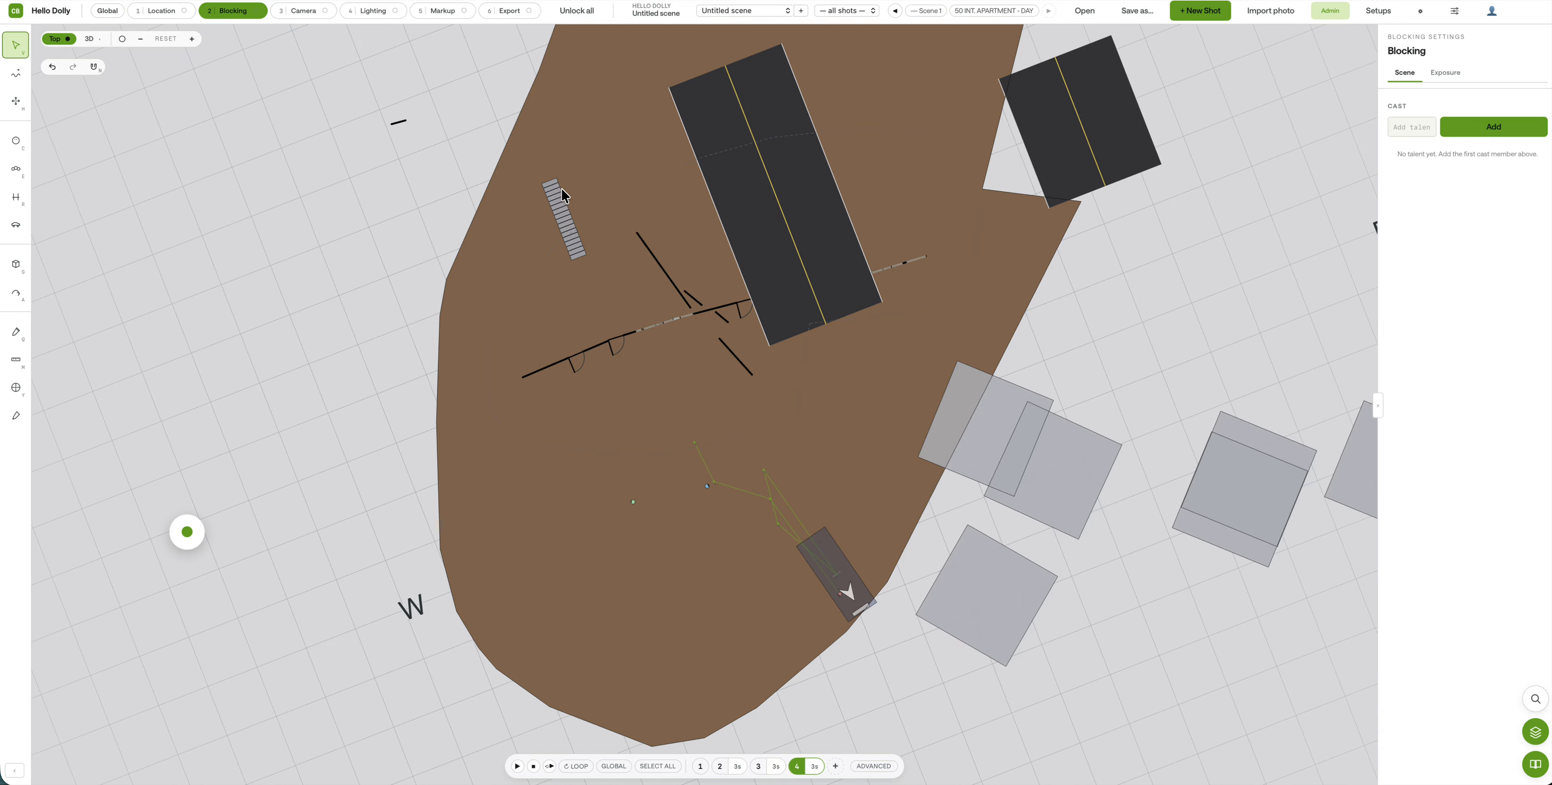
{"action": "left_click_drag", "start_coordinate": [559, 226], "coordinate": [595, 320]}
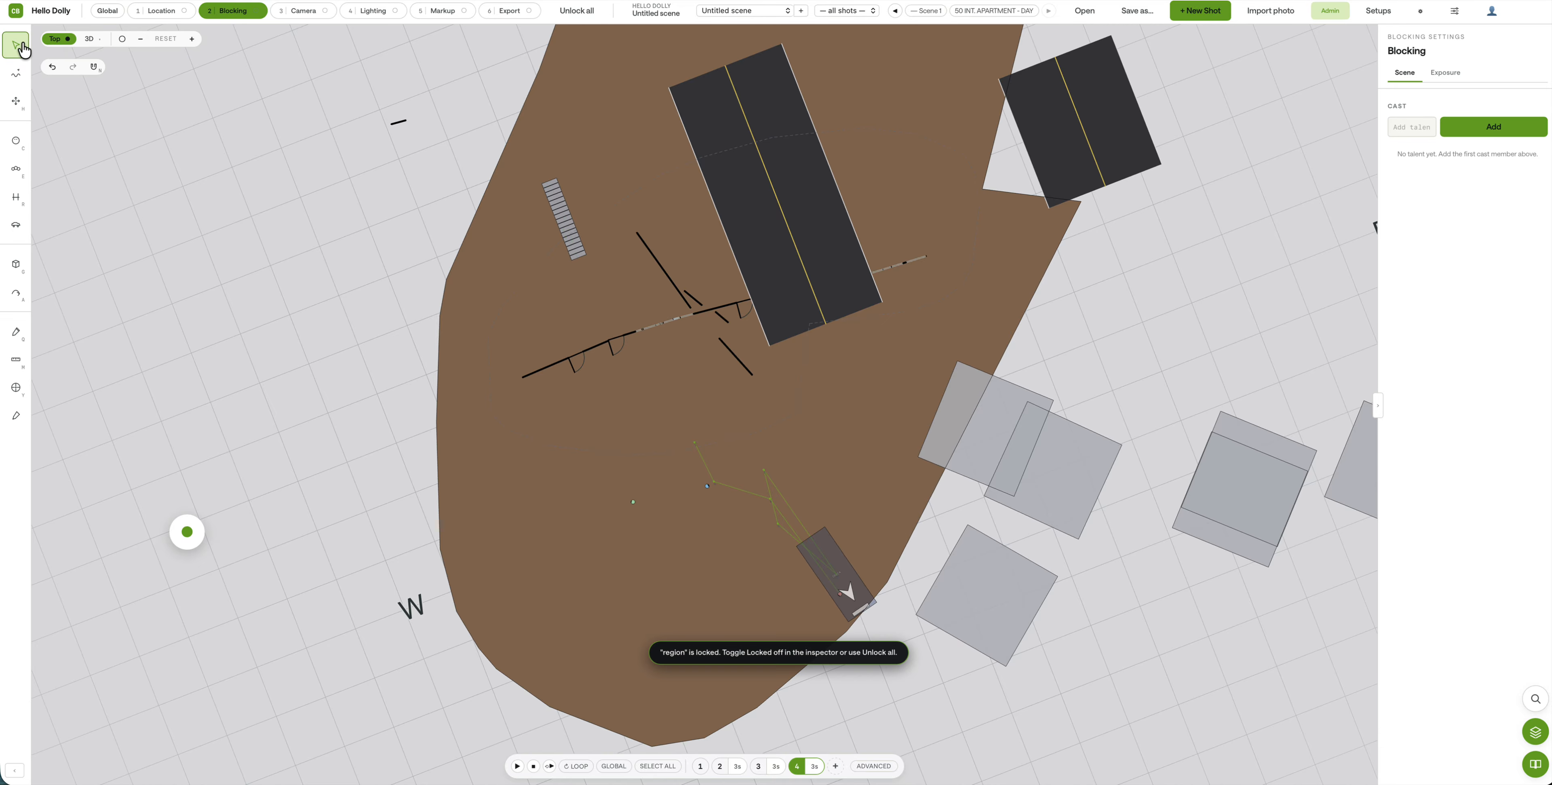
{"action": "scroll", "coordinate": [502, 392], "scroll_direction": "up", "scroll_amount": 3}
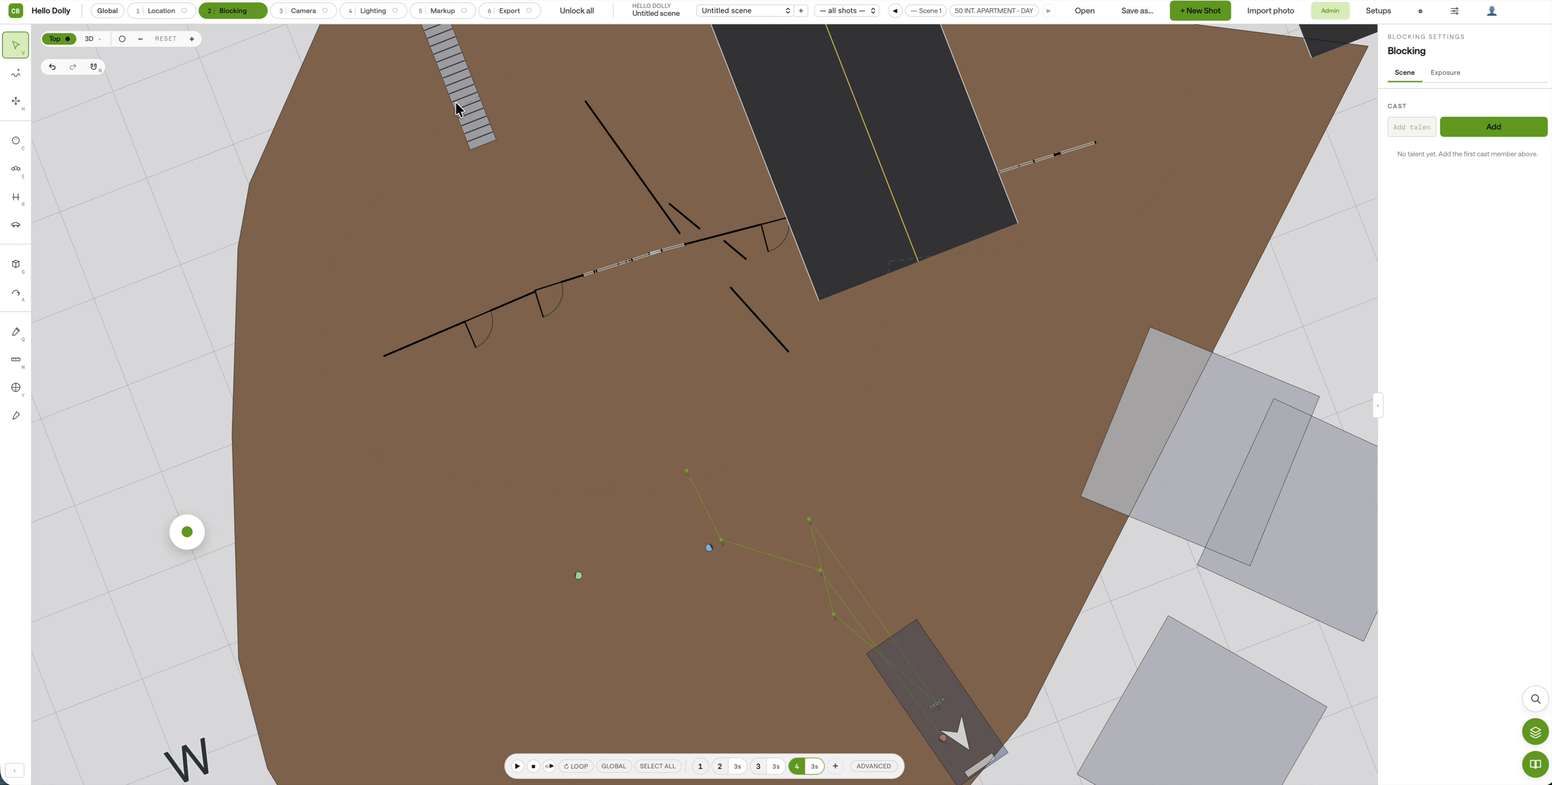
{"action": "left_click", "coordinate": [176, 12]}
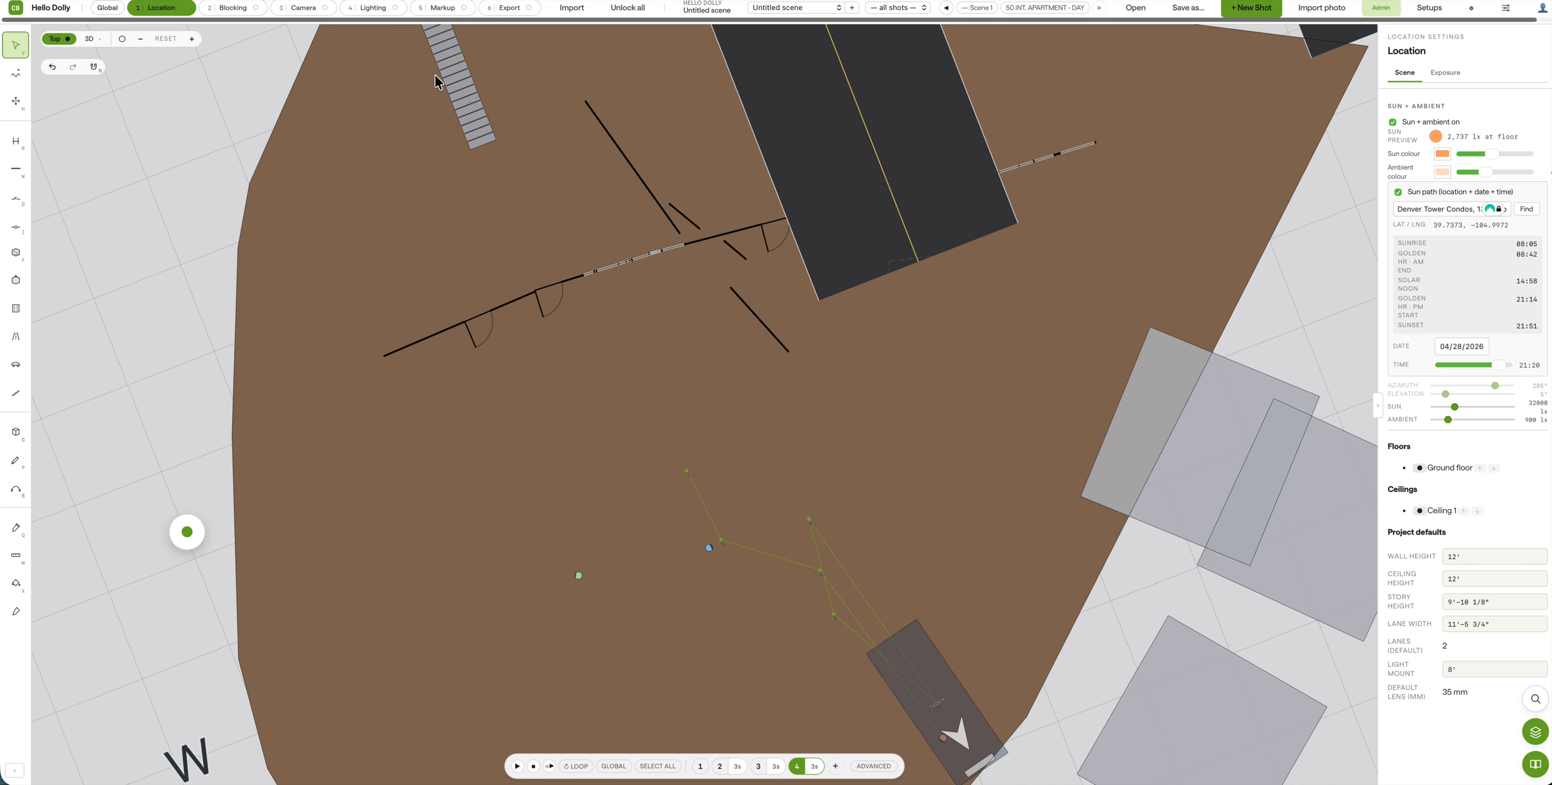
Step: Move the staircase down beside the building's interior wall and switch to 3D
{"action": "left_click_drag", "start_coordinate": [435, 77], "coordinate": [570, 350]}
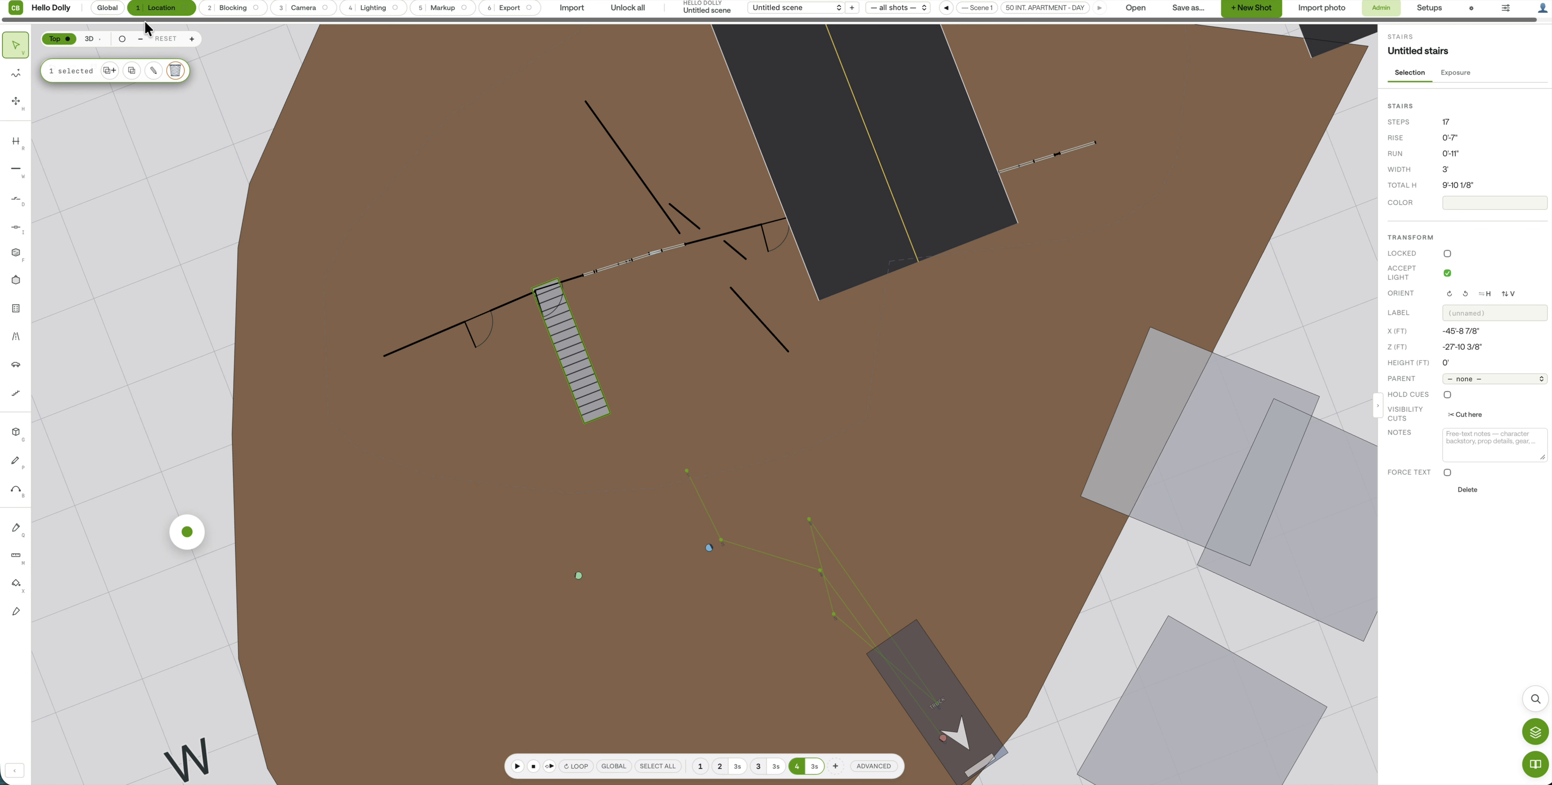
{"action": "left_click", "coordinate": [89, 39]}
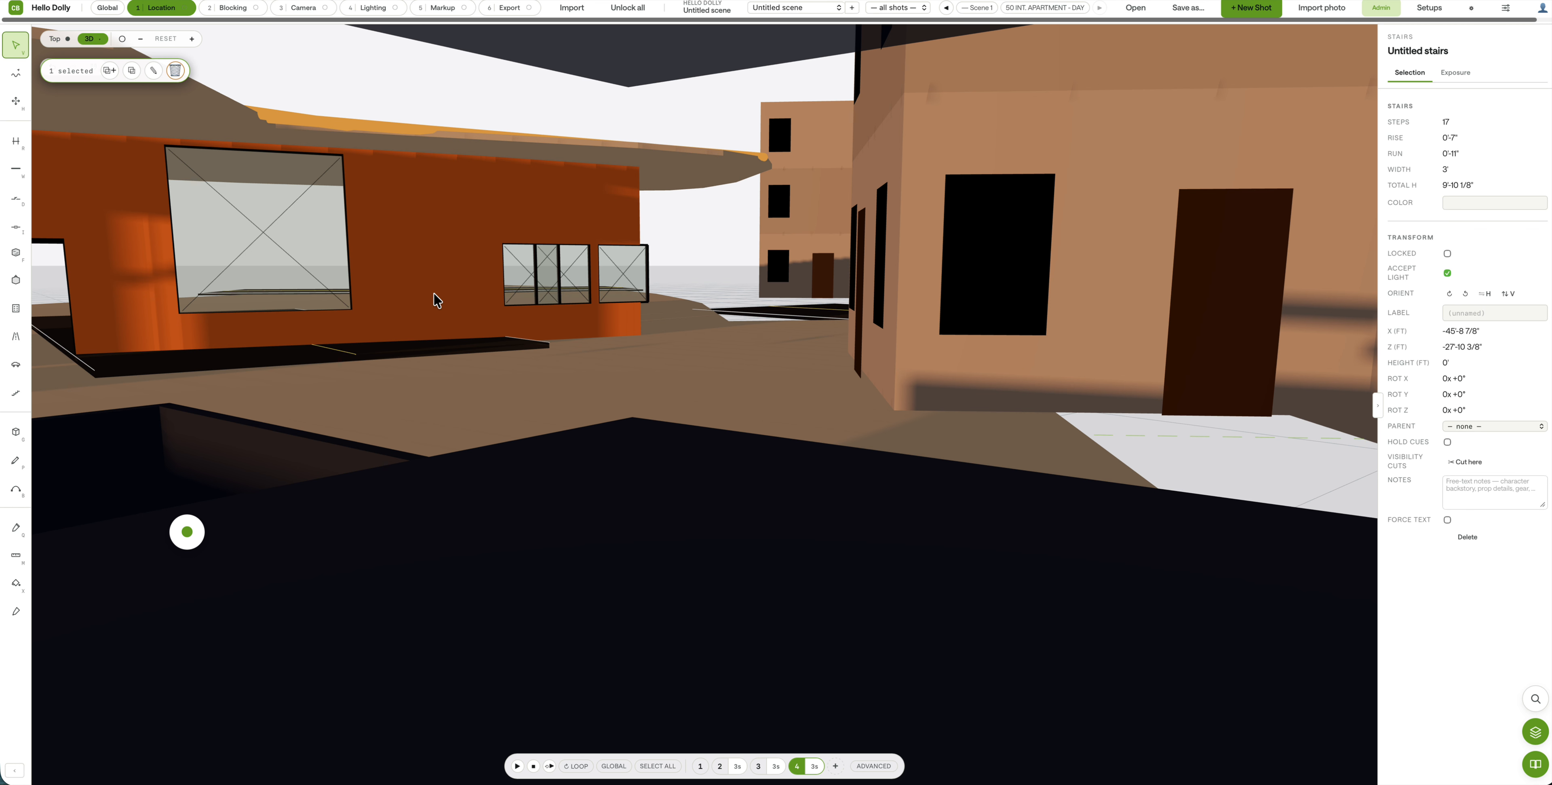
{"action": "scroll", "coordinate": [406, 347], "scroll_direction": "up", "scroll_amount": 5}
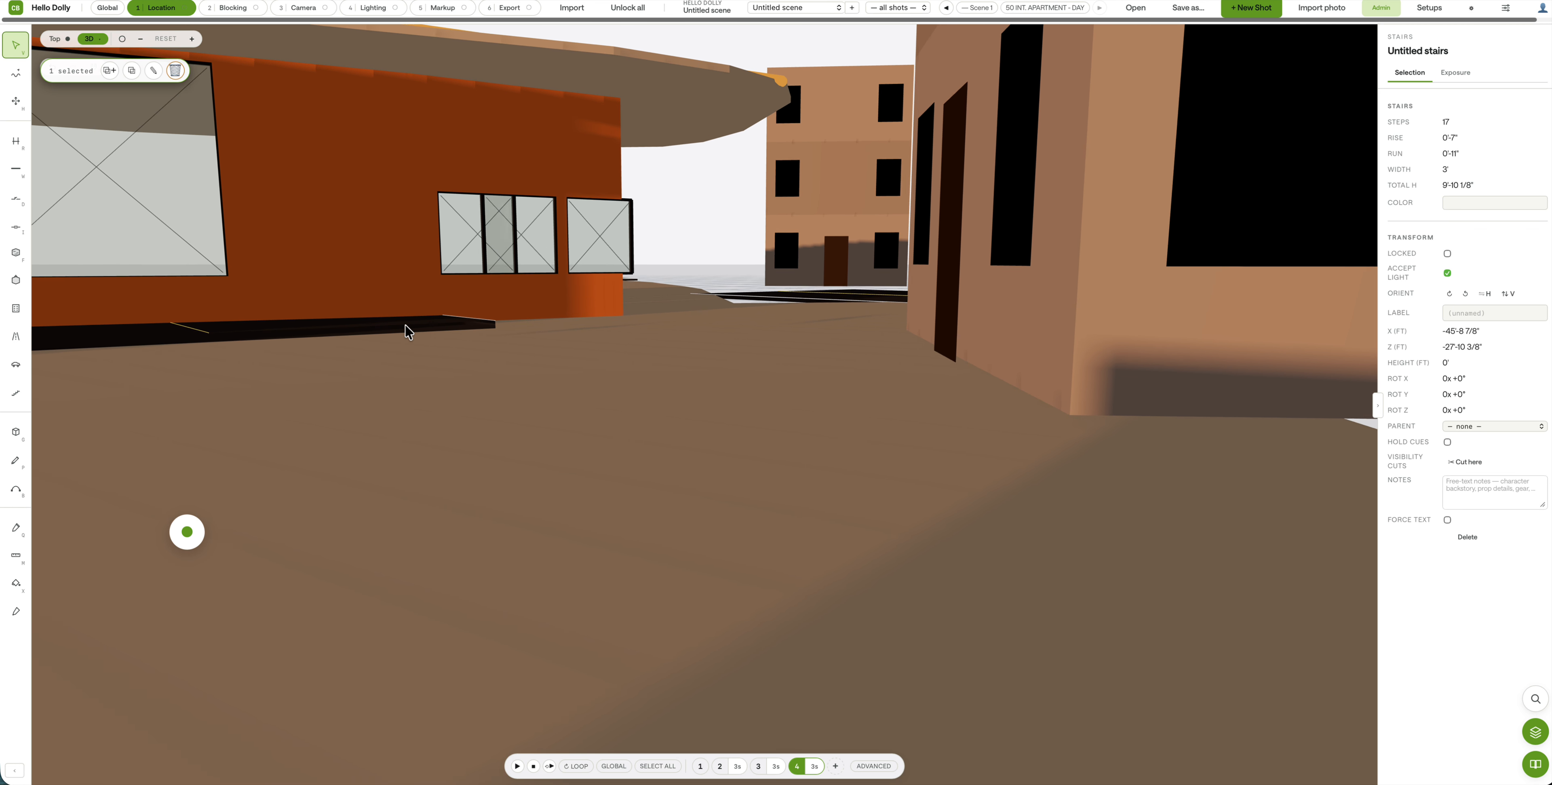
Step: Zoom in and out to inspect the 3D location, then deselect the stairs
{"action": "scroll", "coordinate": [405, 314], "scroll_direction": "down", "scroll_amount": 3}
{"action": "scroll", "coordinate": [404, 296], "scroll_direction": "down", "scroll_amount": 4}
{"action": "scroll", "coordinate": [405, 292], "scroll_direction": "up", "scroll_amount": 2}
{"action": "scroll", "coordinate": [405, 288], "scroll_direction": "down", "scroll_amount": 5}
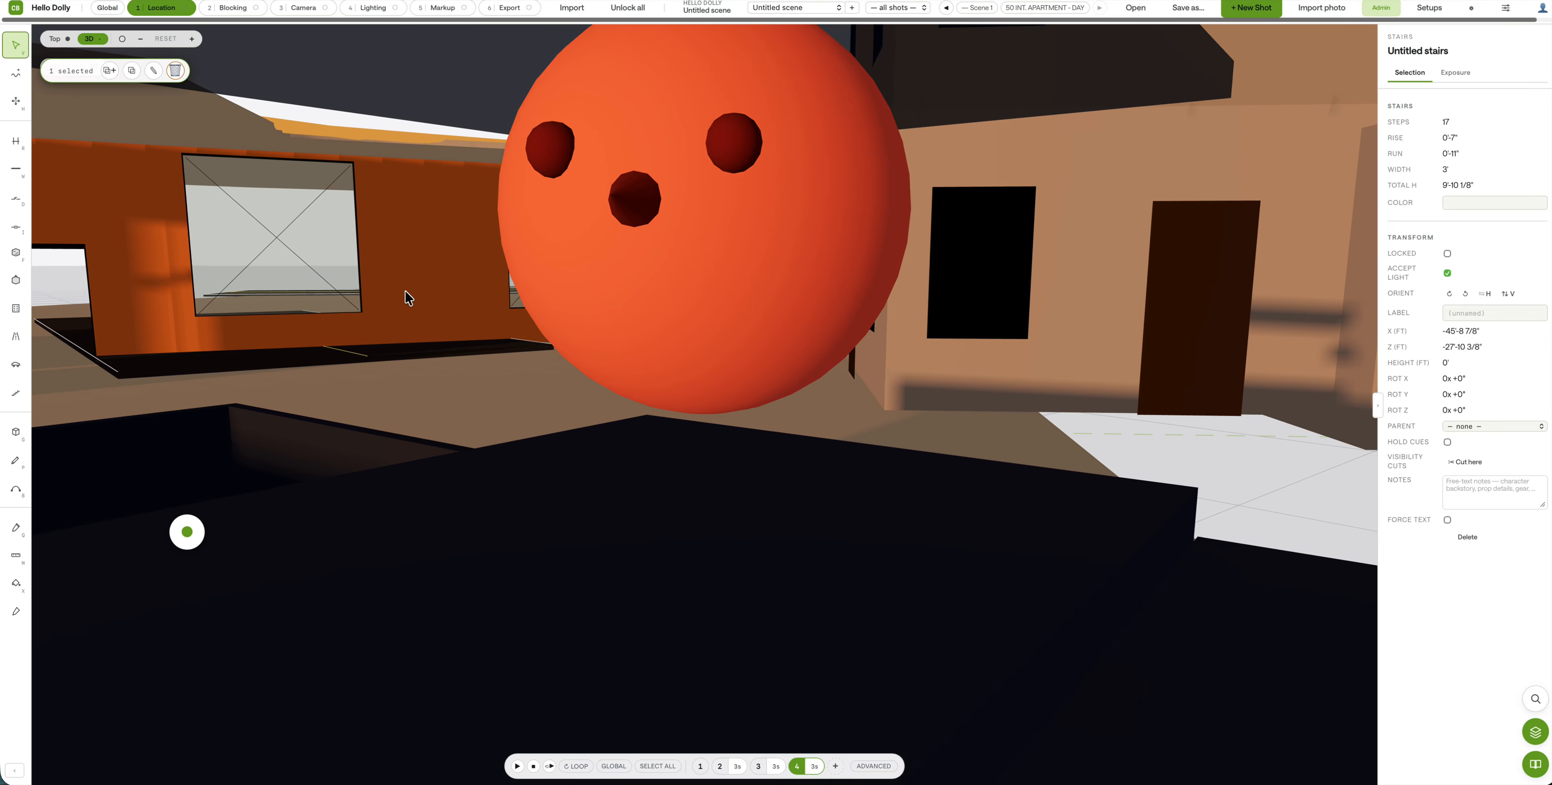
{"action": "scroll", "coordinate": [408, 265], "scroll_direction": "down", "scroll_amount": 6}
{"action": "scroll", "coordinate": [423, 205], "scroll_direction": "up", "scroll_amount": 5}
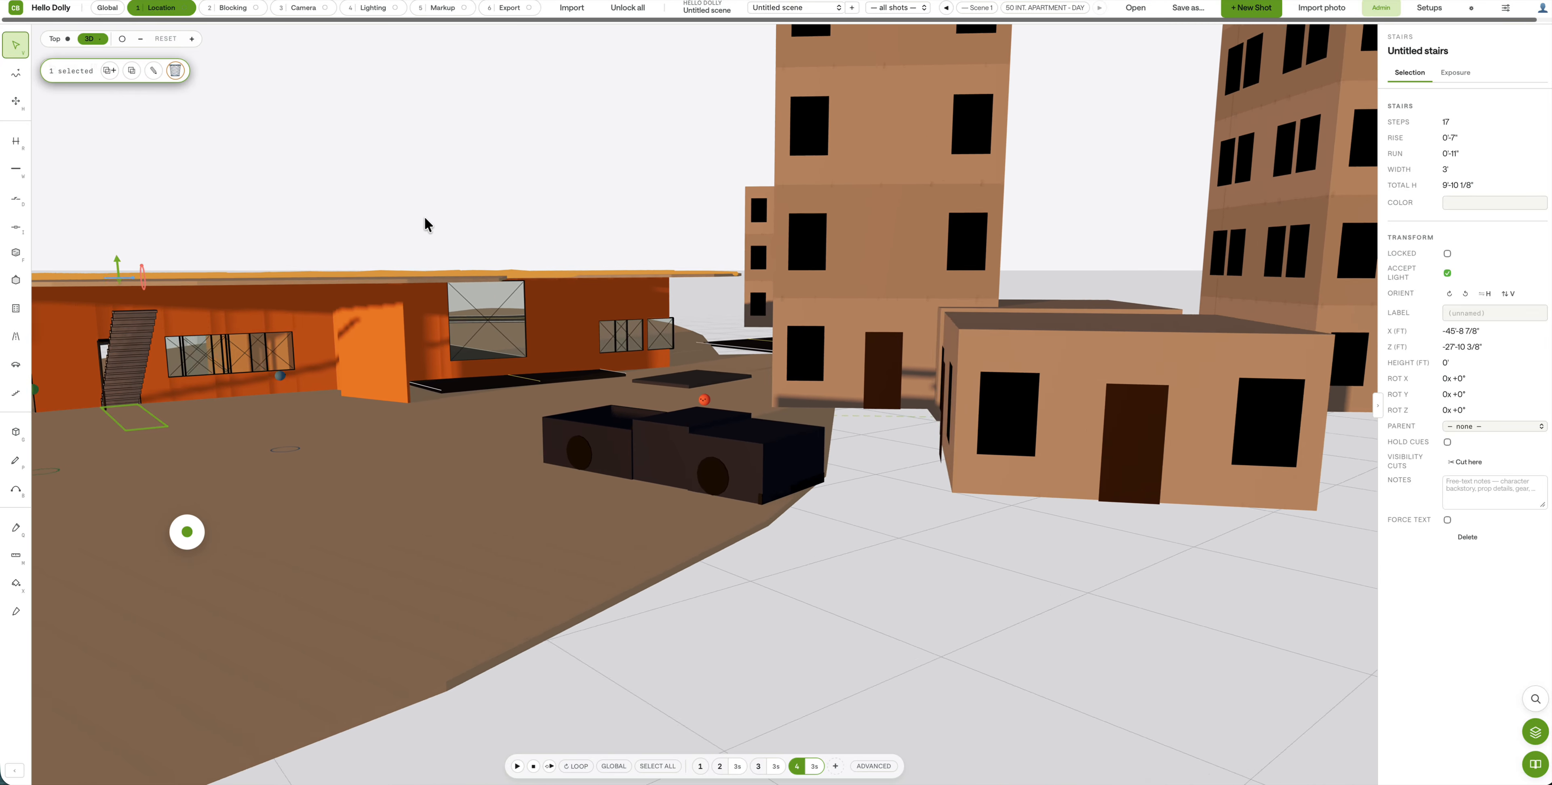
{"action": "scroll", "coordinate": [434, 259], "scroll_direction": "down", "scroll_amount": 6}
{"action": "scroll", "coordinate": [457, 176], "scroll_direction": "up", "scroll_amount": 4}
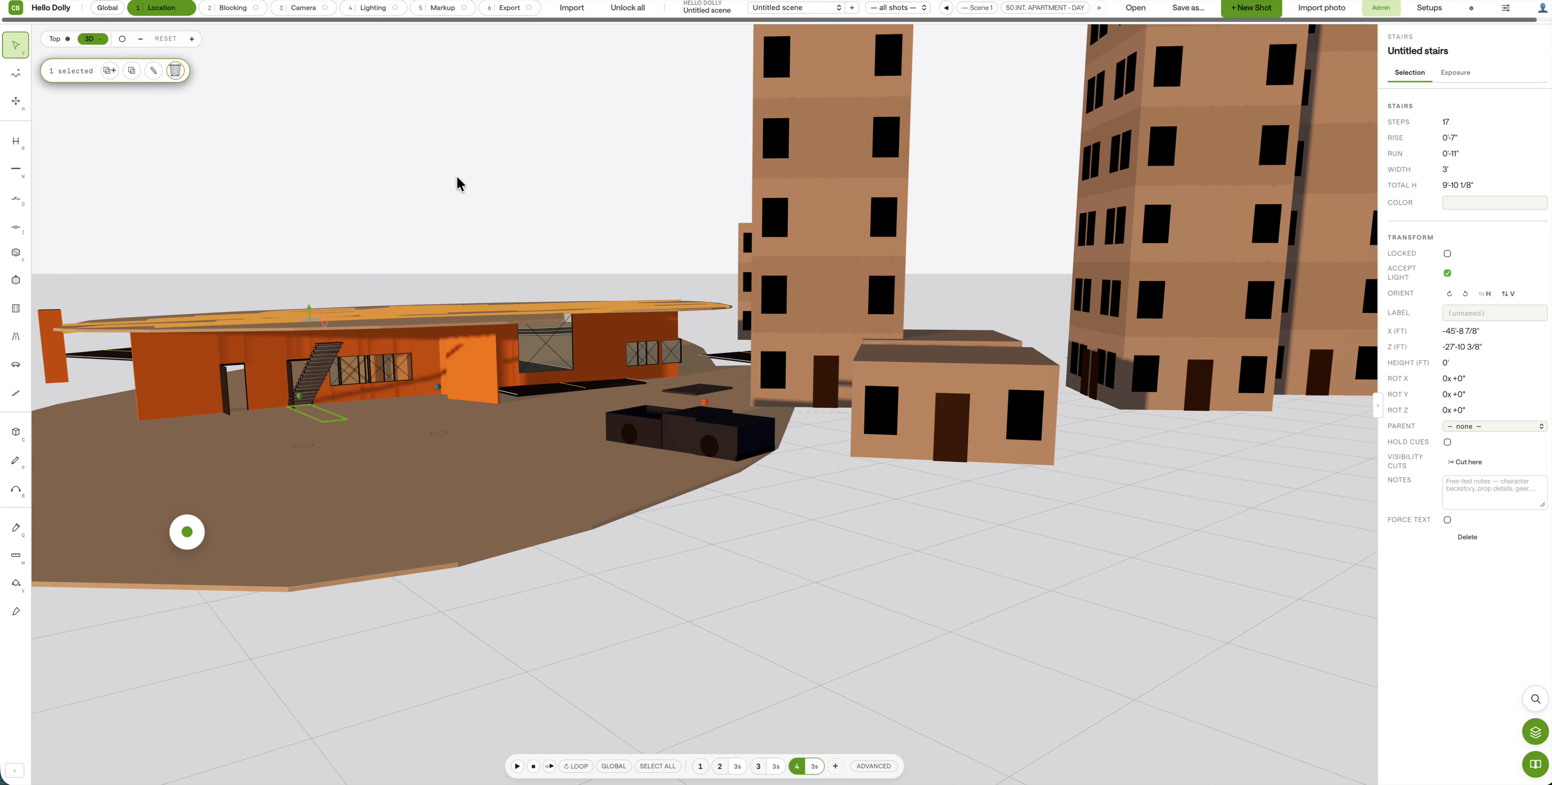
{"action": "scroll", "coordinate": [464, 226], "scroll_direction": "down", "scroll_amount": 5}
{"action": "scroll", "coordinate": [464, 226], "scroll_direction": "up", "scroll_amount": 6}
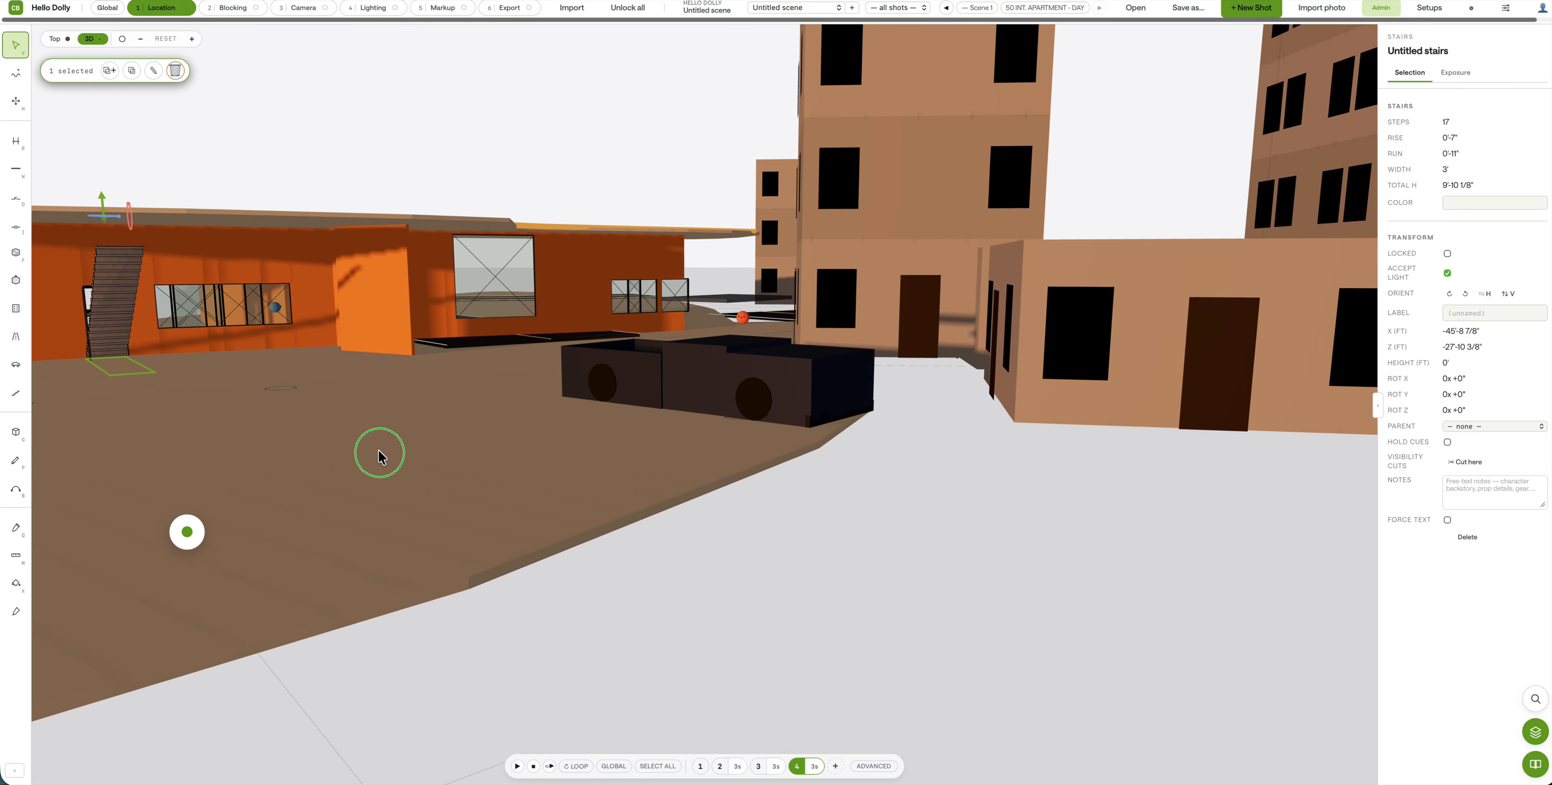
{"action": "left_click", "coordinate": [678, 576]}
{"action": "scroll", "coordinate": [627, 639], "scroll_direction": "down", "scroll_amount": 5}
{"action": "scroll", "coordinate": [631, 590], "scroll_direction": "up", "scroll_amount": 6}
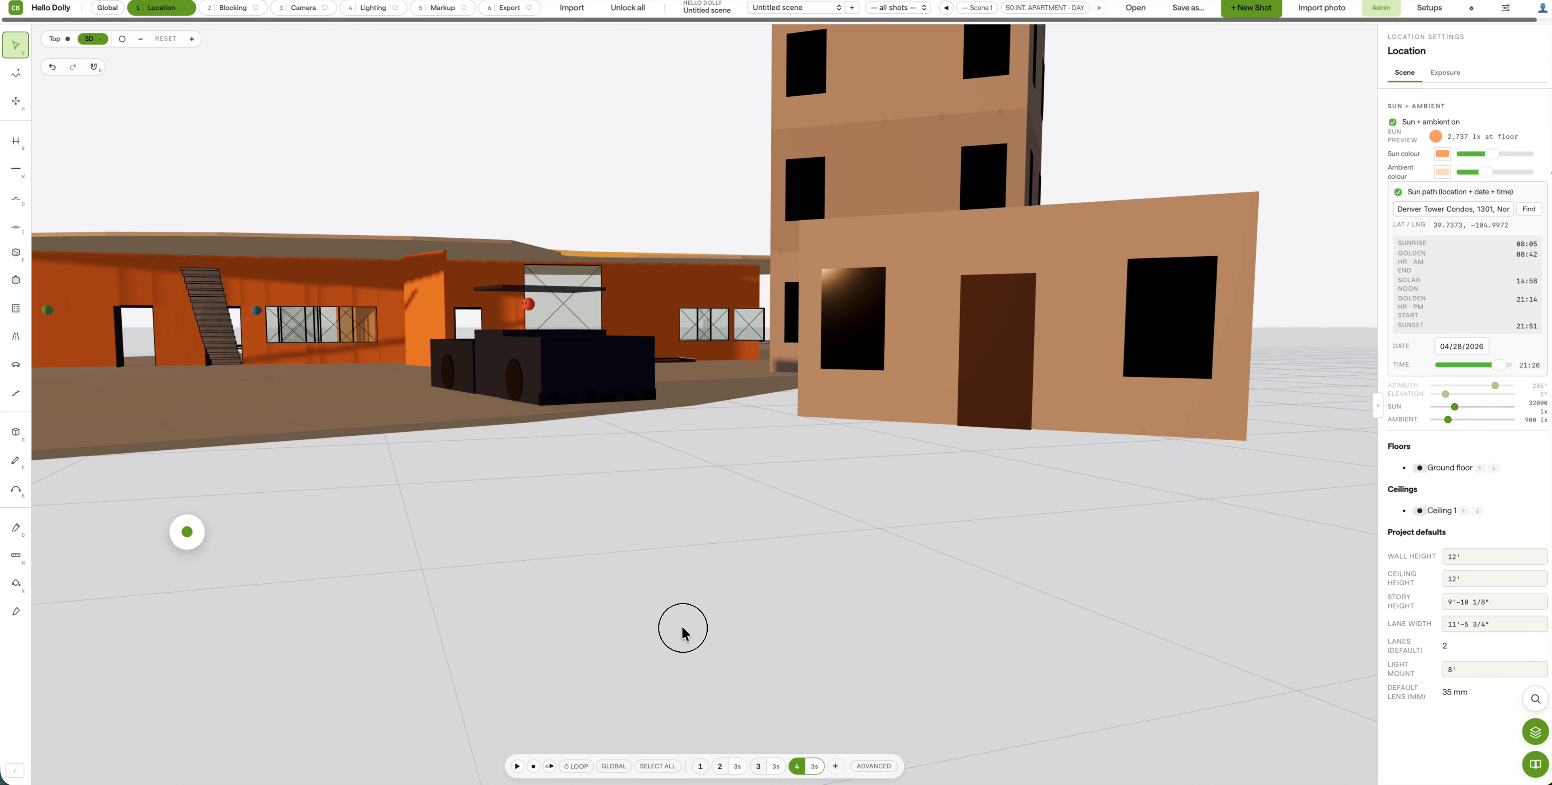
Step: Set the stairs at Y +174° against the orange building's front wall and reposition that wall
{"action": "left_click_drag", "start_coordinate": [693, 620], "coordinate": [757, 381]}
{"action": "left_click_drag", "start_coordinate": [648, 296], "coordinate": [412, 213]}
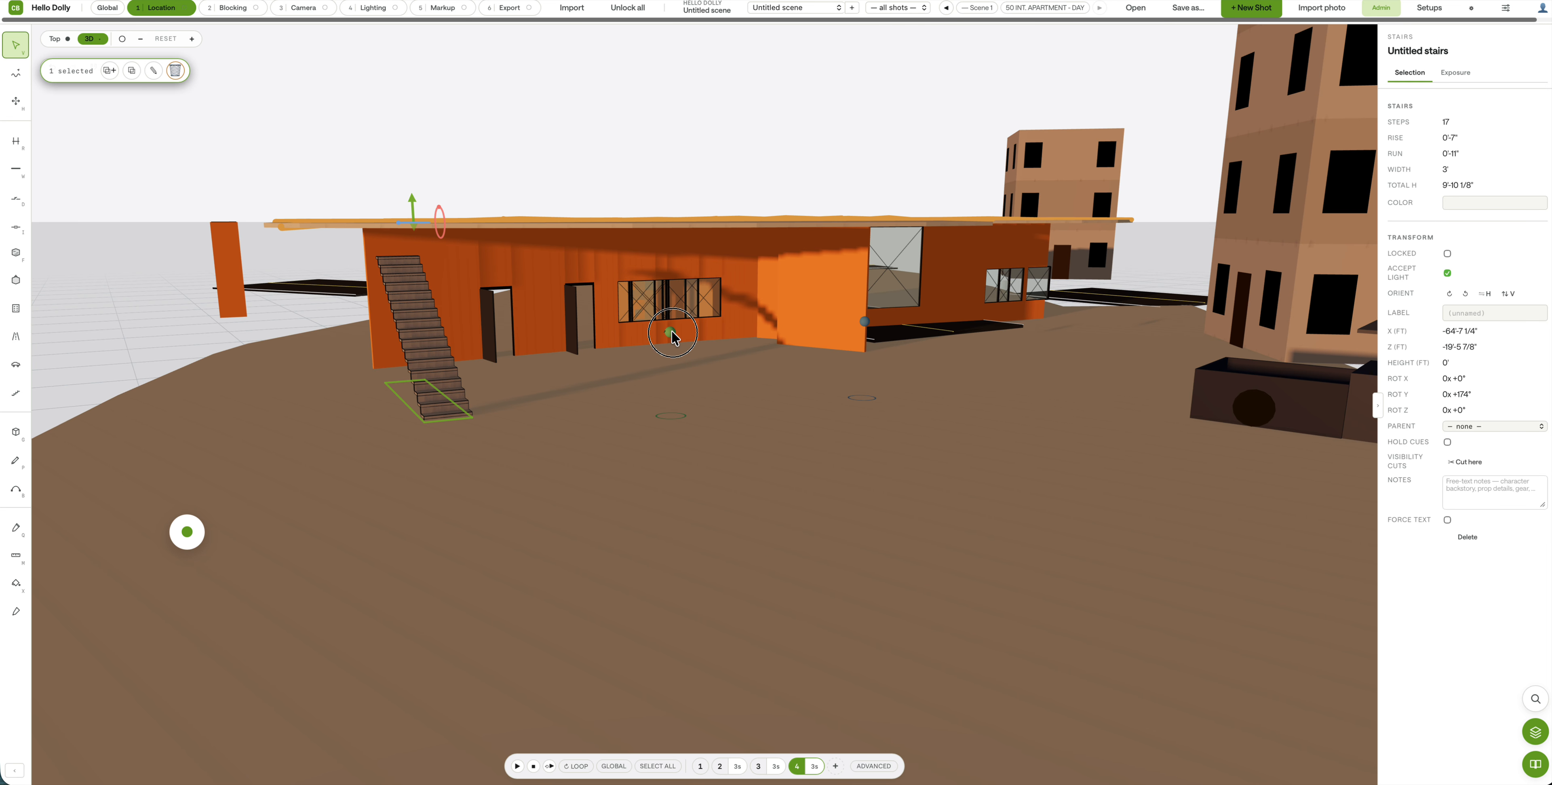
{"action": "mouse_move", "coordinate": [672, 332]}
{"action": "left_mouse_down"}
{"action": "mouse_move", "coordinate": [651, 337]}
{"action": "mouse_move", "coordinate": [673, 344]}
{"action": "left_mouse_up"}
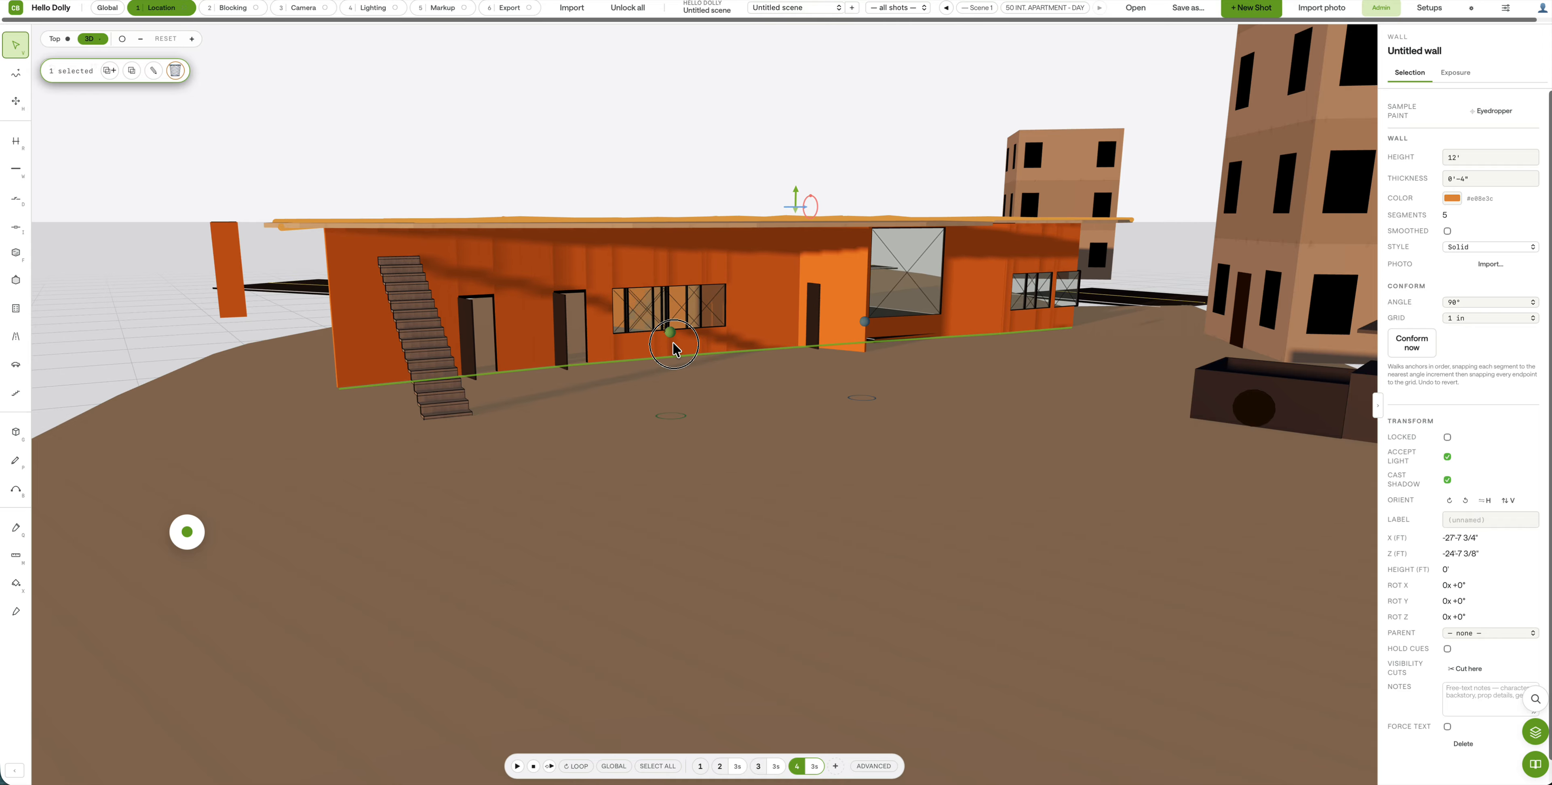
{"action": "left_click", "coordinate": [366, 543]}
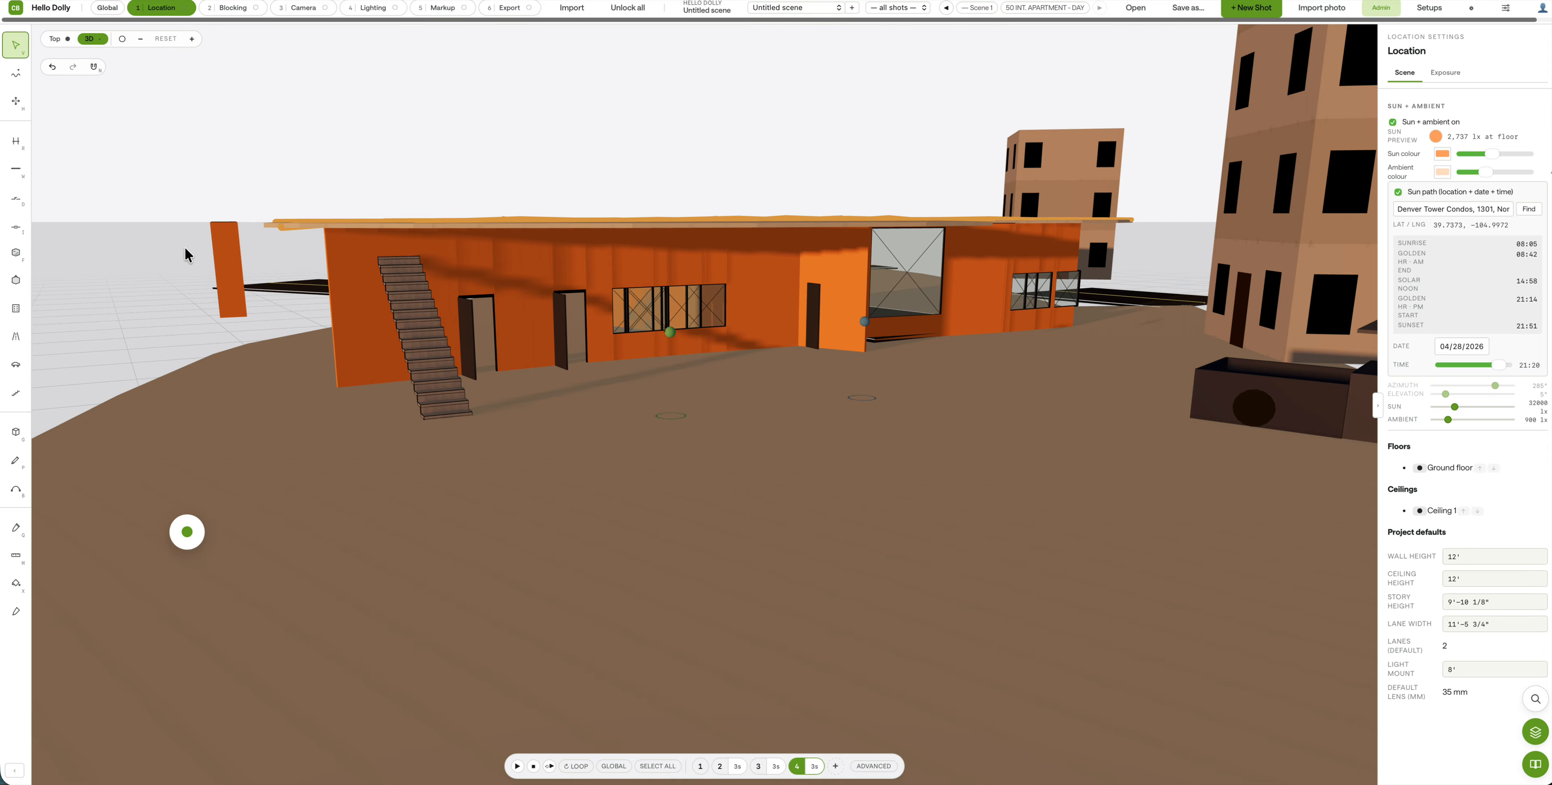
{"action": "left_click", "coordinate": [15, 252]}
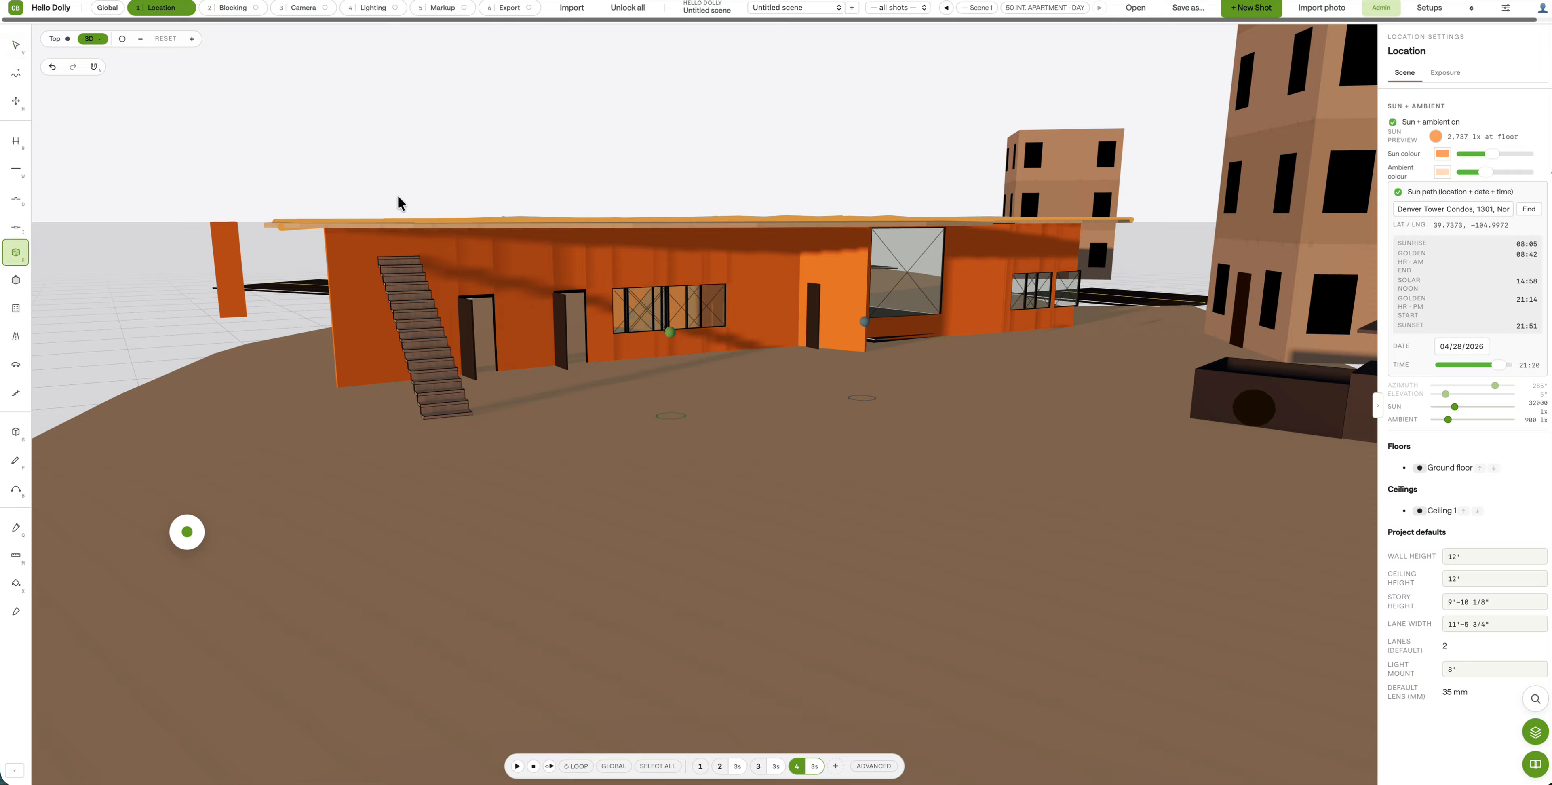
Step: Add a concrete floor region raised to 12'-5" with 0'-4" depth as the orange building's roof
{"action": "left_click", "coordinate": [301, 427]}
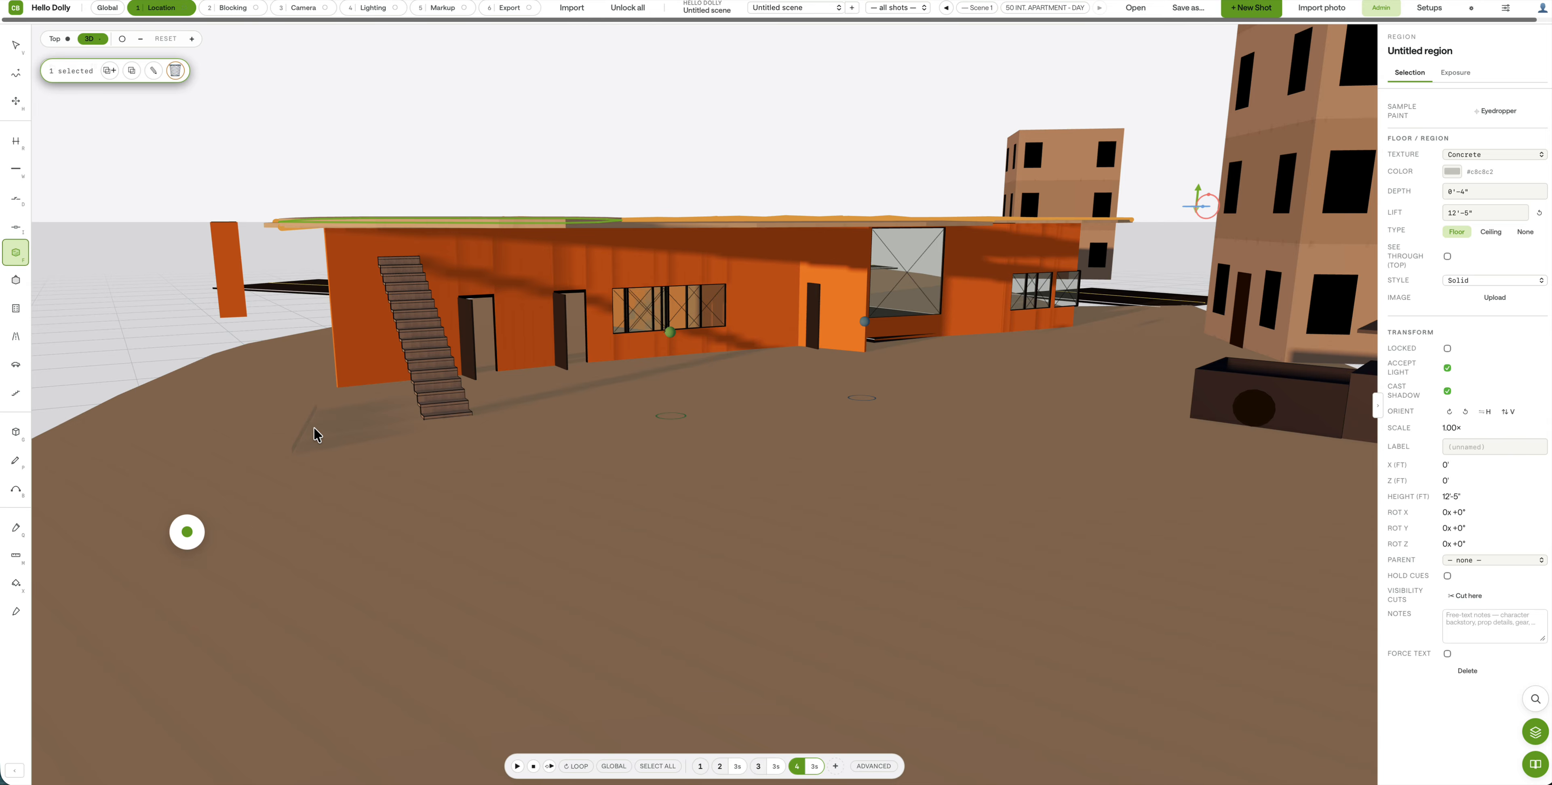
{"action": "scroll", "coordinate": [431, 360], "scroll_direction": "down", "scroll_amount": 5}
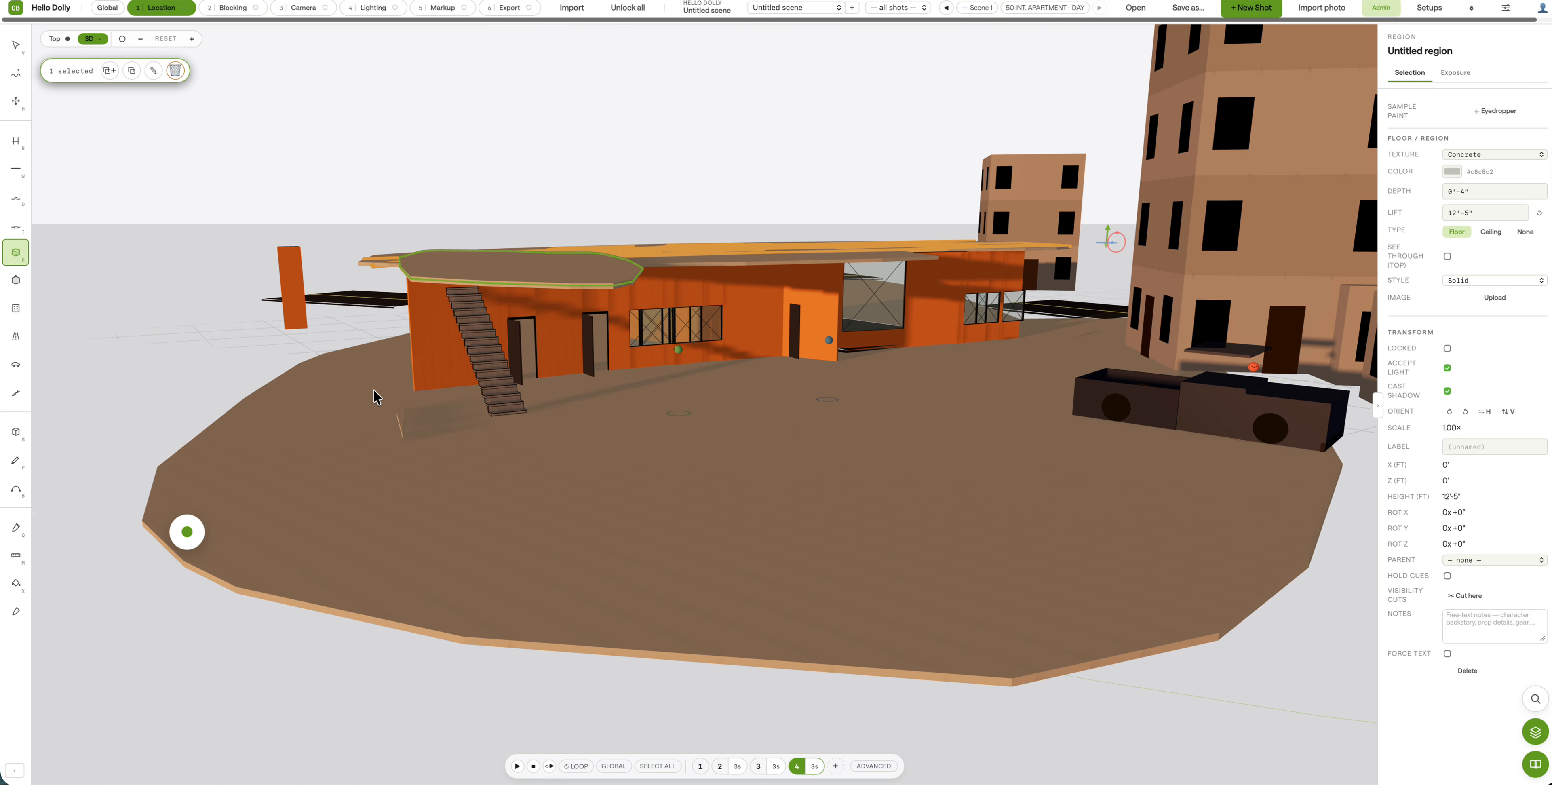
{"action": "scroll", "coordinate": [332, 417], "scroll_direction": "down", "scroll_amount": 3}
{"action": "scroll", "coordinate": [332, 417], "scroll_direction": "up", "scroll_amount": 7}
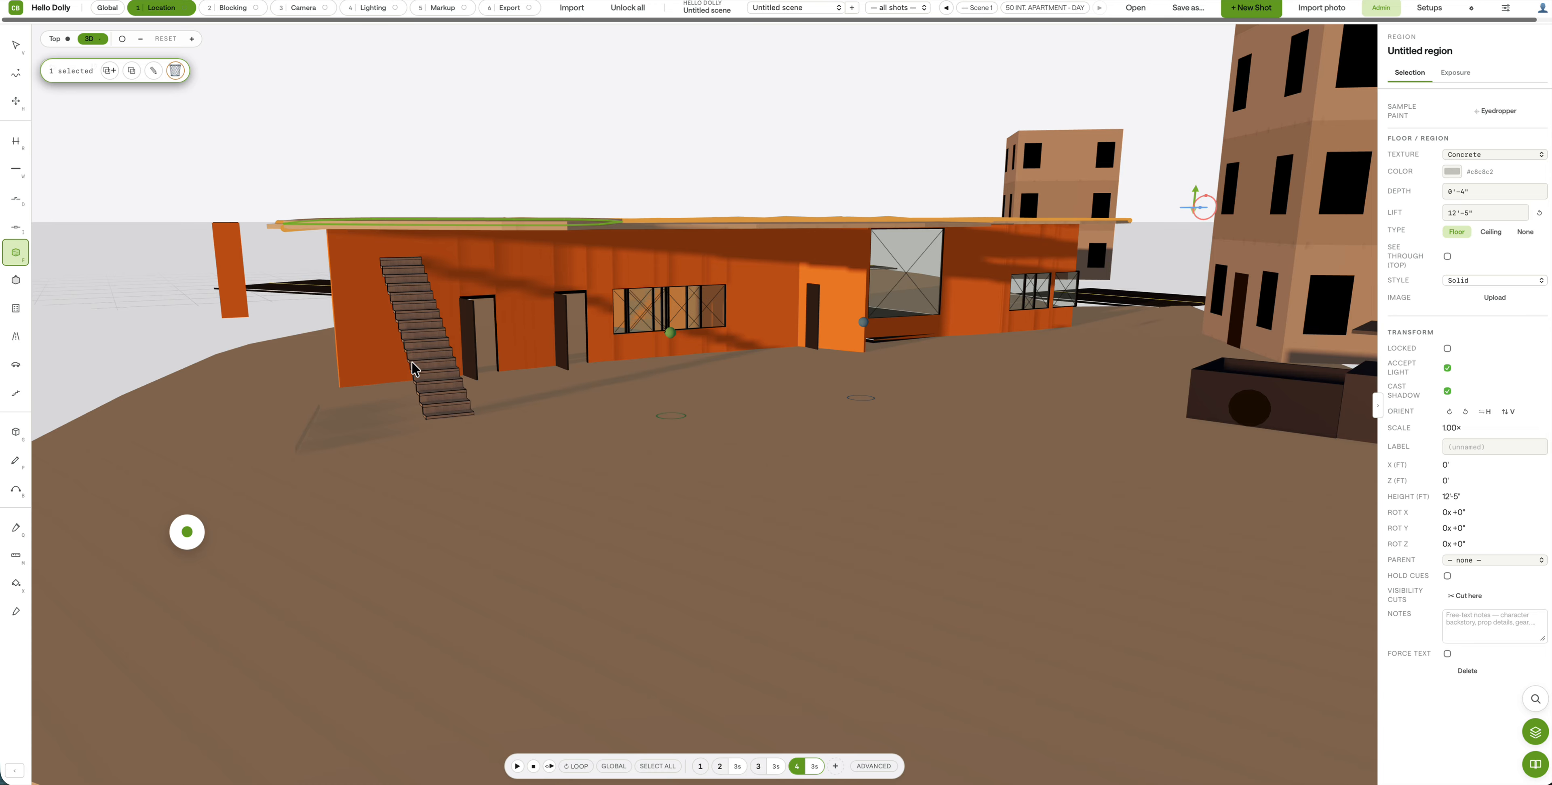
{"action": "right_click_drag", "start_coordinate": [418, 360], "coordinate": [417, 439]}
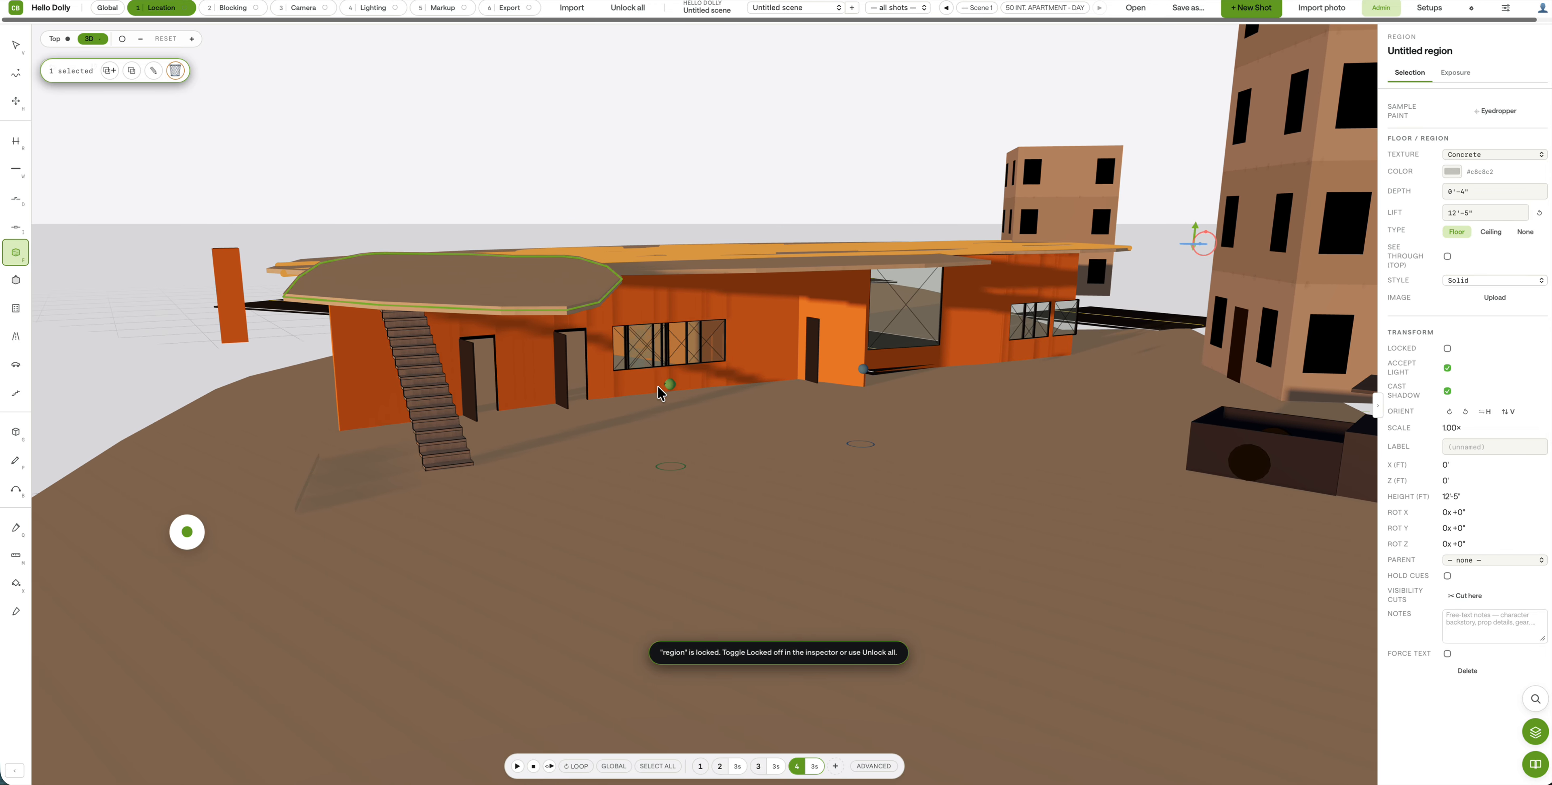
{"action": "left_click", "coordinate": [16, 44]}
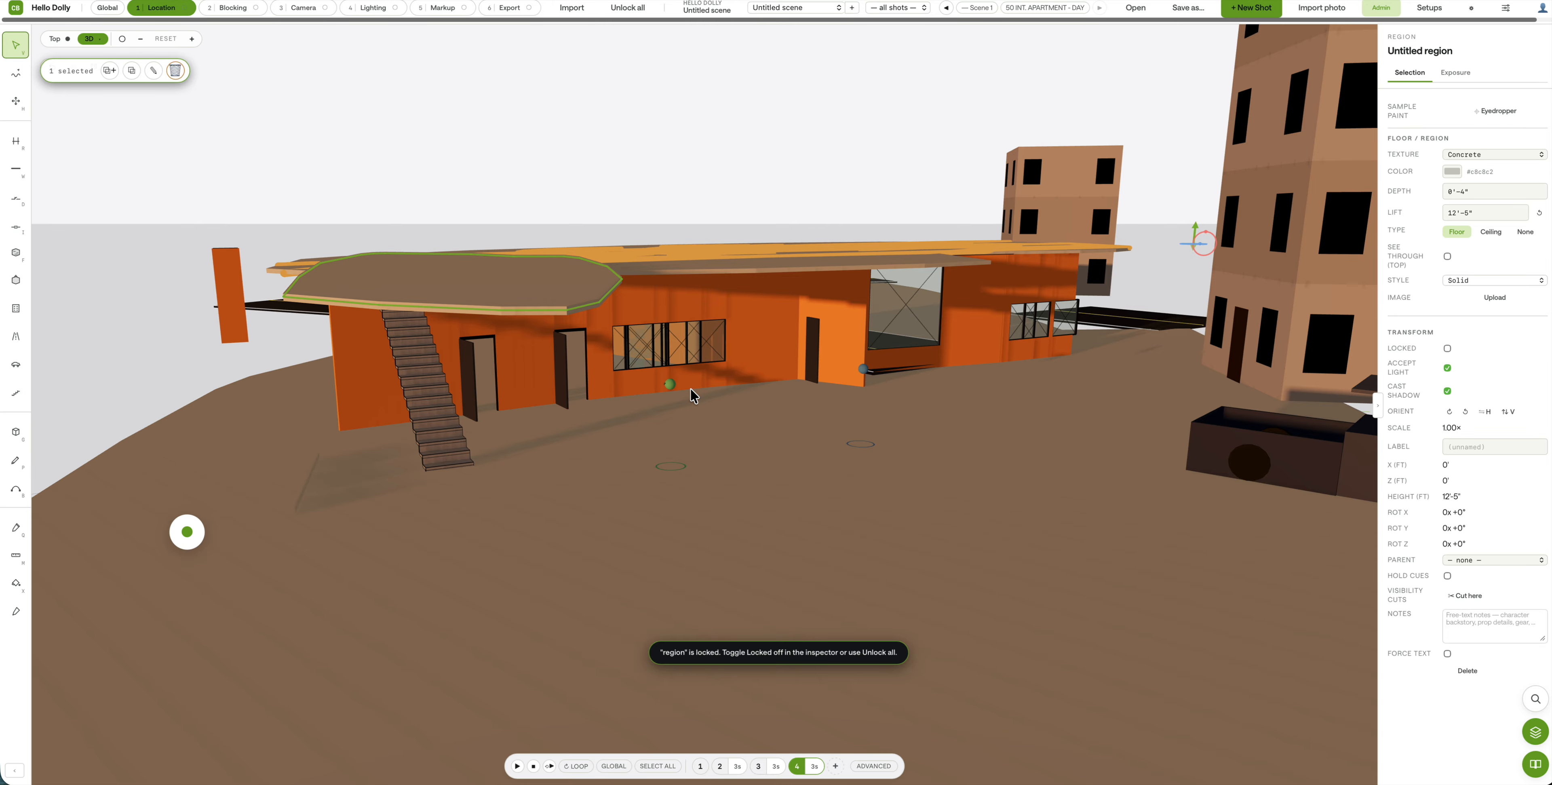
{"action": "left_click", "coordinate": [672, 390]}
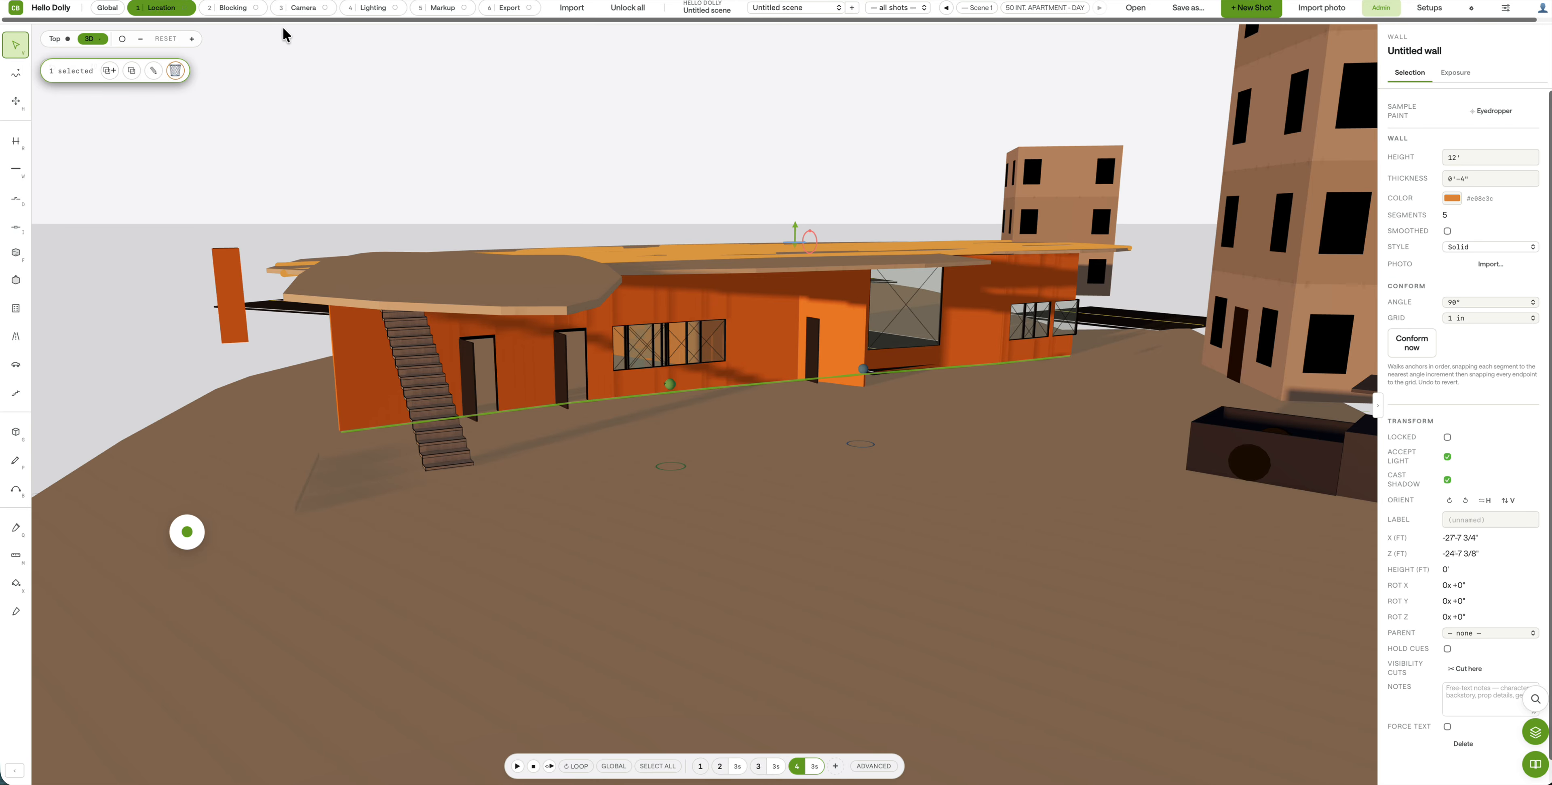
Step: Block one character onto the roof and another on the ground at X -72'-7 1/4", Z 18'-6"
{"action": "left_click", "coordinate": [233, 9]}
{"action": "left_click_drag", "start_coordinate": [671, 387], "coordinate": [475, 429]}
{"action": "left_click_drag", "start_coordinate": [459, 173], "coordinate": [723, 291]}
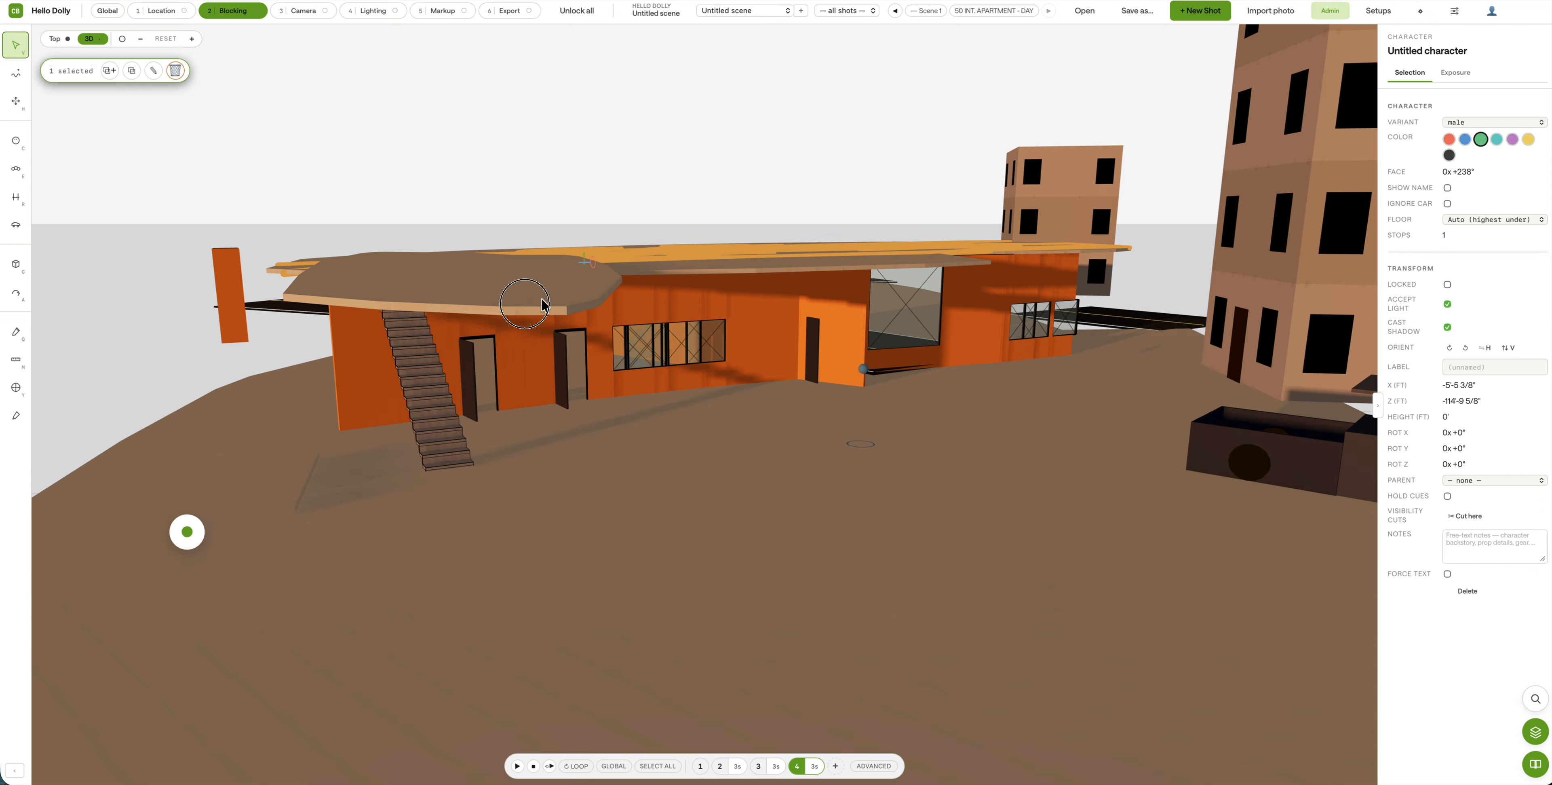
{"action": "left_click", "coordinate": [564, 273]}
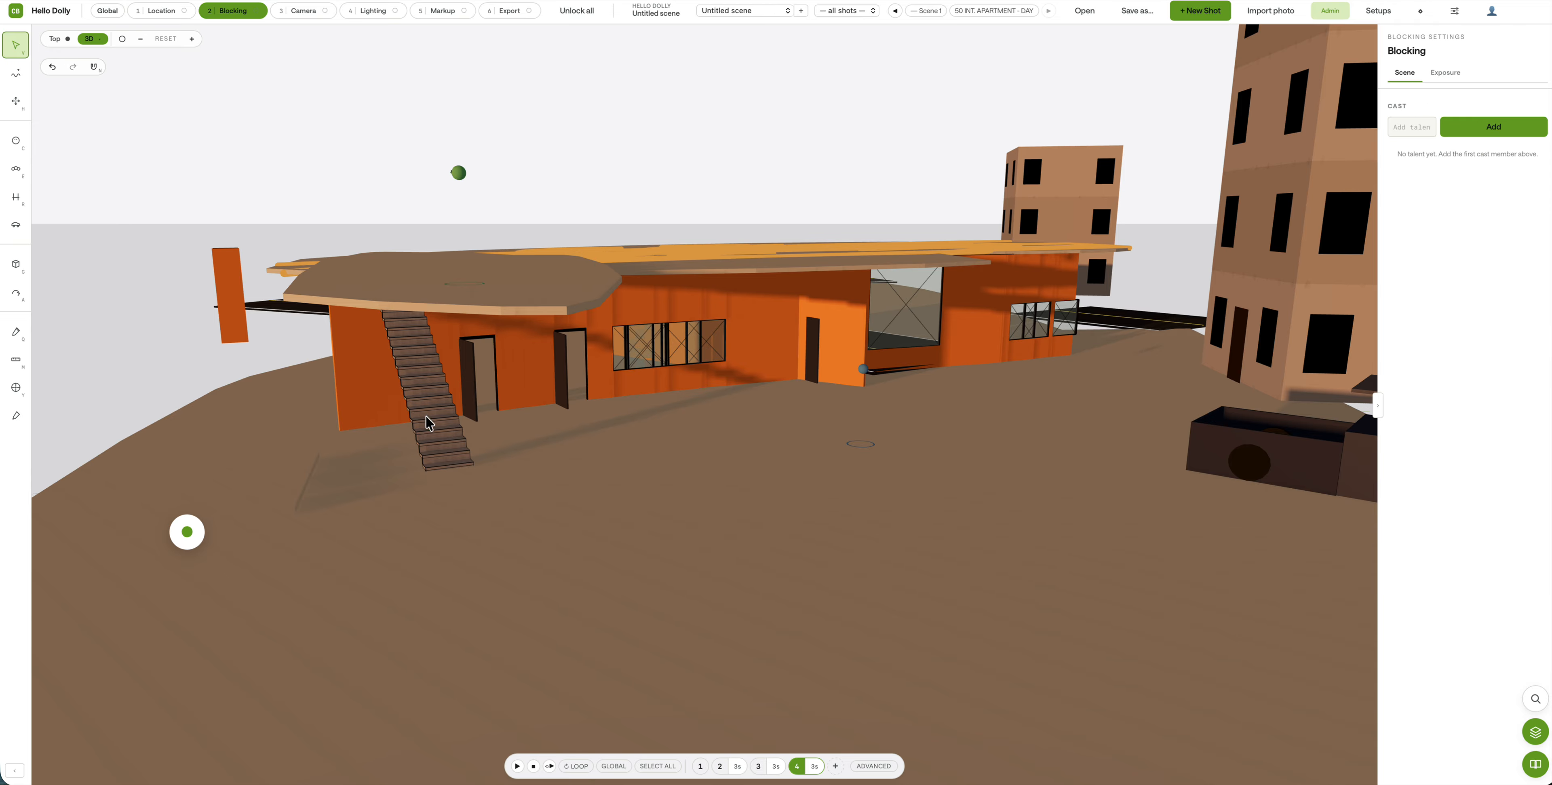
{"action": "left_click", "coordinate": [452, 176]}
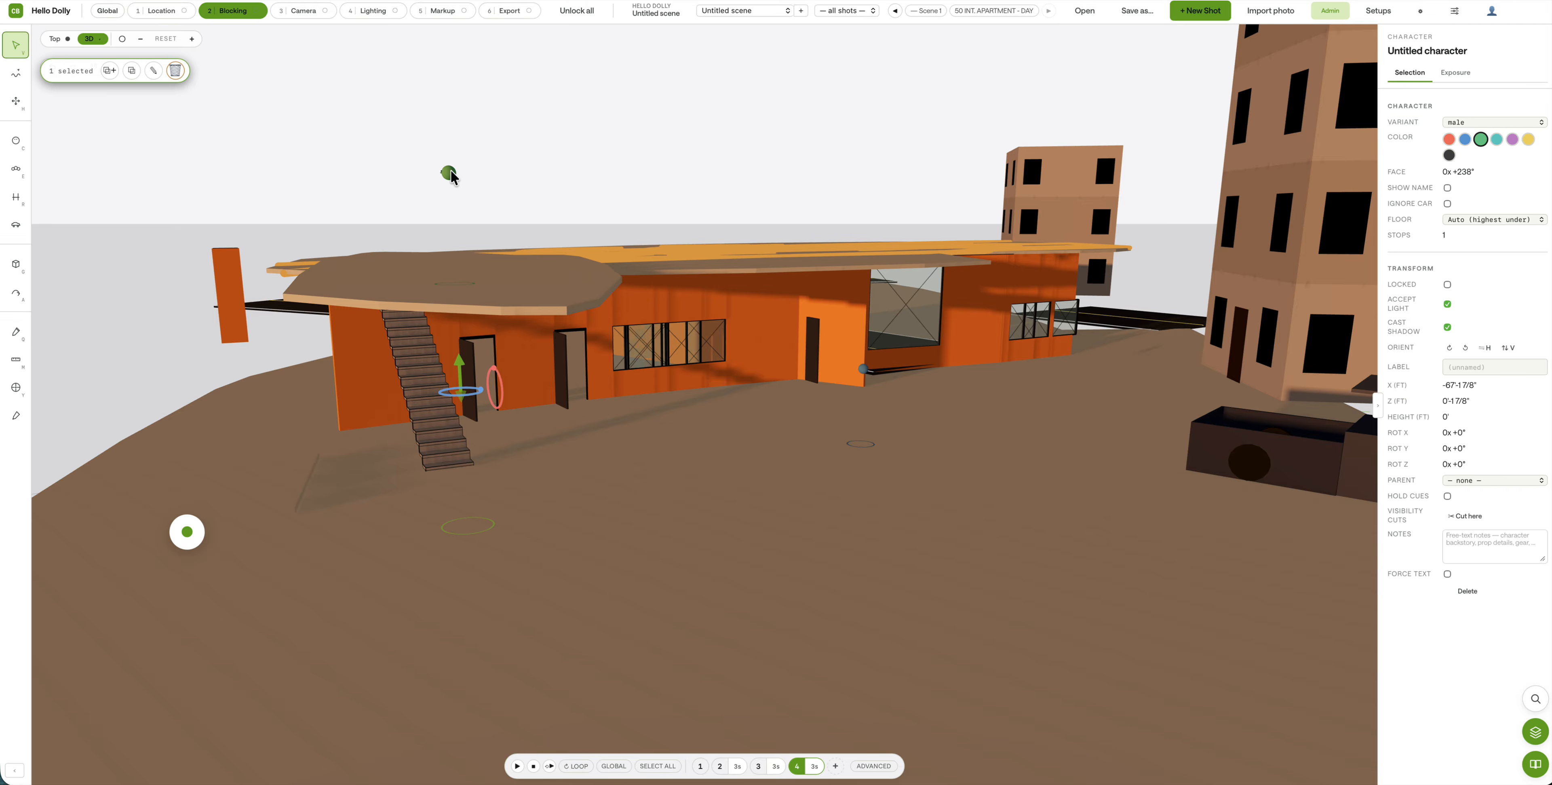
{"action": "left_click_drag", "start_coordinate": [450, 177], "coordinate": [511, 181]}
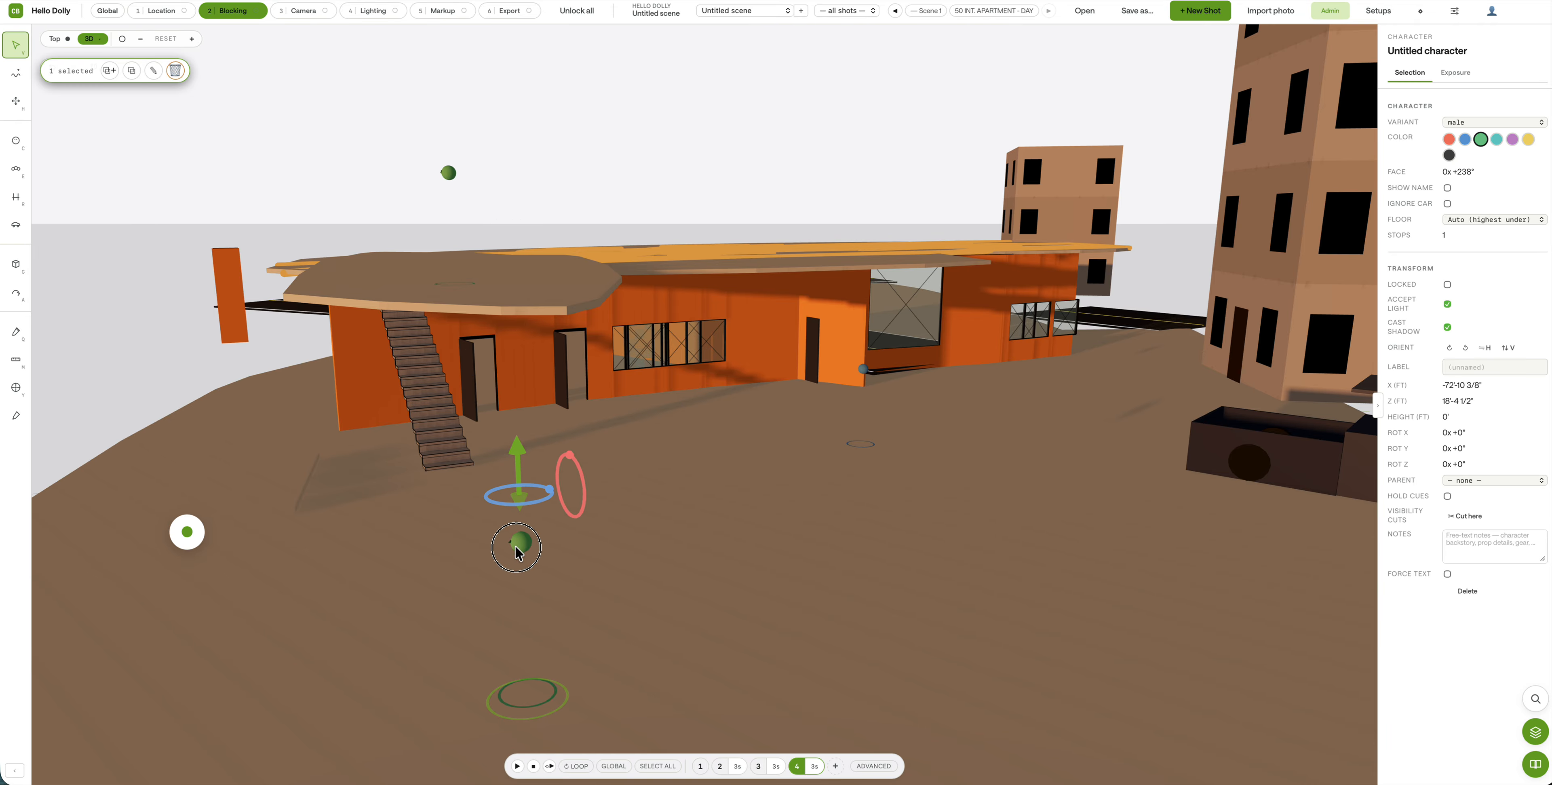
{"action": "left_click_drag", "start_coordinate": [516, 552], "coordinate": [512, 549]}
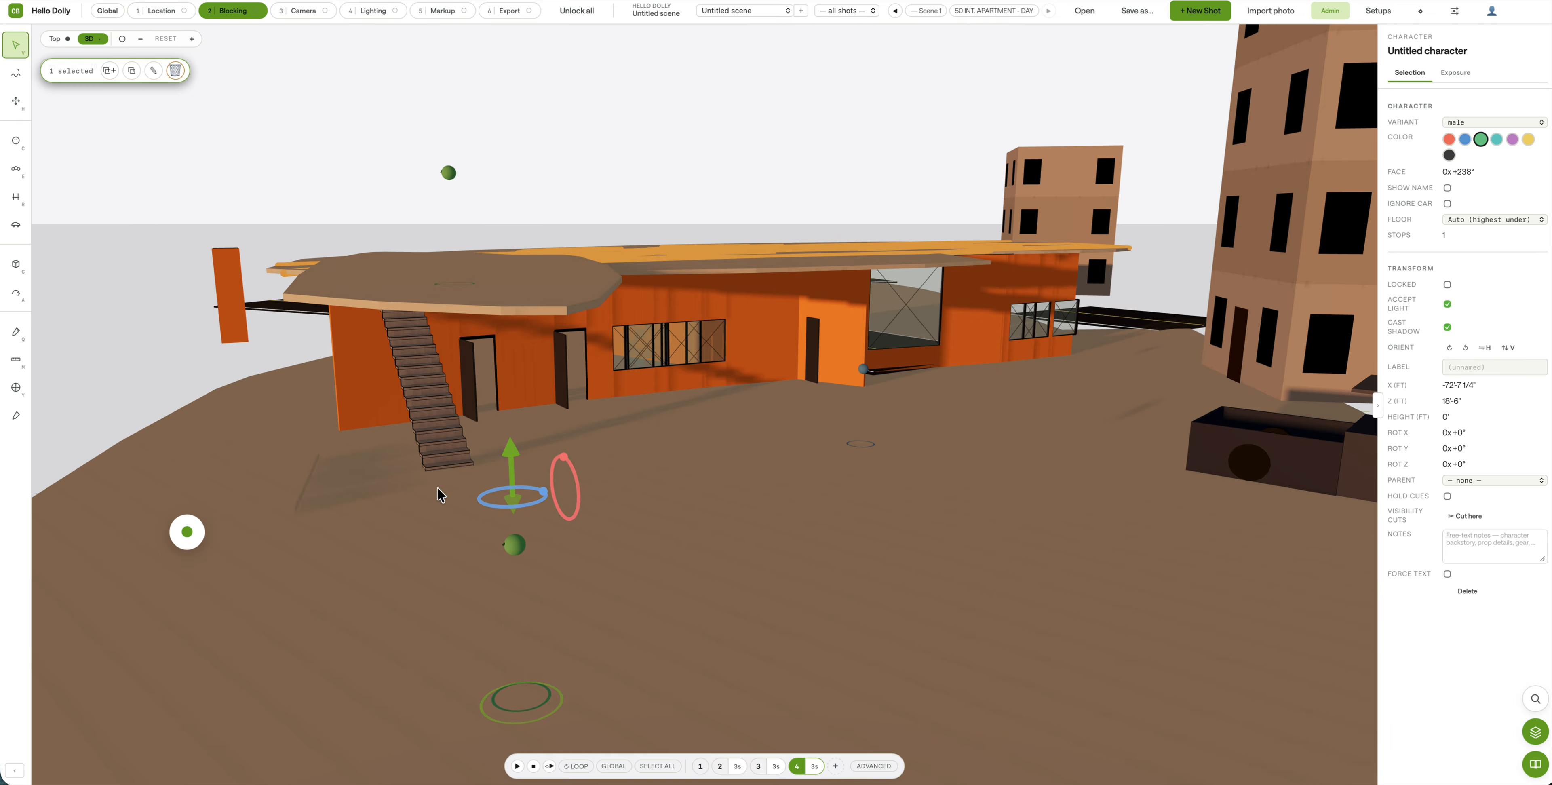
{"action": "left_click", "coordinate": [295, 13]}
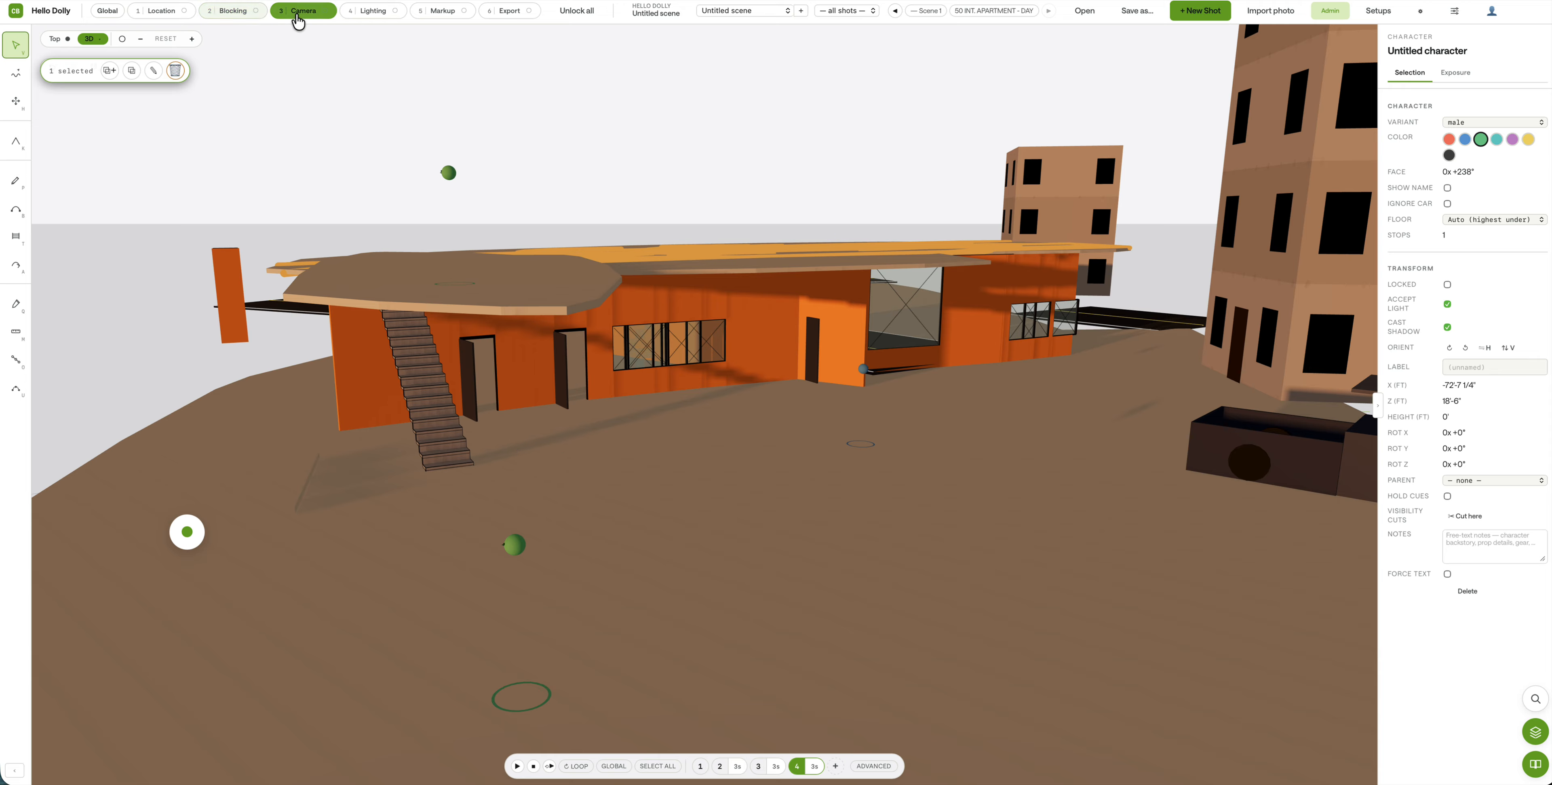
Step: Place the character's first cue point and add a second cue point on the roof
{"action": "left_click", "coordinate": [15, 74]}
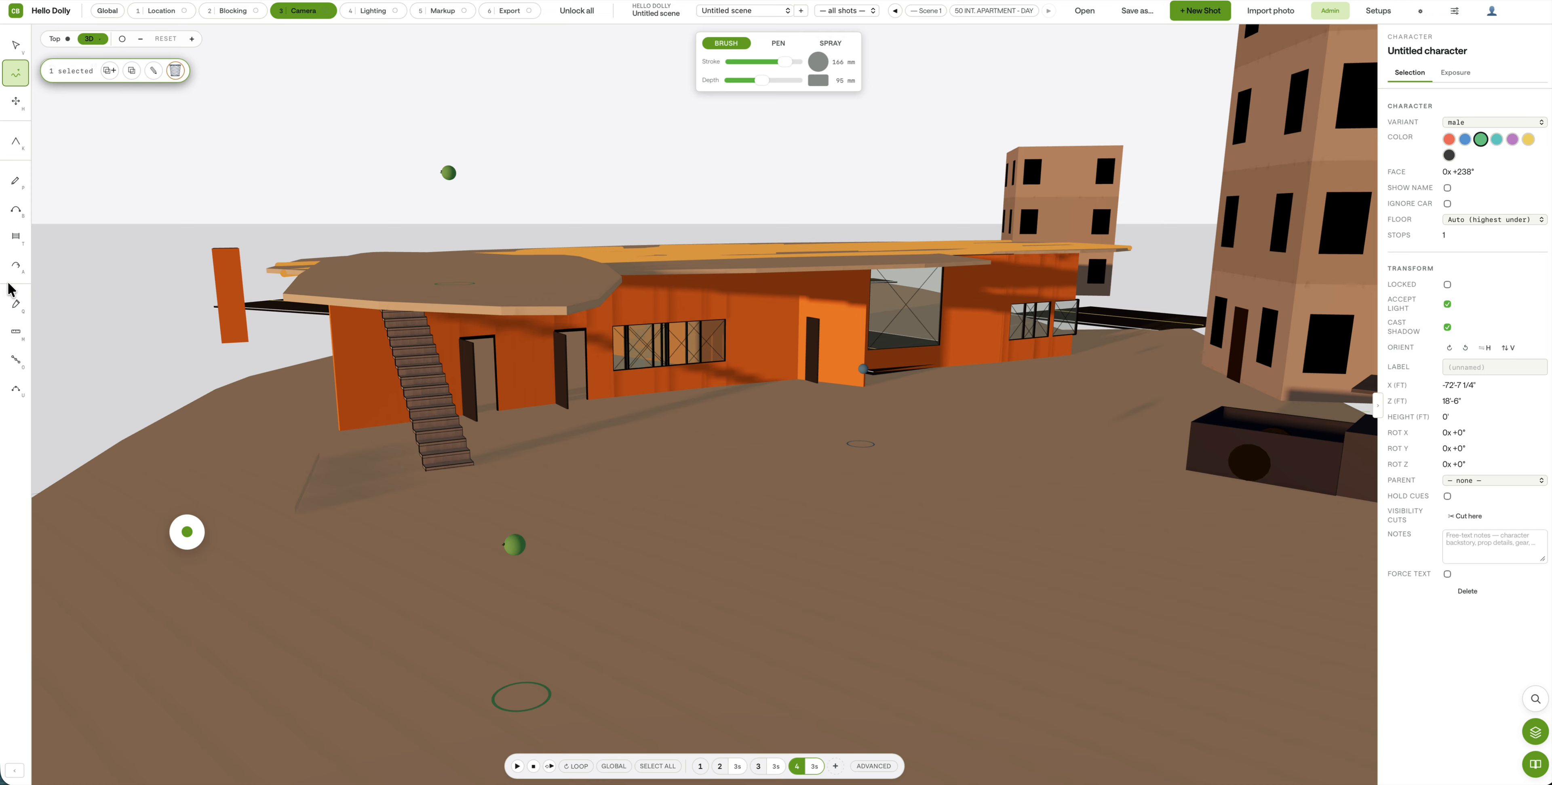
{"action": "left_click", "coordinate": [187, 536]}
{"action": "left_click", "coordinate": [163, 565]}
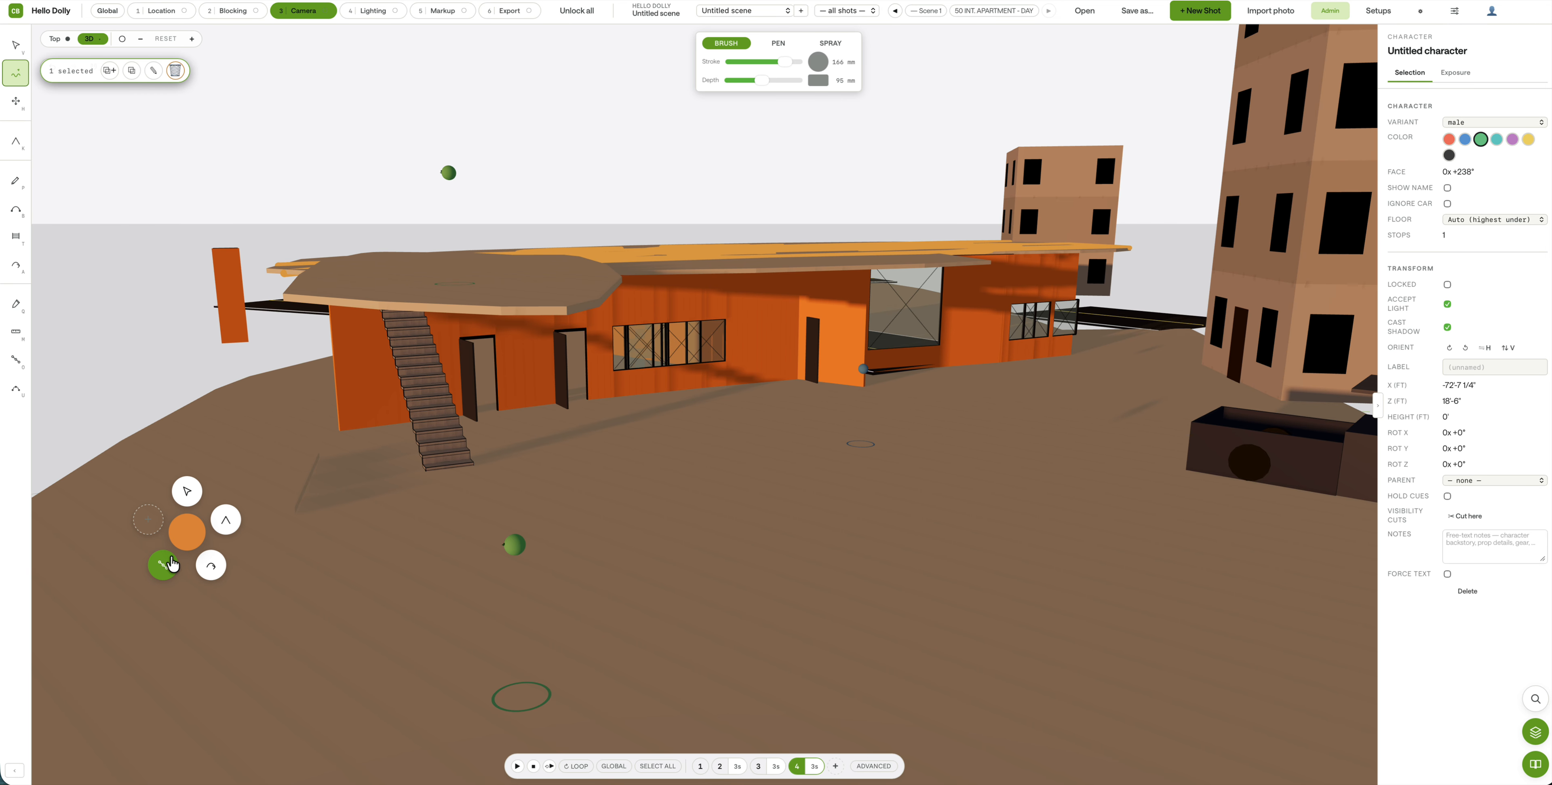
{"action": "left_click", "coordinate": [514, 547]}
{"action": "left_click", "coordinate": [450, 178]}
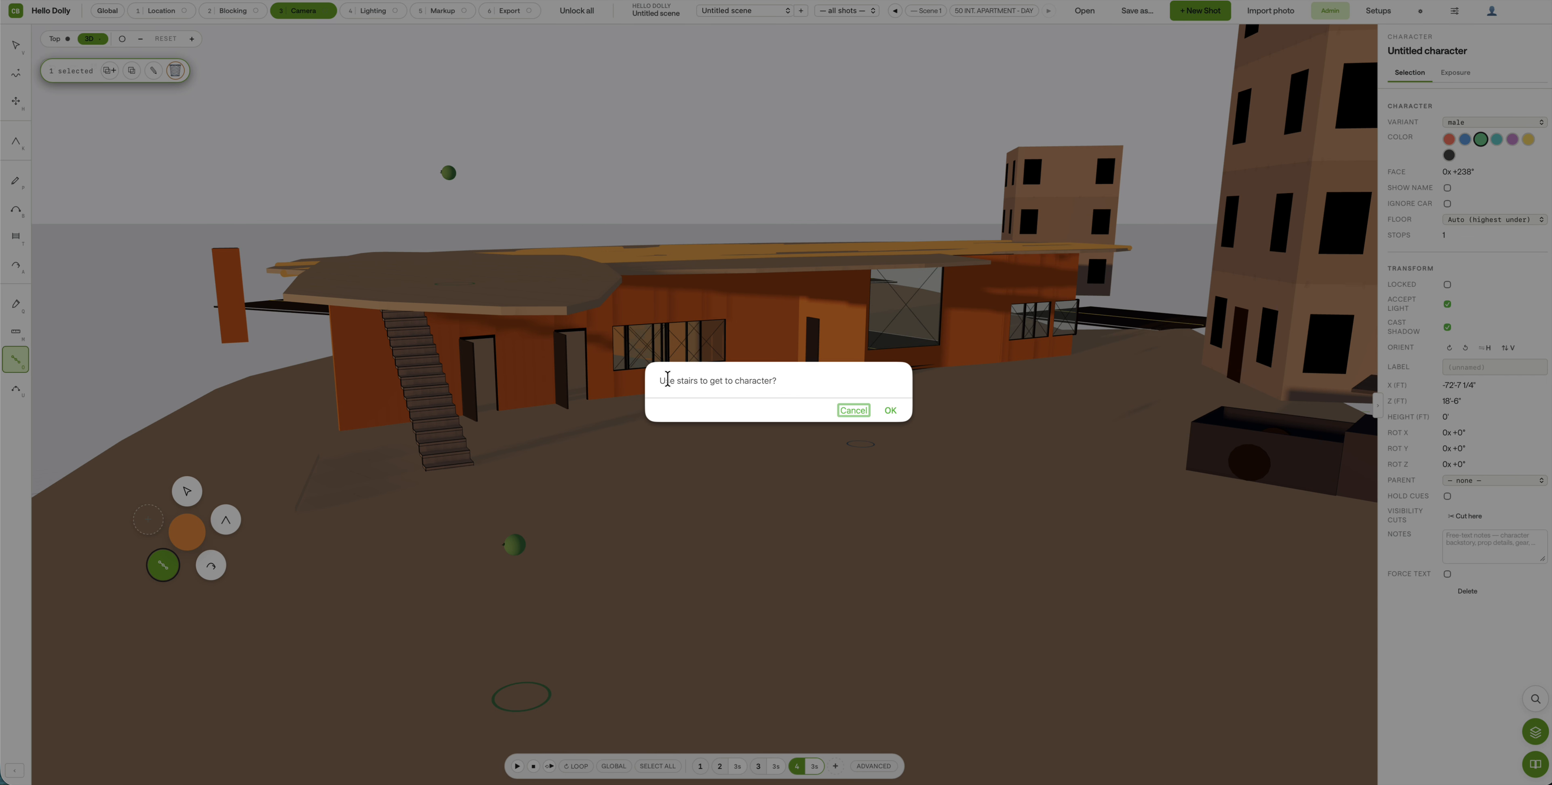
Step: Route the character's path over the stairs and play back the blocking cues
{"action": "left_click_drag", "start_coordinate": [669, 380], "coordinate": [731, 381]}
{"action": "left_click", "coordinate": [734, 382]}
{"action": "left_click", "coordinate": [894, 416]}
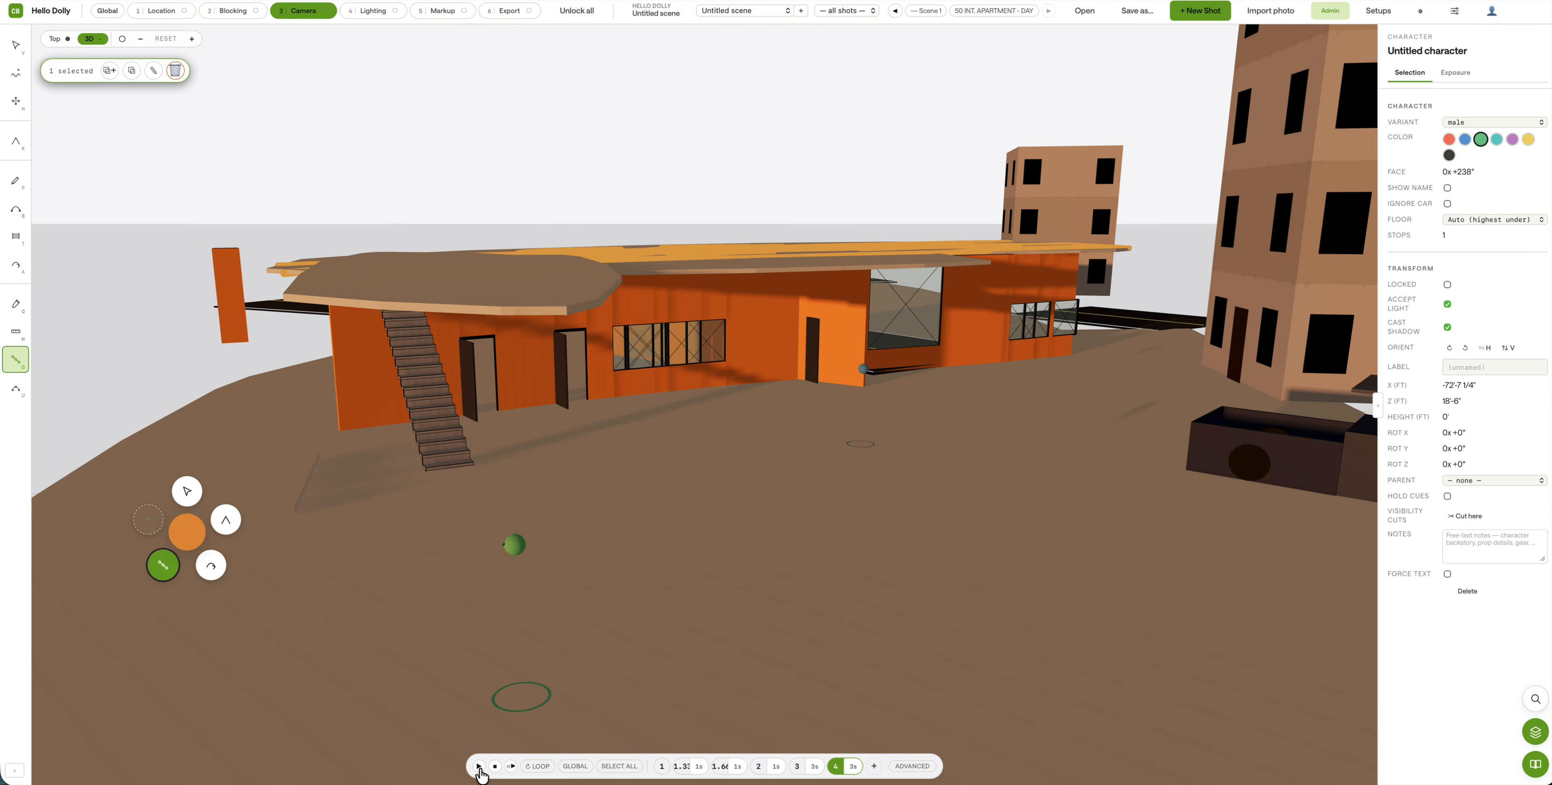
{"action": "left_click", "coordinate": [479, 767]}
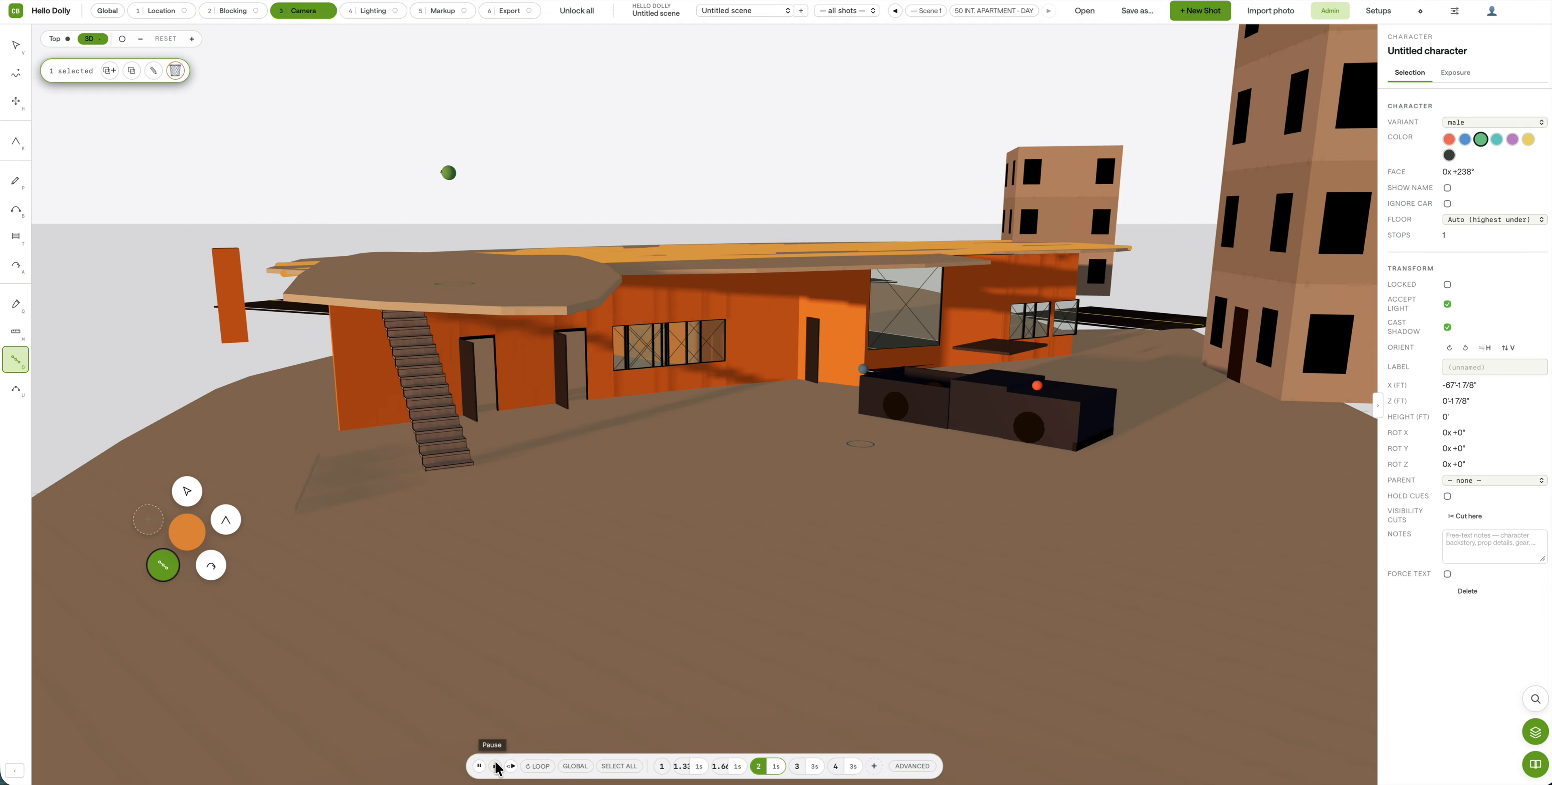
Step: Jump between cues 1.66, 1, 1.33 and 3 to preview character and truck positions
{"action": "left_click", "coordinate": [717, 766]}
{"action": "left_click", "coordinate": [717, 767]}
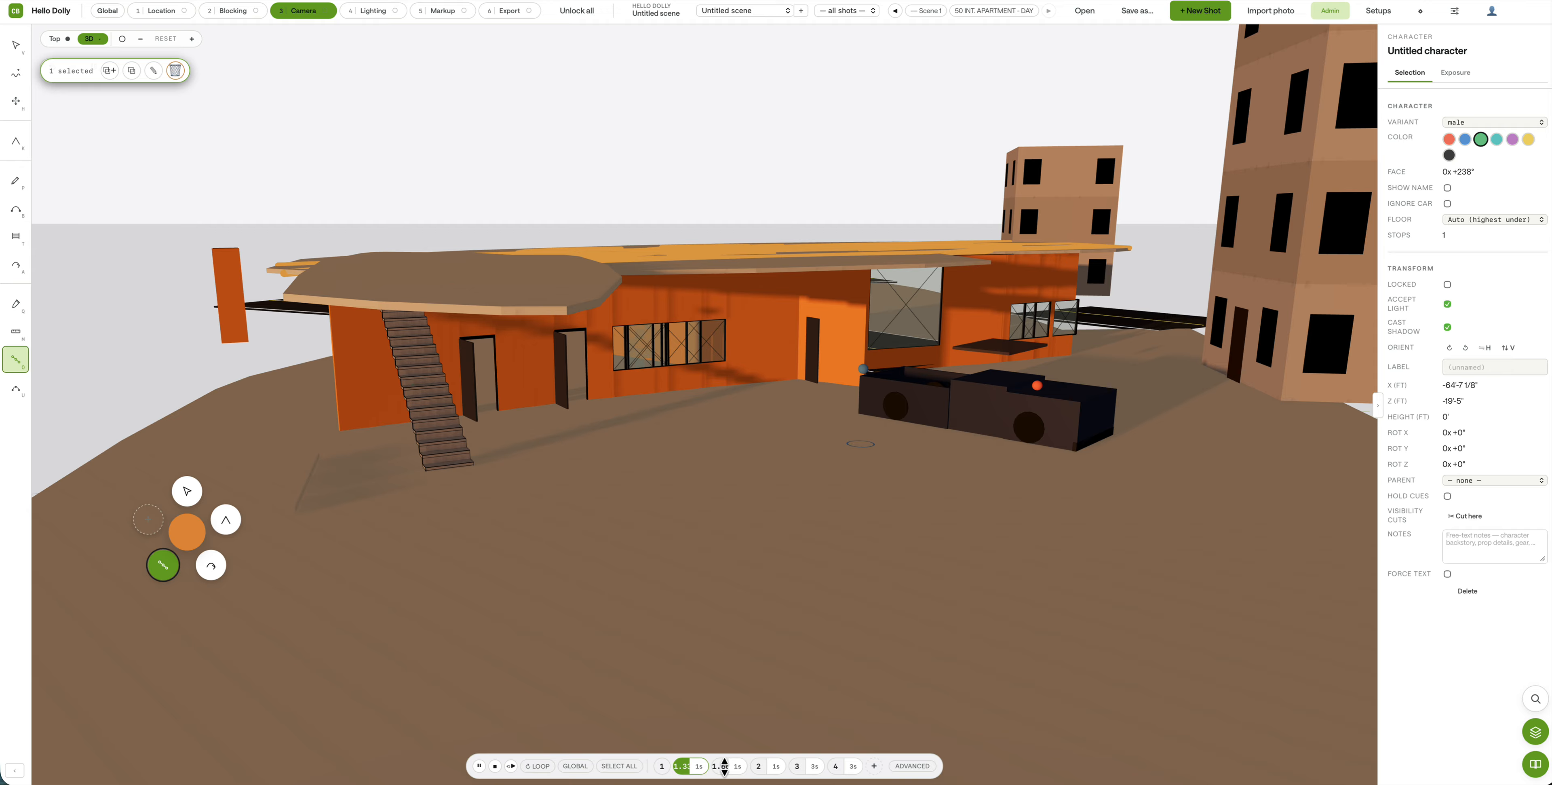
{"action": "left_click", "coordinate": [730, 767]}
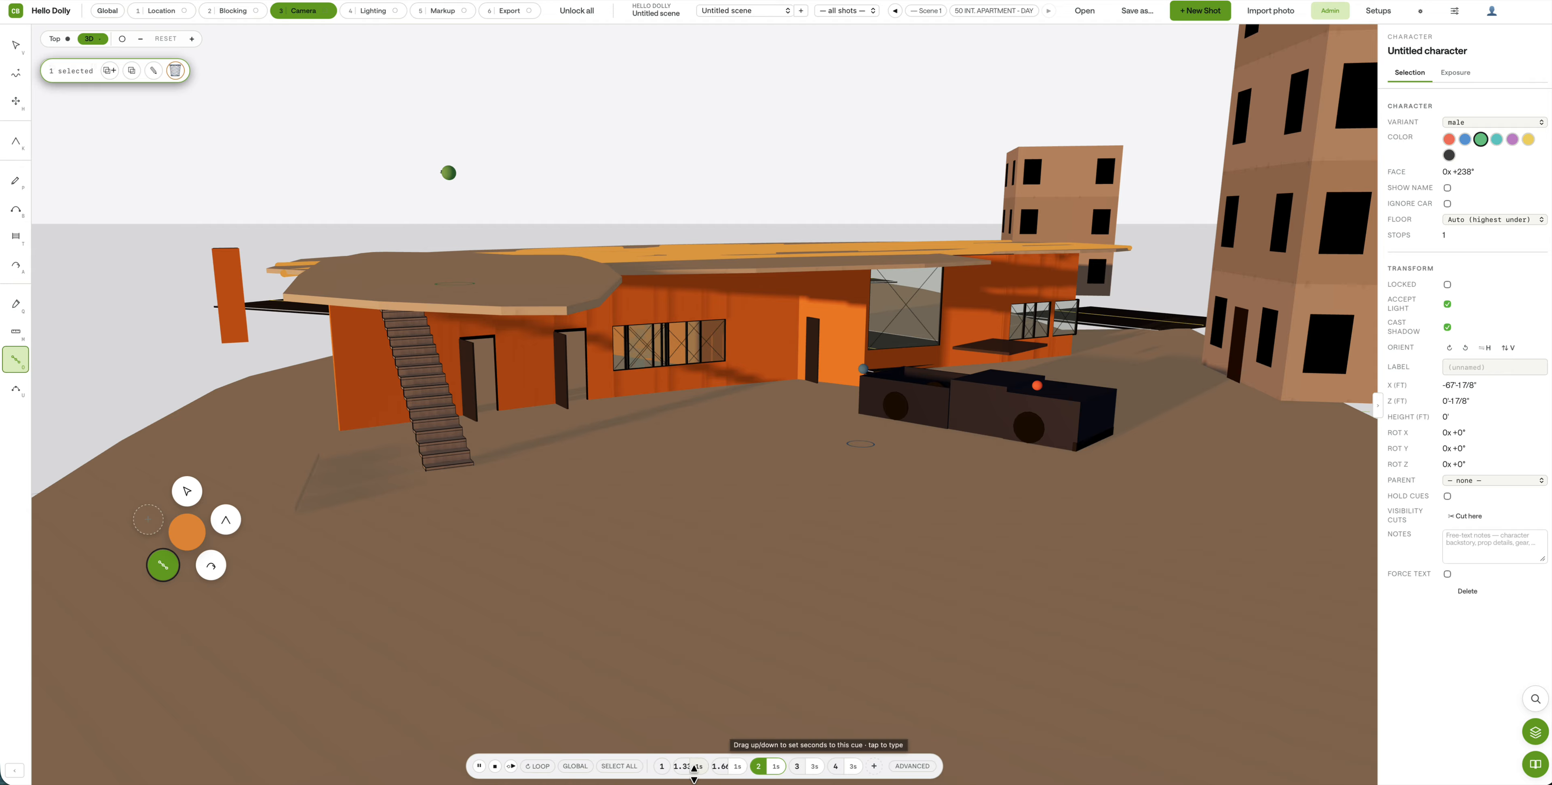
{"action": "left_click", "coordinate": [661, 767]}
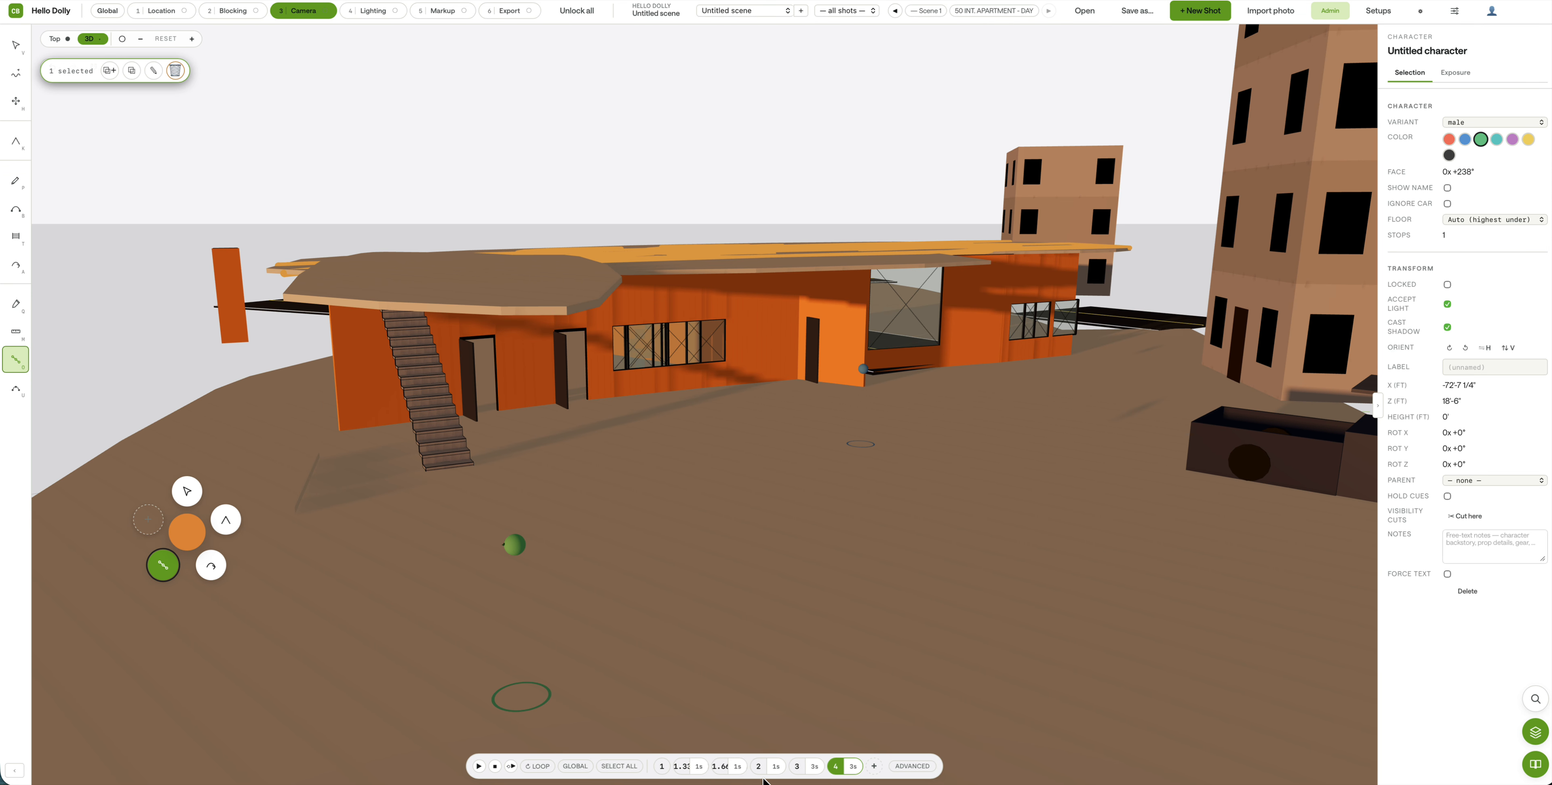
{"action": "left_click", "coordinate": [680, 765]}
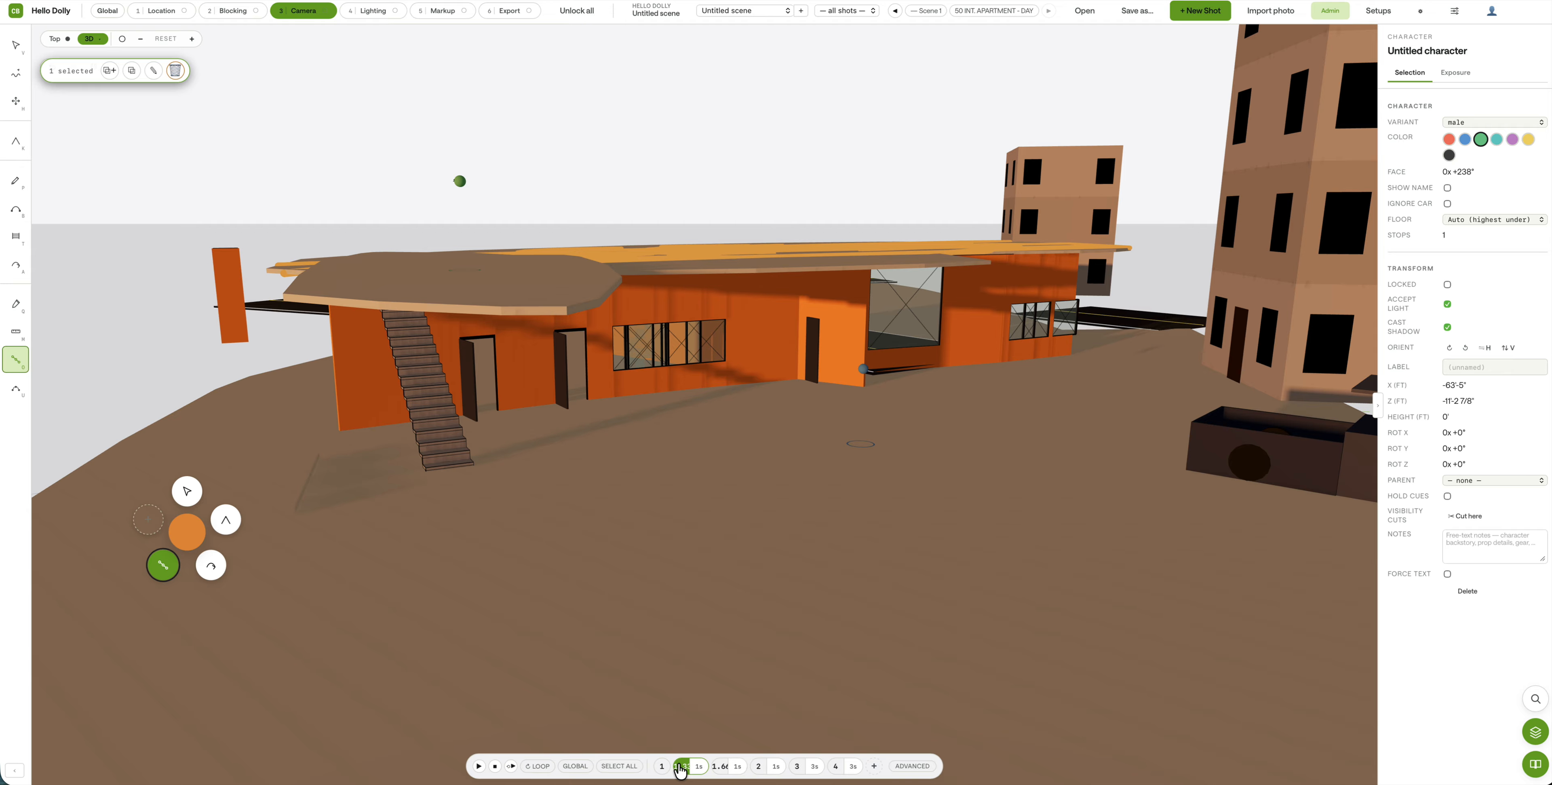
{"action": "left_click", "coordinate": [719, 767]}
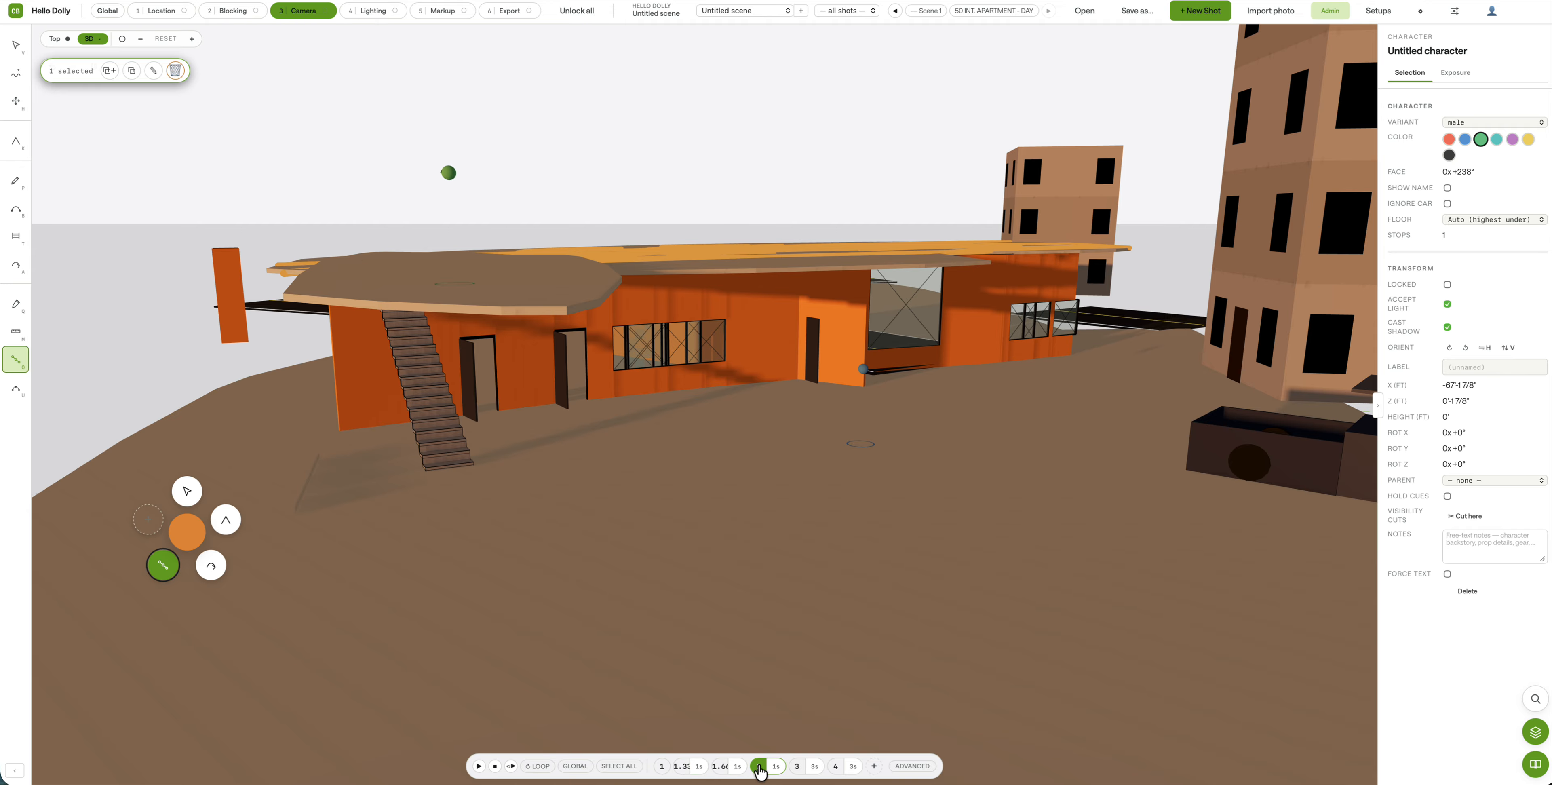
{"action": "left_click", "coordinate": [796, 767]}
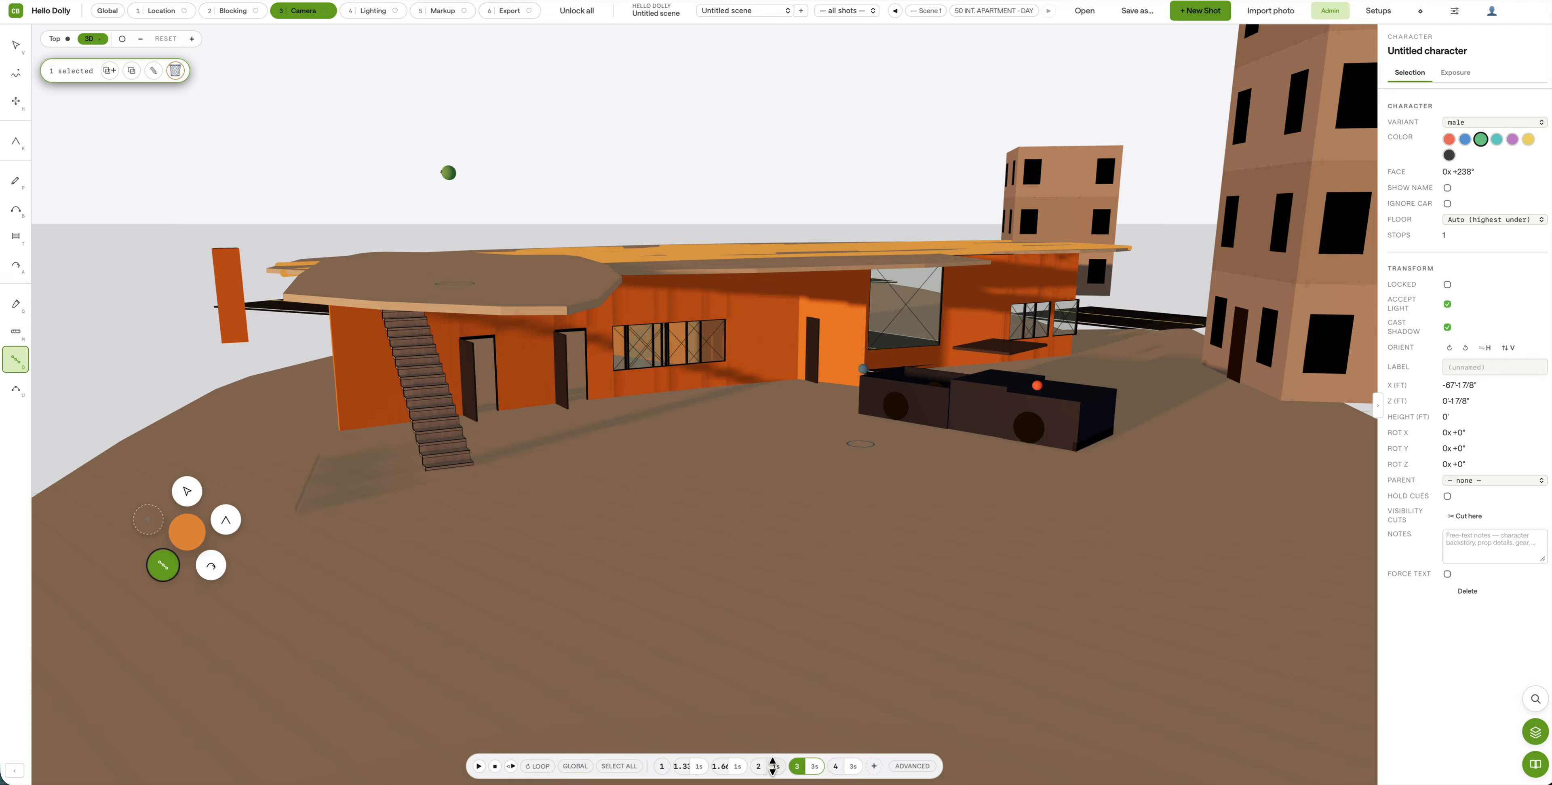
Step: Step forward through cues 1, 1.33, 1.66, 2 and 3 in order
{"action": "left_click", "coordinate": [661, 767]}
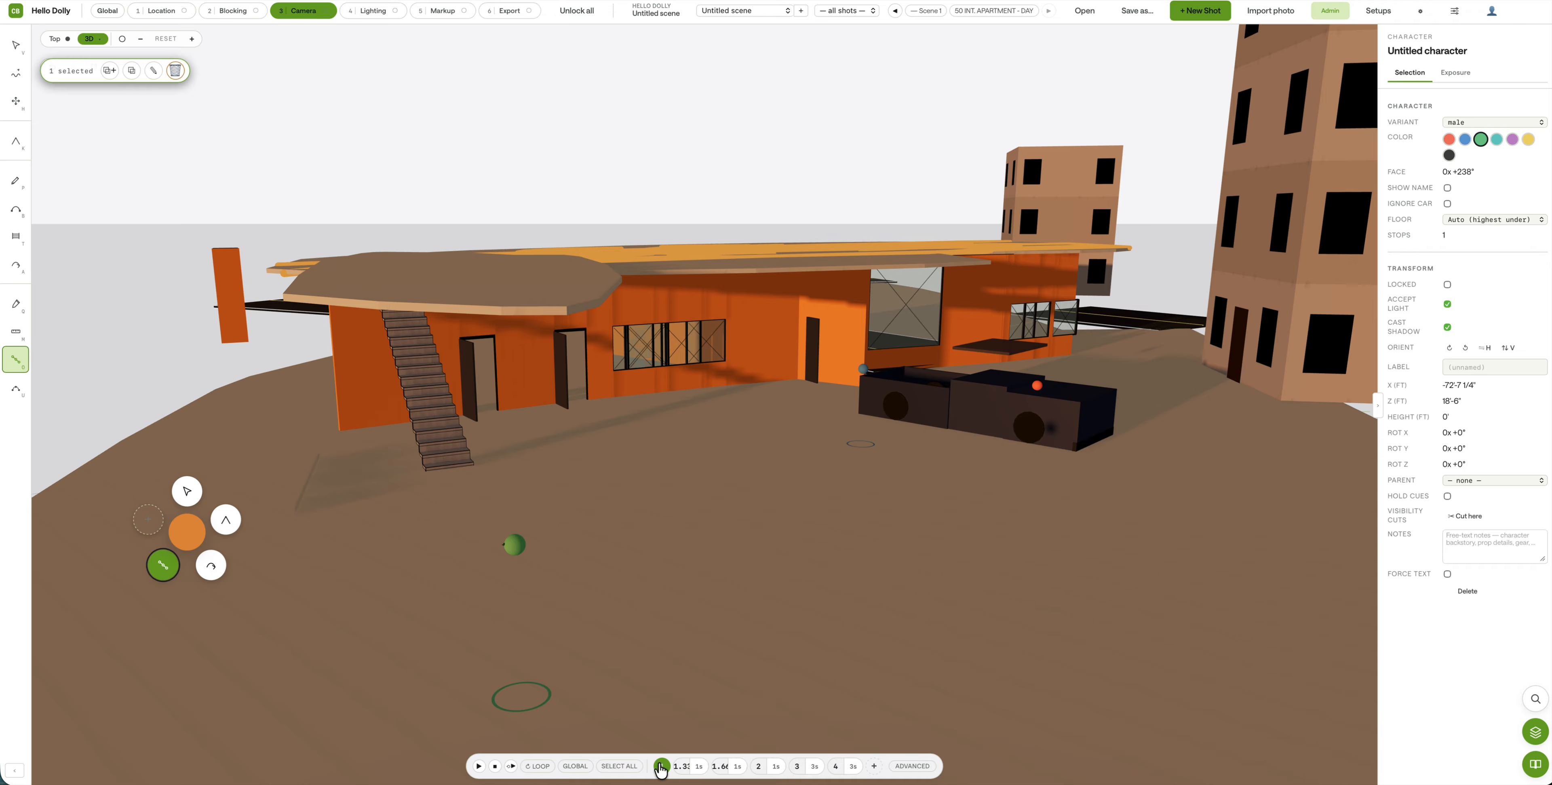
{"action": "left_click", "coordinate": [682, 767]}
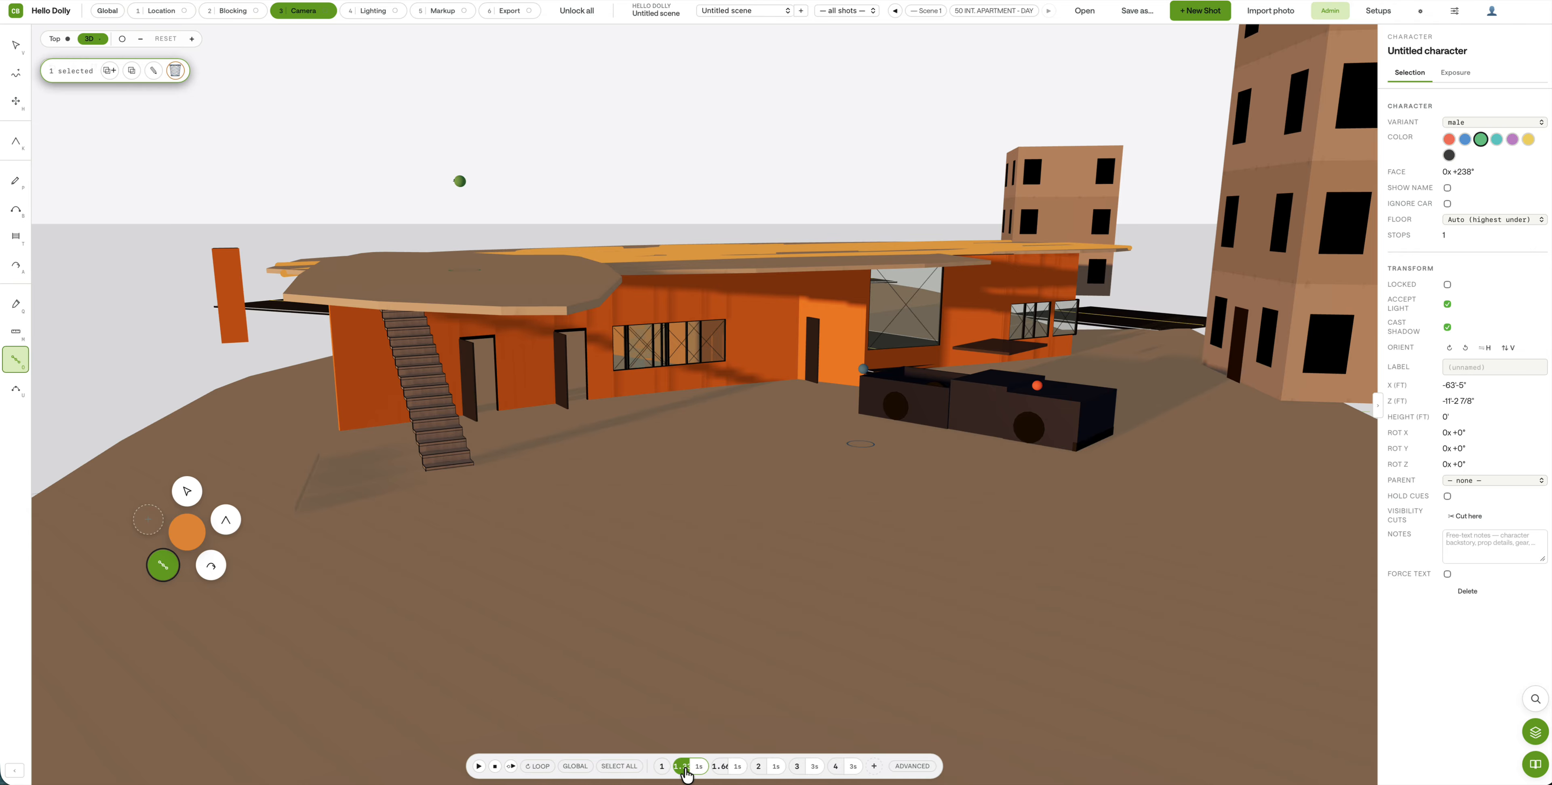
{"action": "left_click", "coordinate": [723, 772]}
{"action": "left_click", "coordinate": [757, 768]}
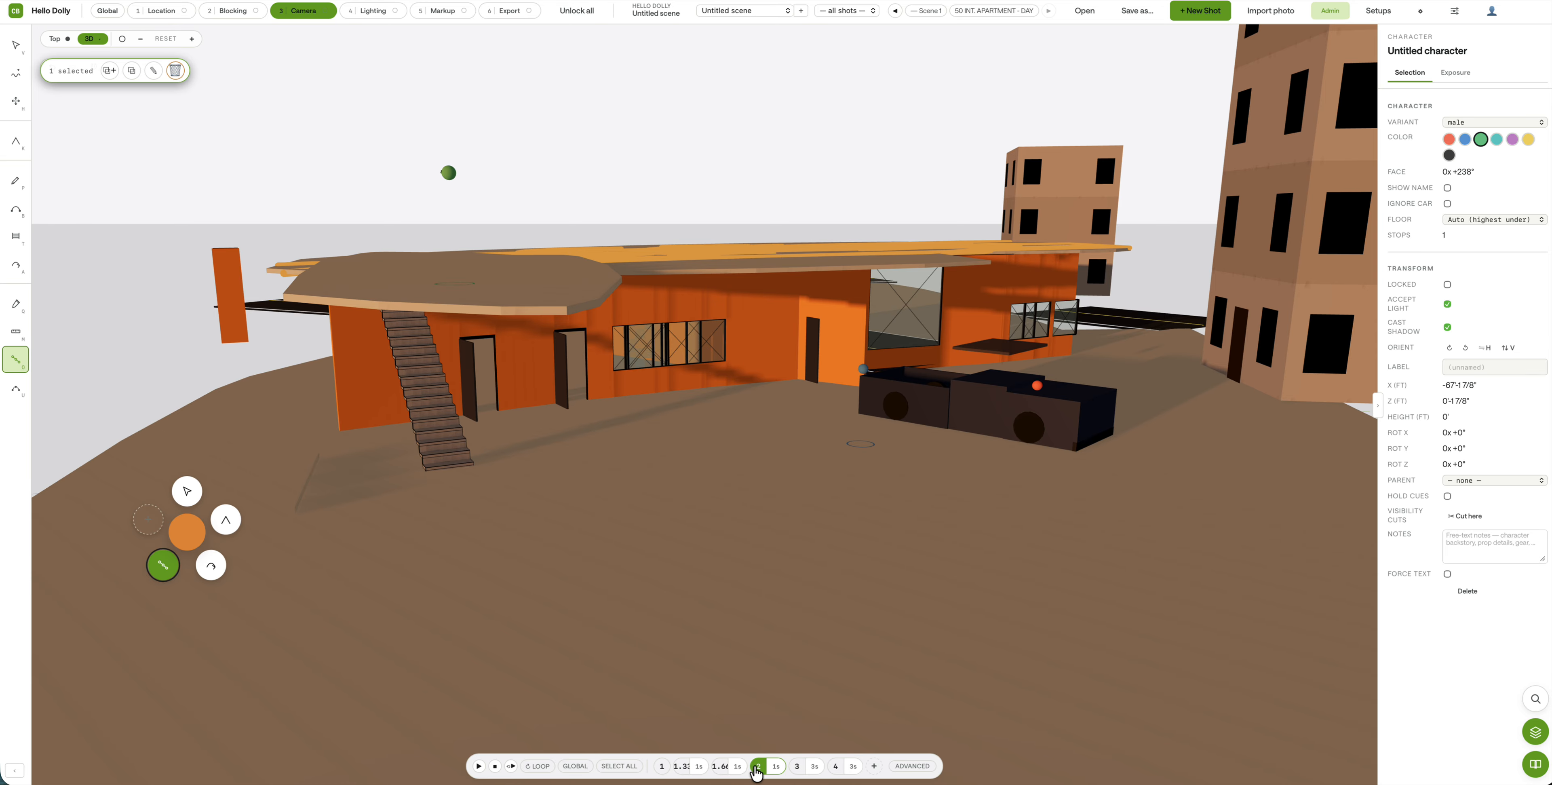
{"action": "left_click", "coordinate": [801, 768]}
Step: Orbit up over the house roof, zoom, then orbit back down to see house and truck
{"action": "left_click", "coordinate": [540, 415]}
{"action": "left_click_drag", "start_coordinate": [361, 473], "coordinate": [441, 496]}
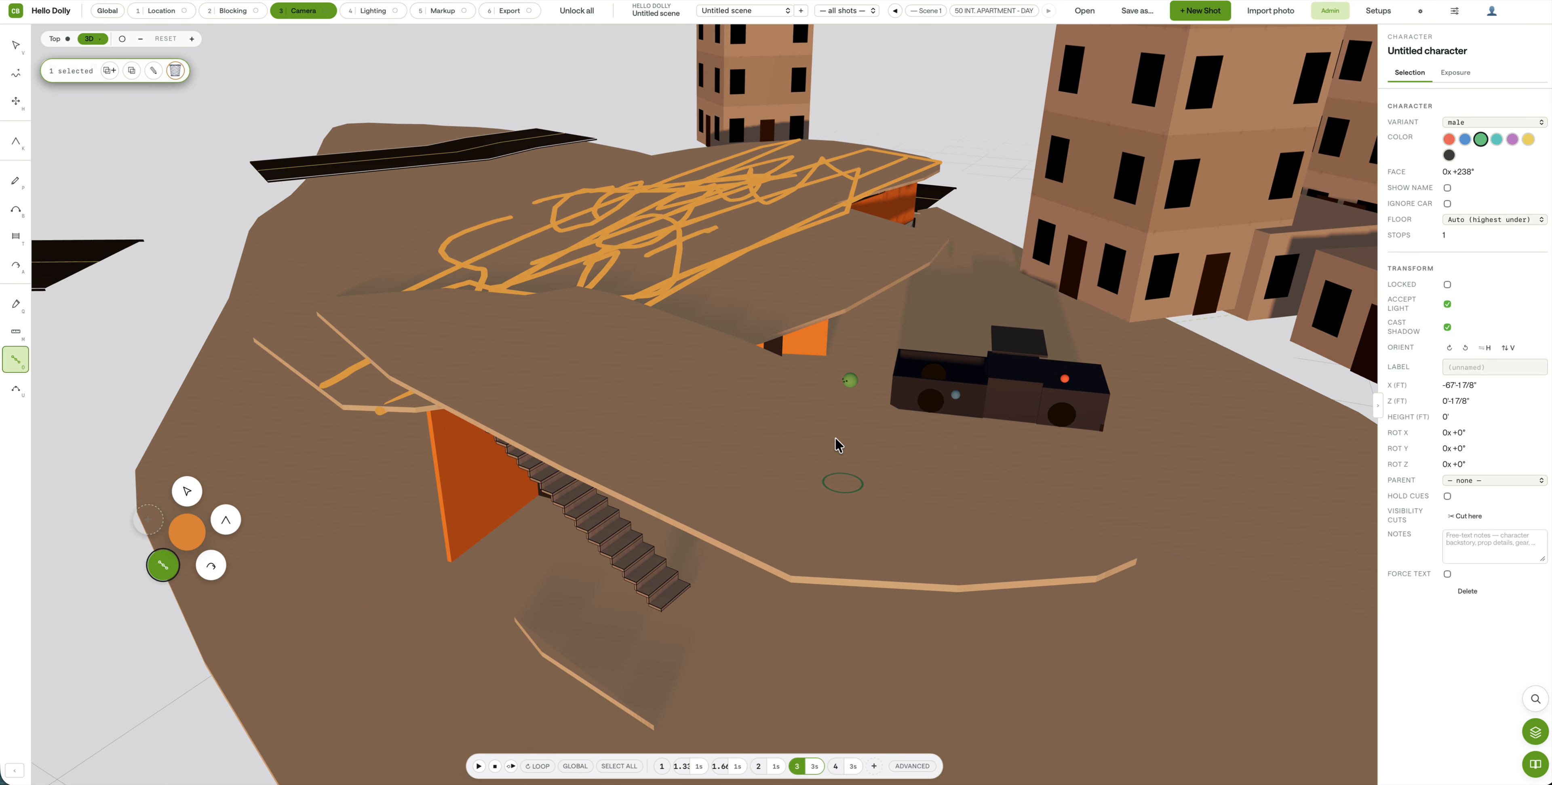
{"action": "scroll", "coordinate": [834, 446], "scroll_direction": "up", "scroll_amount": 10}
{"action": "scroll", "coordinate": [833, 452], "scroll_direction": "down", "scroll_amount": 5}
{"action": "scroll", "coordinate": [831, 454], "scroll_direction": "down", "scroll_amount": 10}
{"action": "left_click_drag", "start_coordinate": [814, 525], "coordinate": [767, 483]}
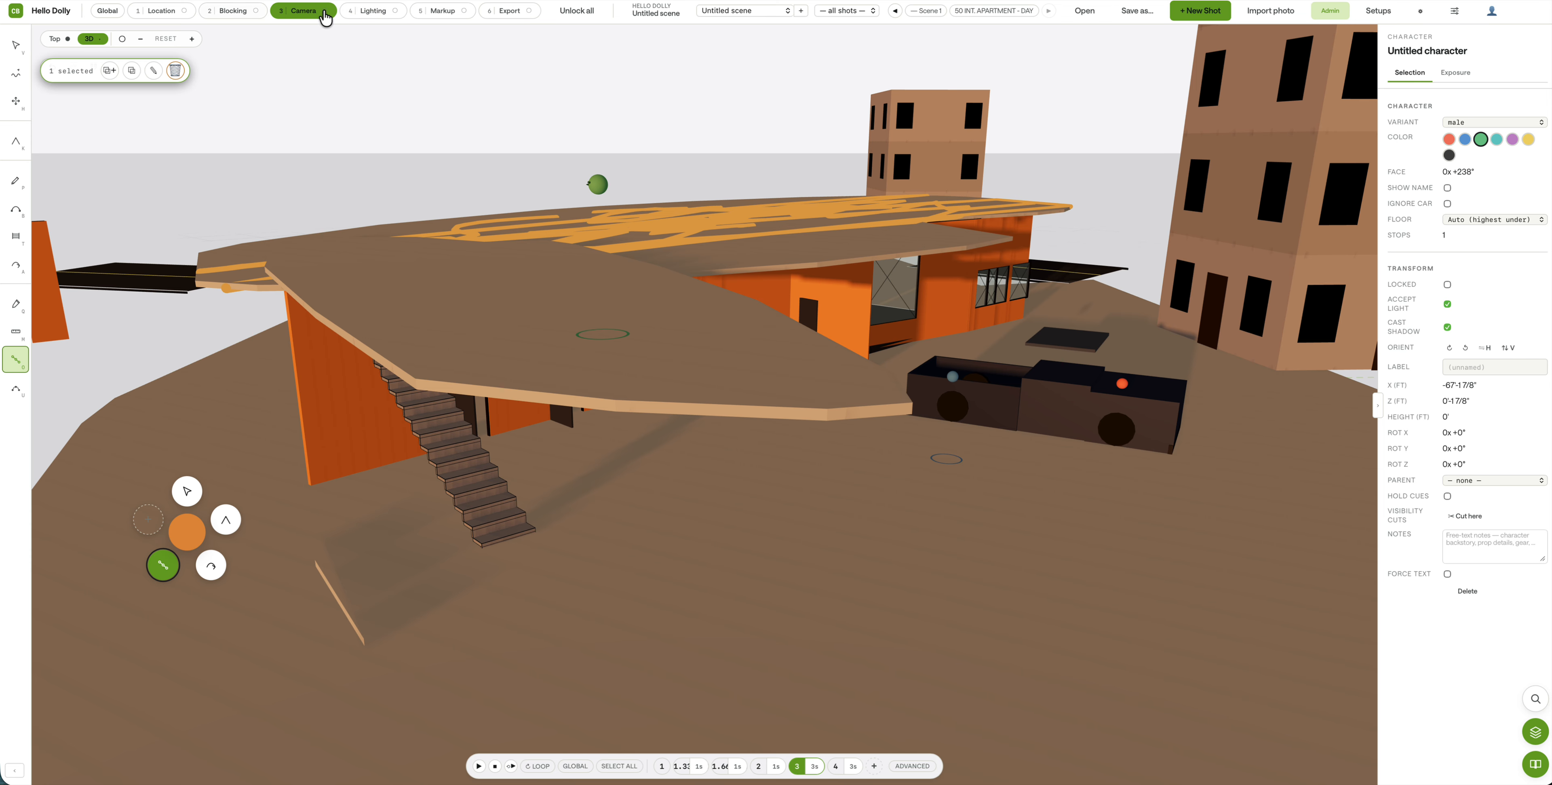
Step: Place camera rig 1S in front of the truck, aimed toward the house
{"action": "left_click", "coordinate": [16, 141]}
{"action": "left_click", "coordinate": [1111, 513]}
{"action": "left_click_drag", "start_coordinate": [1078, 463], "coordinate": [838, 559]}
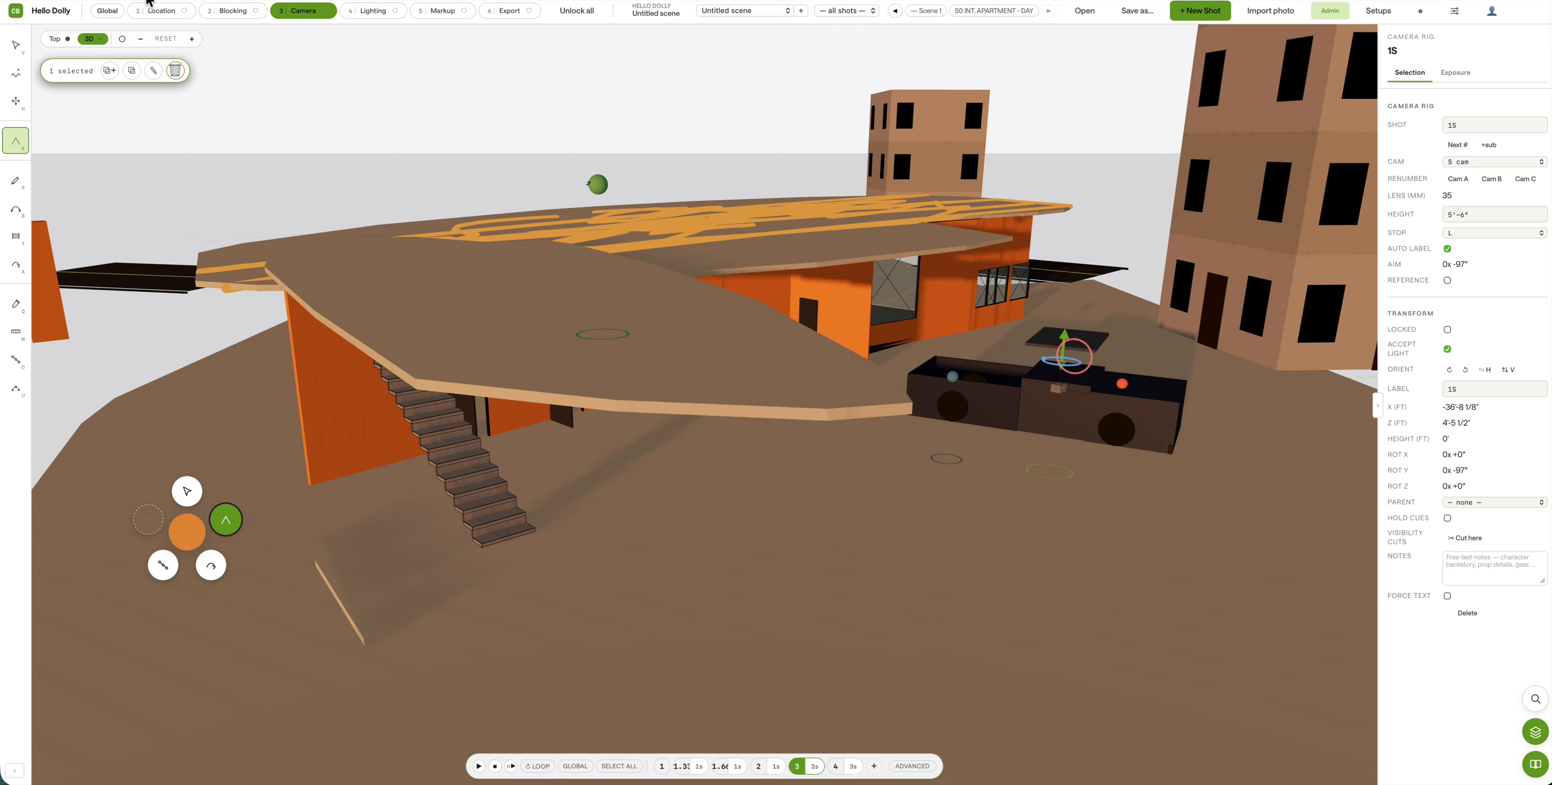
{"action": "left_click_drag", "start_coordinate": [1058, 386], "coordinate": [1016, 459]}
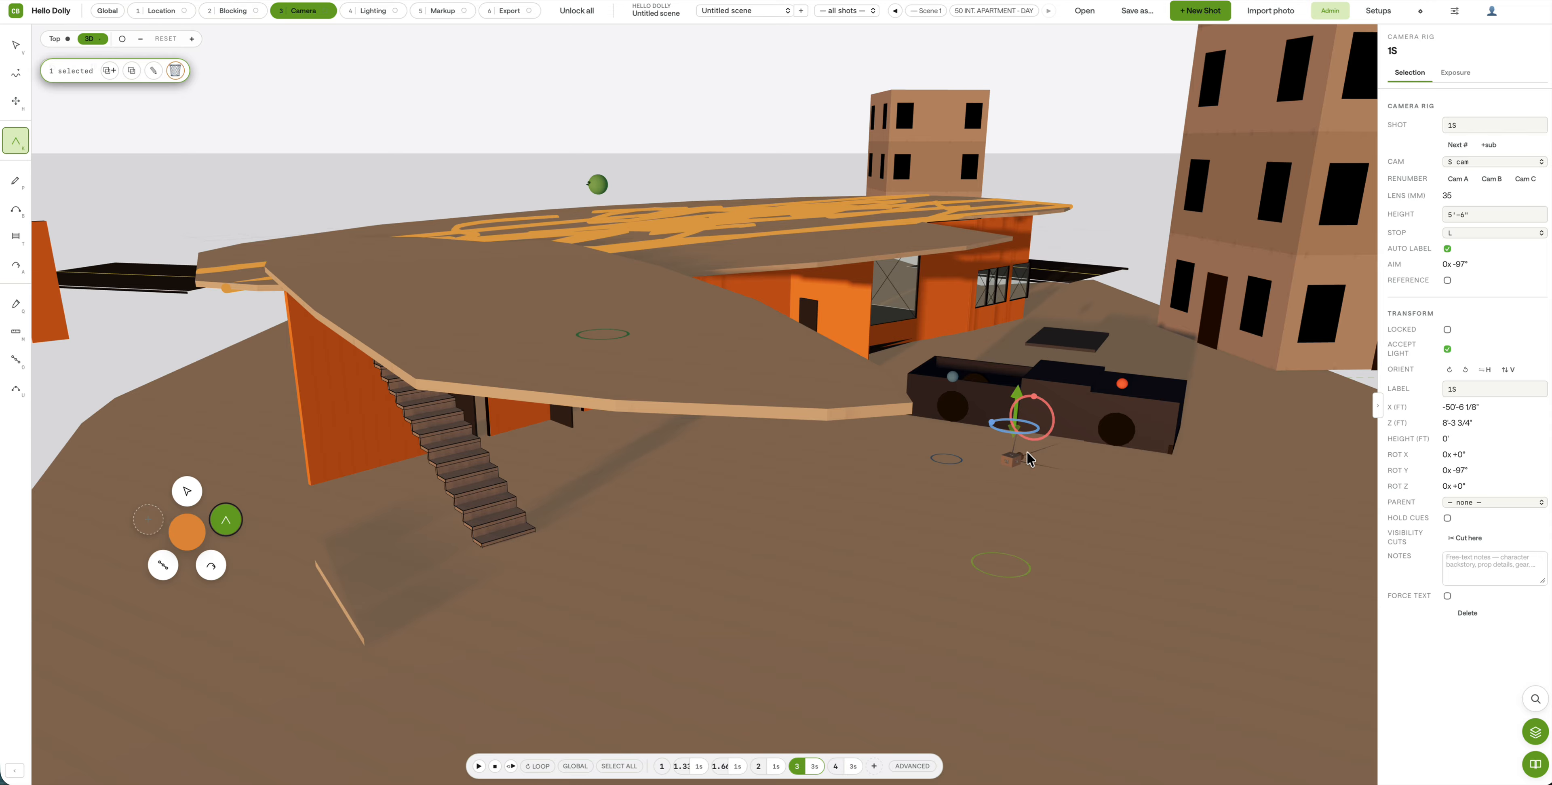
Step: View camera 1S's POV, reframe the shot, and focus on the grey sphere then red marker
{"action": "double_click", "coordinate": [1012, 459]}
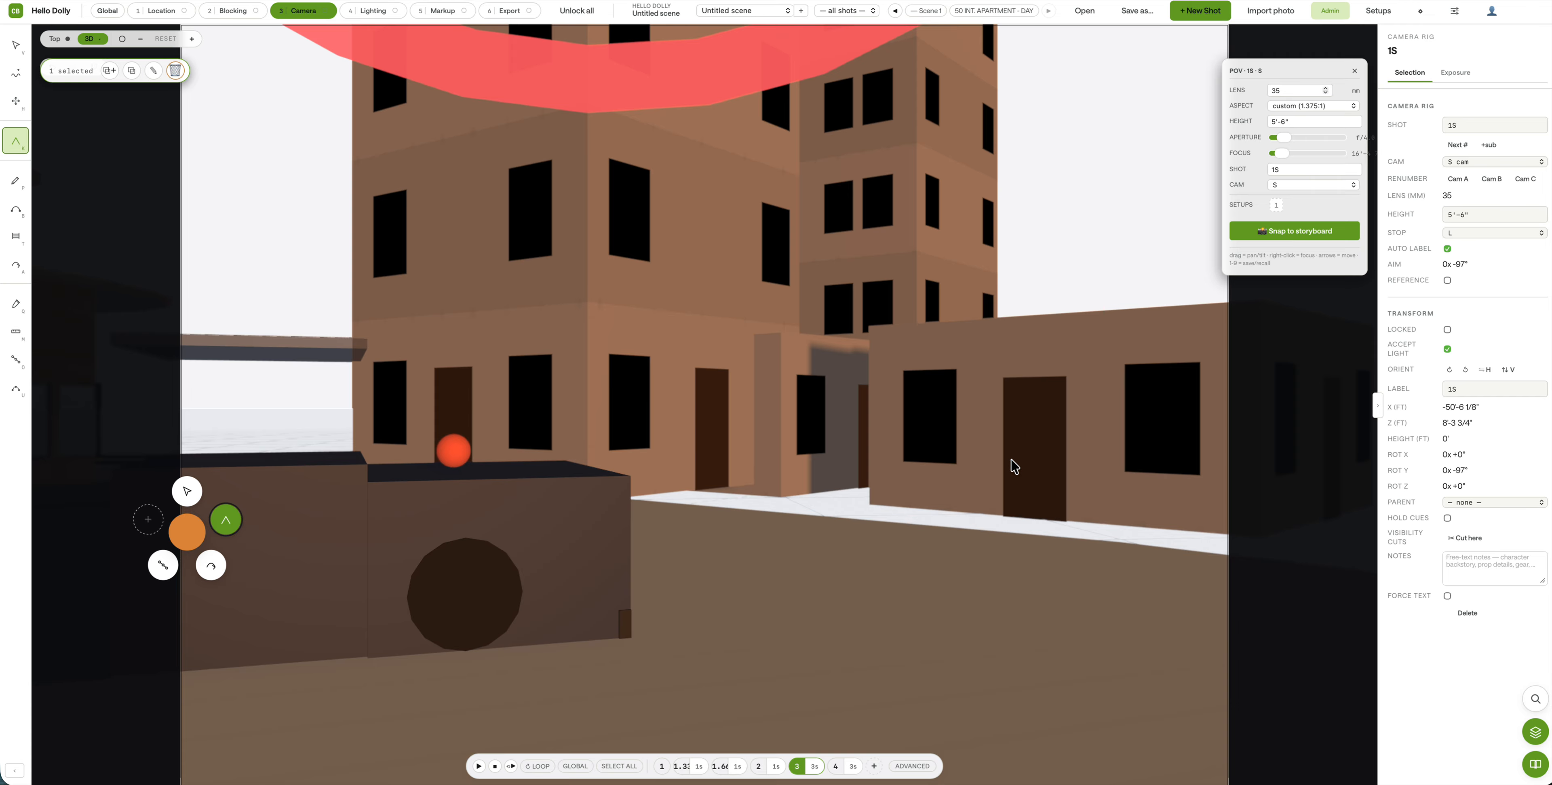
{"action": "left_click", "coordinate": [1011, 460]}
{"action": "right_click_drag", "start_coordinate": [509, 447], "coordinate": [558, 437]}
{"action": "left_click_drag", "start_coordinate": [561, 436], "coordinate": [462, 410]}
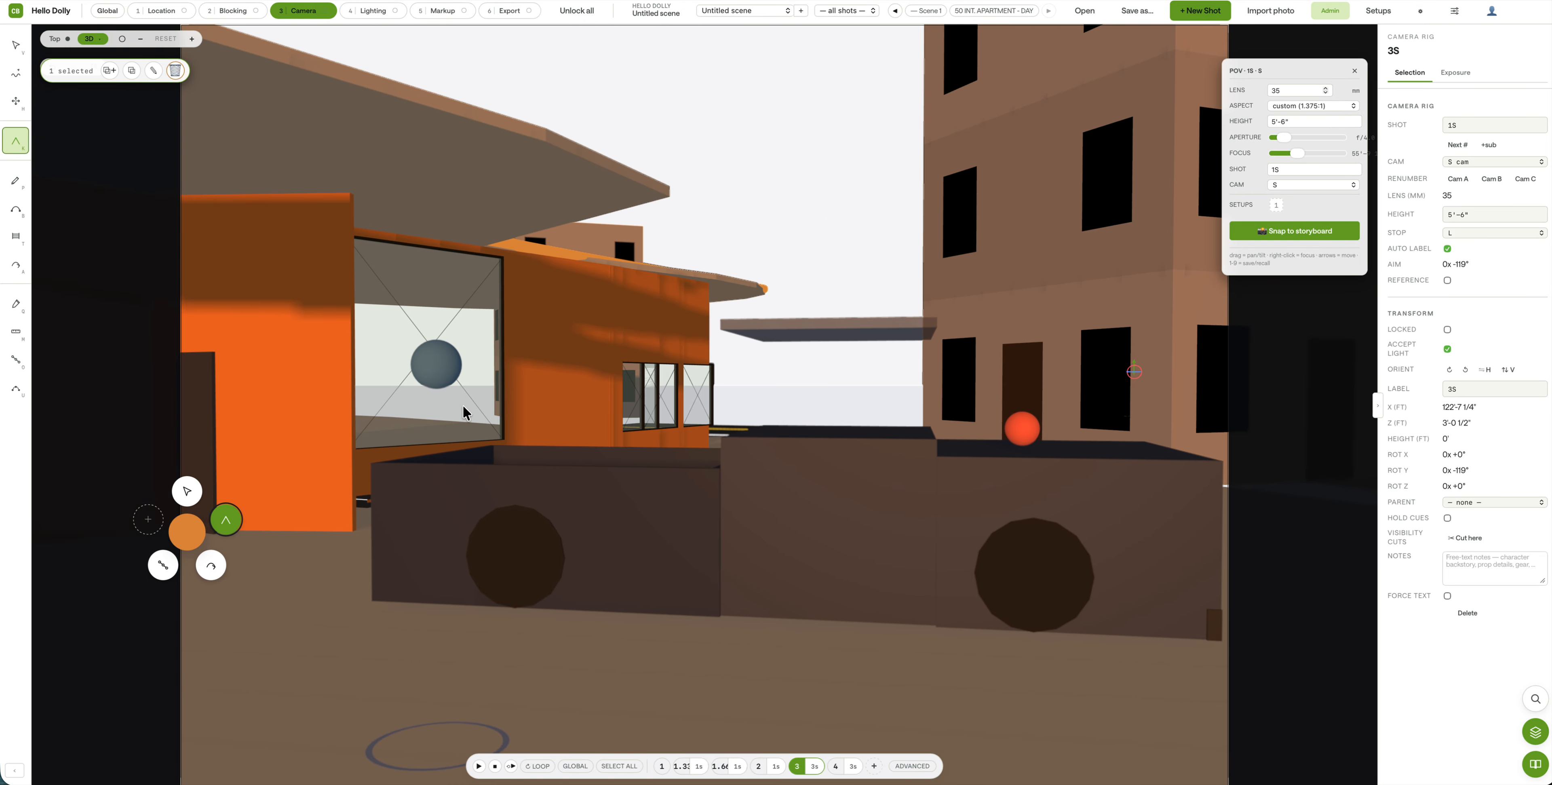
{"action": "right_click", "coordinate": [443, 369]}
{"action": "right_click", "coordinate": [1023, 429]}
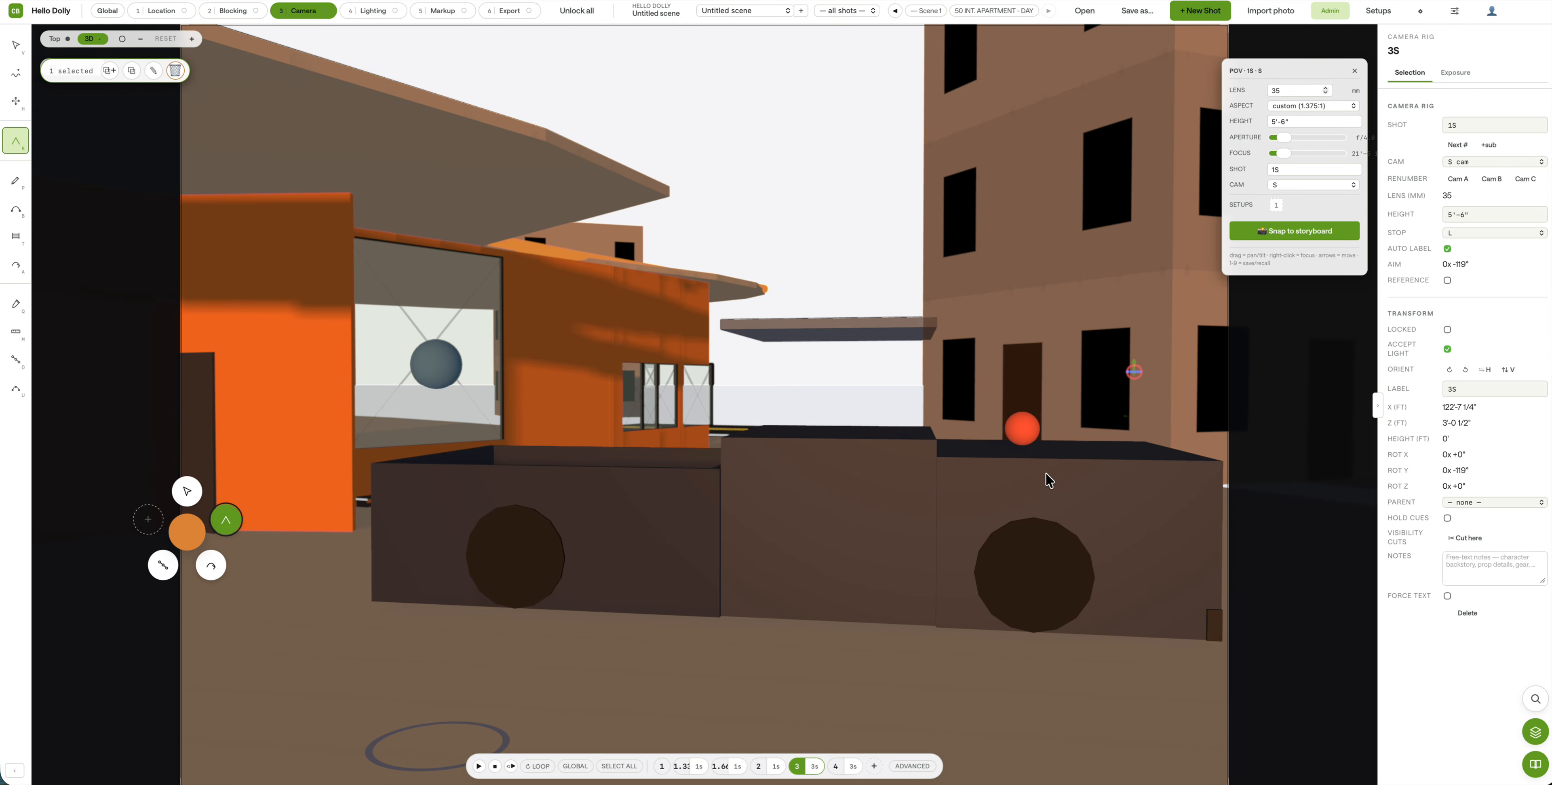
{"action": "mouse_move", "coordinate": [903, 586]}
{"action": "left_mouse_down"}
{"action": "mouse_move", "coordinate": [905, 607]}
{"action": "mouse_move", "coordinate": [897, 592]}
{"action": "left_mouse_up"}
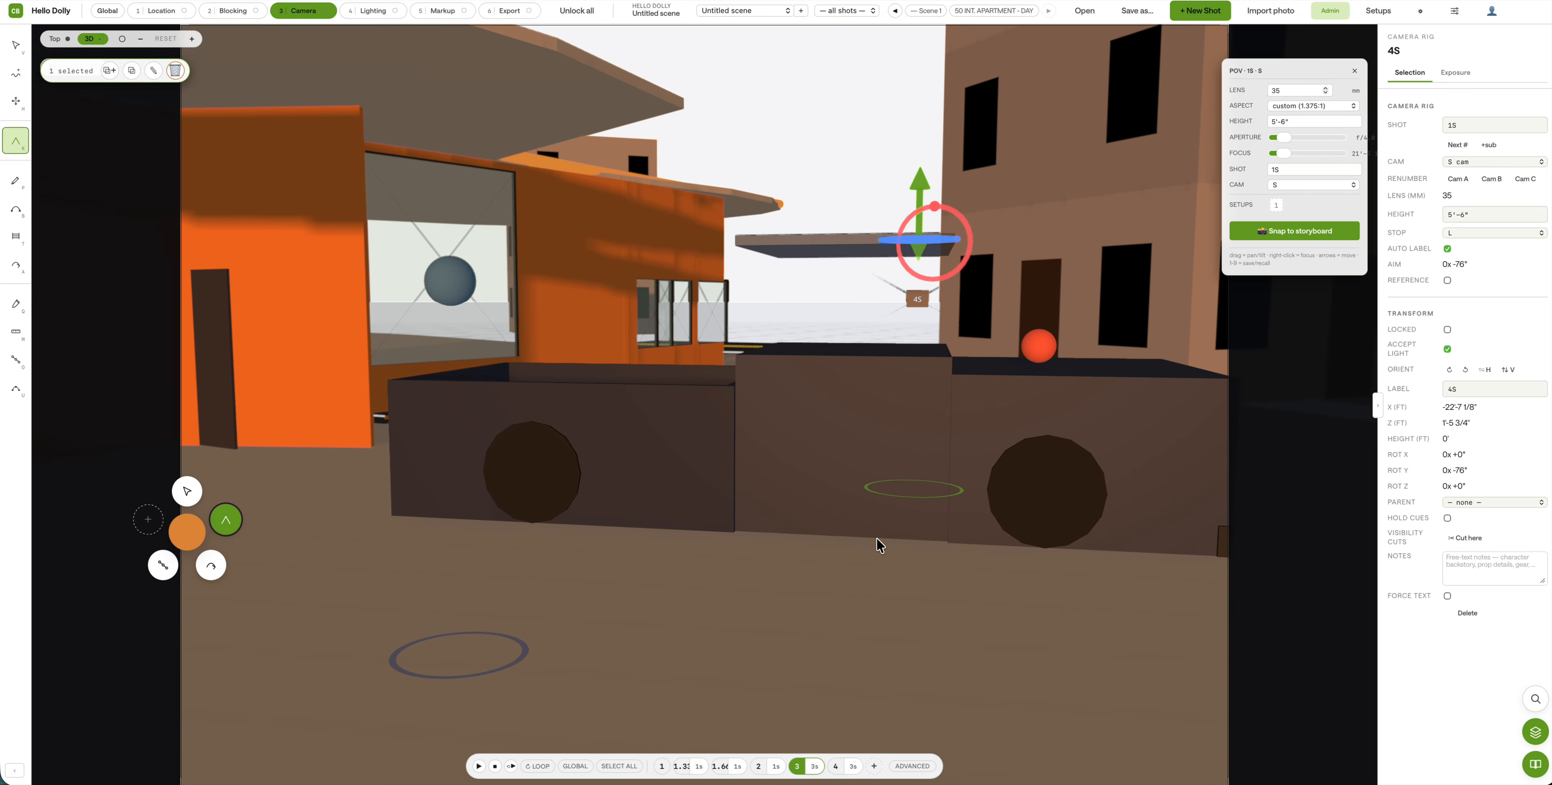
Step: Add camera rig 5S on the ground, then delete the extra 5S rig
{"action": "left_click", "coordinate": [874, 566]}
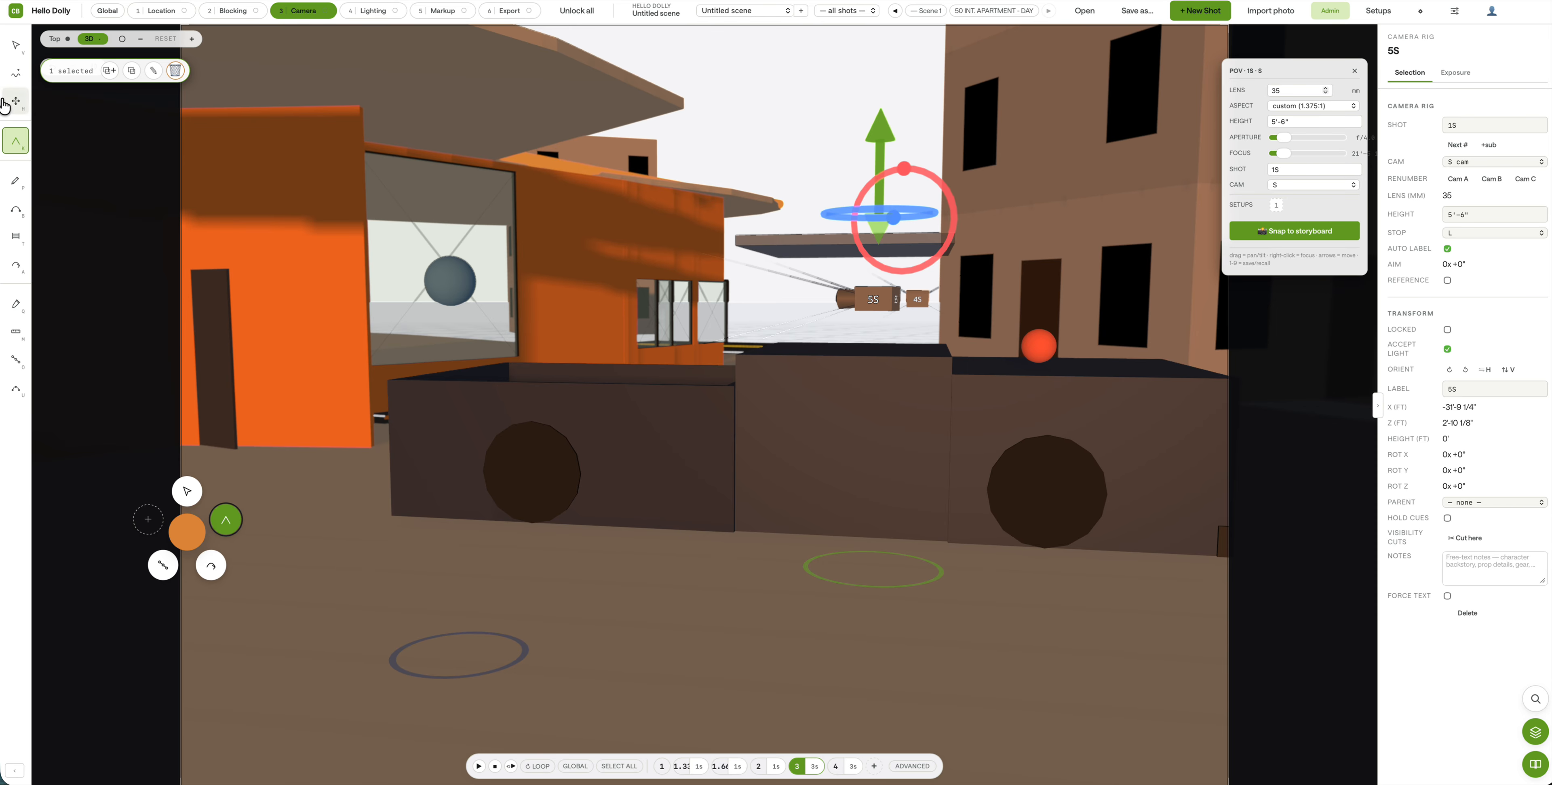
{"action": "left_click", "coordinate": [14, 45]}
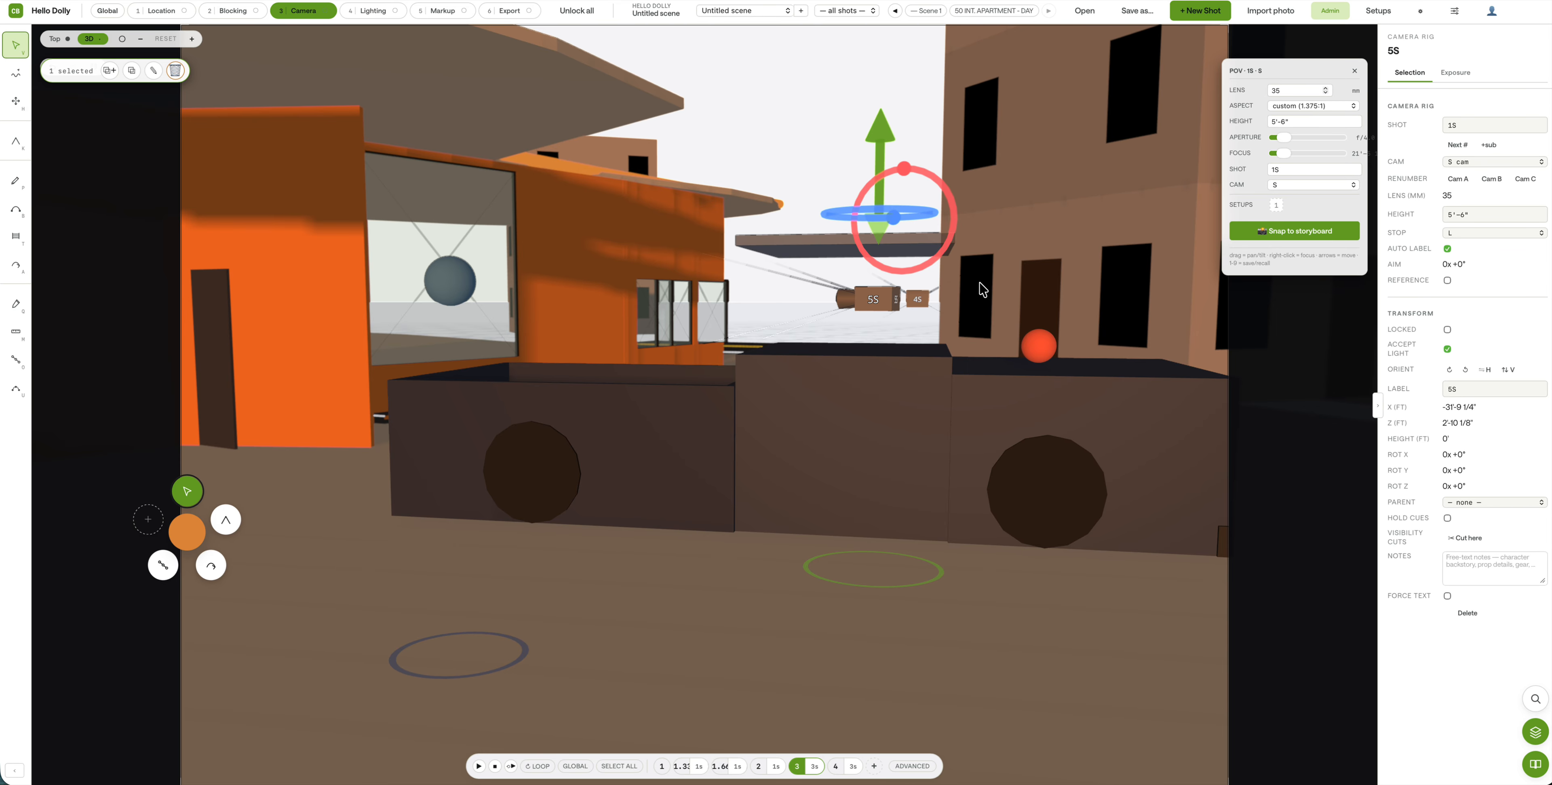
{"action": "left_click_drag", "start_coordinate": [883, 288], "coordinate": [879, 280]}
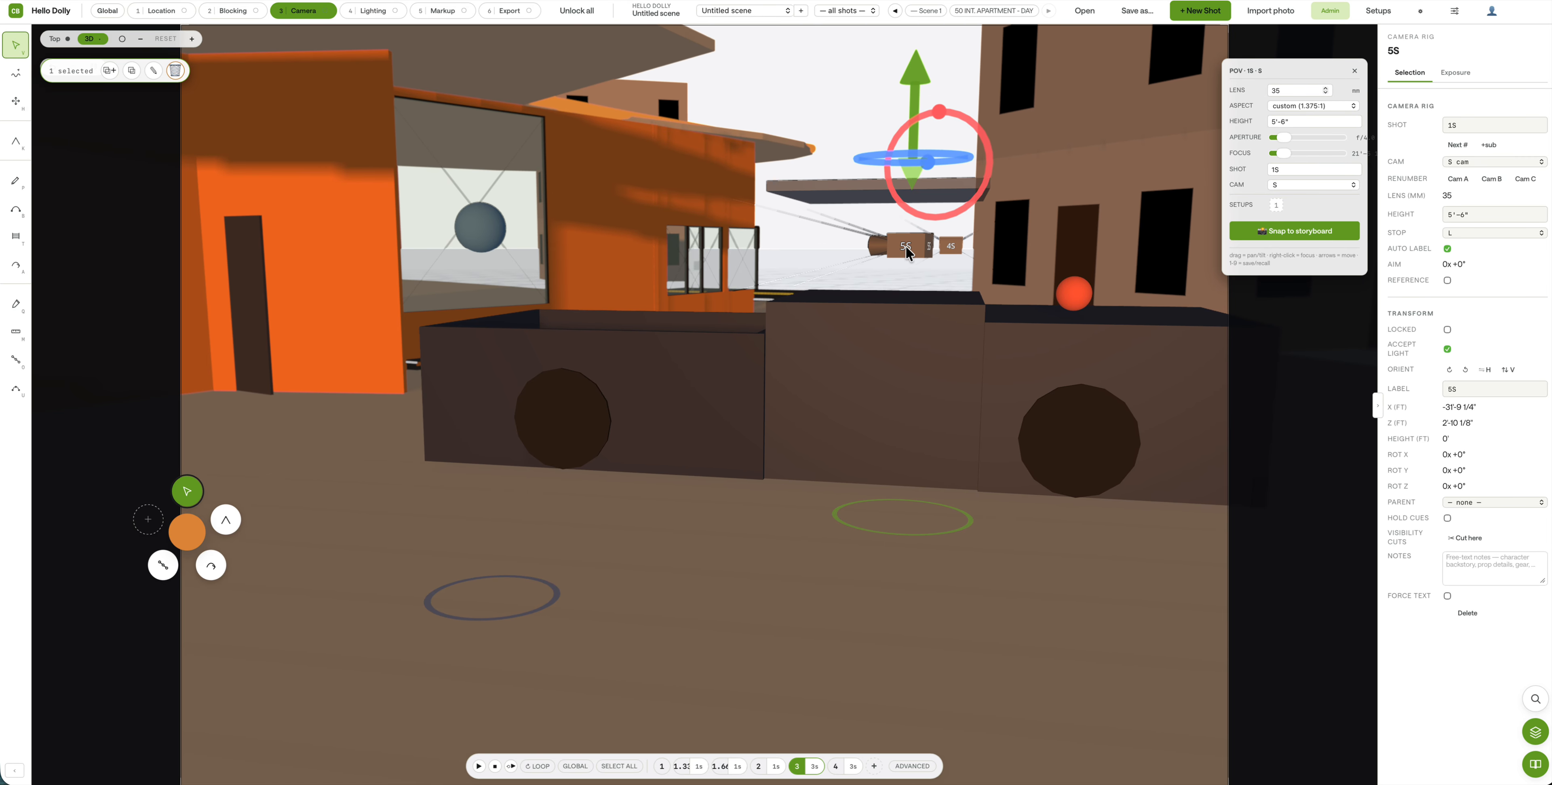
{"action": "key", "text": "Delete"}
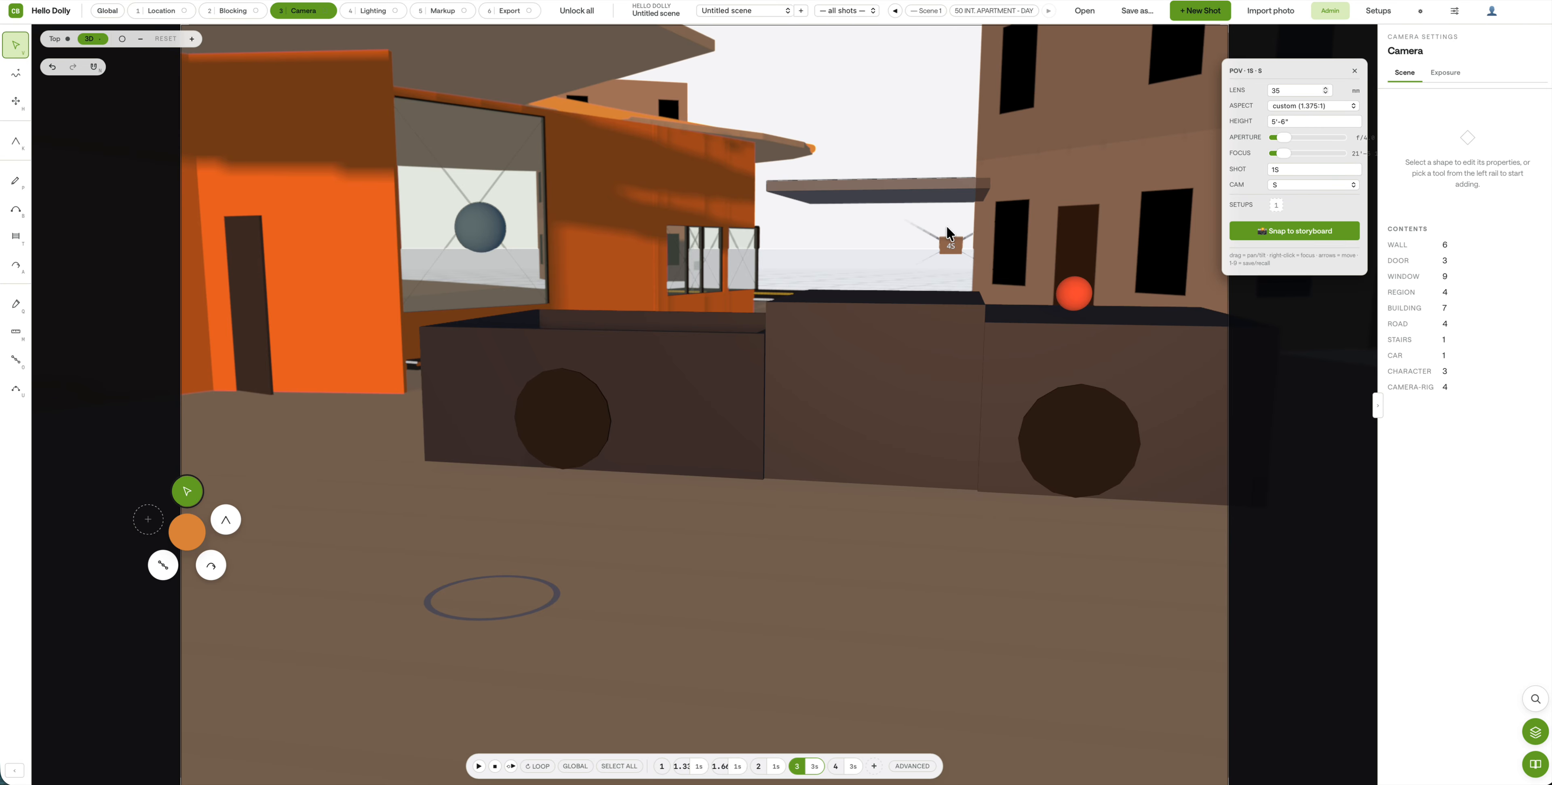
Step: Aim the POV shot at camera 4S and swing it onto the orange building
{"action": "right_click", "coordinate": [950, 243]}
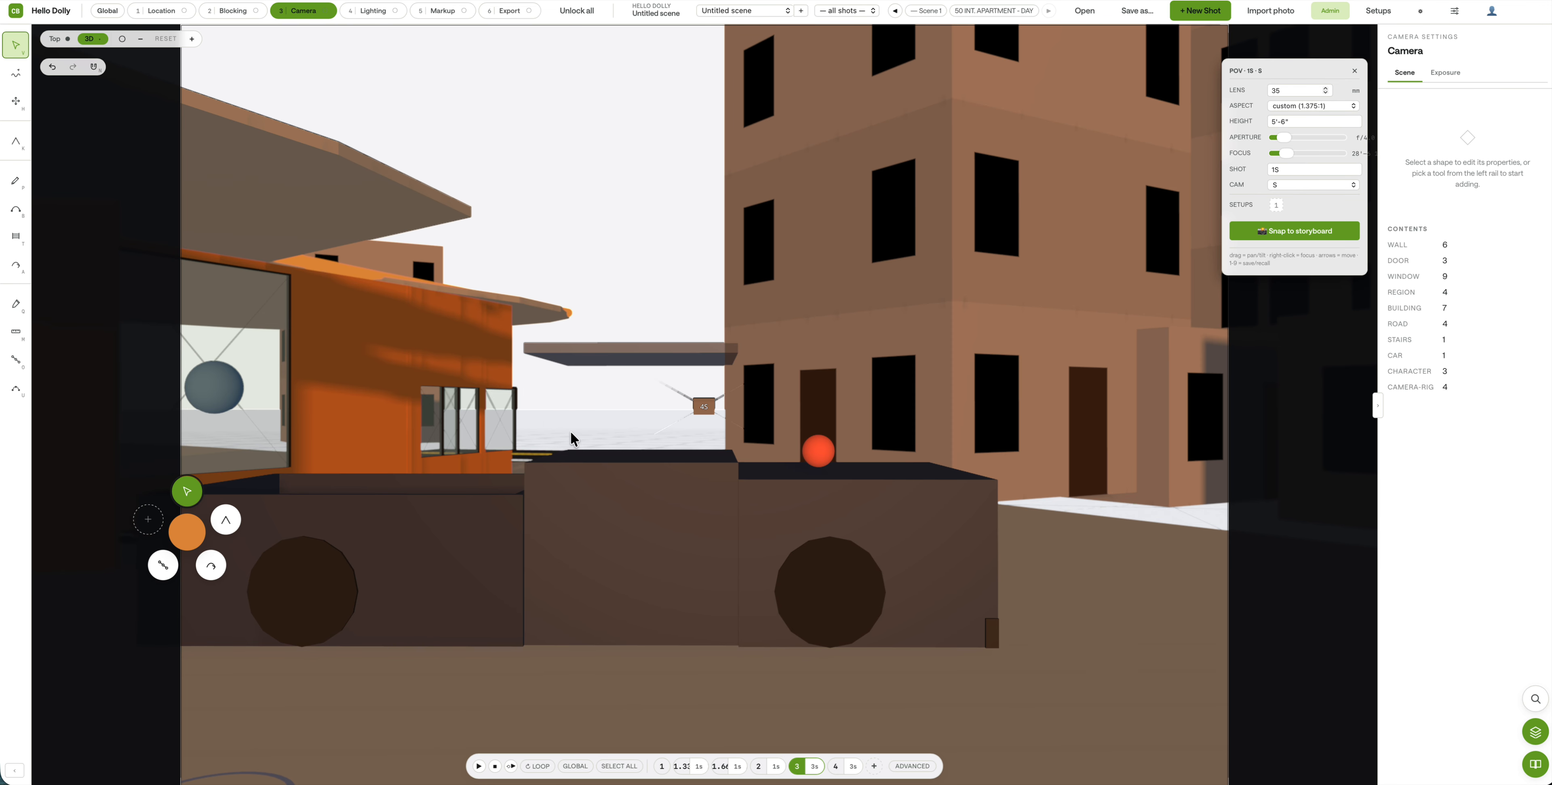
{"action": "mouse_move", "coordinate": [706, 409]}
{"action": "left_mouse_down"}
{"action": "mouse_move", "coordinate": [579, 423]}
{"action": "mouse_move", "coordinate": [634, 434]}
{"action": "mouse_move", "coordinate": [696, 421]}
{"action": "left_mouse_up"}
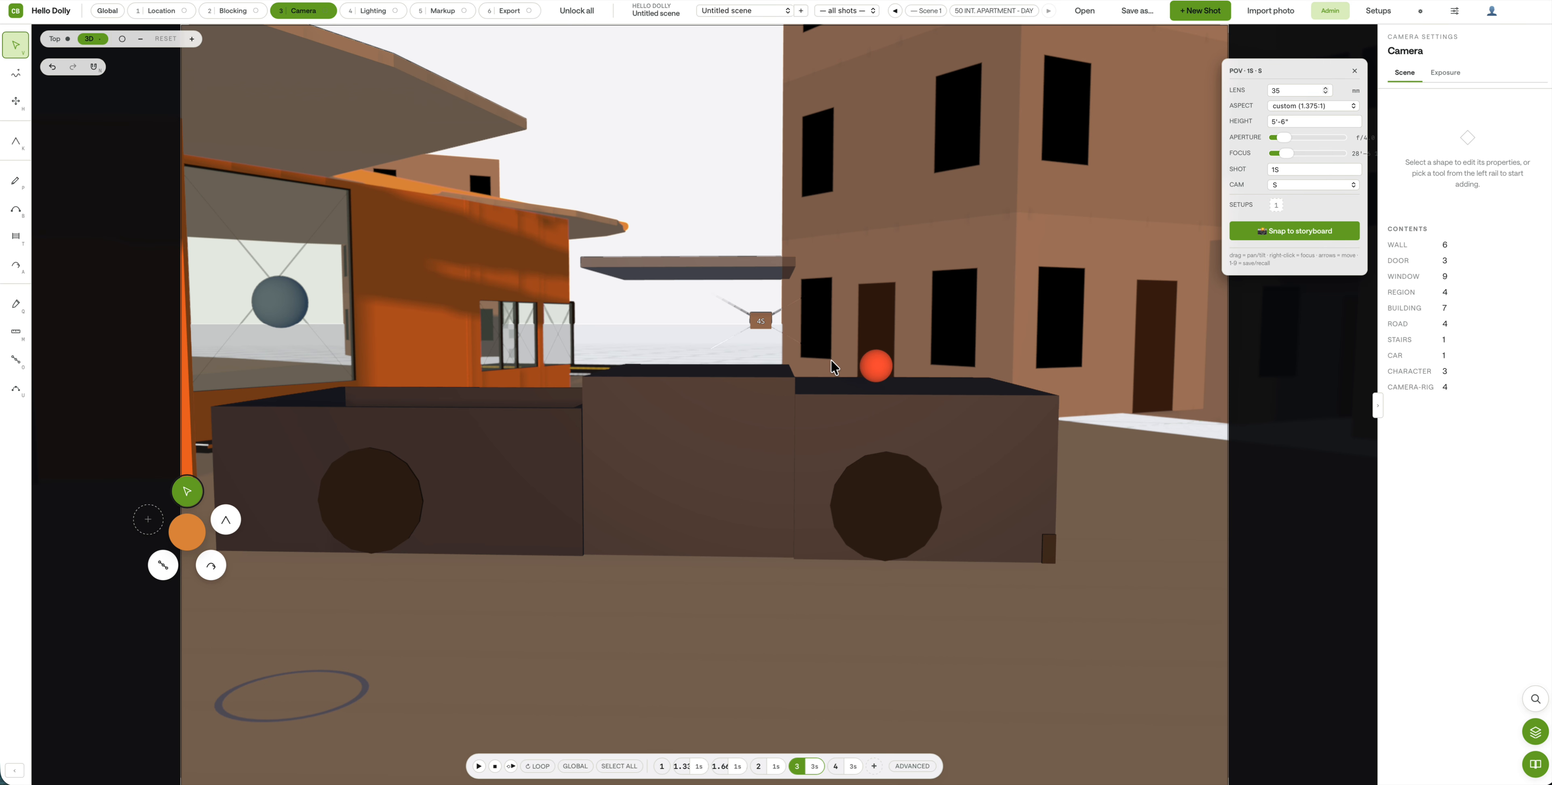
{"action": "mouse_move", "coordinate": [826, 431]}
{"action": "left_mouse_down"}
{"action": "mouse_move", "coordinate": [779, 441]}
{"action": "mouse_move", "coordinate": [641, 416]}
{"action": "mouse_move", "coordinate": [942, 412]}
{"action": "mouse_move", "coordinate": [776, 429]}
{"action": "mouse_move", "coordinate": [845, 433]}
{"action": "left_mouse_up"}
{"action": "key", "text": "Down"}
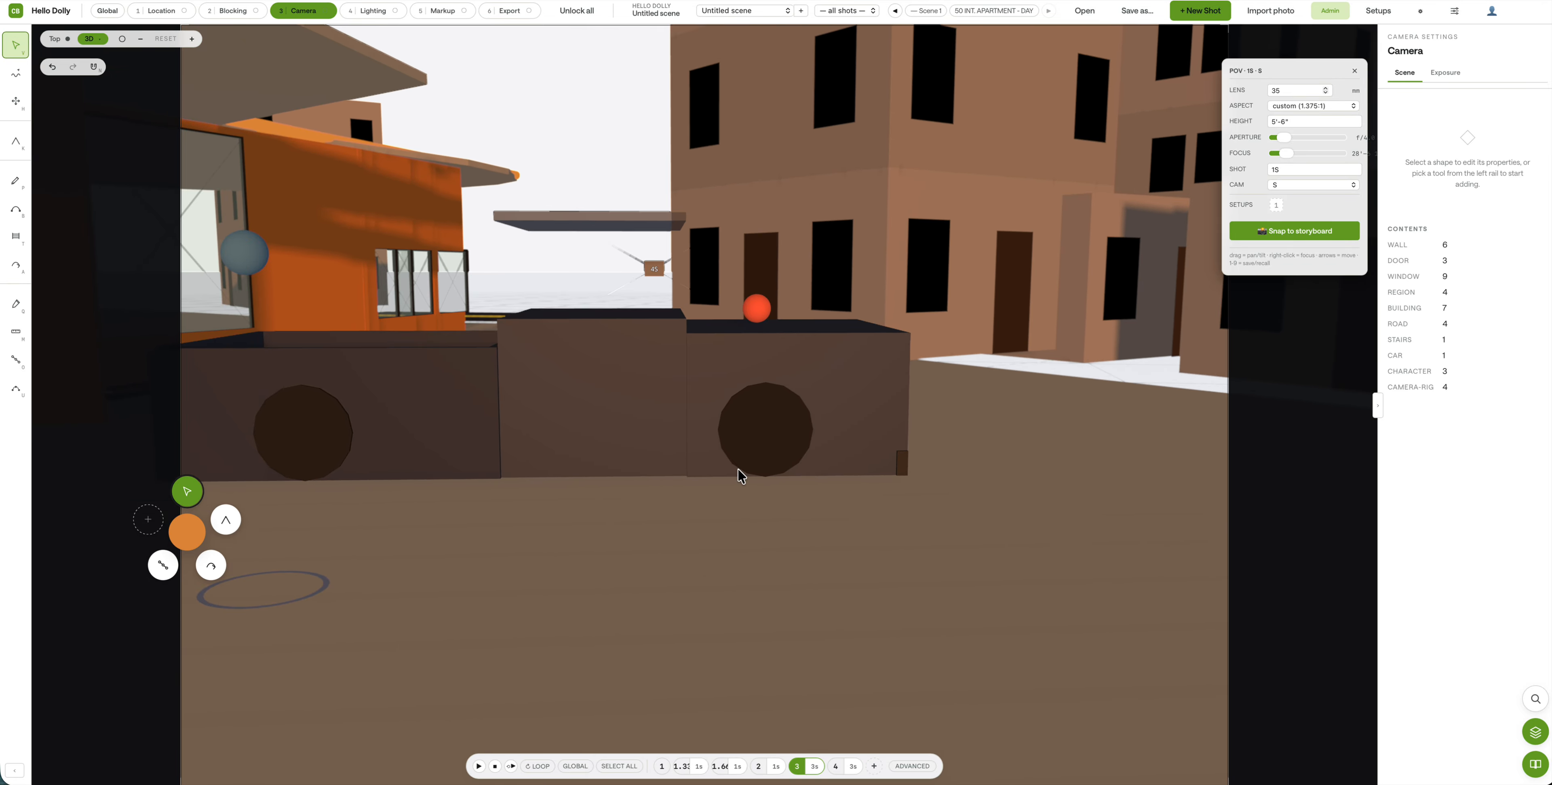